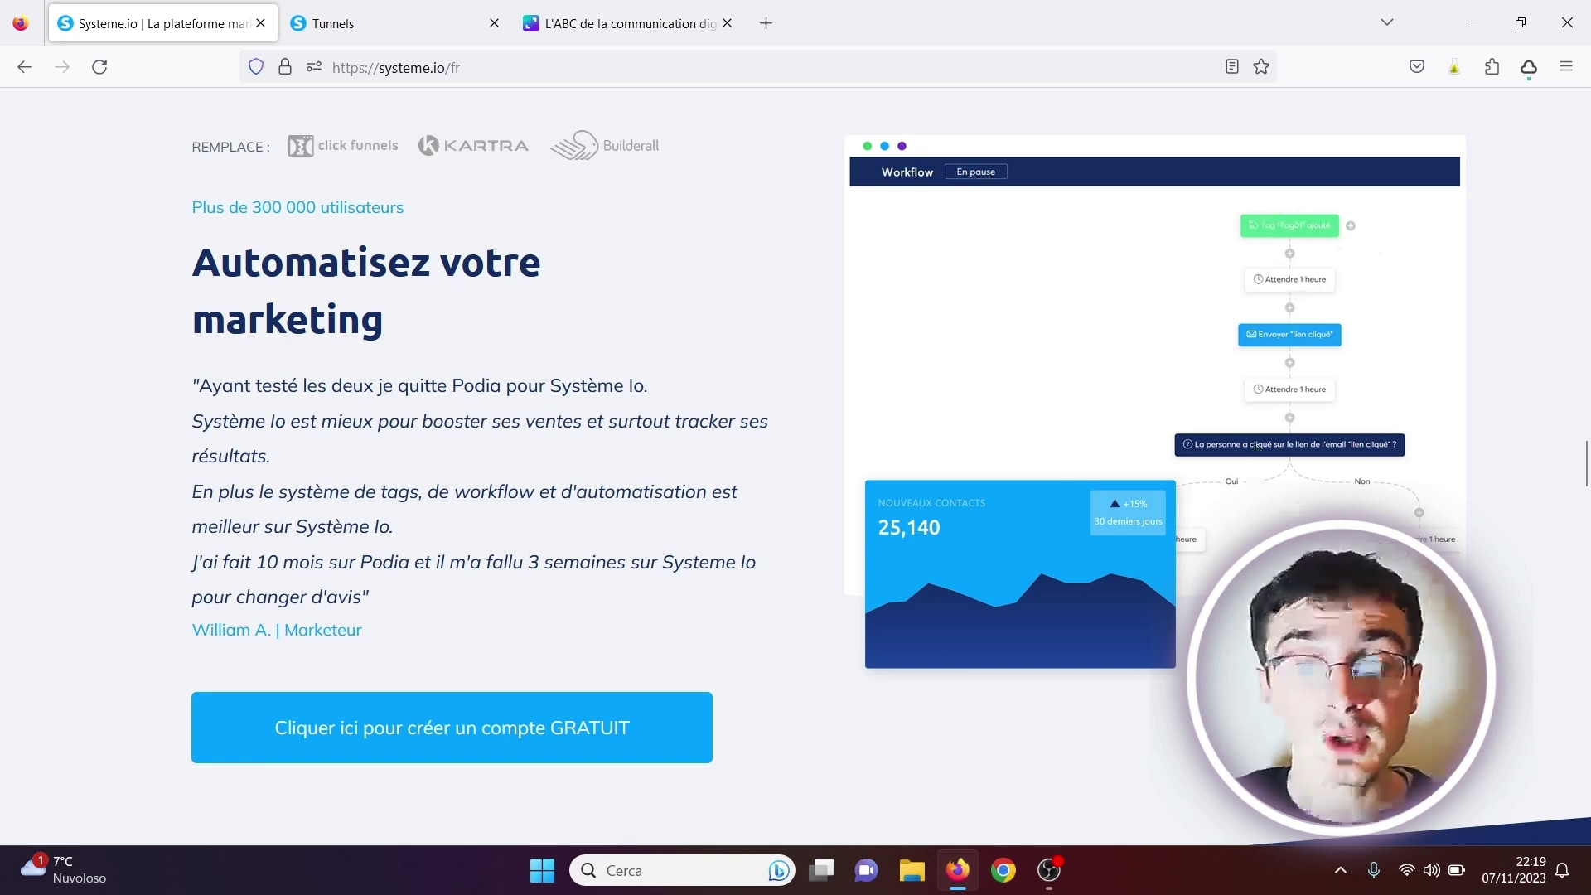
# Step: Examine the prices and feature limits of the plans on the Systeme.io Tarifs page
pyautogui.moveTo(1586, 462)
pyautogui.mouseDown()
pyautogui.moveTo(1585, 489)
pyautogui.moveTo(1586, 445)
pyautogui.moveTo(1588, 470)
pyautogui.mouseUp()
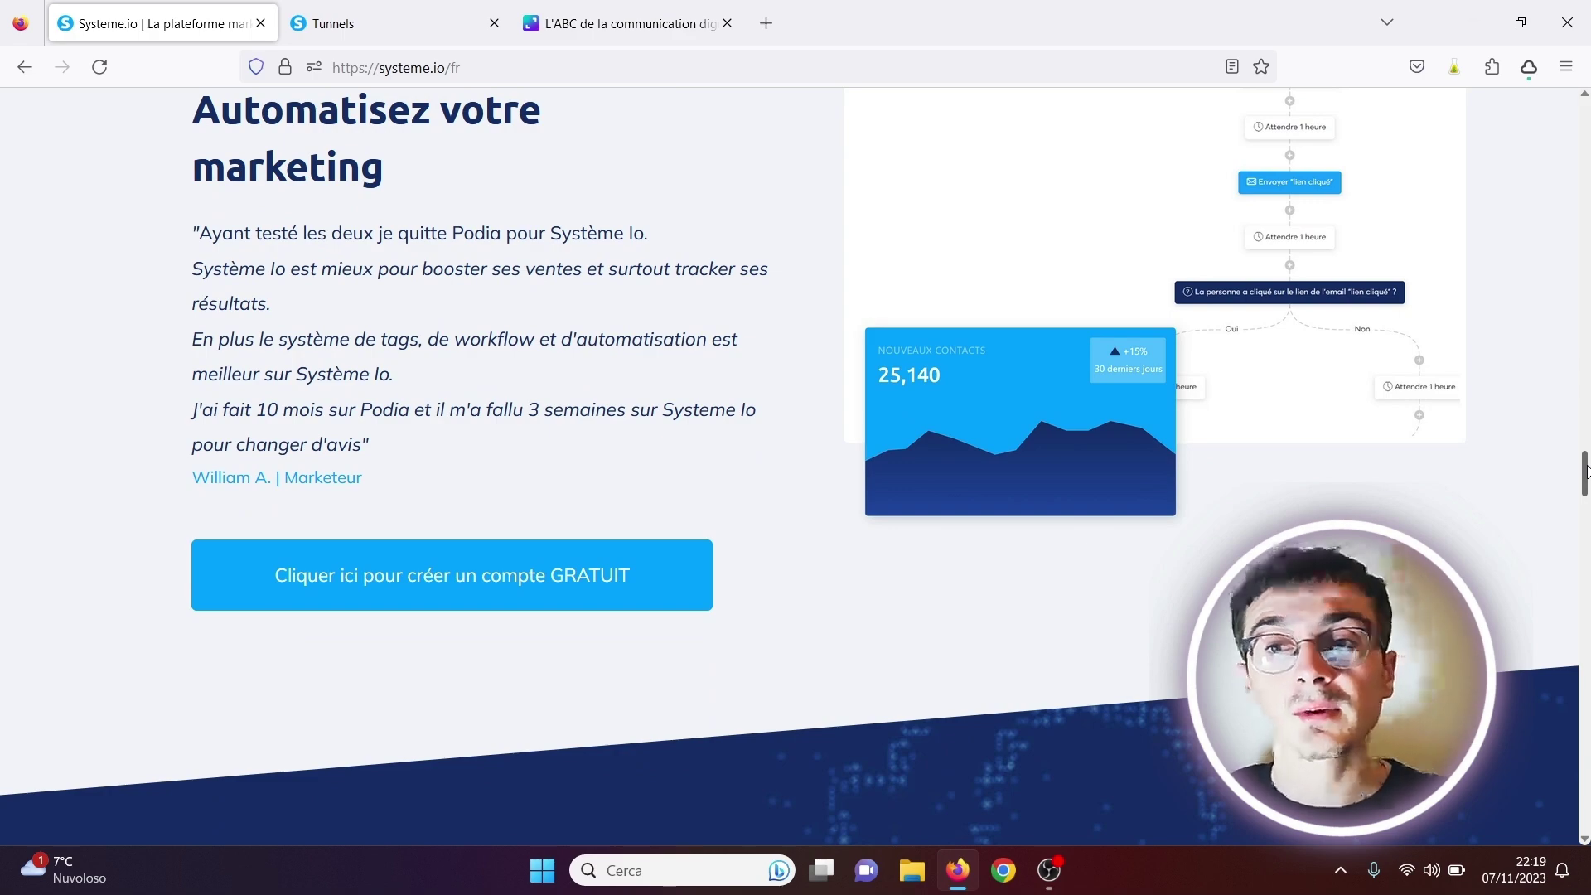
pyautogui.moveTo(1586, 470); pyautogui.dragTo(1586, 116)
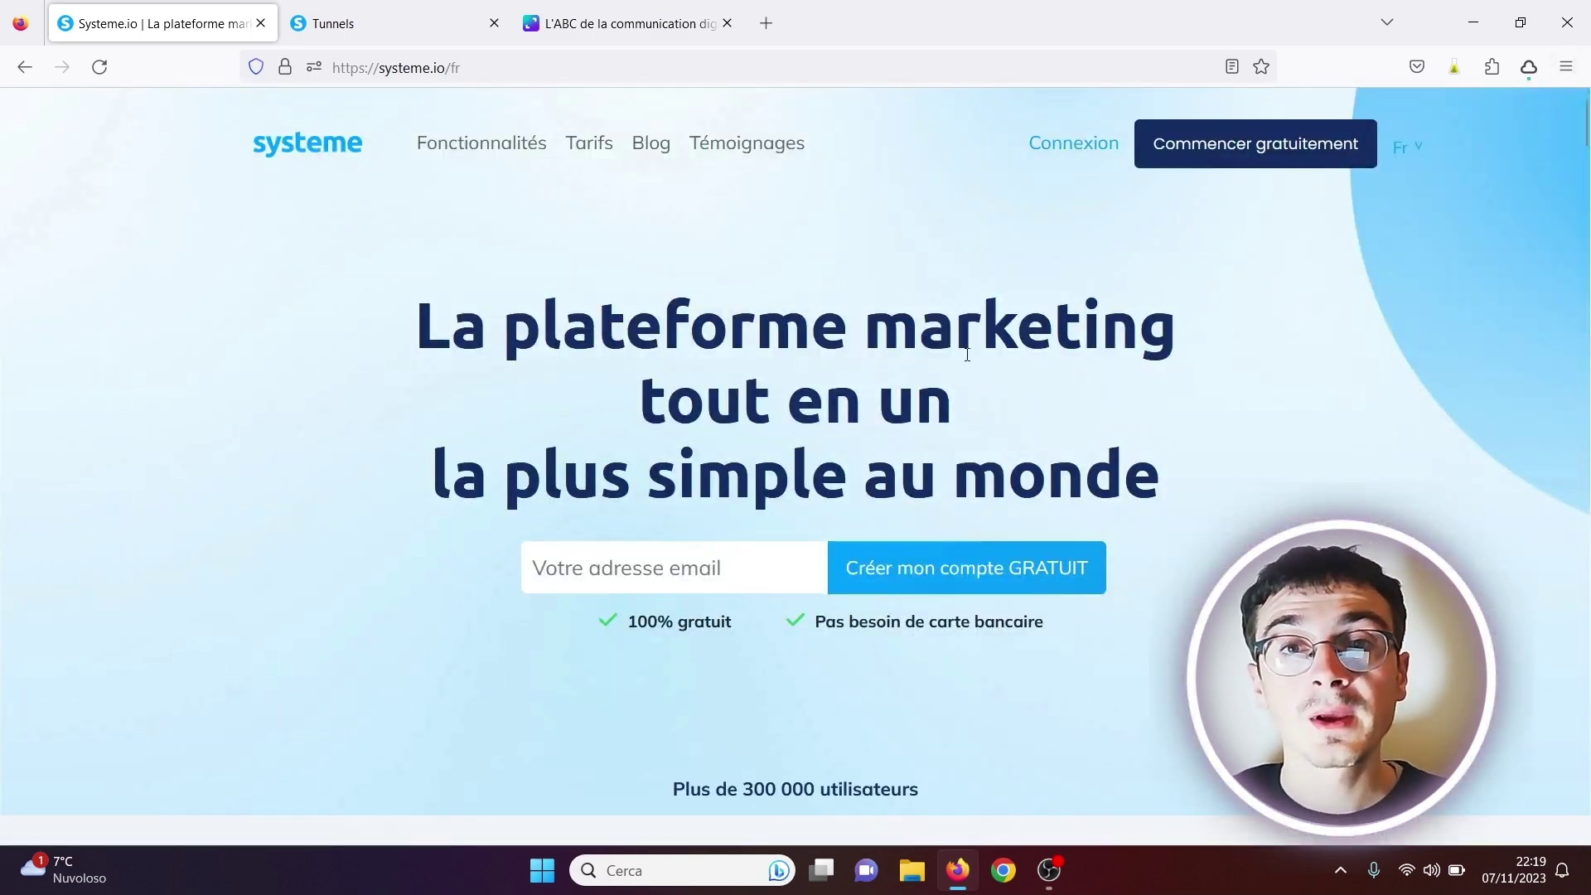
pyautogui.click(592, 155)
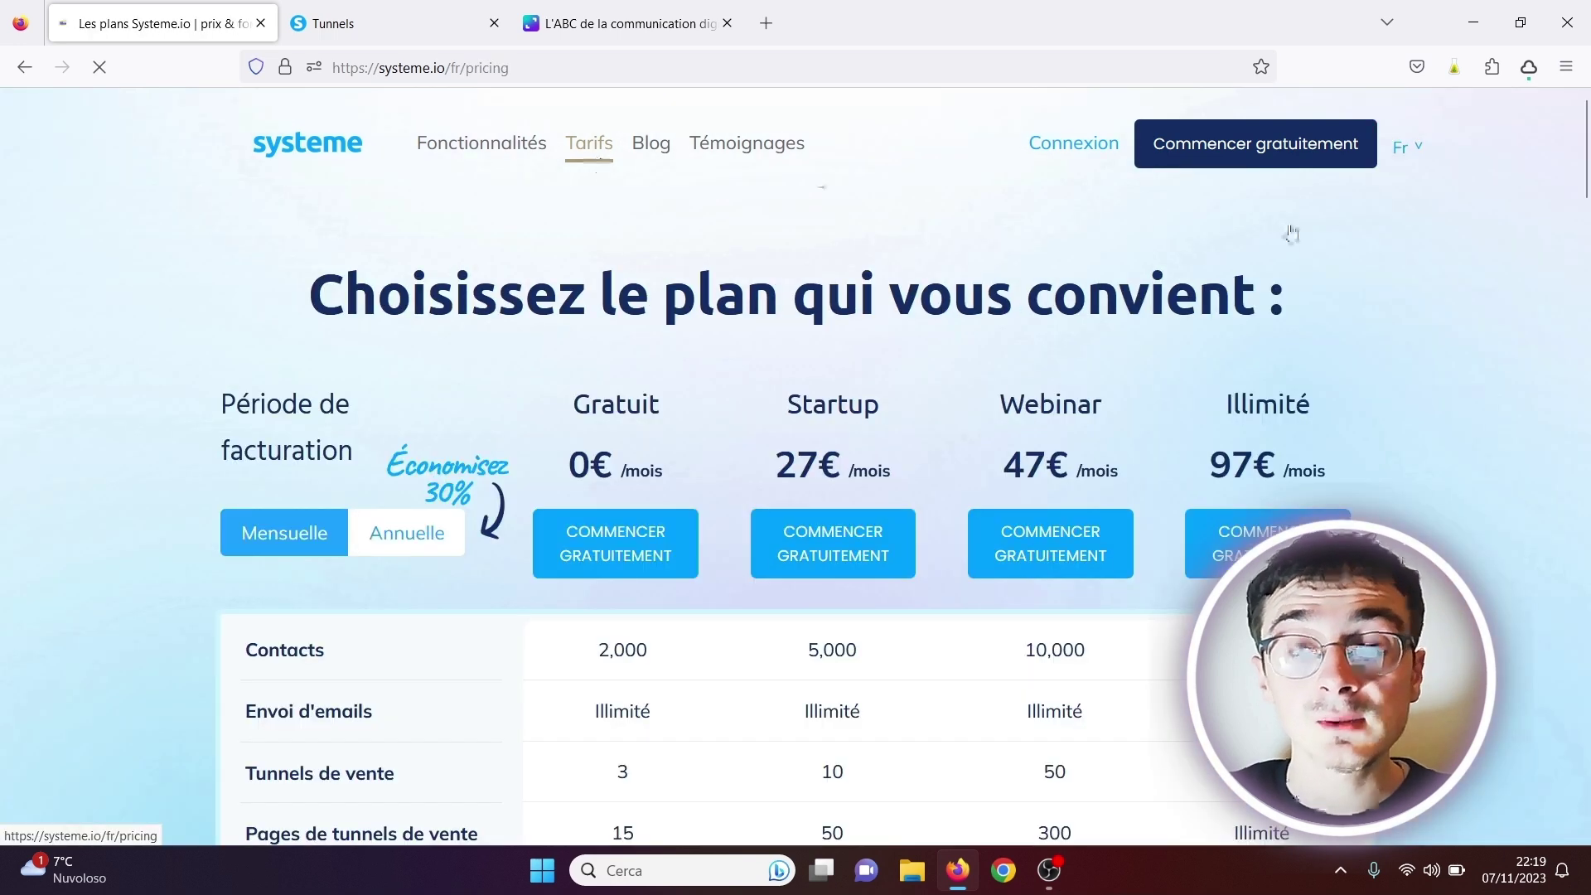
pyautogui.scroll(-4, 812, 406)
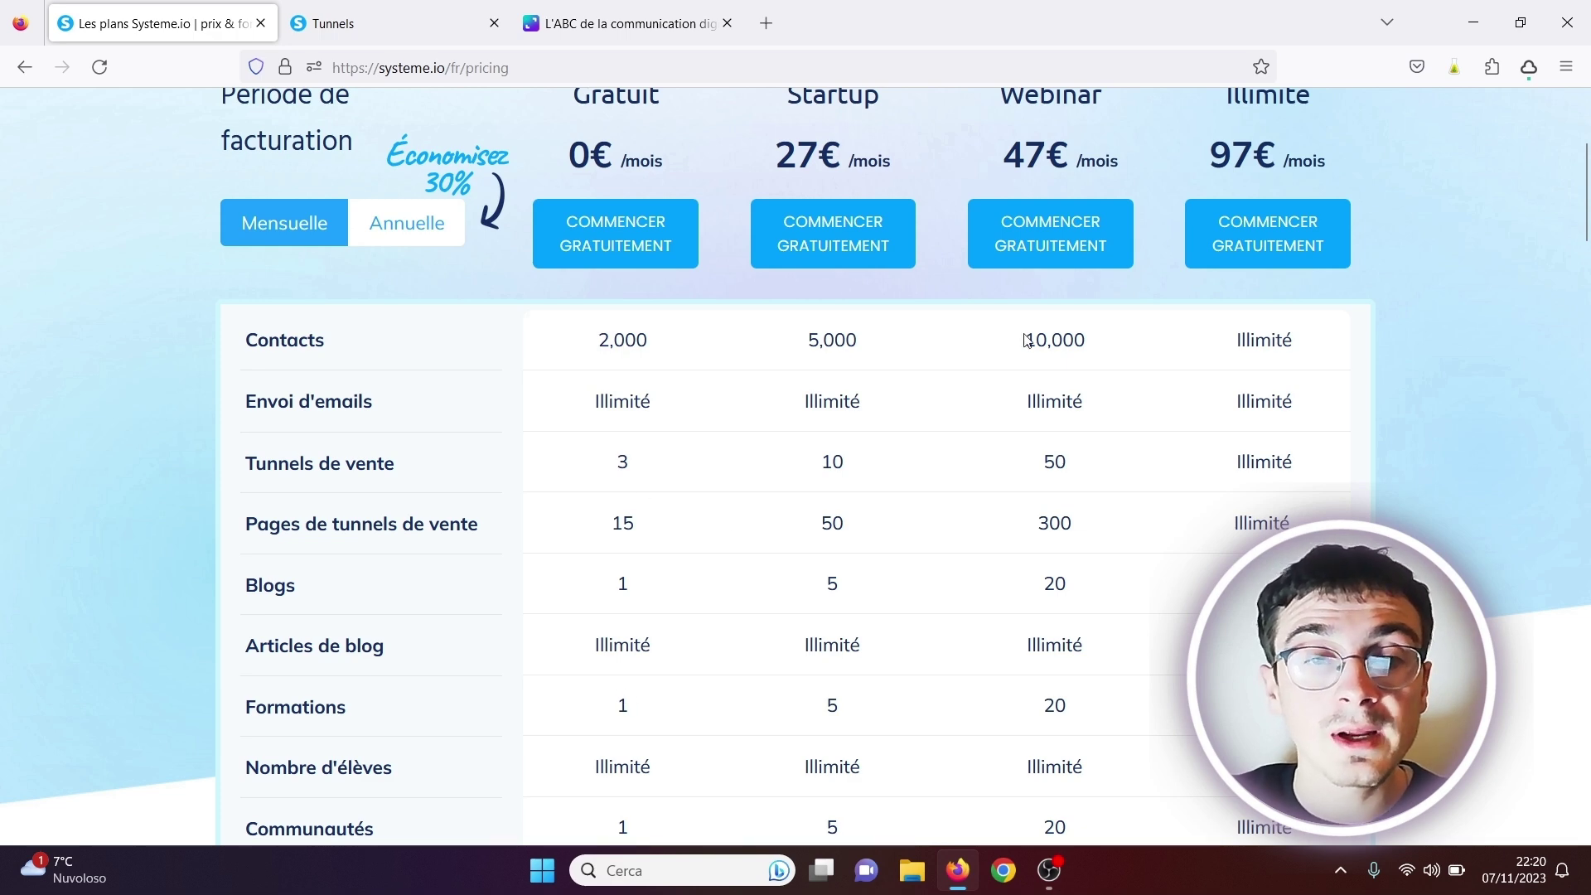
pyautogui.moveTo(1583, 235); pyautogui.dragTo(1584, 360)
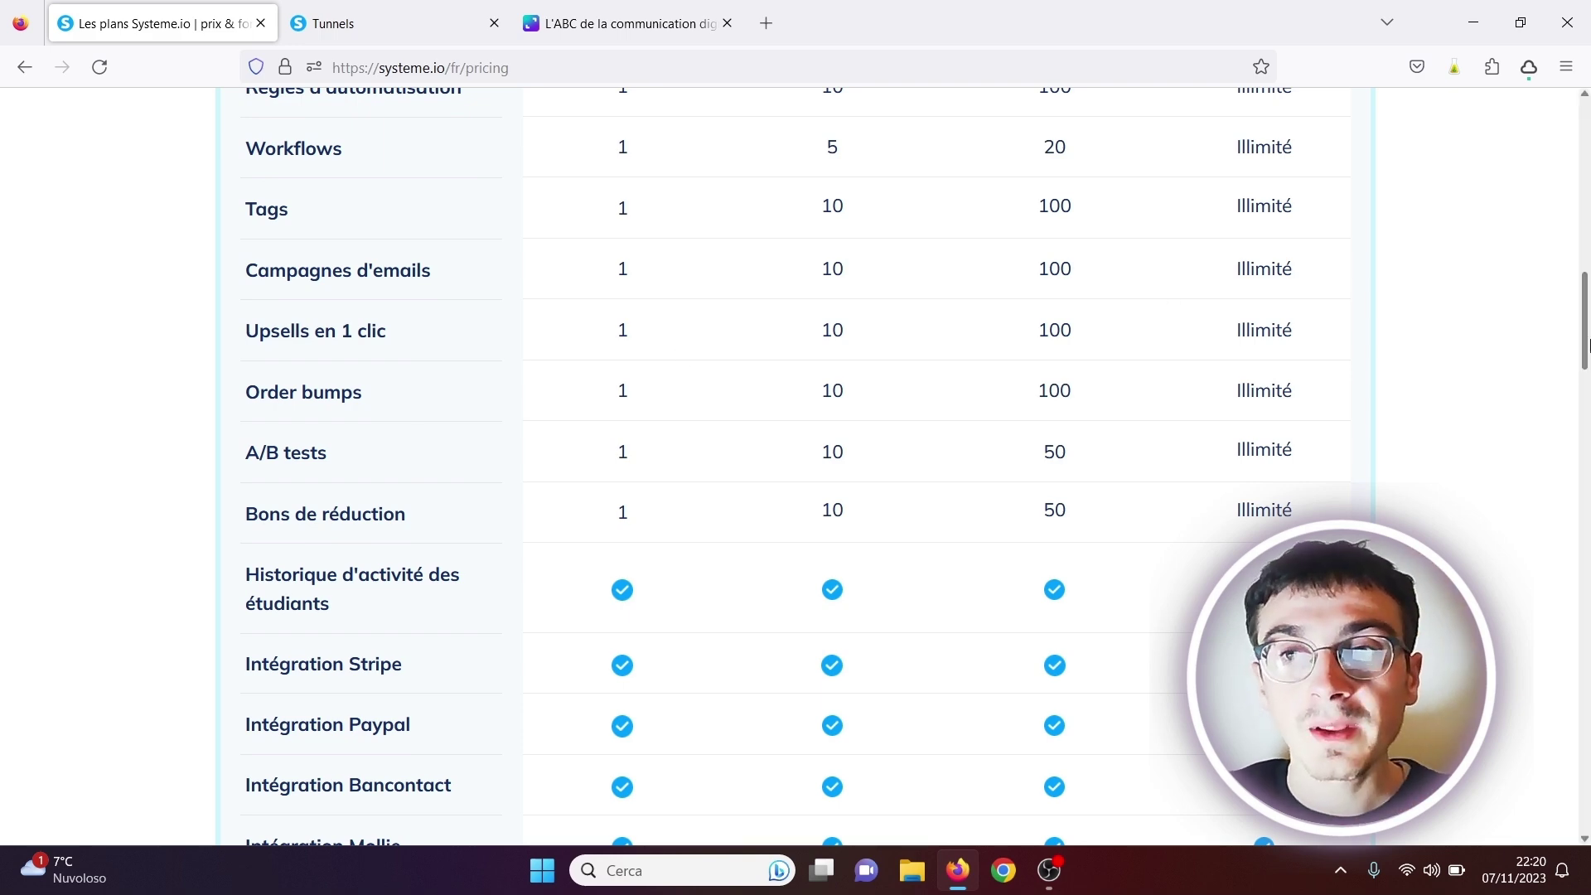
pyautogui.moveTo(1585, 339); pyautogui.dragTo(1586, 147)
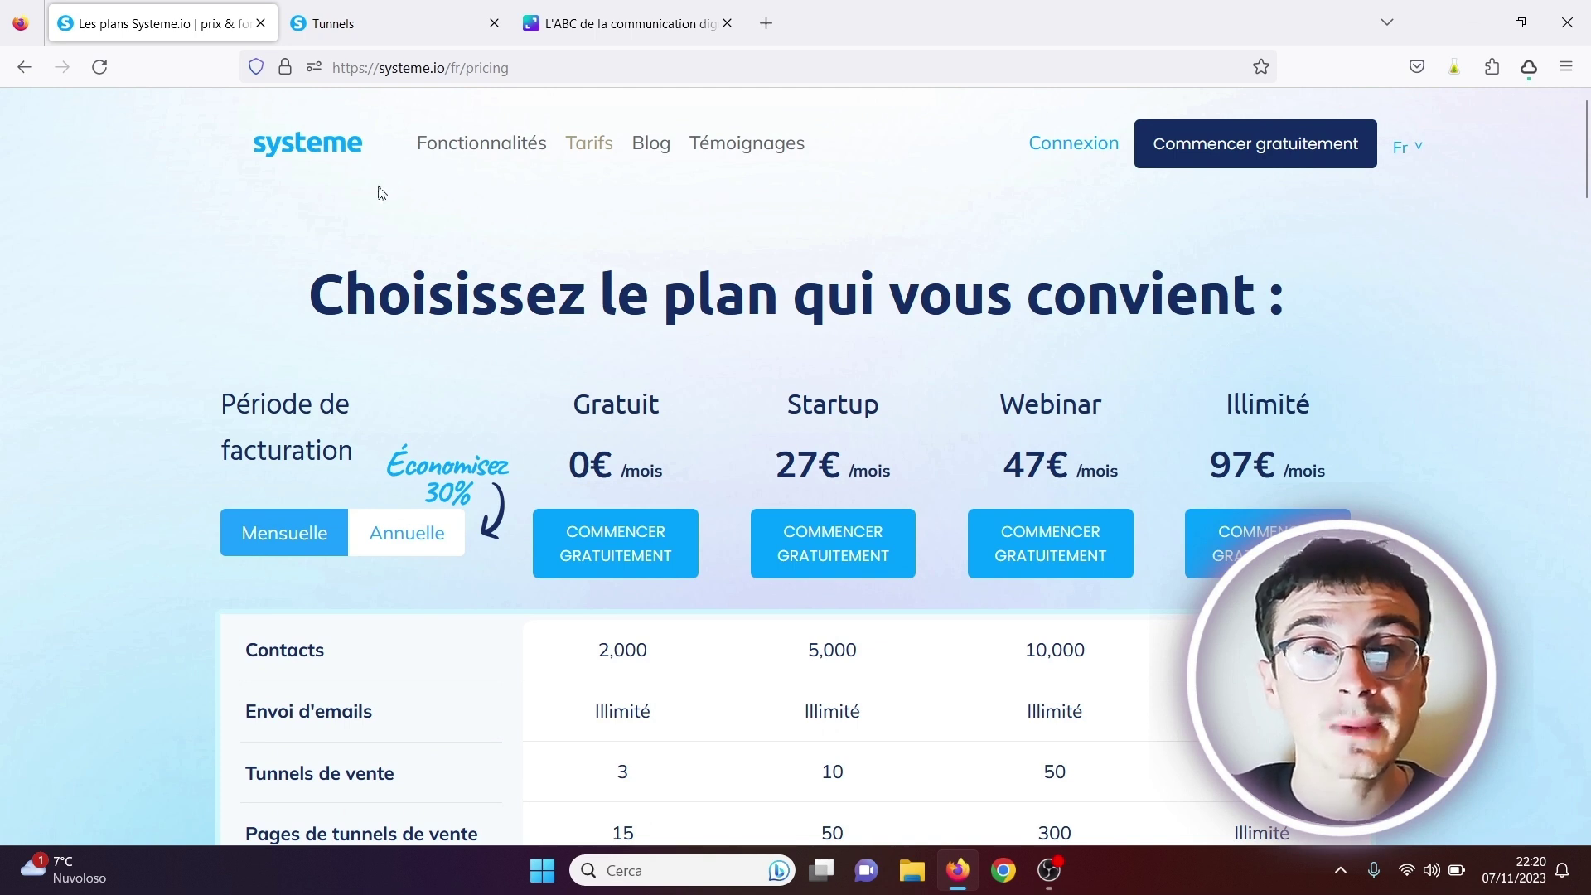
# Step: Leave the pricing page and create a tunnel named "capture" with the "Créer une audience" objective
pyautogui.click(409, 13)
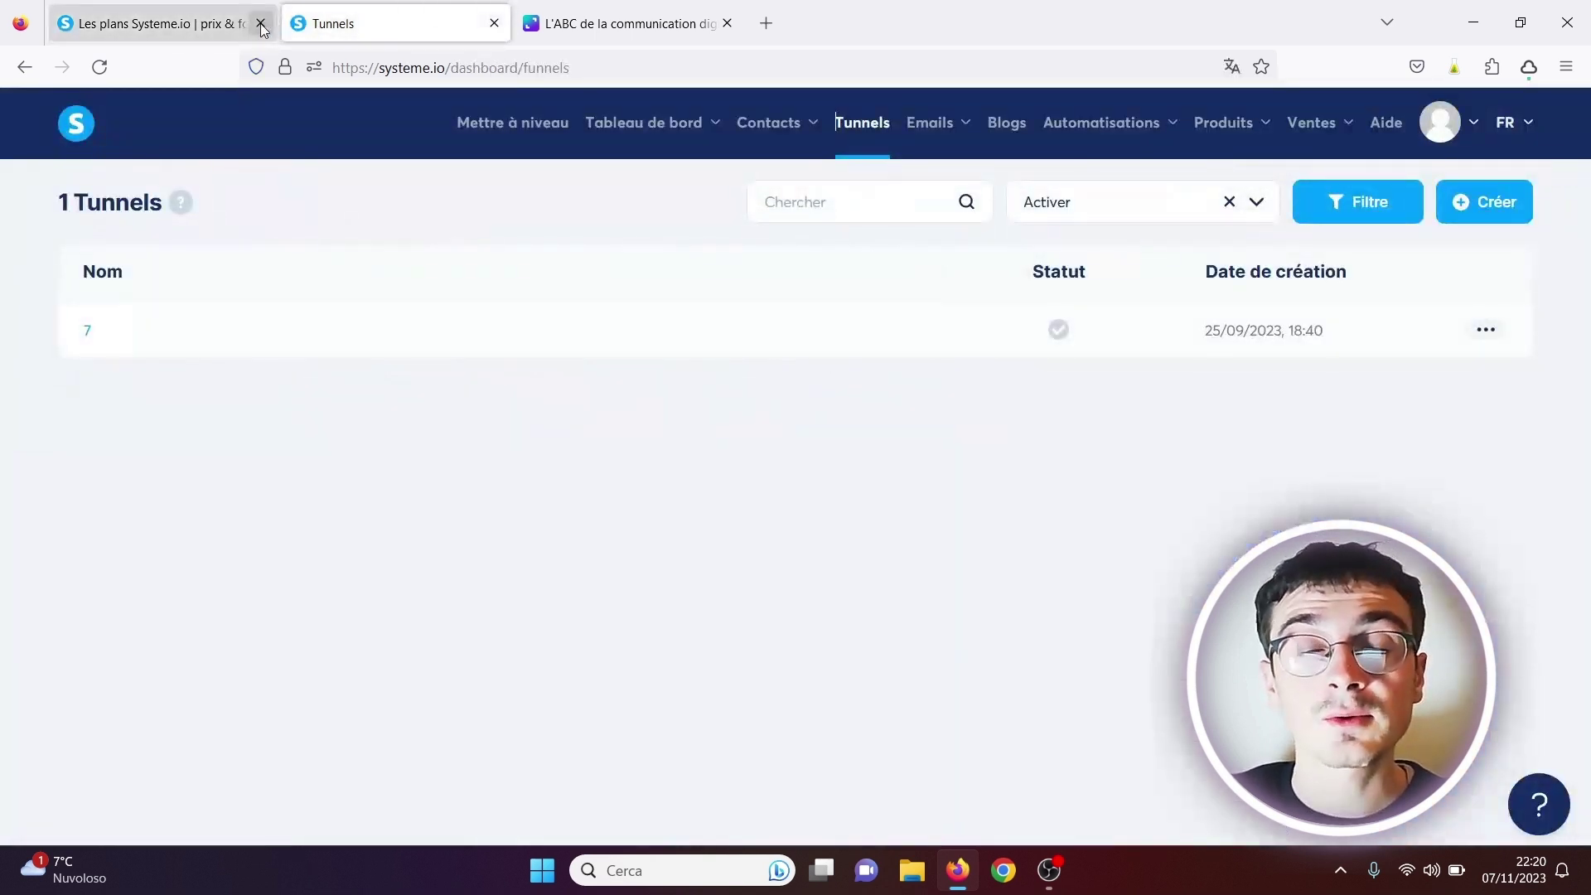
pyautogui.click(262, 28)
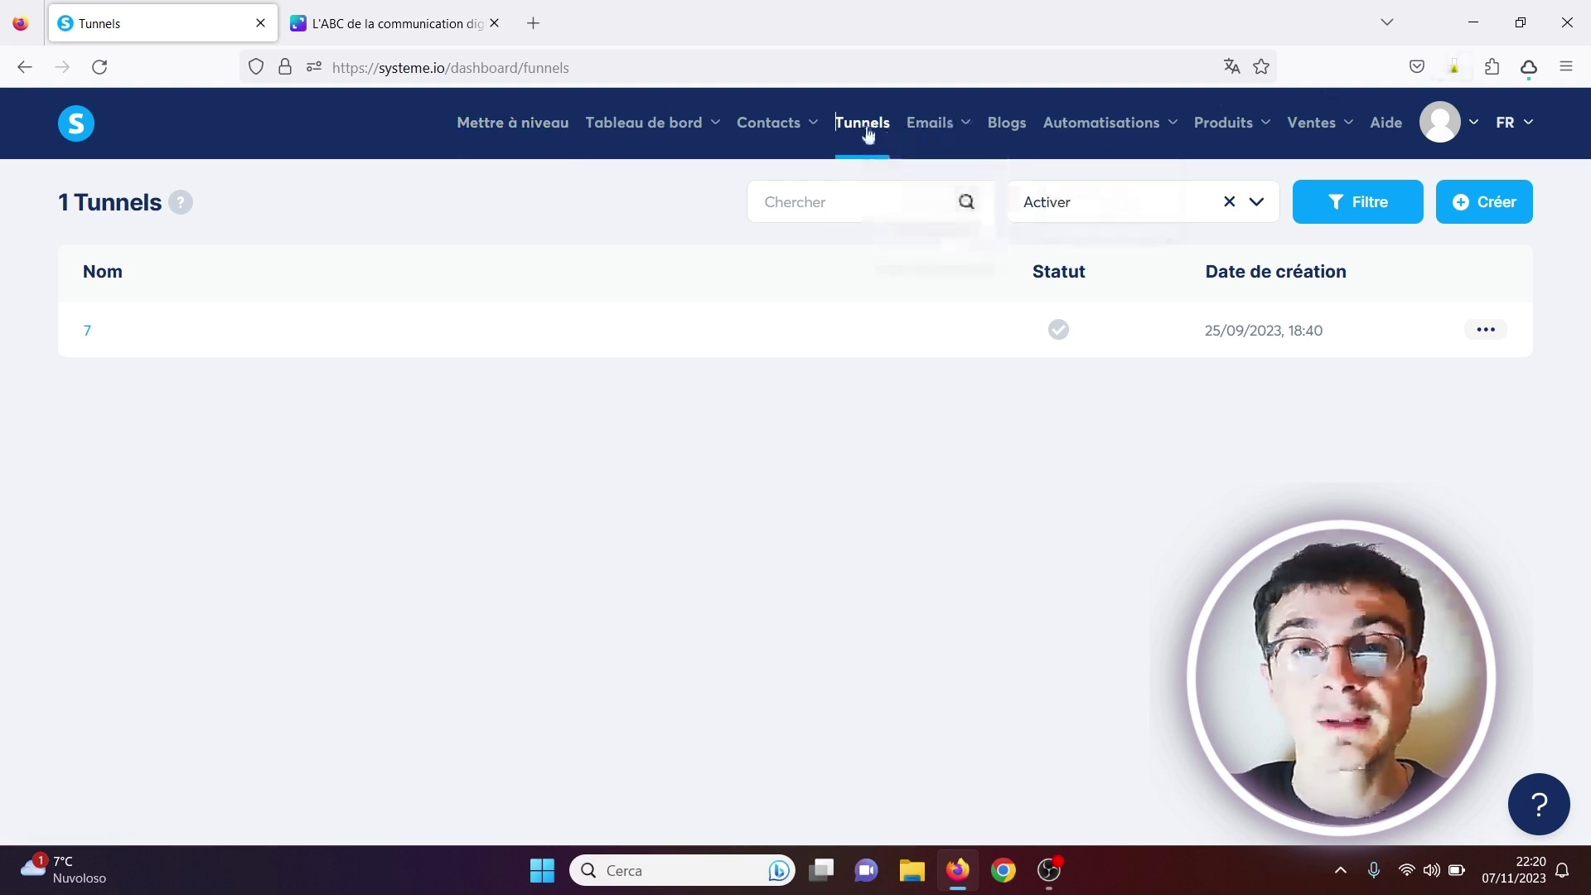
pyautogui.click(1484, 211)
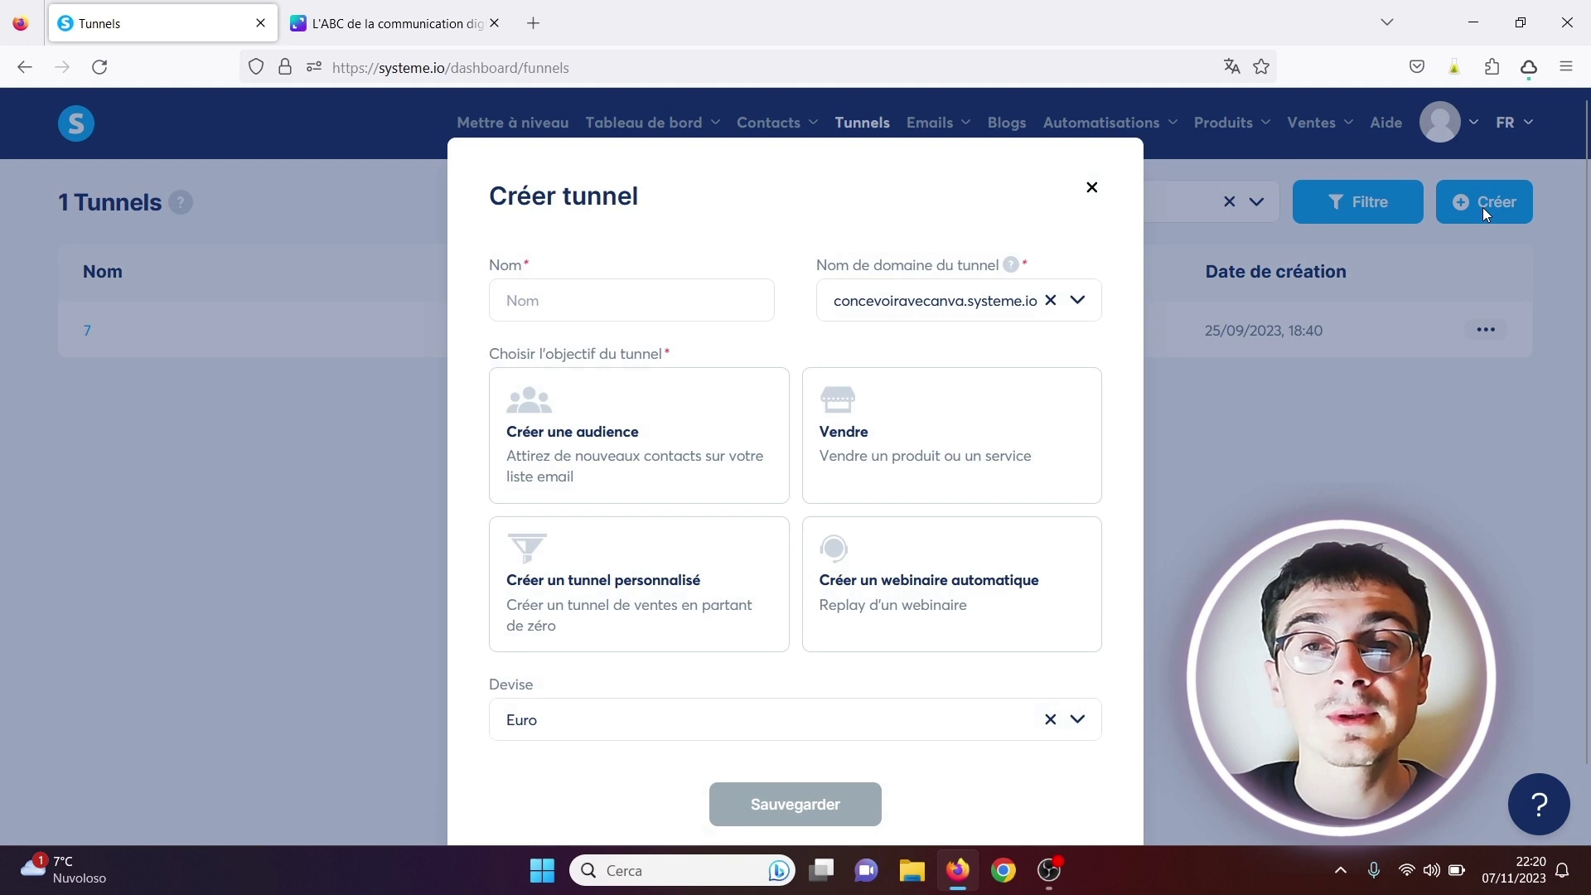
pyautogui.click(598, 296)
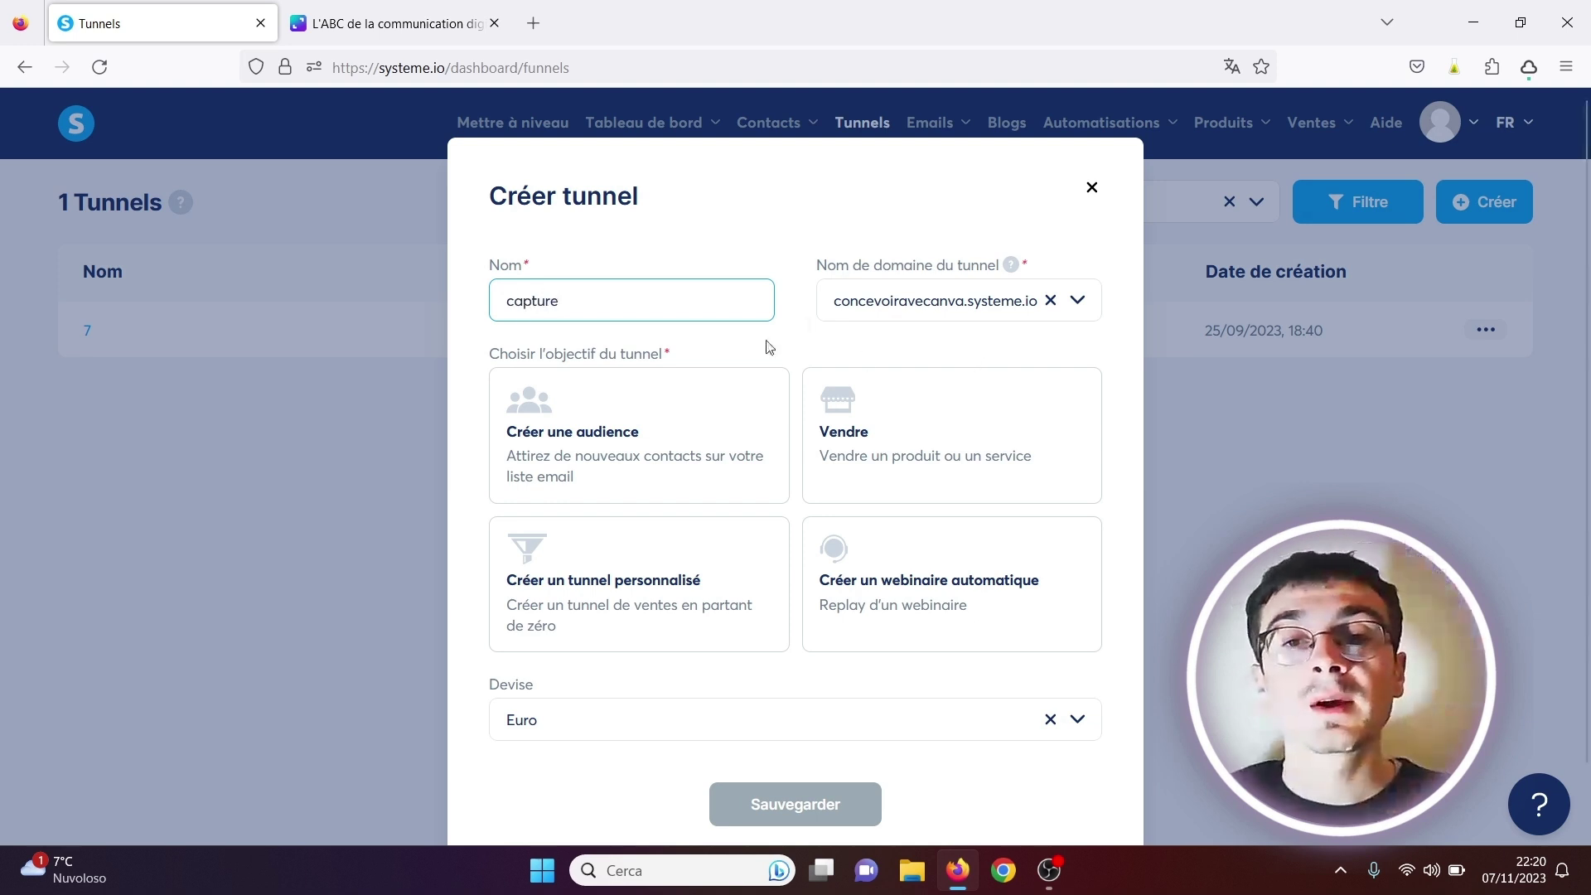
pyautogui.click(601, 449)
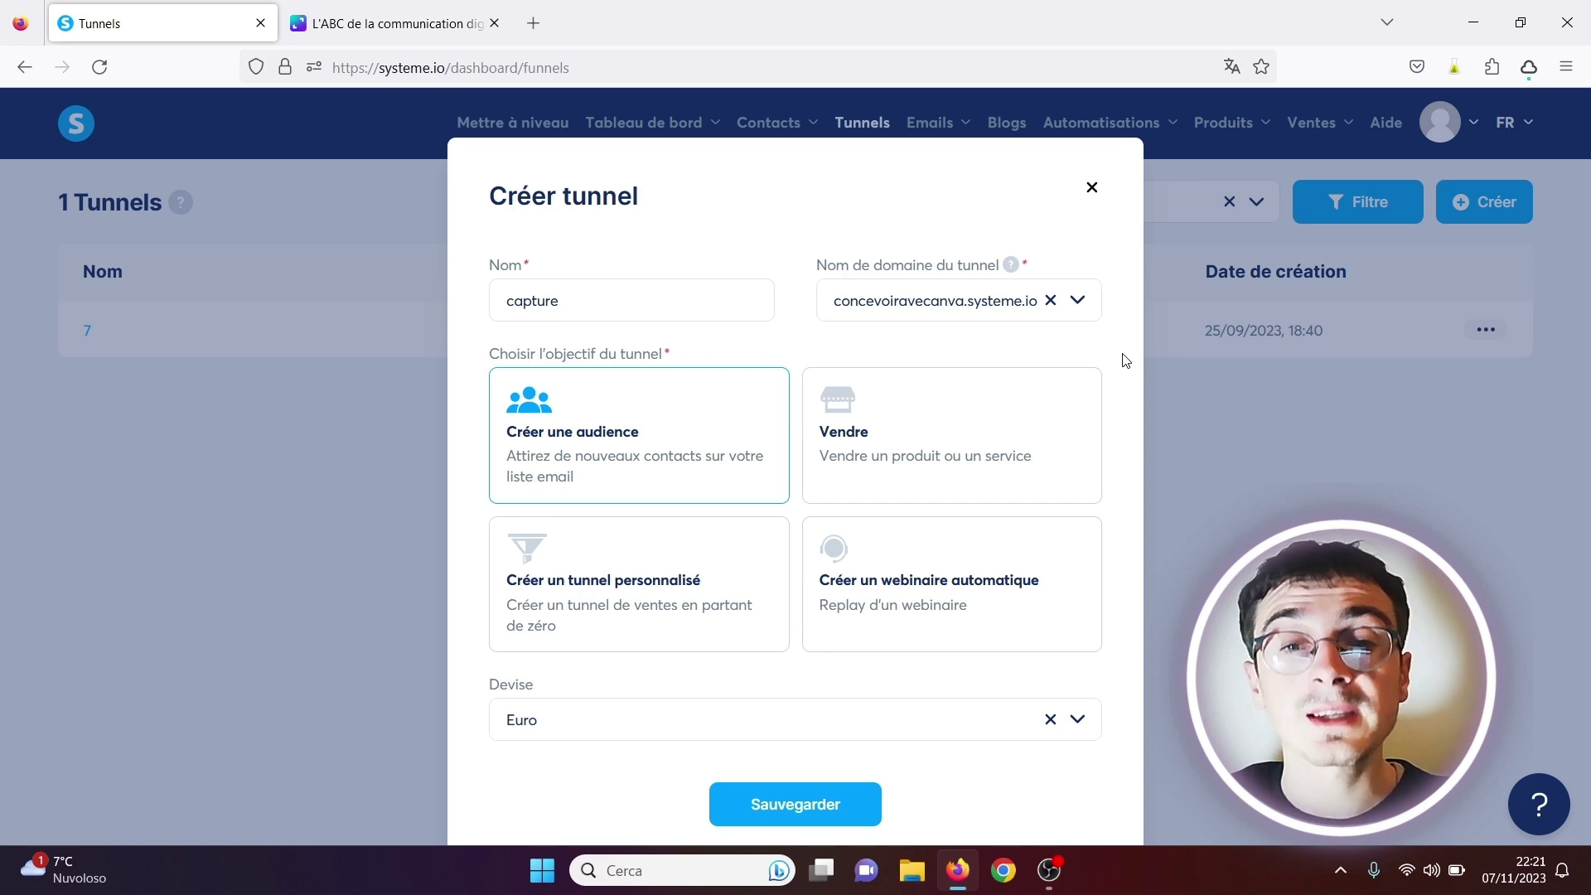
pyautogui.click(794, 806)
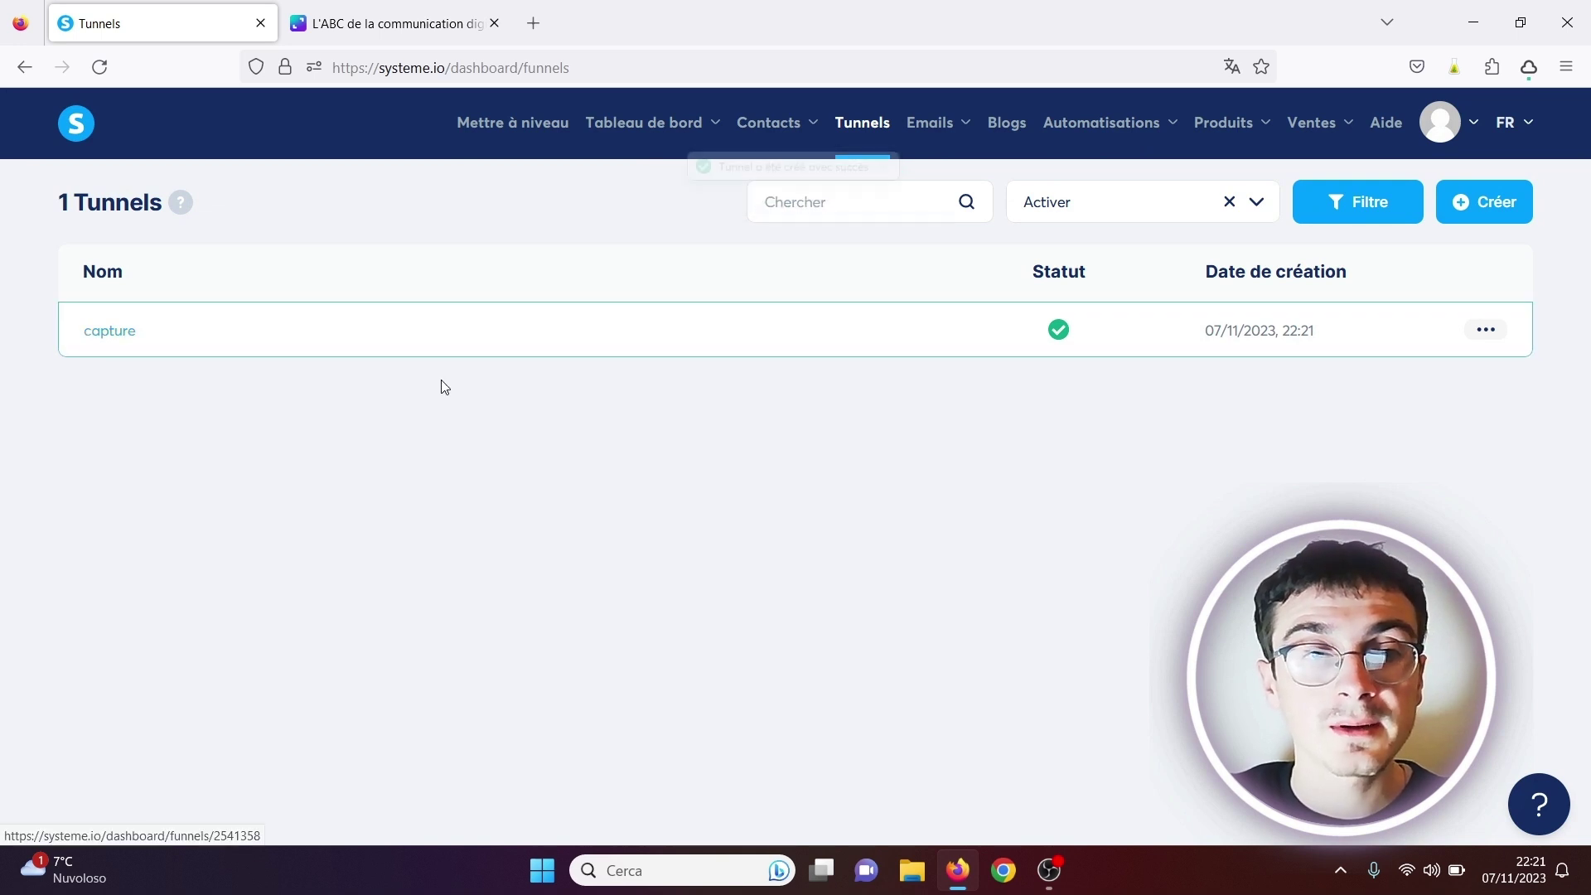
# Step: Open the "capture" tunnel from the tunnel list
pyautogui.click(108, 332)
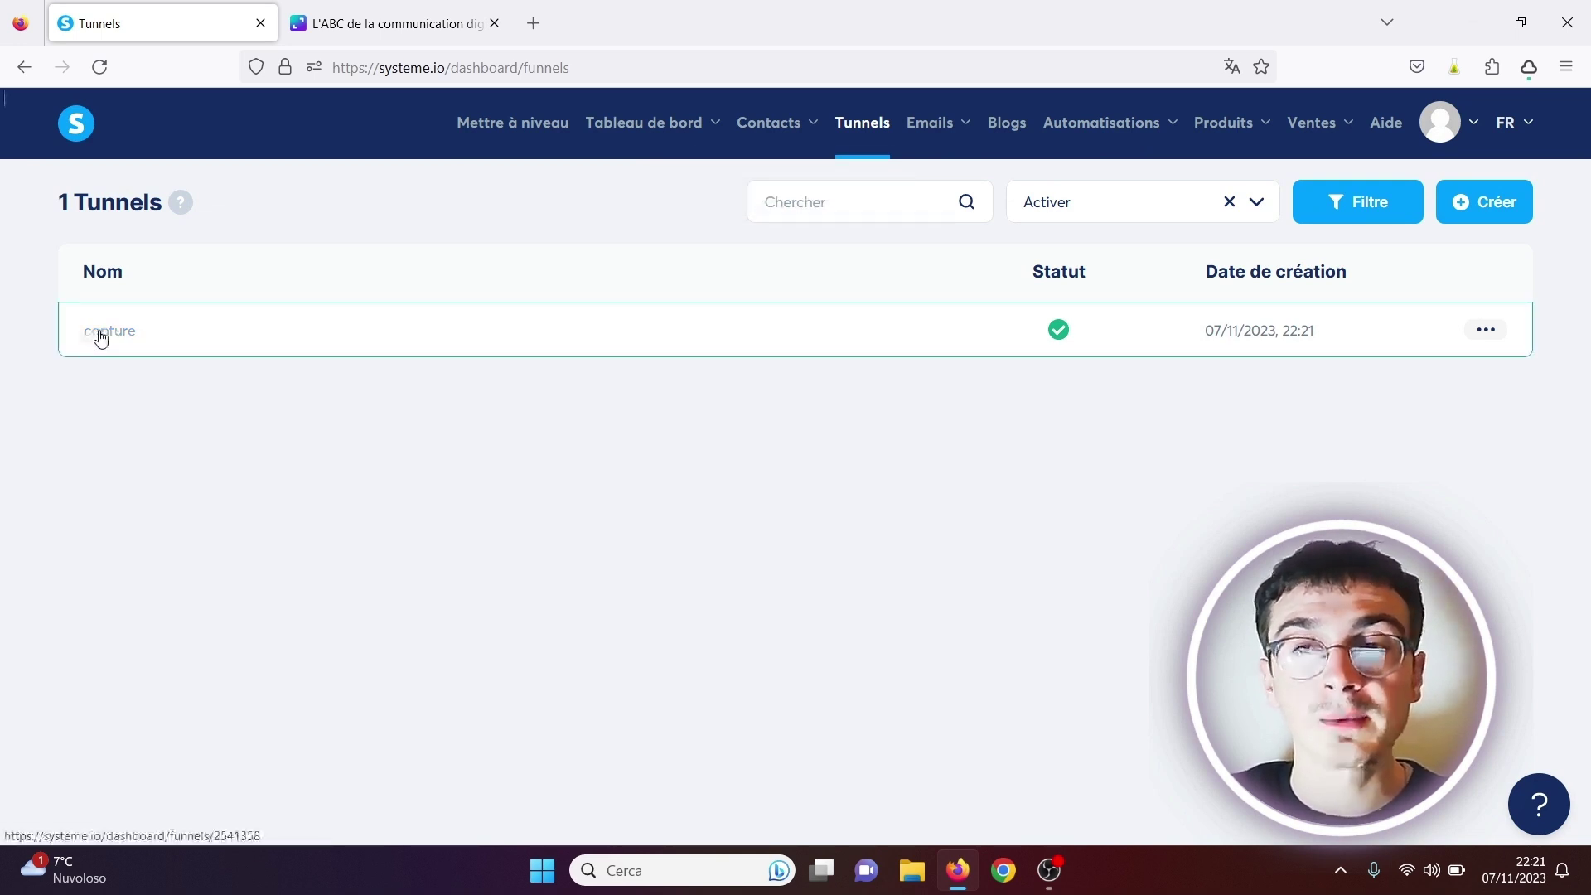
pyautogui.click(1481, 206)
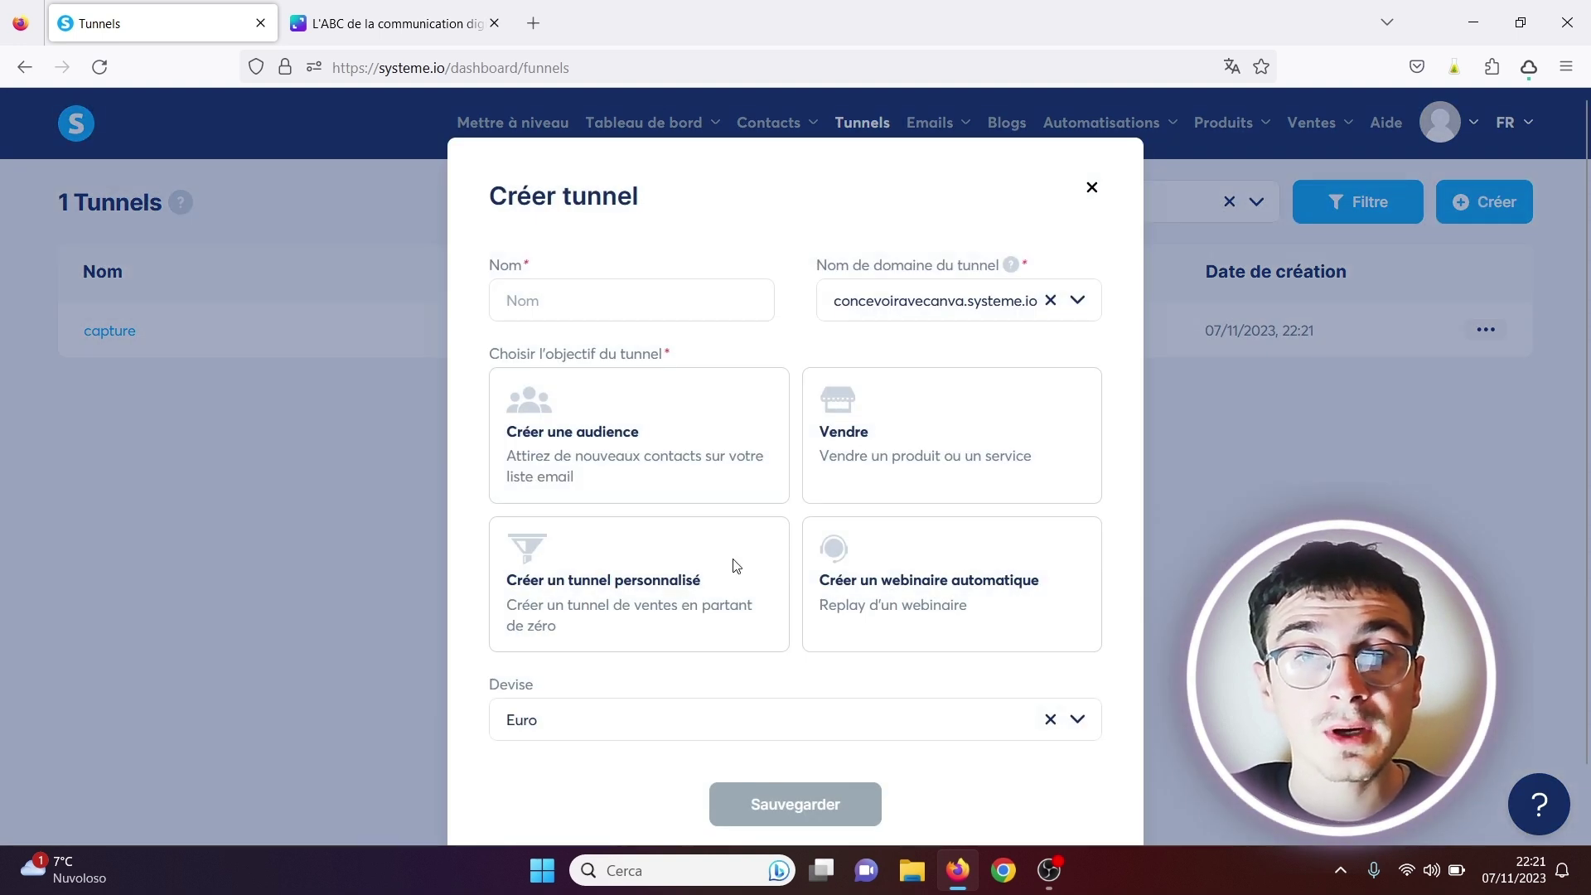
pyautogui.click(1091, 187)
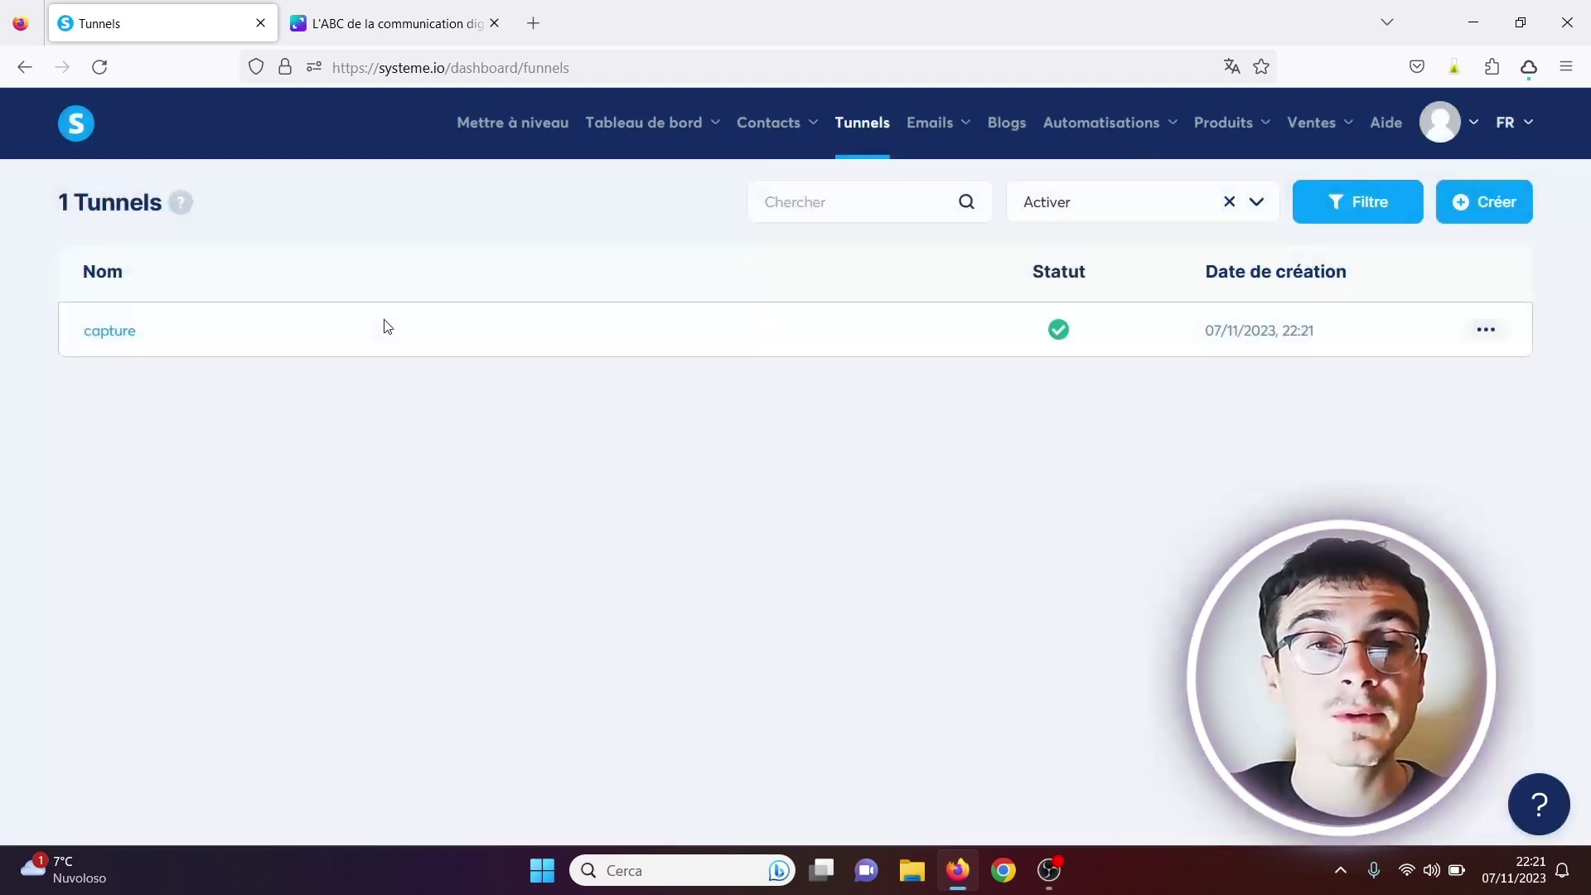
pyautogui.click(113, 342)
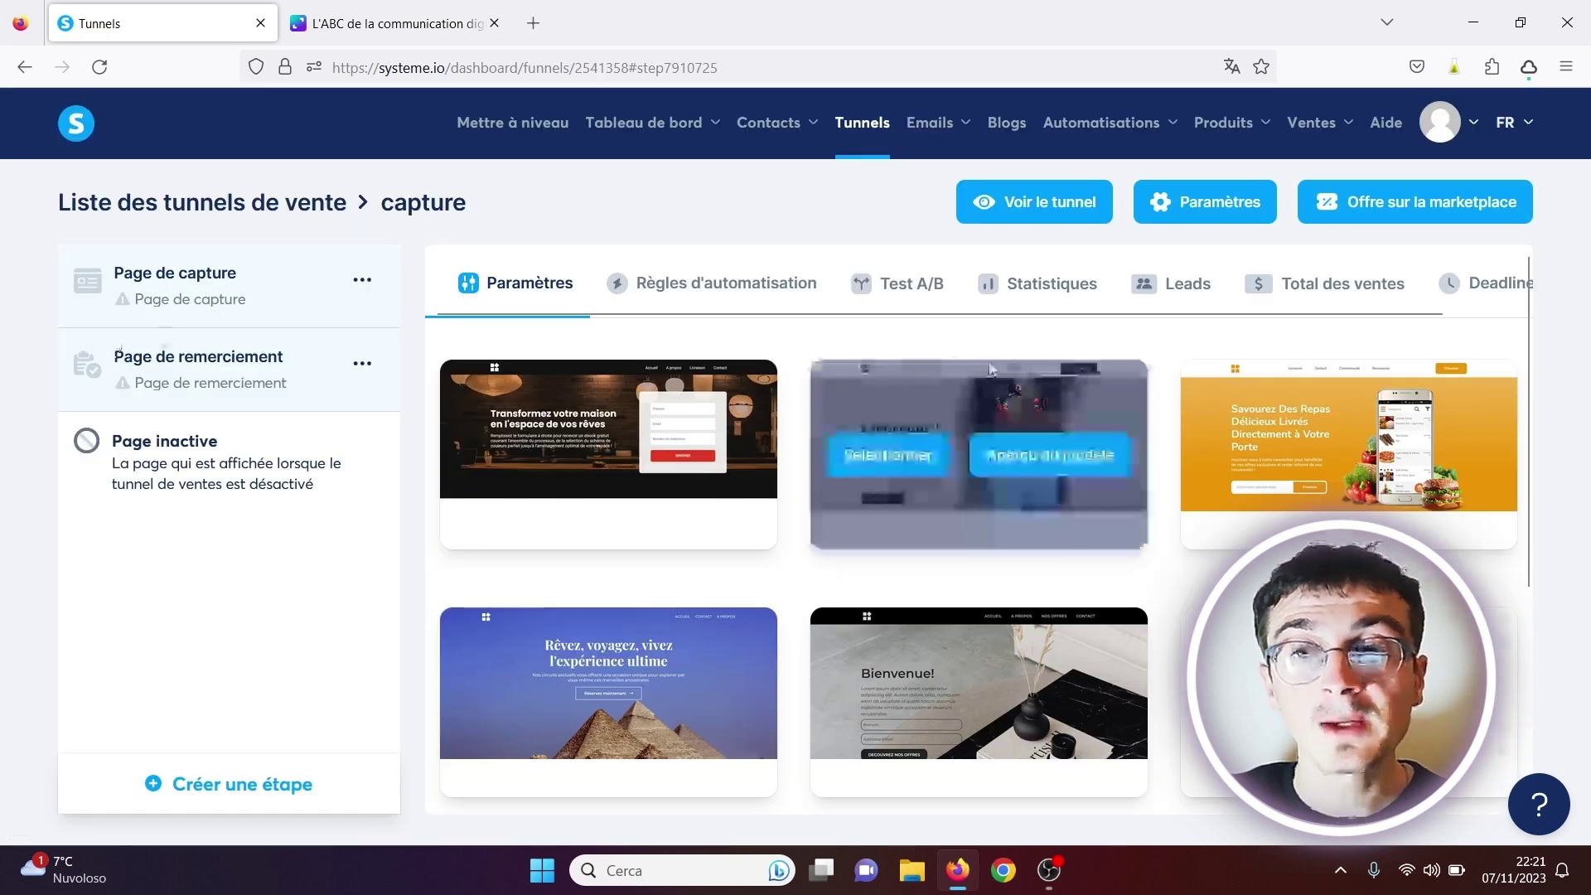
# Step: Preview the orange meal-delivery template offered for the capture page and return to the template choice
pyautogui.moveTo(1527, 376); pyautogui.dragTo(1564, 371)
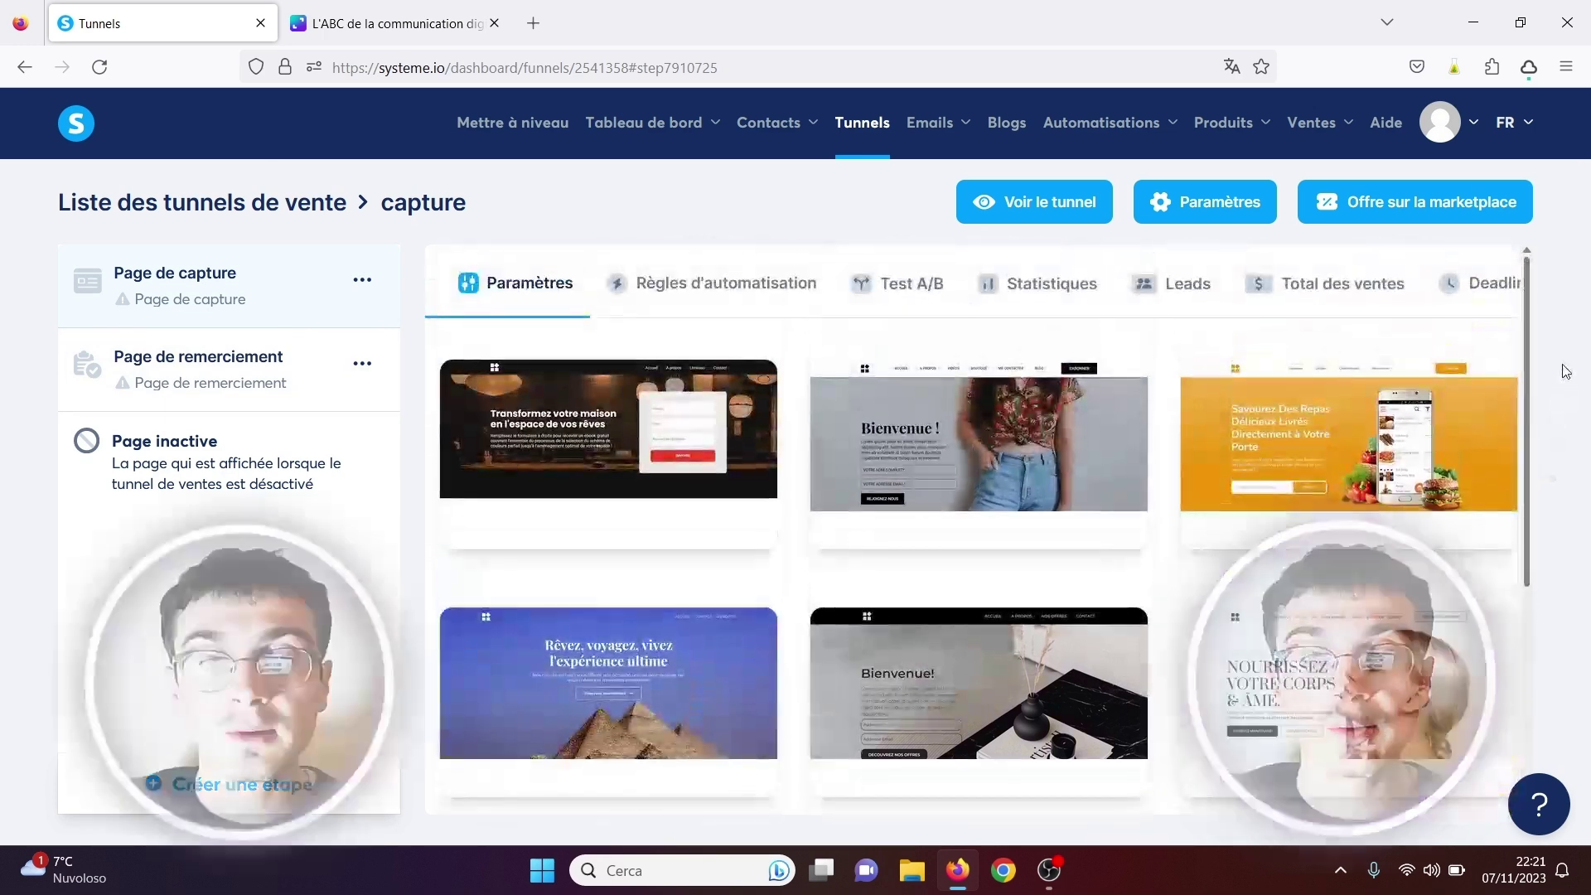
pyautogui.moveTo(1336, 434)
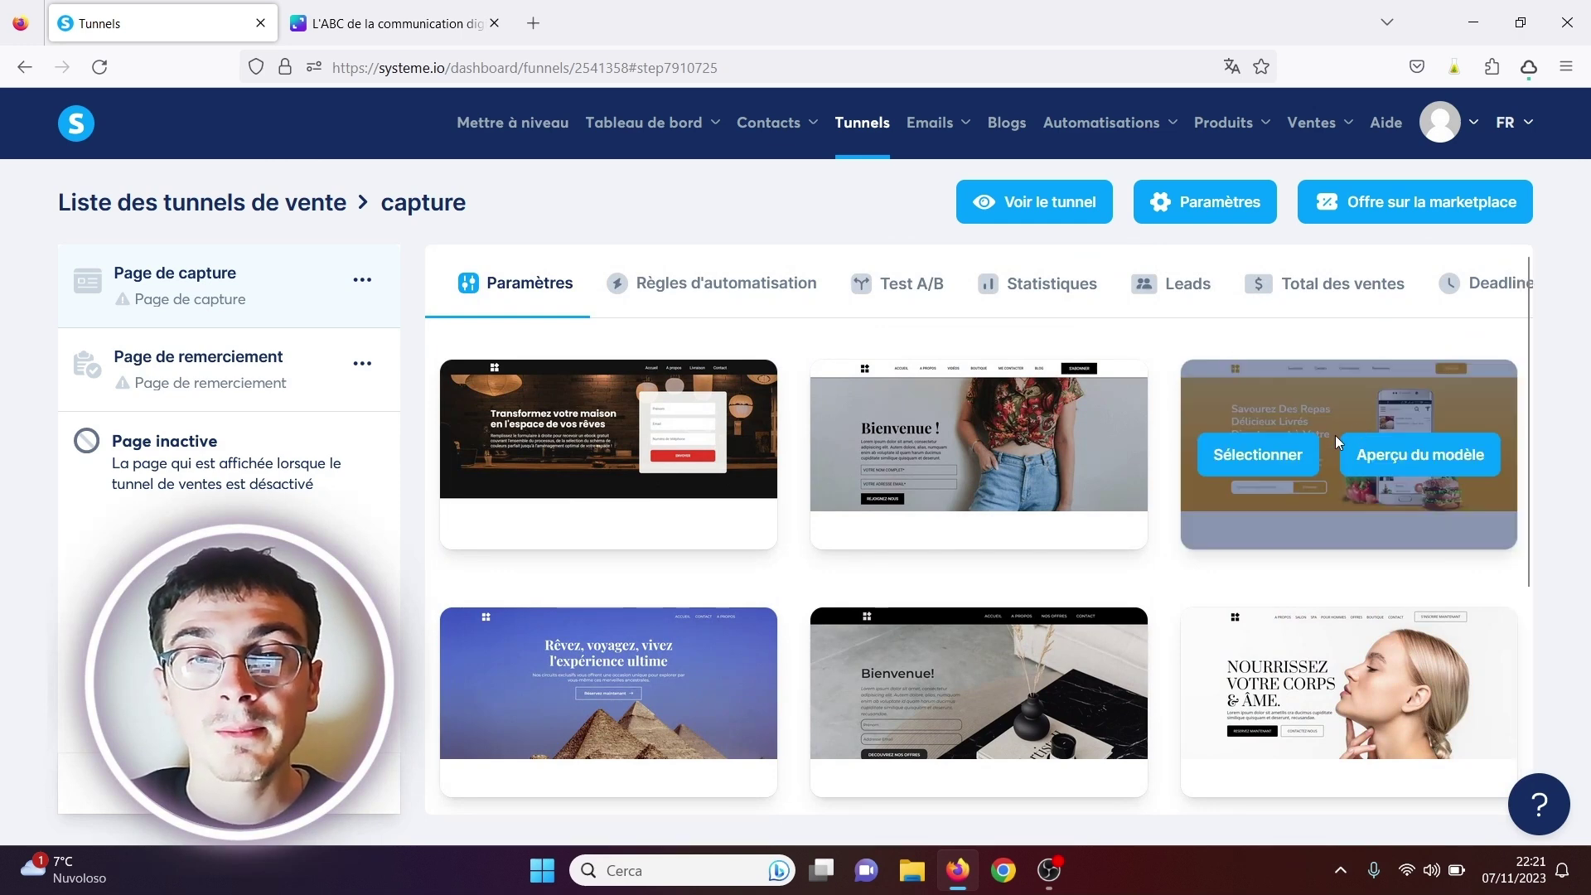
pyautogui.click(1404, 457)
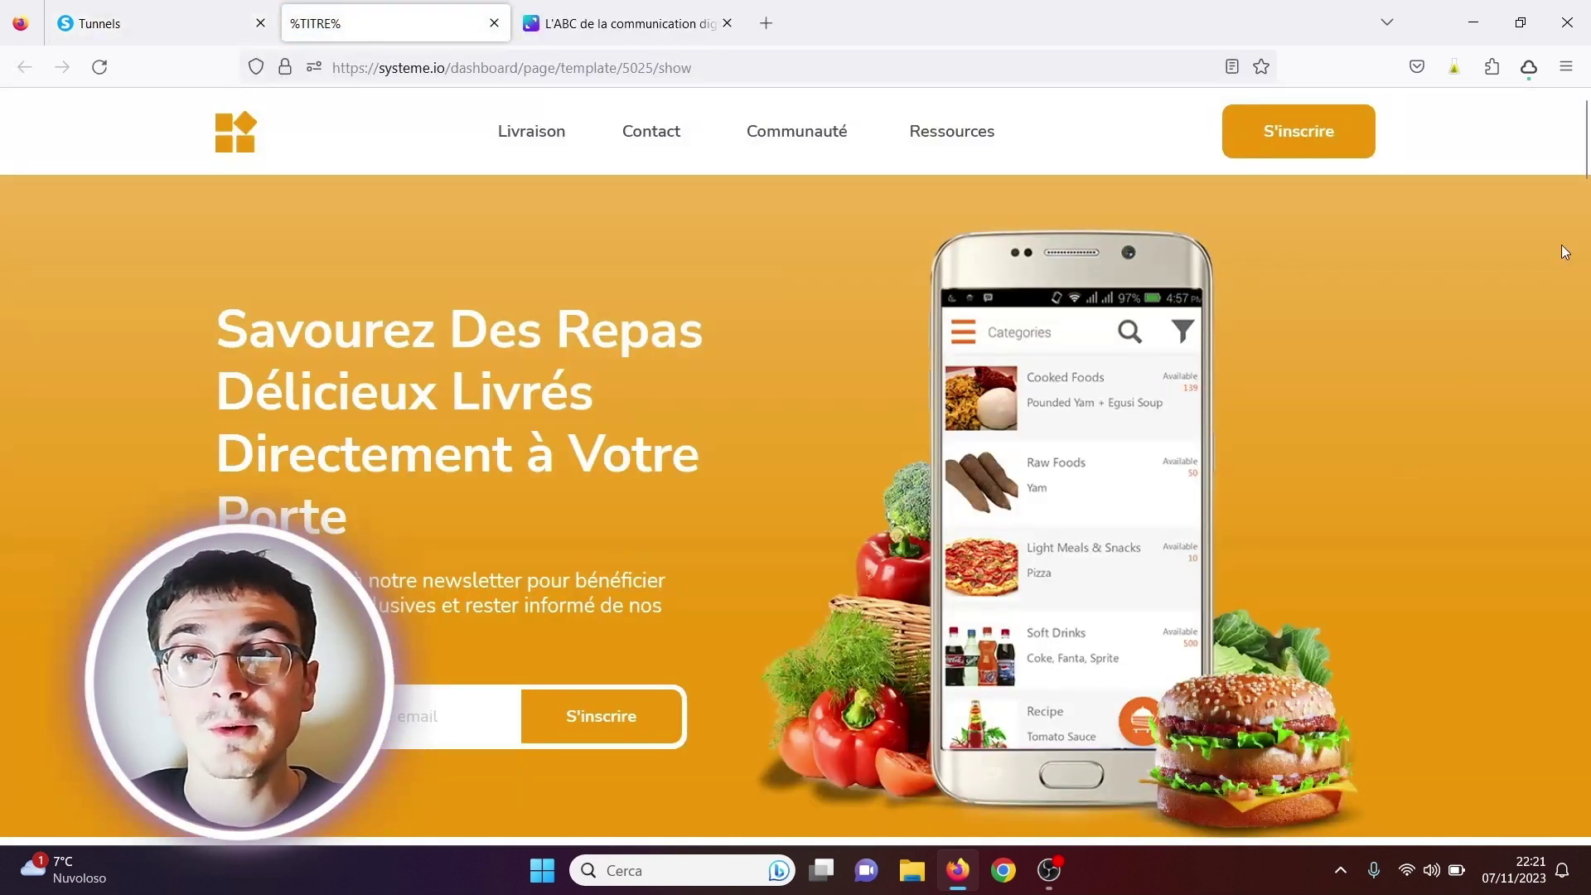
pyautogui.moveTo(1584, 163)
pyautogui.mouseDown()
pyautogui.moveTo(1586, 447)
pyautogui.moveTo(1586, 145)
pyautogui.mouseUp()
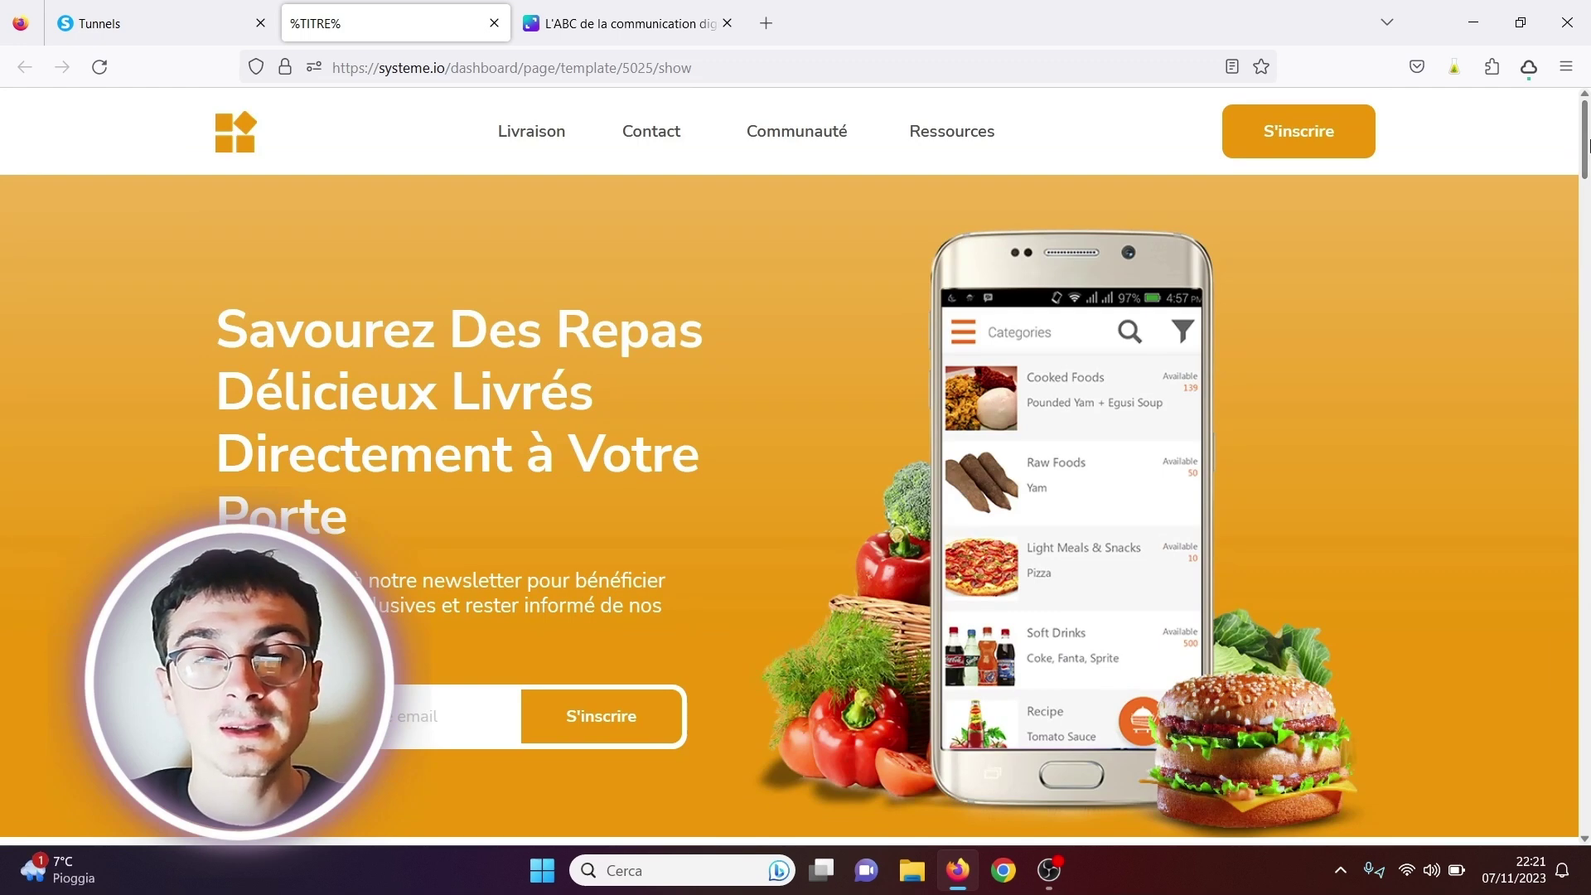
pyautogui.click(97, 7)
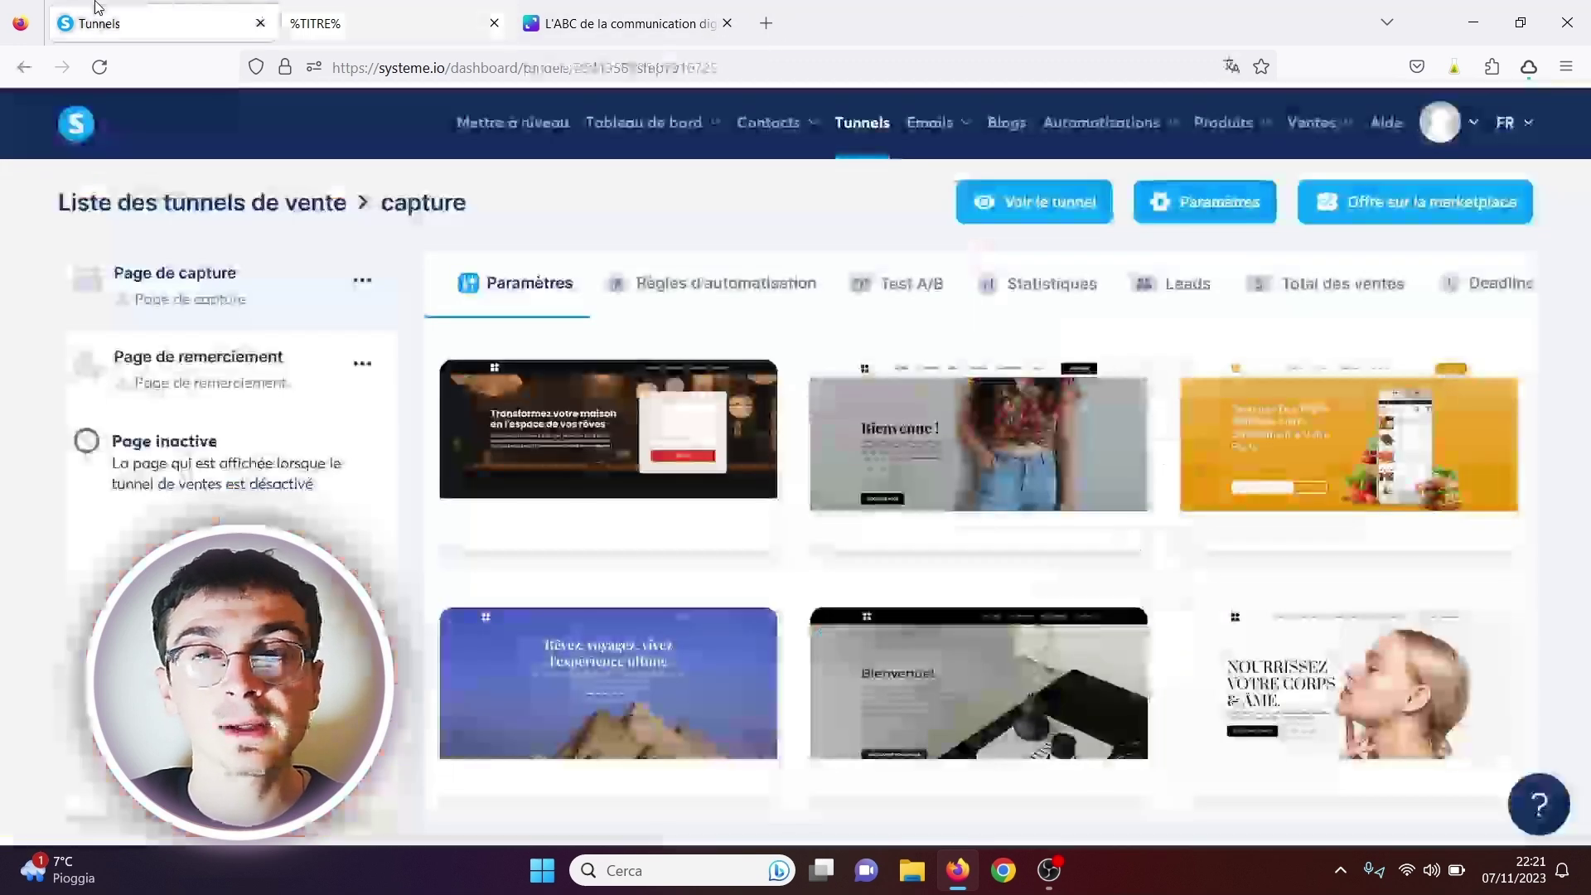
# Step: Select the orange meal-delivery template for the Page de capture and open the page for editing without translating it
pyautogui.moveTo(1306, 409)
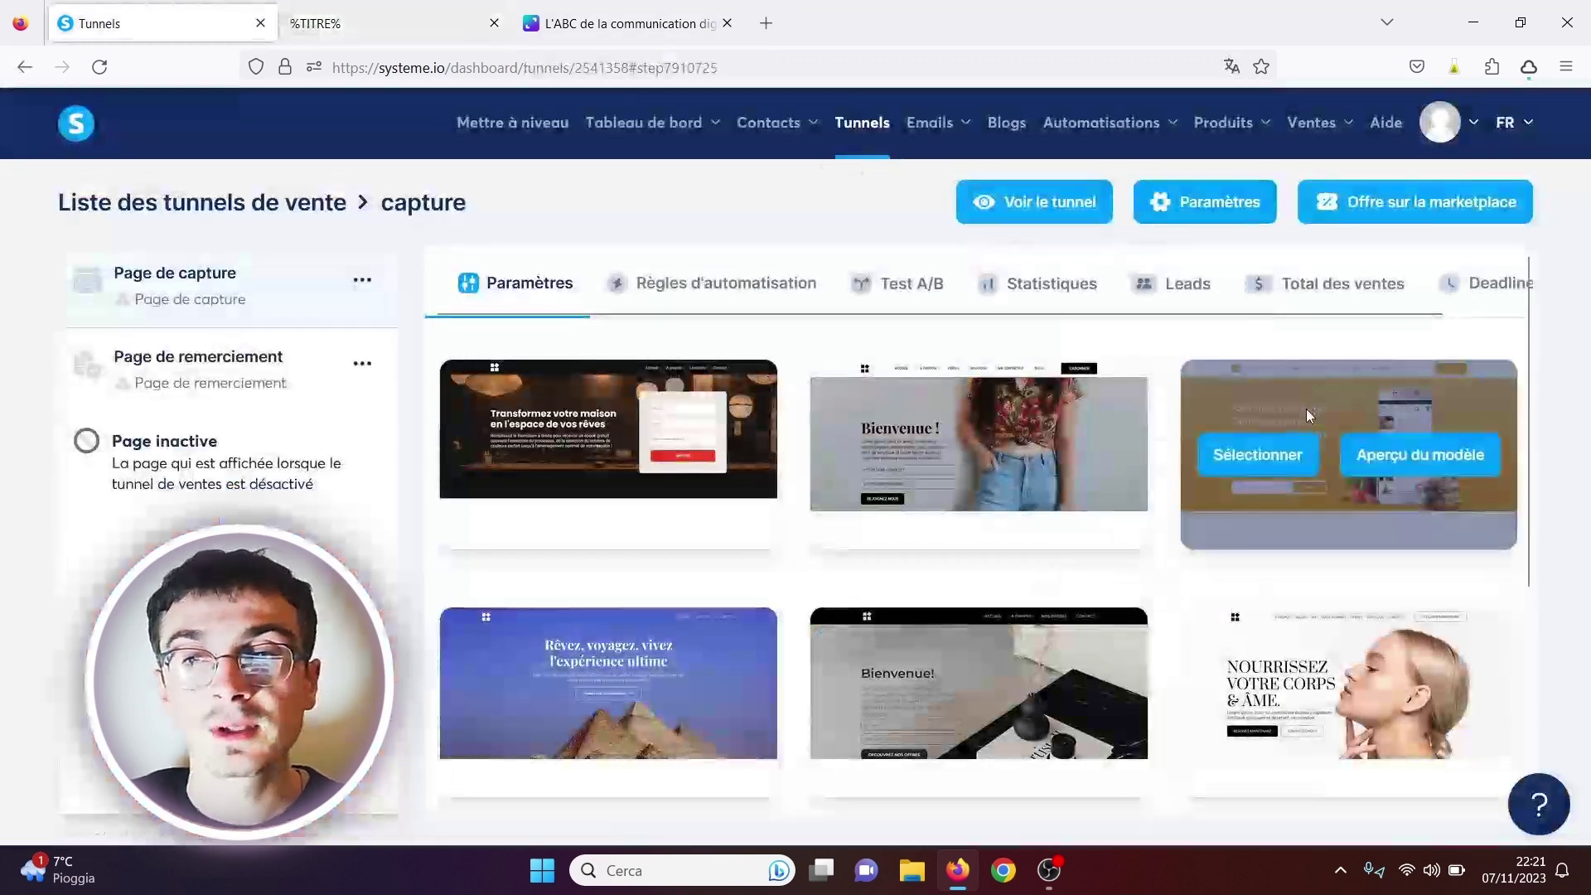
pyautogui.click(1265, 456)
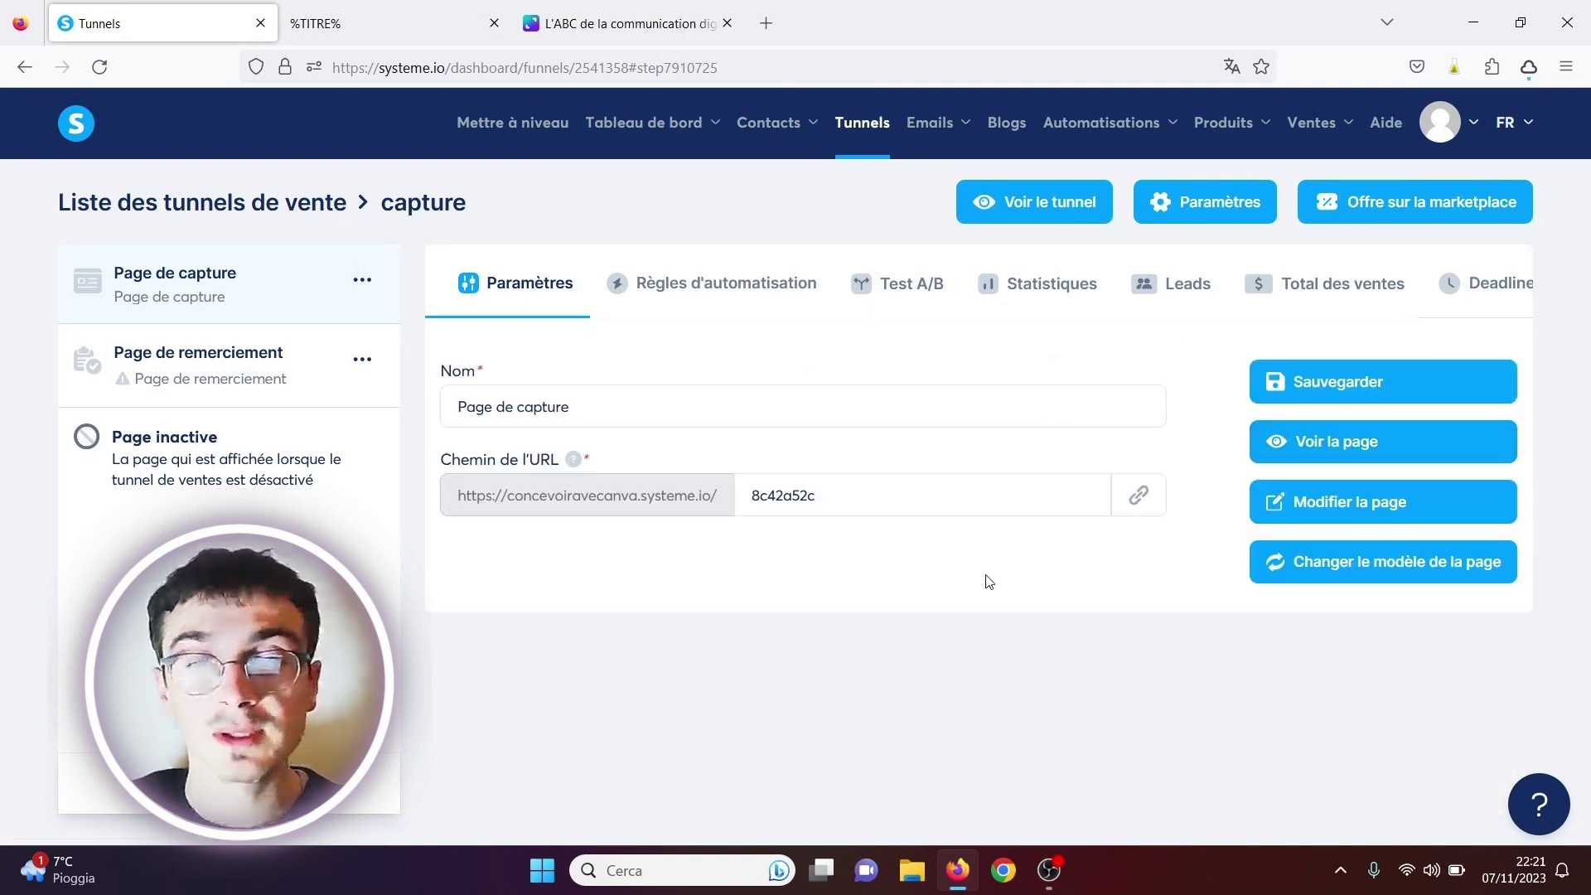
pyautogui.click(1317, 505)
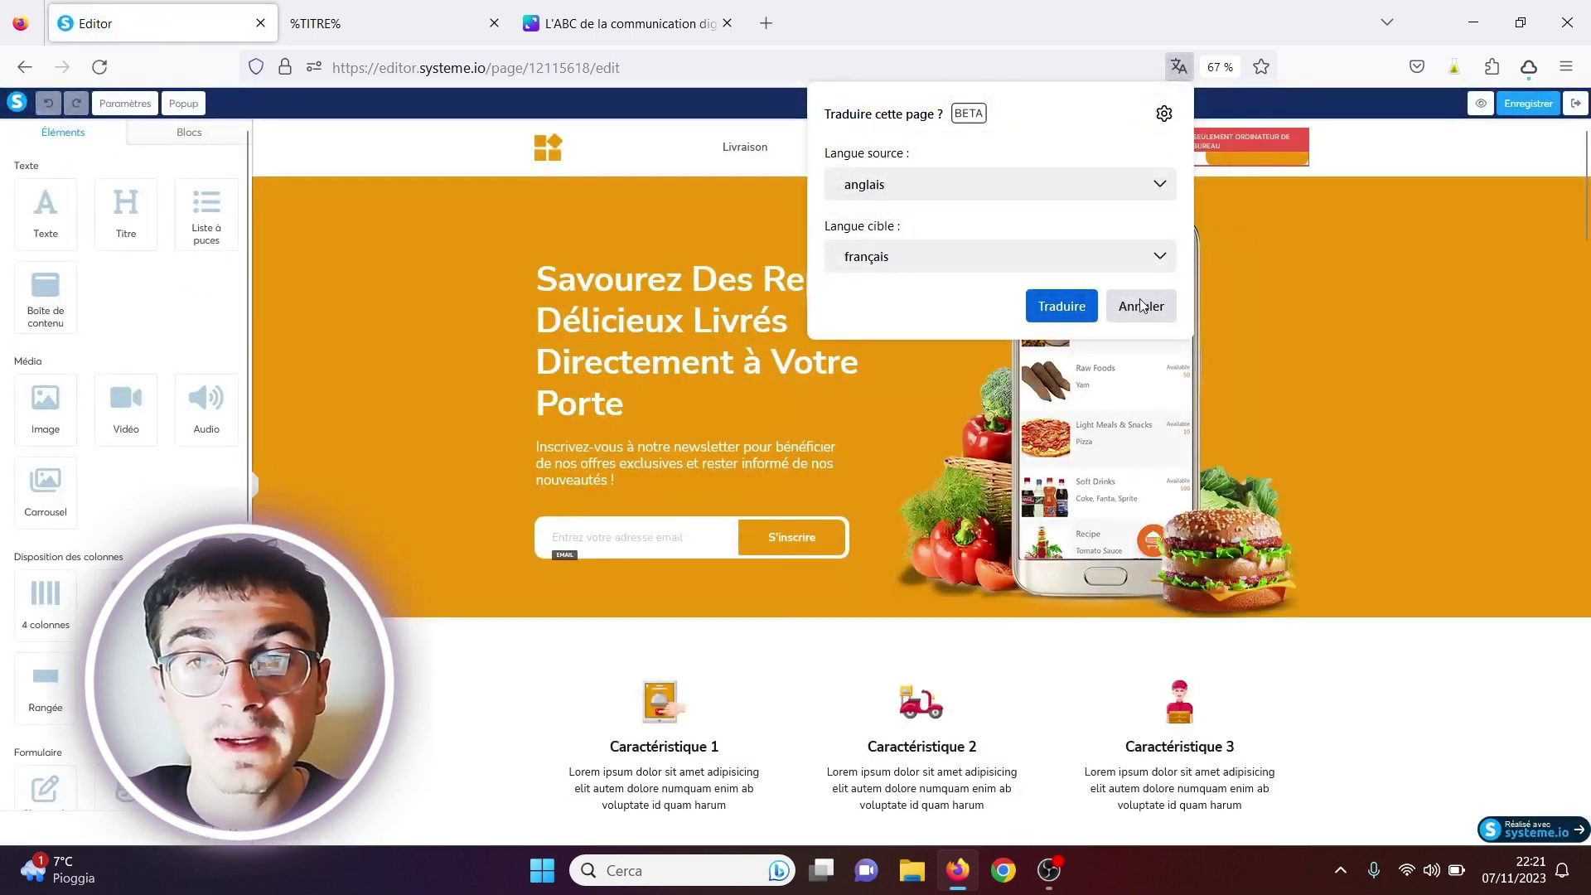
pyautogui.click(1138, 308)
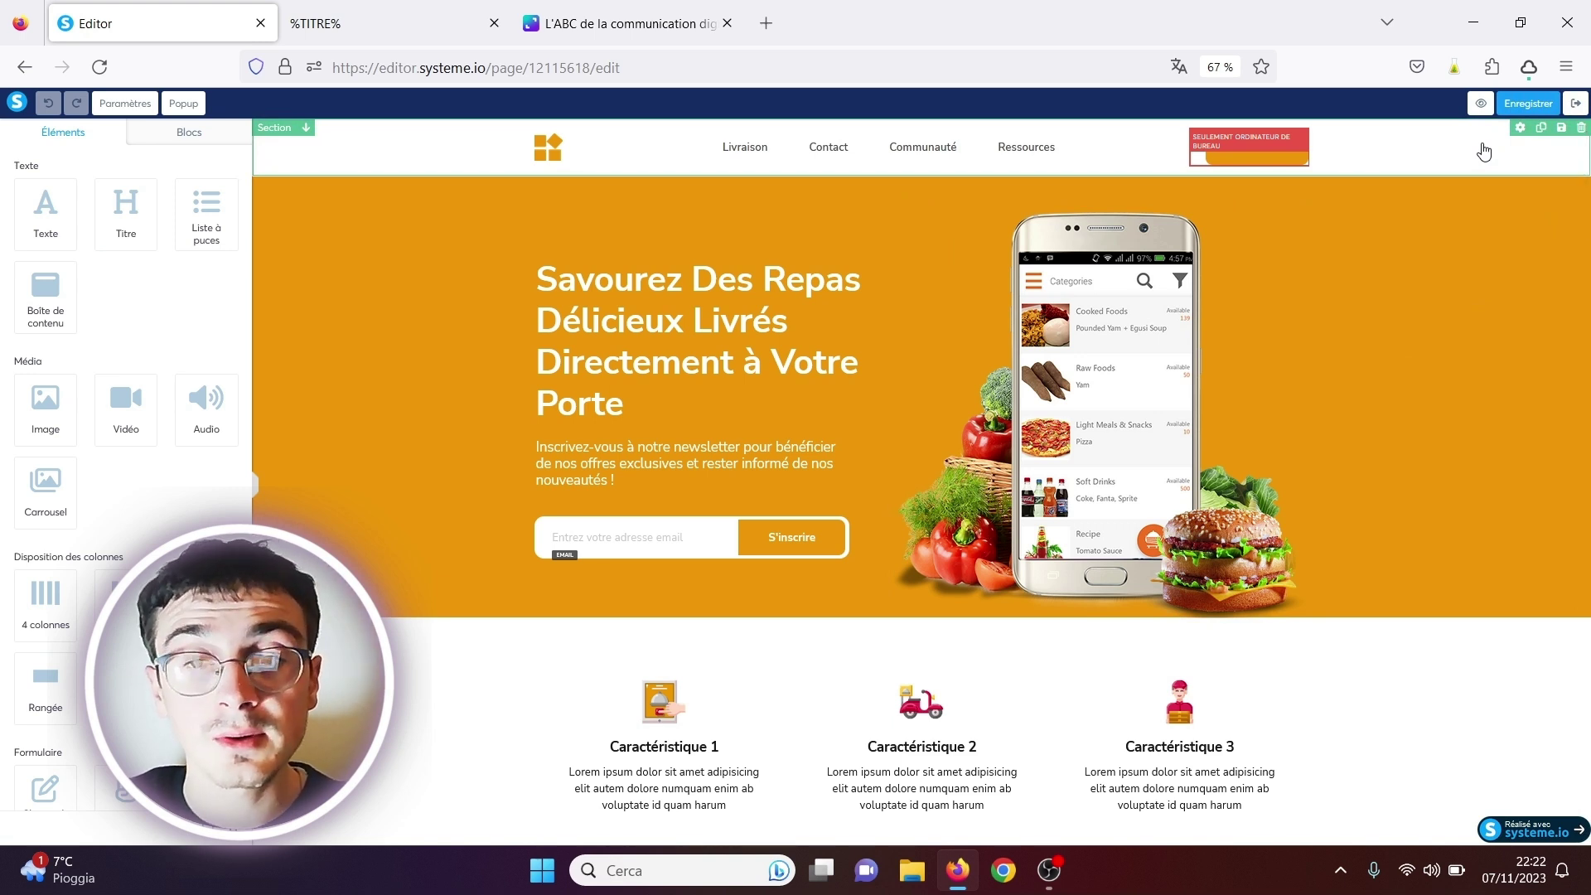
# Step: Delete the header navigation section and the section with the three Caractéristique columns from the page
pyautogui.click(1580, 129)
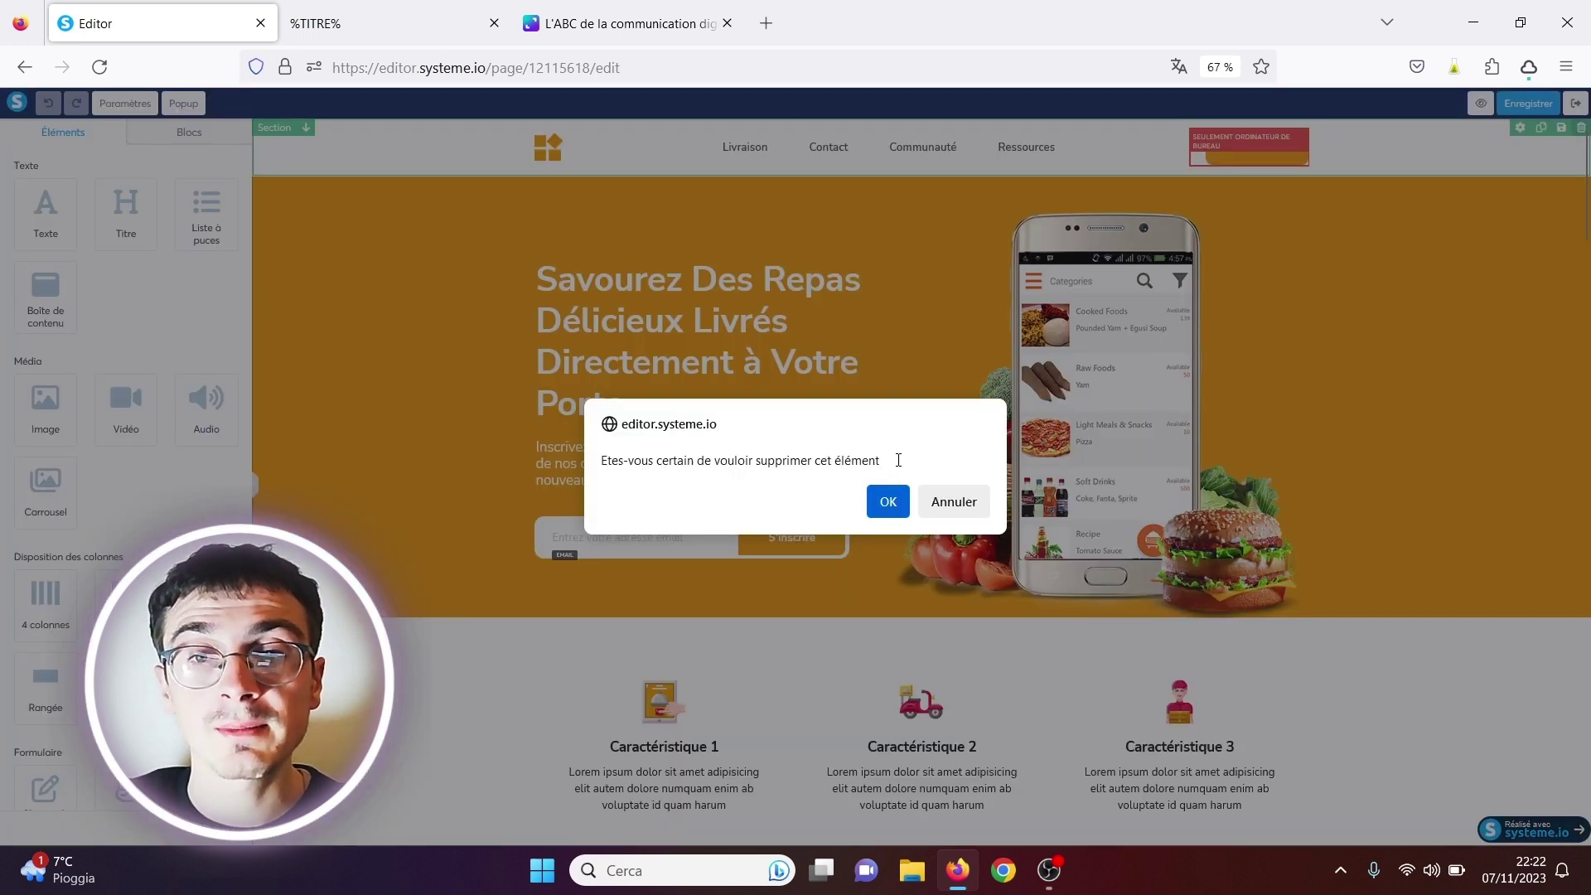
pyautogui.click(882, 505)
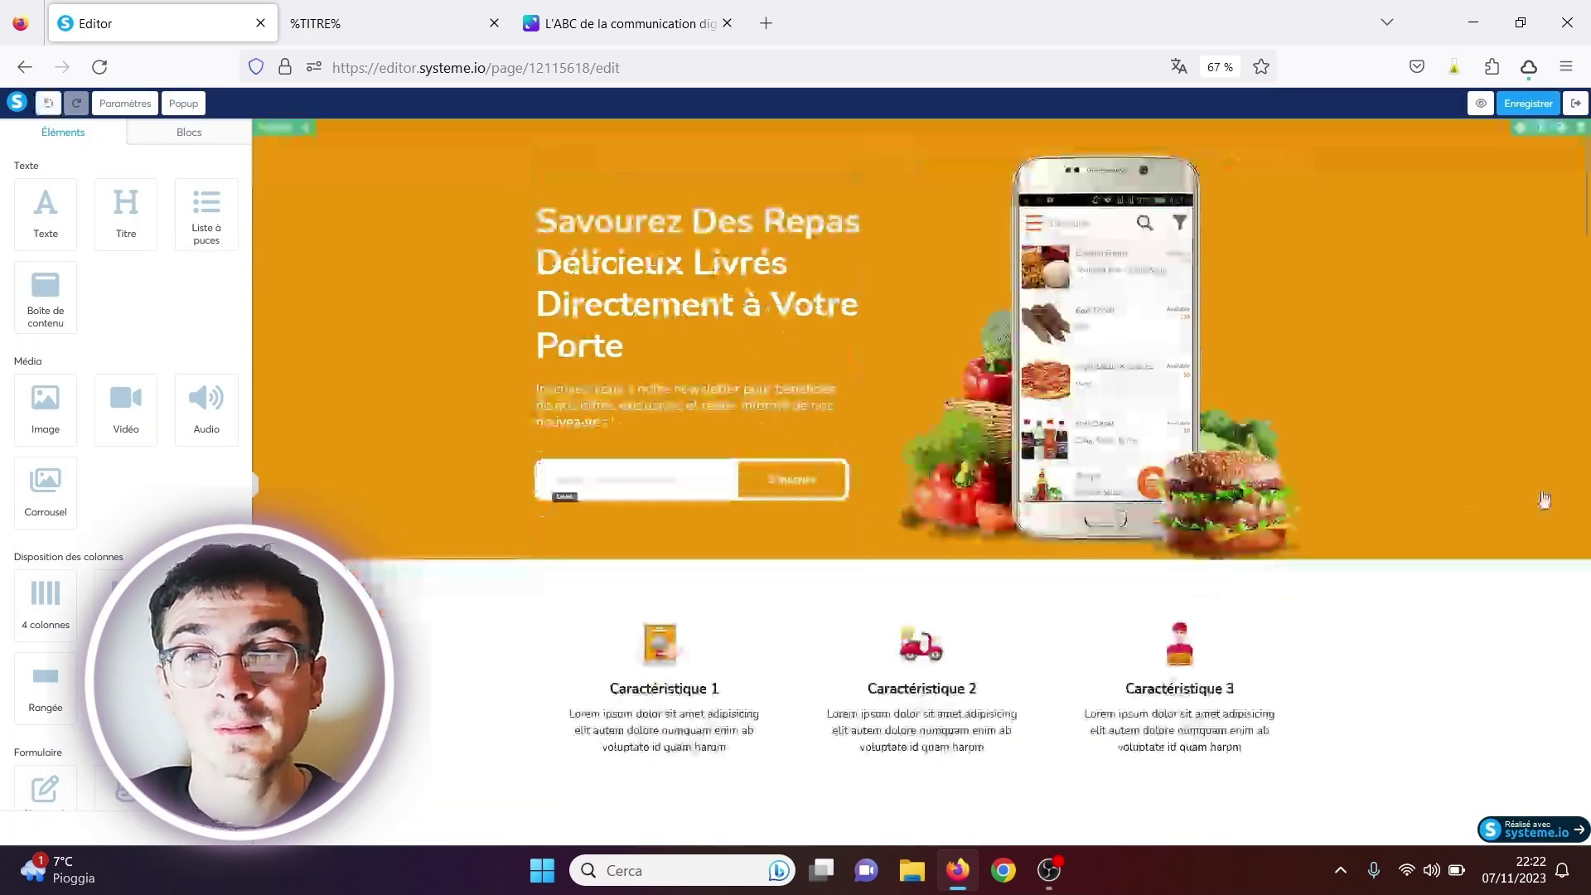
pyautogui.scroll(-3, 1533, 373)
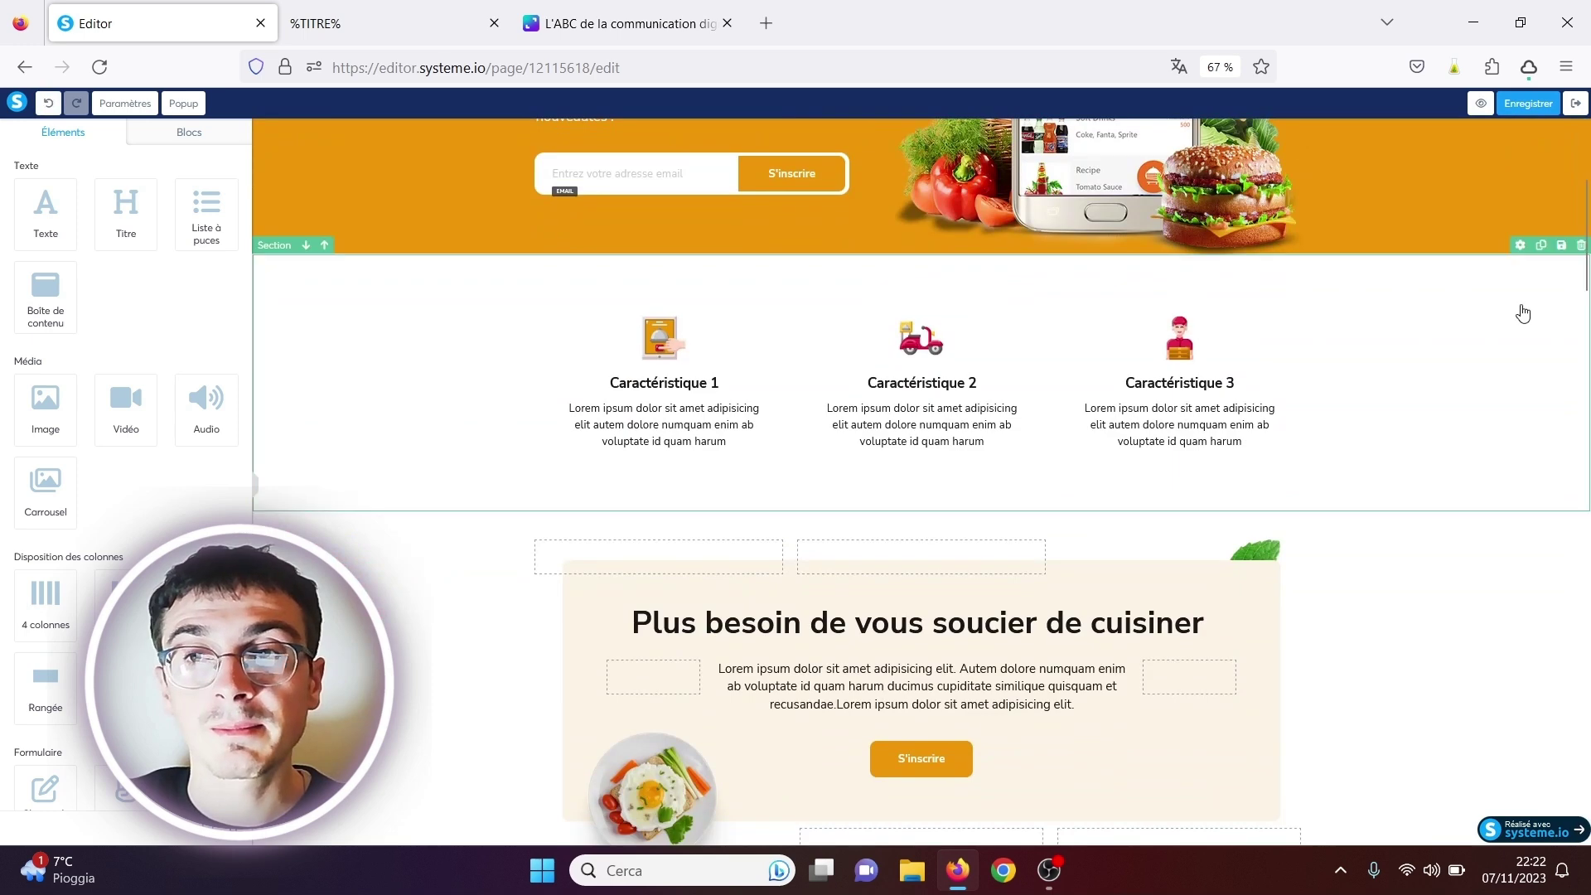
pyautogui.click(1577, 249)
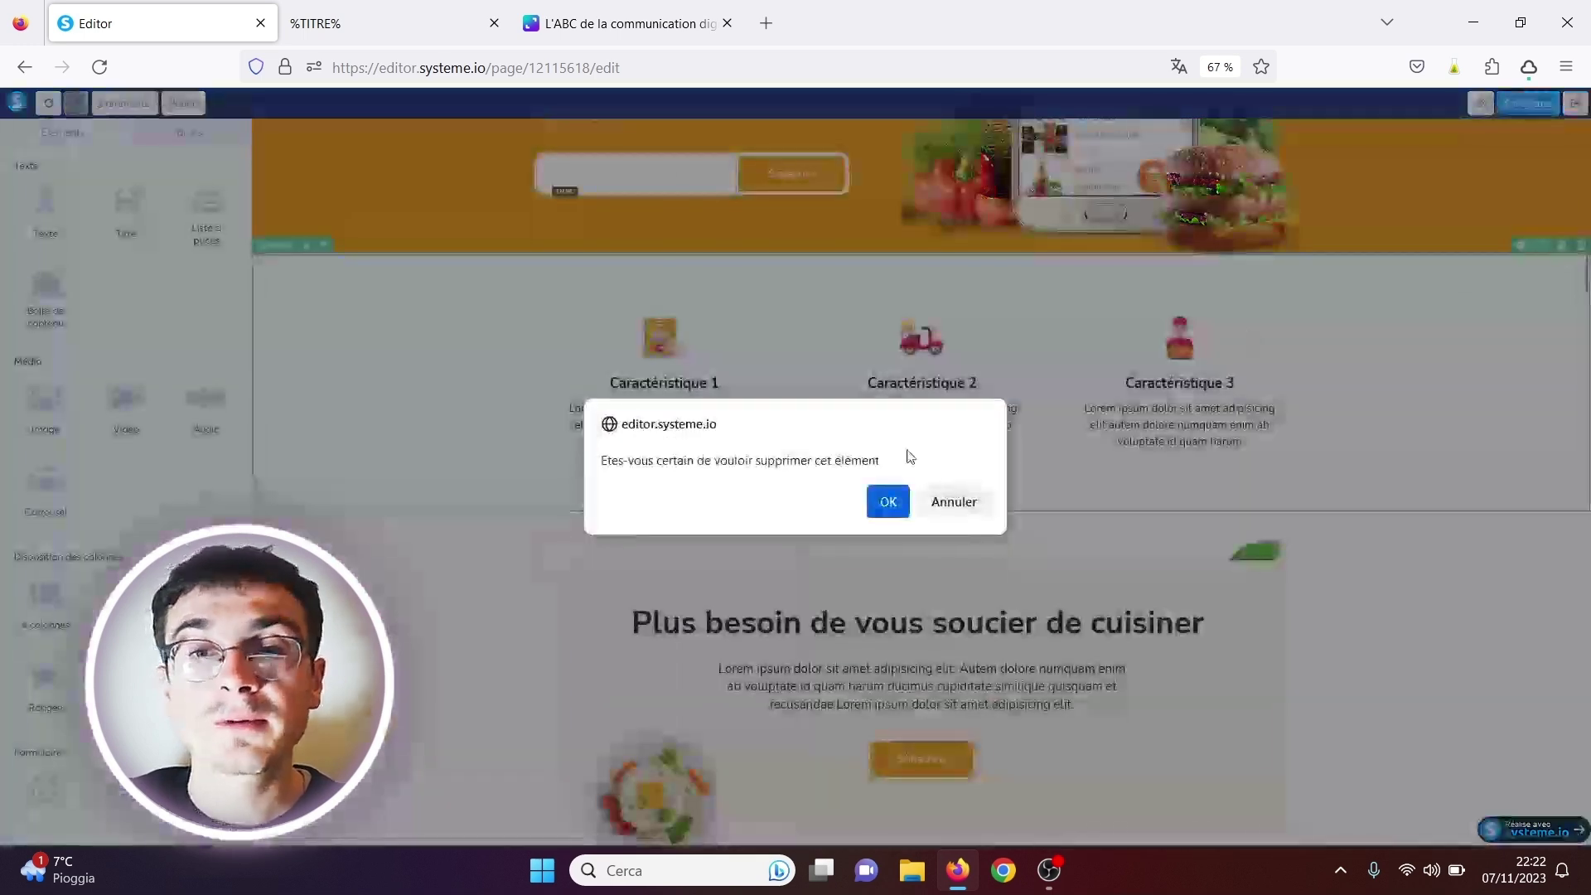
pyautogui.click(883, 500)
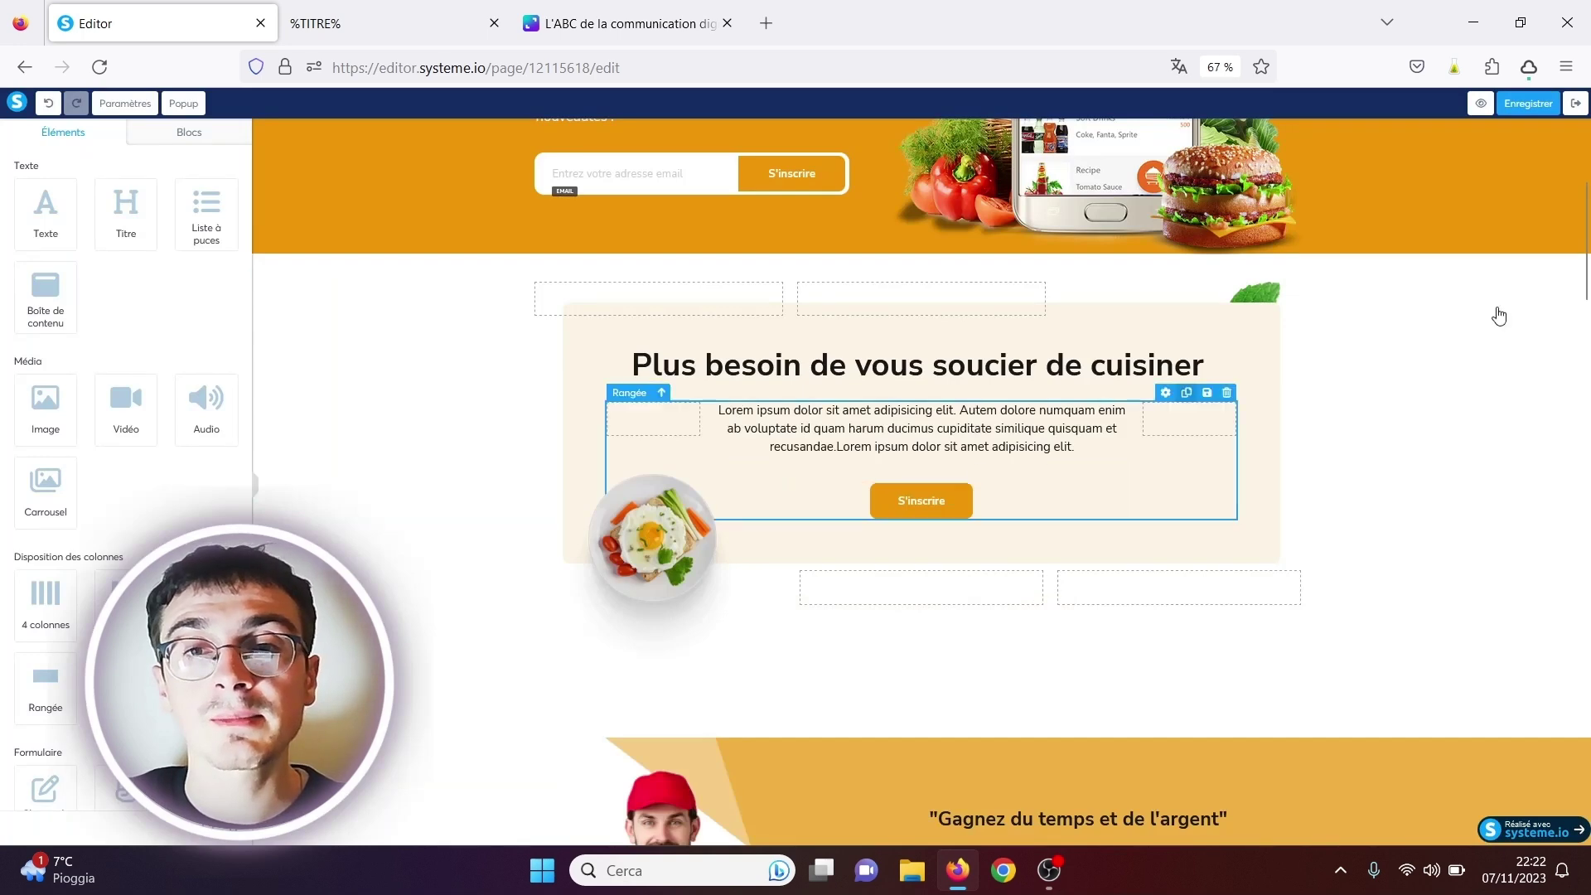
# Step: Delete the "Plus besoin de vous soucier de cuisiner", "Gagnez du temps et de l'argent" and three-service pricing sections below the hero
pyautogui.click(1579, 247)
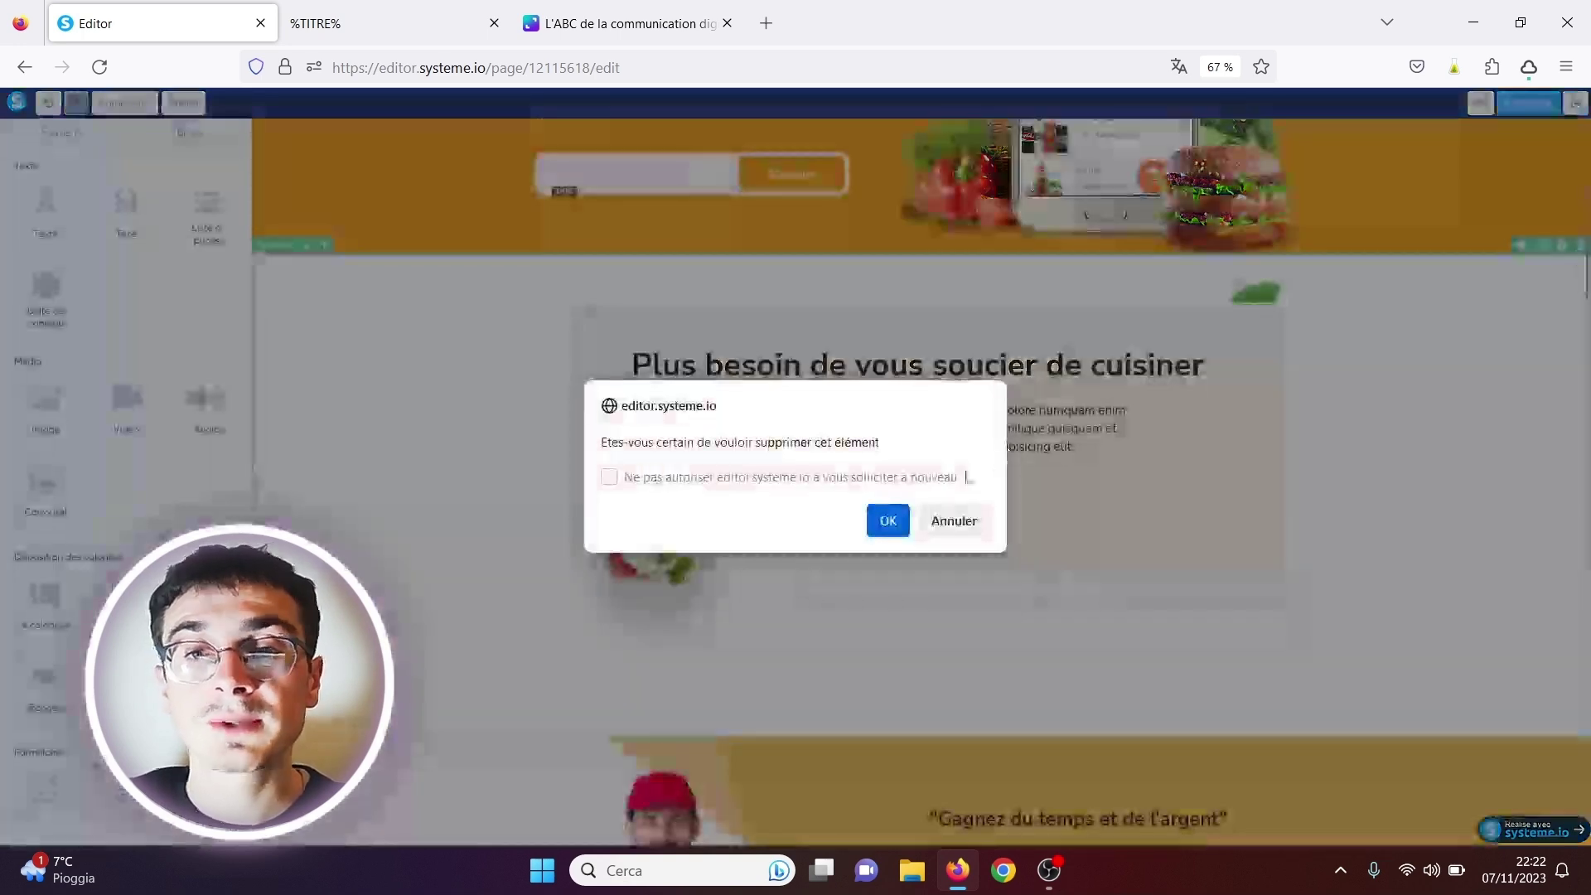
pyautogui.click(884, 518)
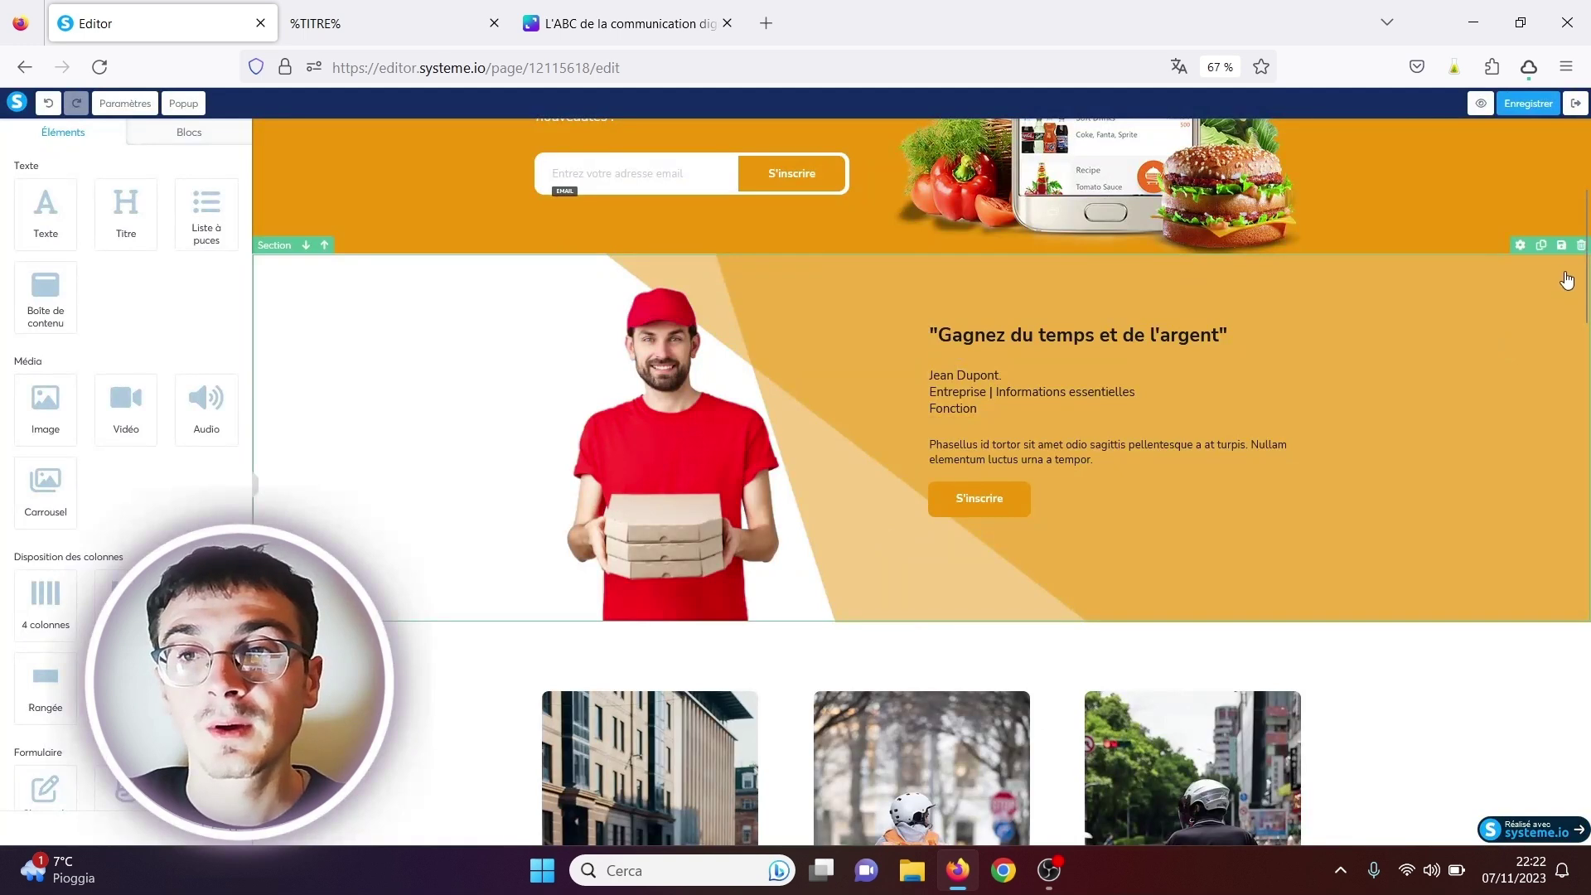
pyautogui.click(1579, 247)
pyautogui.click(886, 519)
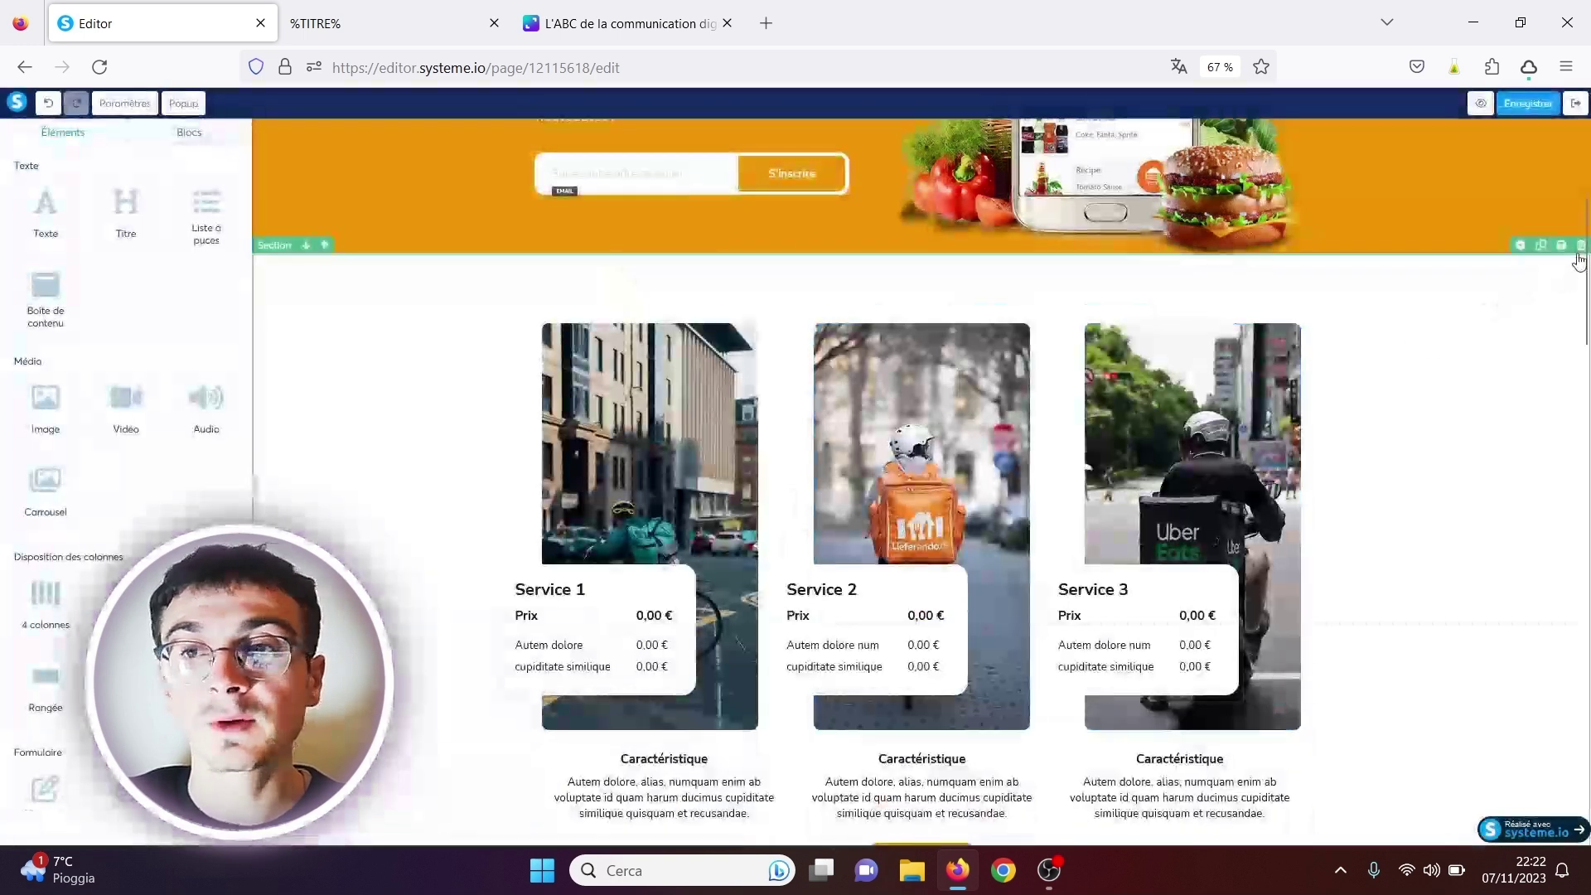
pyautogui.click(1579, 247)
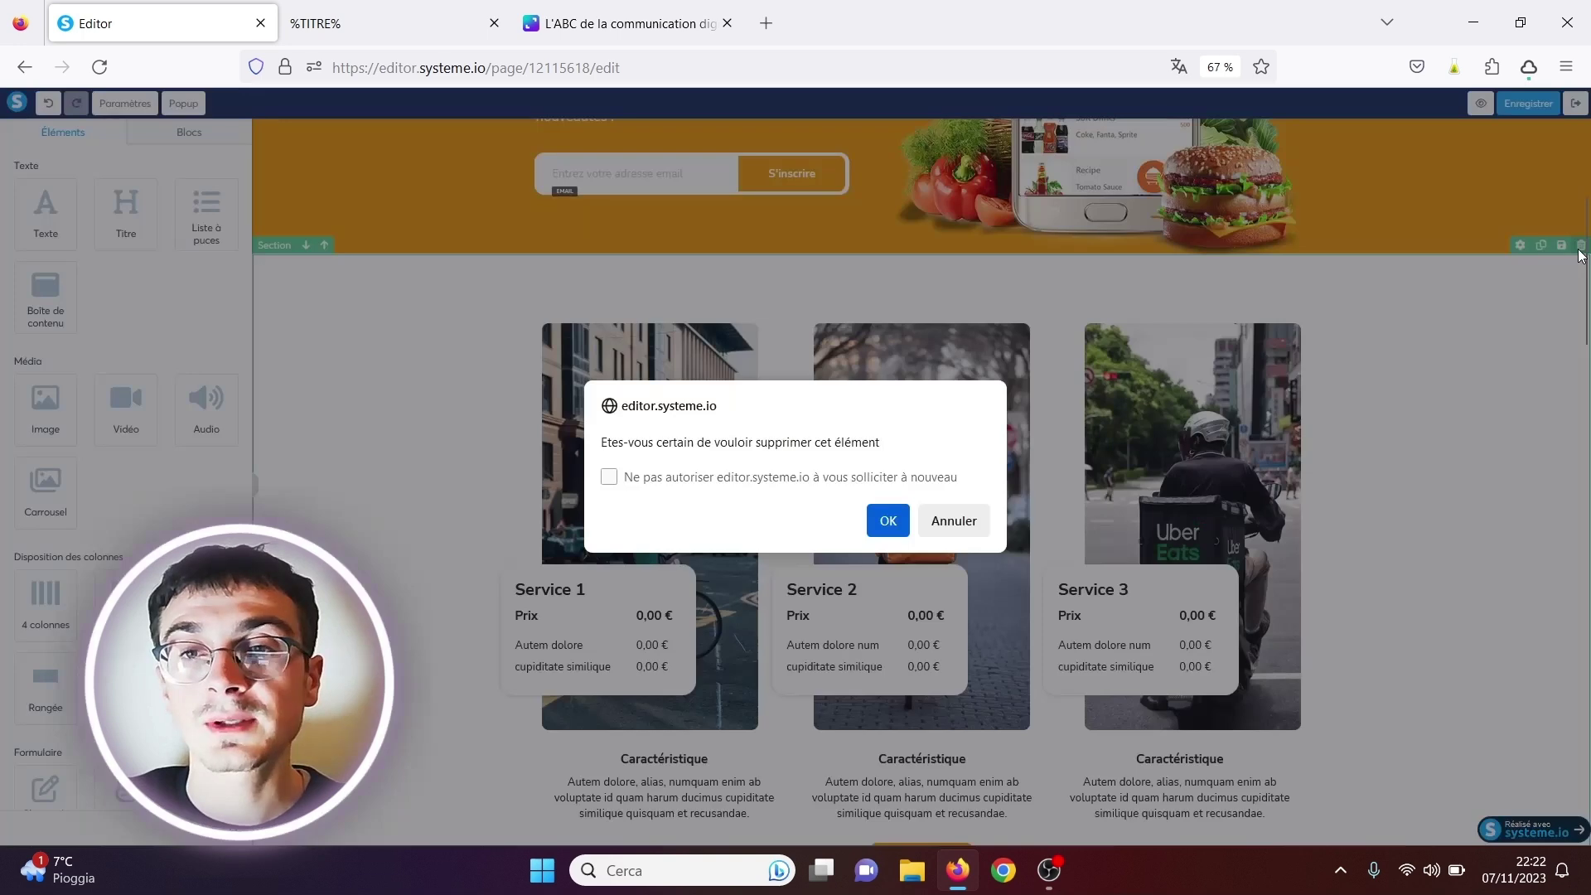
pyautogui.click(878, 522)
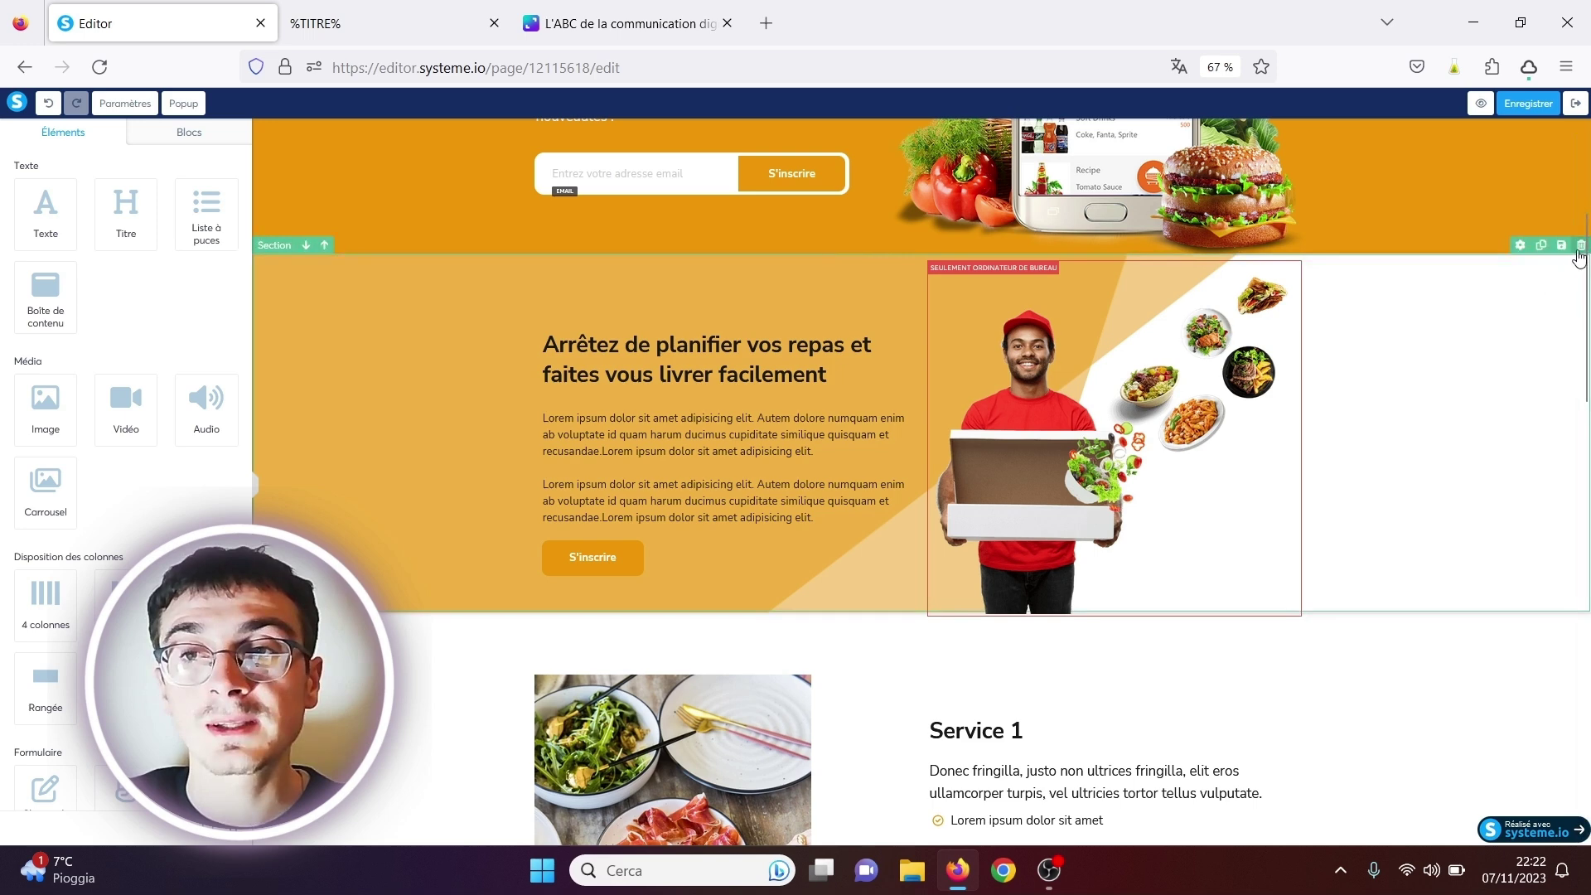
# Step: Delete the "Arrêtez de planifier vos repas" section and the Service 1 section from the page
pyautogui.click(1579, 246)
pyautogui.click(888, 500)
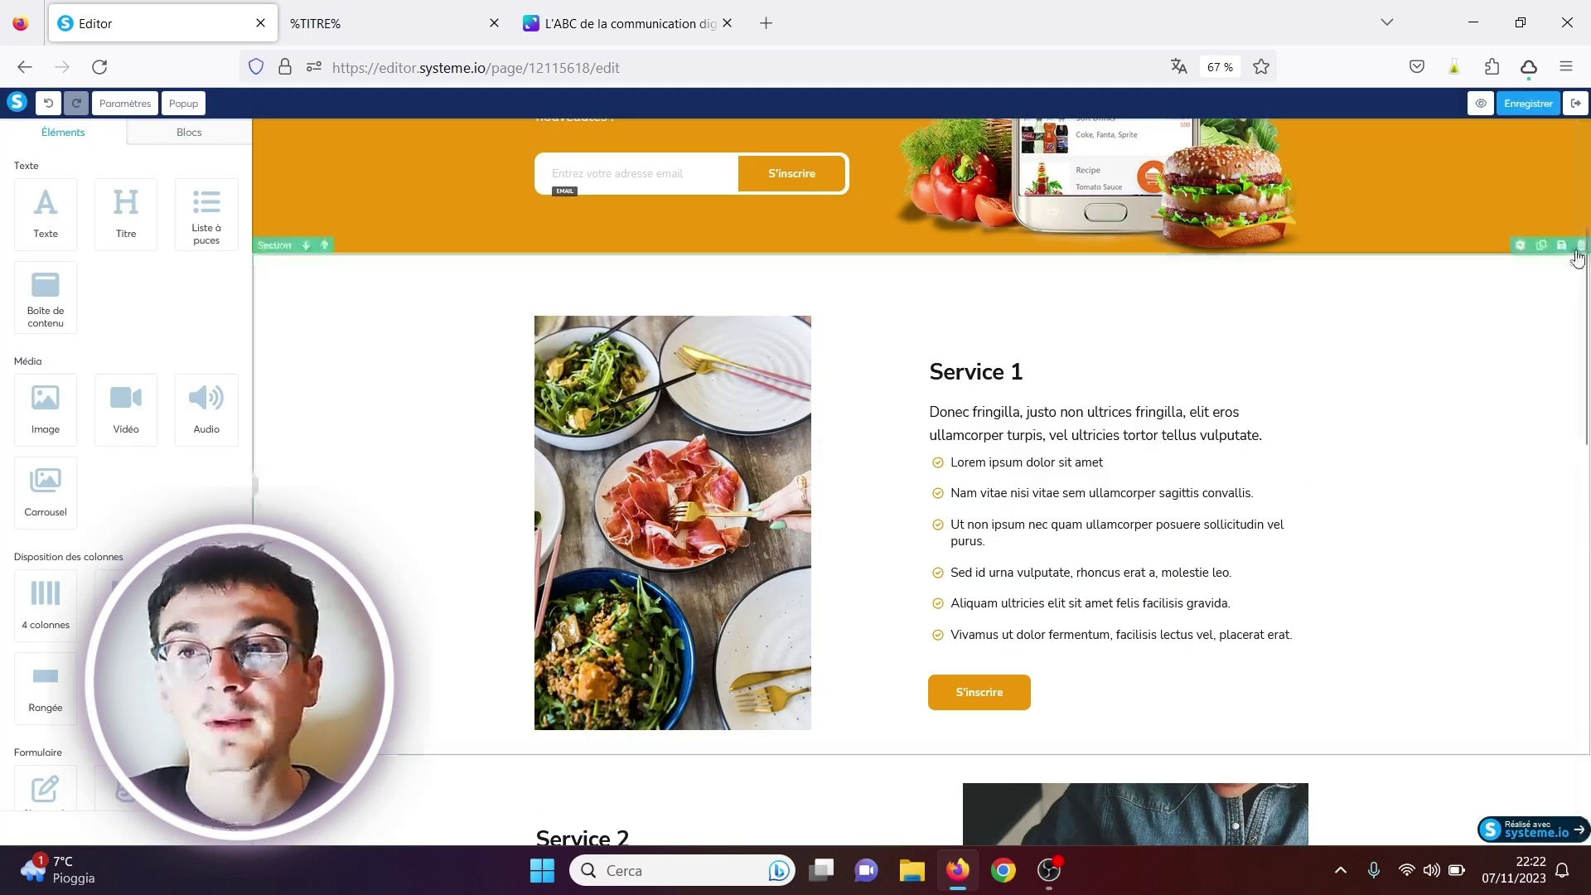
pyautogui.click(1580, 245)
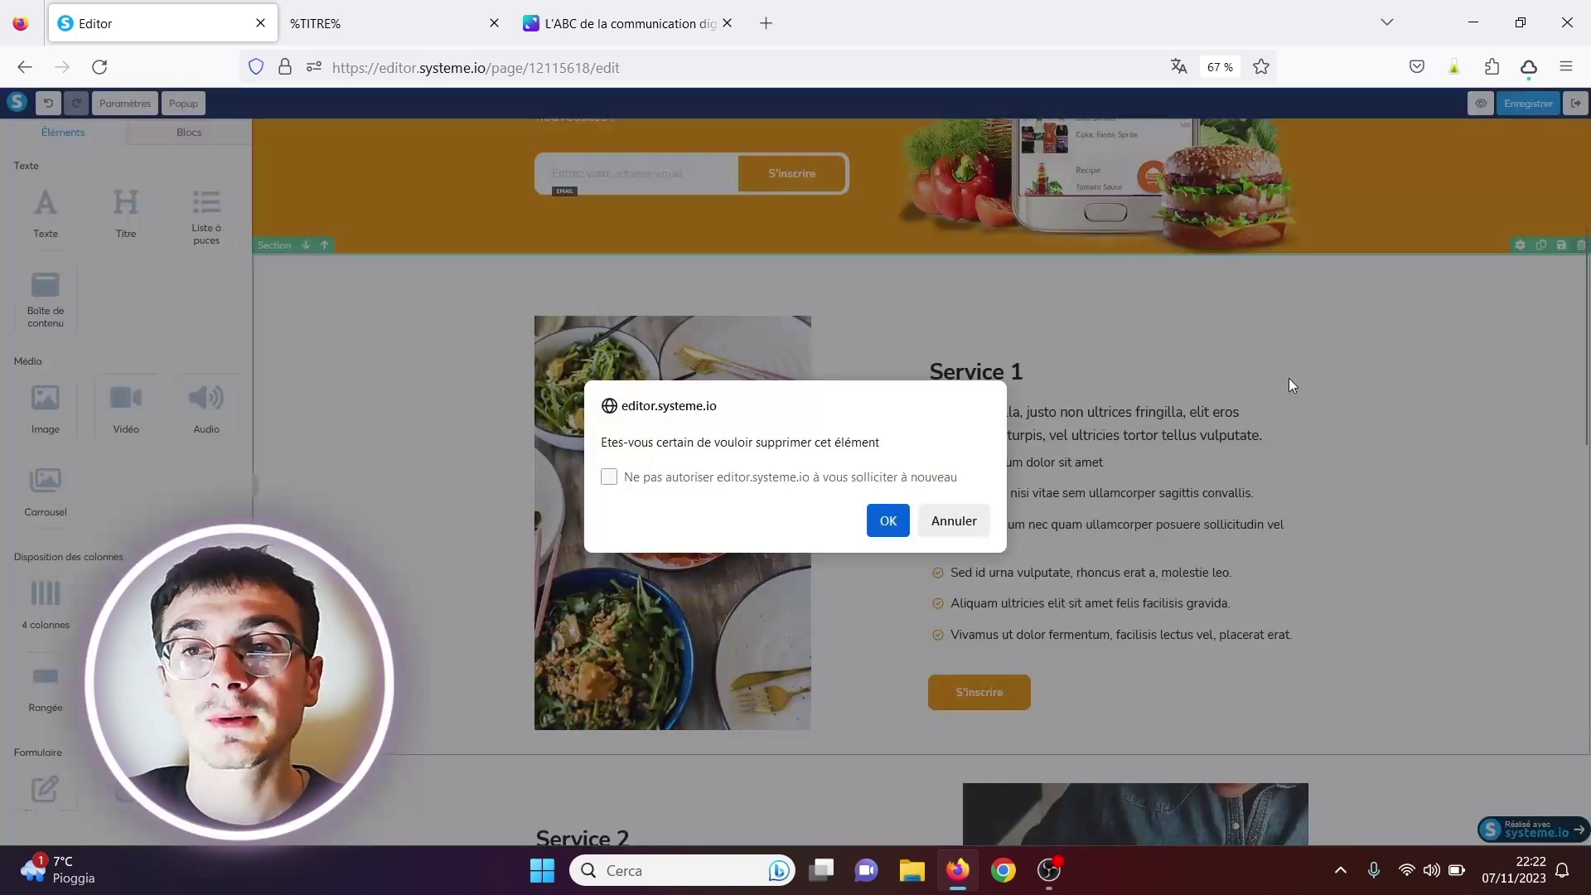
pyautogui.click(900, 530)
# Step: Delete the Service 2 section and the FAQs section from the page
pyautogui.scroll(3, 1583, 348)
pyautogui.scroll(-3, 1588, 414)
pyautogui.scroll(-1, 1574, 364)
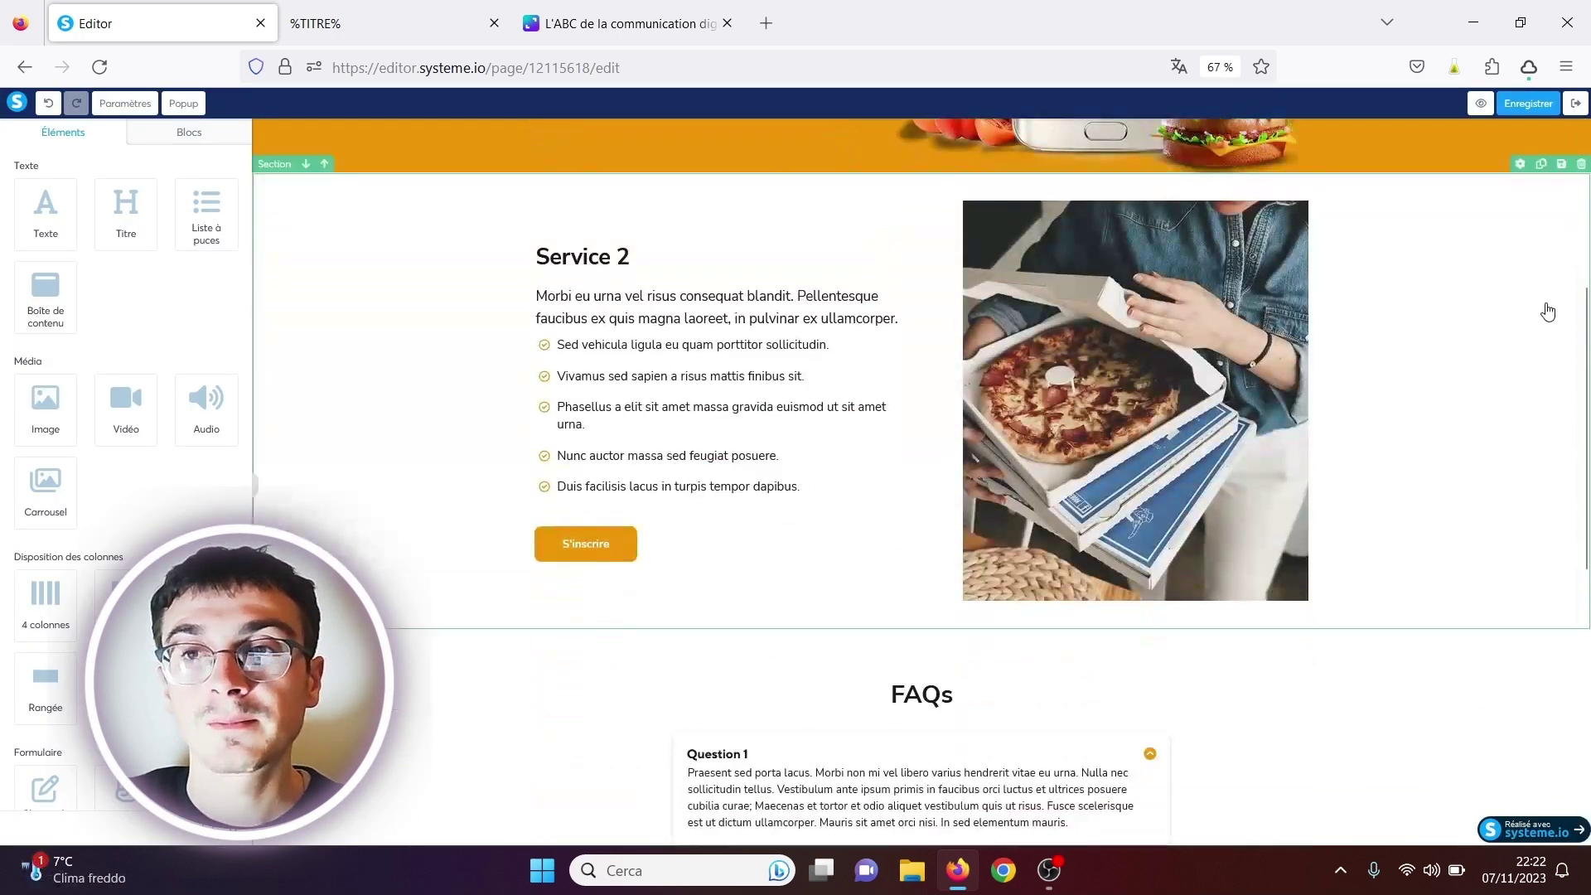
pyautogui.click(1580, 165)
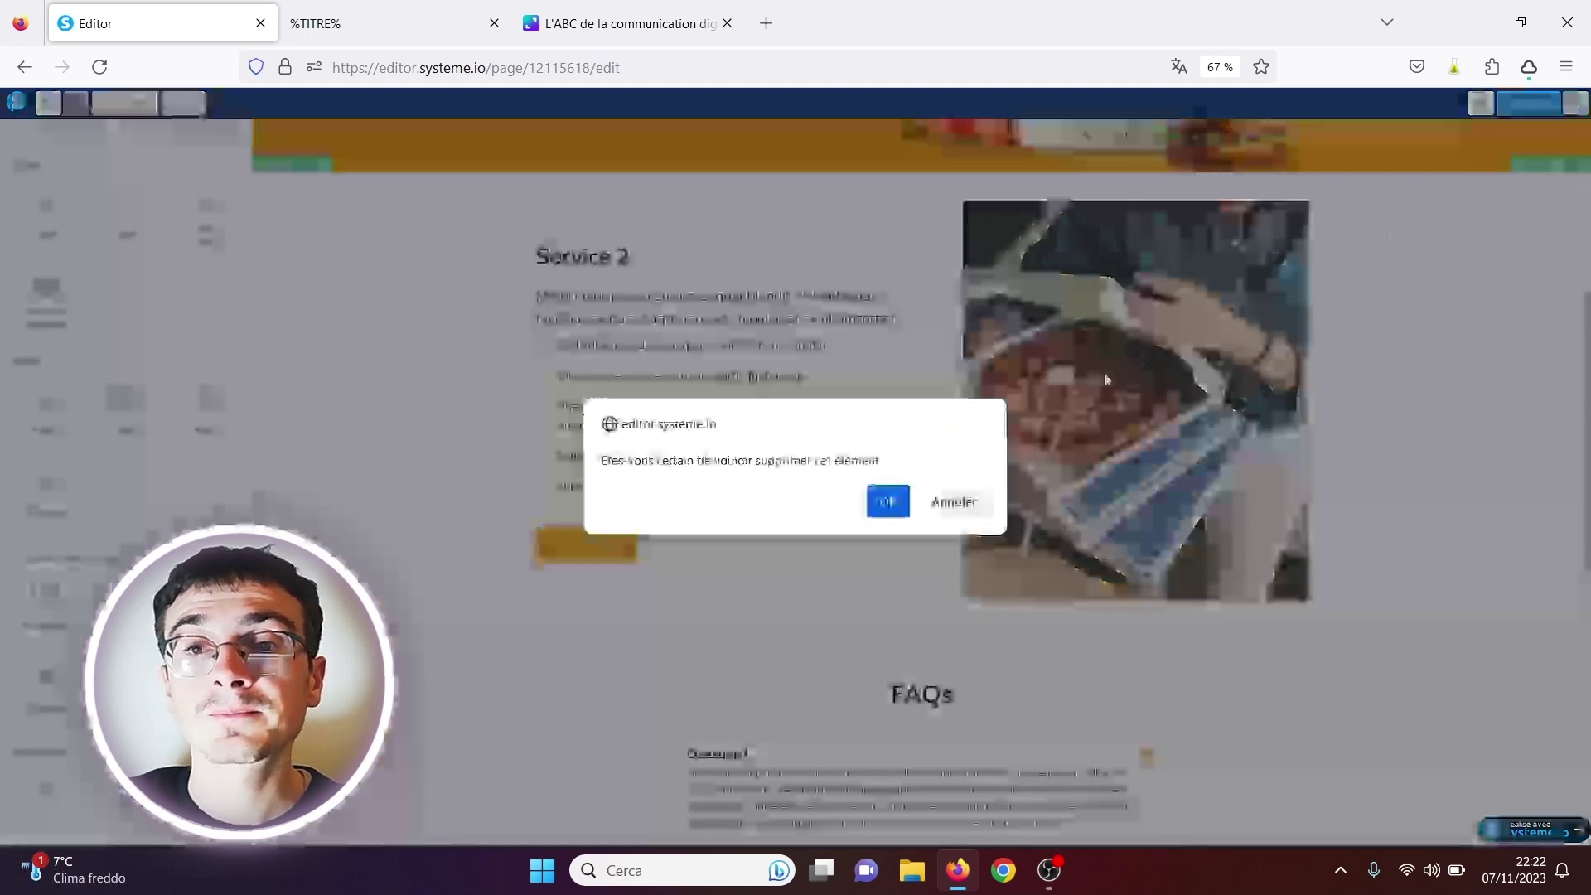
pyautogui.click(887, 500)
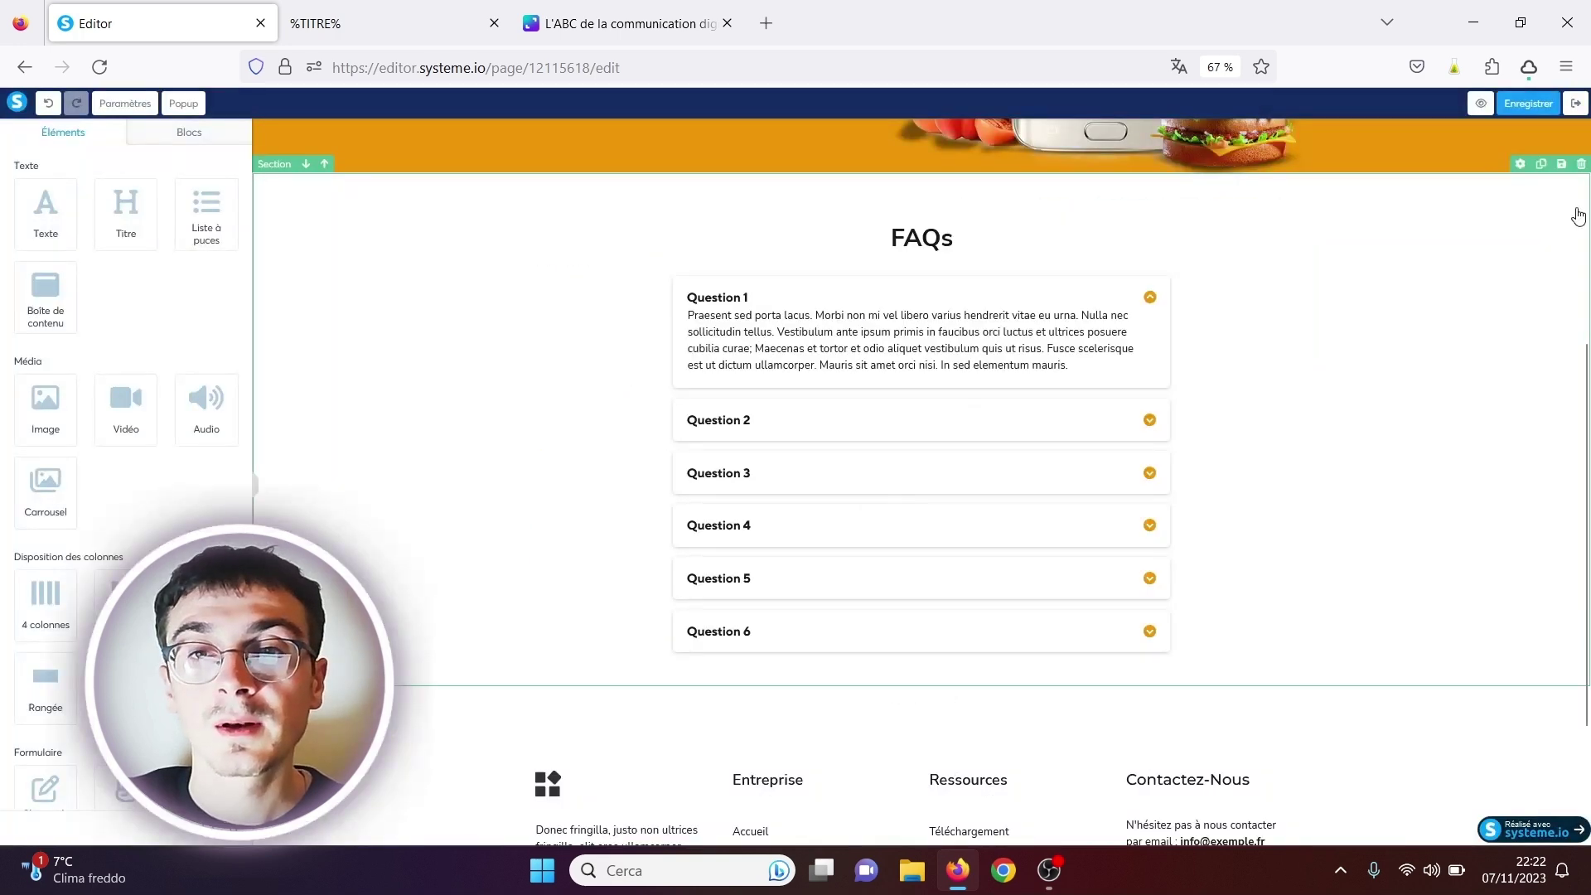
pyautogui.click(1580, 164)
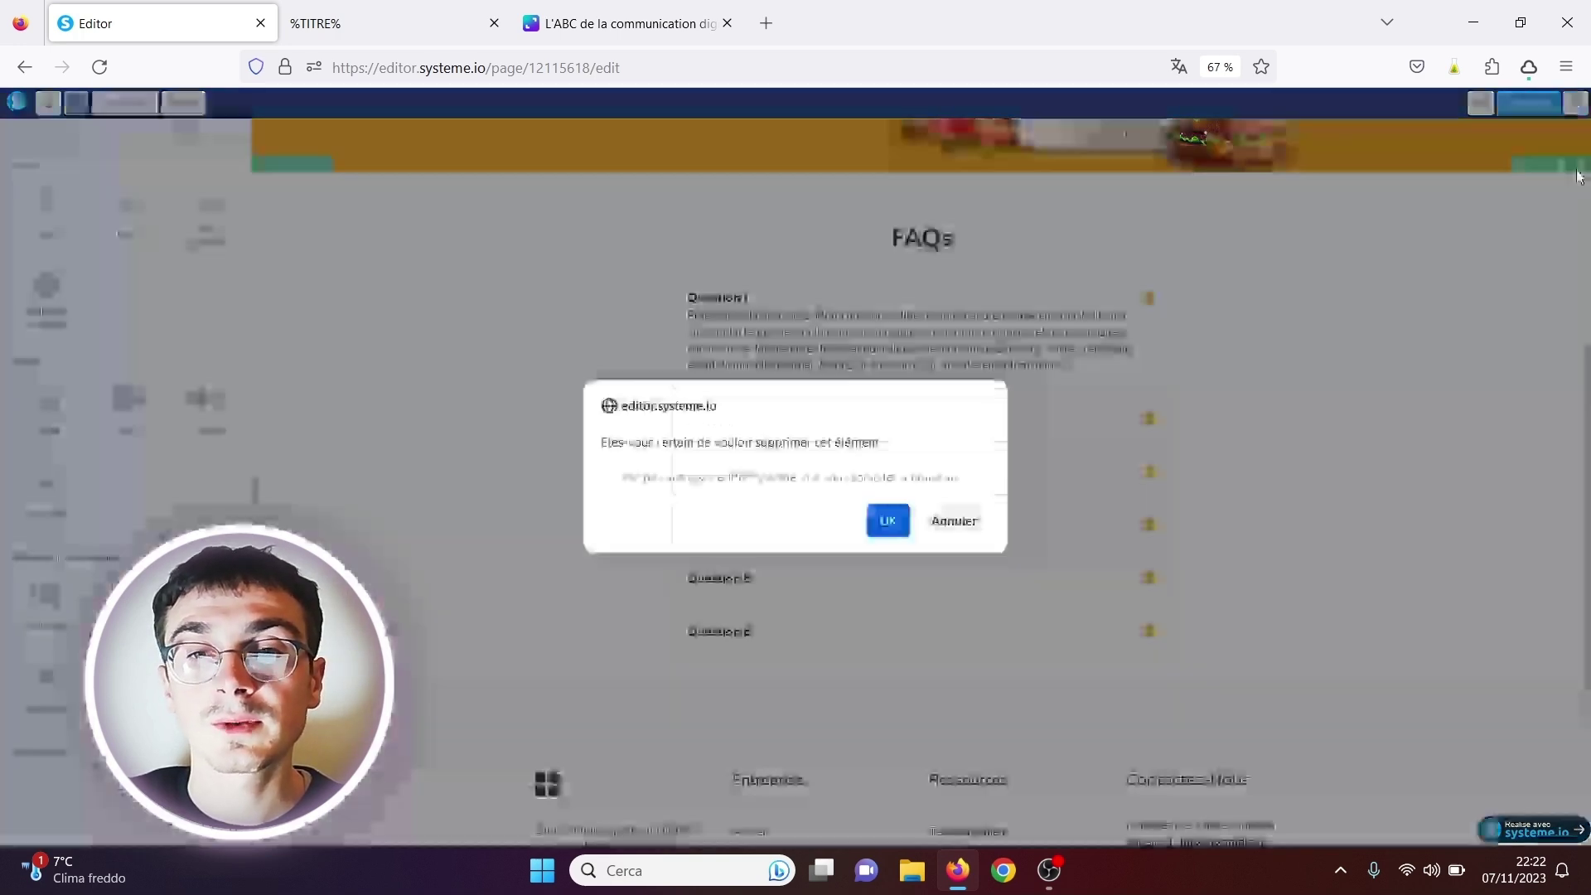
pyautogui.click(882, 524)
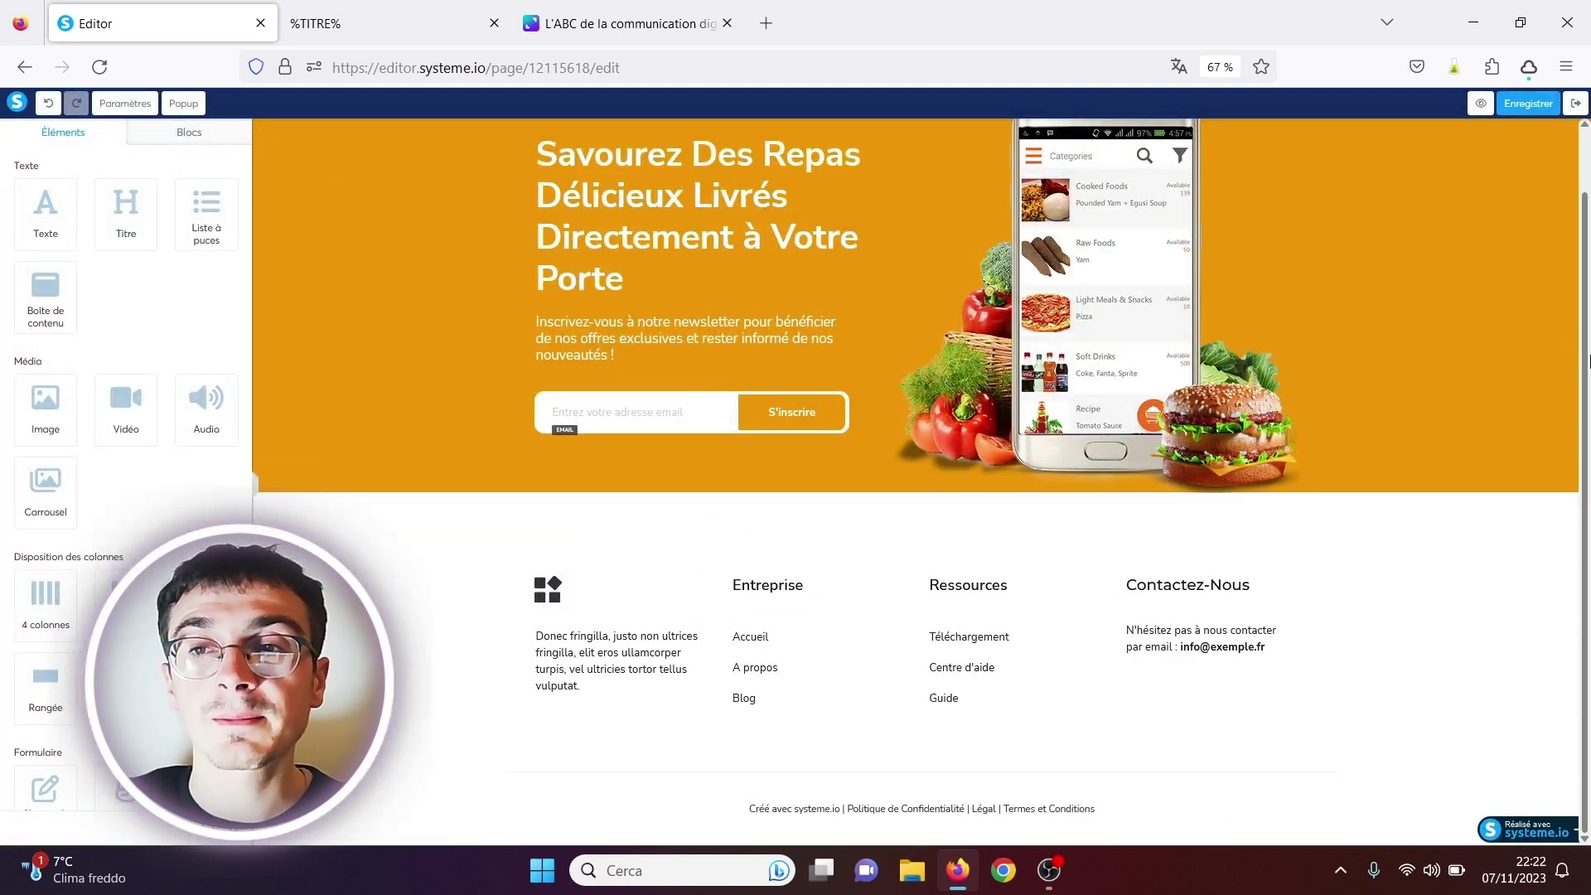
# Step: Delete the footer section with the Entreprise, Ressources and Contactez-Nous columns so only the hero section is left
pyautogui.scroll(1, 1450, 497)
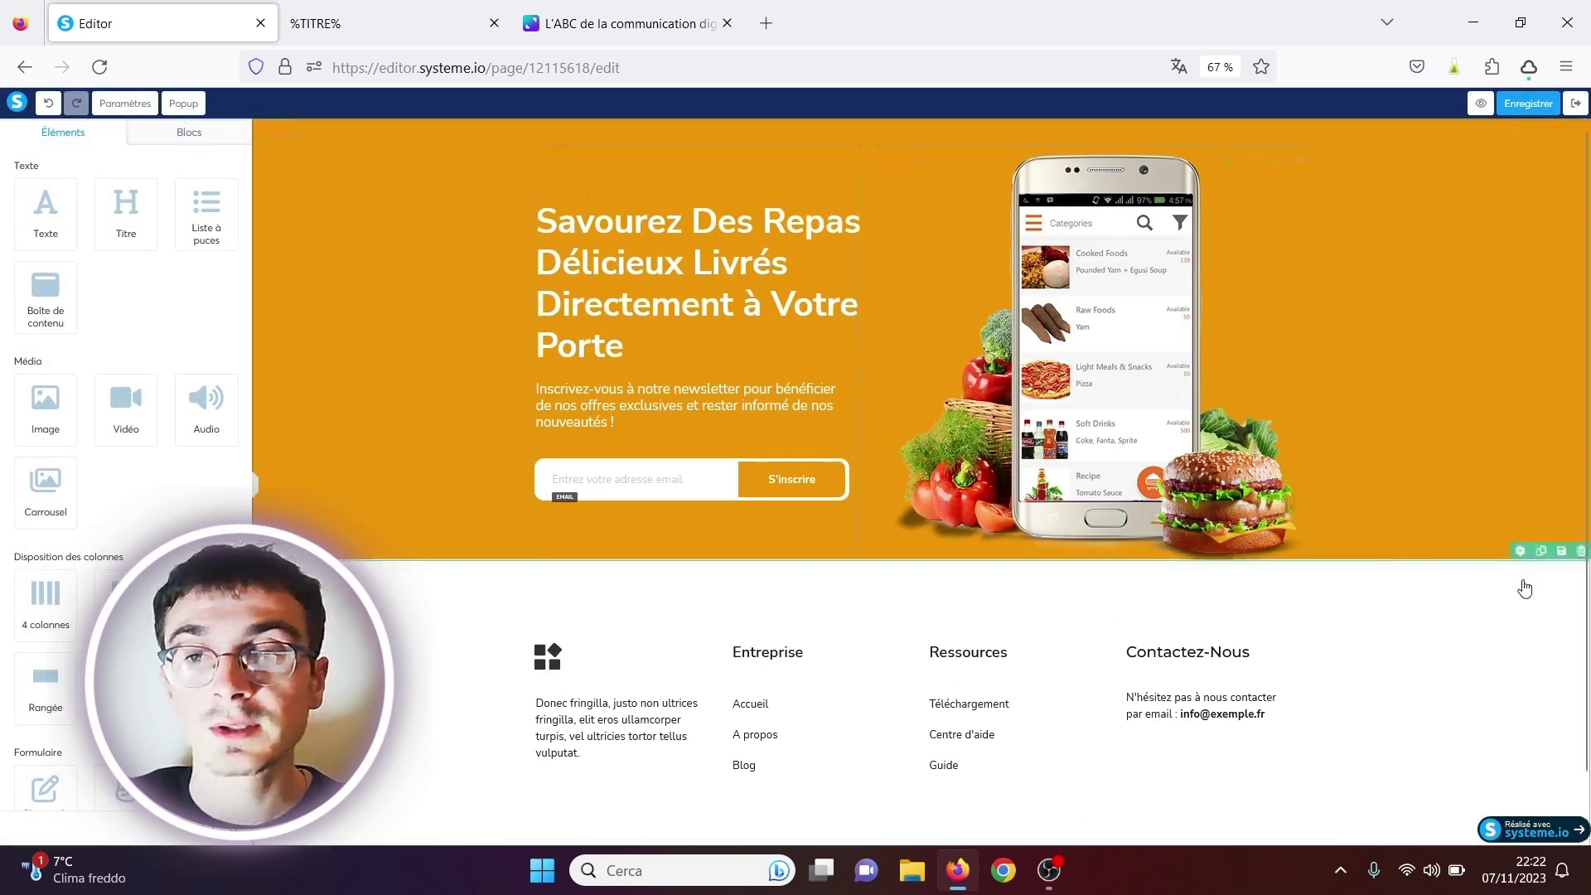
pyautogui.click(1580, 551)
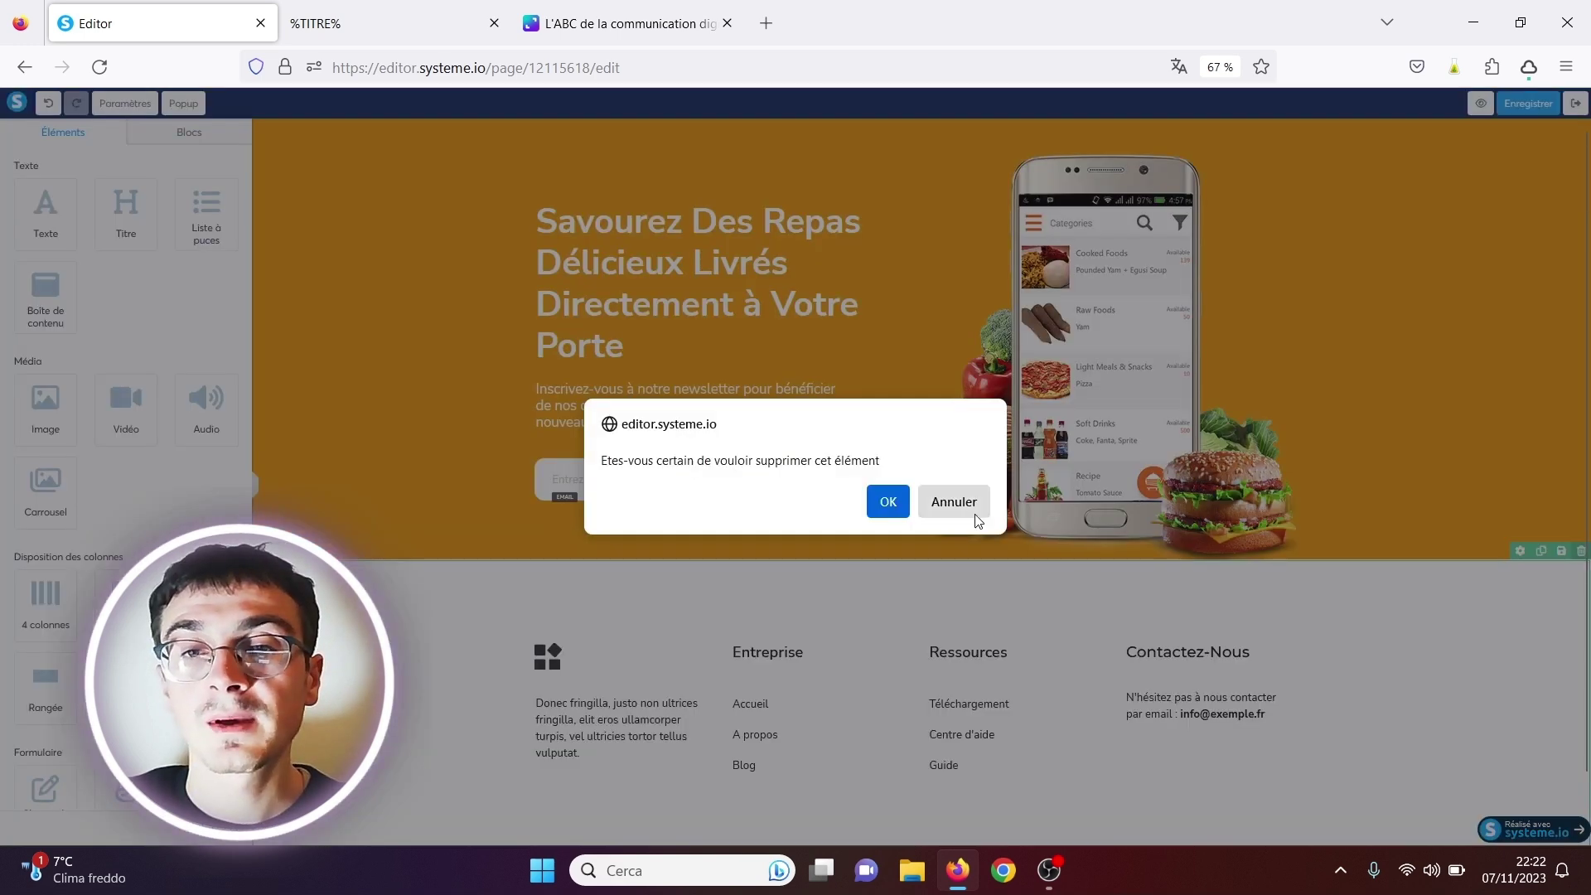
pyautogui.click(887, 501)
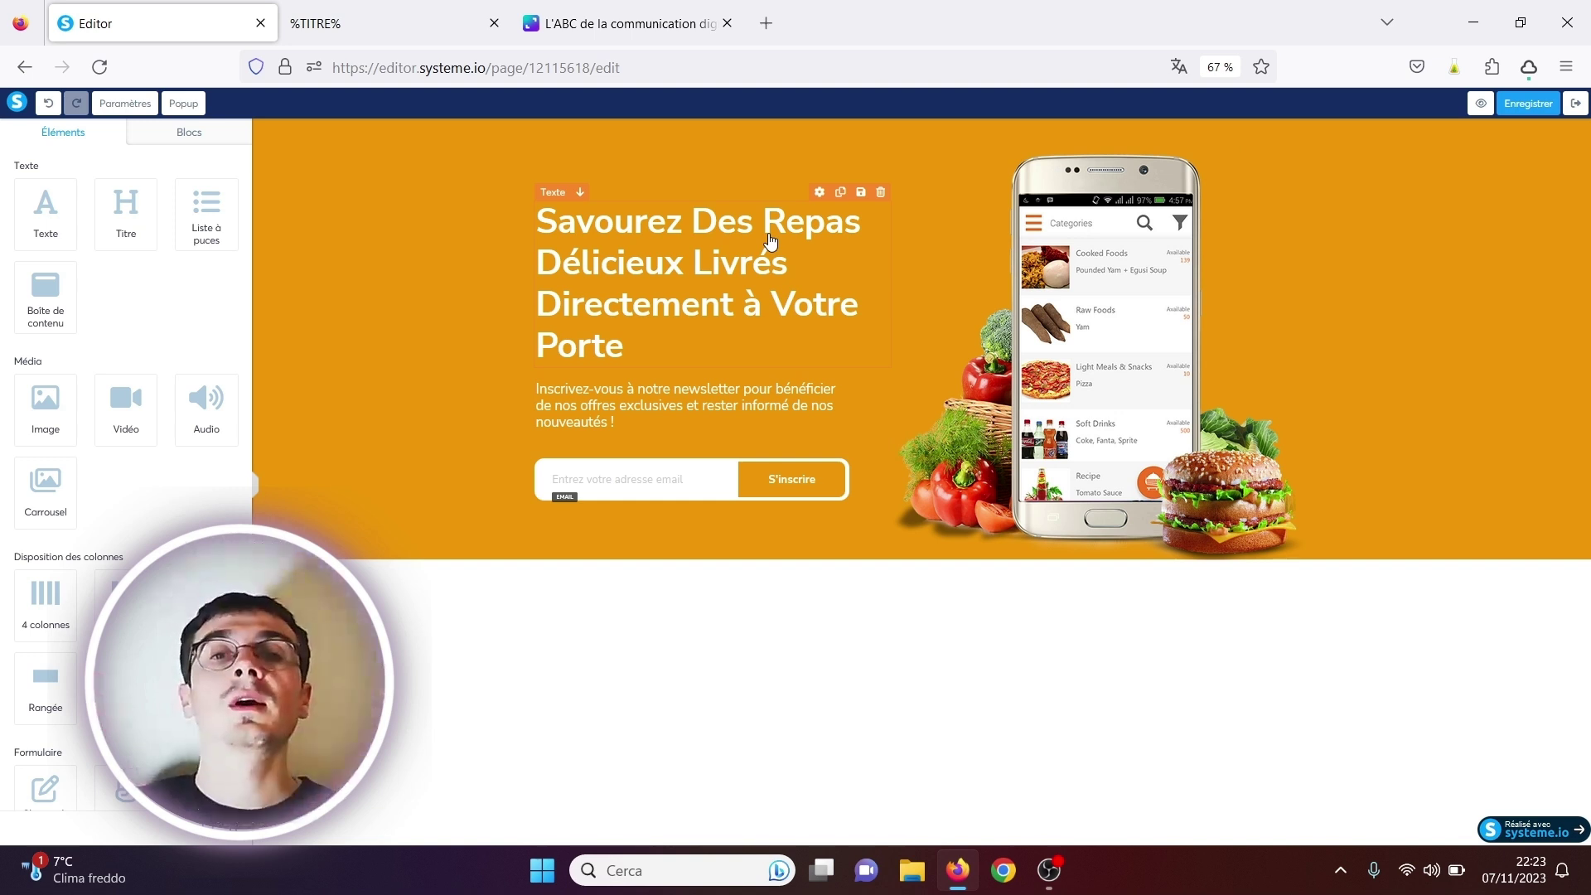
# Step: Replace the hero headline with "Avez-vous envie de télécharger notre guide sur le BATCH-COOKING"
pyautogui.doubleClick(624, 345)
pyautogui.moveTo(624, 344); pyautogui.dragTo(544, 224)
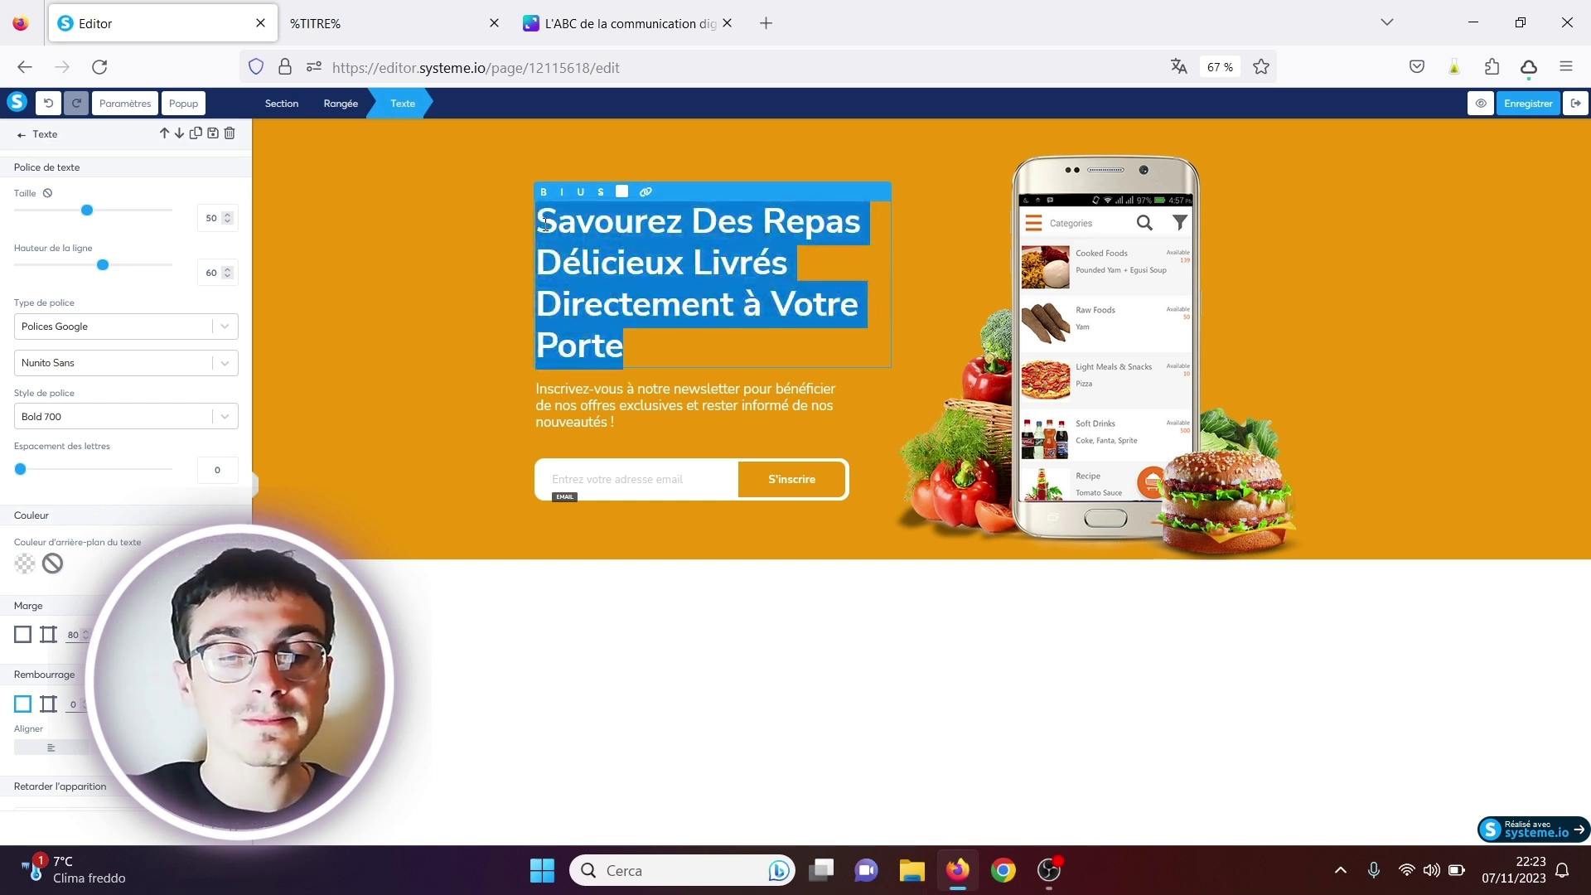
pyautogui.write('Avez')
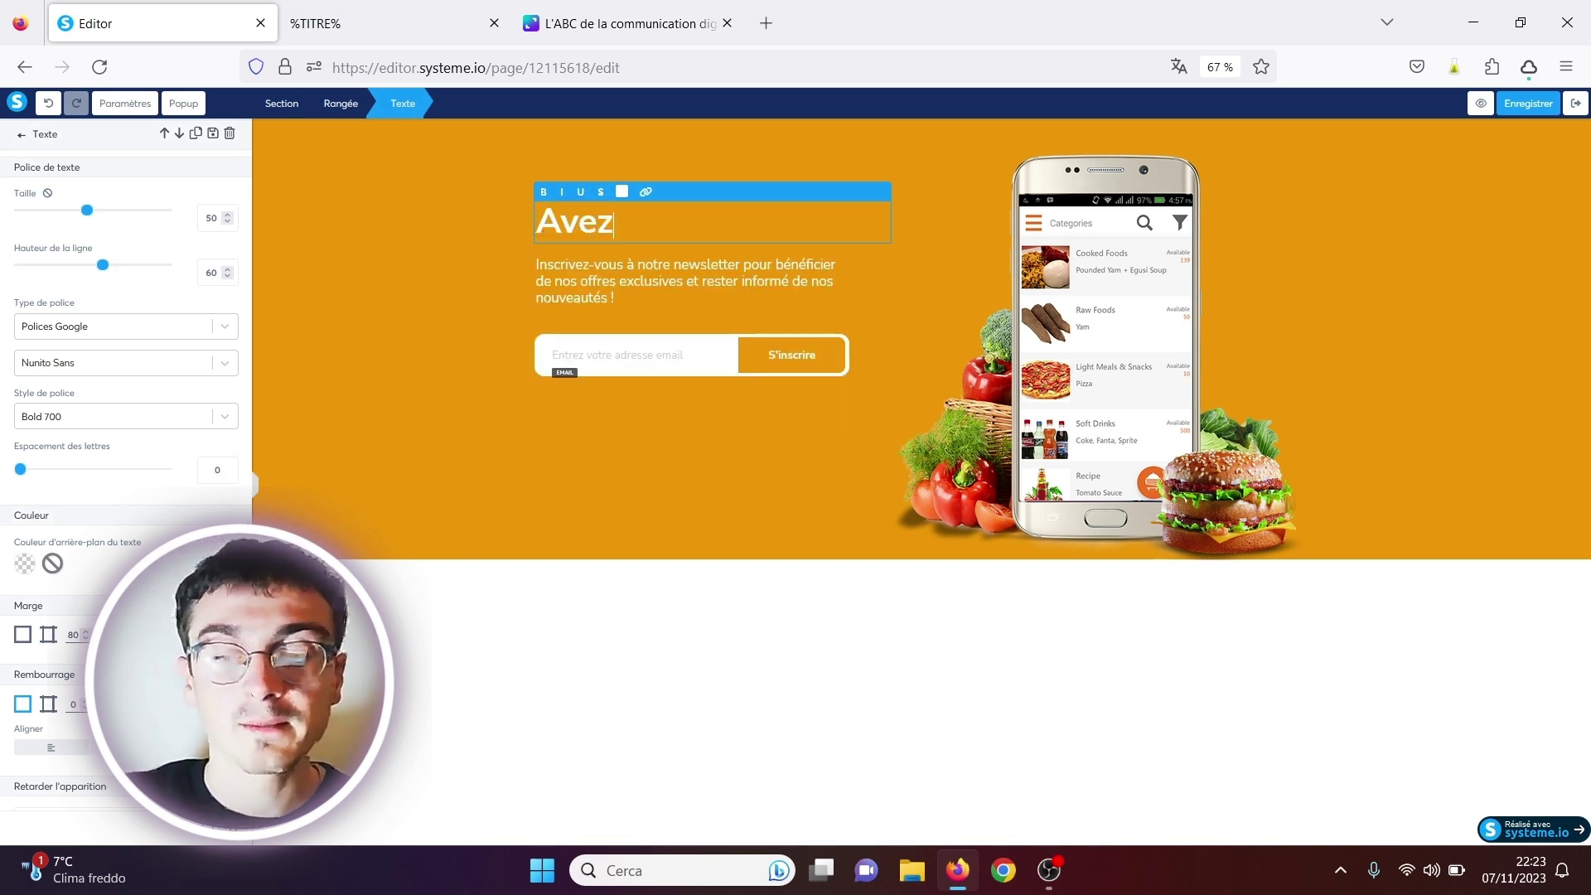
pyautogui.write('-vous')
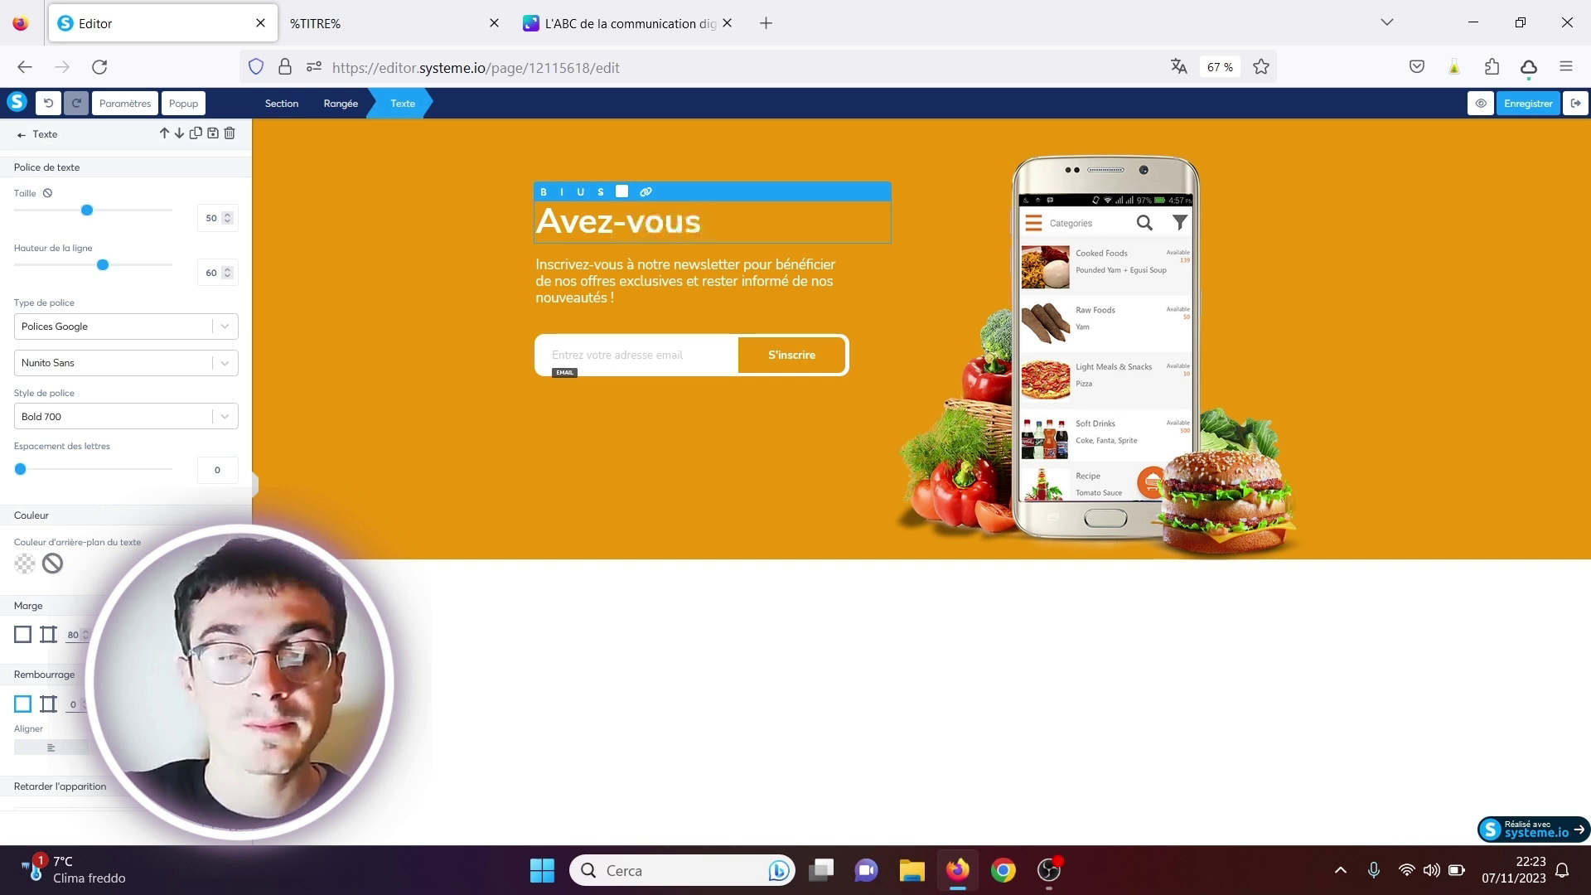
pyautogui.write(' envie de')
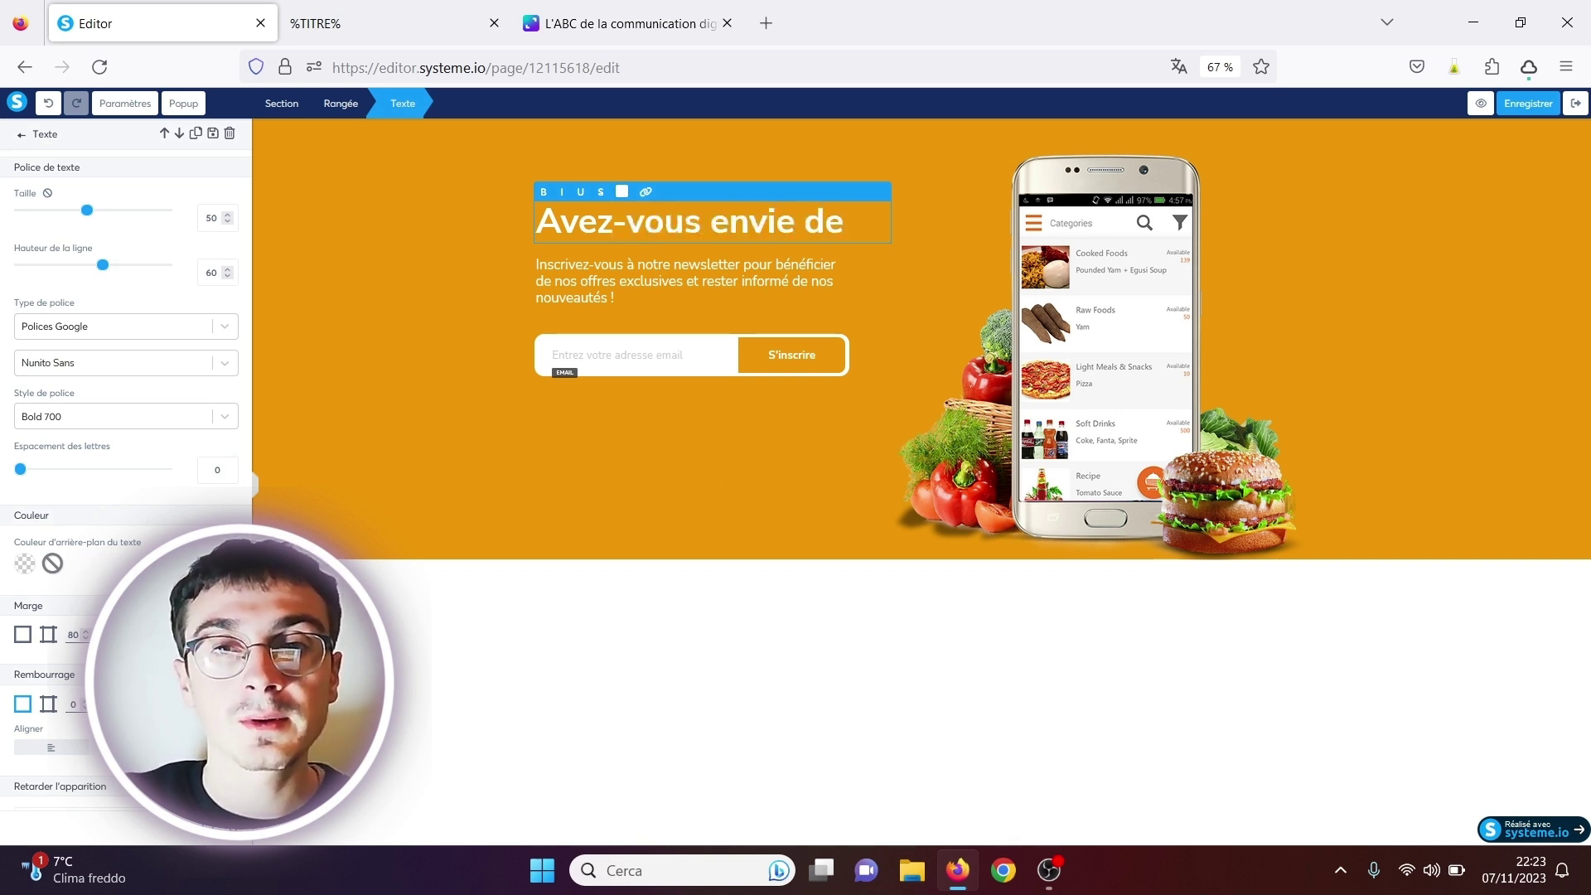
pyautogui.write(' té')
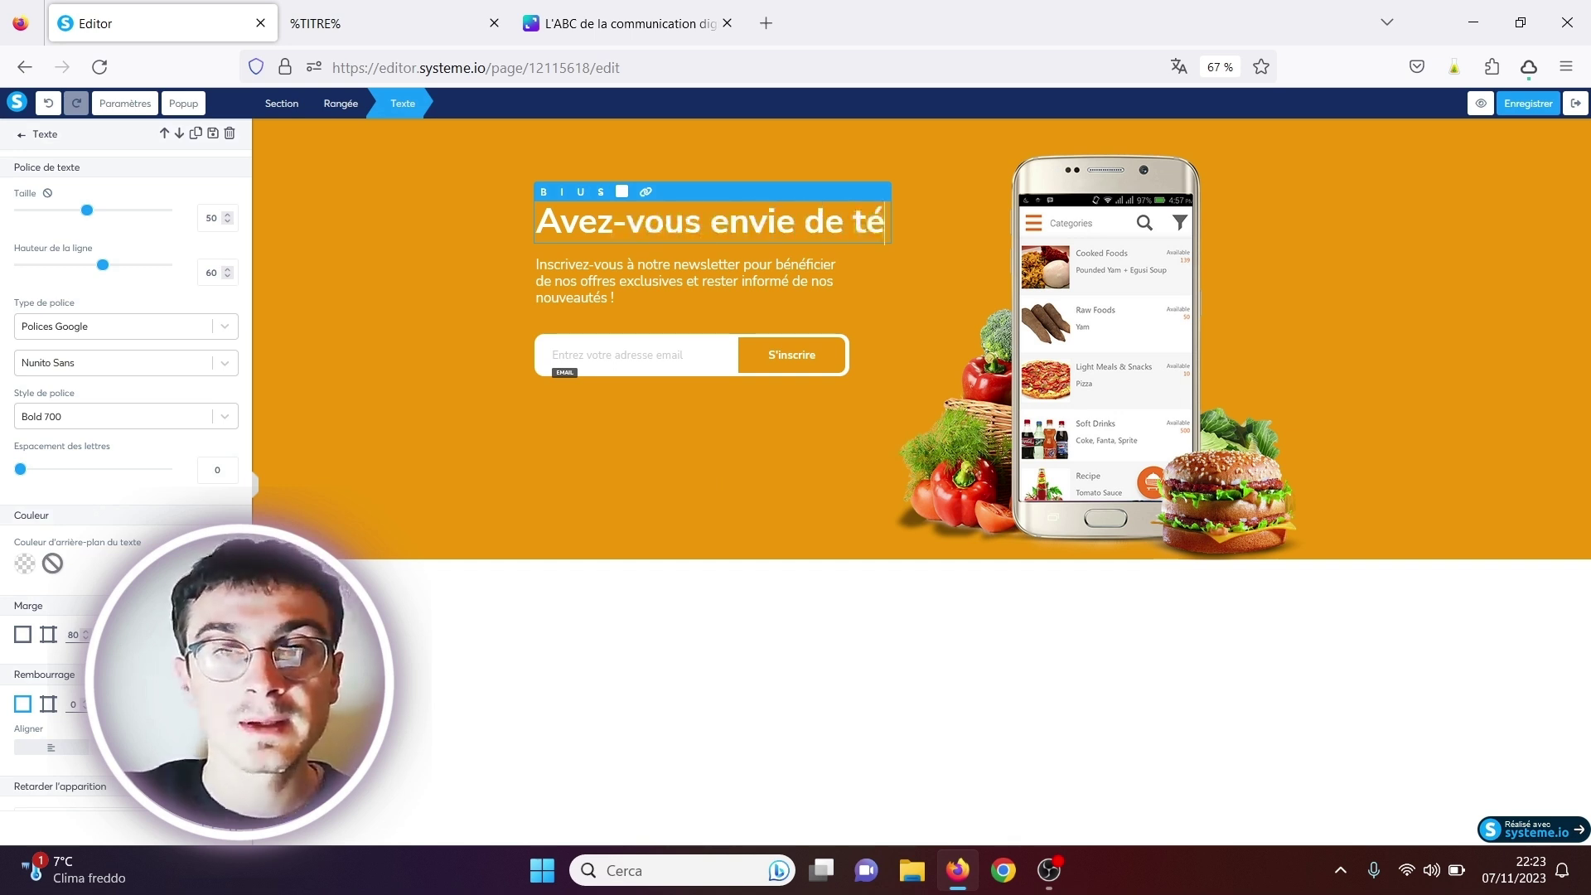
pyautogui.write('léchar')
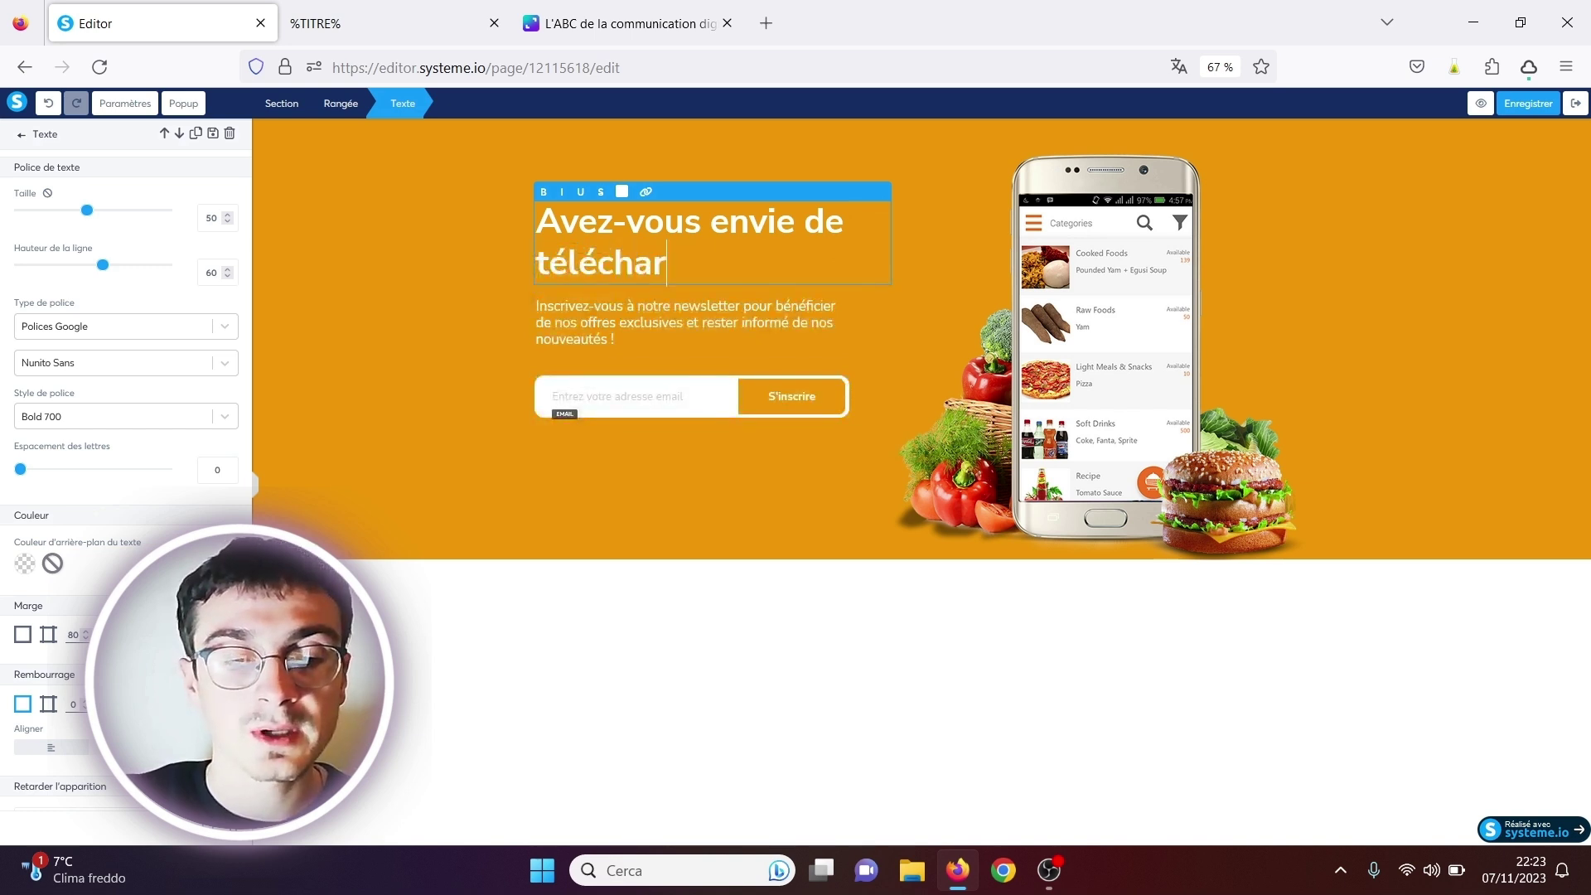
pyautogui.write('ger notre')
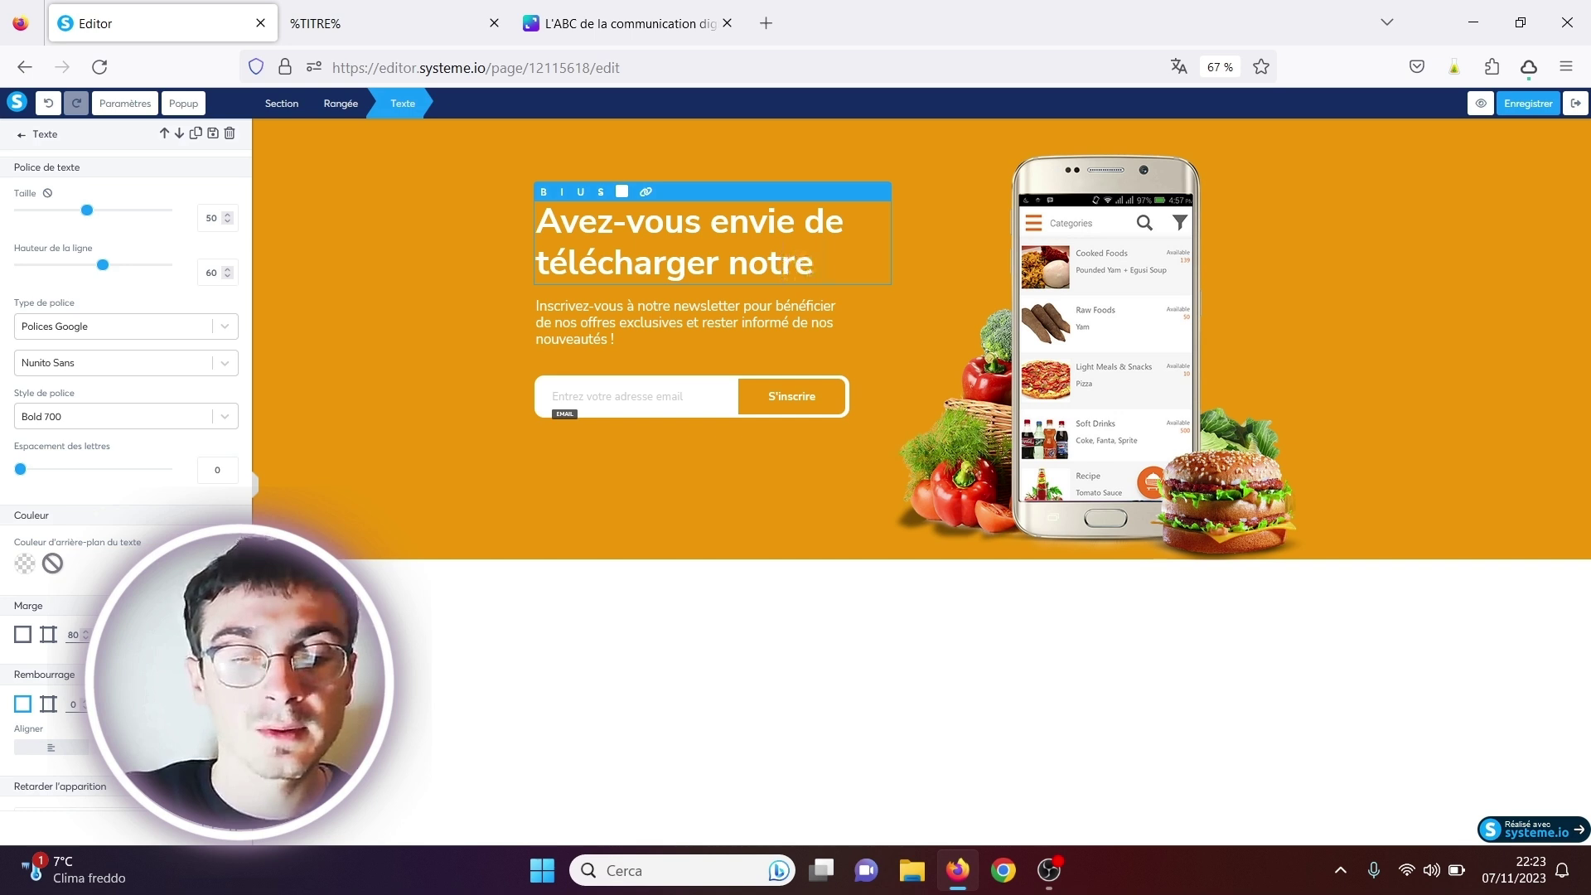
pyautogui.write(' gu')
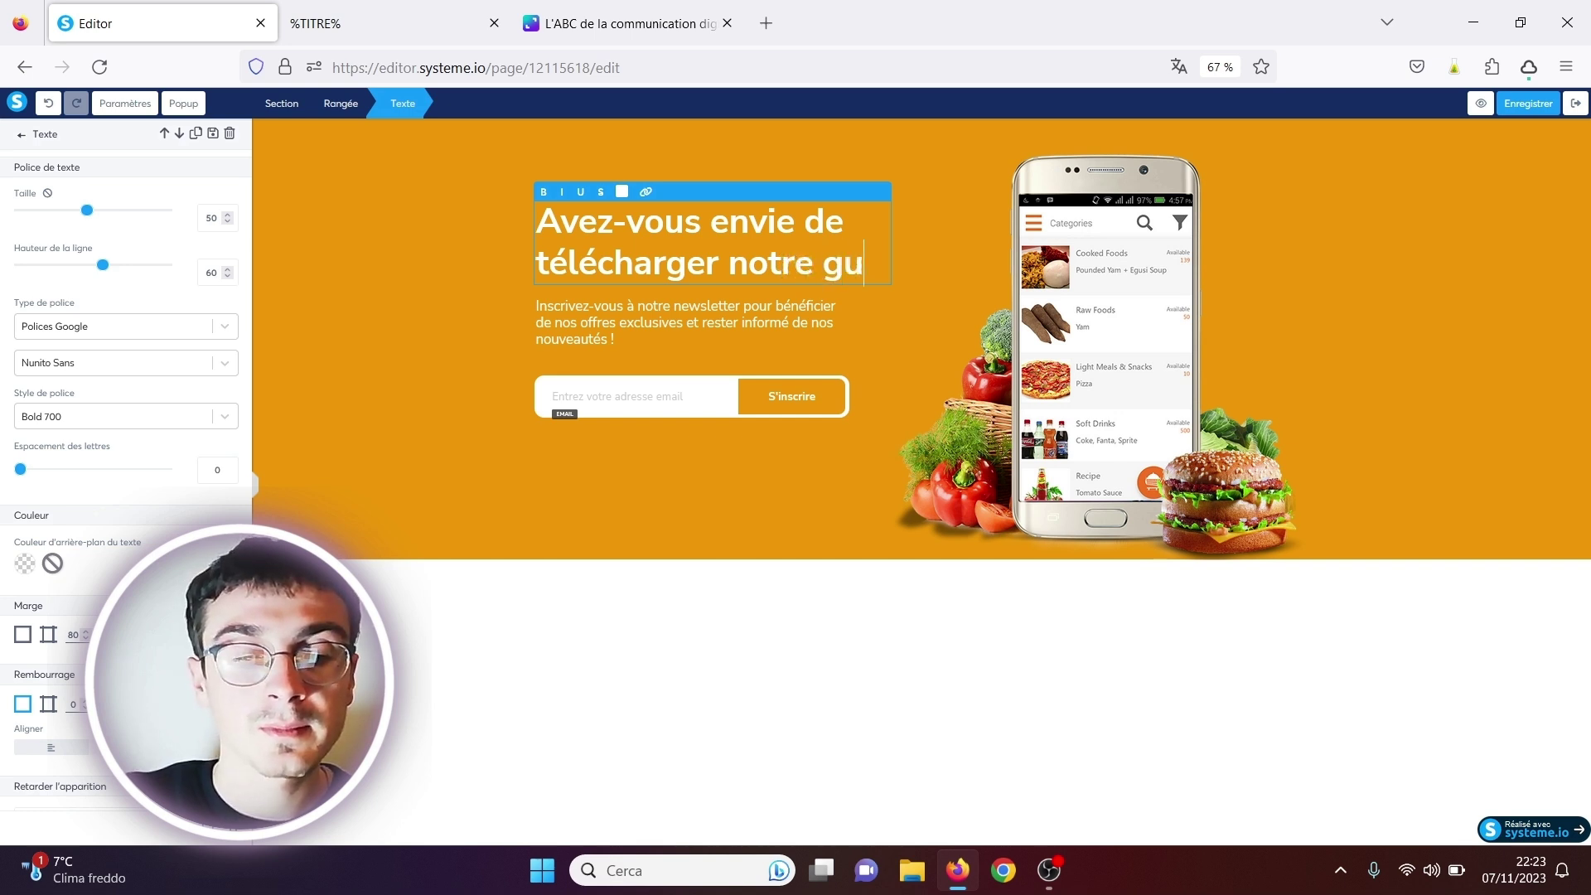
pyautogui.write('ide su')
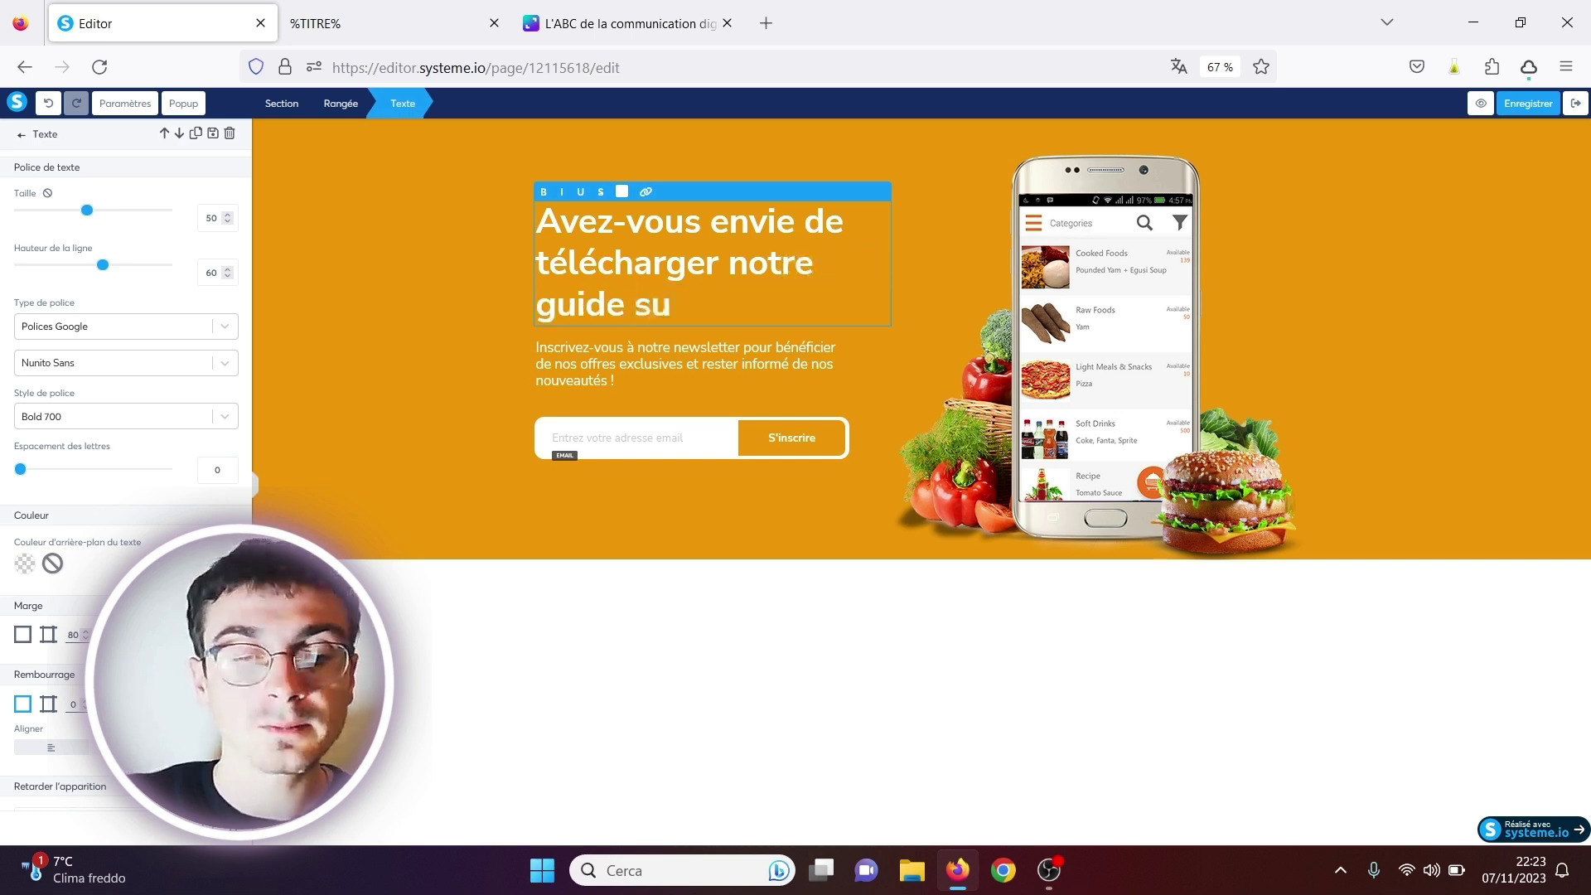
pyautogui.write('r le B')
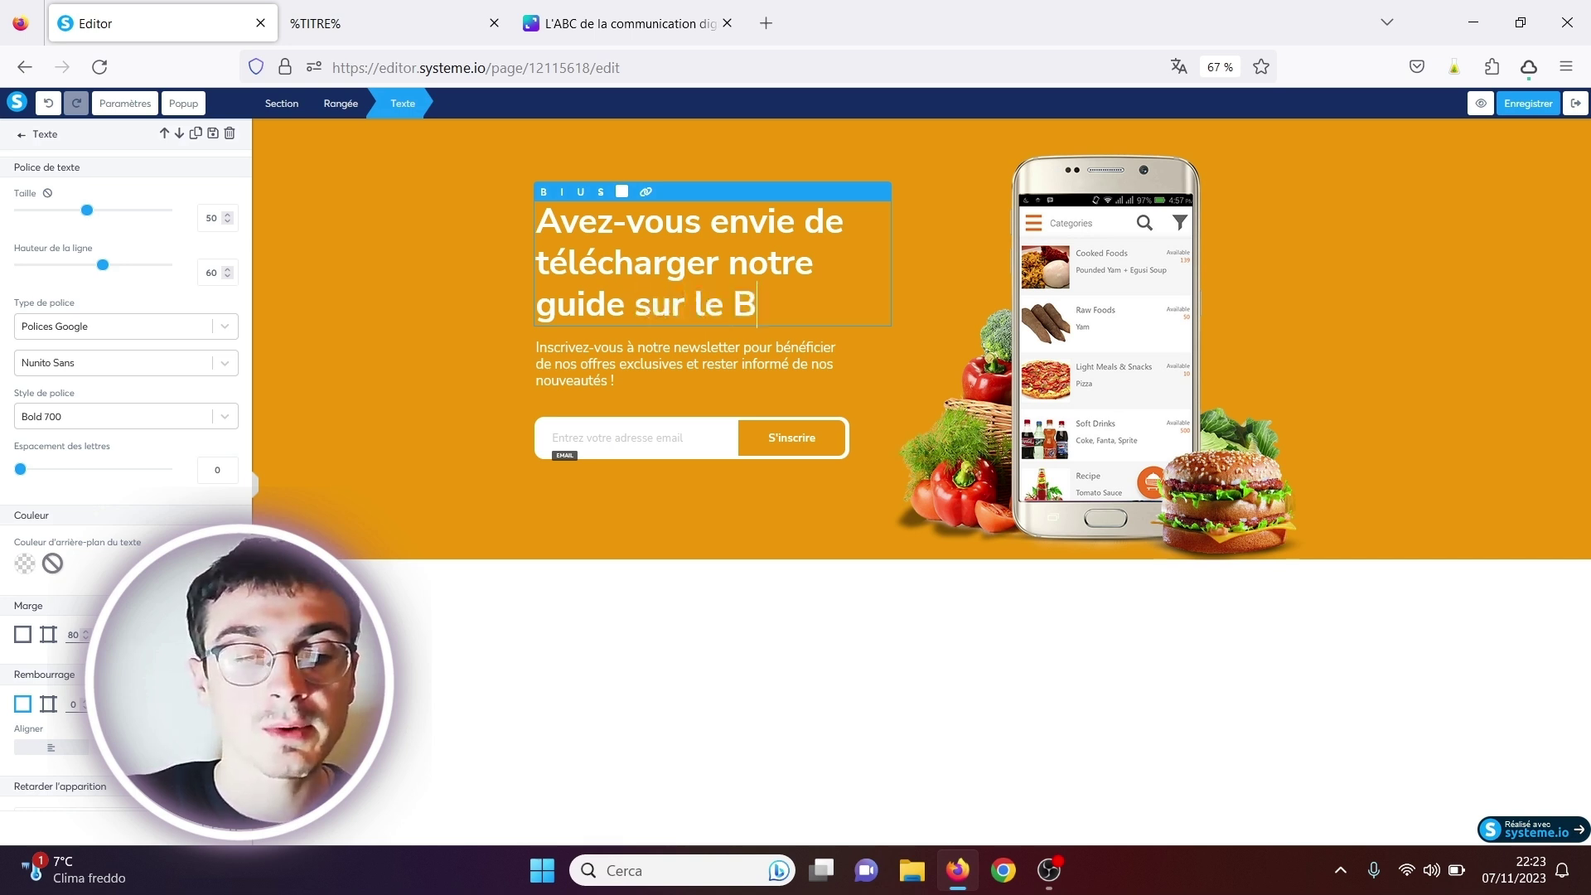
pyautogui.write('ATCH')
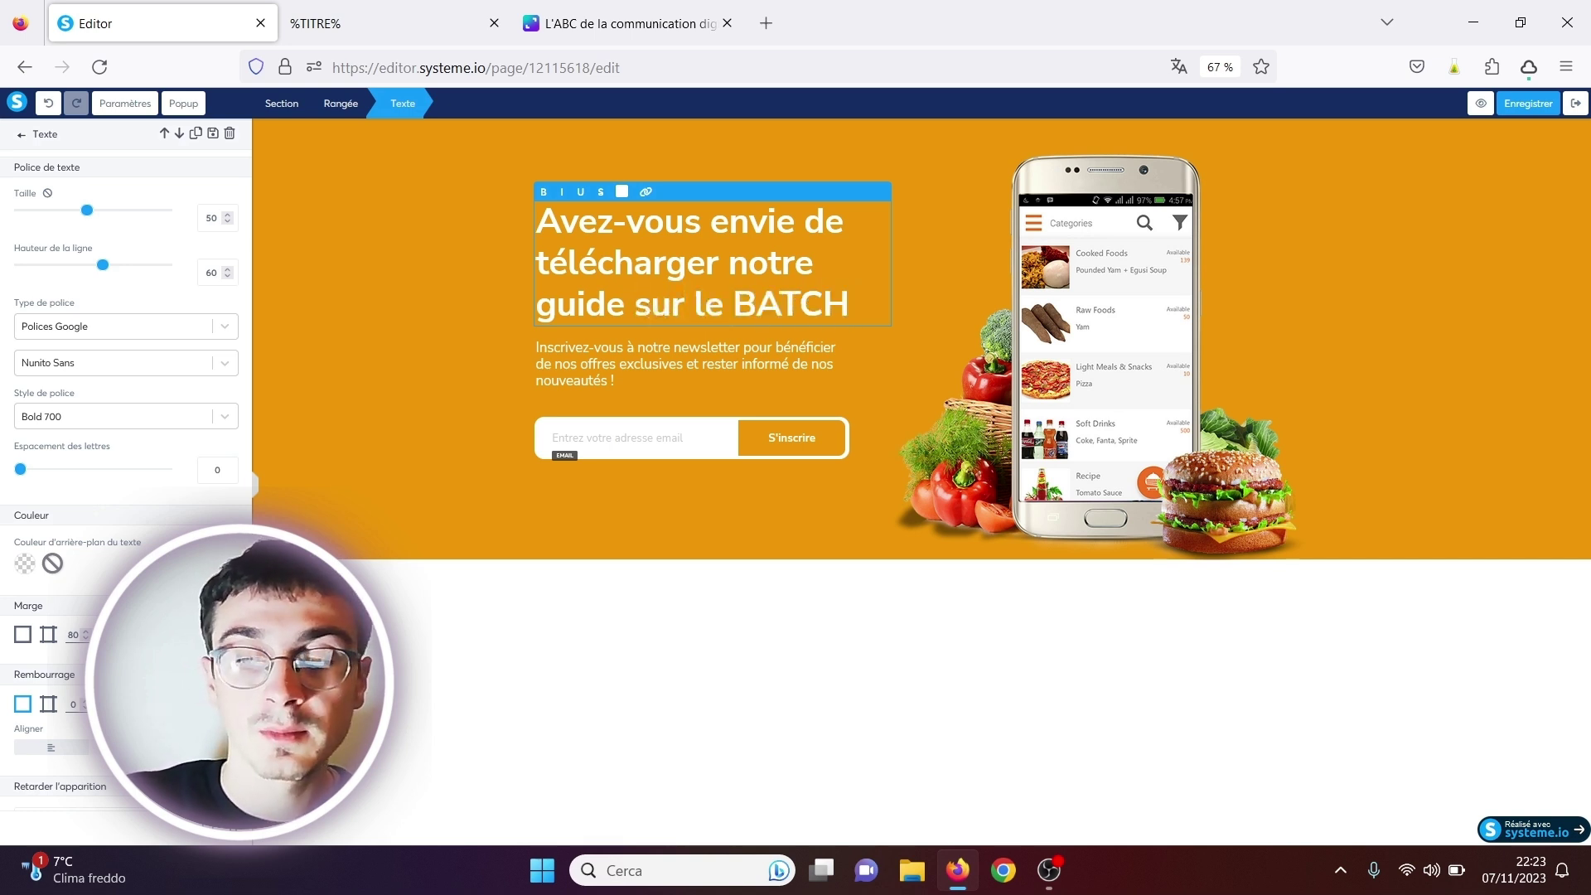
pyautogui.write('-C')
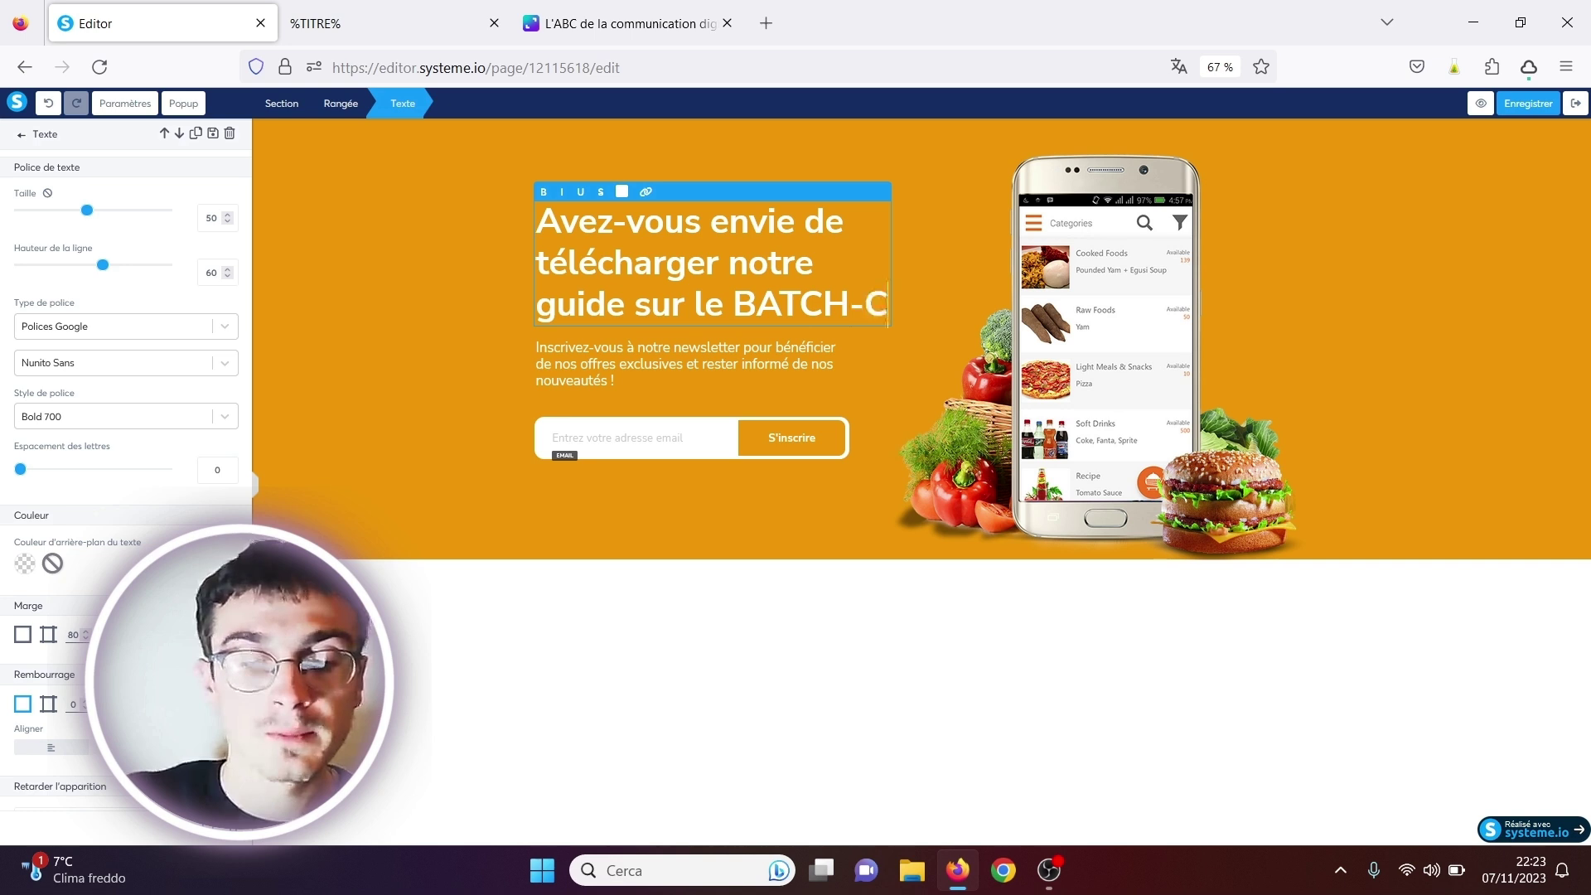
pyautogui.write('OOKING')
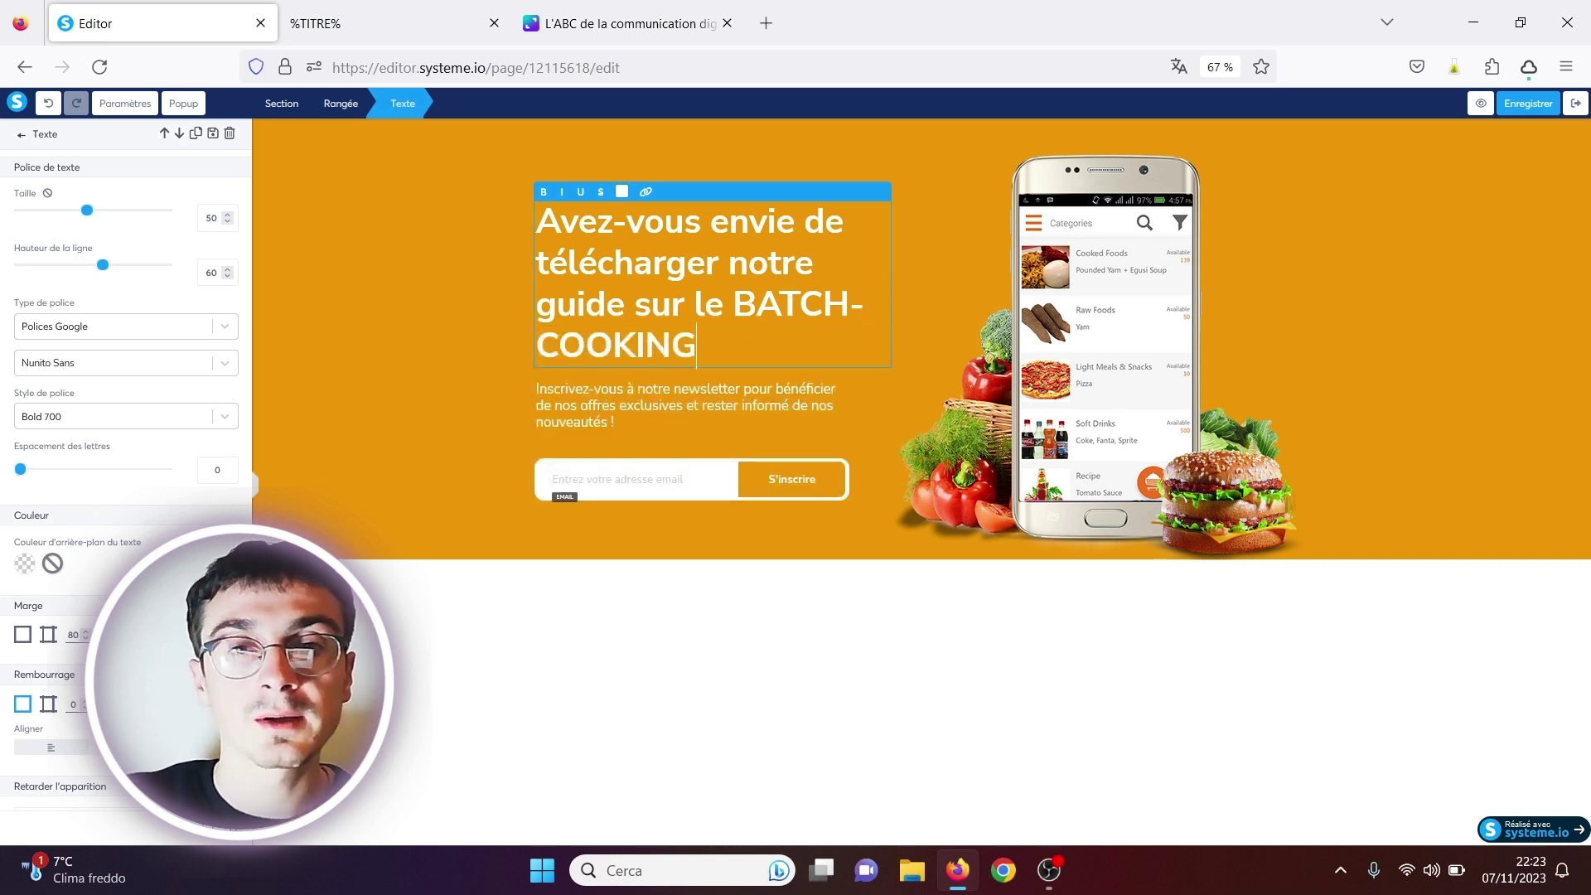
# Step: Replace the paragraph under the hero headline with "Guide gratuit pour cuisiner plus vite"
pyautogui.click(609, 424)
pyautogui.tripleClick(591, 405)
pyautogui.write('Guide gratuit pou')
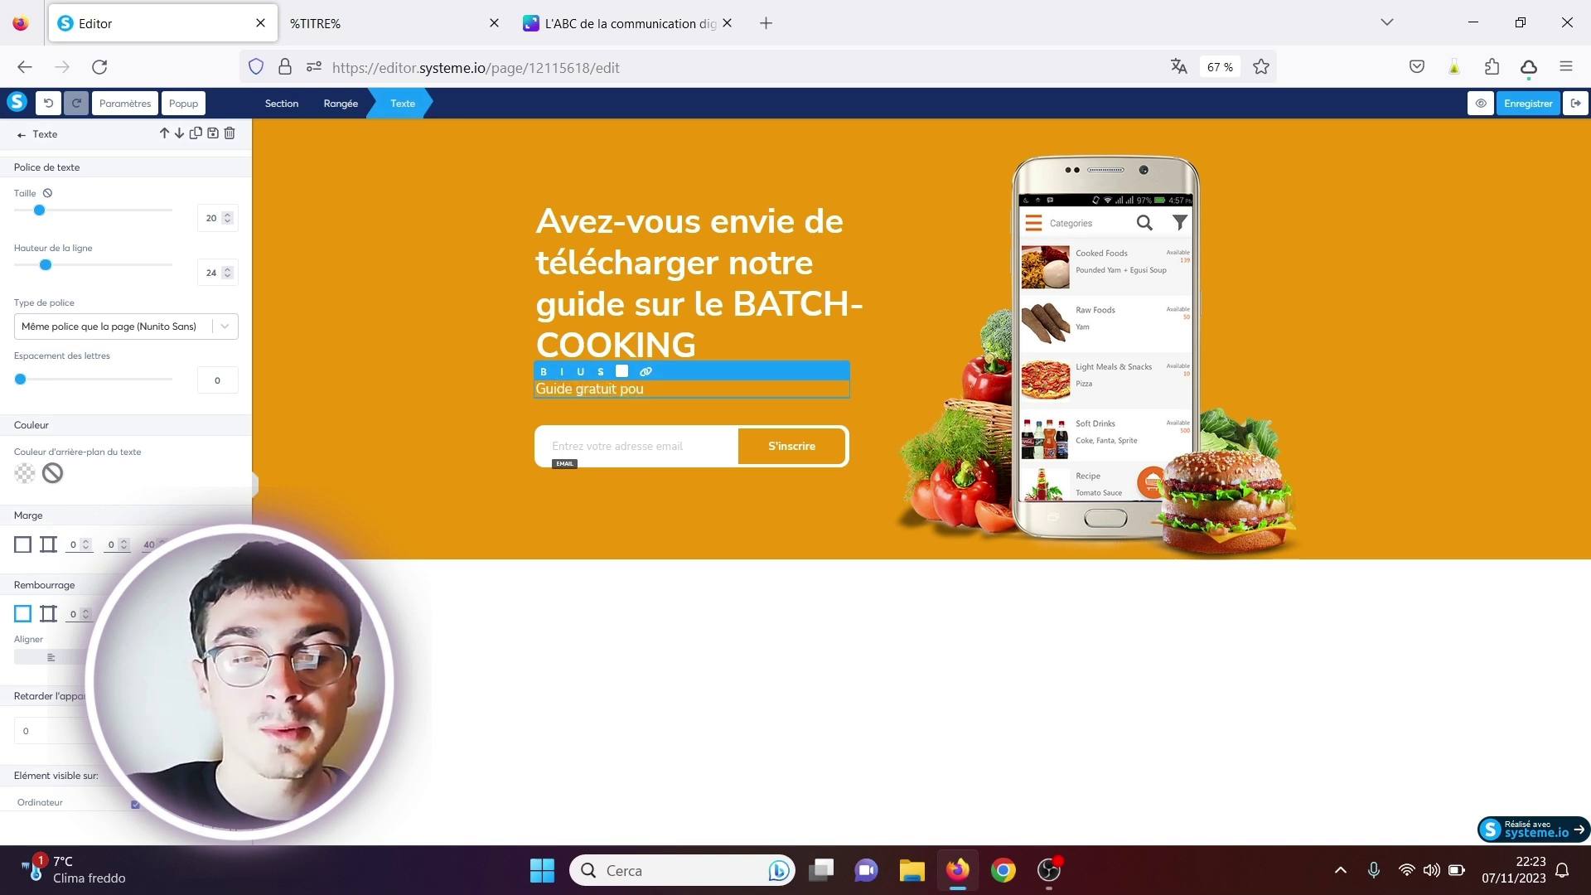
pyautogui.write('r cu')
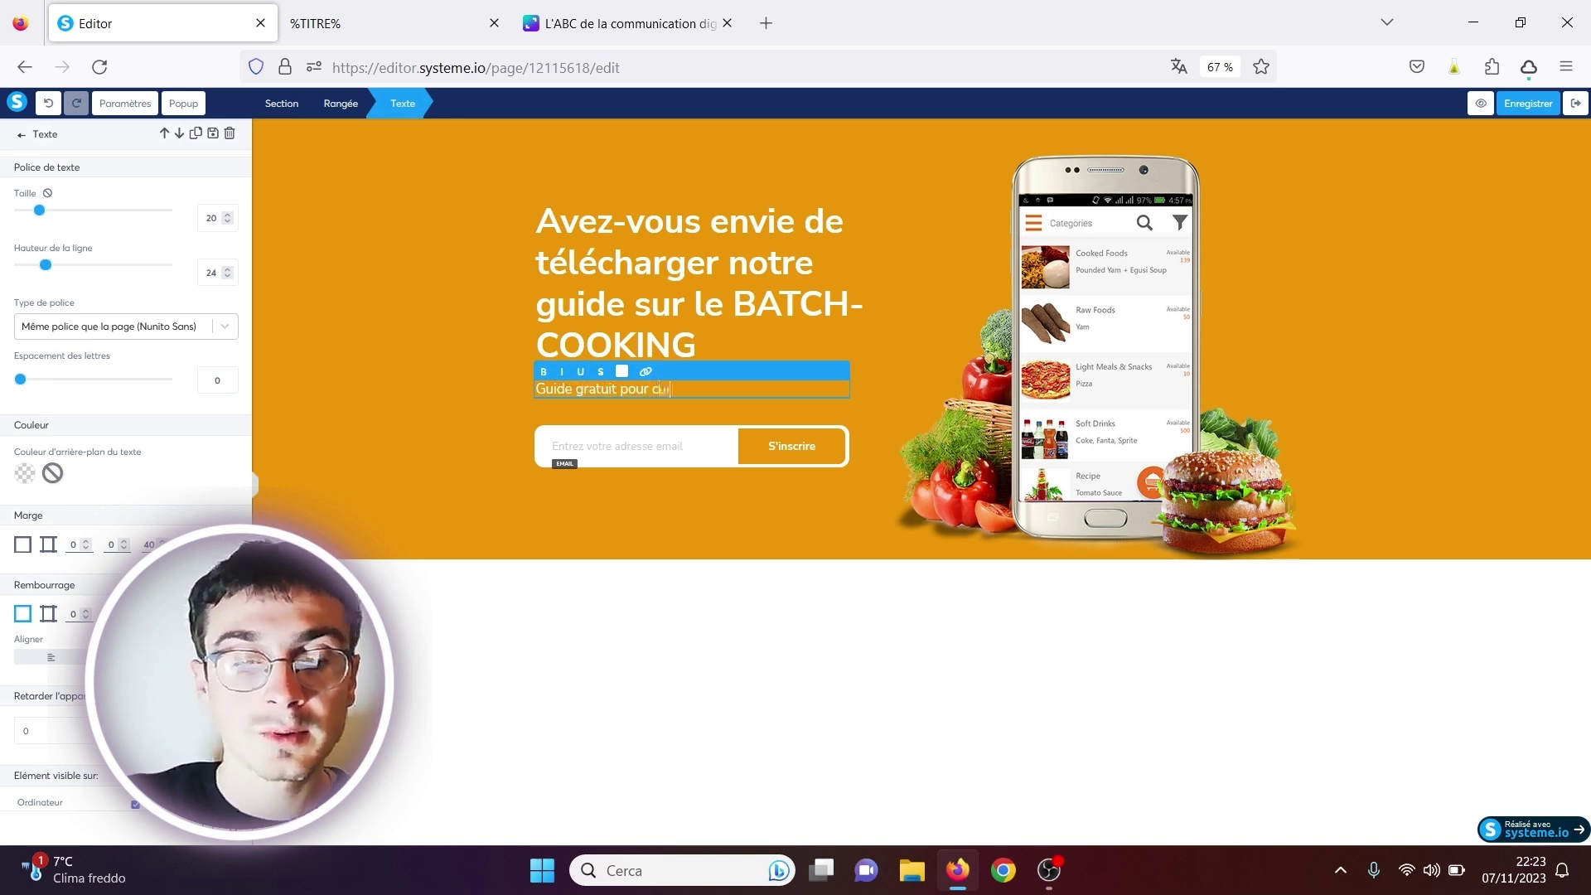
pyautogui.write('isiner pl')
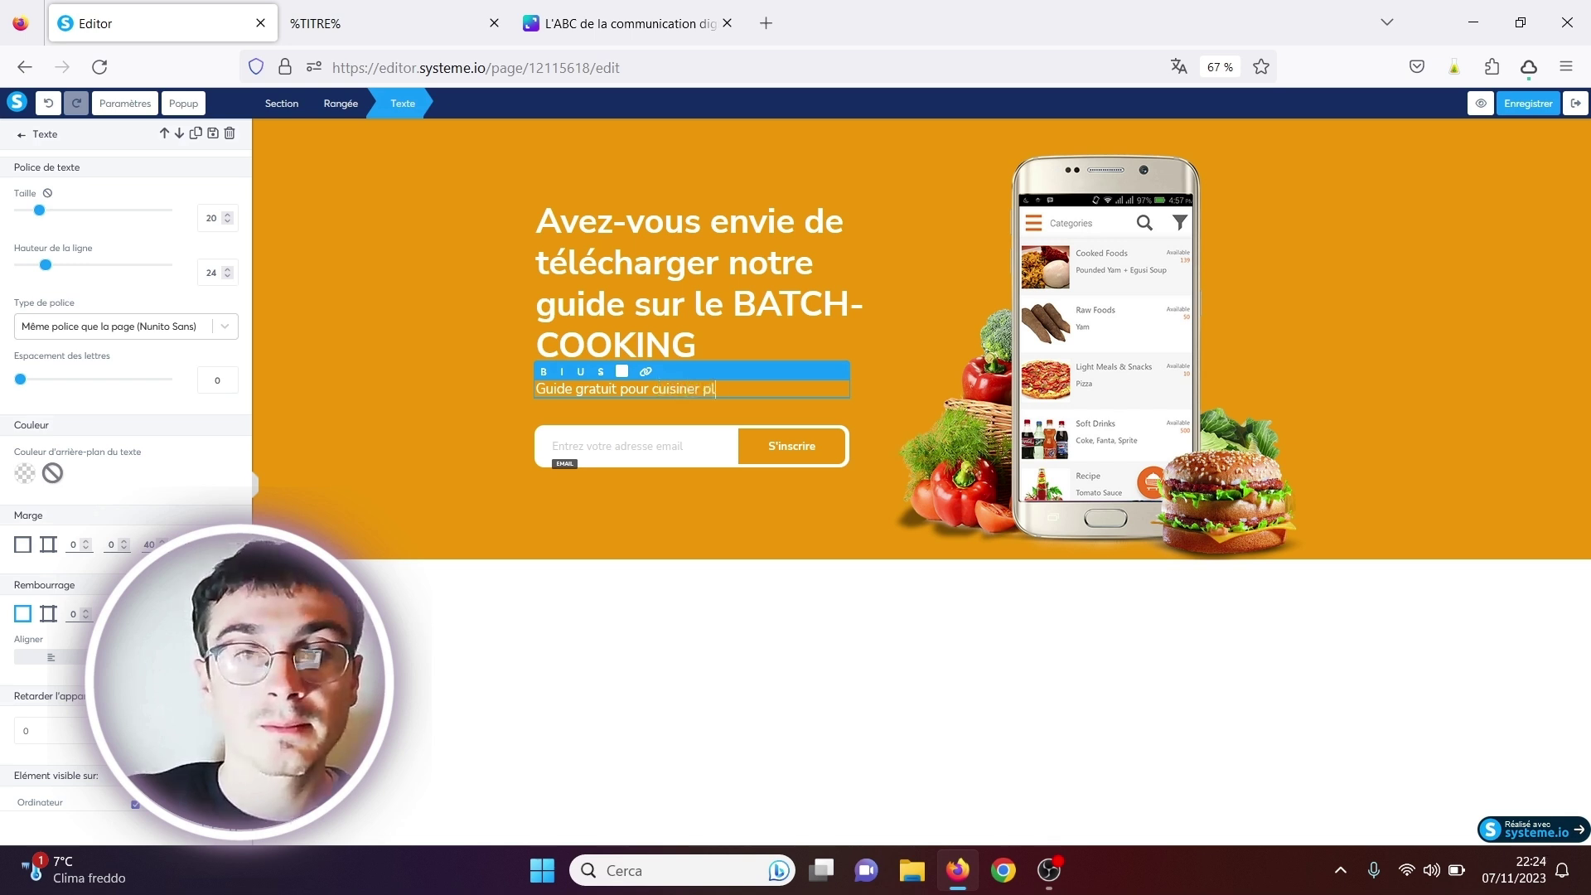
pyautogui.write('us vite')
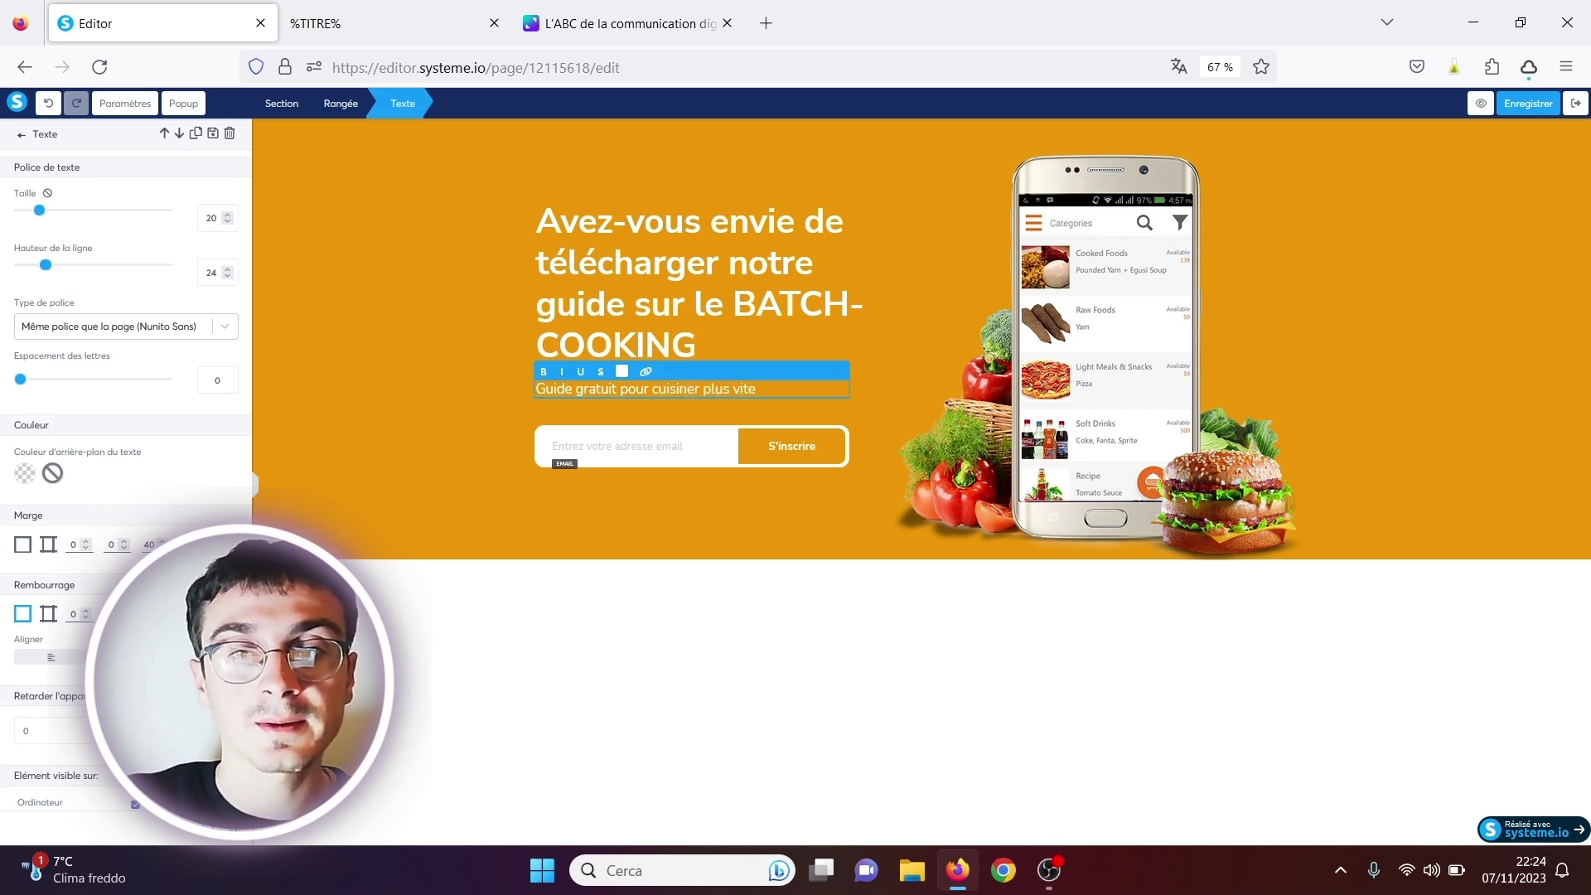
pyautogui.click(437, 366)
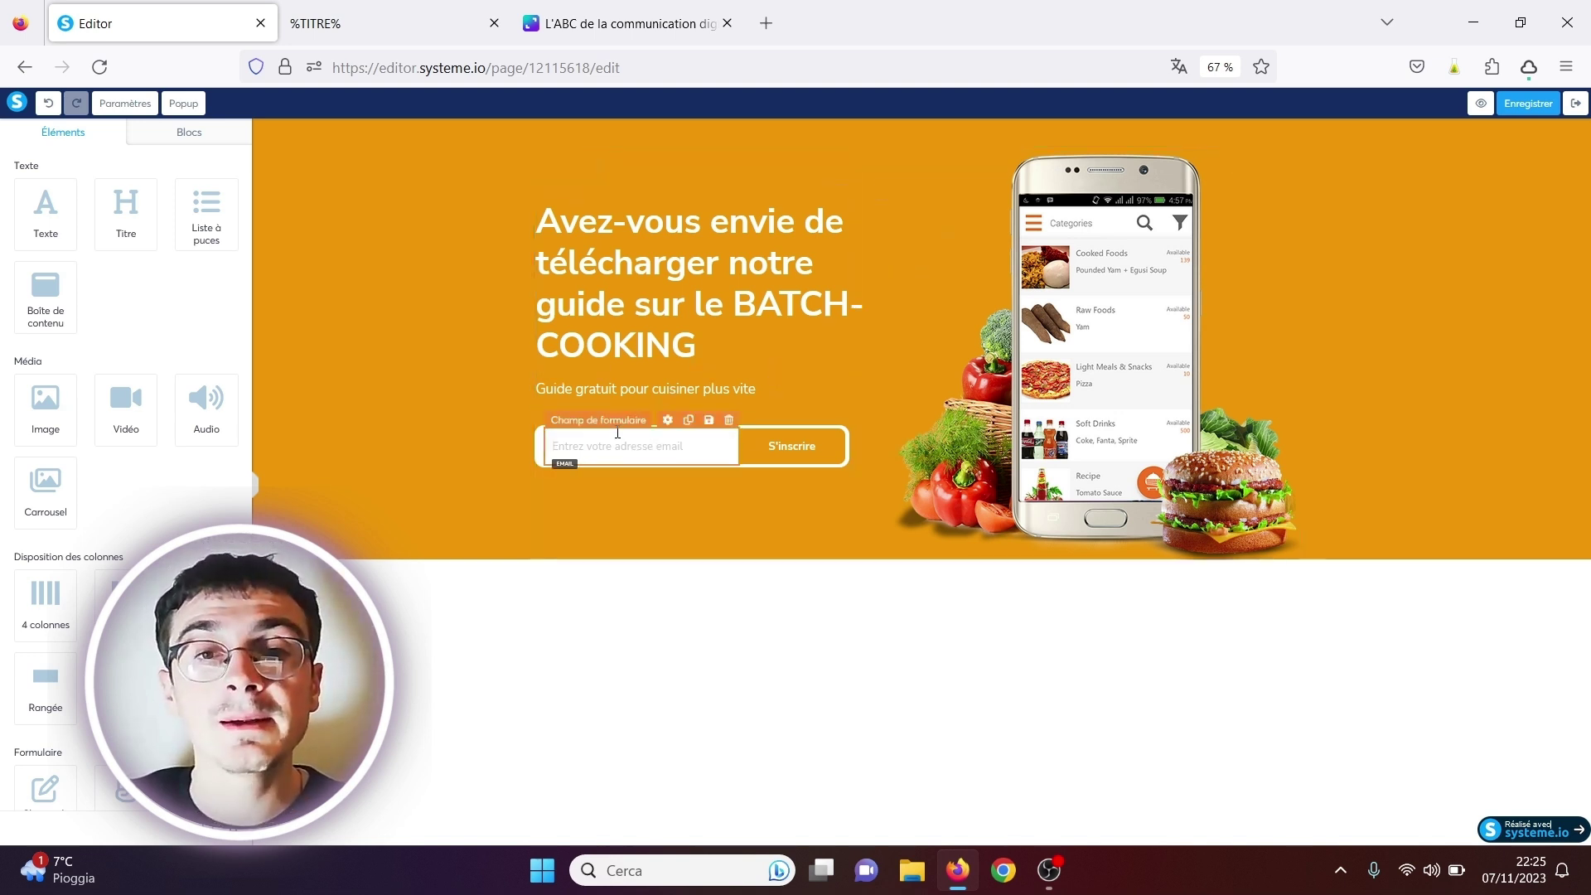
# Step: Check the settings of the email form field in the hero section
pyautogui.click(606, 438)
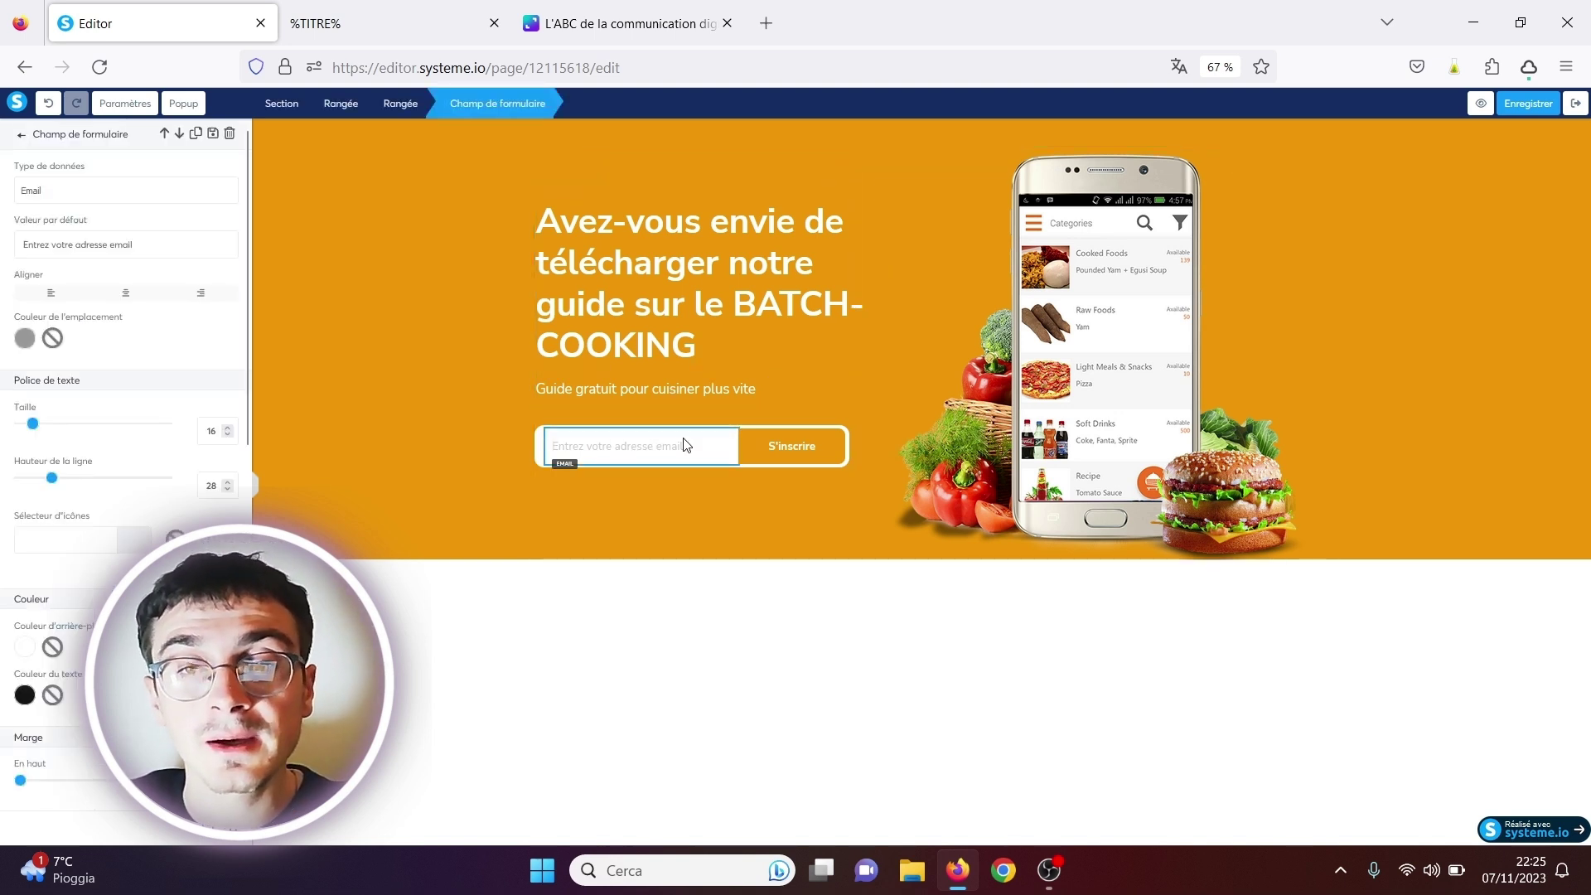
pyautogui.click(886, 391)
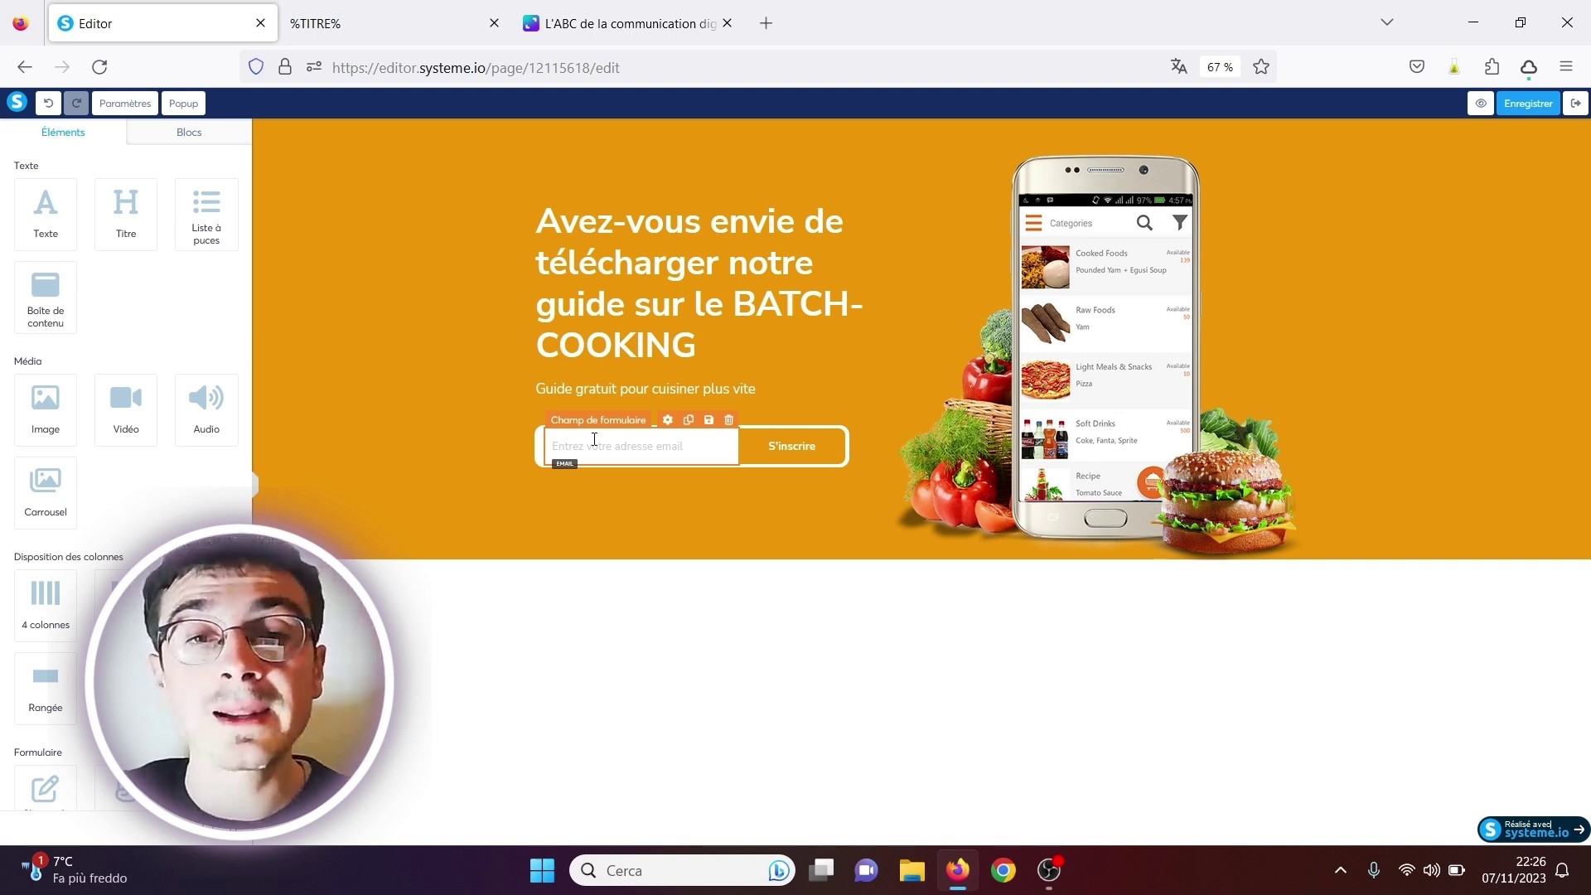
pyautogui.click(677, 452)
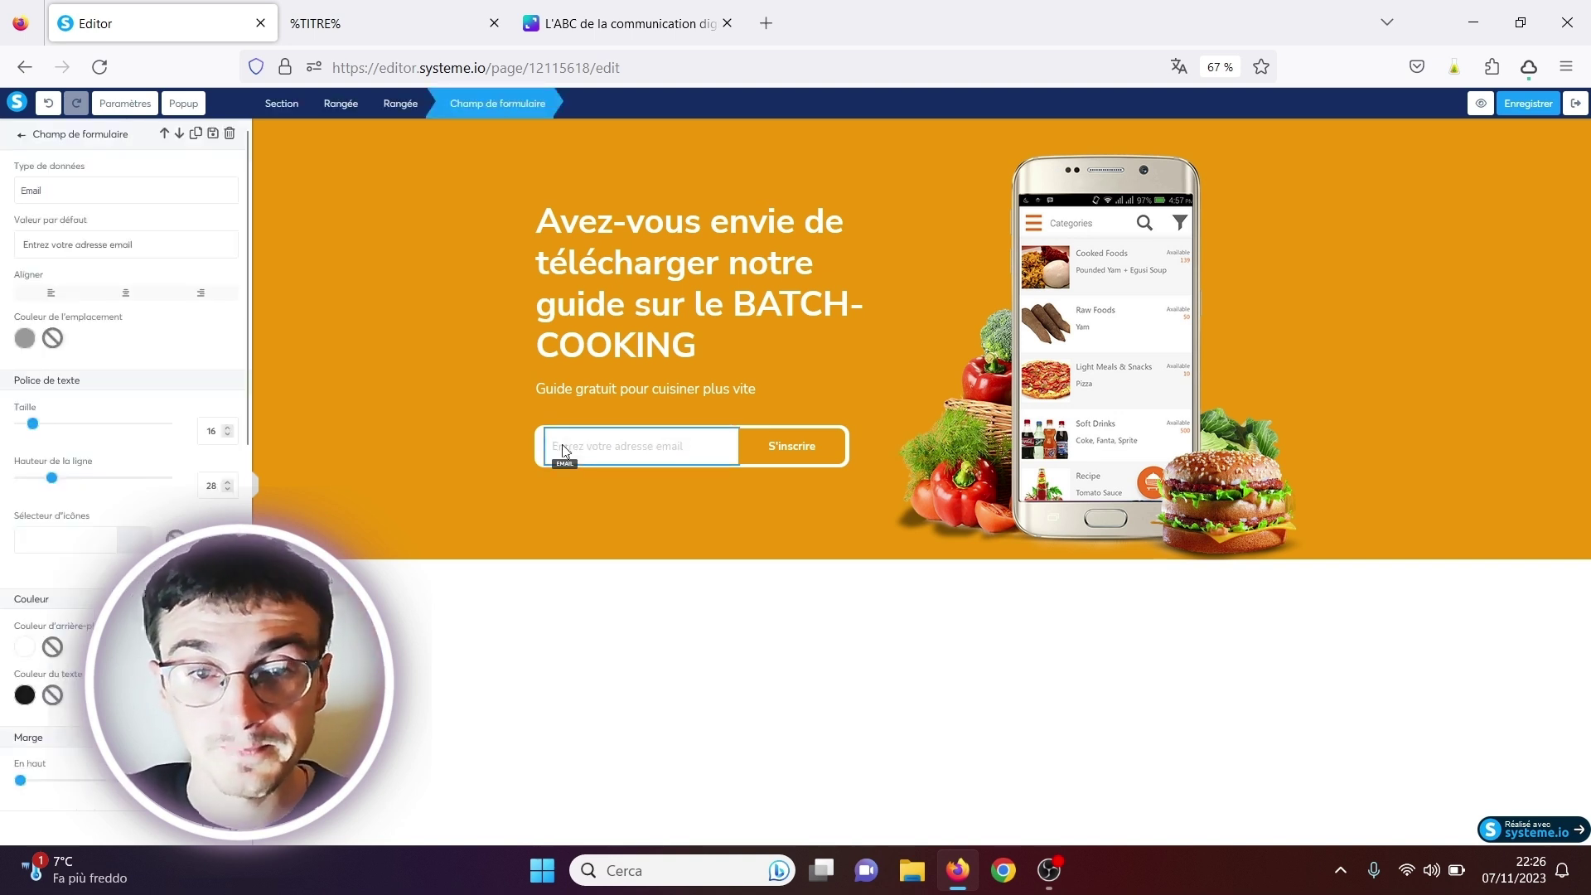
# Step: Leave the editor to view the live capture page, and reopen the Page de capture for editing
pyautogui.click(1568, 110)
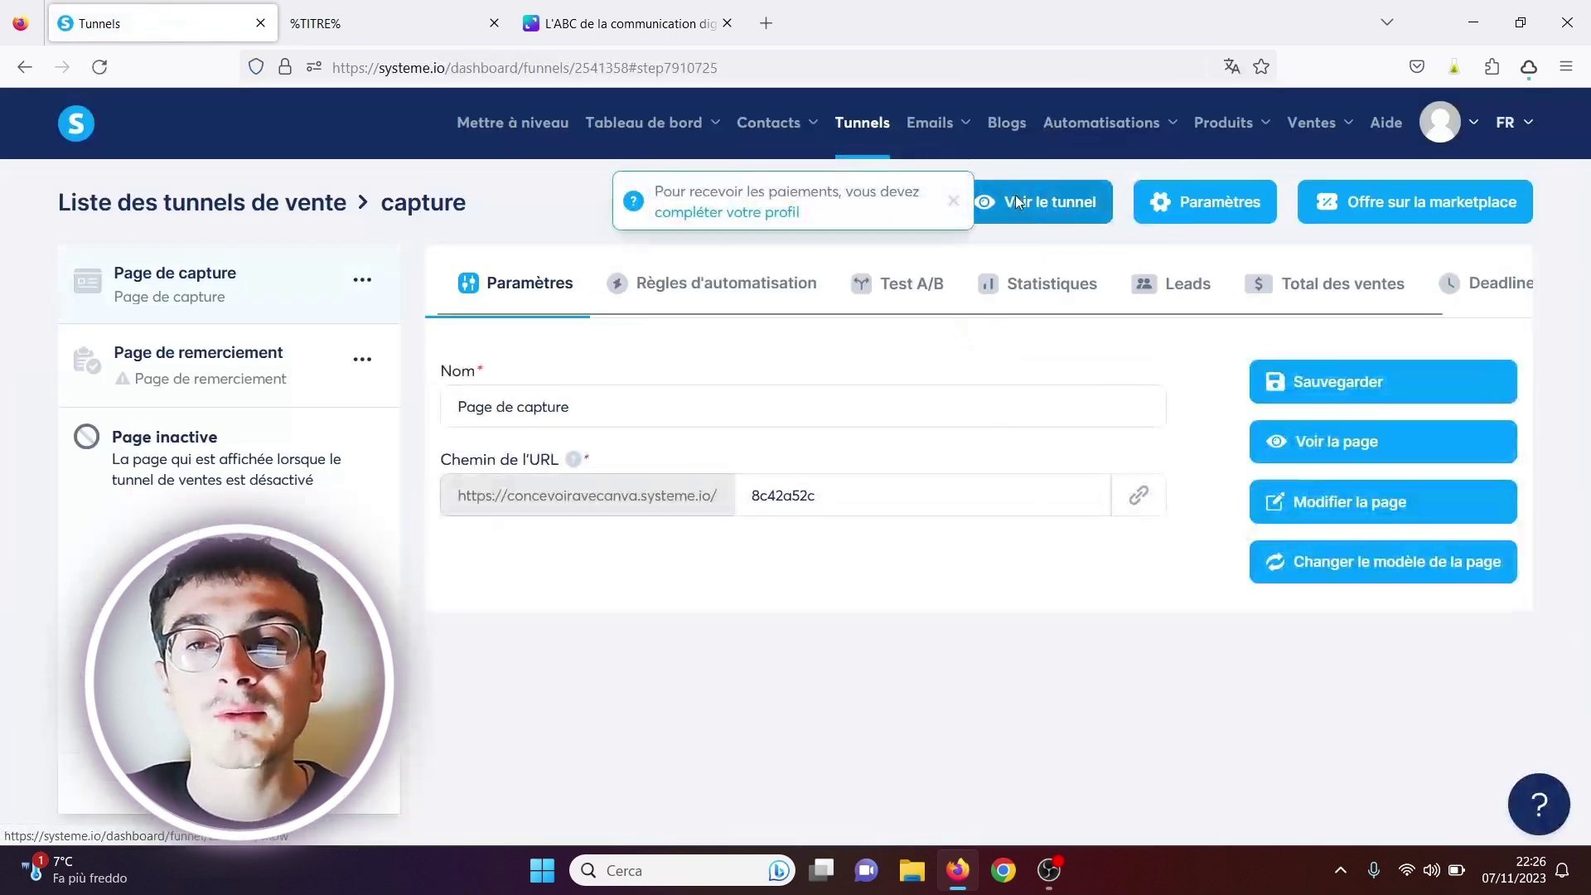
pyautogui.click(1020, 201)
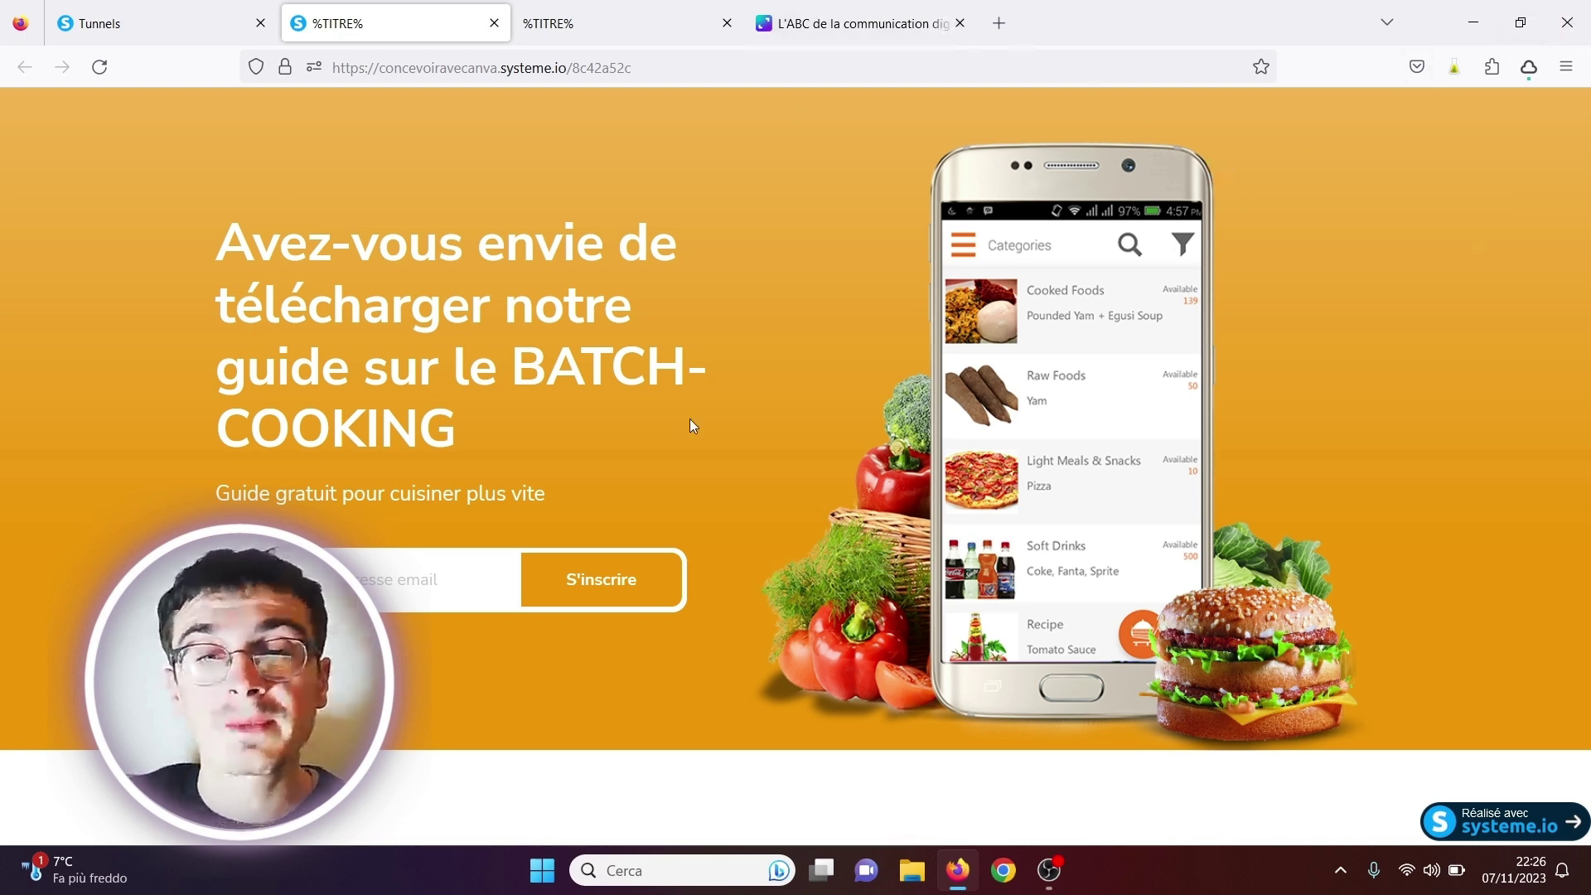
pyautogui.click(494, 23)
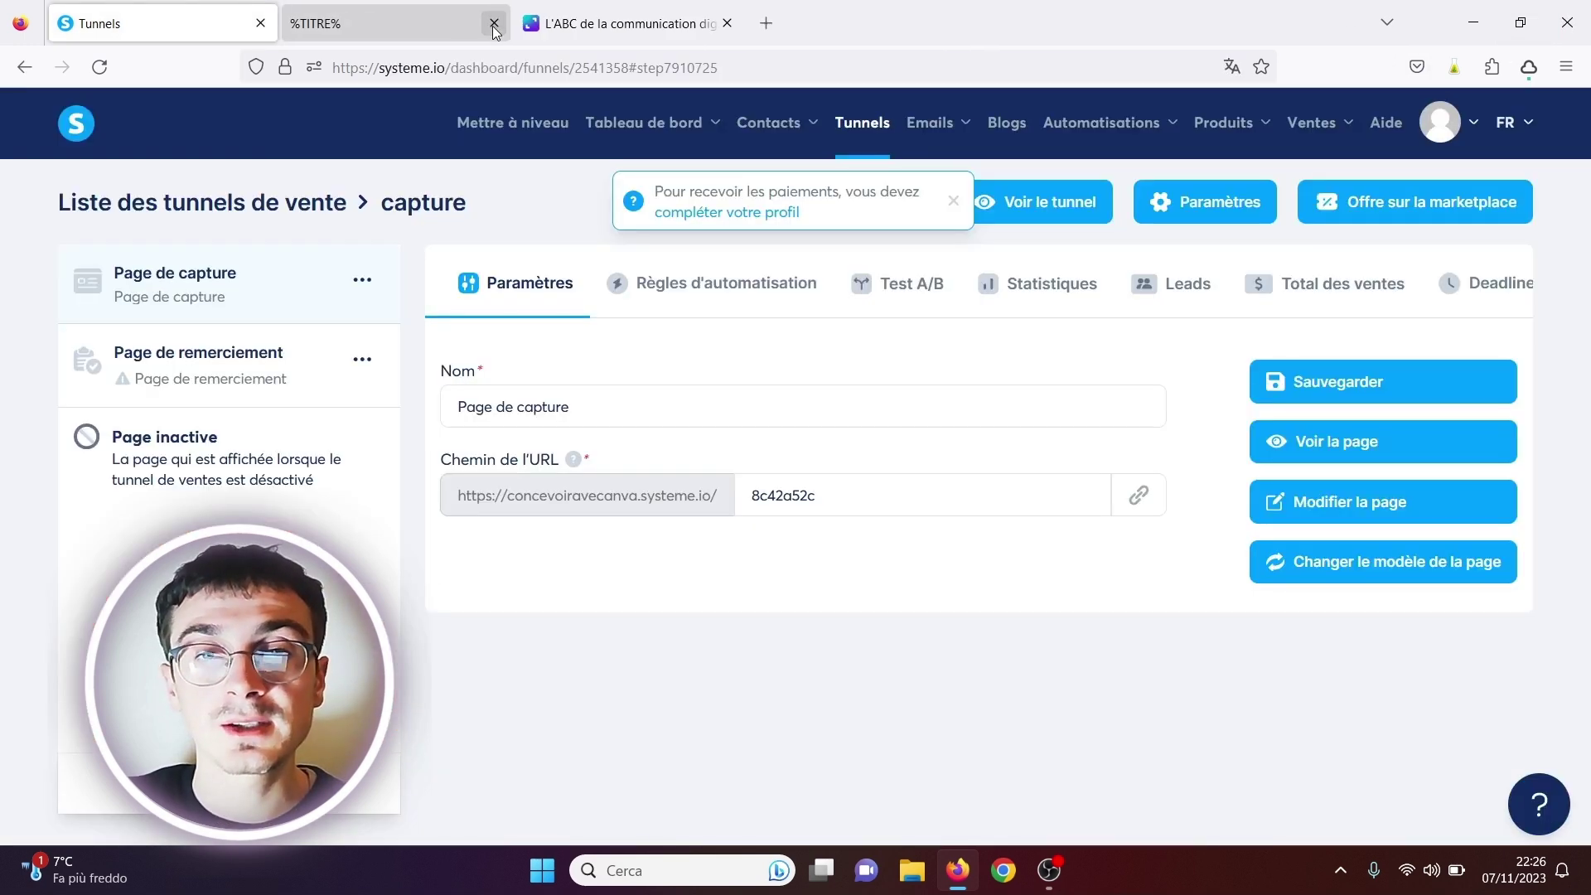
pyautogui.click(1280, 503)
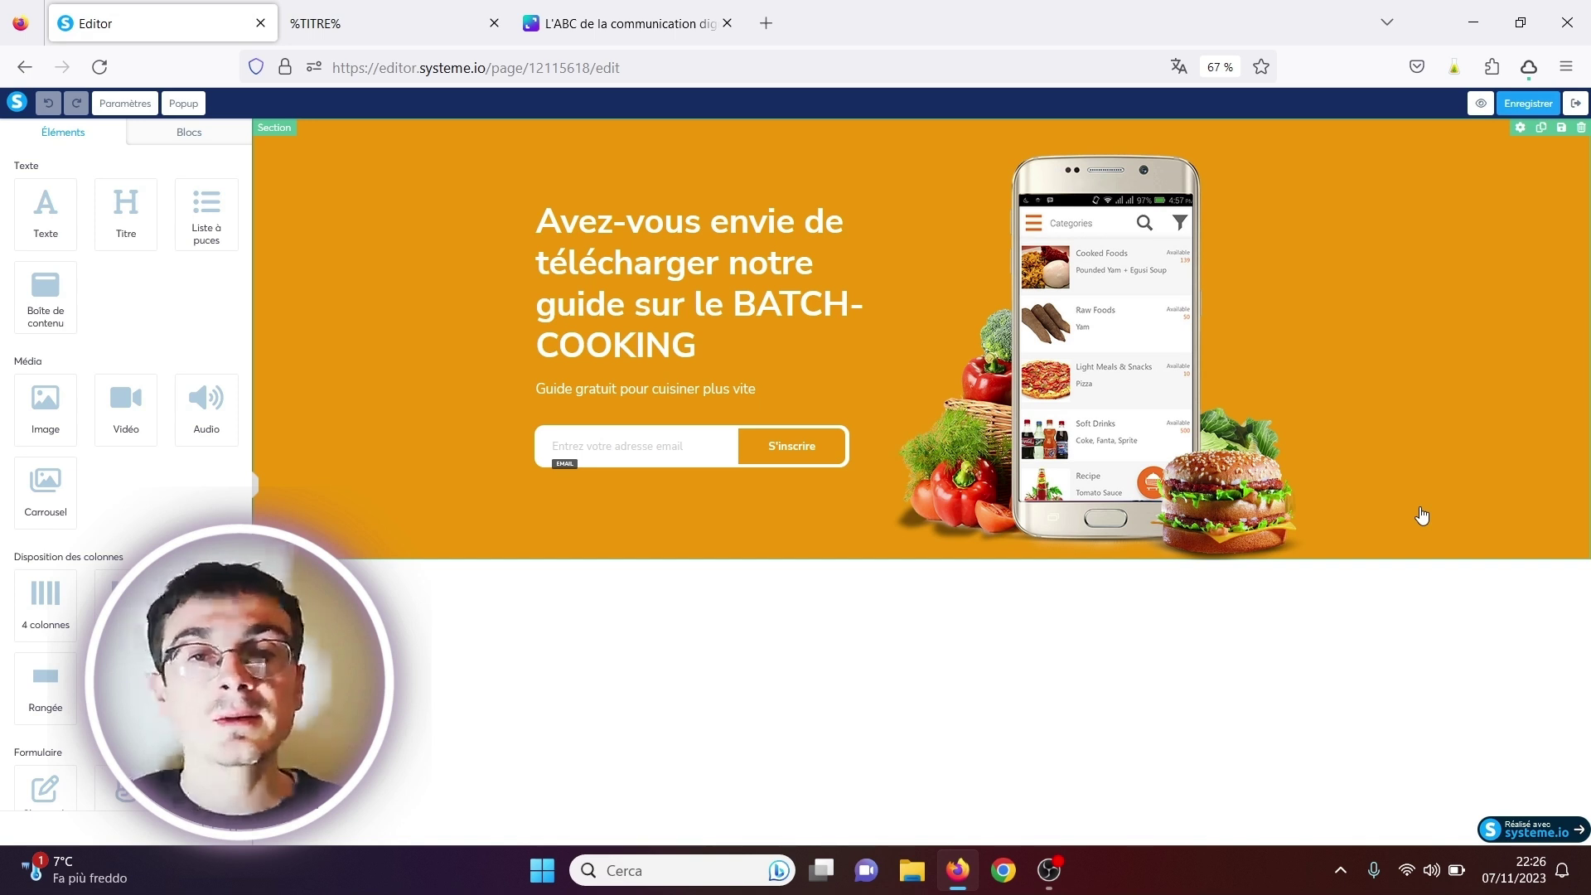
# Step: Preview the capture page, dismiss the preview-mode notice, and return to the editor
pyautogui.click(613, 456)
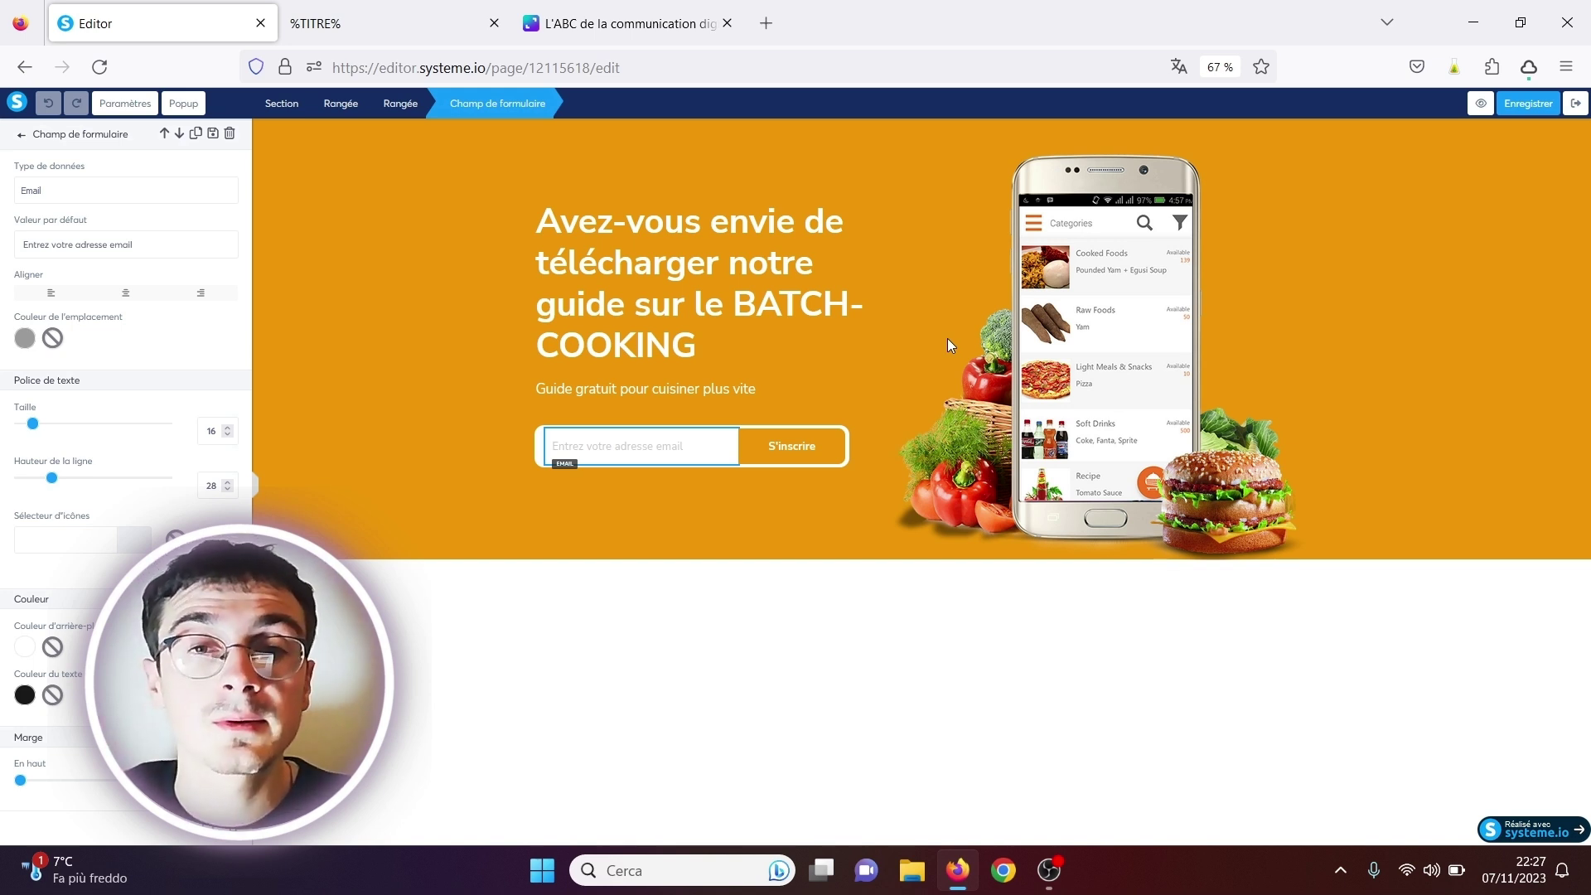
pyautogui.click(784, 563)
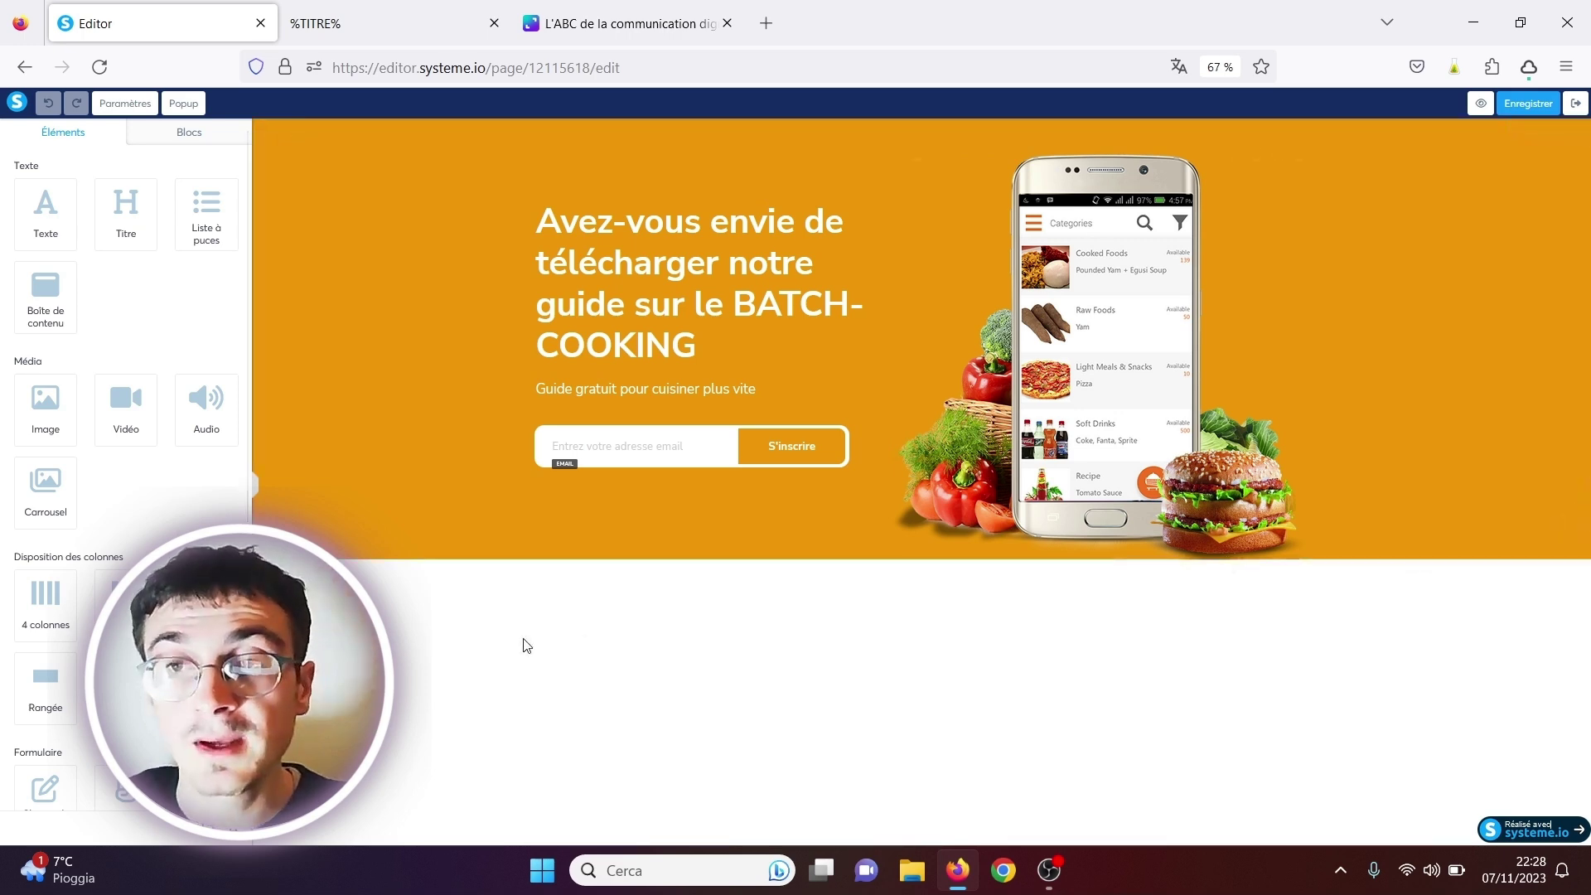
pyautogui.click(1480, 103)
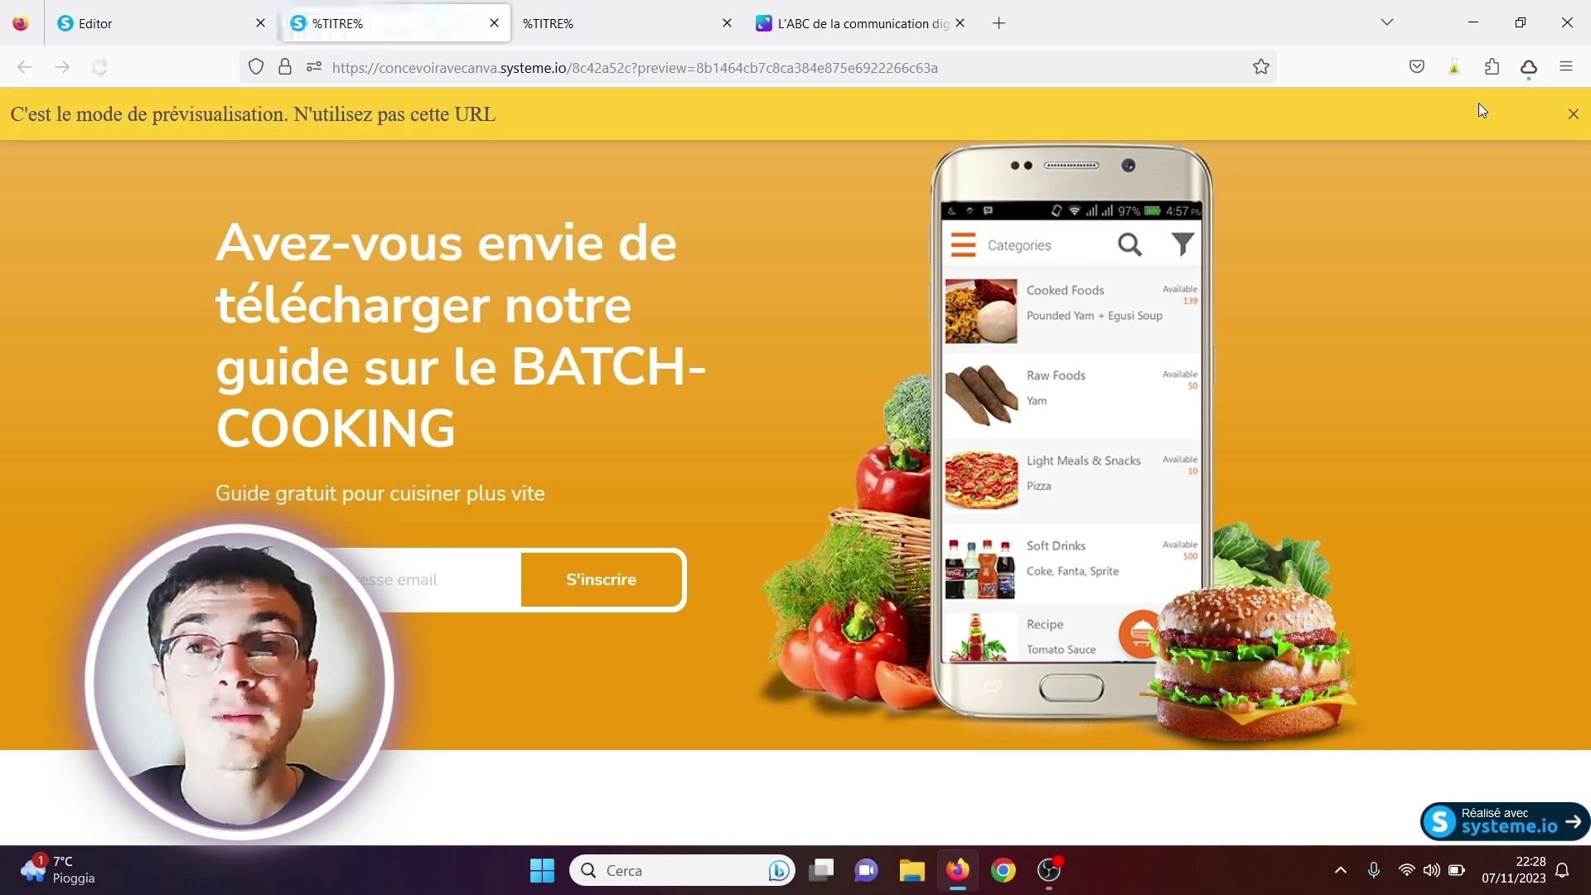
pyautogui.click(1572, 113)
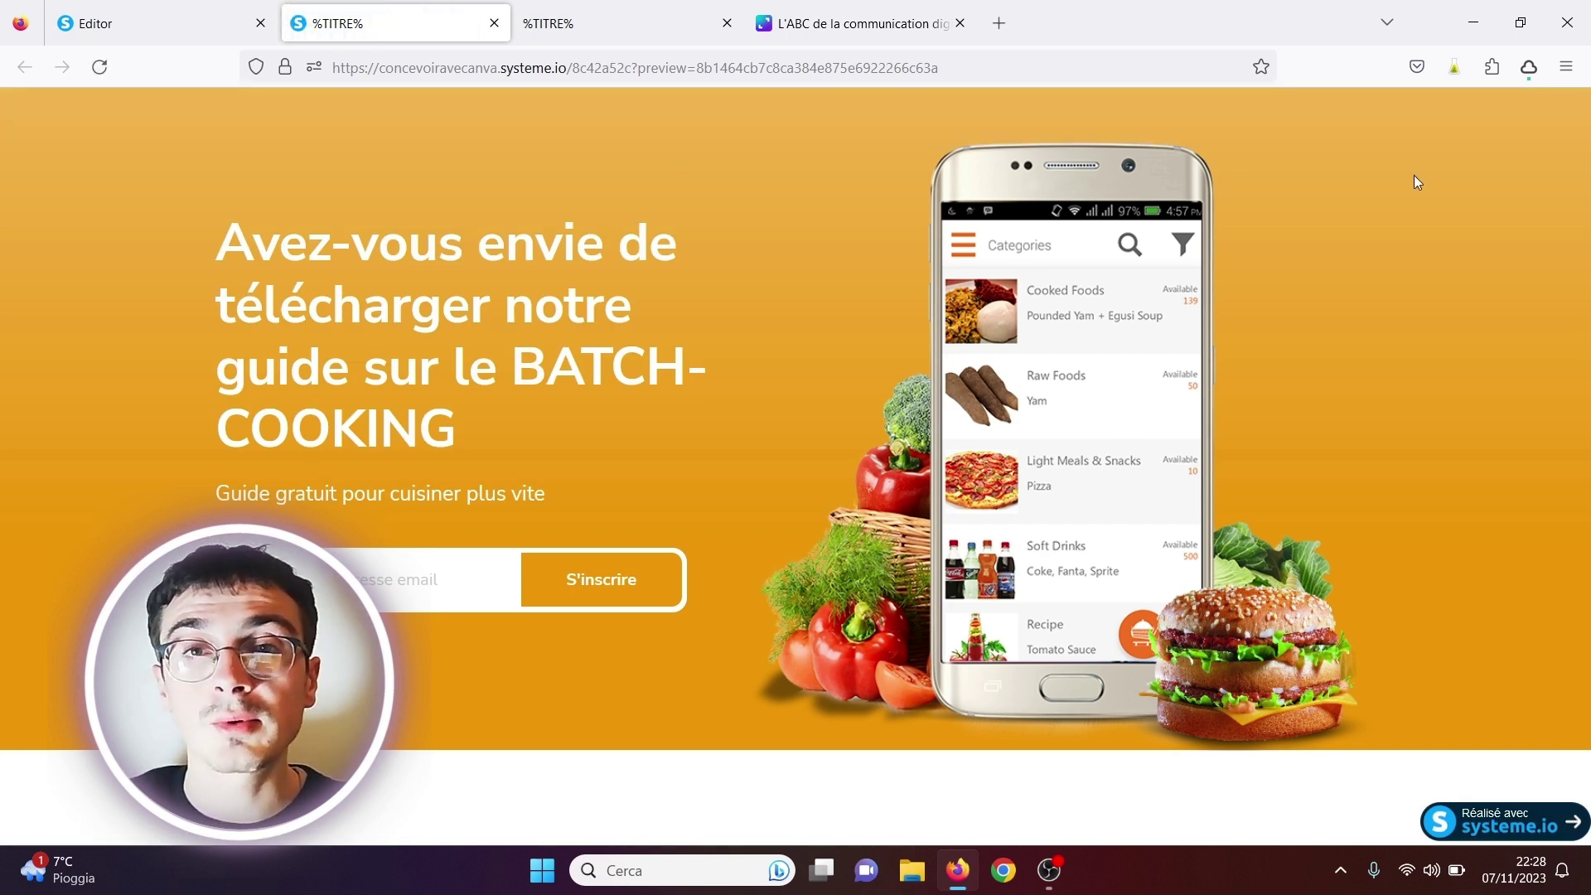
pyautogui.click(494, 24)
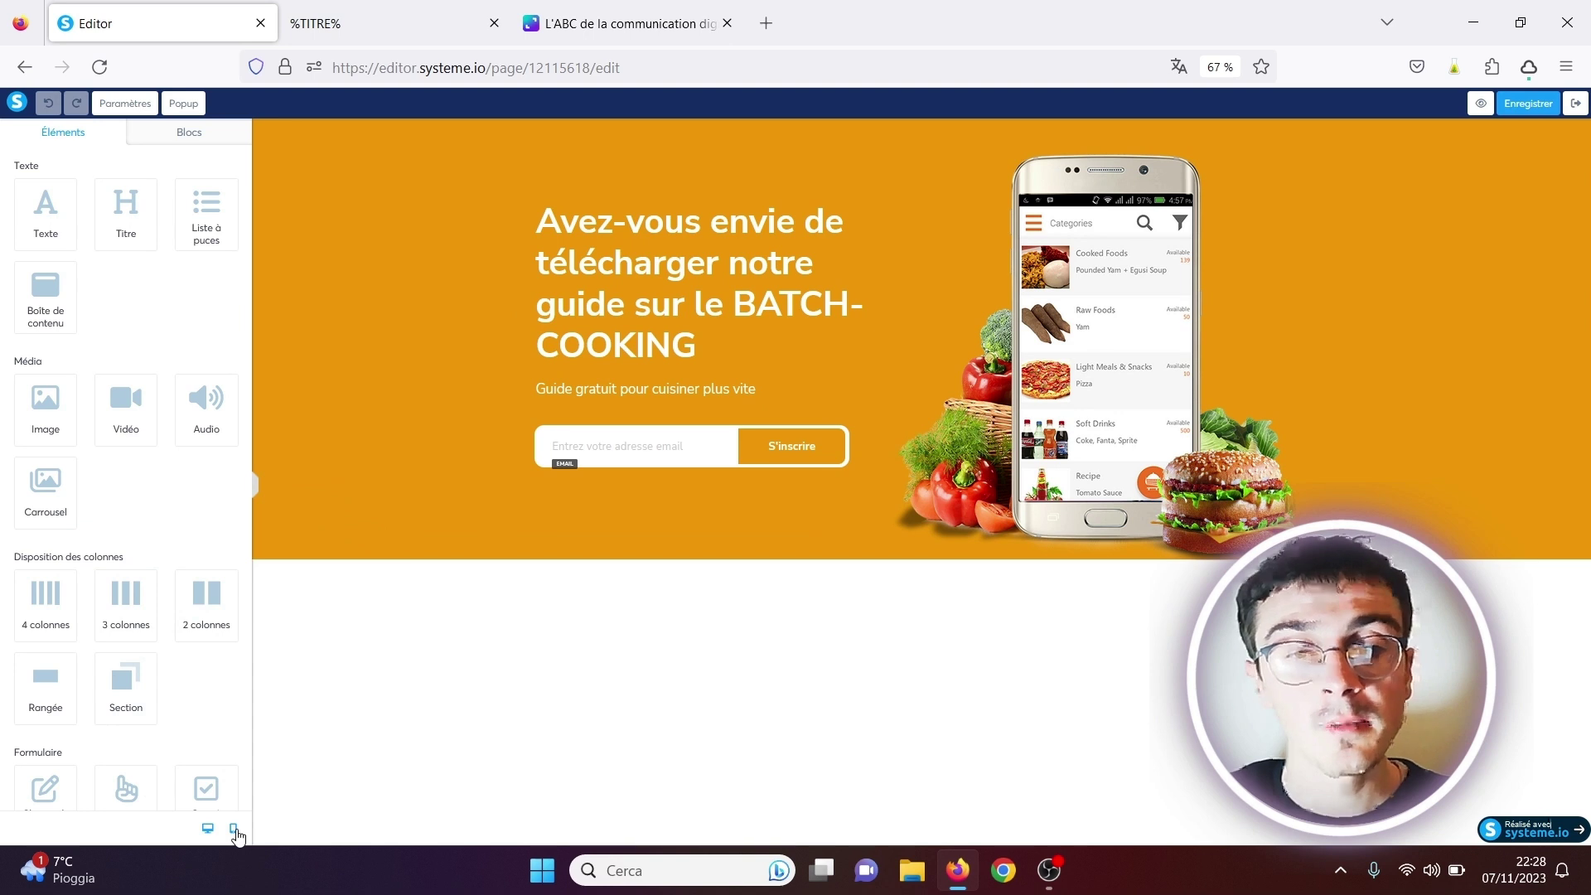
# Step: Check the capture page's mobile layout and return to the desktop layout
pyautogui.click(234, 830)
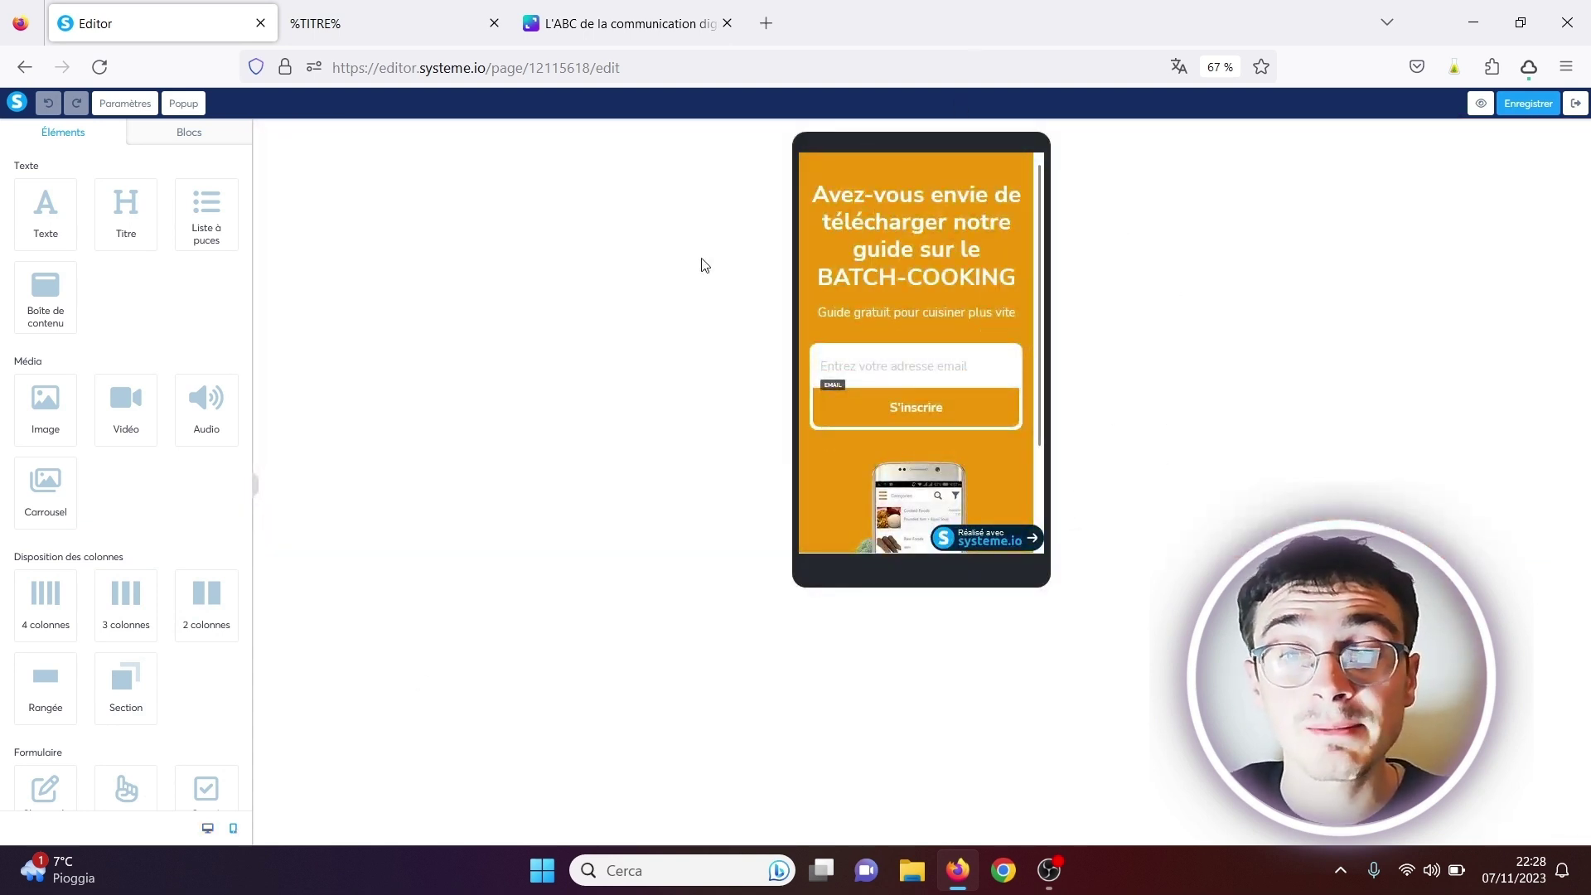
pyautogui.moveTo(1036, 246)
pyautogui.mouseDown()
pyautogui.moveTo(1023, 364)
pyautogui.moveTo(1049, 222)
pyautogui.moveTo(1032, 410)
pyautogui.moveTo(1051, 240)
pyautogui.moveTo(1050, 408)
pyautogui.moveTo(1061, 236)
pyautogui.moveTo(1041, 353)
pyautogui.moveTo(1051, 255)
pyautogui.mouseUp()
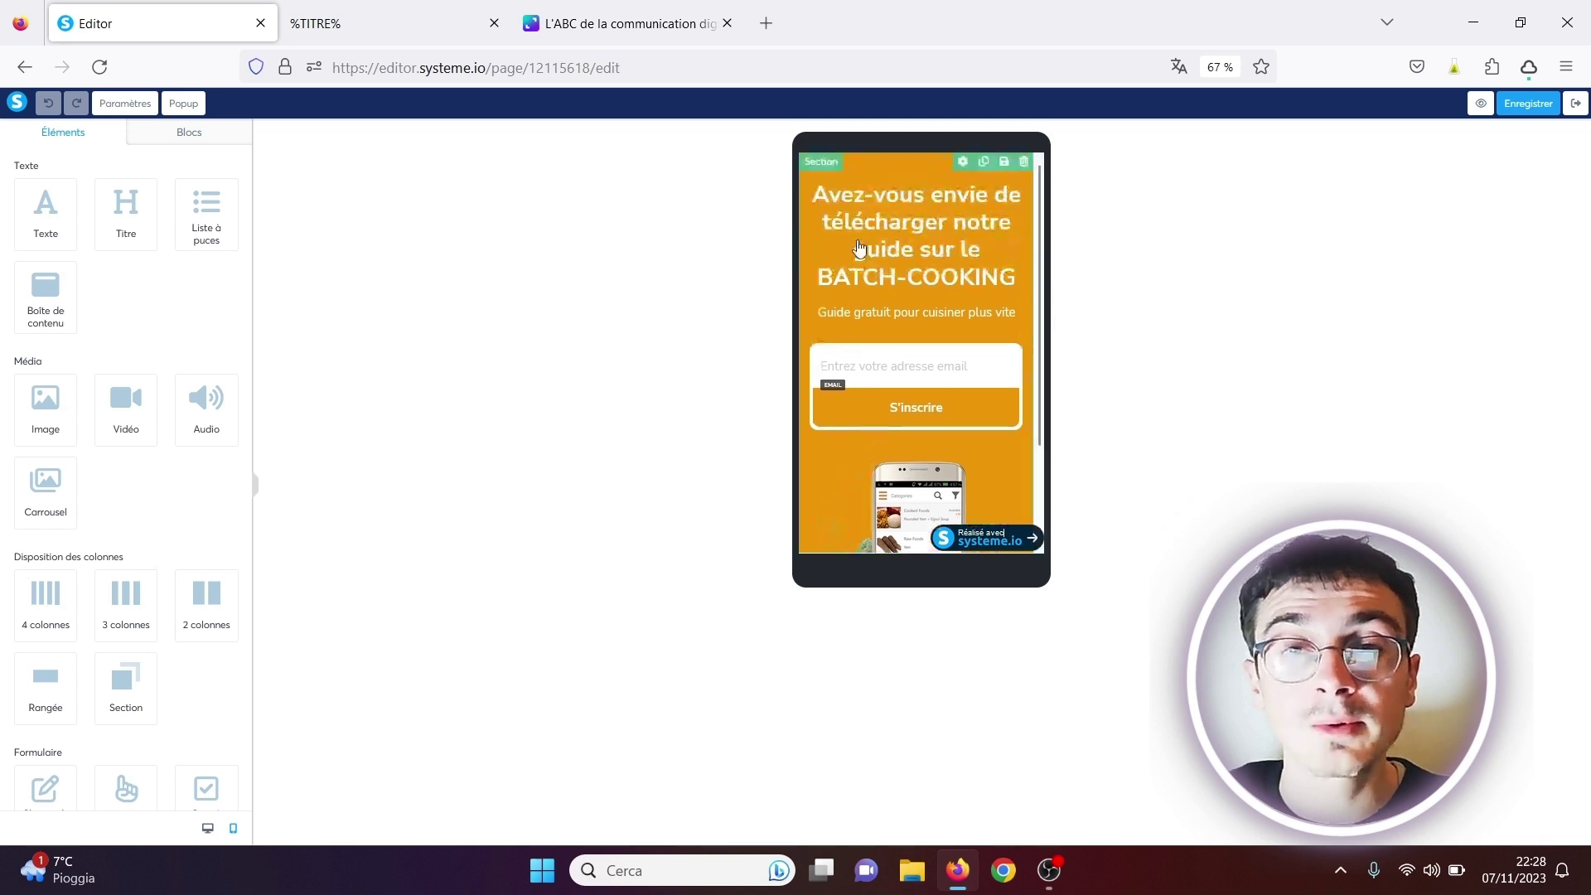
pyautogui.click(208, 828)
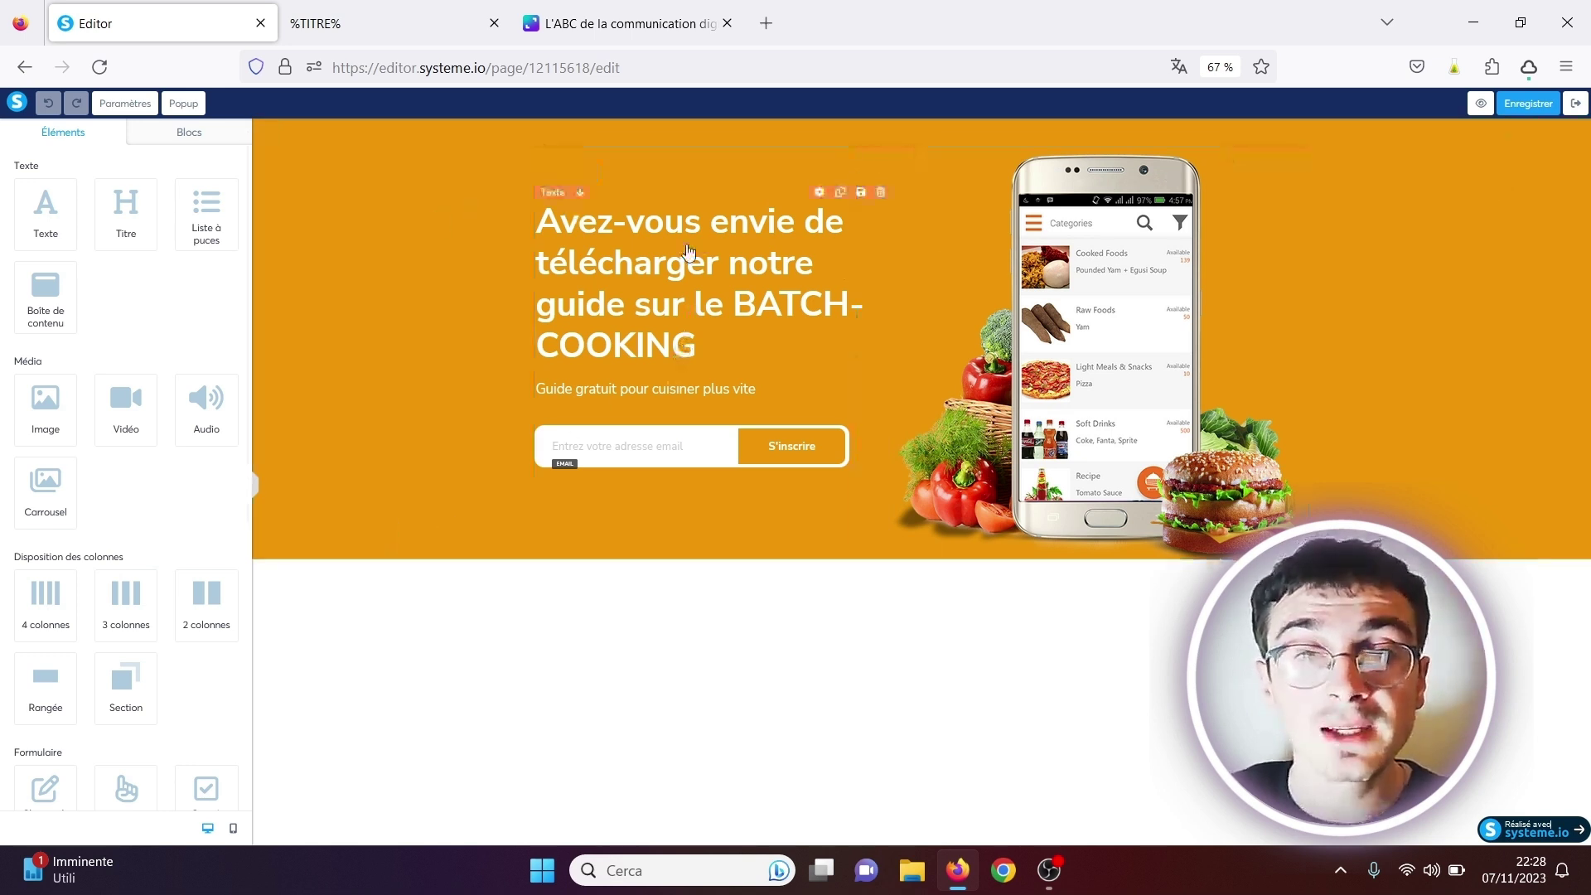
# Step: Recolour the words "BATCH-COOKING" in the hero headline to dark red, C13636
pyautogui.click(697, 335)
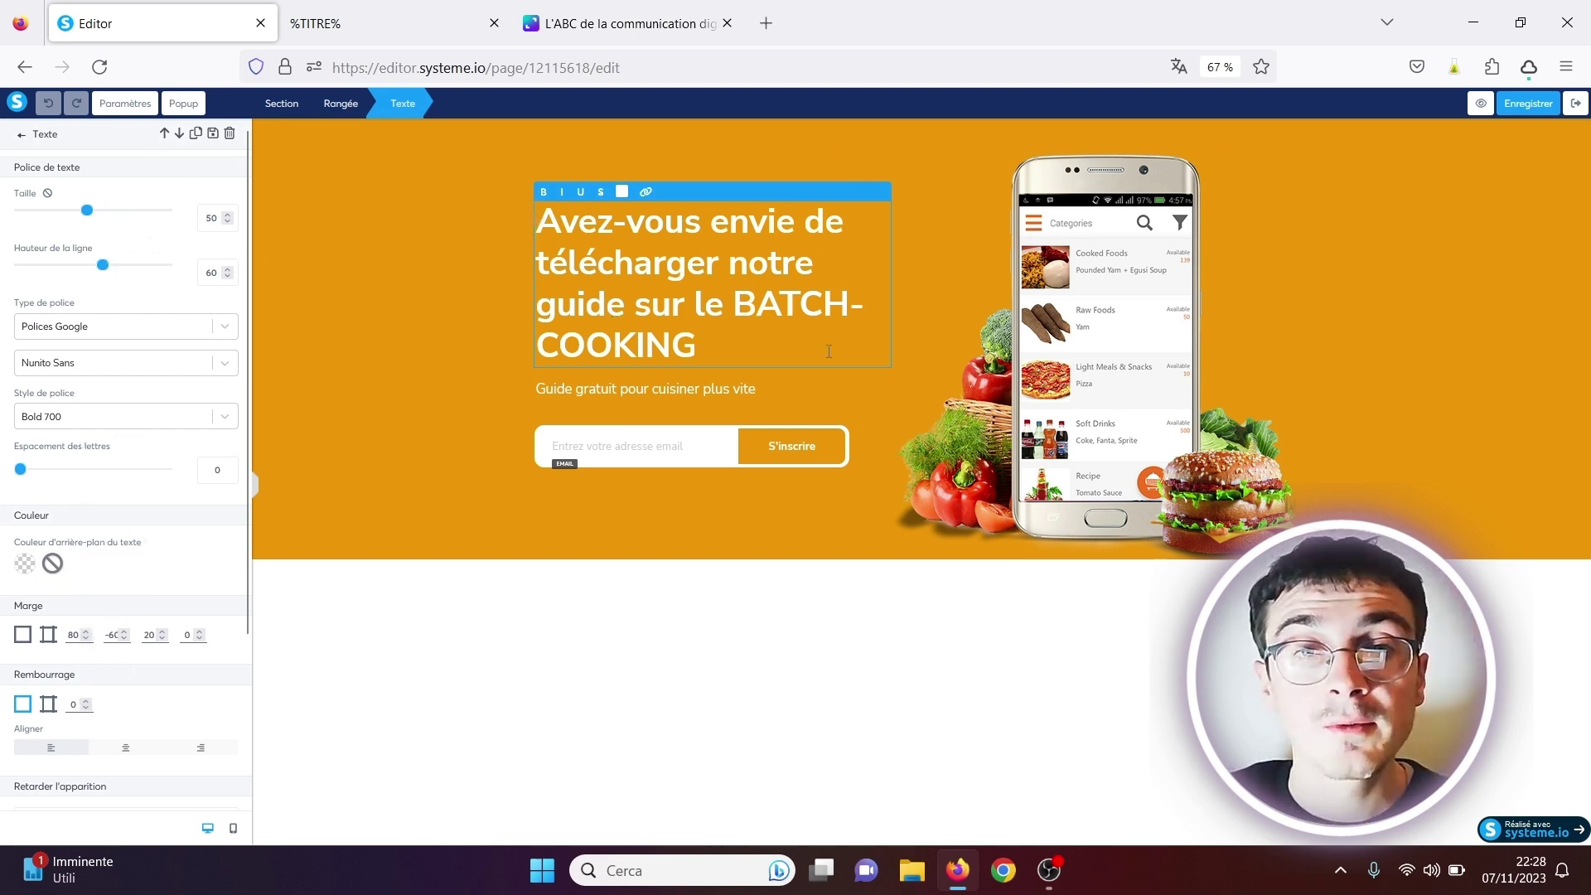
pyautogui.moveTo(725, 330); pyautogui.dragTo(732, 303)
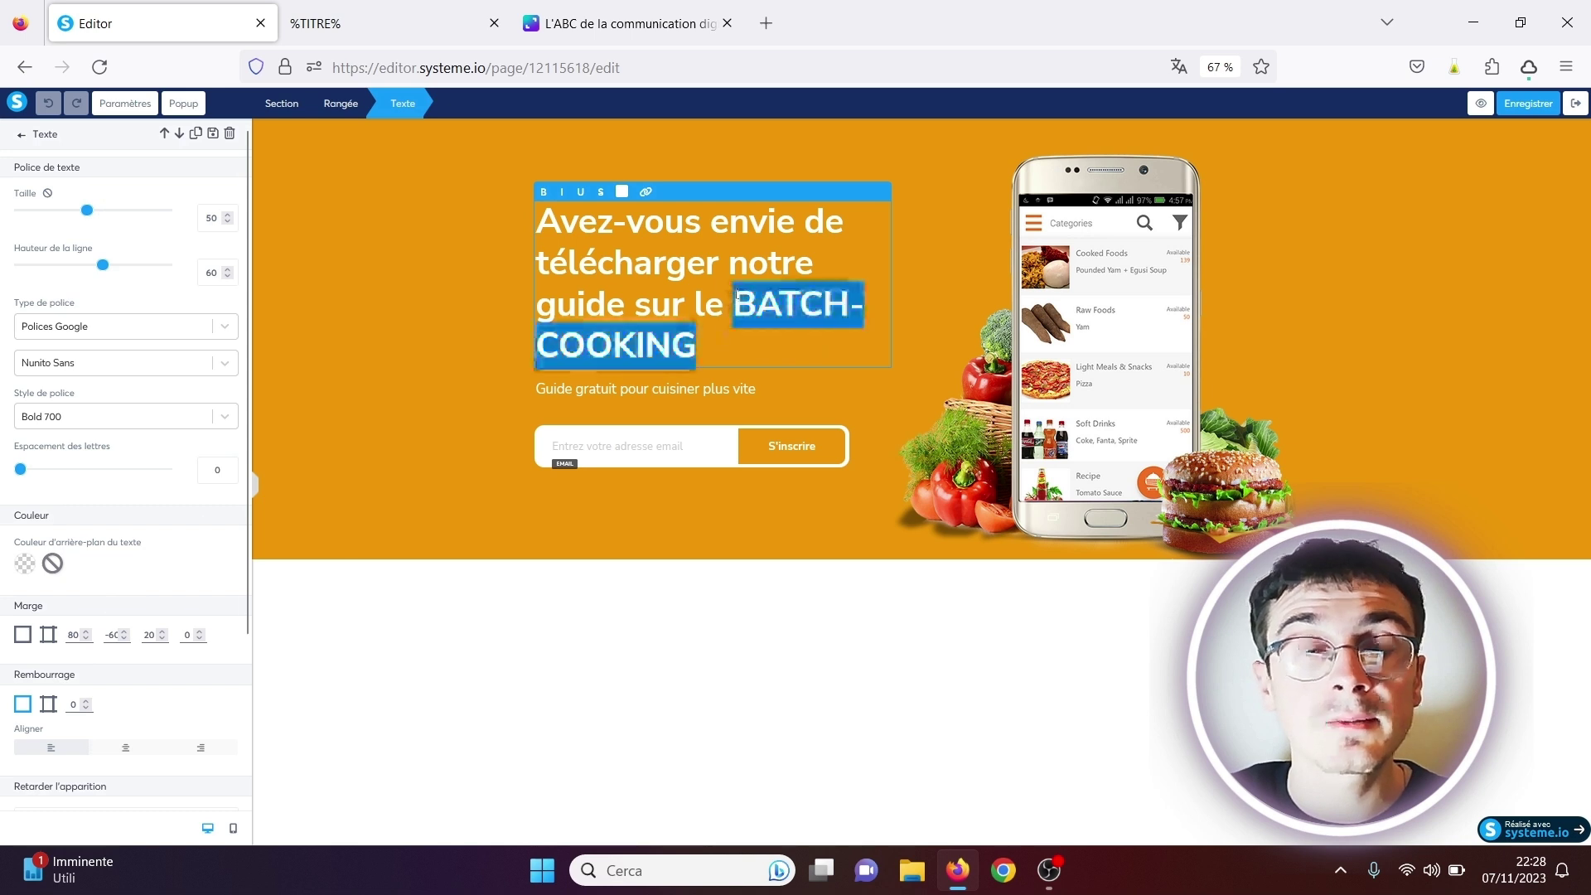
pyautogui.click(622, 192)
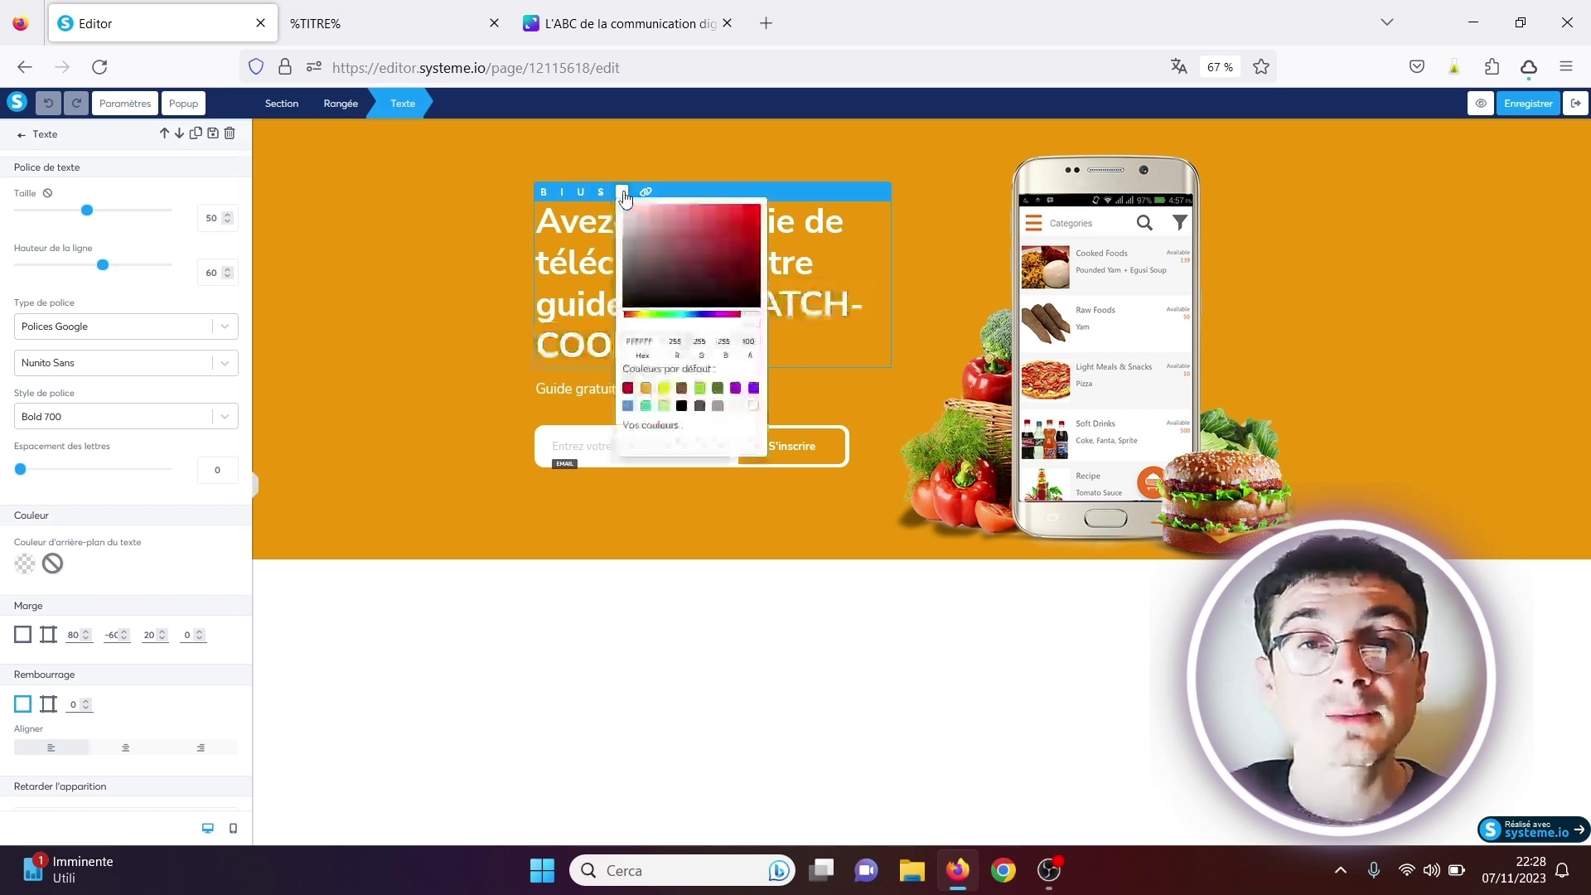
pyautogui.click(722, 230)
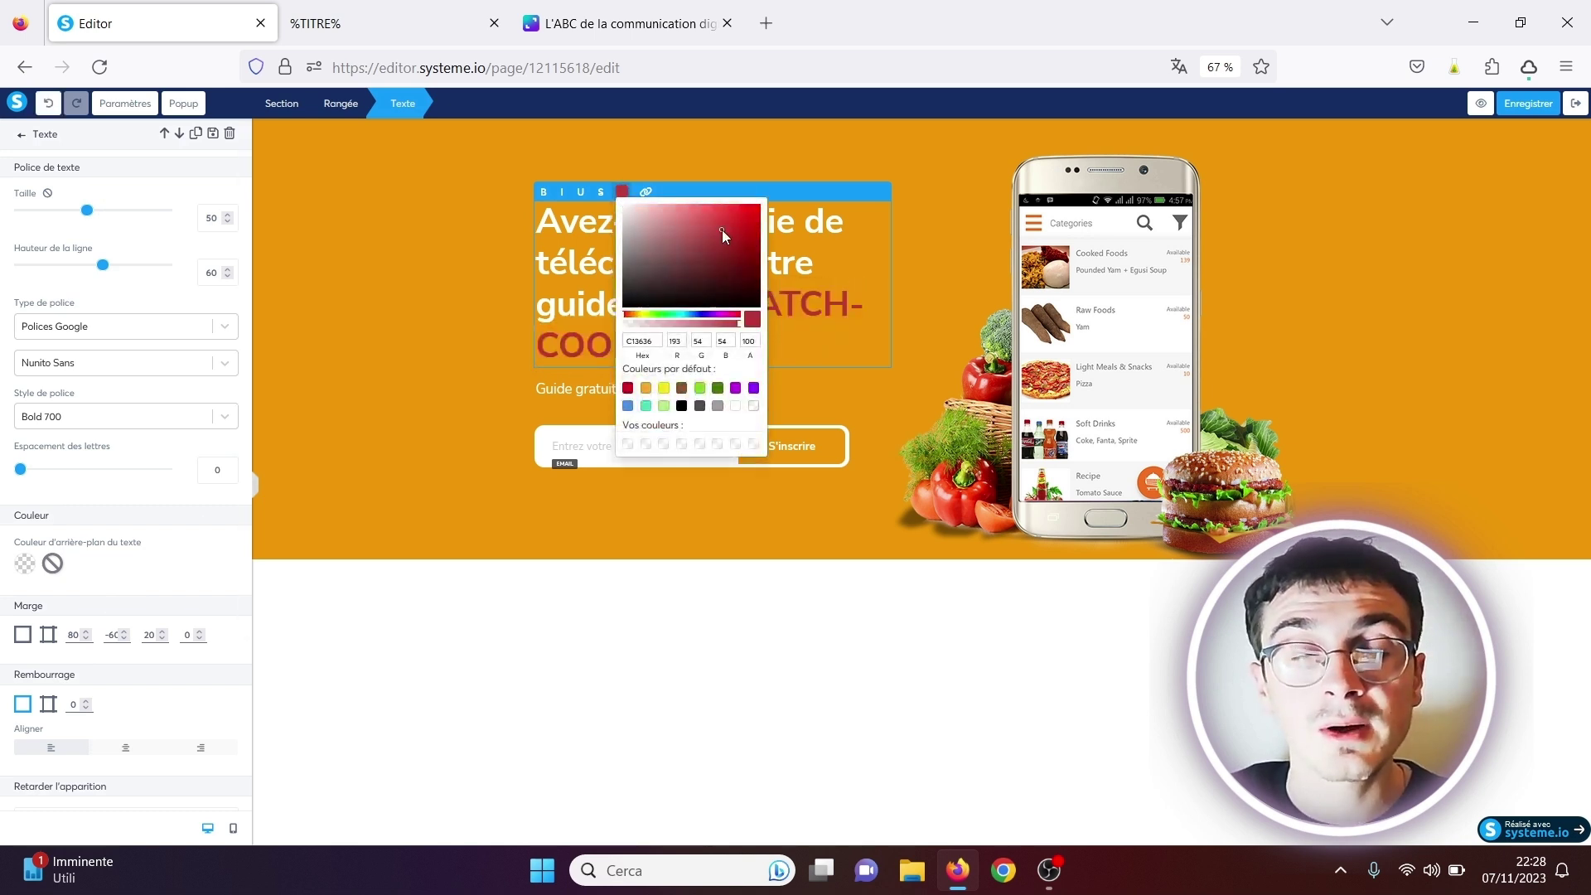
pyautogui.click(847, 337)
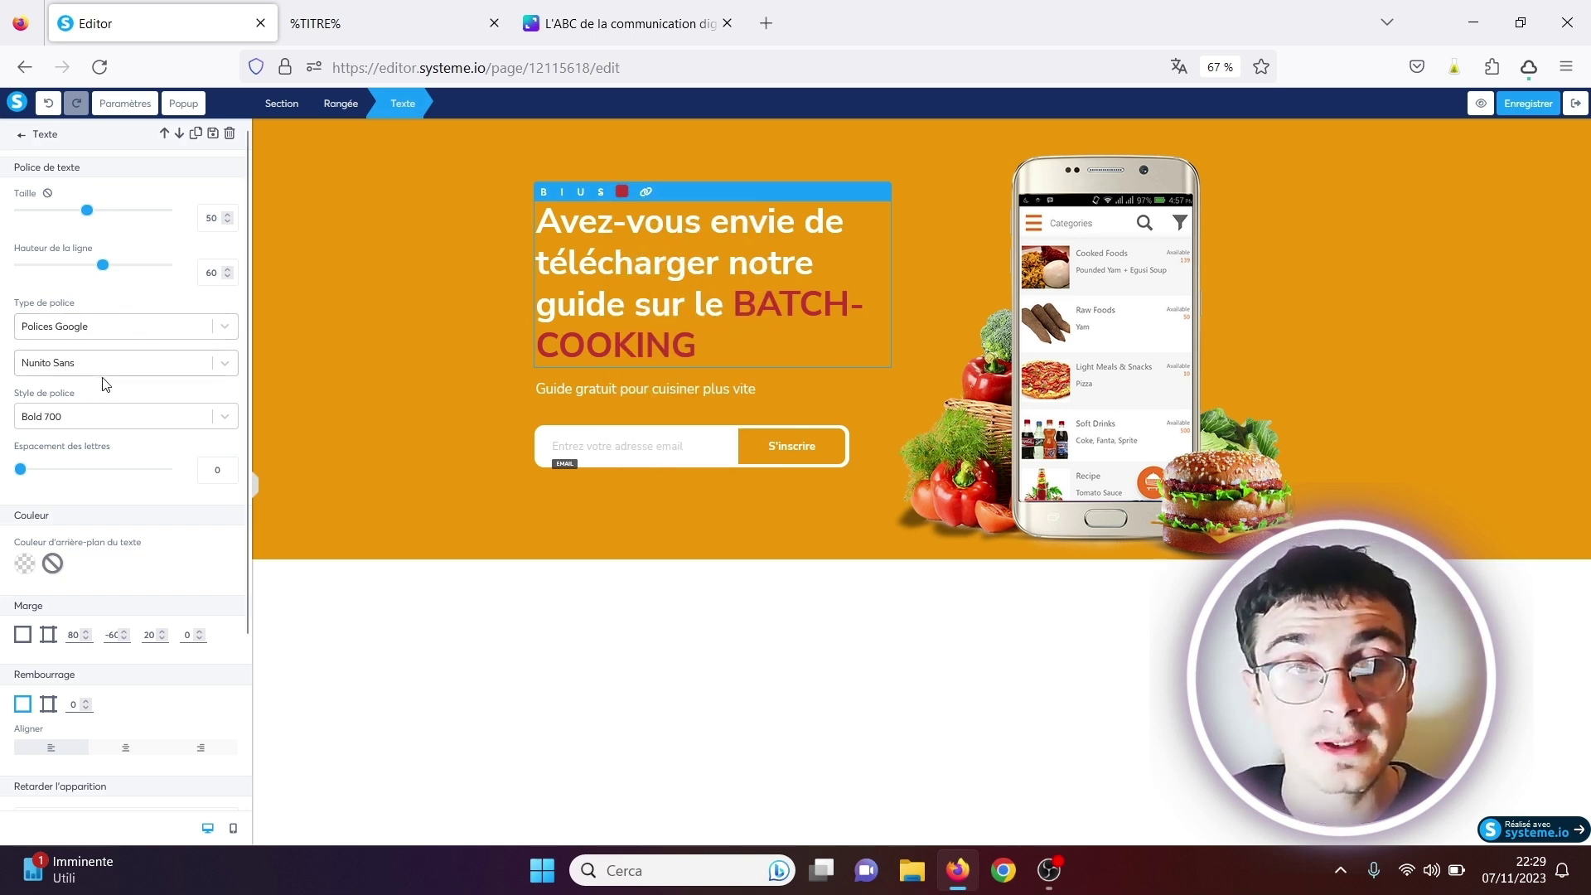
# Step: Slightly enlarge the hero headline text and tighten its line height, and try undoing the last edits
pyautogui.moveTo(91, 218); pyautogui.dragTo(79, 265)
pyautogui.click(539, 637)
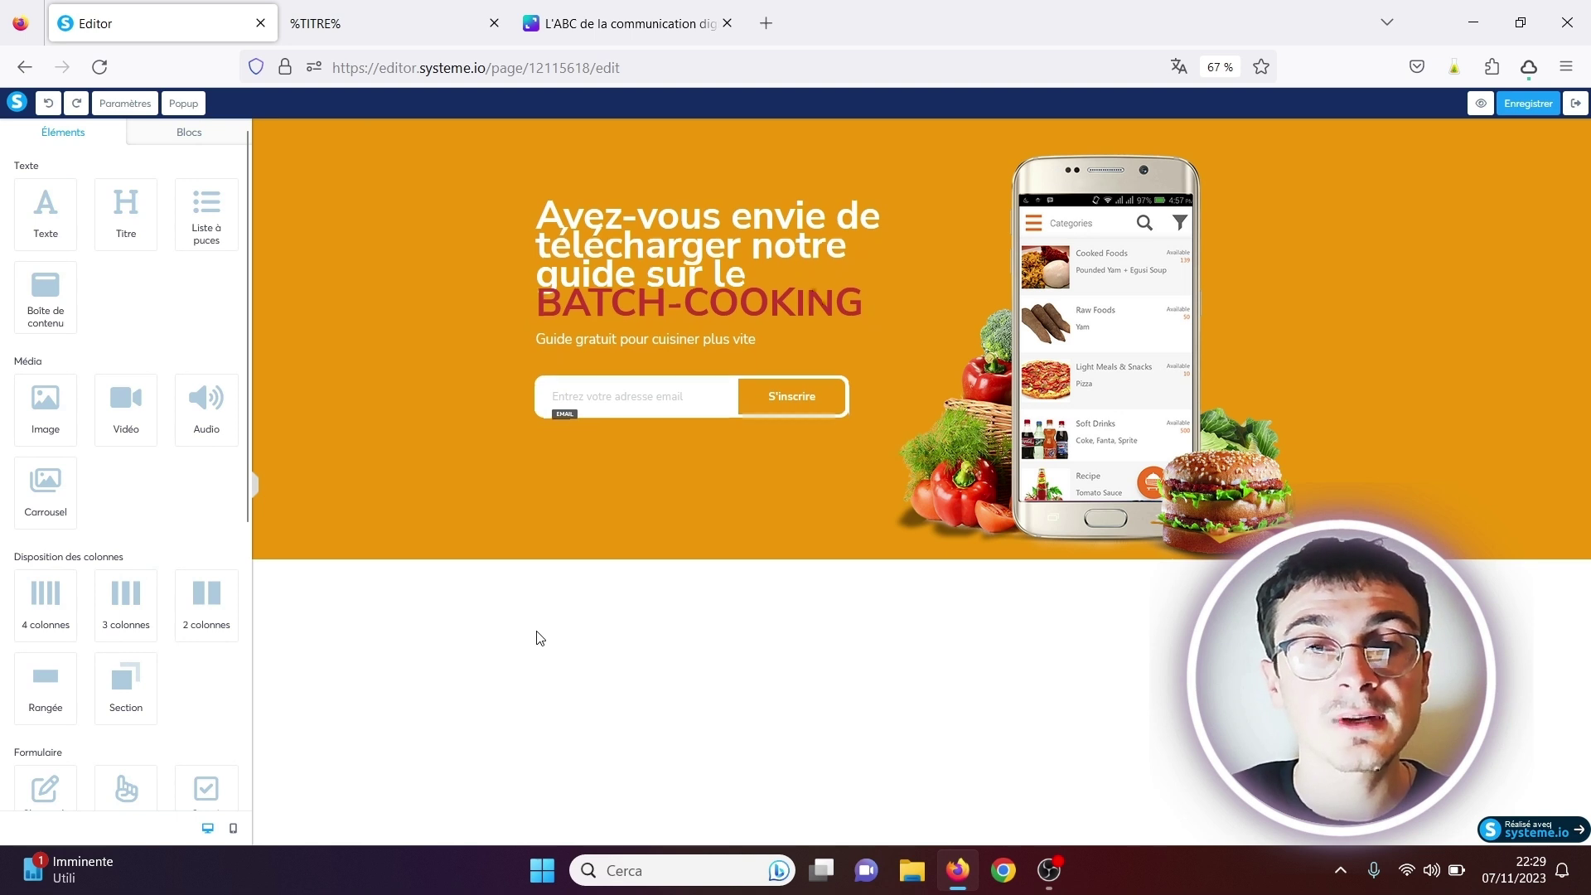
pyautogui.hotkey('ctrl', 'z')
pyautogui.hotkey('ctrl', 'z')
pyautogui.hotkey('ctrl', 'z')
pyautogui.hotkey('ctrl', 'z')
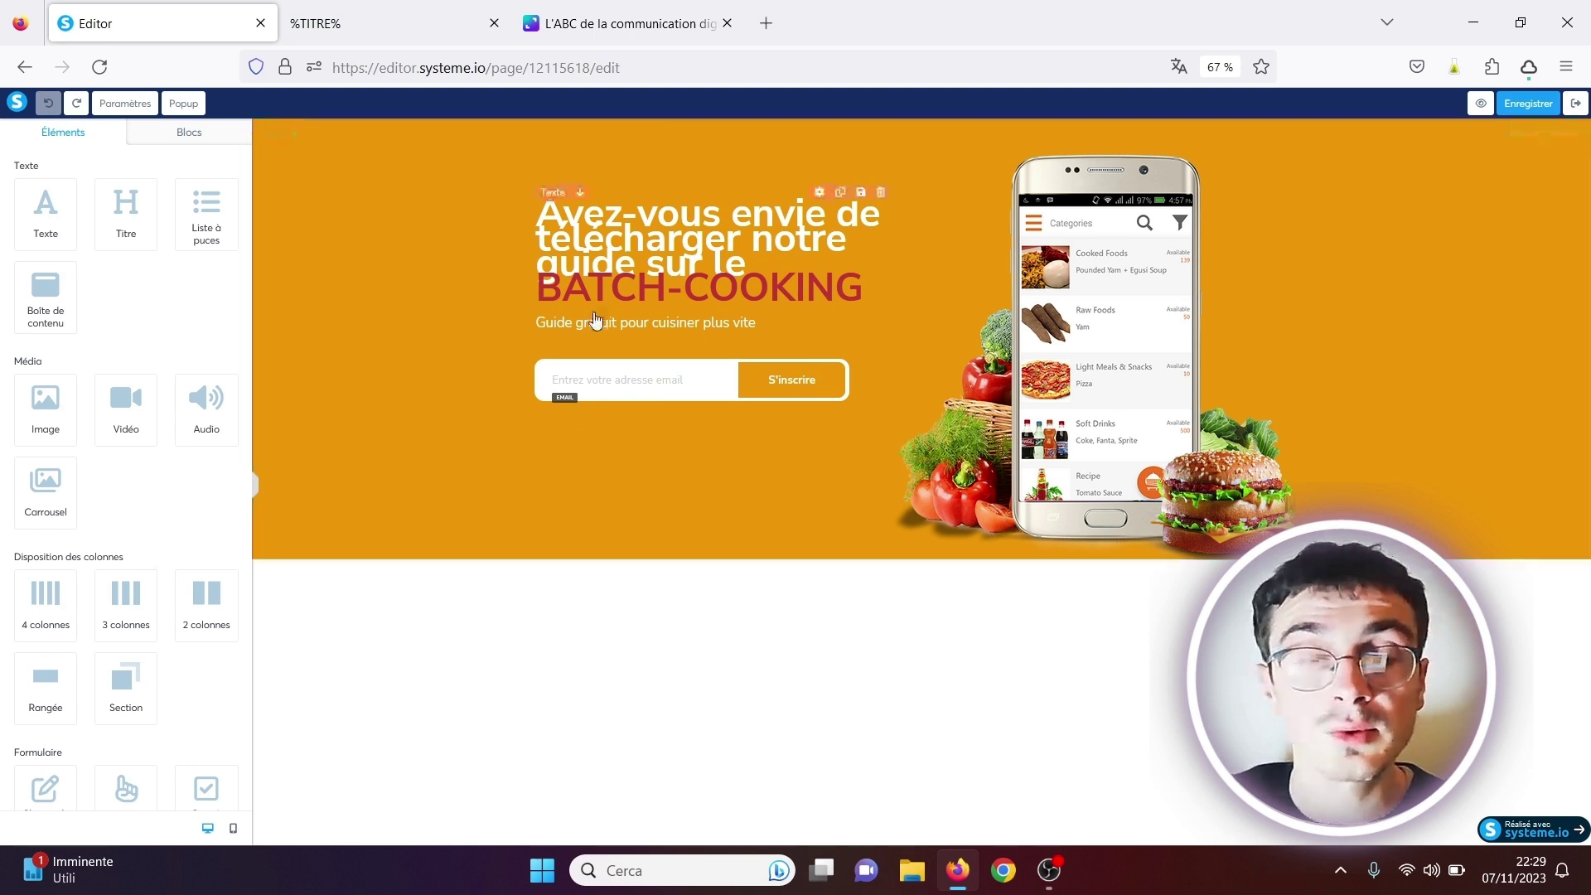
# Step: Exit the page editor to the tunnel settings, saving the unsaved page changes on the way out
pyautogui.click(1579, 111)
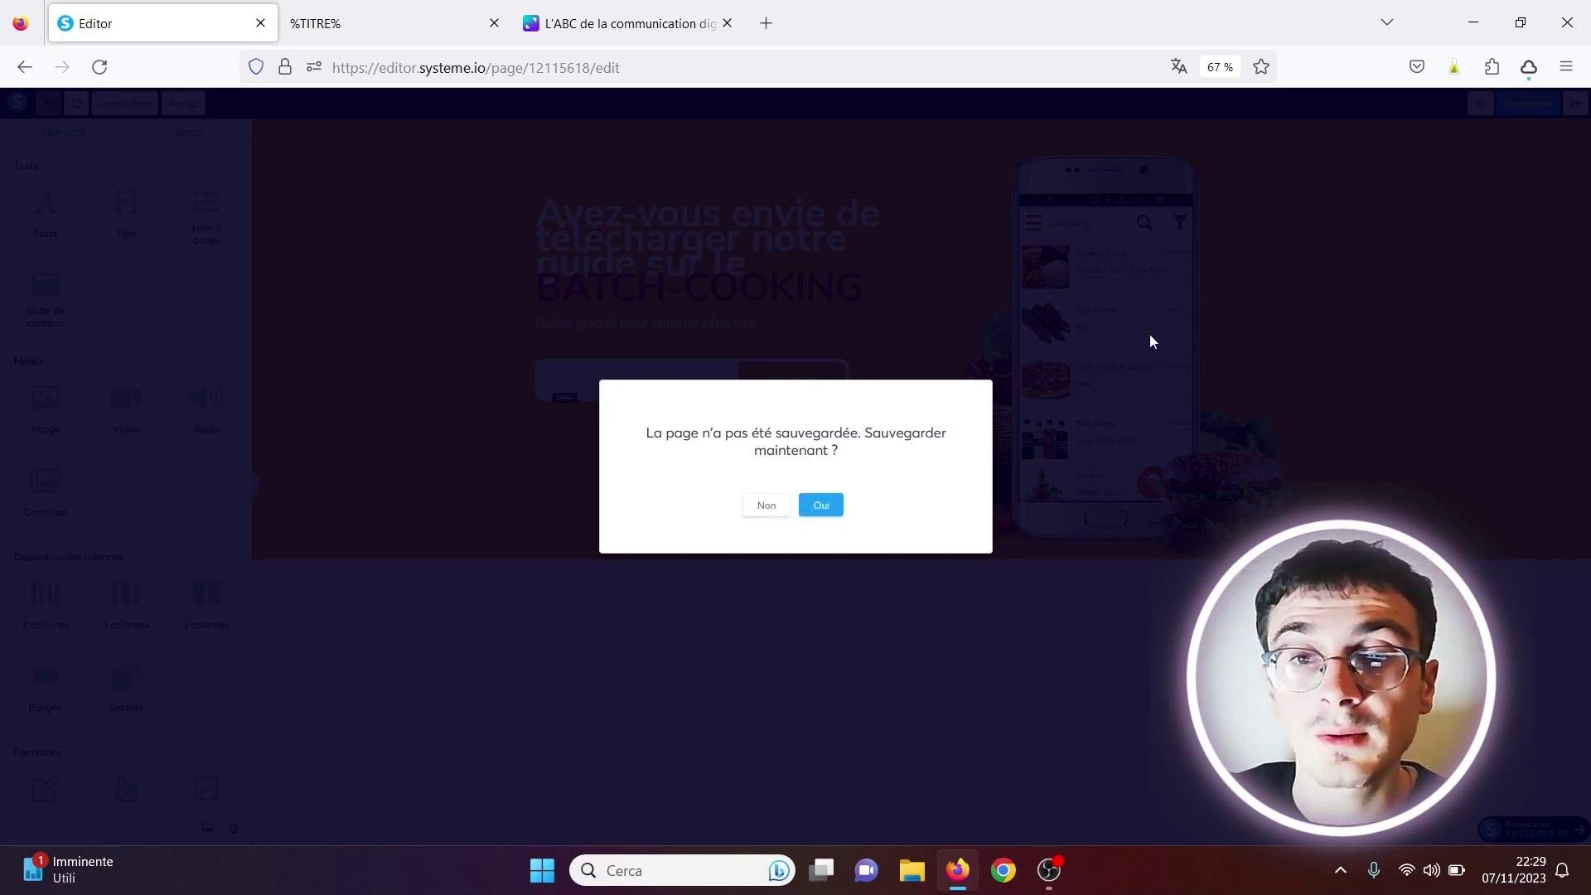
pyautogui.click(768, 505)
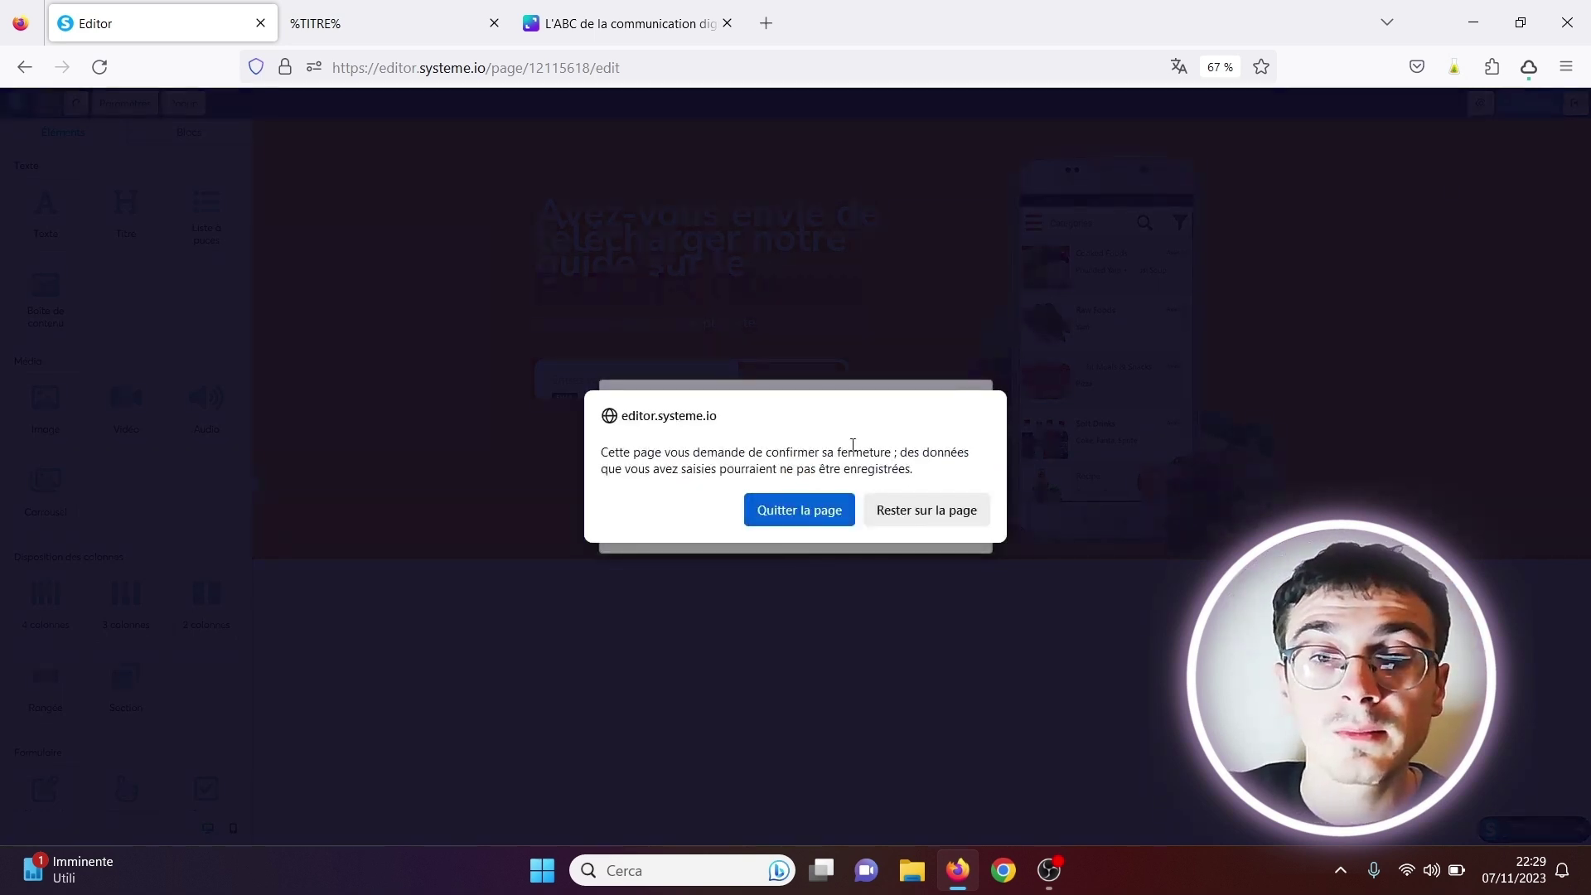
pyautogui.click(924, 510)
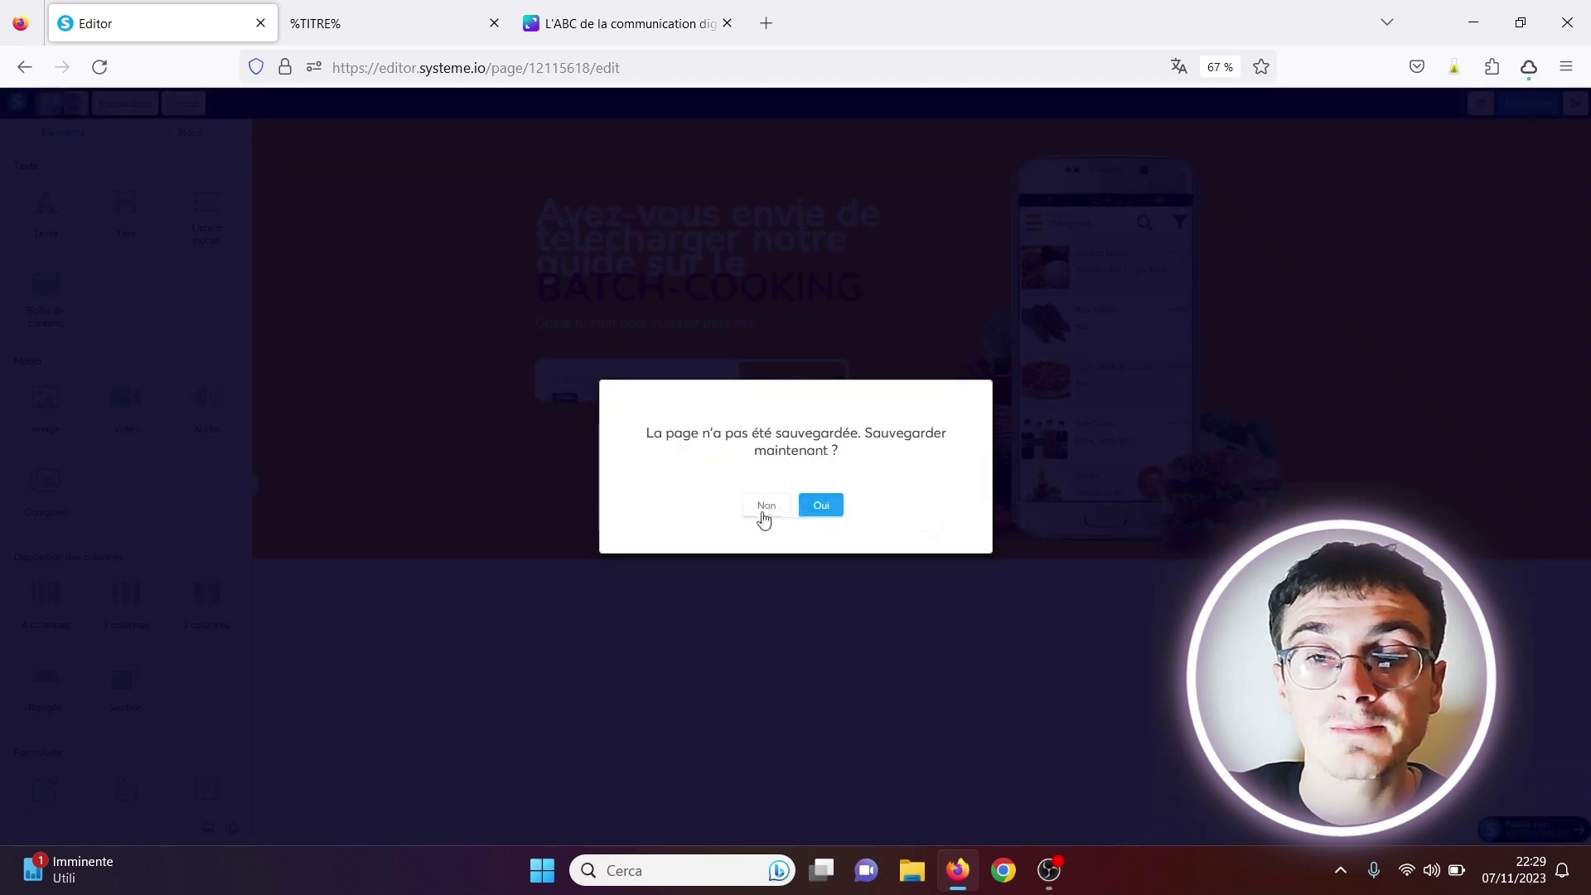
pyautogui.click(821, 507)
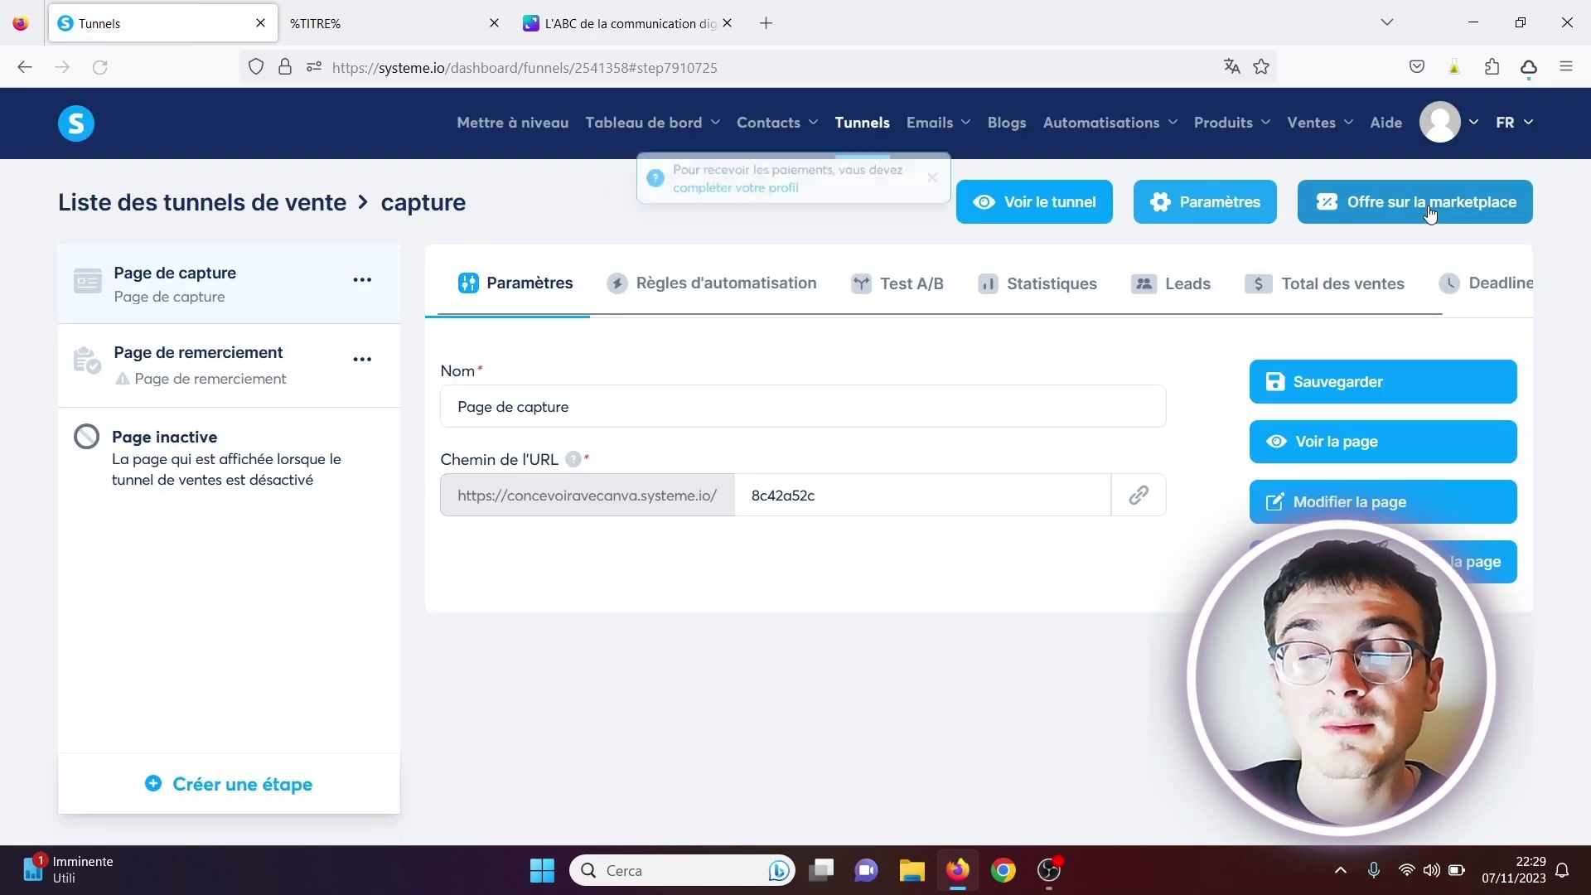
# Step: View the live capture page, close it, and reopen the Page de capture for editing
pyautogui.click(1353, 451)
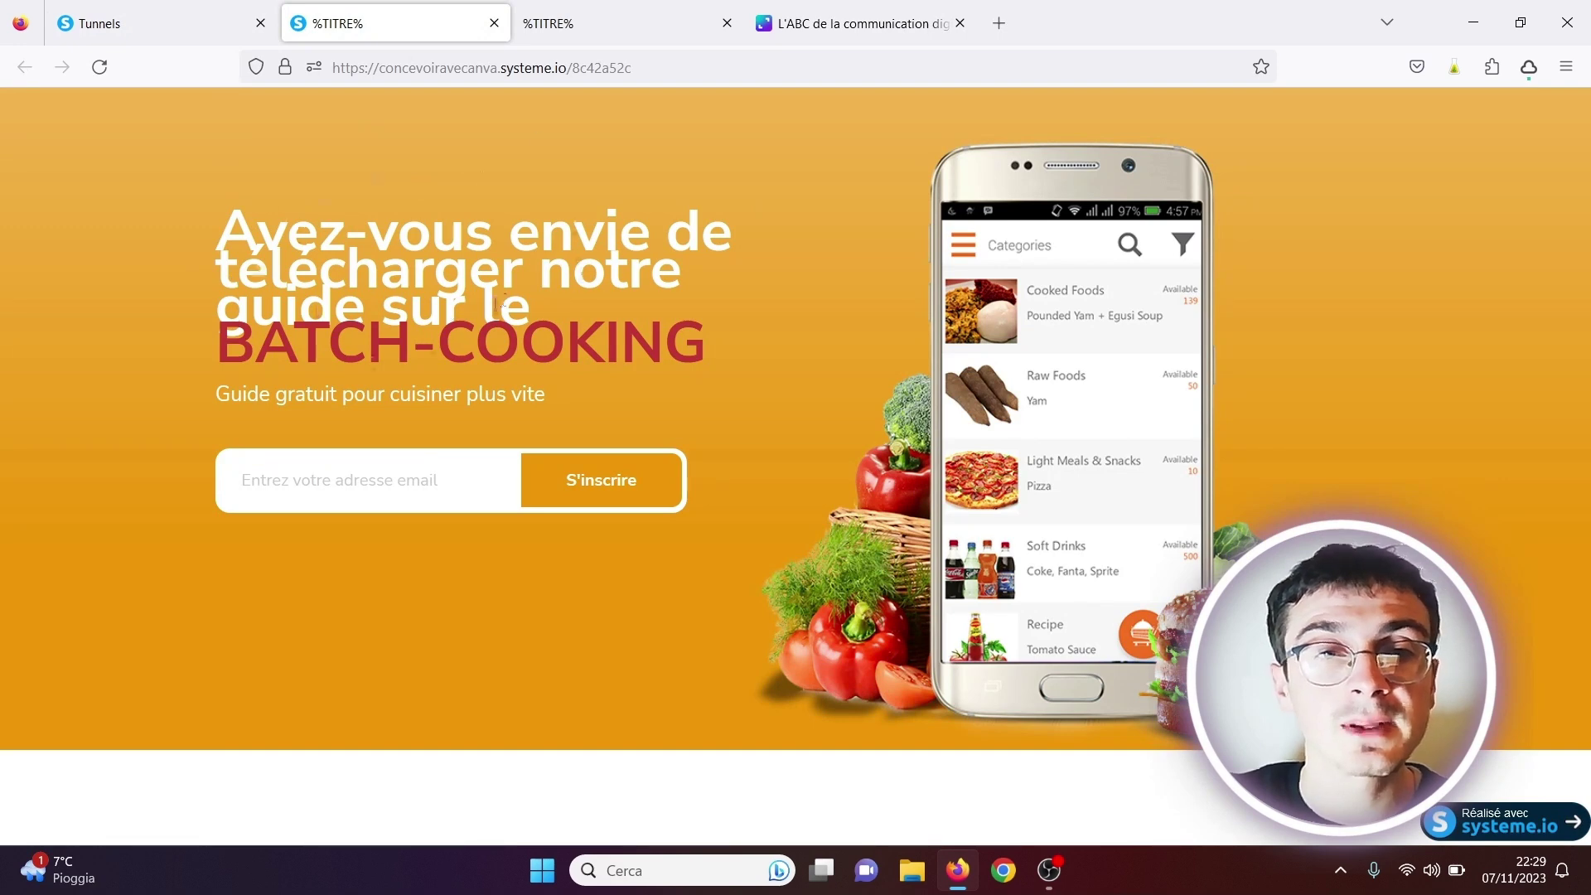
pyautogui.click(495, 24)
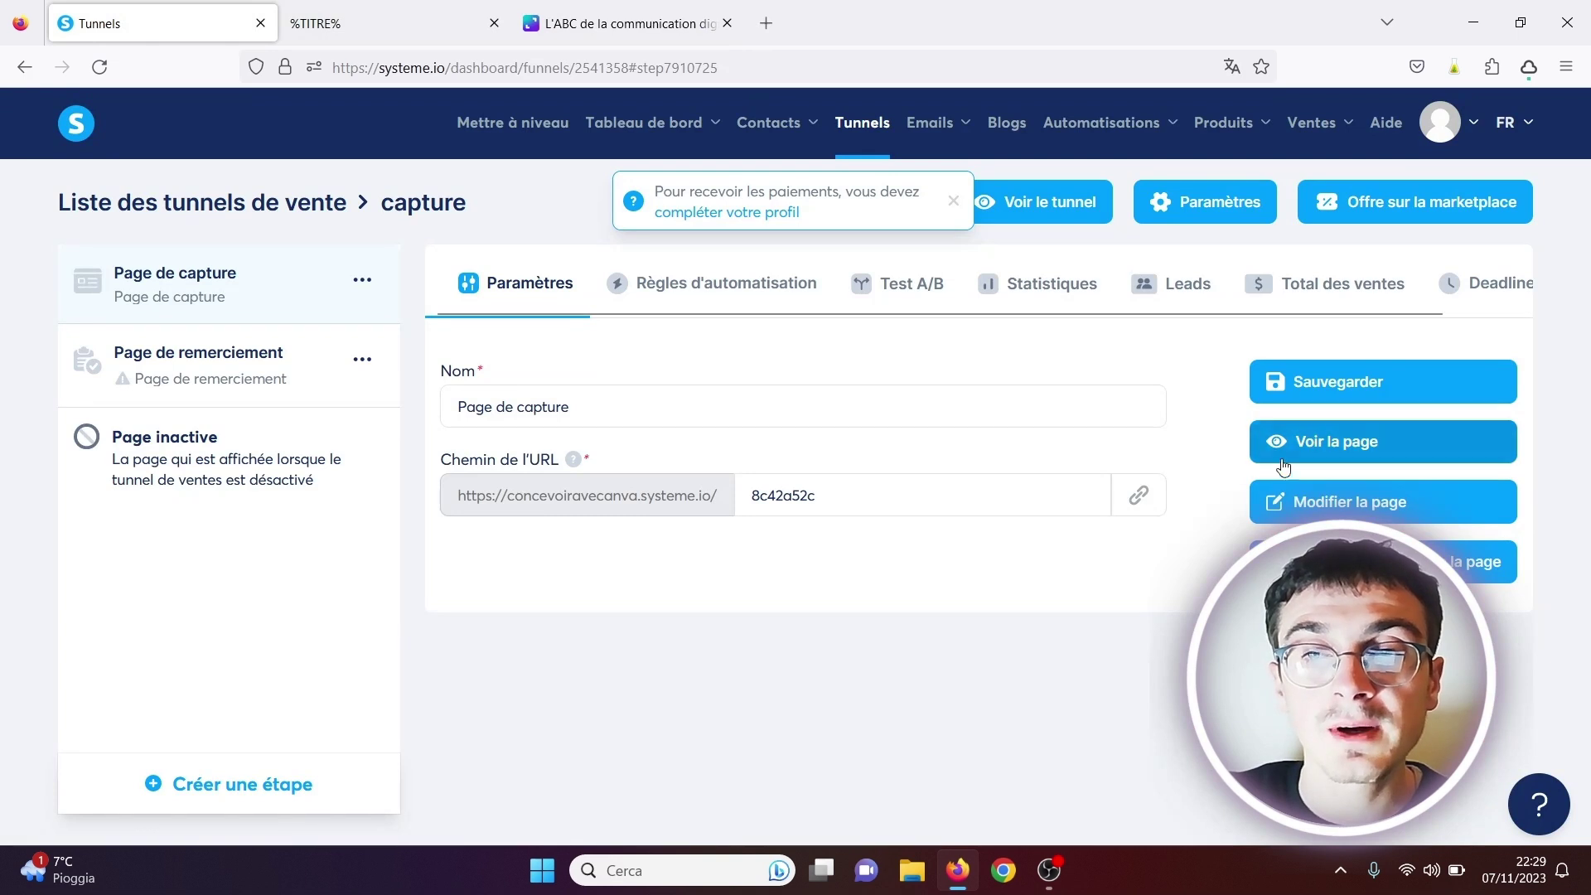
pyautogui.click(1303, 502)
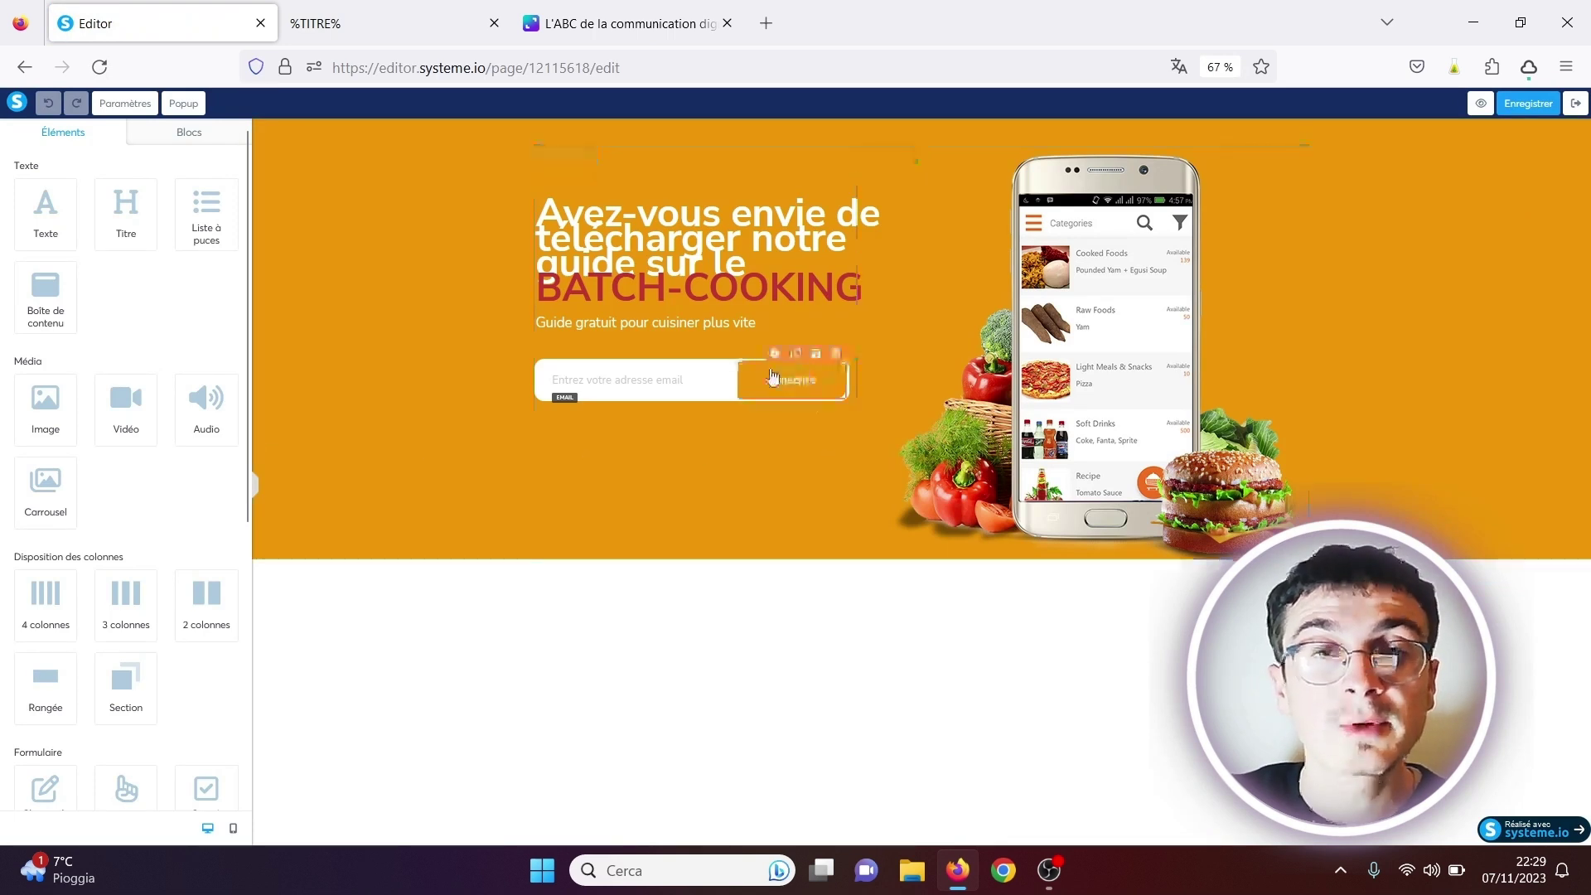
# Step: Examine the settings of the email field and the S'inscrire button, including its form action and redirect URL
pyautogui.click(675, 381)
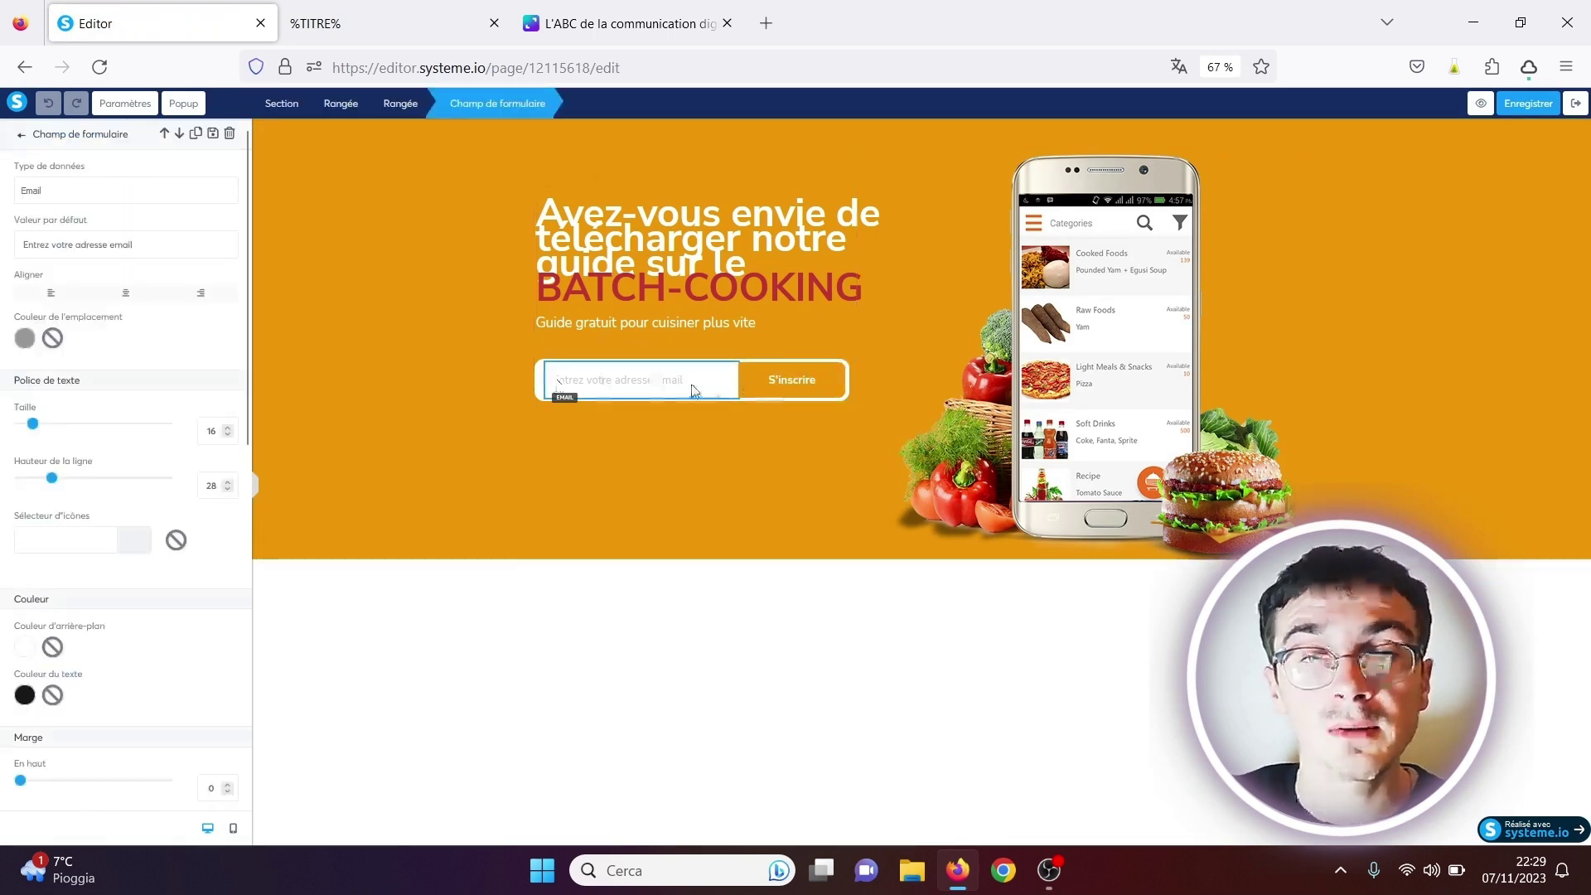
pyautogui.click(784, 381)
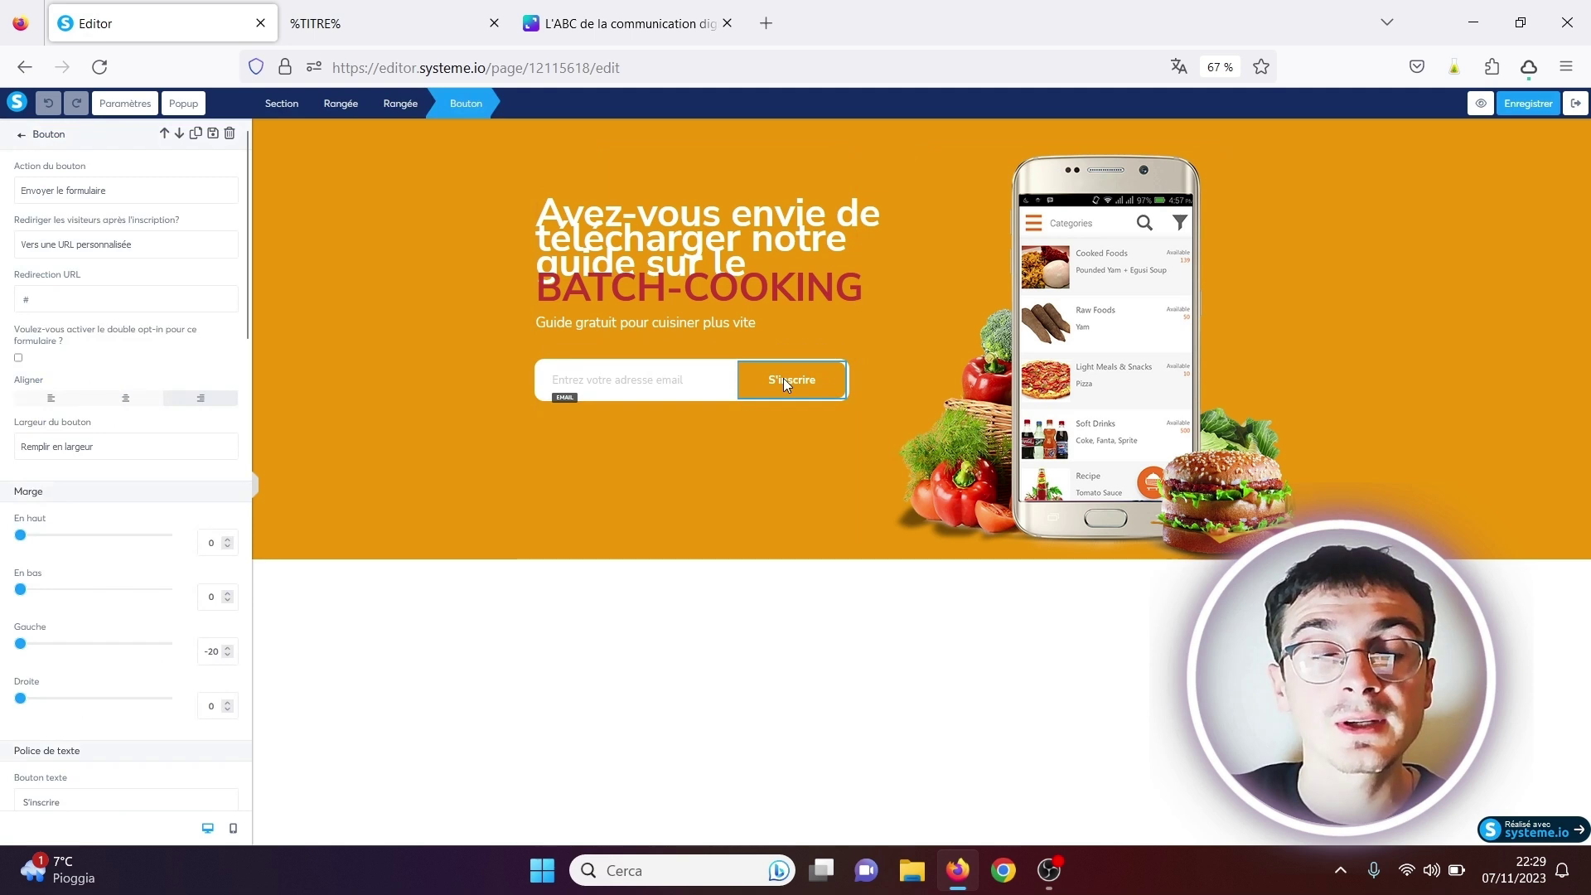
pyautogui.press('Escape')
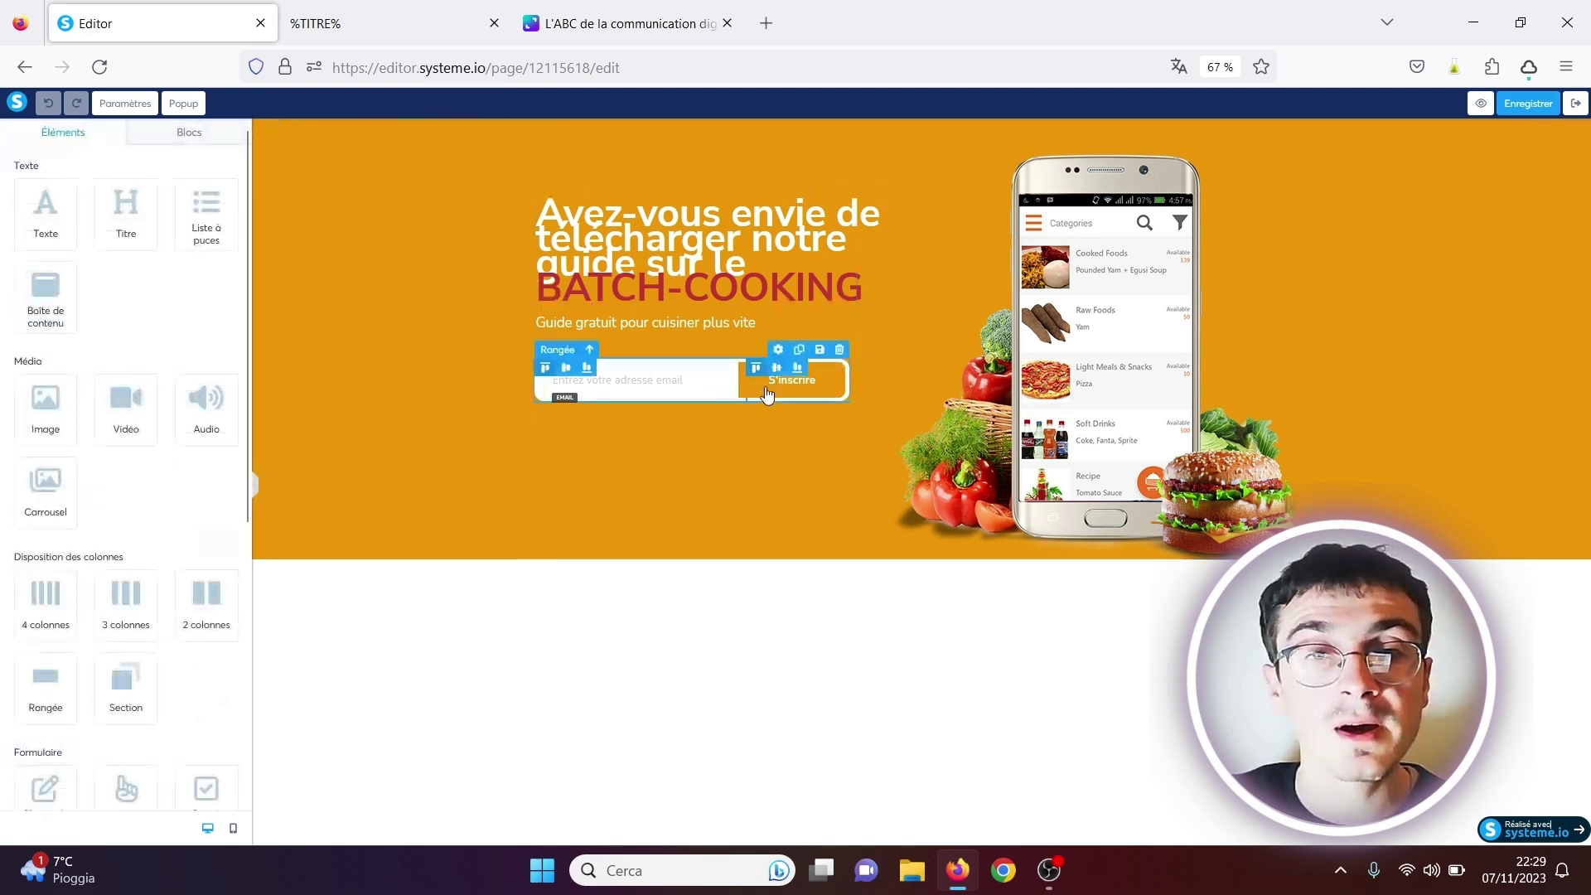
pyautogui.click(770, 388)
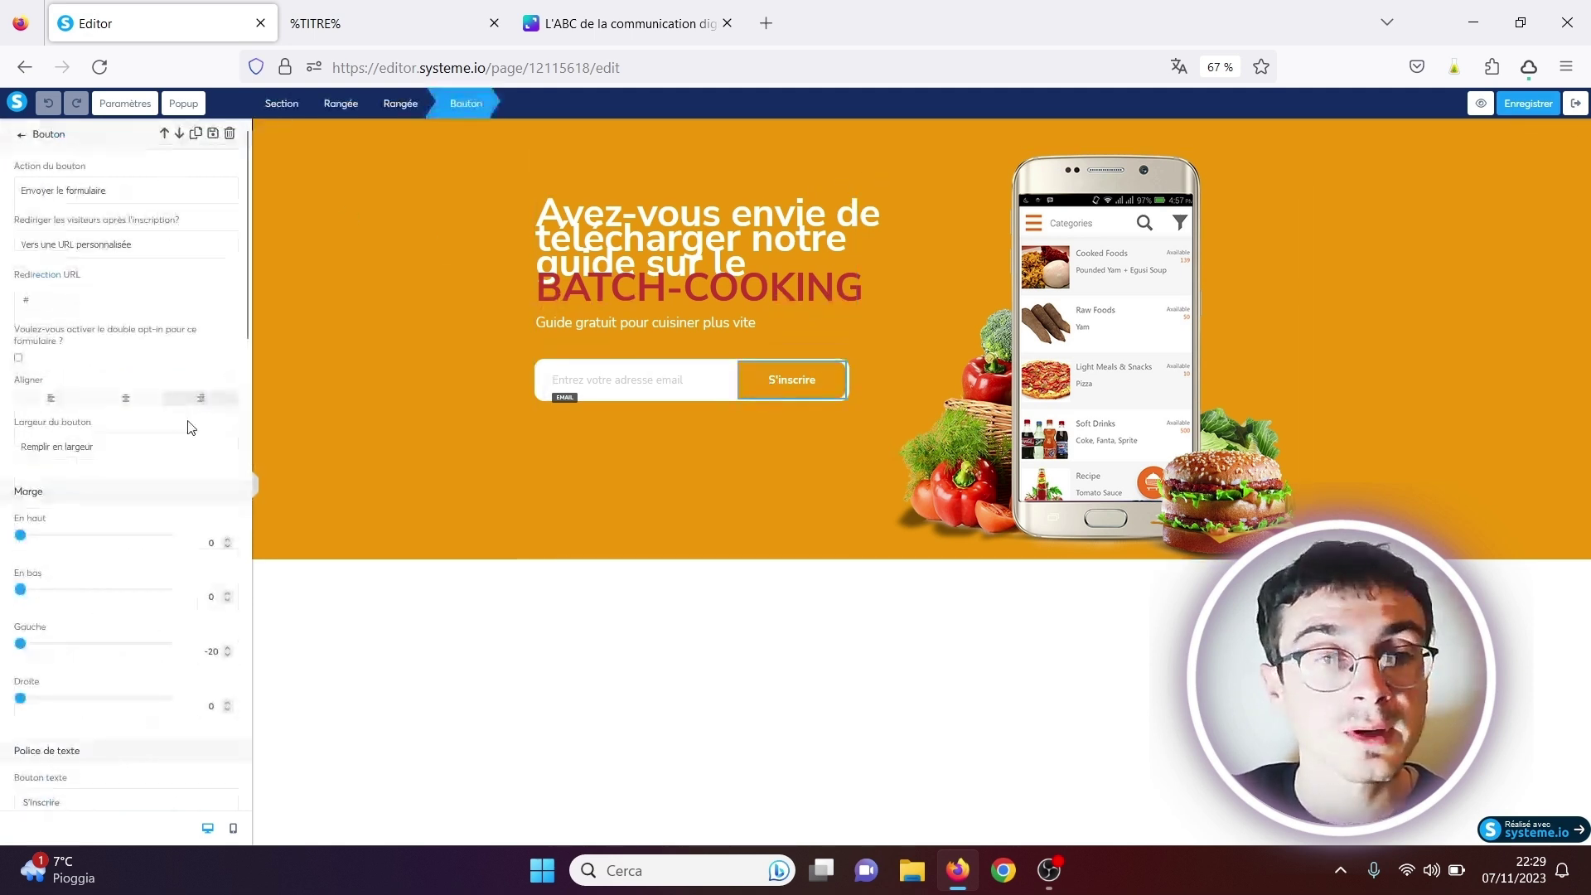
pyautogui.moveTo(247, 313); pyautogui.dragTo(234, 178)
pyautogui.click(802, 374)
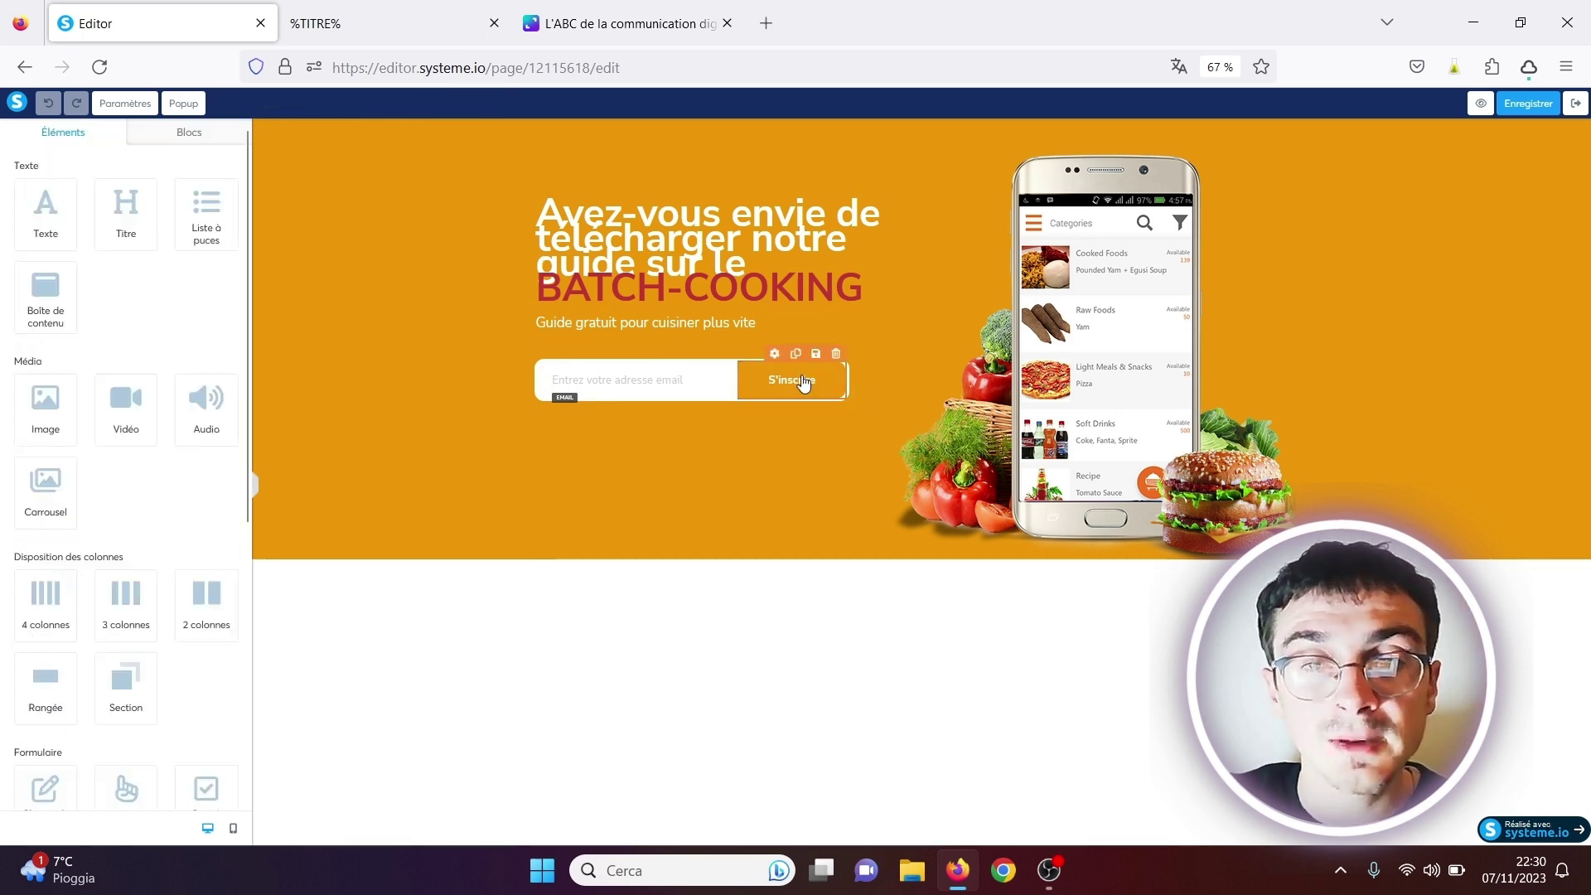
pyautogui.click(776, 358)
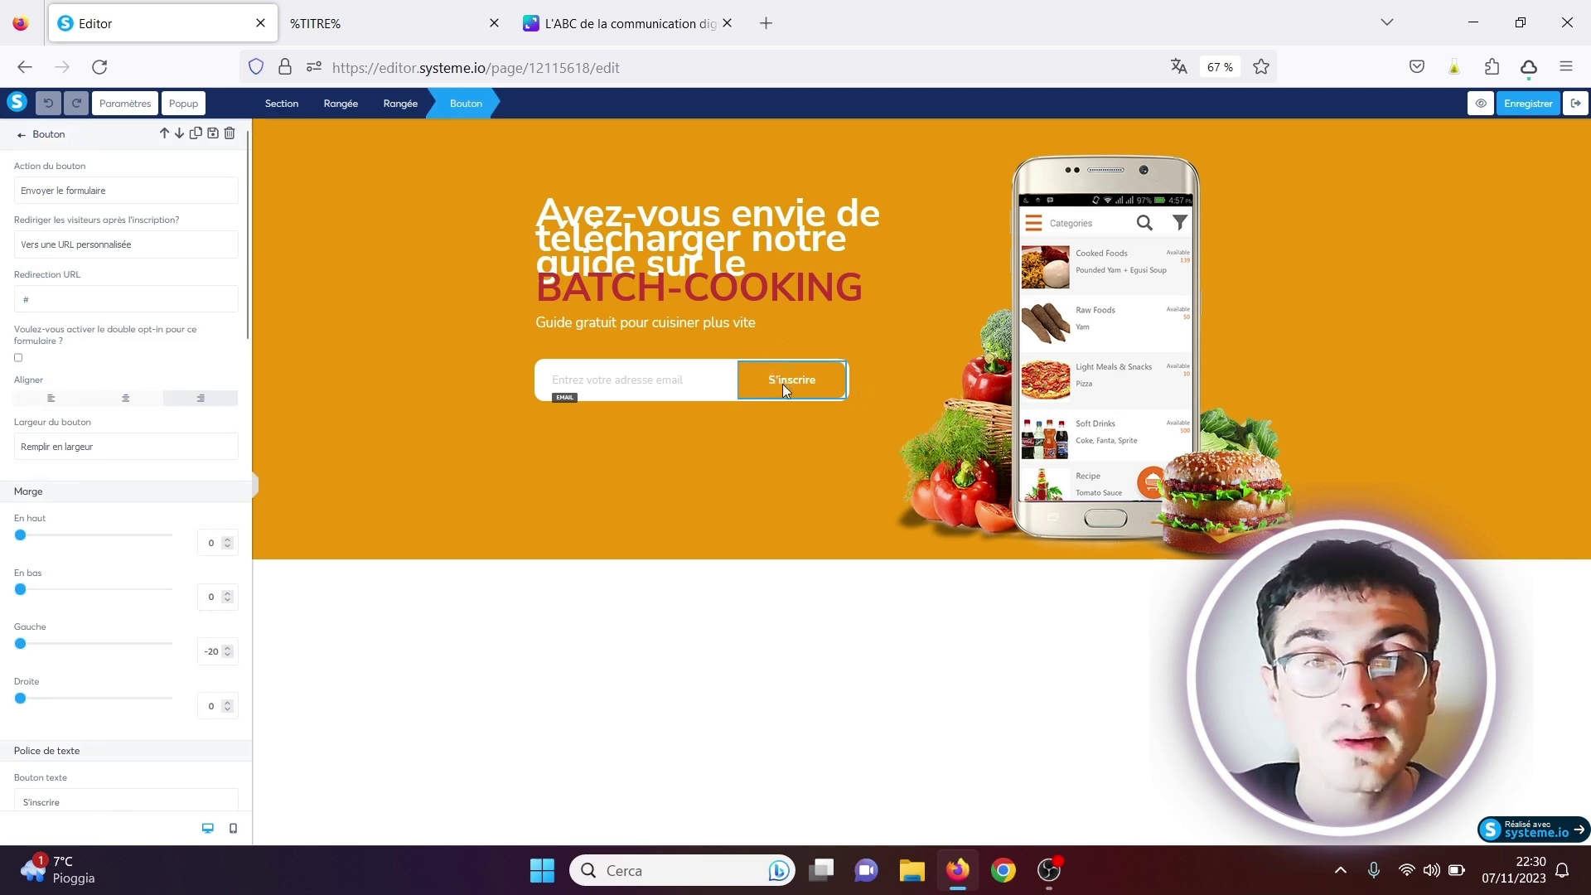
pyautogui.click(782, 384)
pyautogui.click(773, 360)
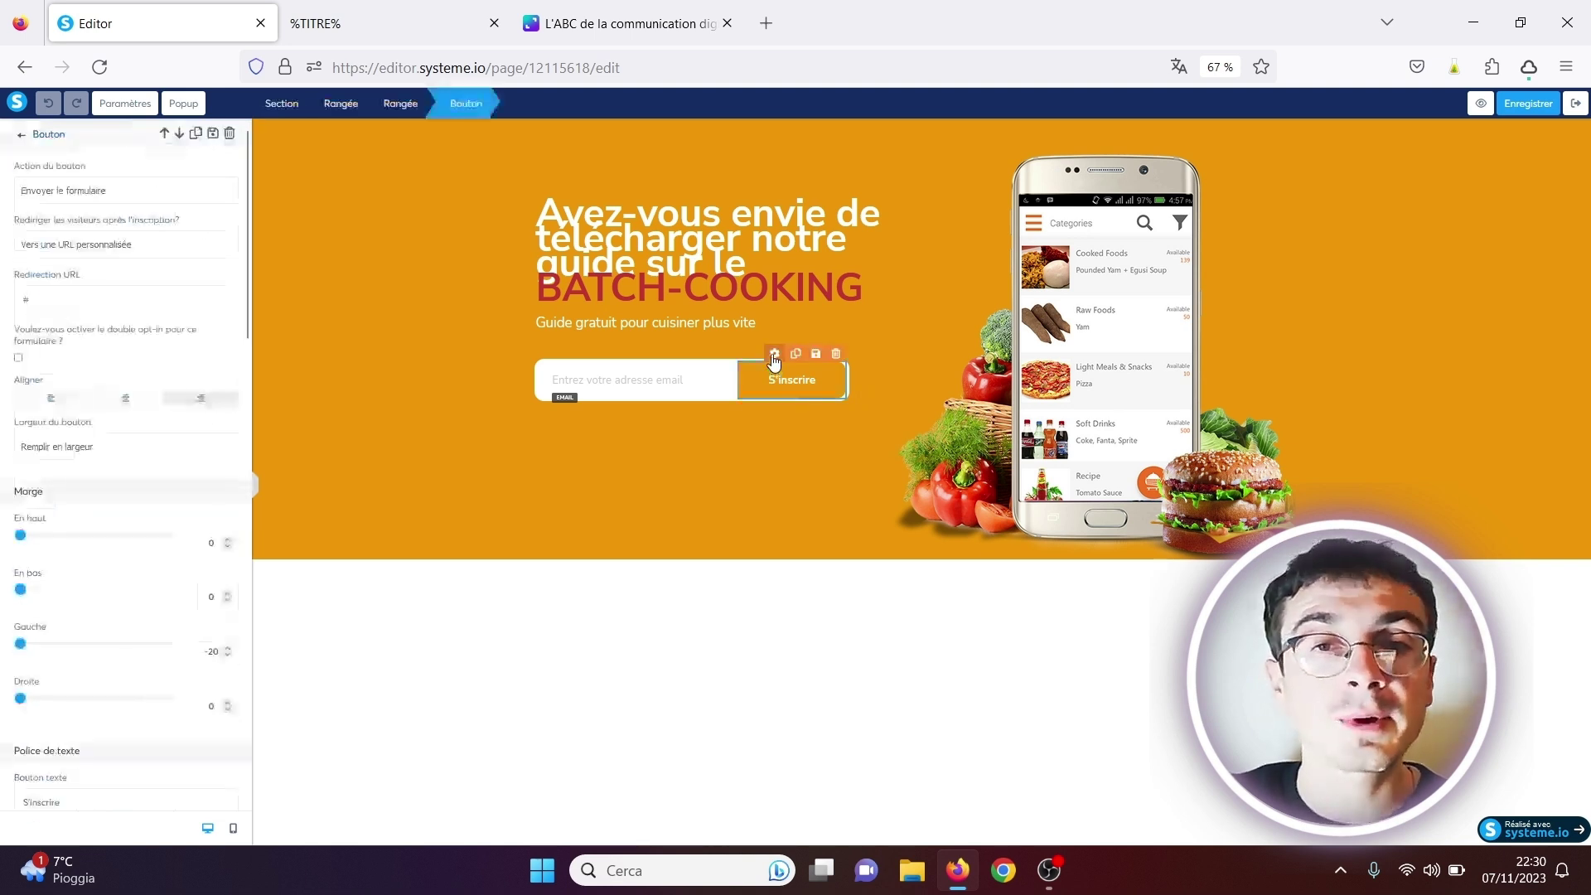
pyautogui.click(822, 525)
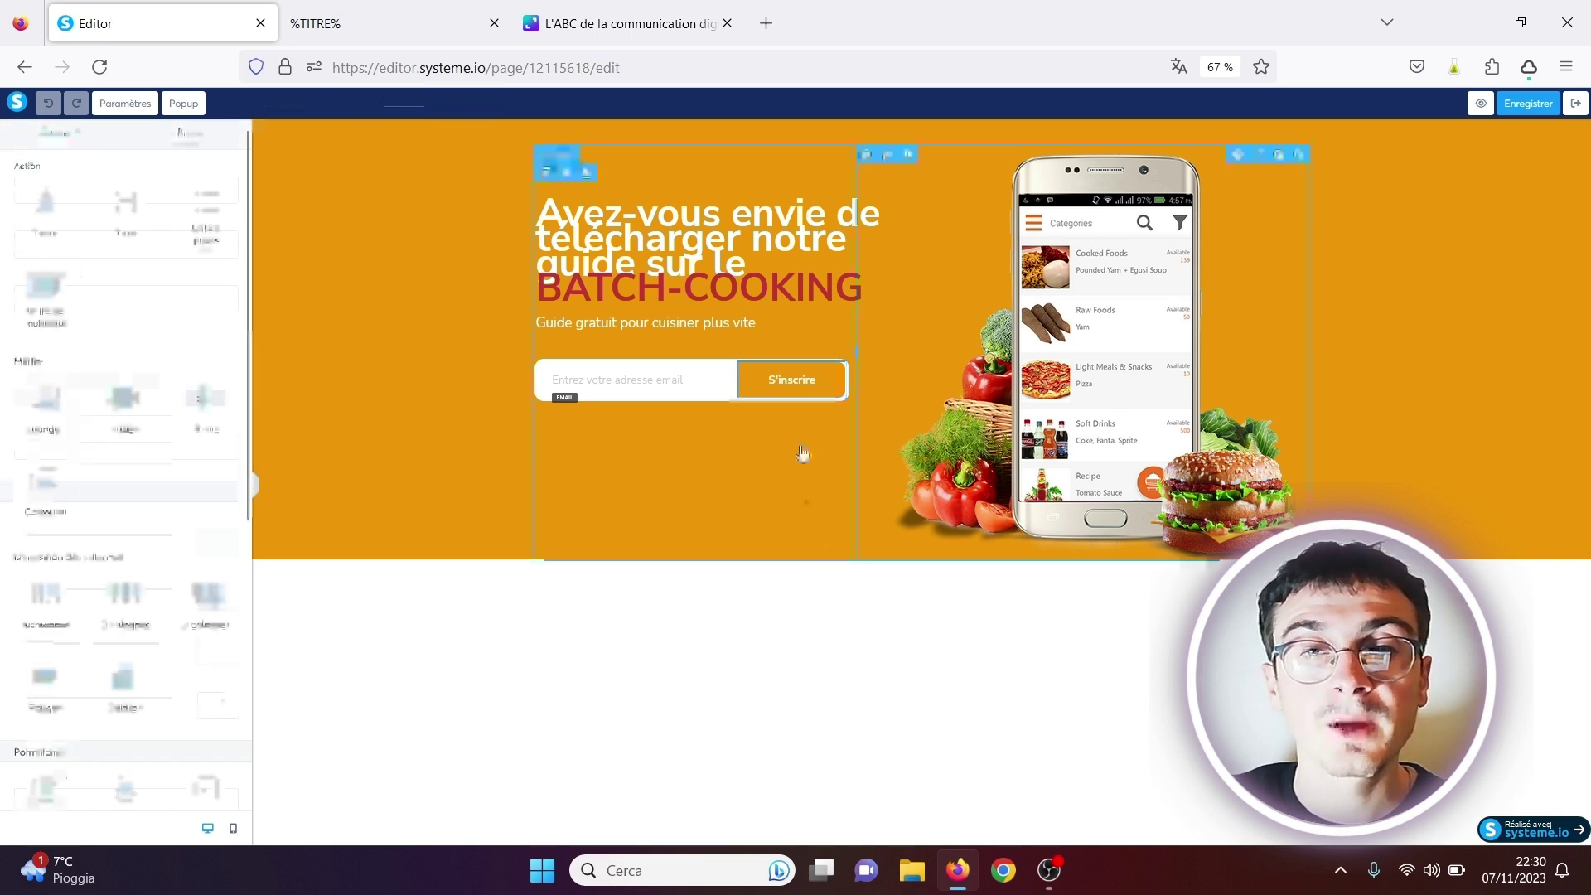
pyautogui.click(795, 377)
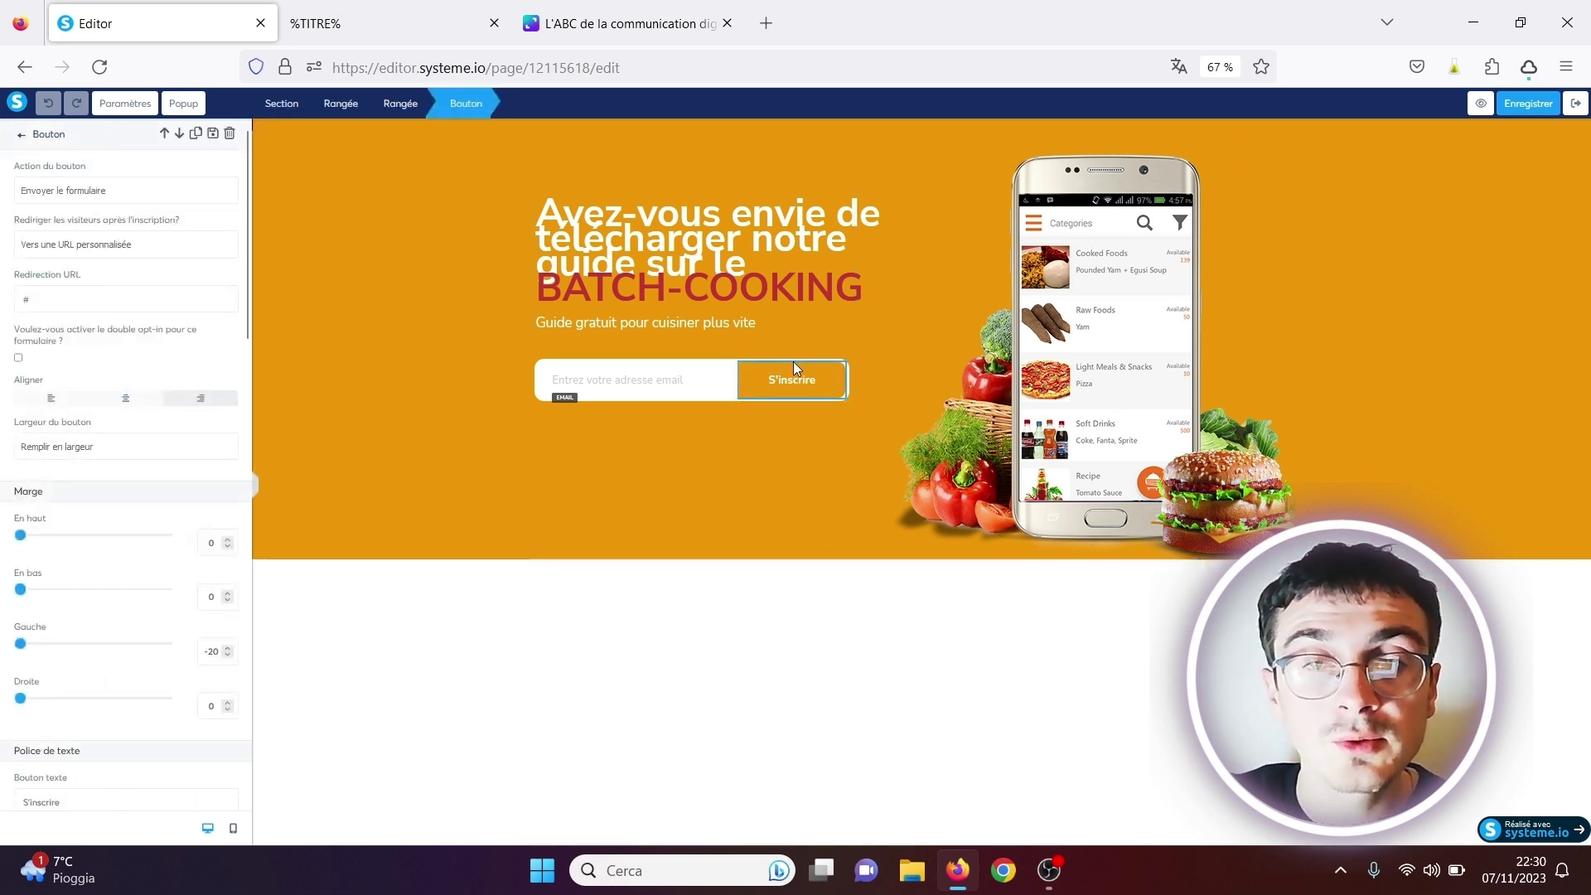
pyautogui.click(419, 579)
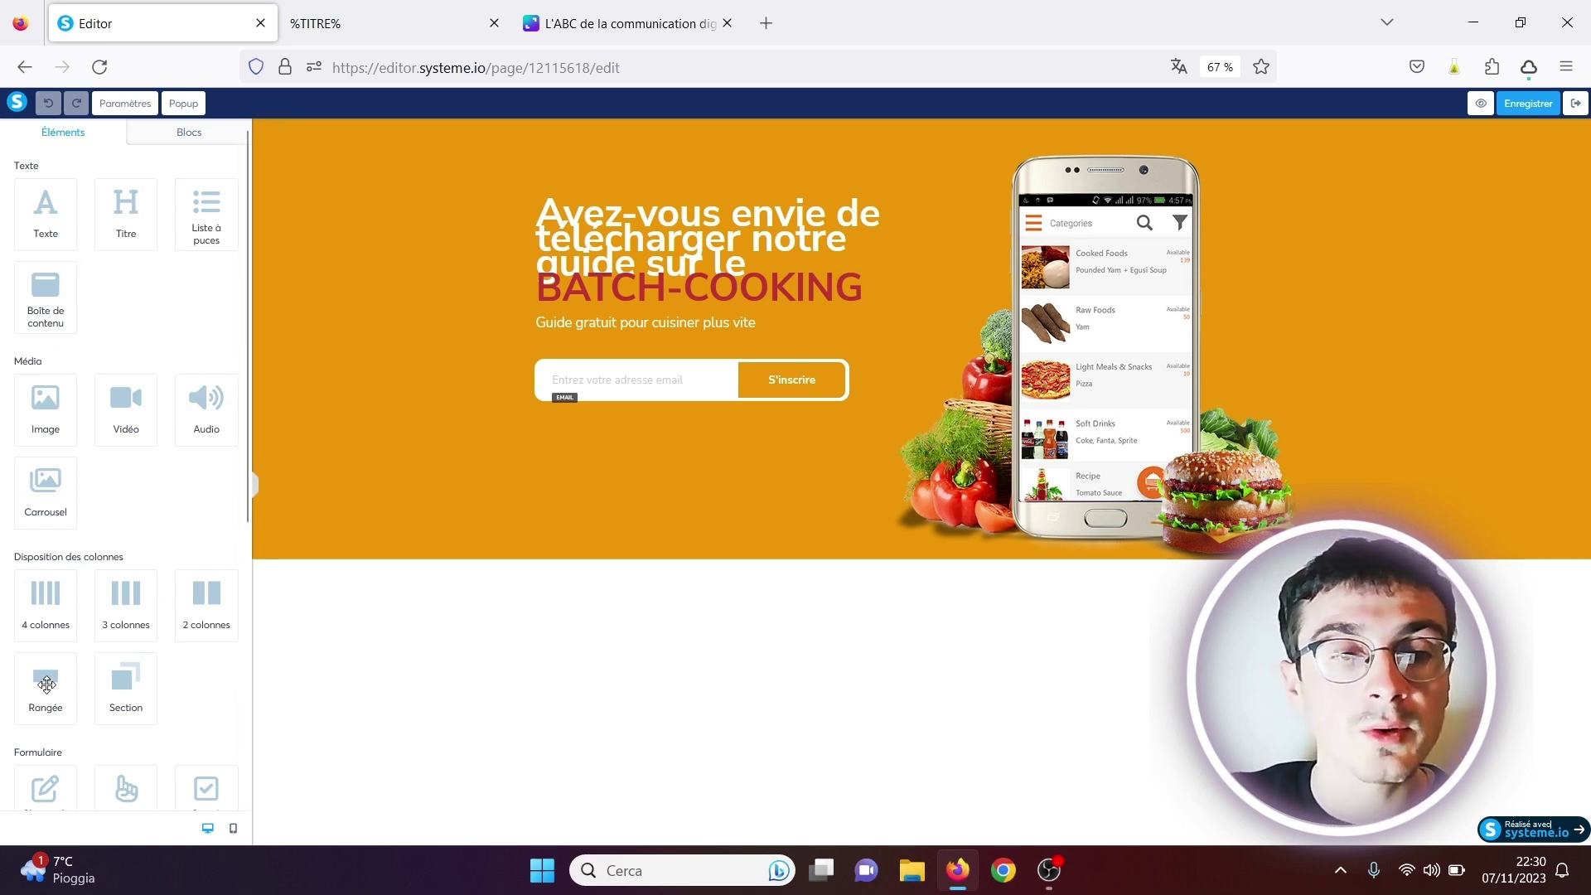
# Step: Add an empty row below the hero section and a three-column row above that new row
pyautogui.moveTo(40, 681); pyautogui.dragTo(613, 547)
pyautogui.moveTo(42, 692); pyautogui.dragTo(412, 557)
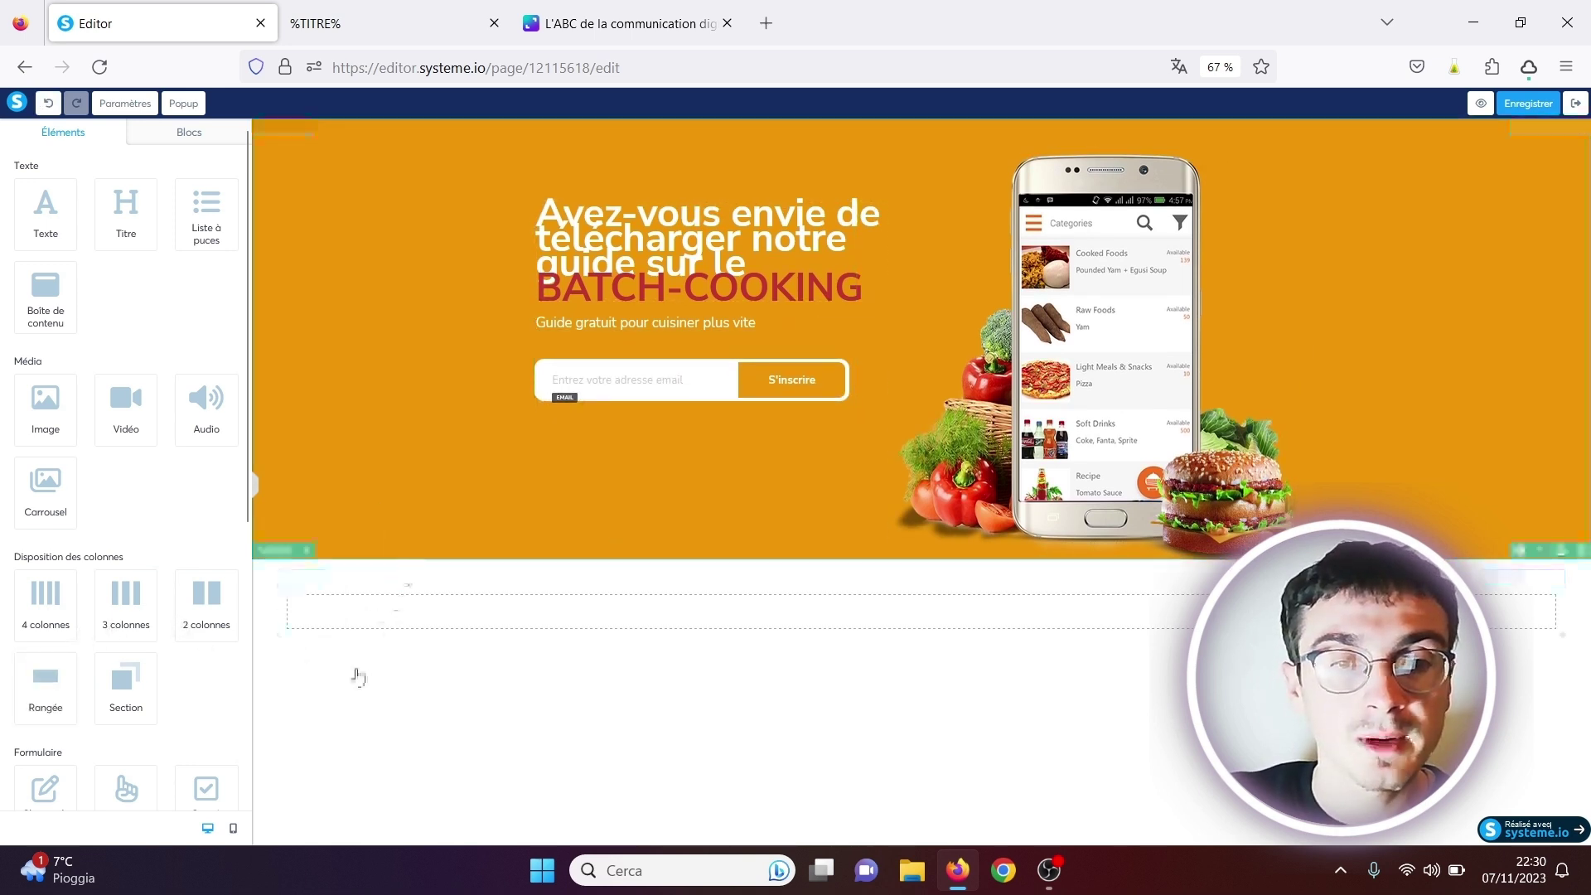
pyautogui.moveTo(118, 603); pyautogui.dragTo(415, 589)
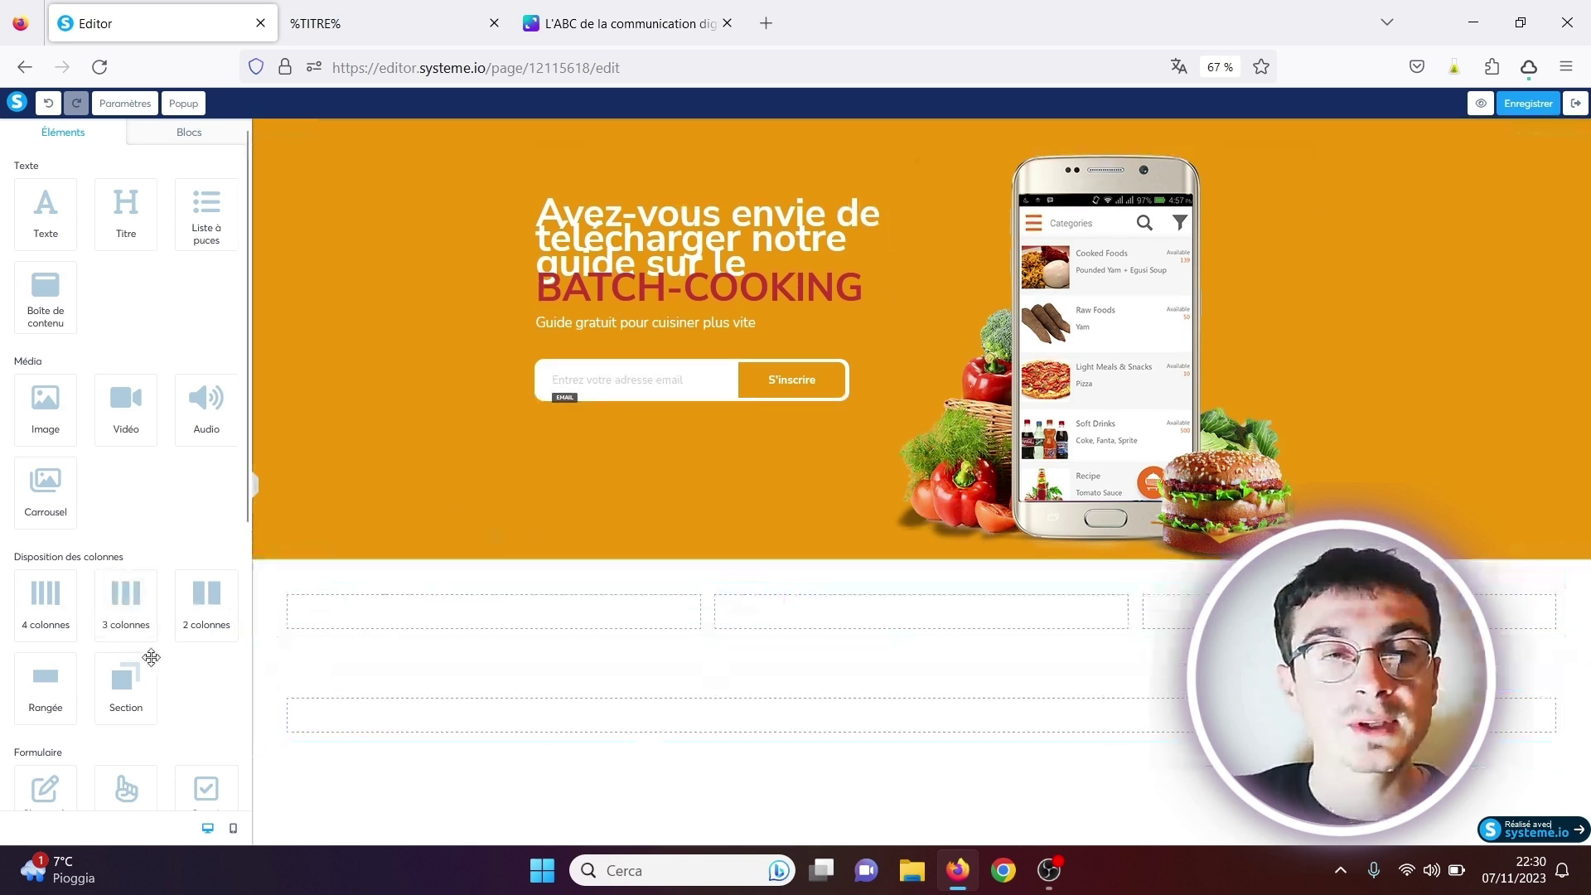
# Step: Add a button element to the middle column of the three-column row
pyautogui.moveTo(242, 422); pyautogui.dragTo(251, 710)
pyautogui.moveTo(134, 325); pyautogui.dragTo(837, 623)
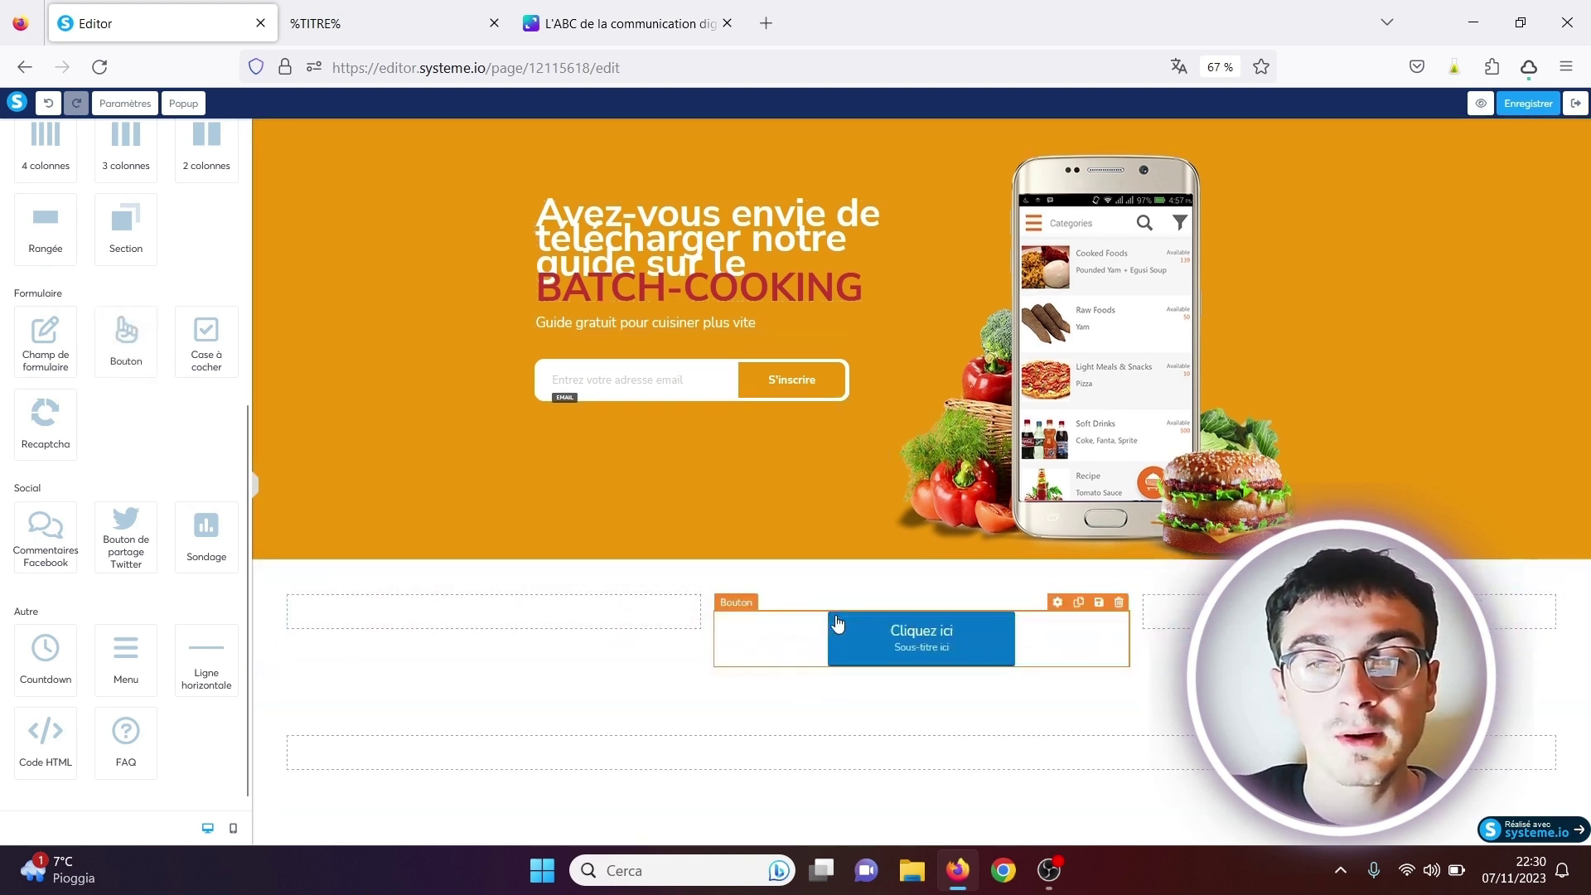
# Step: Add a Twitter share button to the left column, Facebook comments to the right column, and a menu to the empty row below
pyautogui.moveTo(126, 530); pyautogui.dragTo(419, 627)
pyautogui.moveTo(46, 530); pyautogui.dragTo(1171, 609)
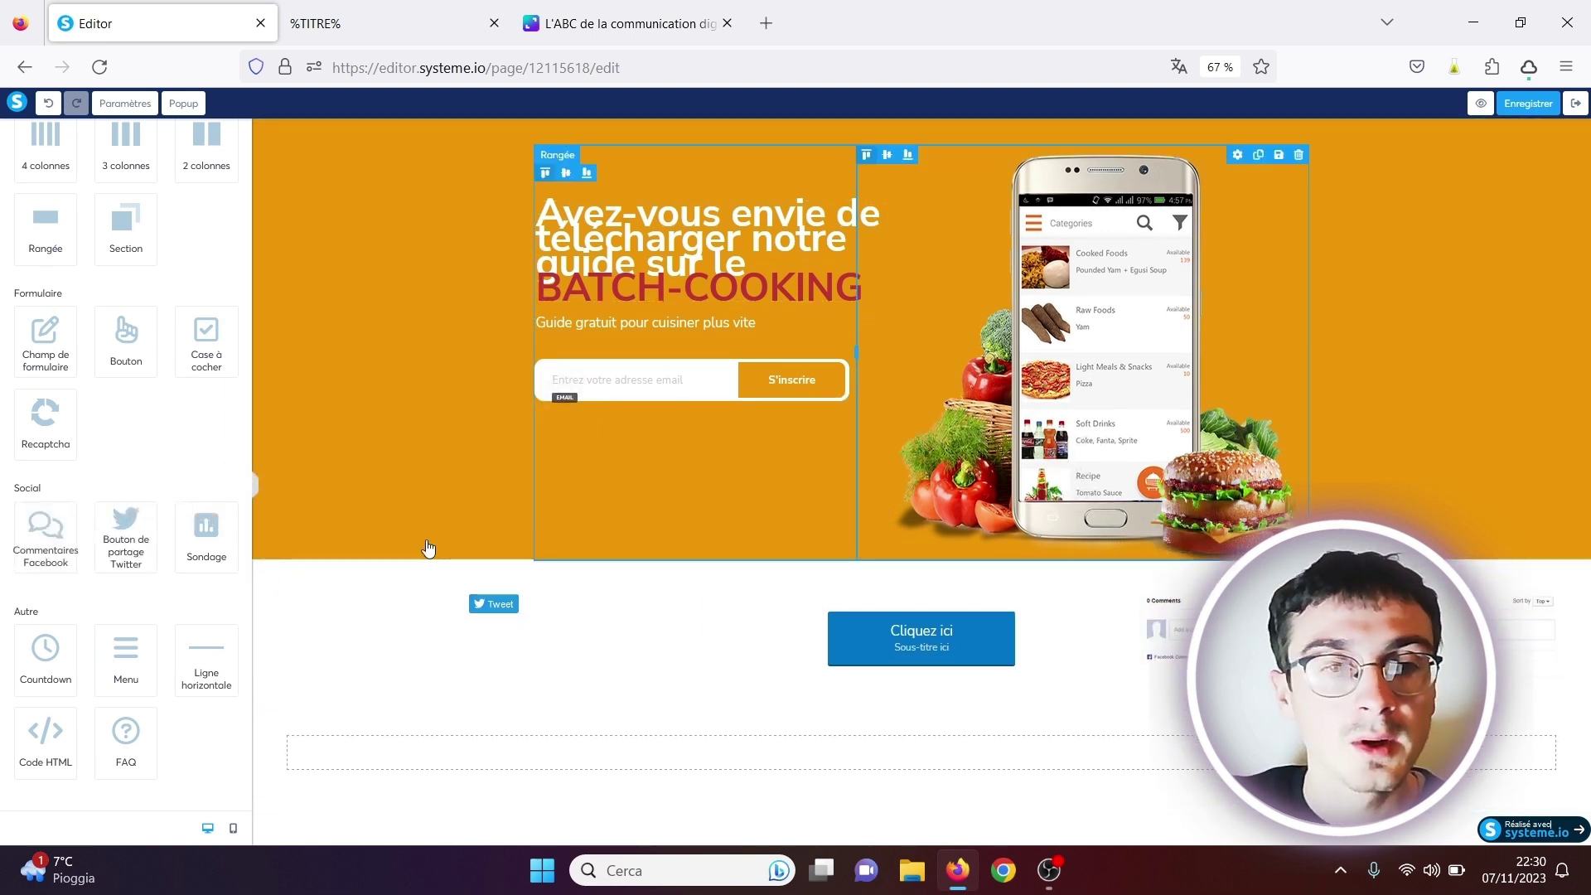
pyautogui.moveTo(122, 646); pyautogui.dragTo(619, 749)
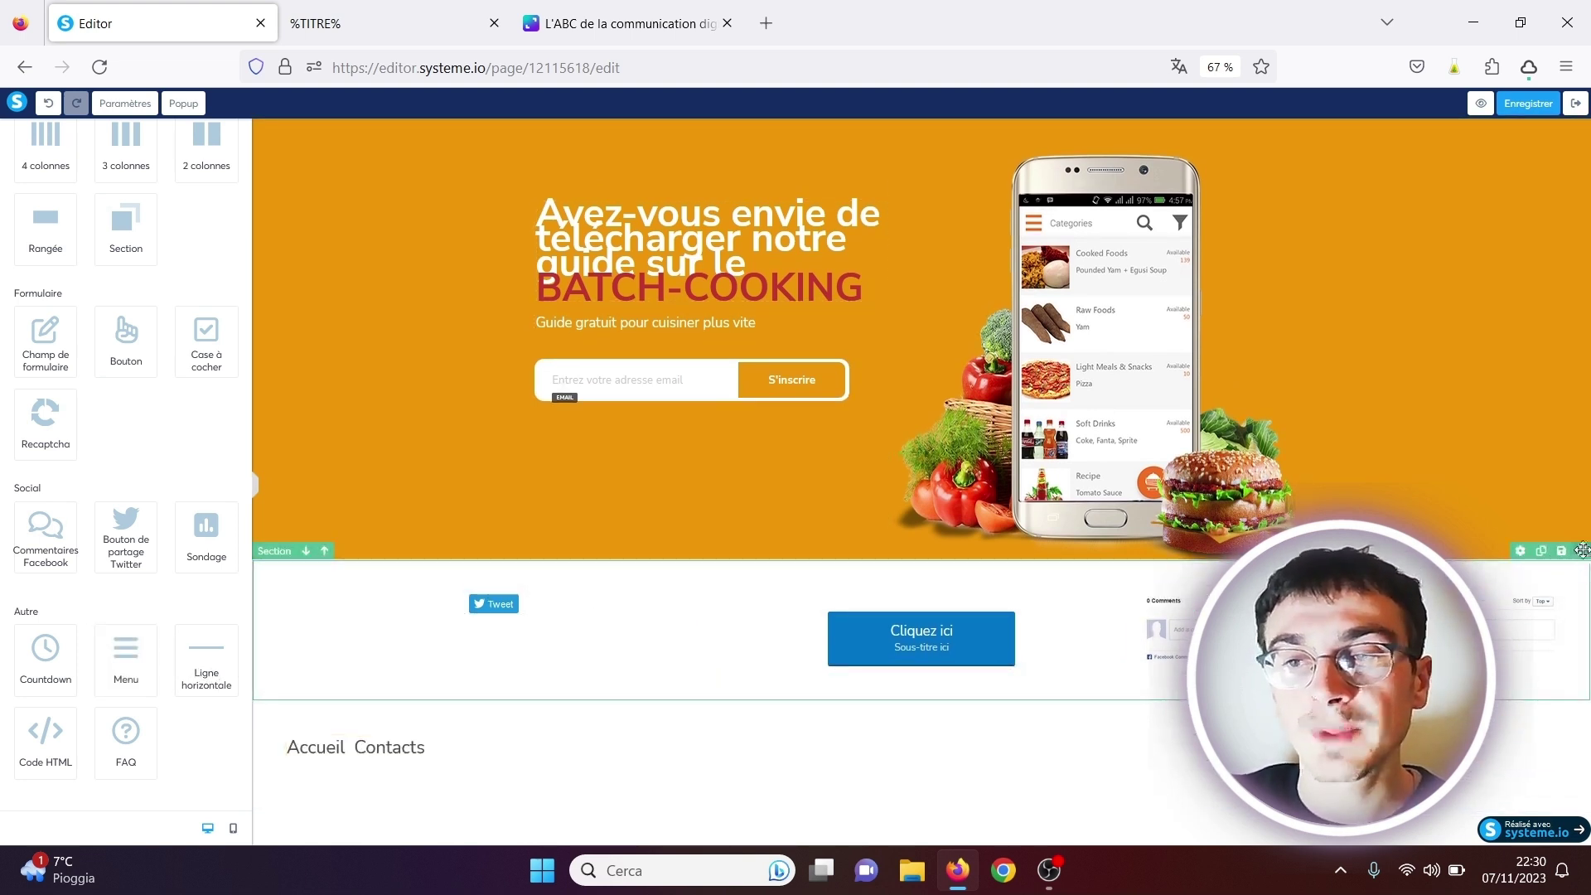
# Step: Delete the three-column section and the menu section below the hero section
pyautogui.click(1581, 551)
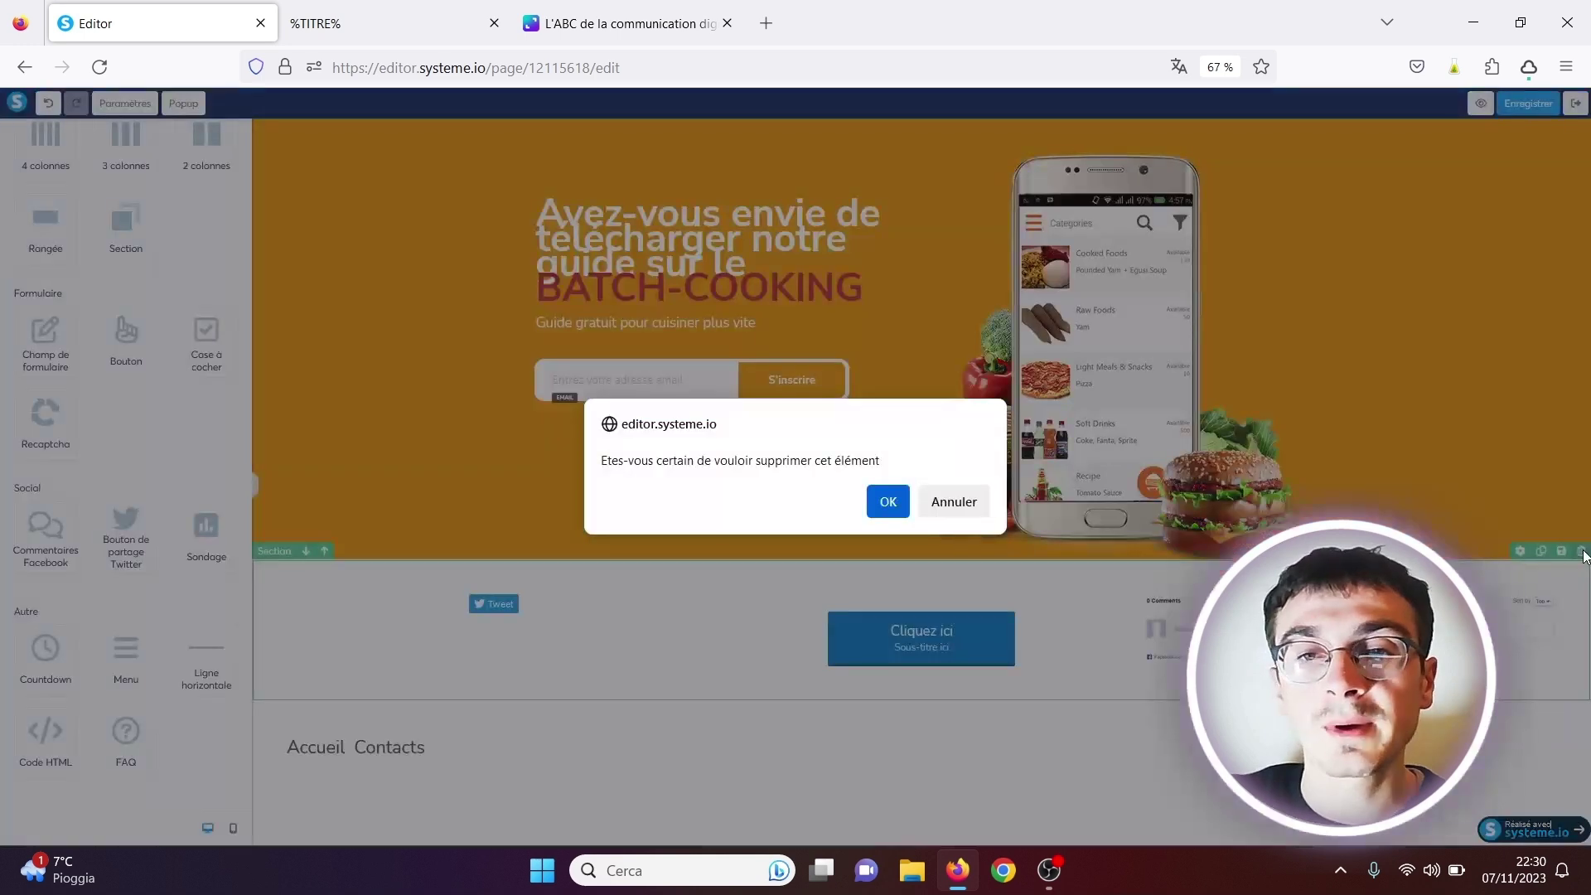
pyautogui.click(886, 505)
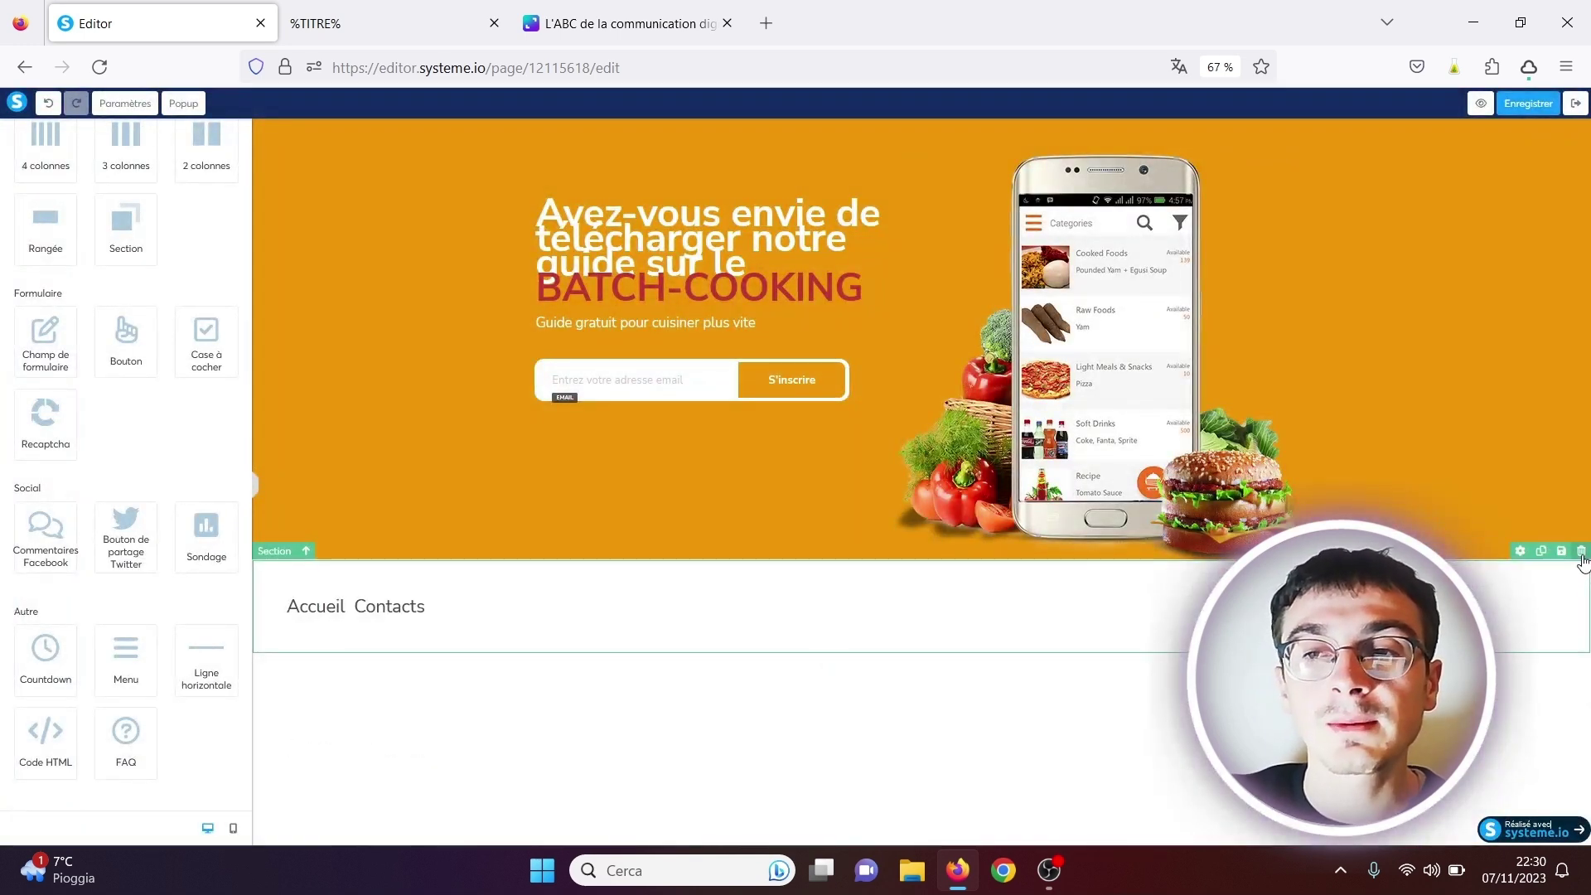
pyautogui.click(1581, 552)
pyautogui.click(887, 522)
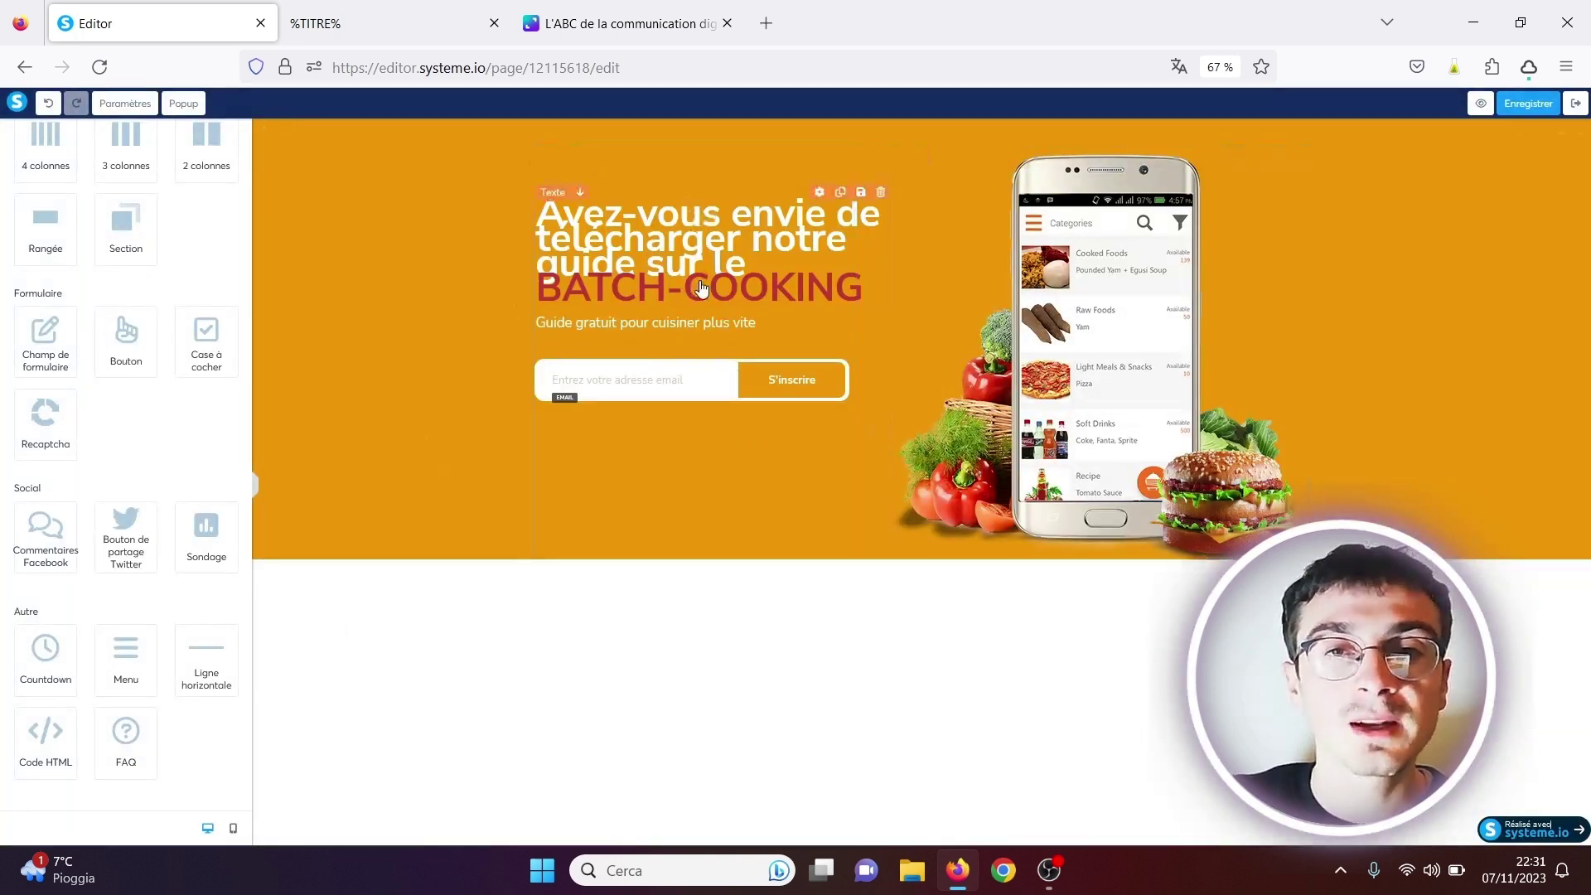
# Step: Delete the BATCH-COOKING headline and the S'inscrire button from the hero section
pyautogui.click(882, 191)
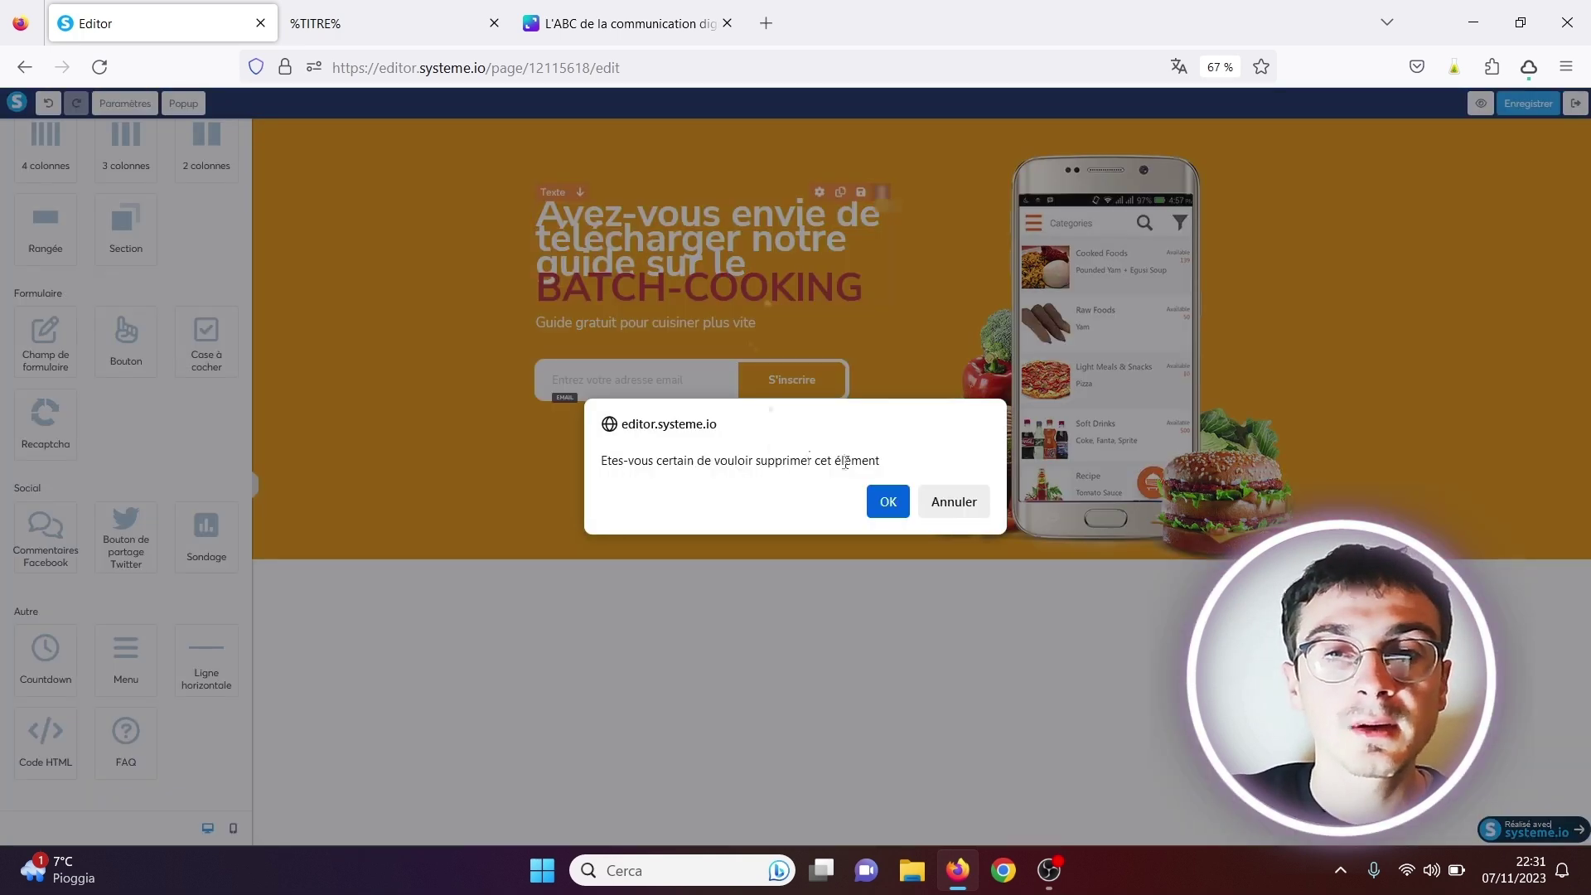
pyautogui.click(883, 502)
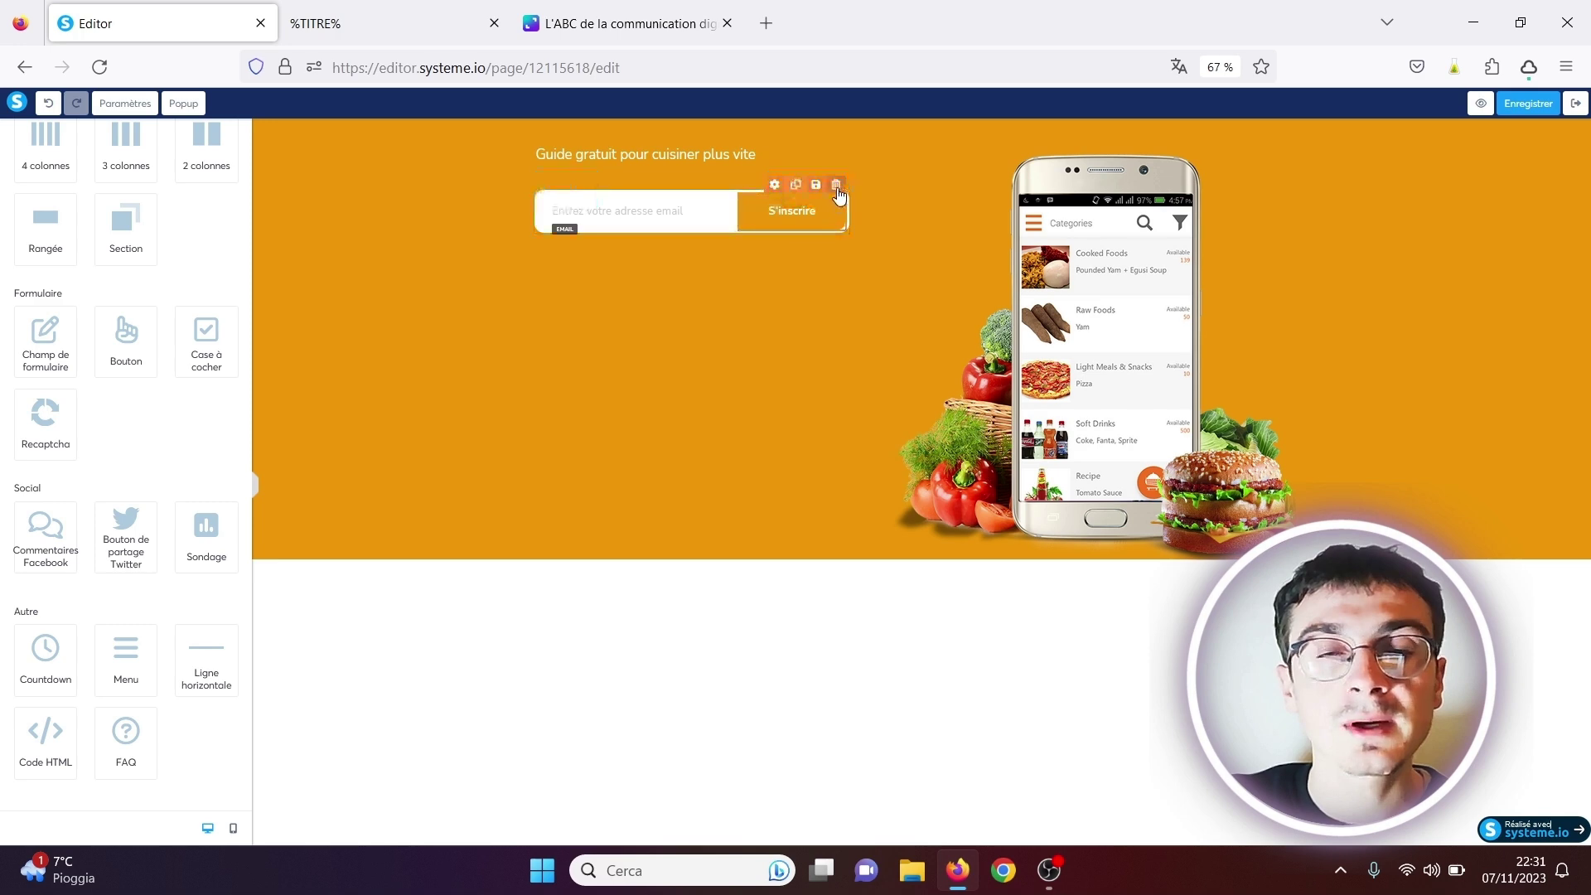
pyautogui.click(837, 187)
pyautogui.click(886, 502)
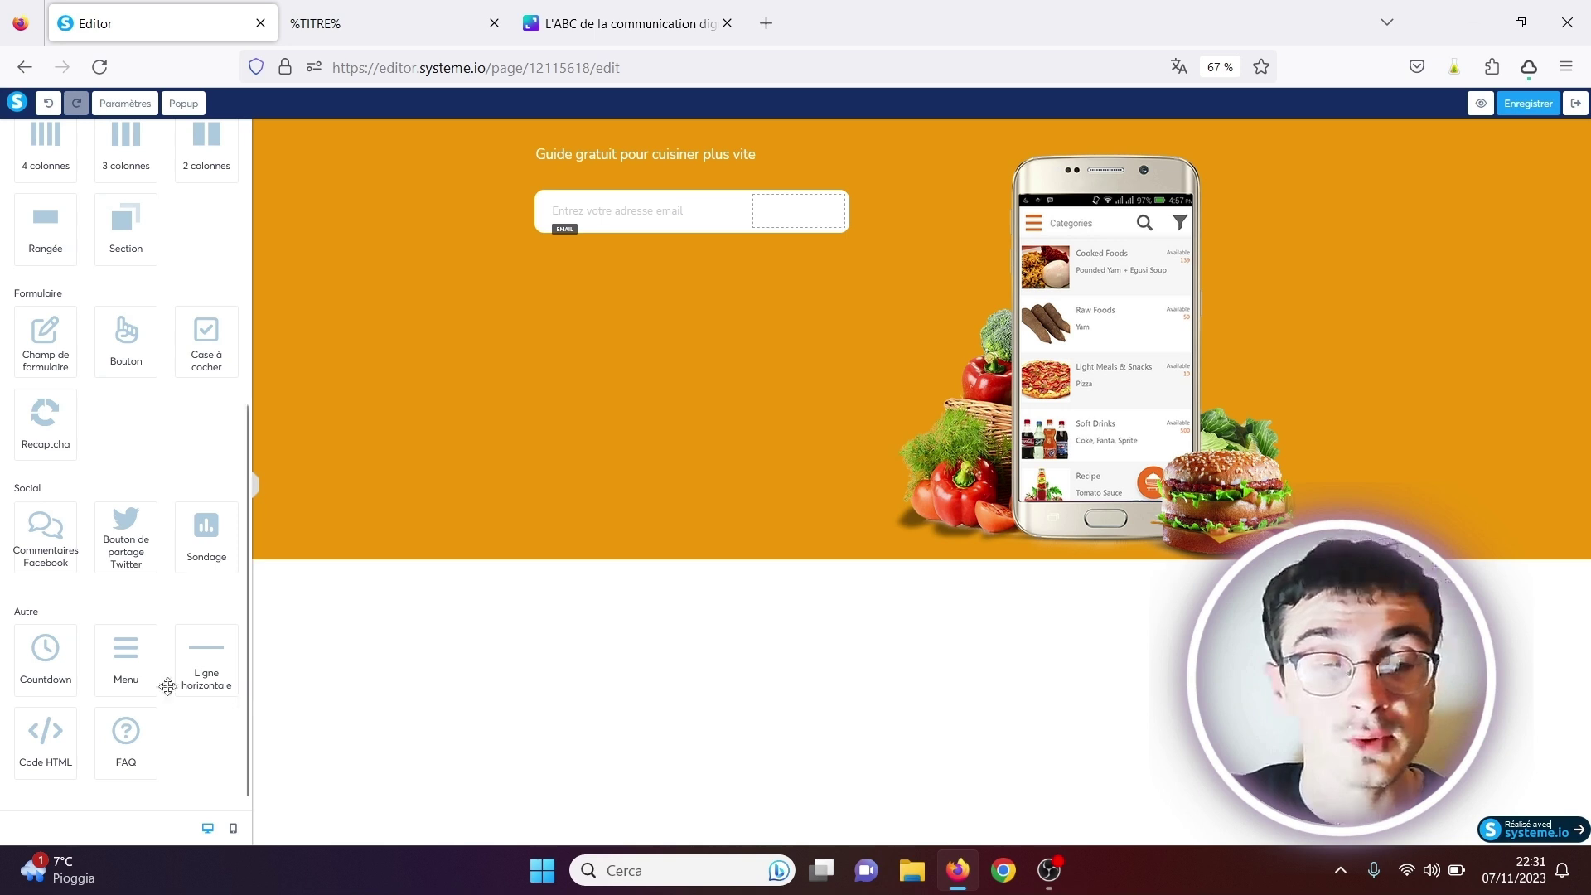
# Step: Add a countdown at the end of the orange hero section and try adding a video element below it
pyautogui.click(51, 653)
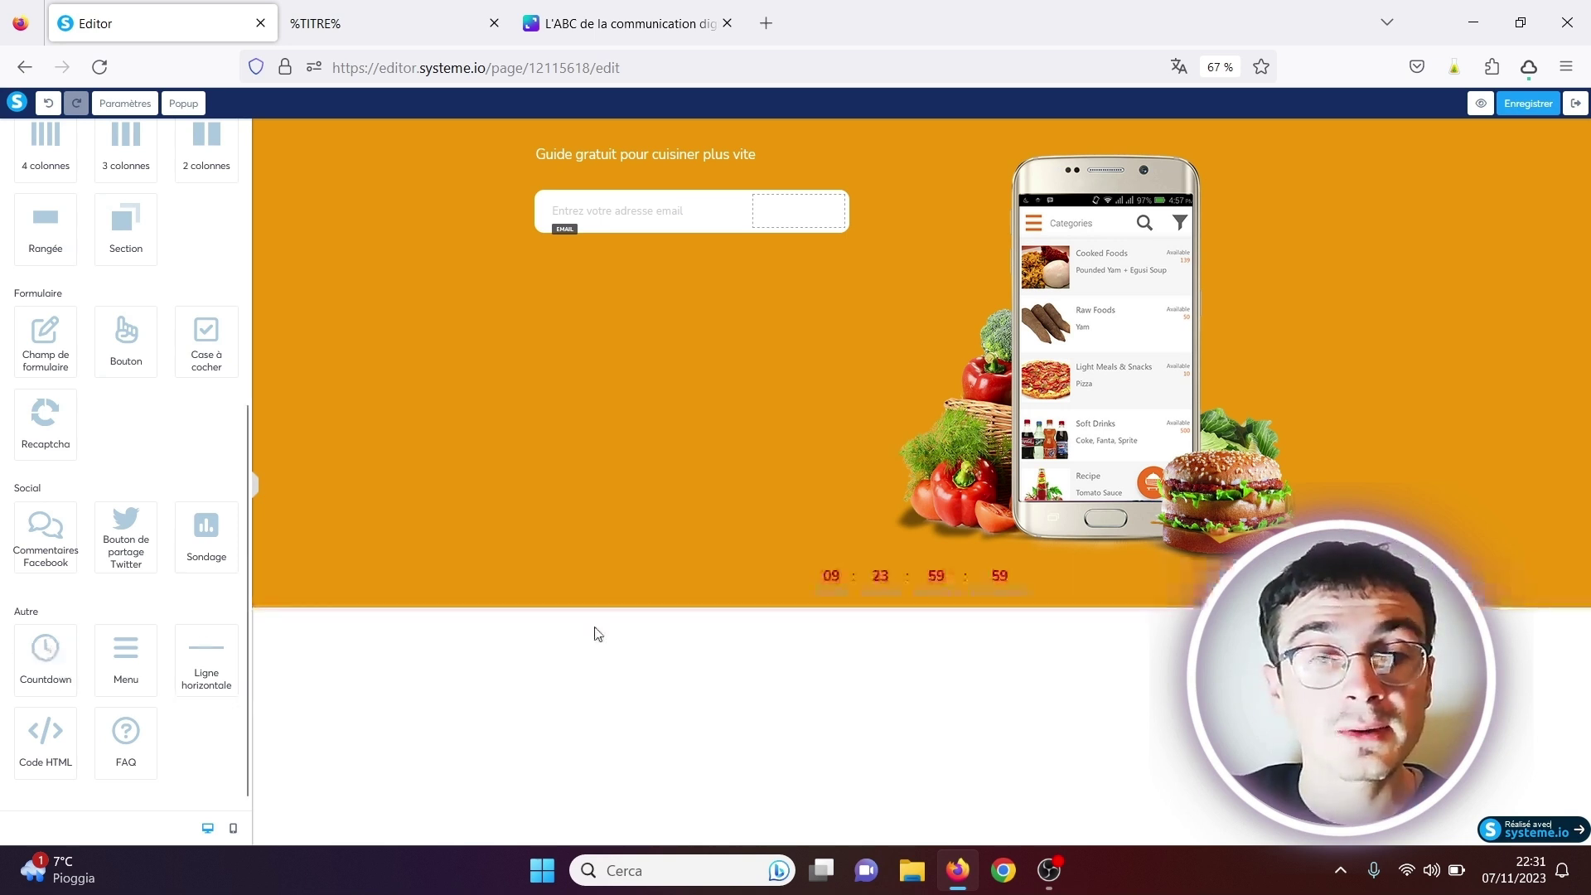
pyautogui.moveTo(246, 573); pyautogui.dragTo(269, 365)
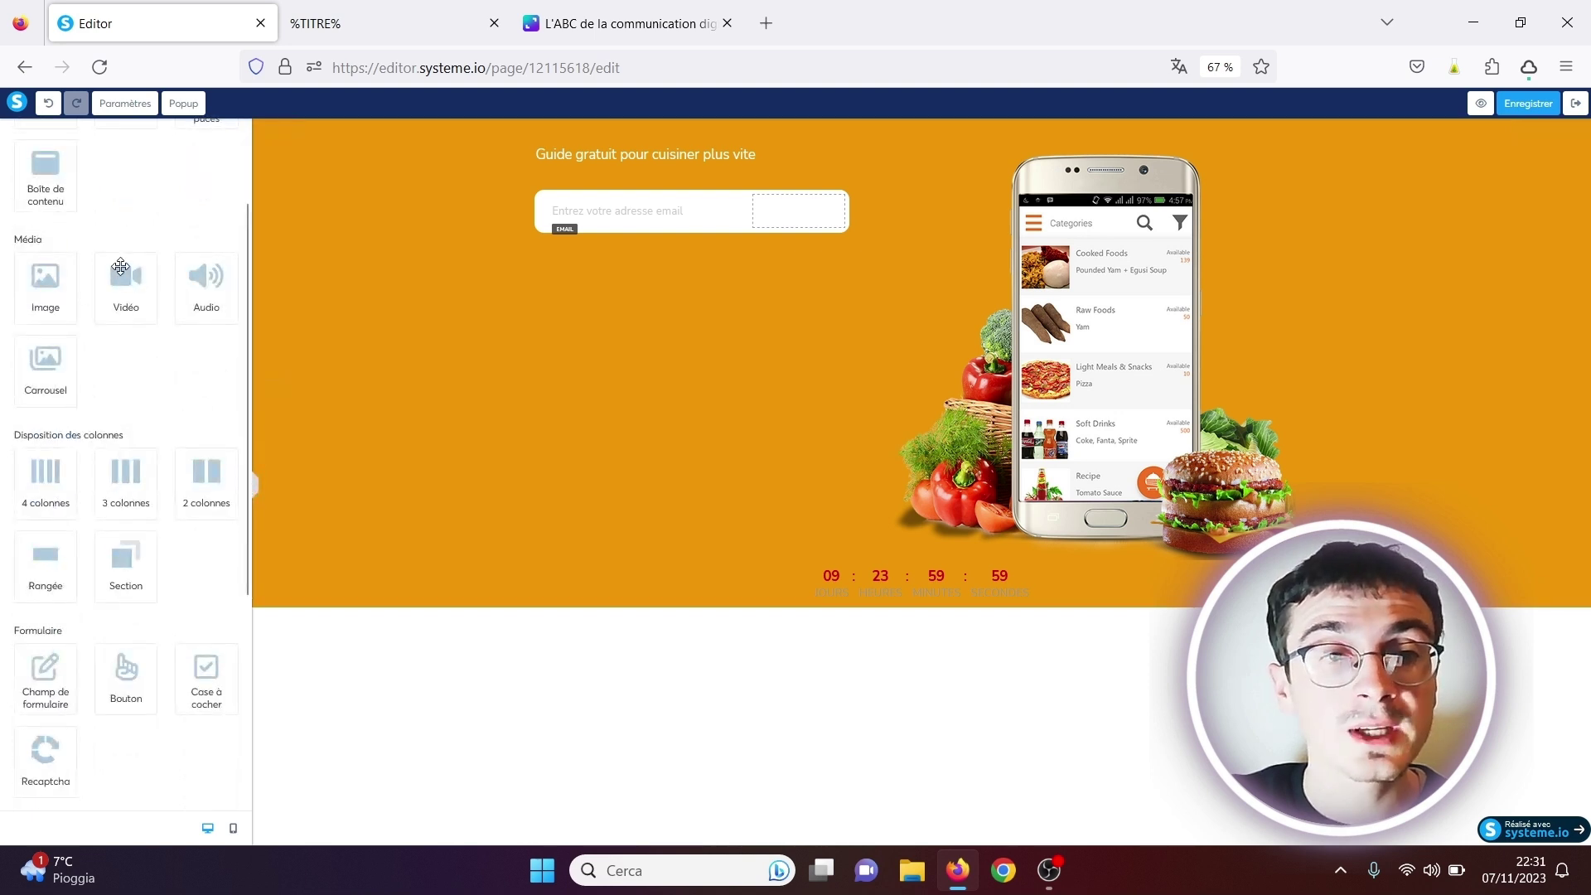
pyautogui.moveTo(126, 281); pyautogui.dragTo(347, 622)
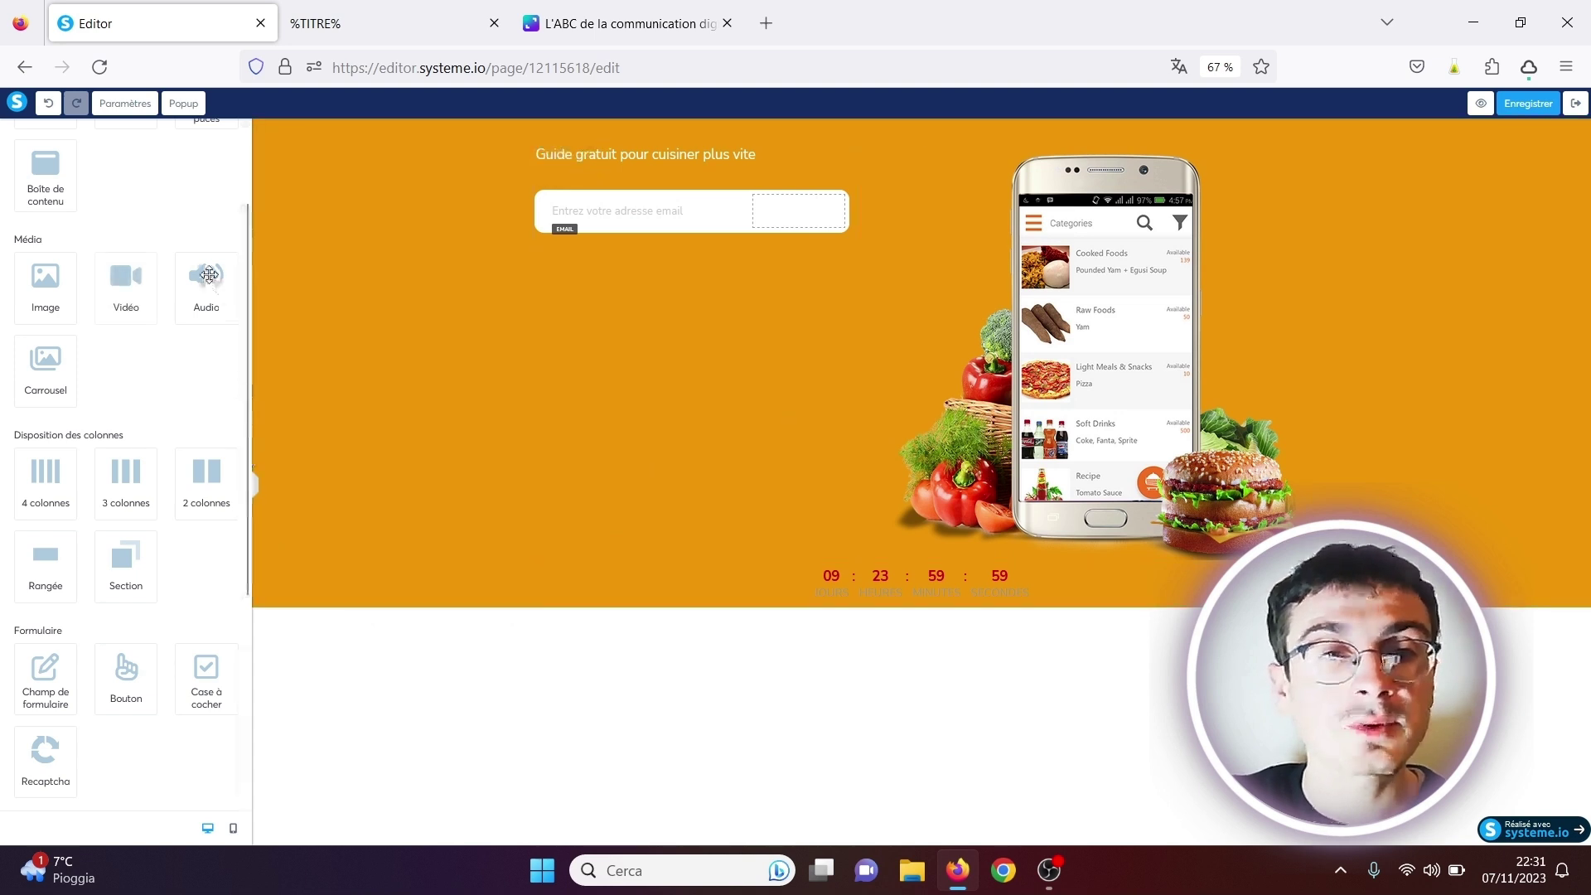
pyautogui.moveTo(246, 295); pyautogui.dragTo(261, 126)
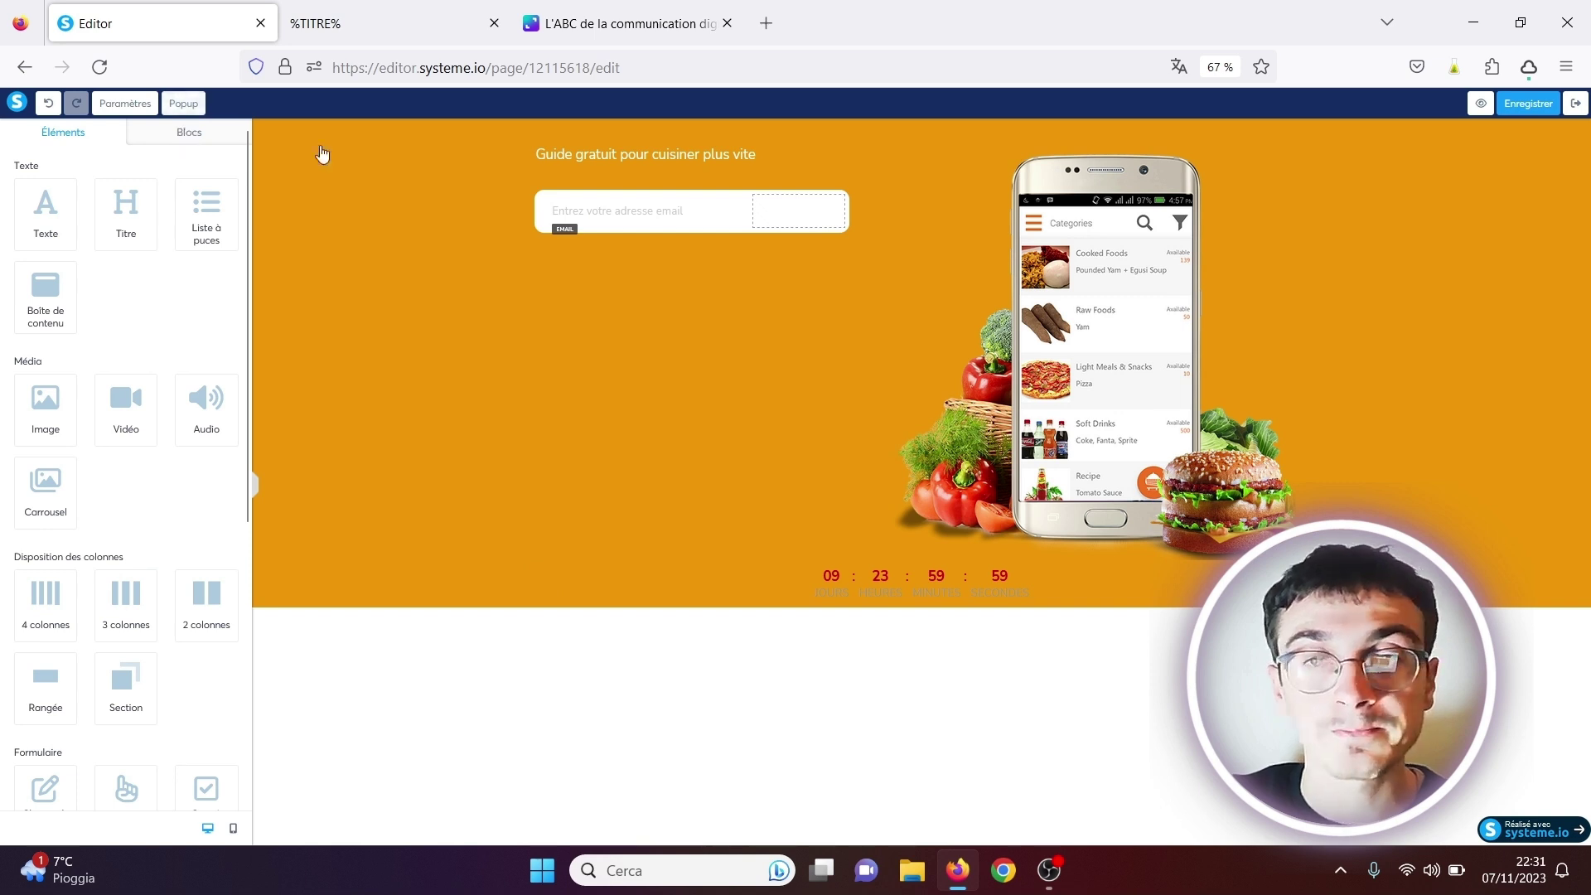
# Step: Leave the page editor and deactivate the capture tunnel from the tunnels list
pyautogui.click(1575, 103)
pyautogui.click(822, 506)
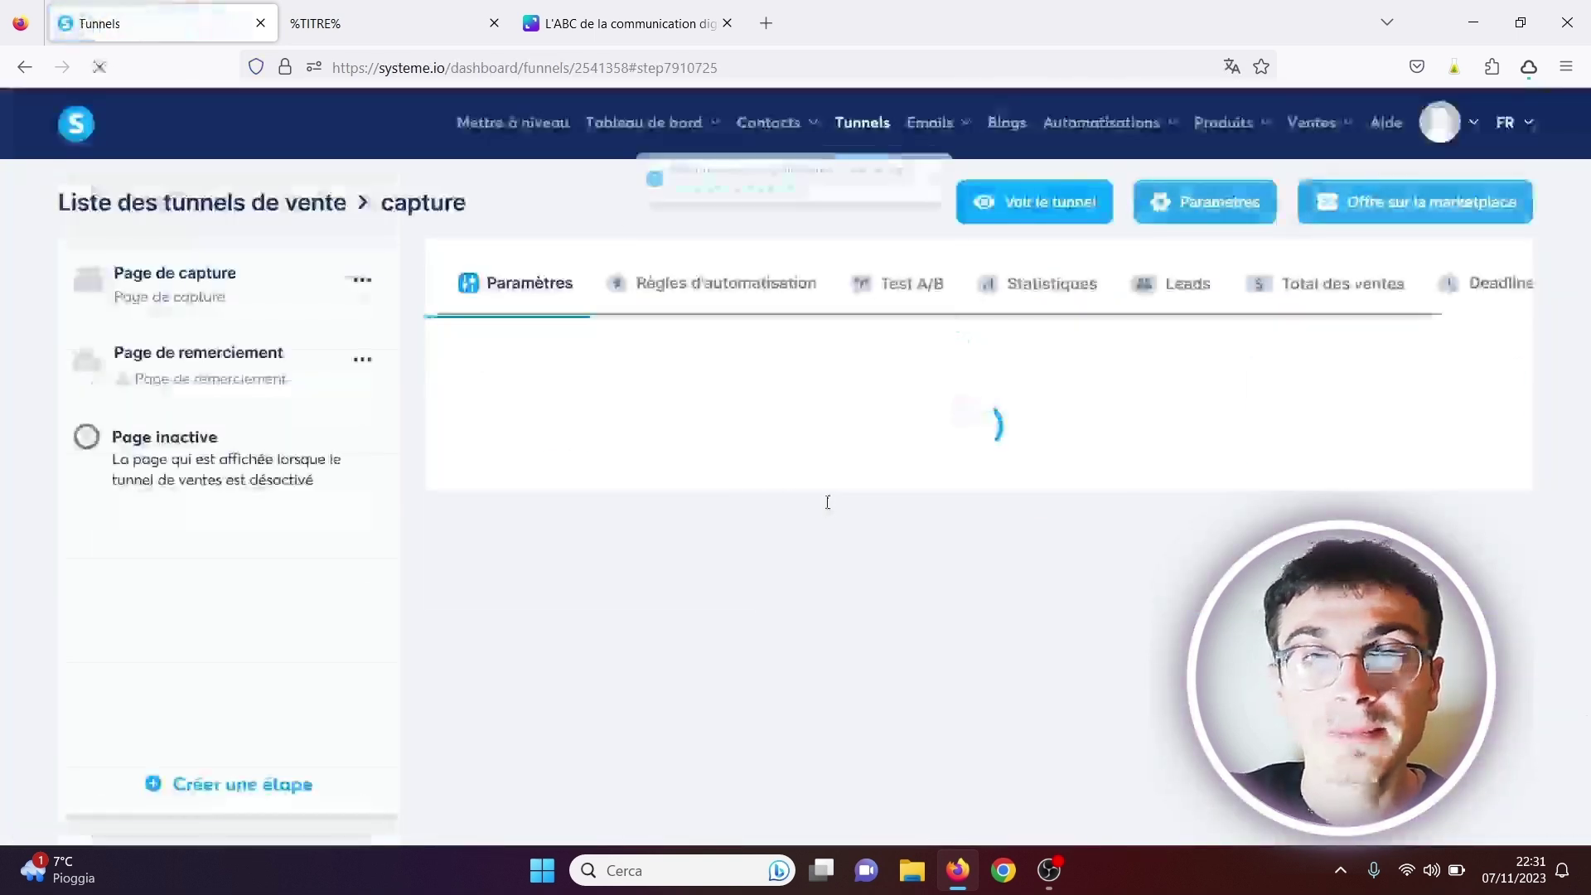
pyautogui.click(858, 126)
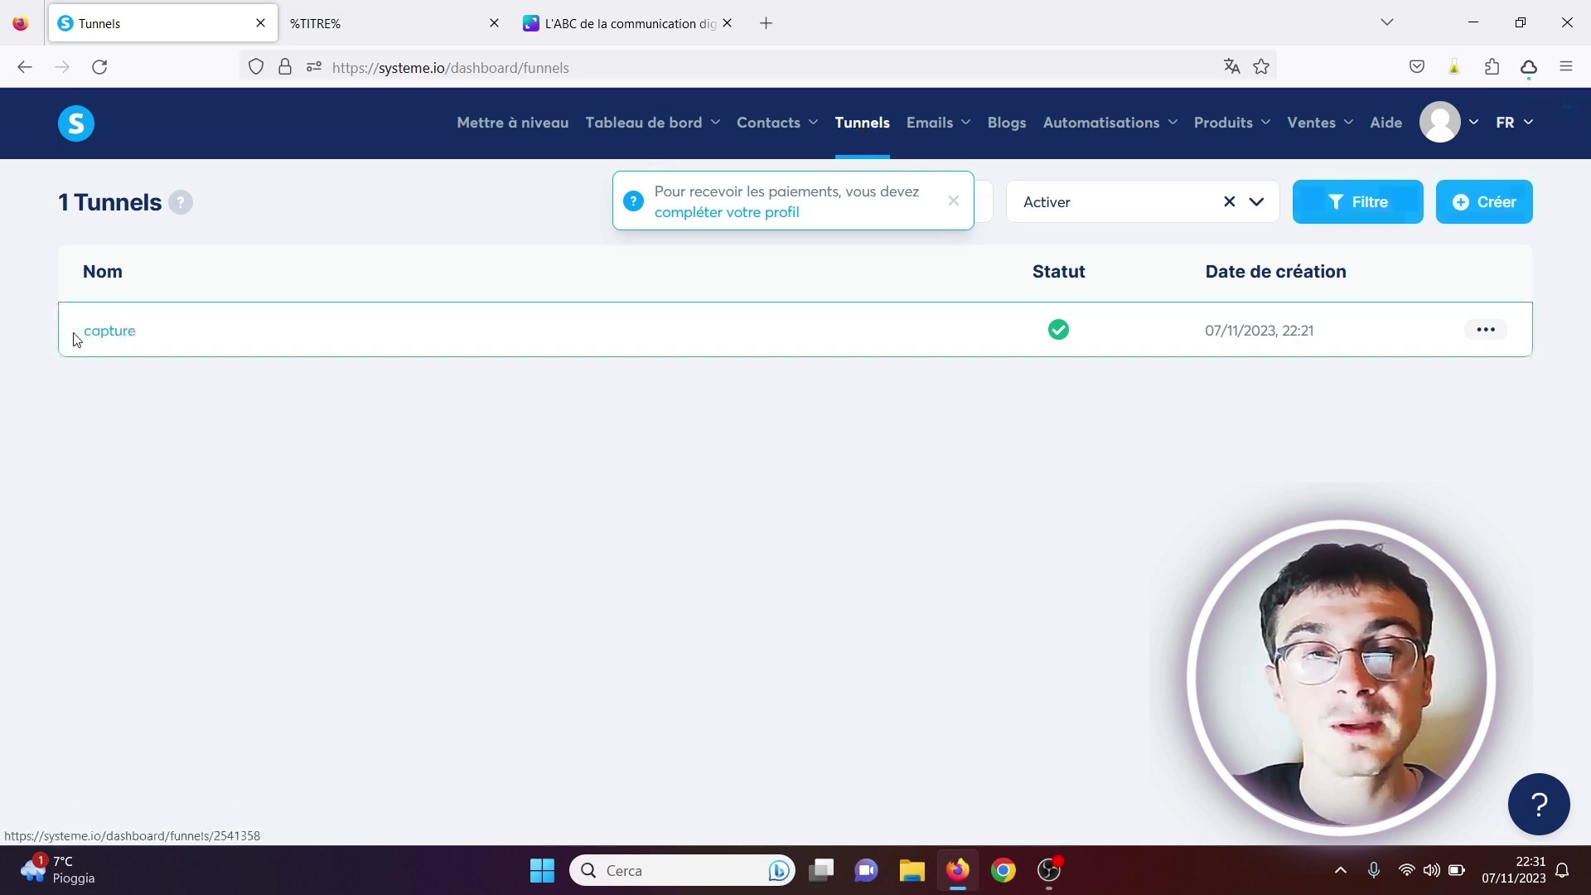
pyautogui.click(1485, 331)
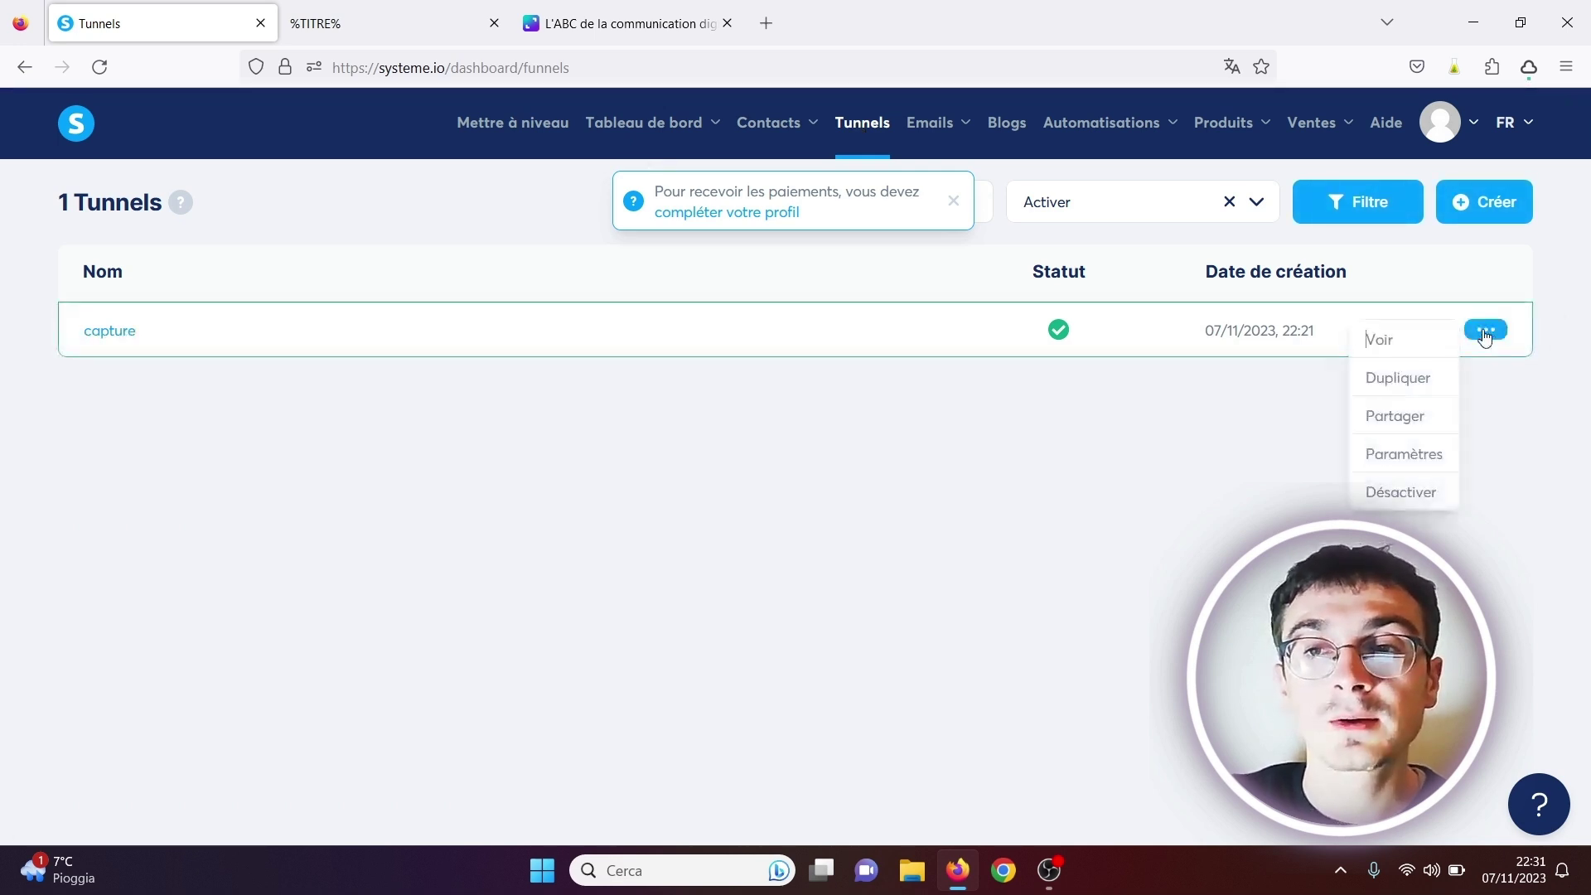
pyautogui.click(1399, 492)
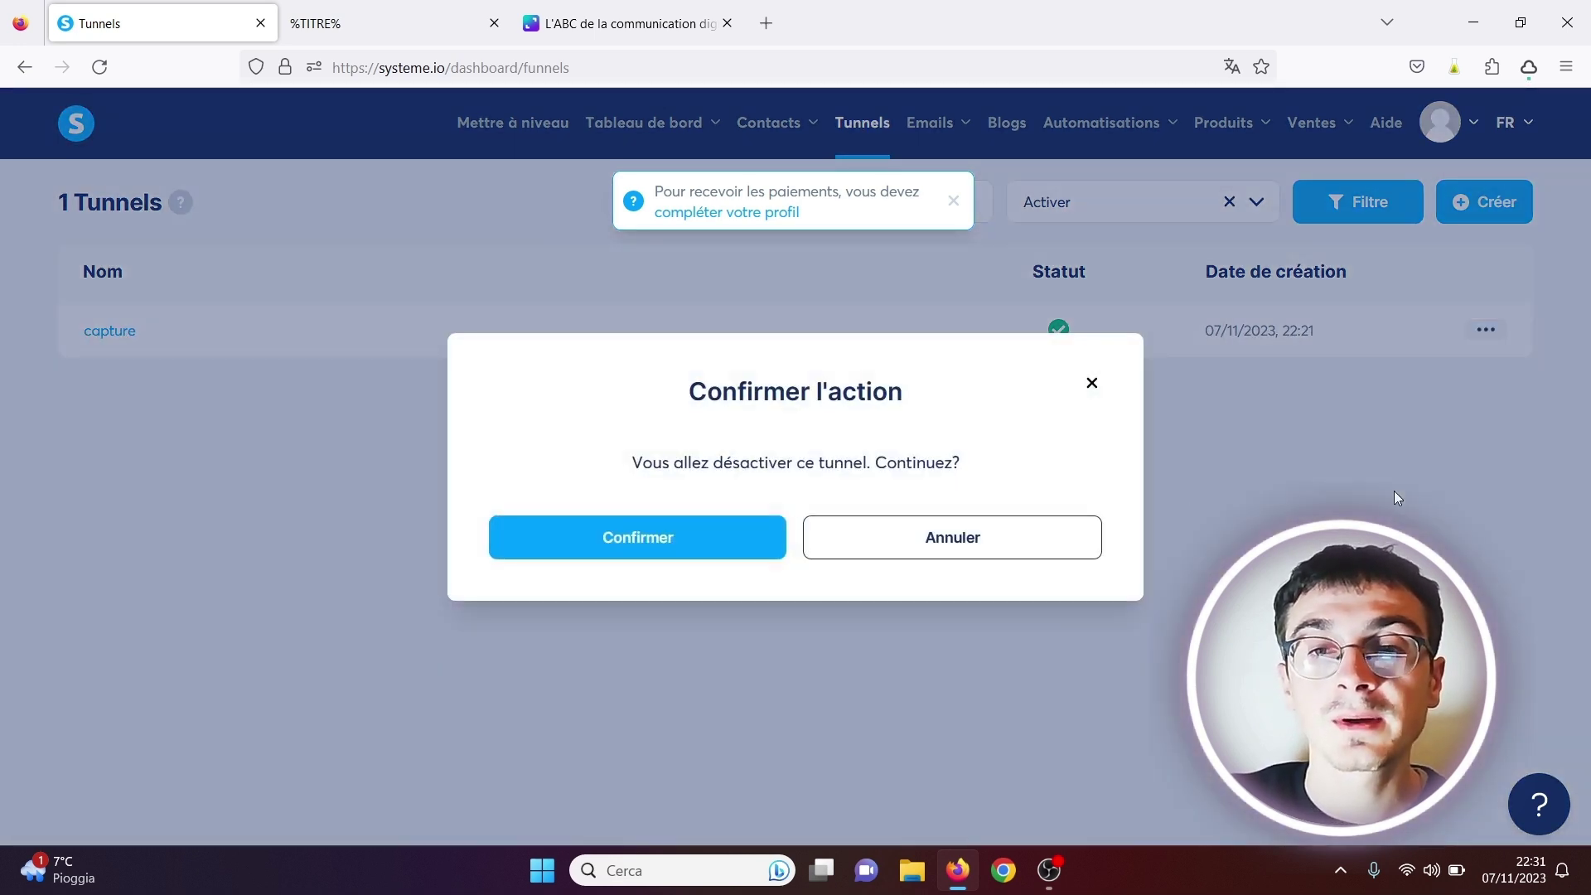
pyautogui.click(717, 534)
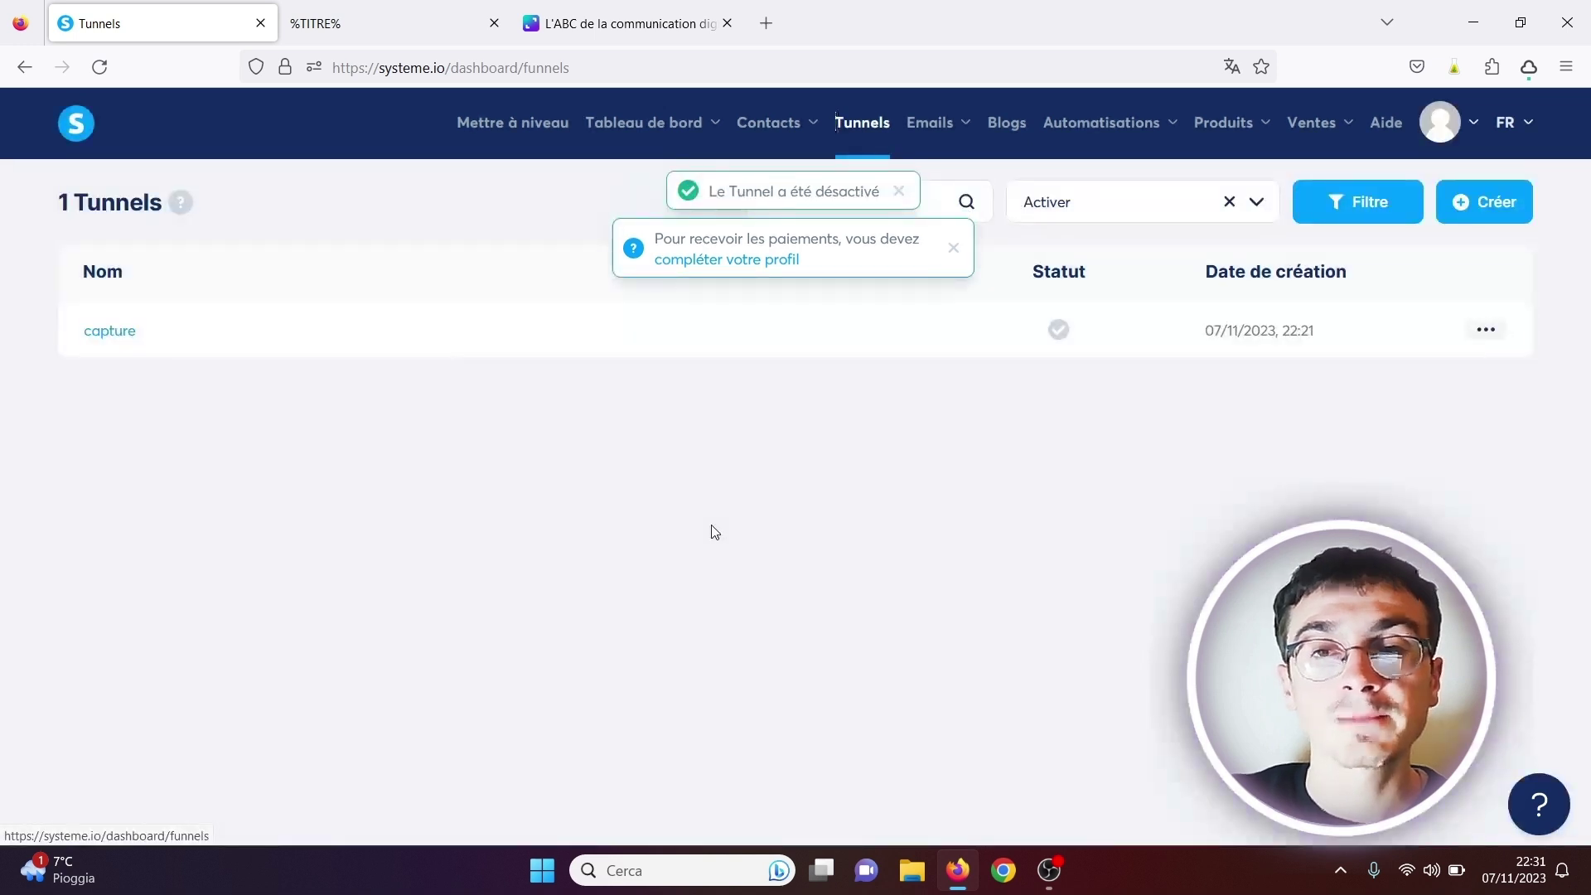
# Step: Create a tunnel named rr with the objective Créer une audience and Euro as its currency
pyautogui.click(1489, 201)
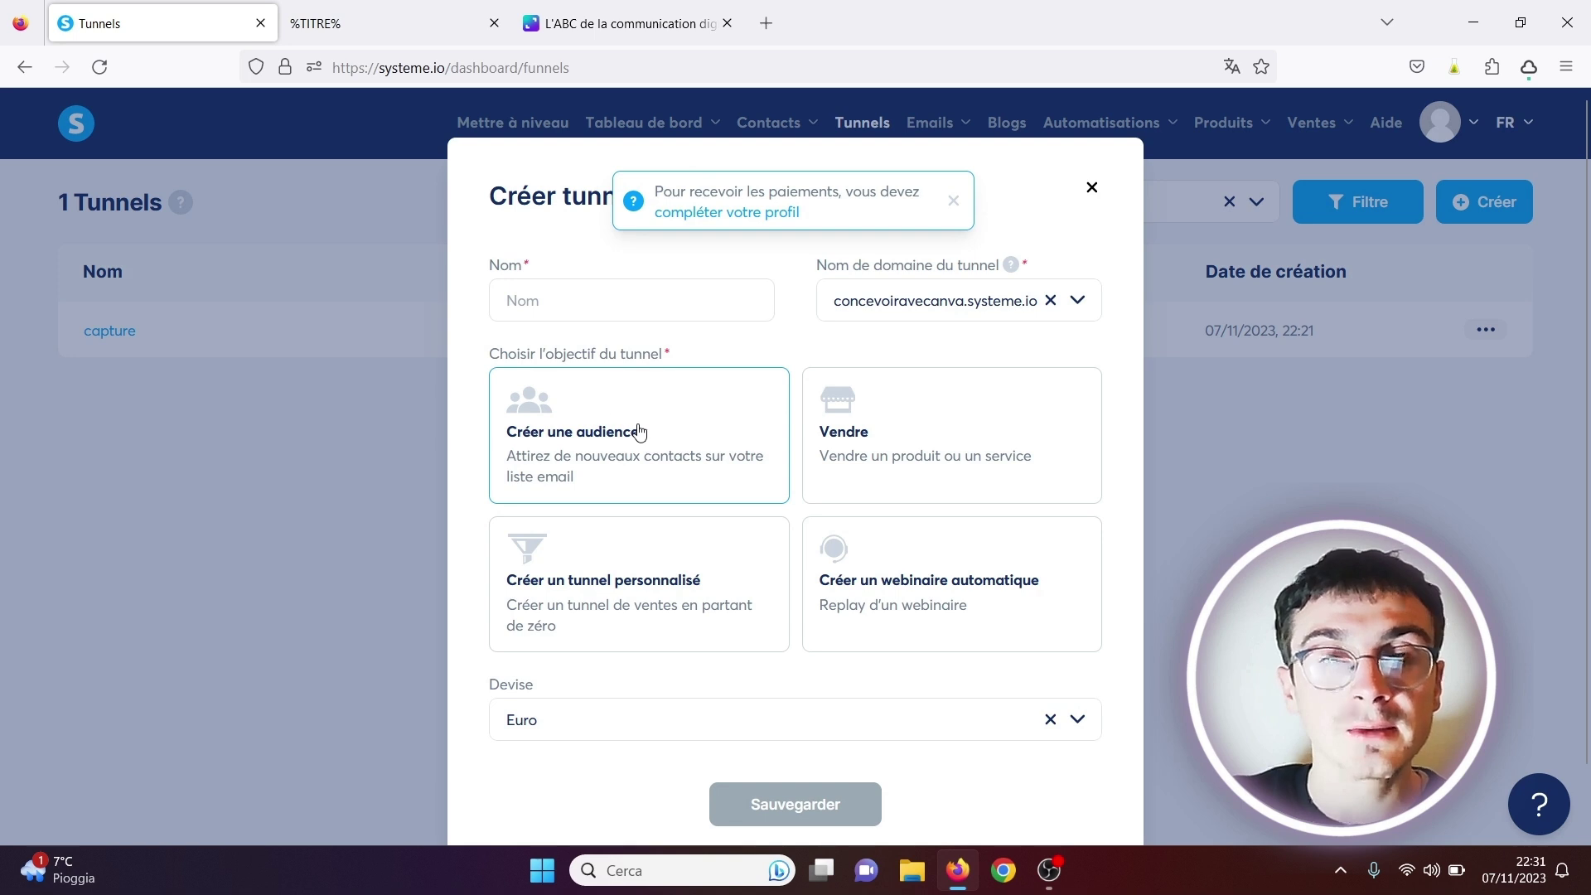
pyautogui.press('Tab')
pyautogui.write('rr')
pyautogui.click(609, 416)
pyautogui.click(833, 787)
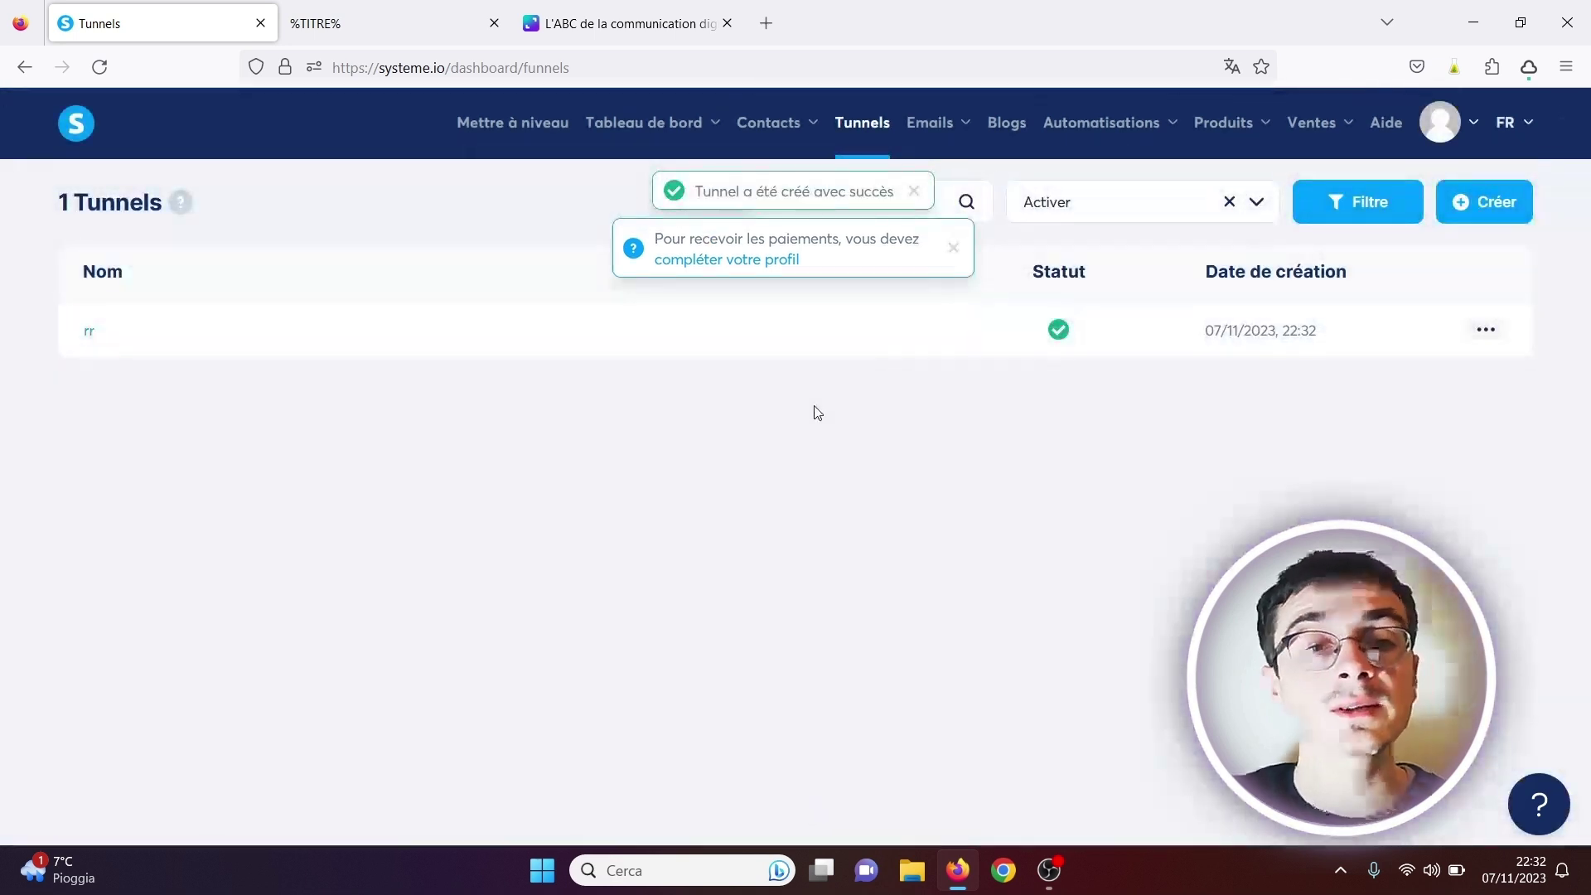
# Step: Open the rr tunnel and select the home decoration template "Transformez votre maison en l'espace de vos rêves" for its Page de capture
pyautogui.click(89, 335)
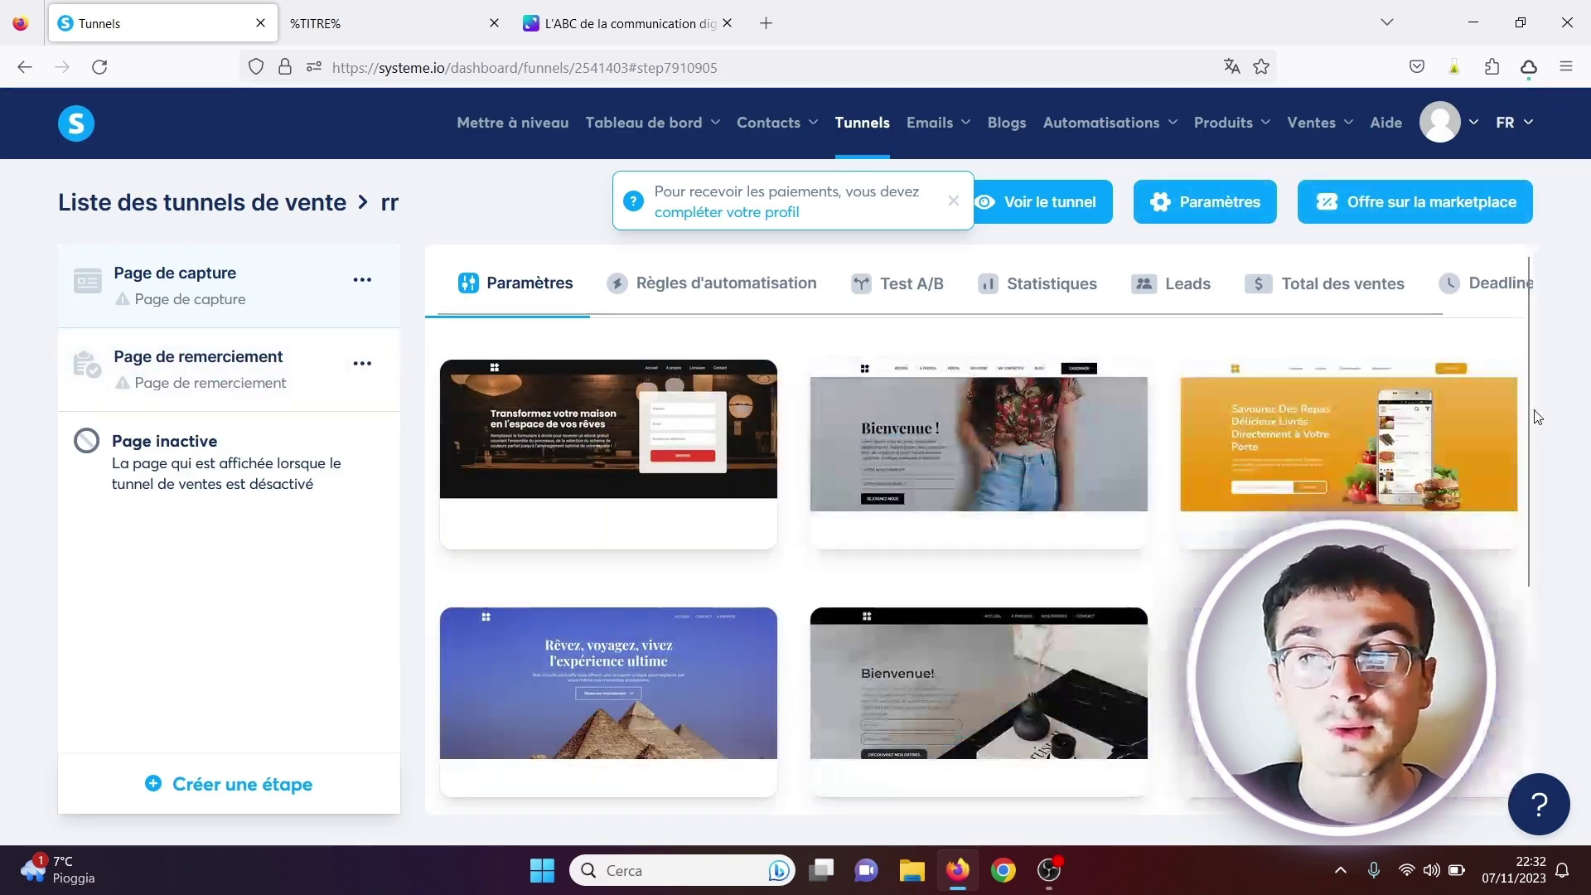
pyautogui.scroll(-2, 1541, 553)
pyautogui.scroll(3, 678, 434)
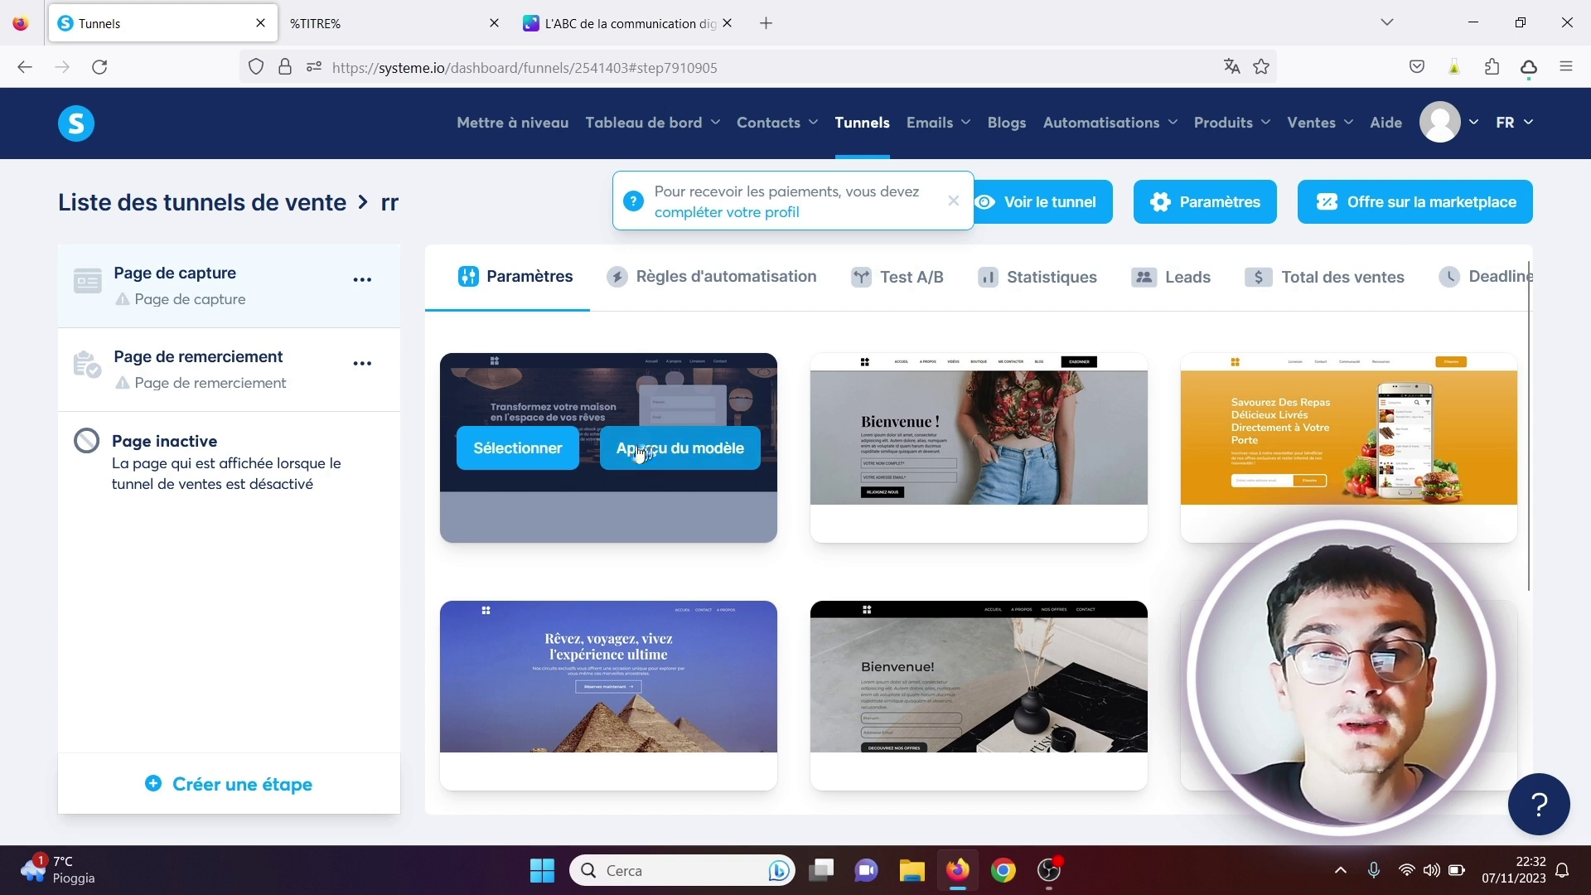
pyautogui.click(519, 449)
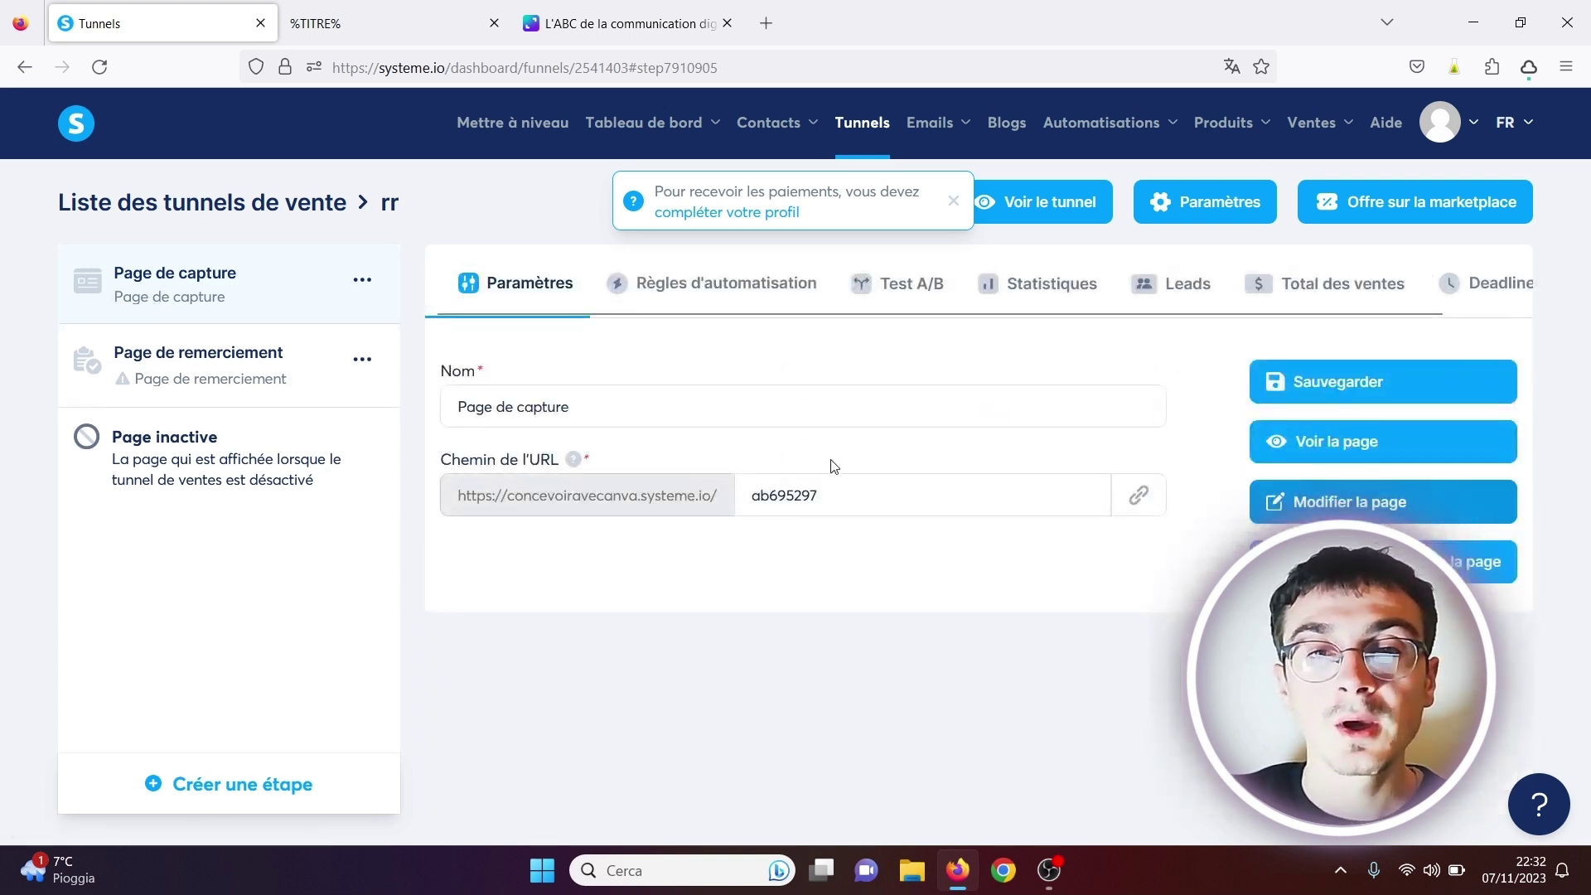
# Step: Set the URL path of the Page de capture to cadeau
pyautogui.click(844, 500)
pyautogui.moveTo(845, 499); pyautogui.dragTo(734, 497)
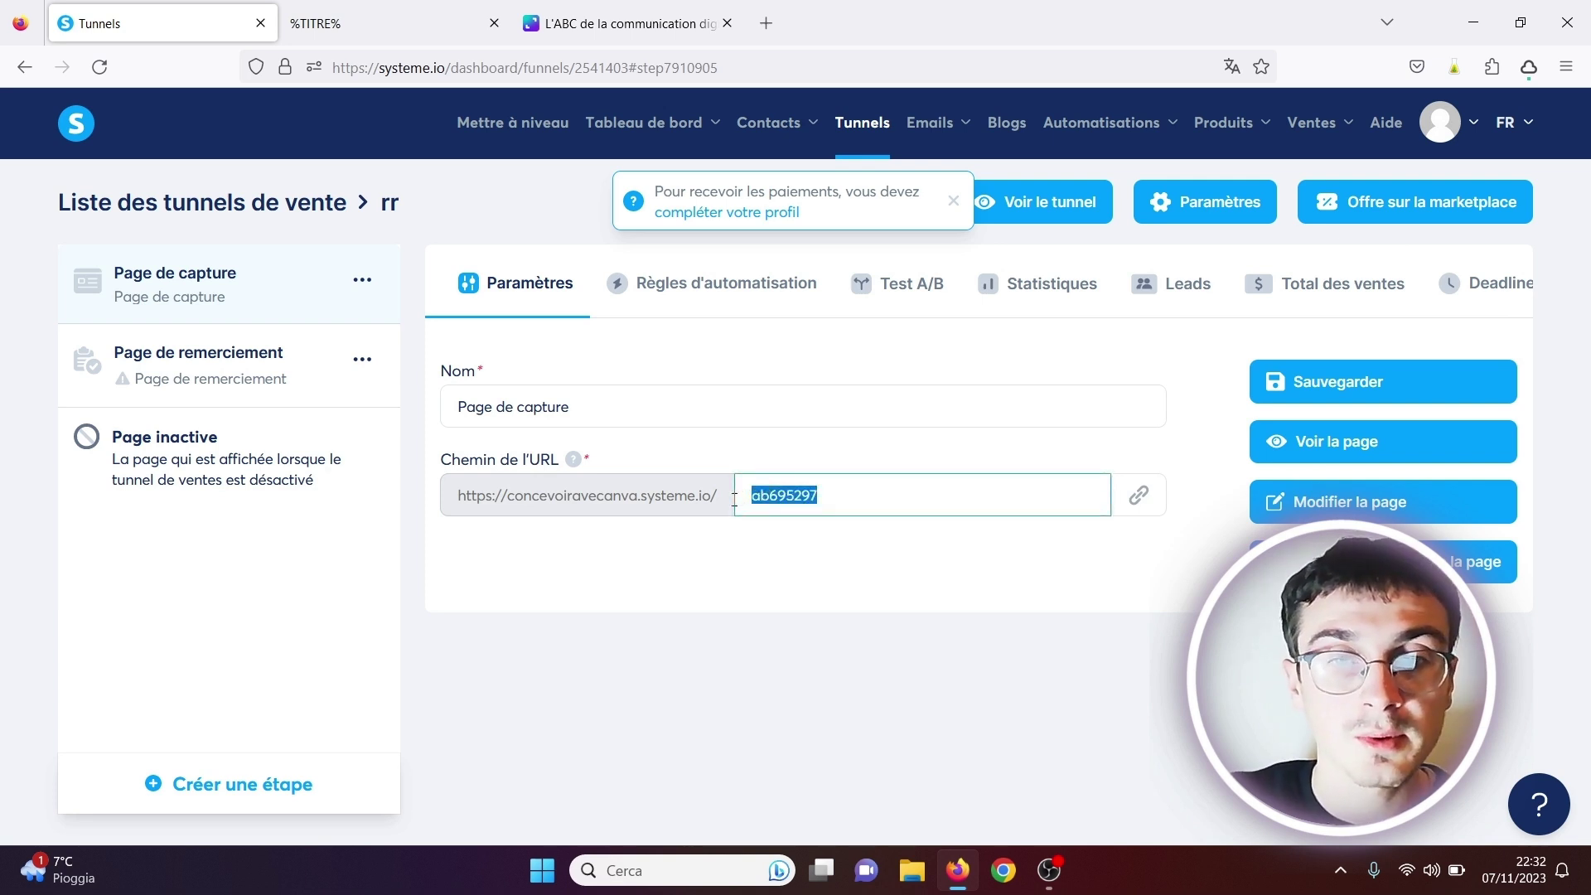
pyautogui.write('cadeau')
pyautogui.click(756, 569)
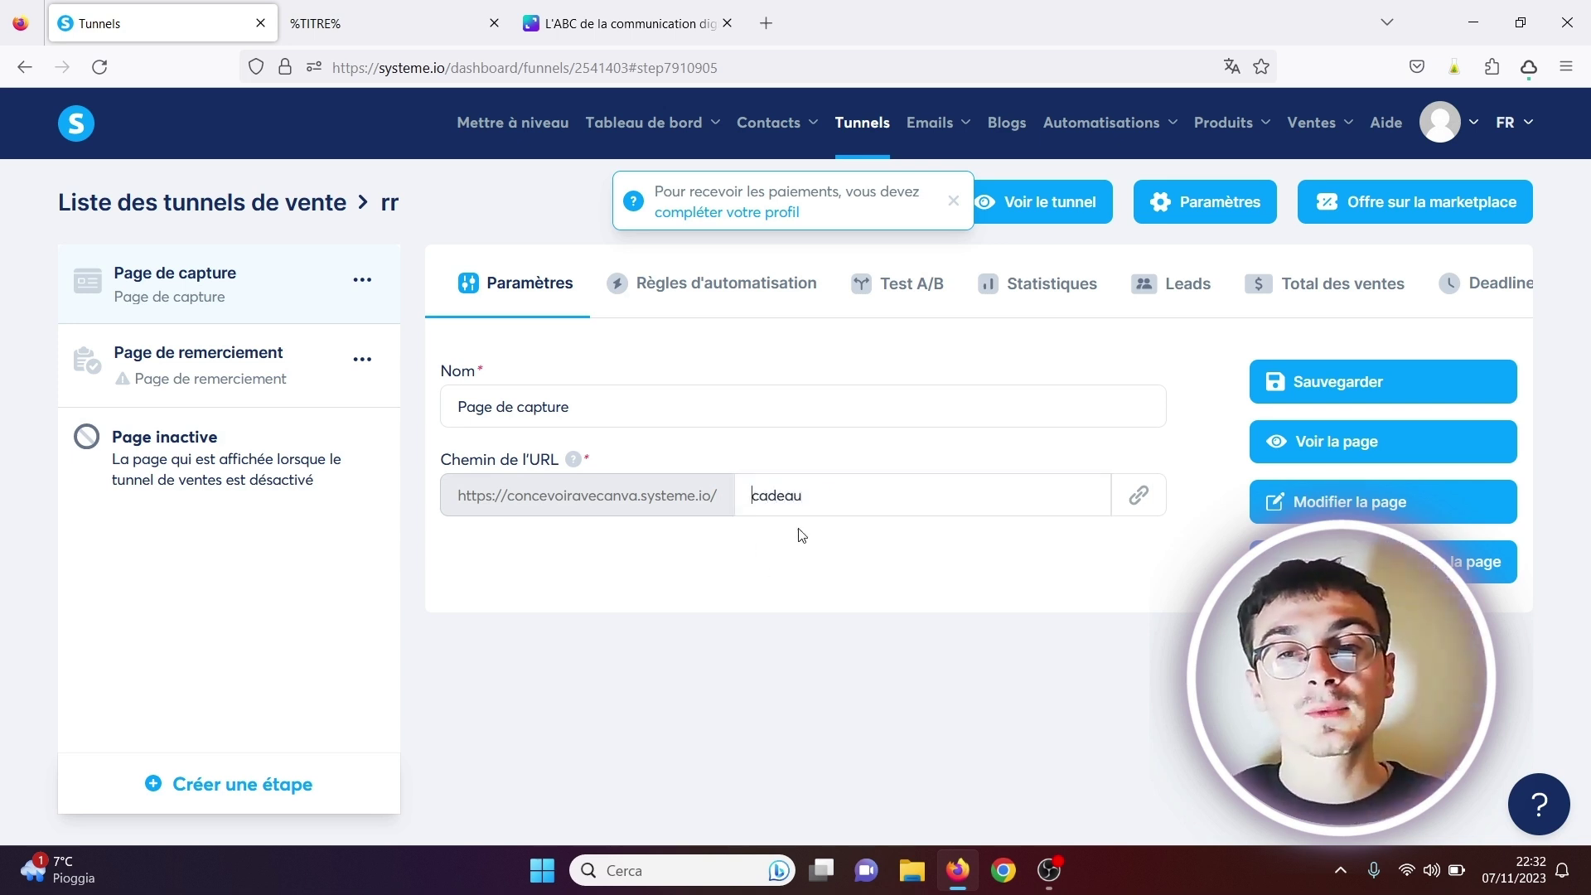
pyautogui.click(512, 122)
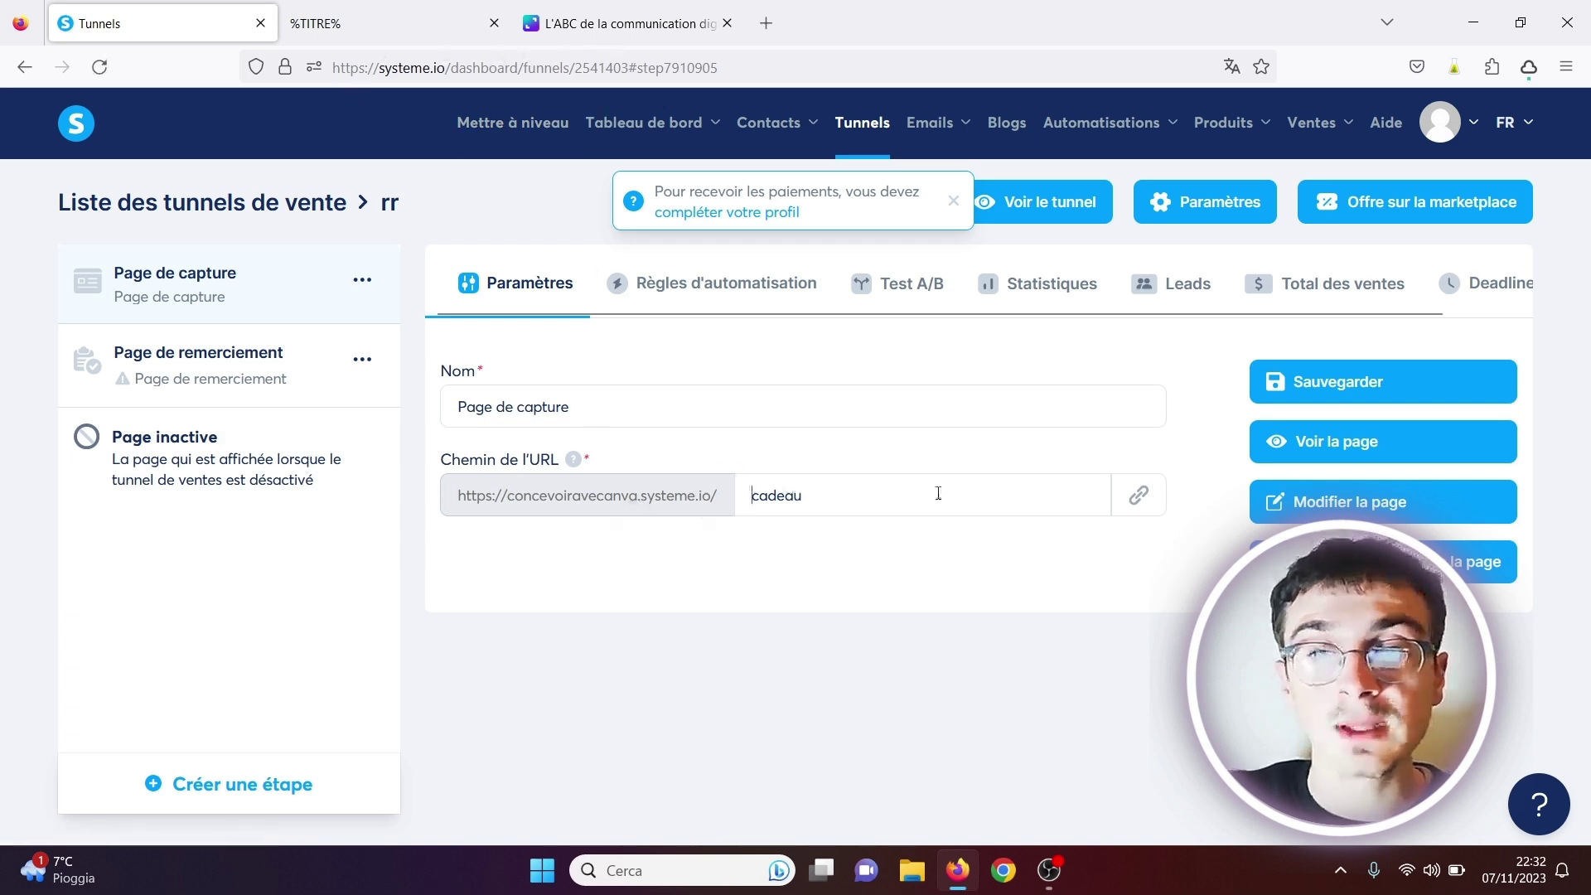
# Step: Open the Page de capture for editing and look through the template from the hero section to the footer
pyautogui.click(1370, 505)
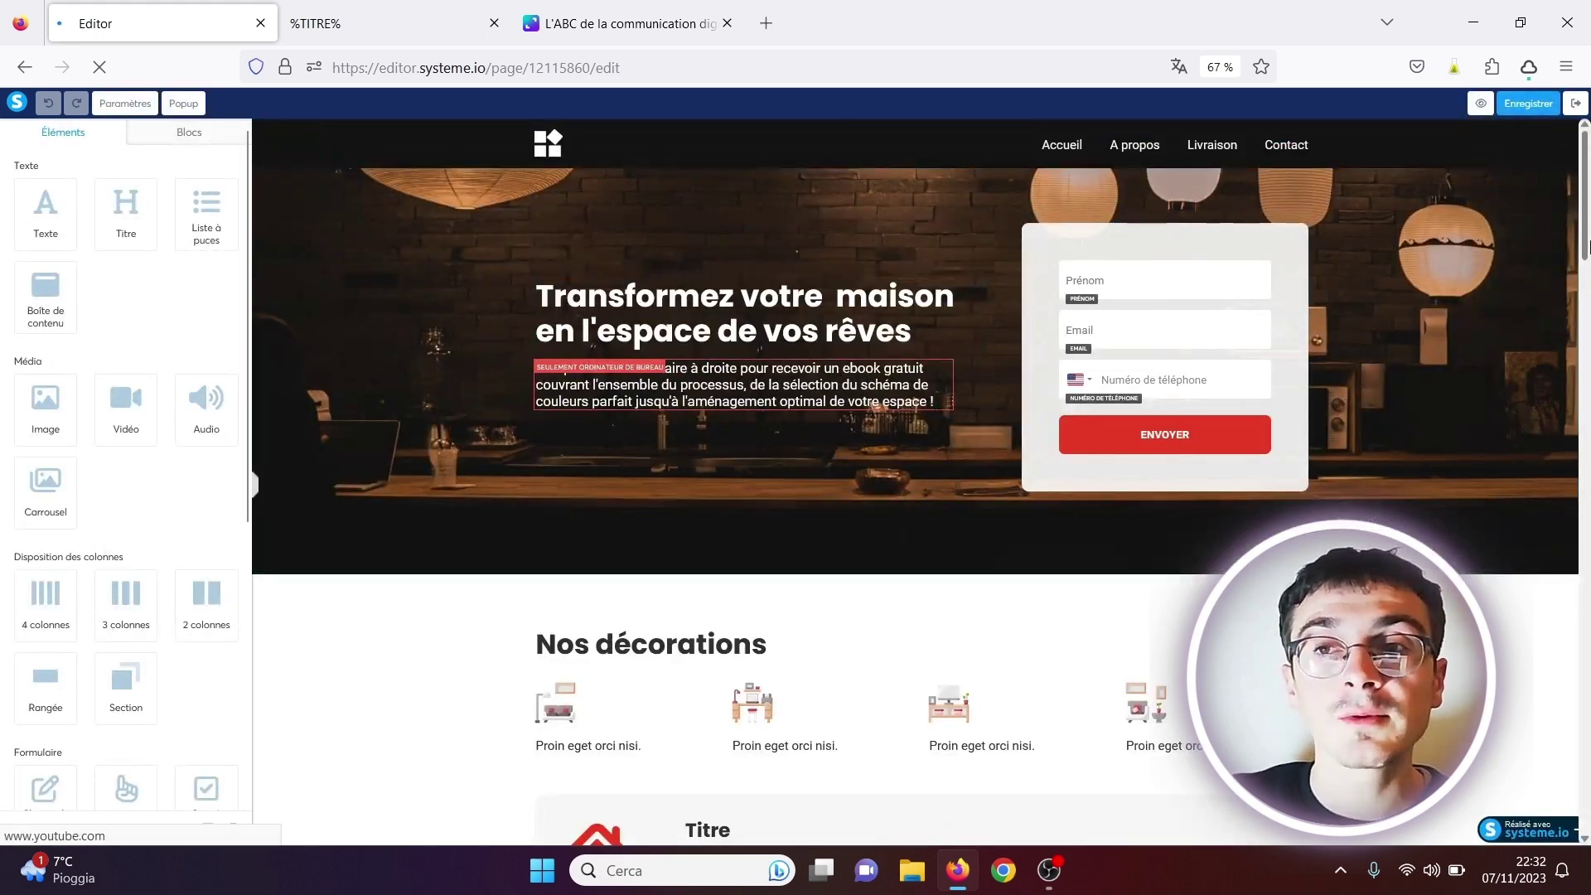
pyautogui.moveTo(1588, 246); pyautogui.dragTo(1588, 810)
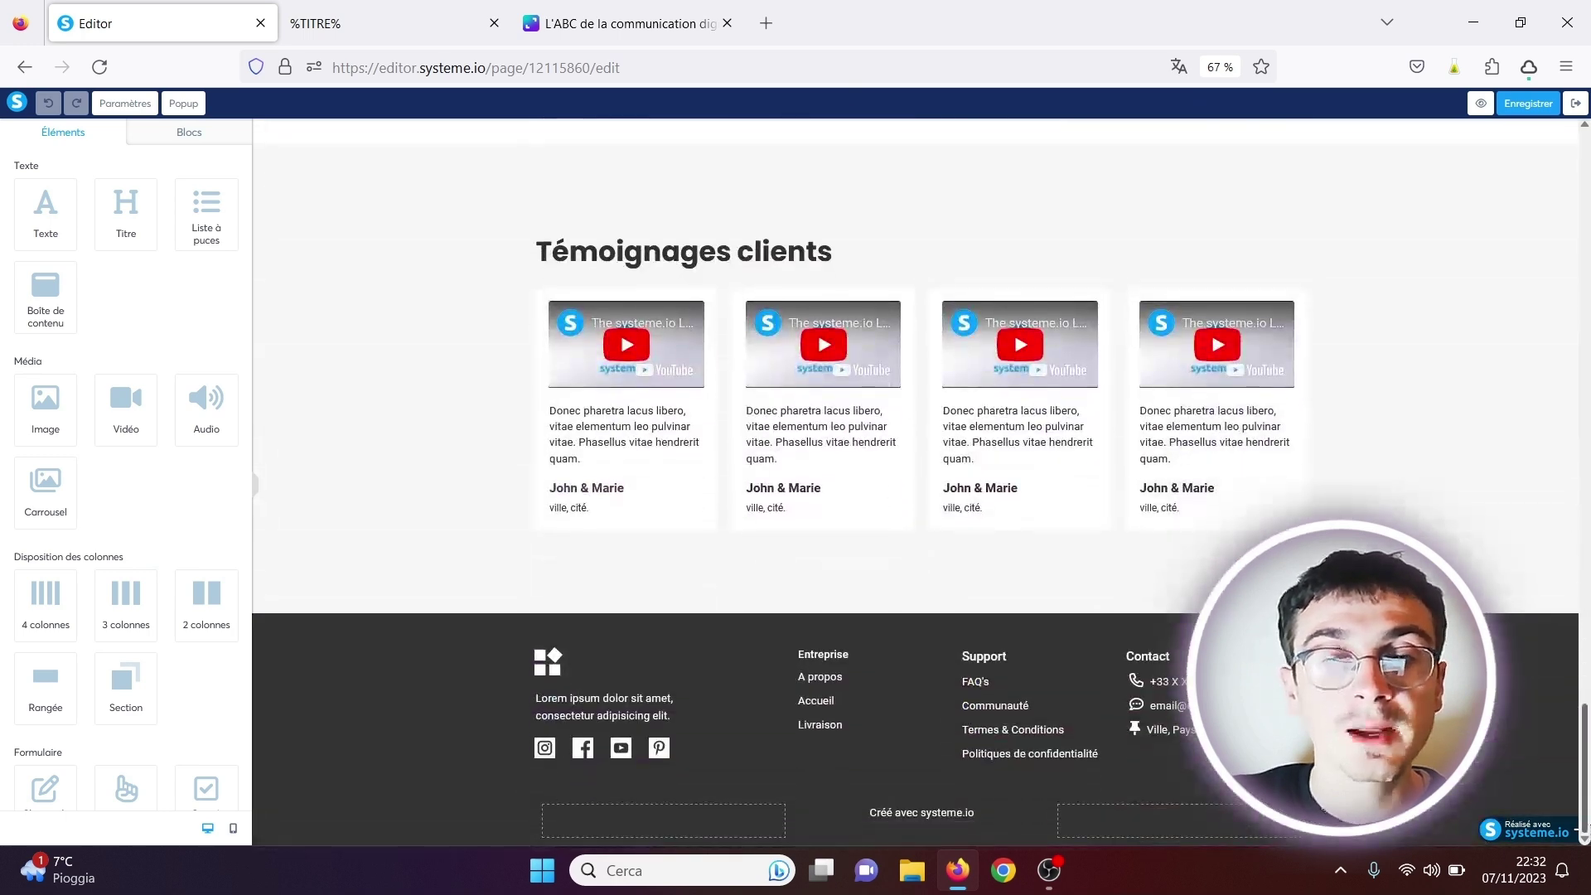
pyautogui.scroll(20, 743, 166)
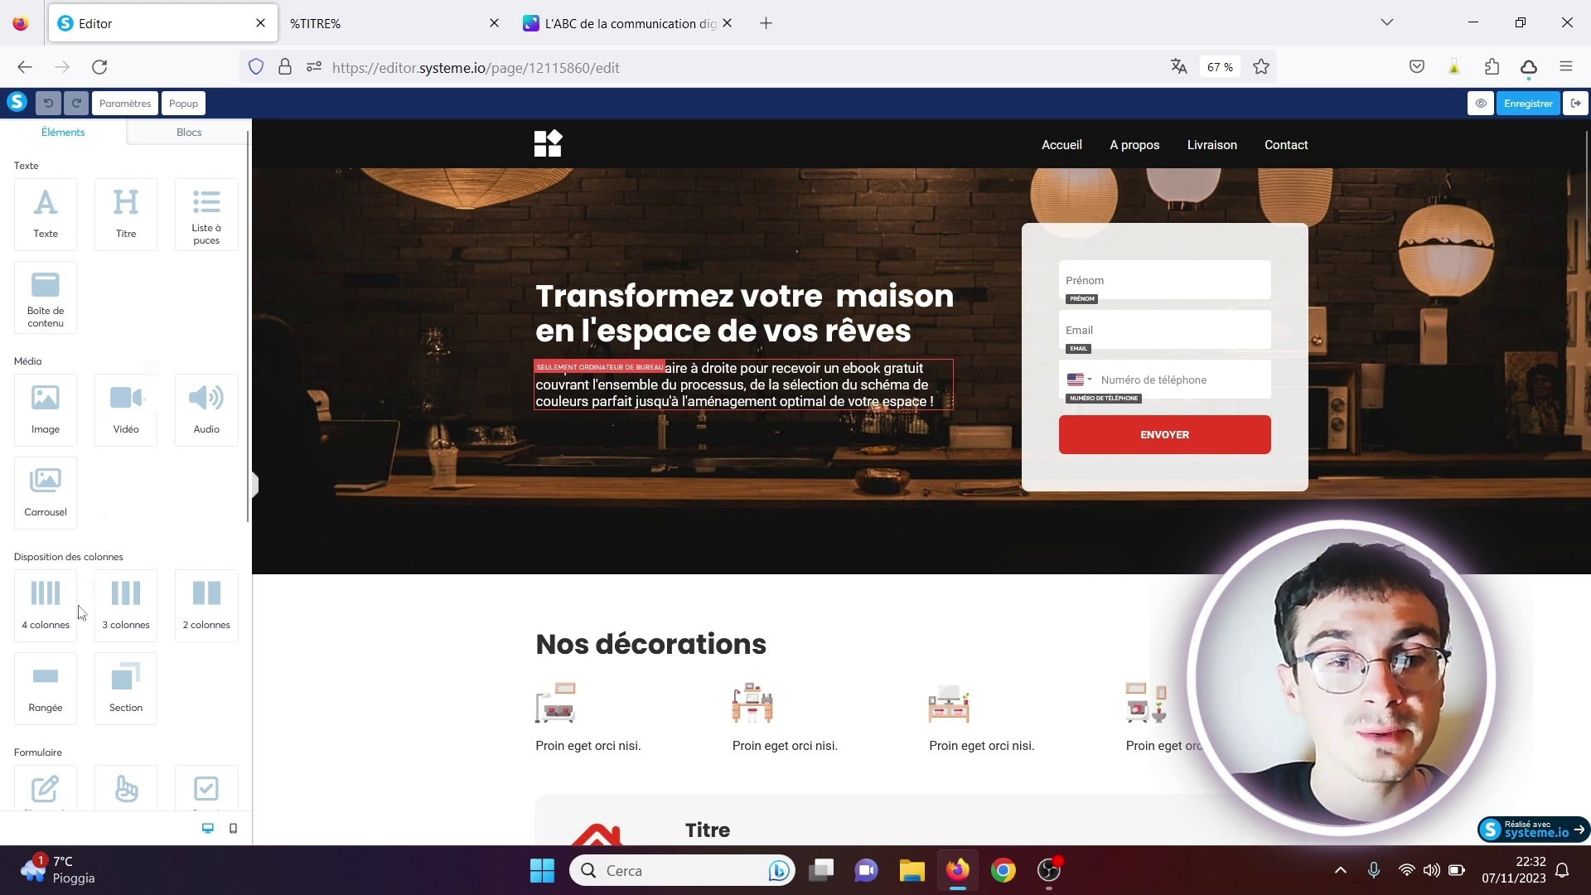
# Step: Set the page's SEO title to Cadeau in the page settings and review the remaining SEO, tracking and affiliation options
pyautogui.click(125, 103)
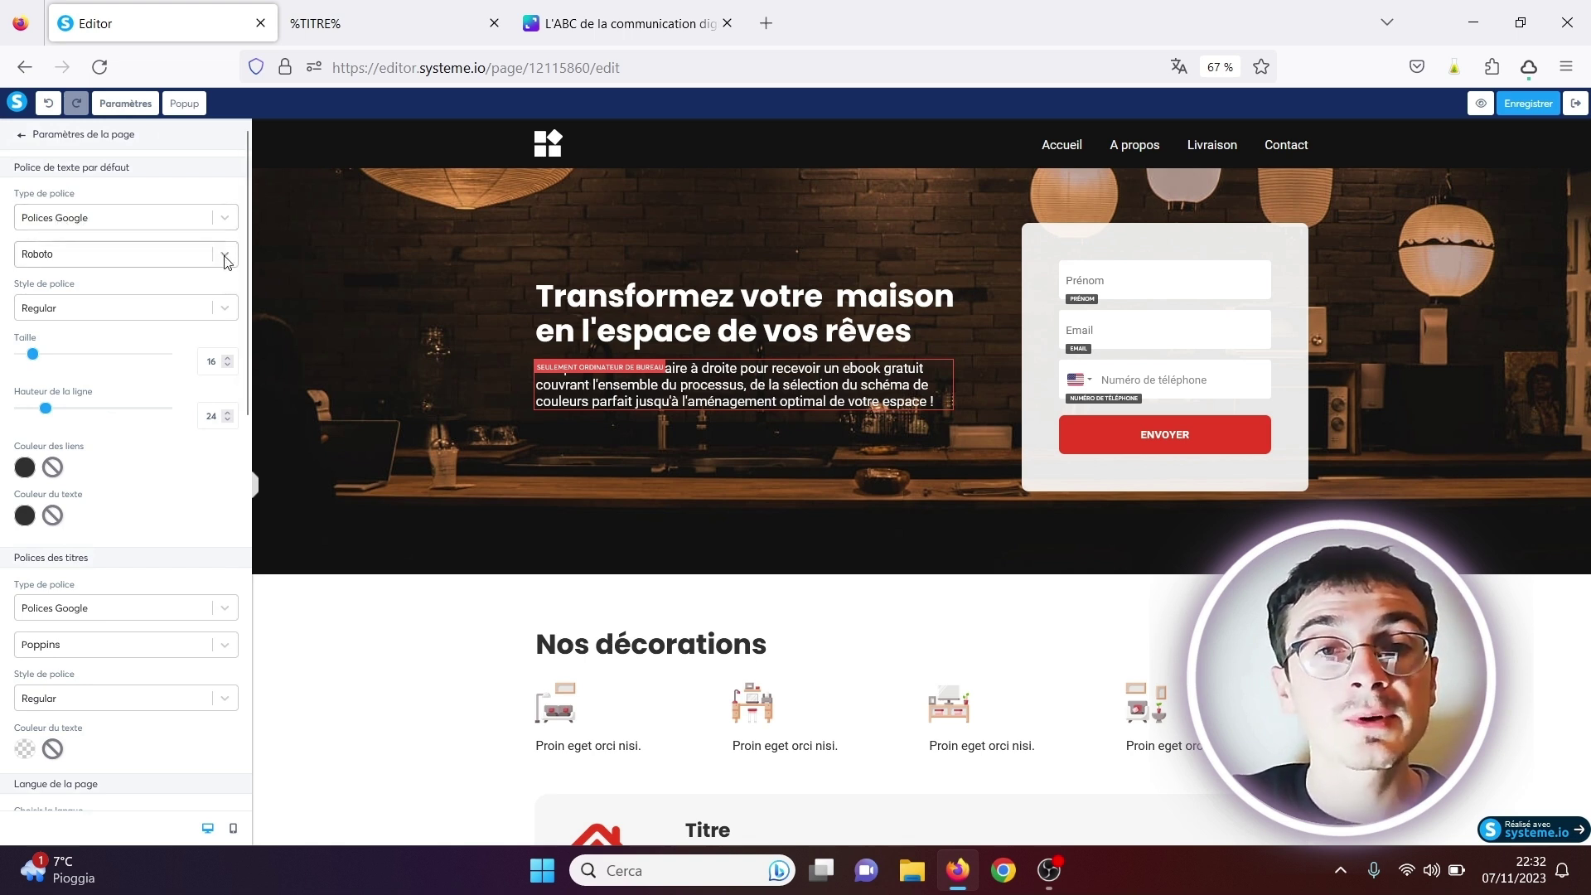
pyautogui.scroll(-5, 233, 406)
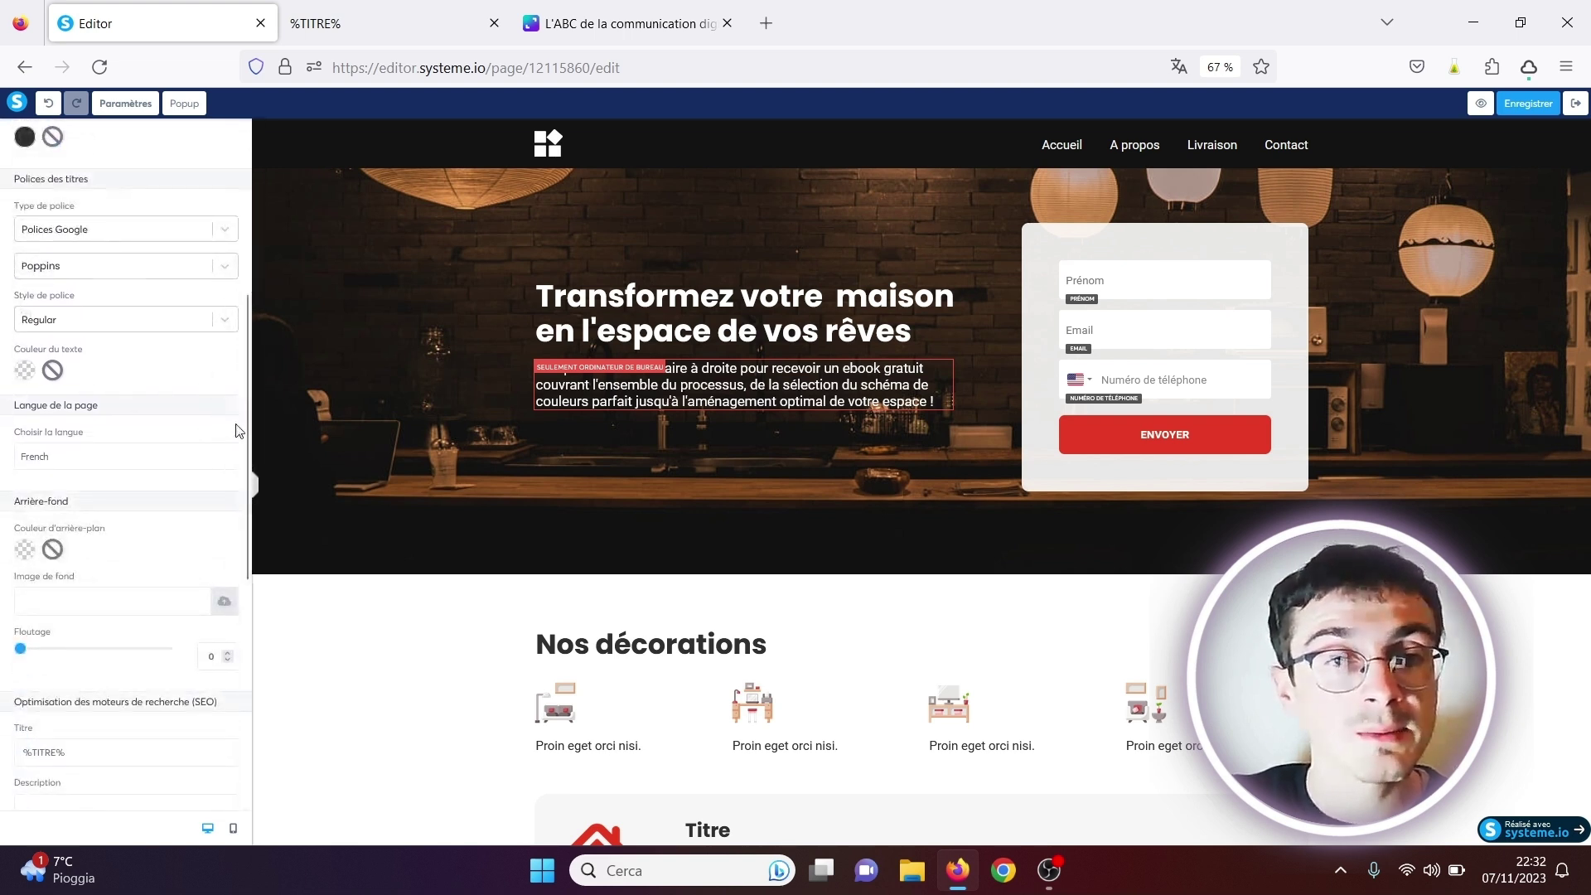
pyautogui.scroll(-3, 242, 472)
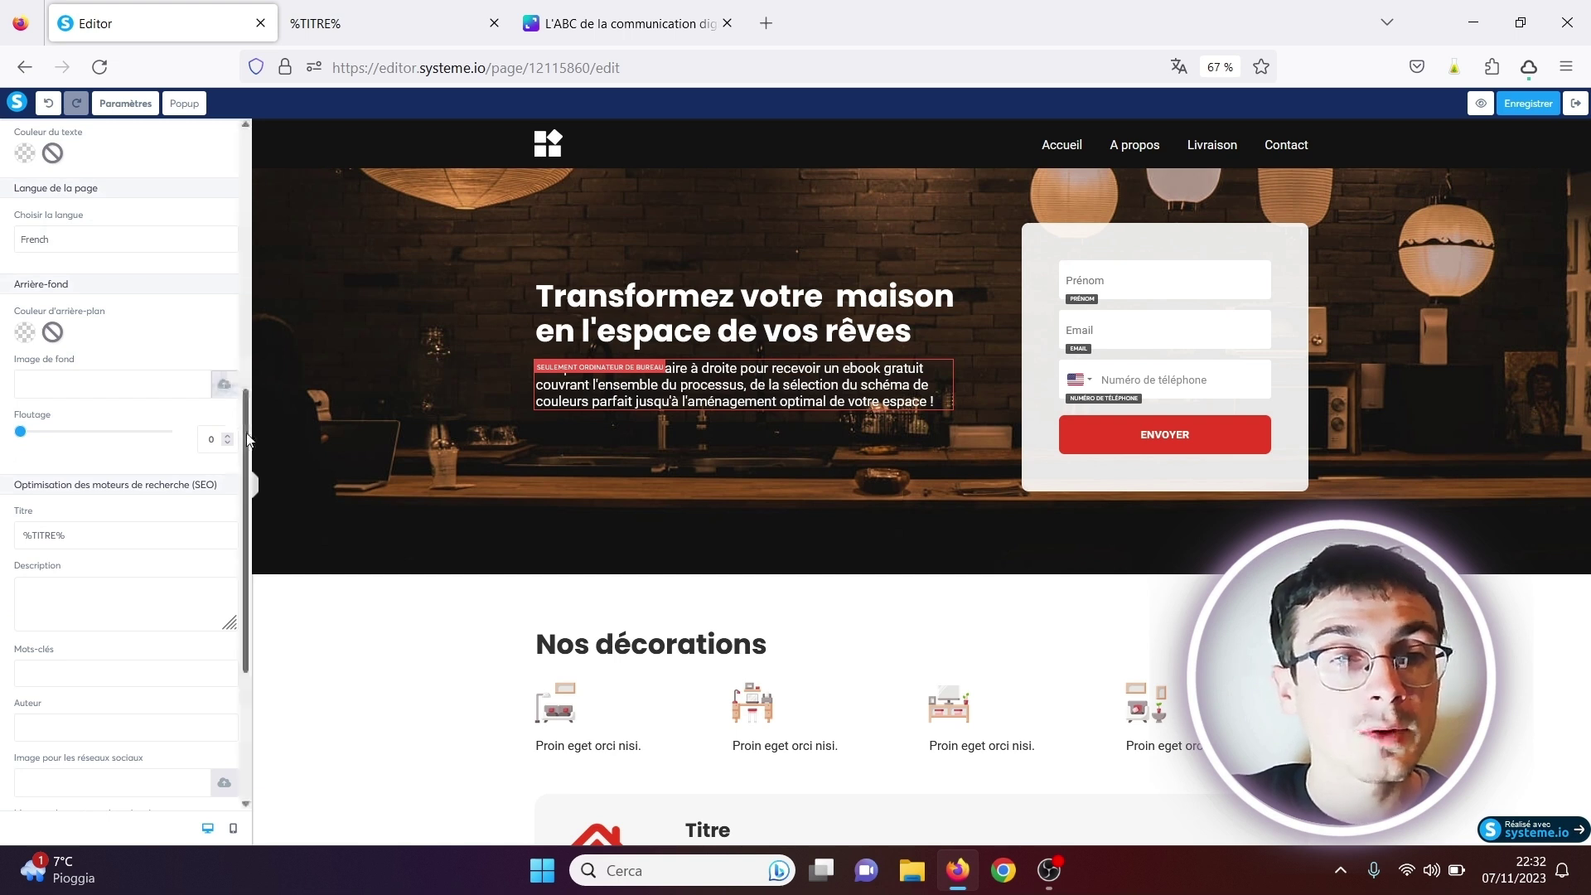
pyautogui.scroll(-2, 243, 482)
pyautogui.click(85, 439)
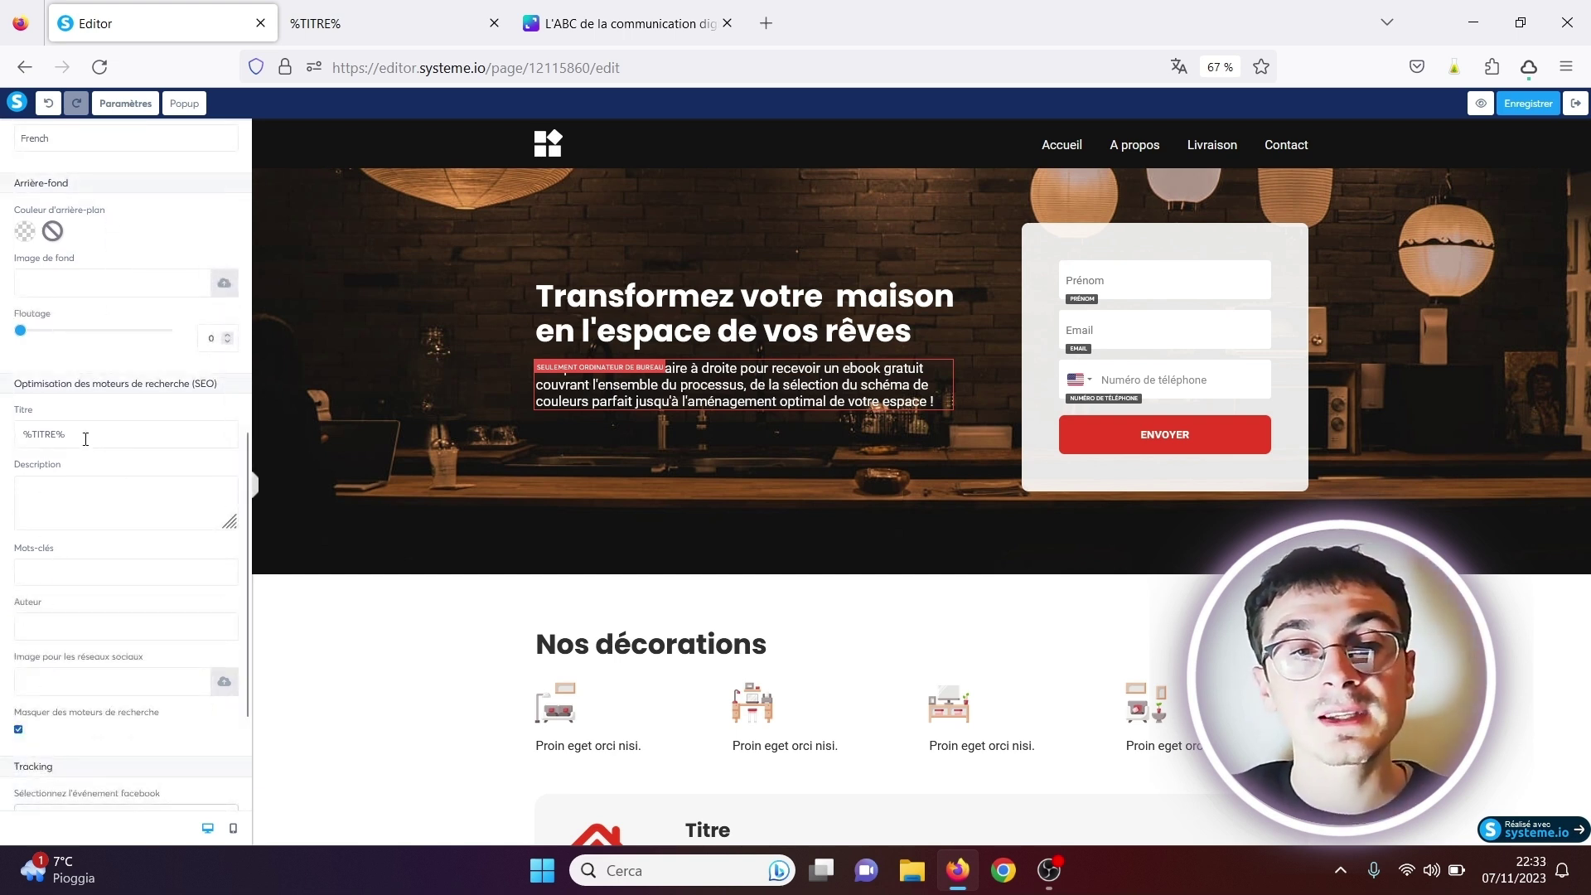
pyautogui.moveTo(85, 440); pyautogui.dragTo(3, 434)
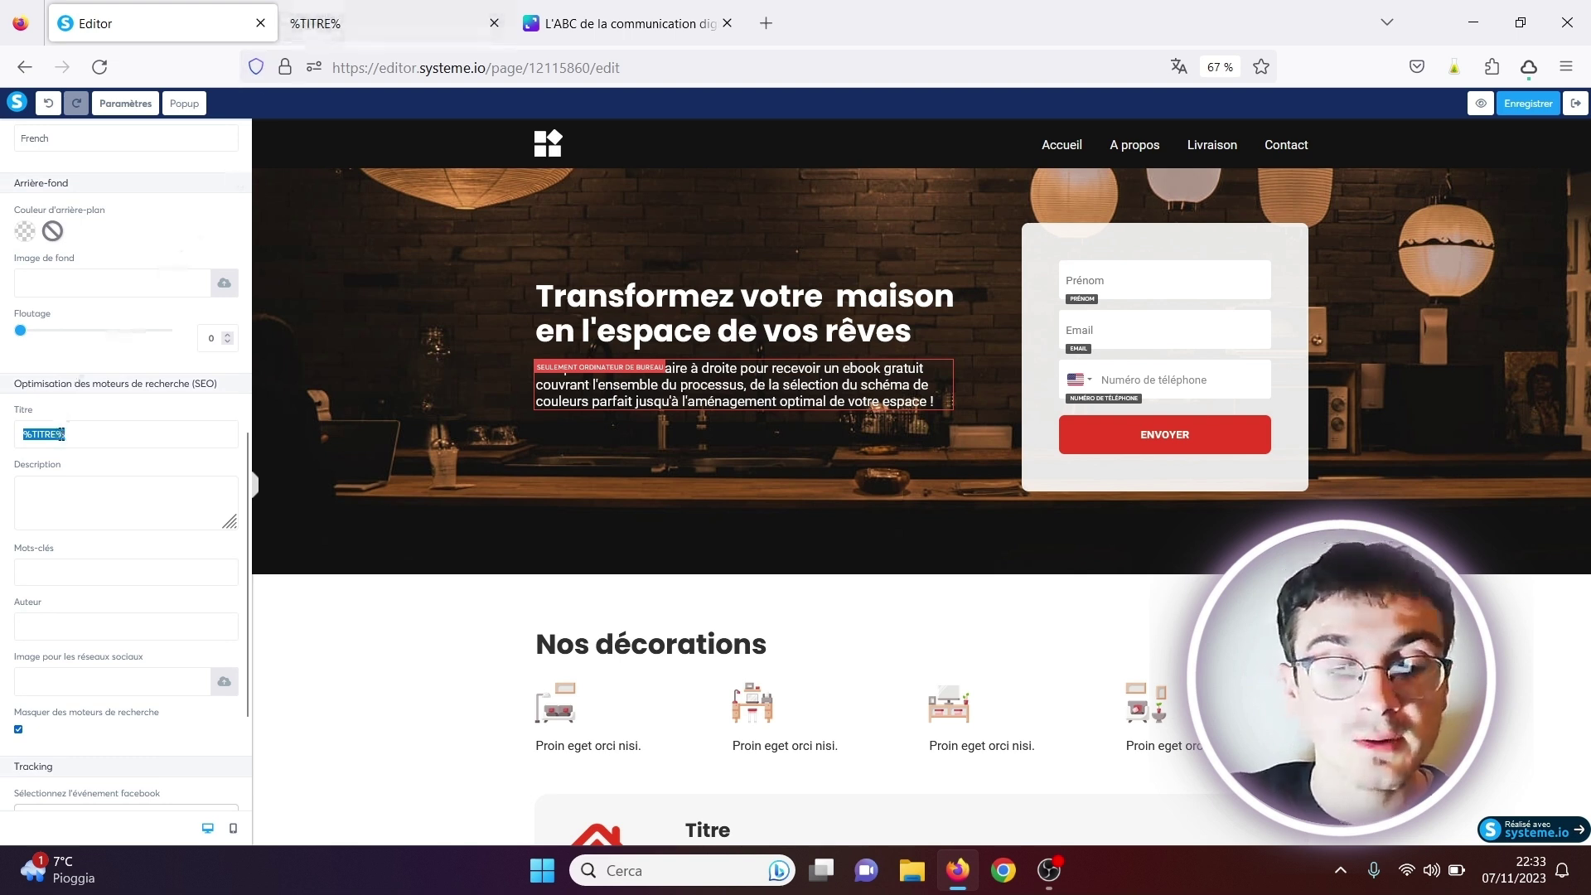
pyautogui.write('Cadeau')
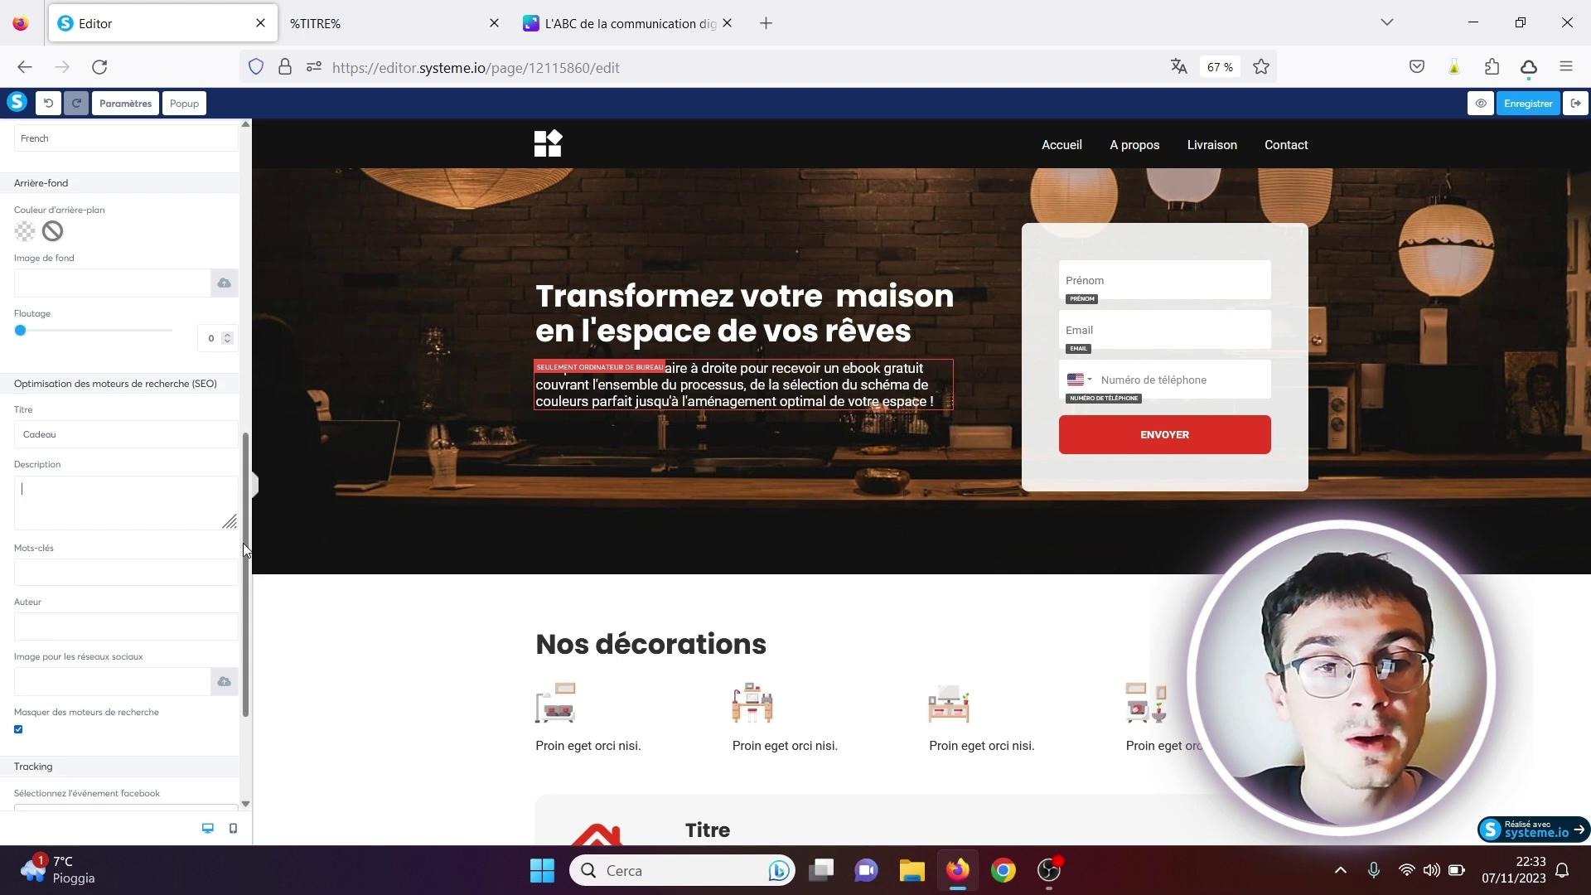
pyautogui.scroll(-3, 226, 508)
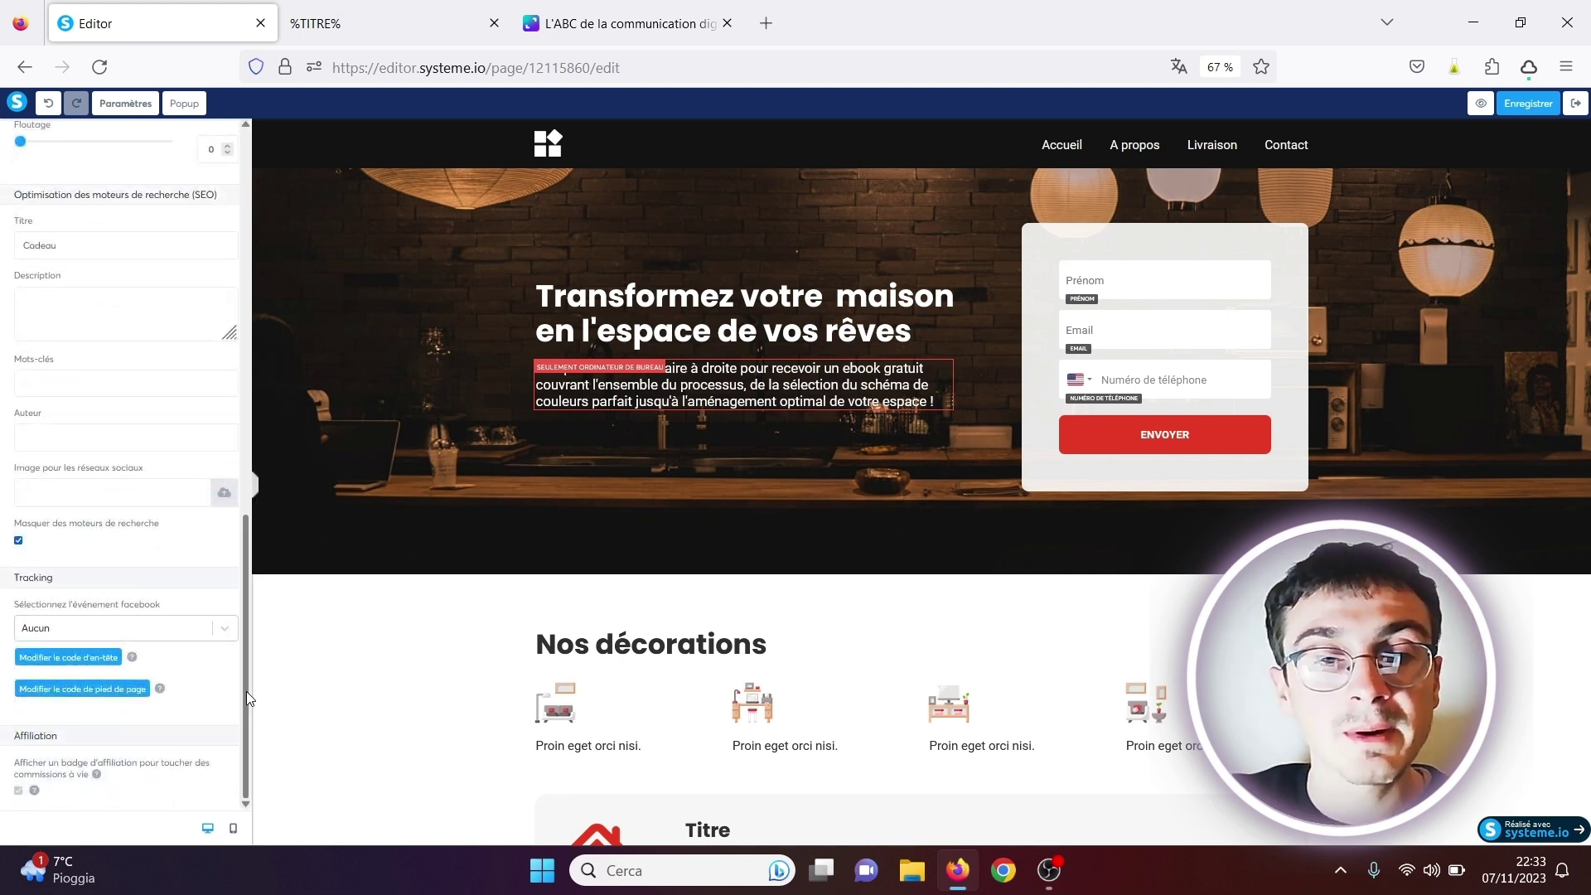
# Step: Add a popup to the Page de capture, save the page and exit the editor
pyautogui.scroll(15, 242, 700)
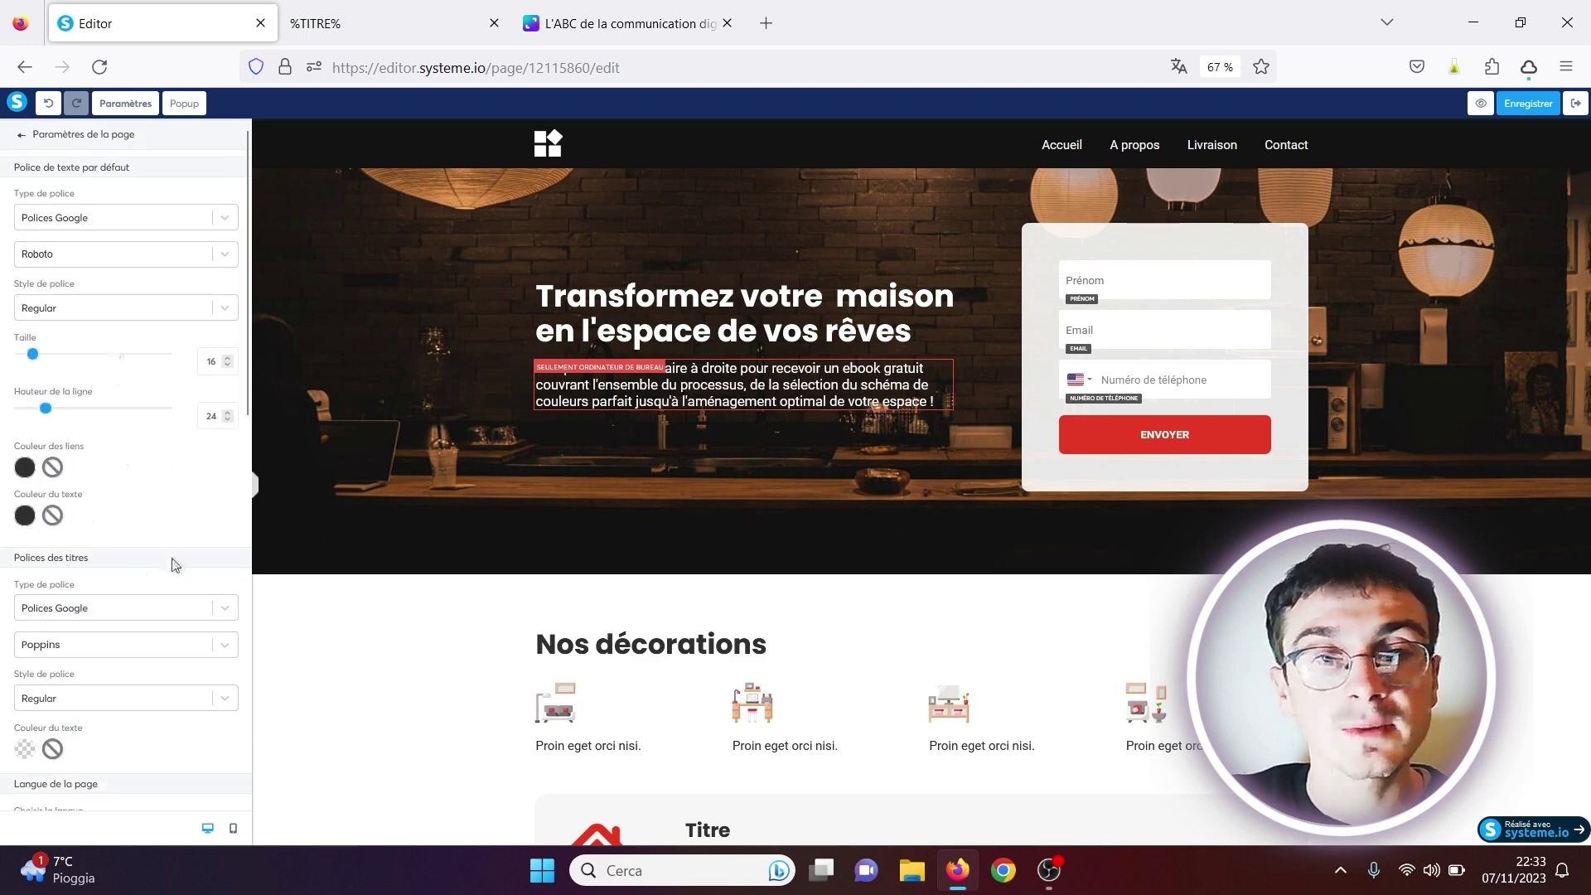
pyautogui.click(185, 104)
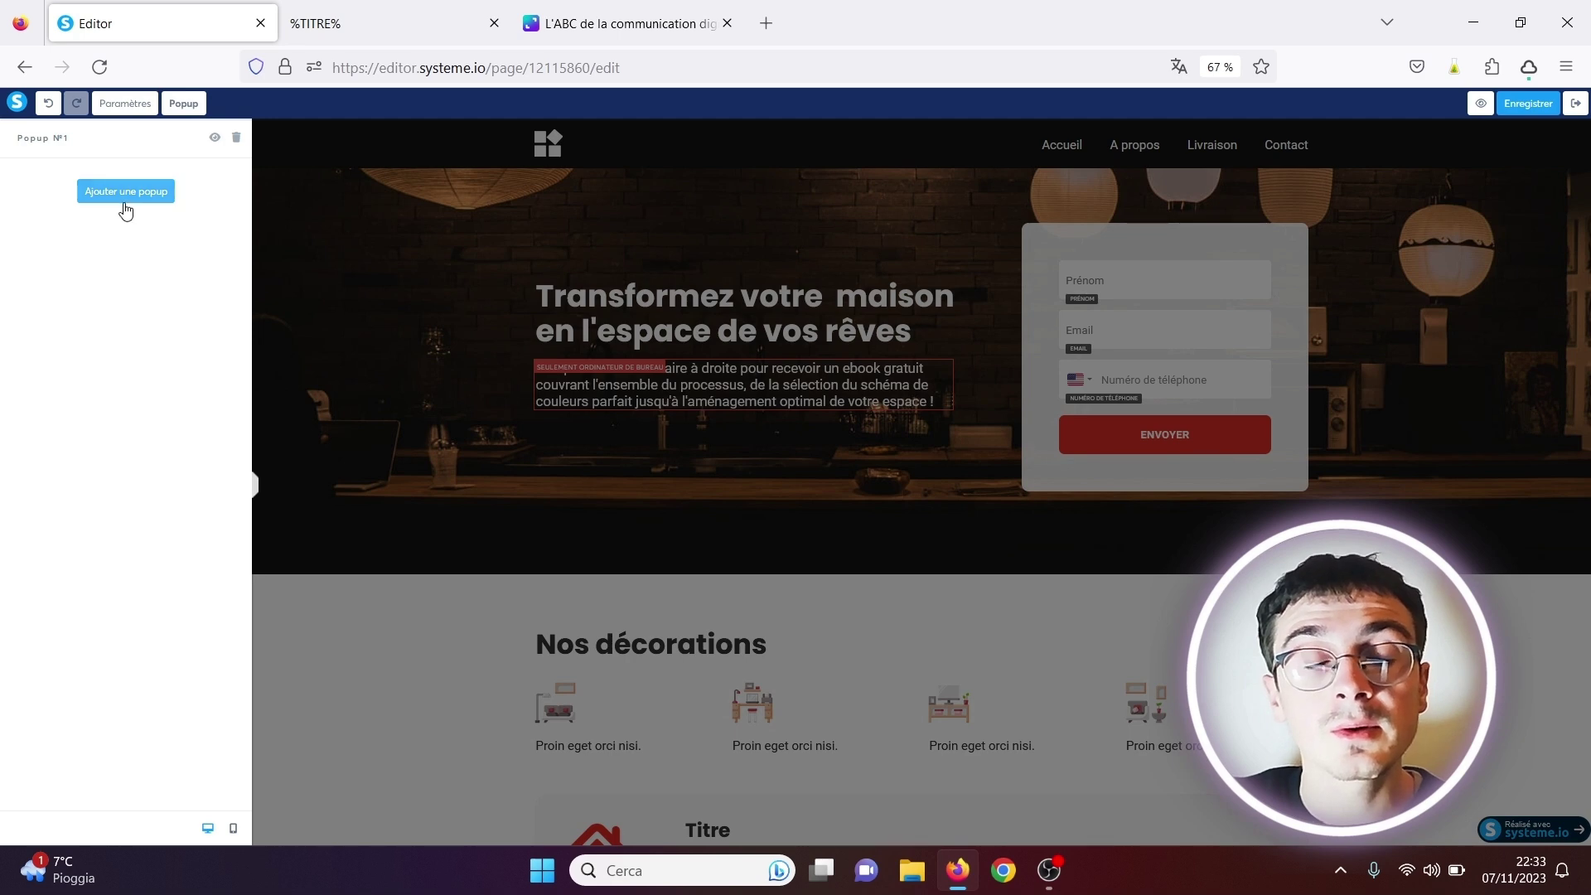
pyautogui.click(125, 191)
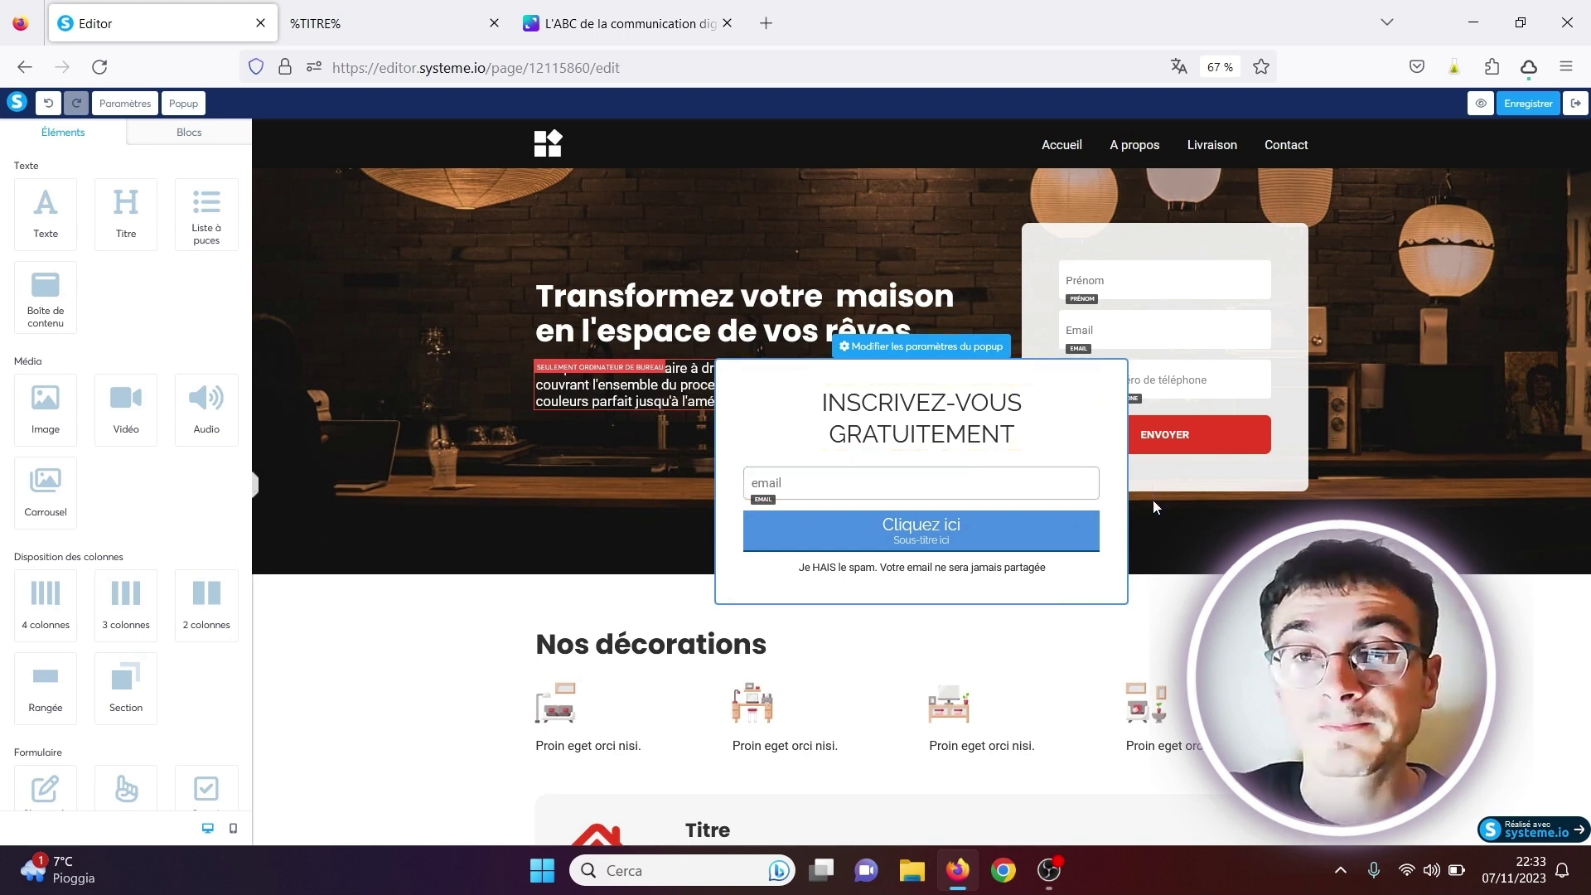
pyautogui.click(1528, 104)
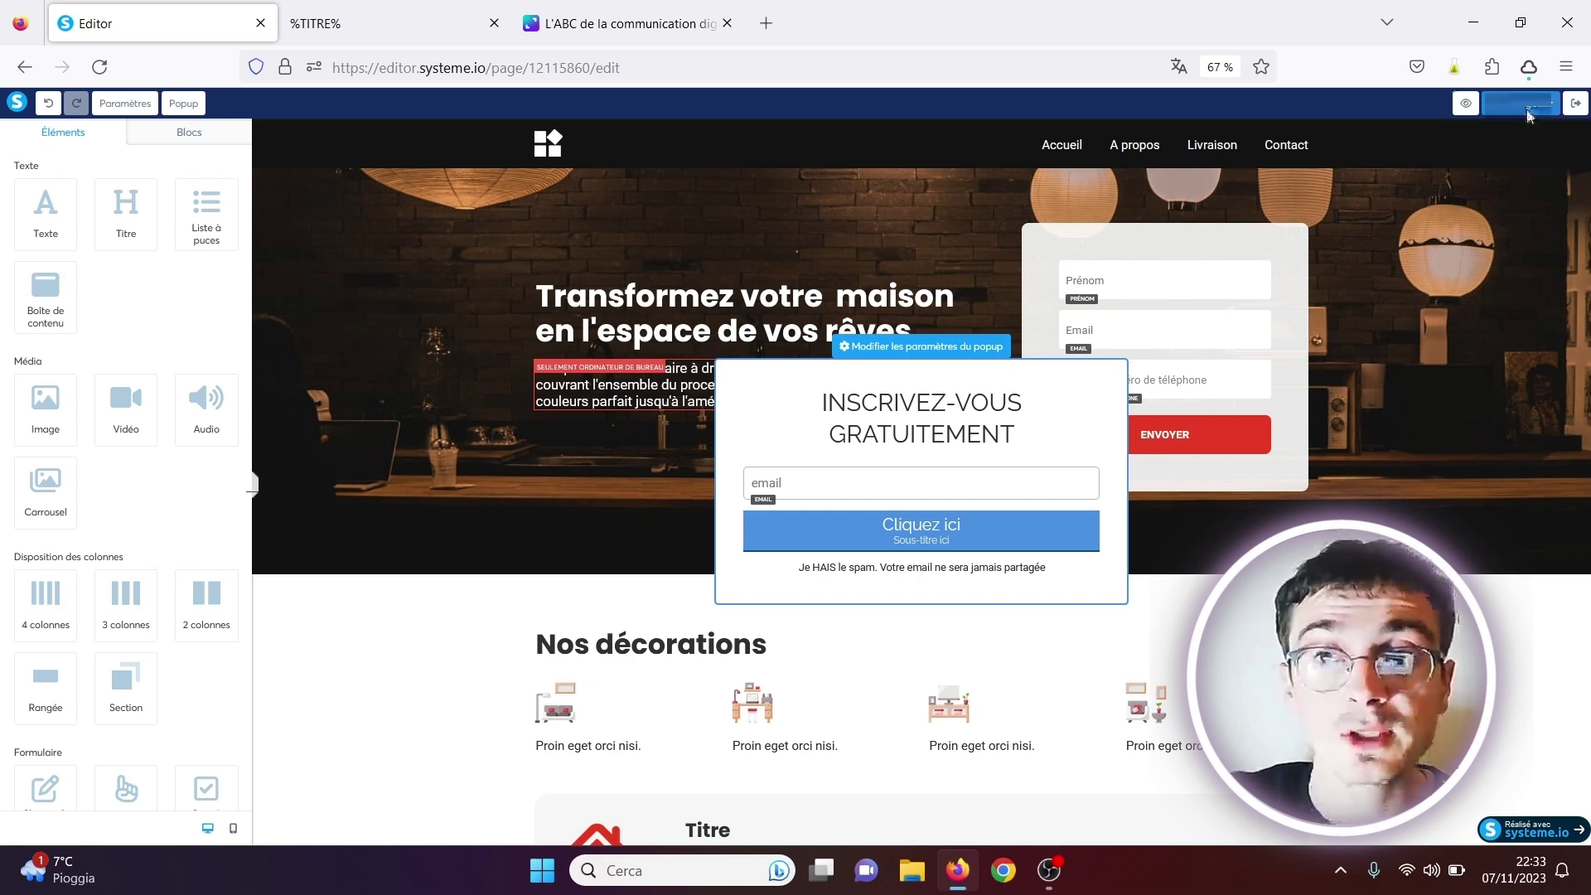
pyautogui.click(1578, 108)
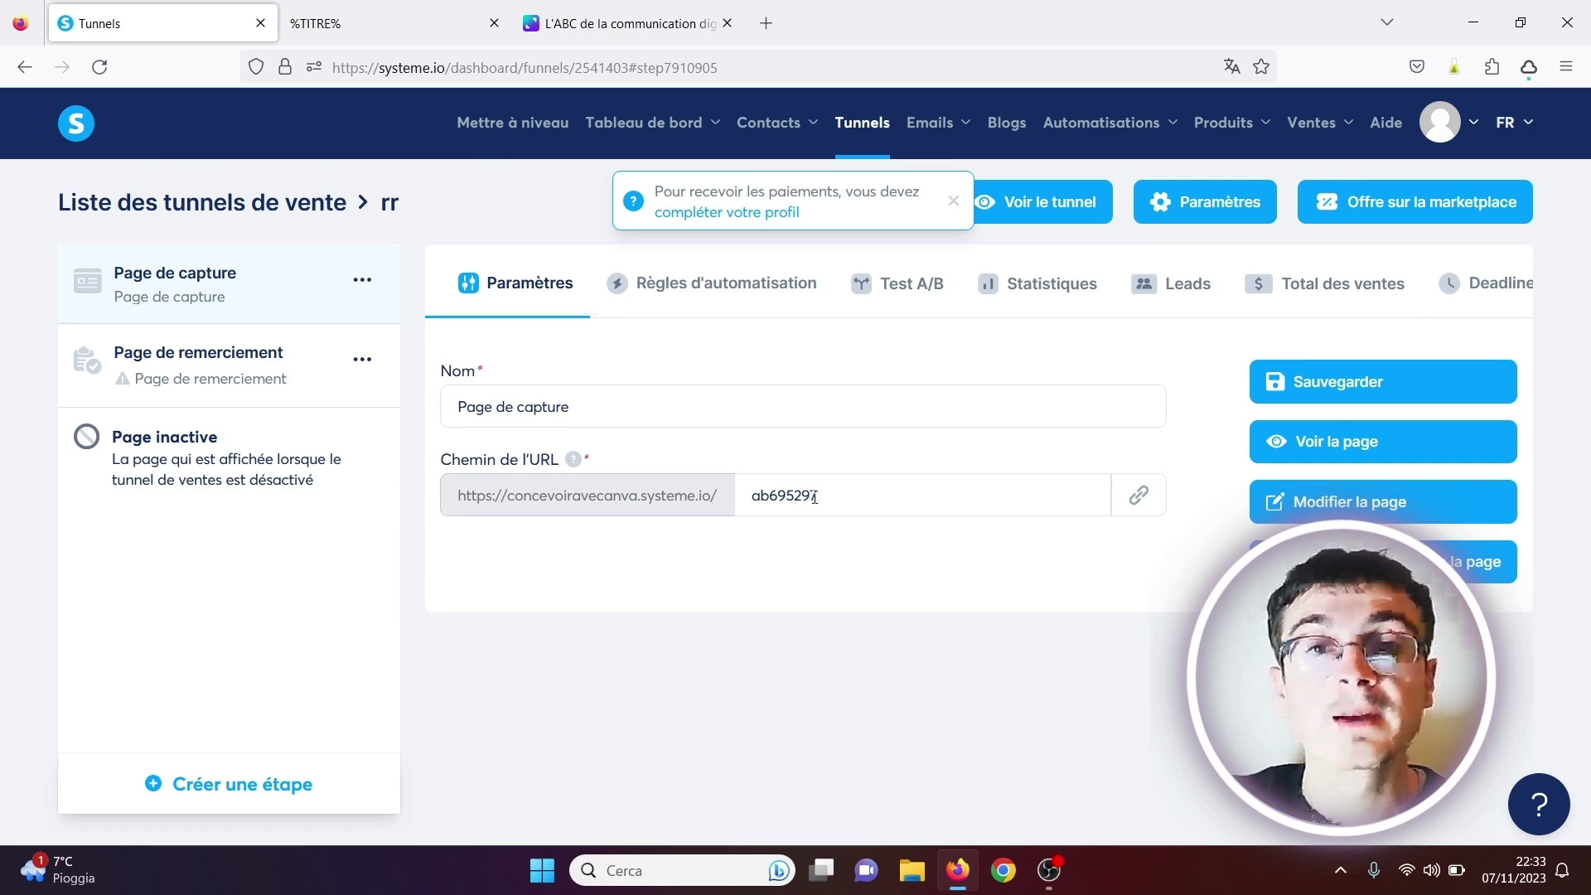
# Step: View the live Page de capture to check its signup popup, and close the finished preview pages
pyautogui.click(1379, 442)
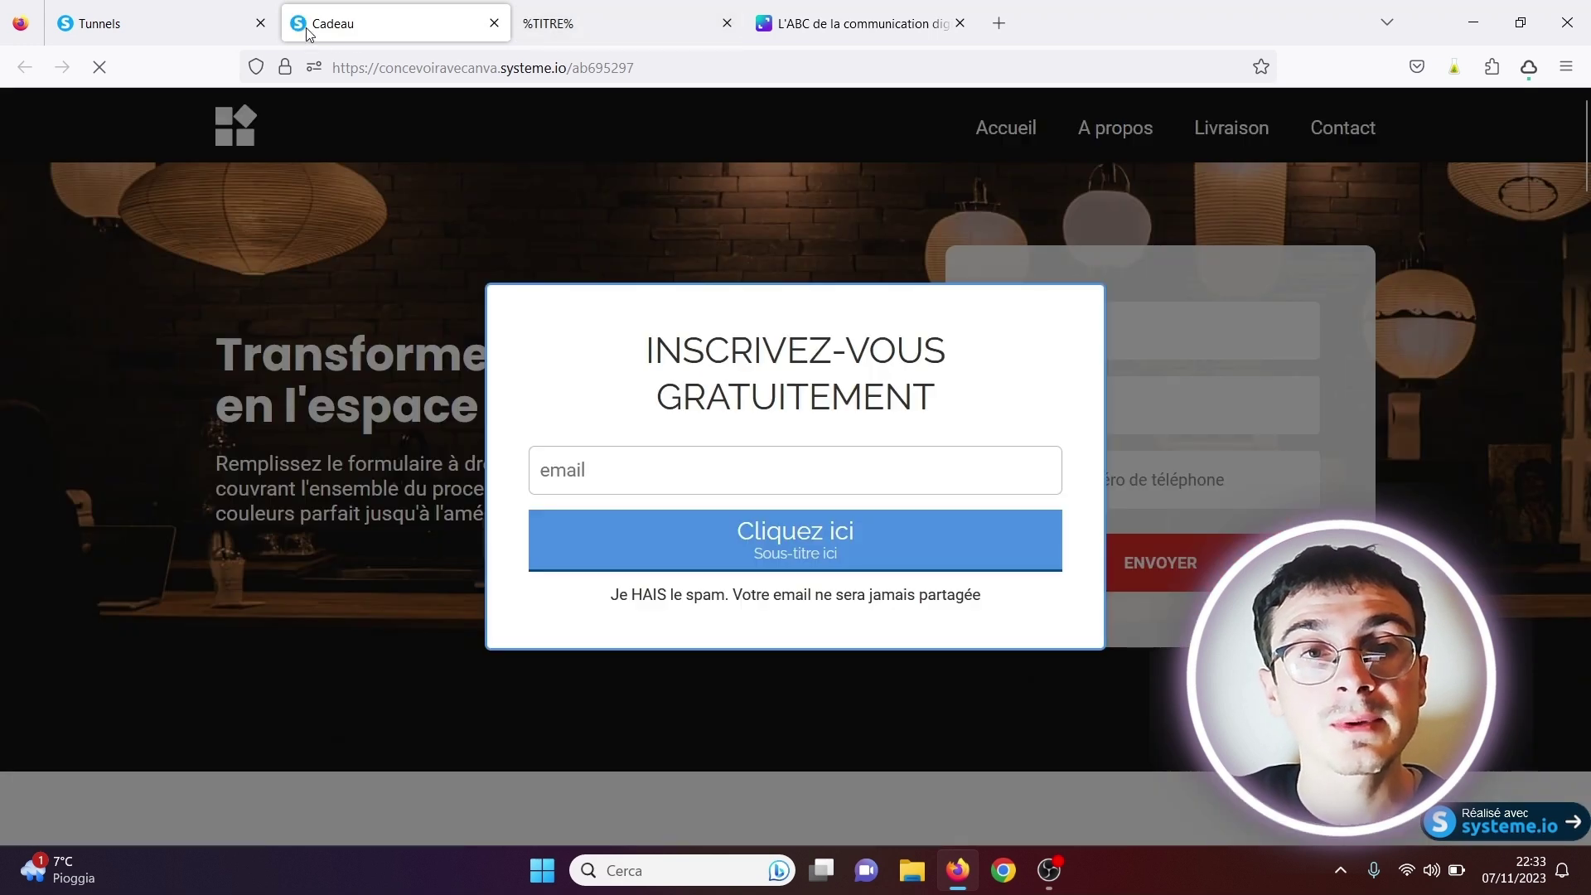
pyautogui.click(727, 24)
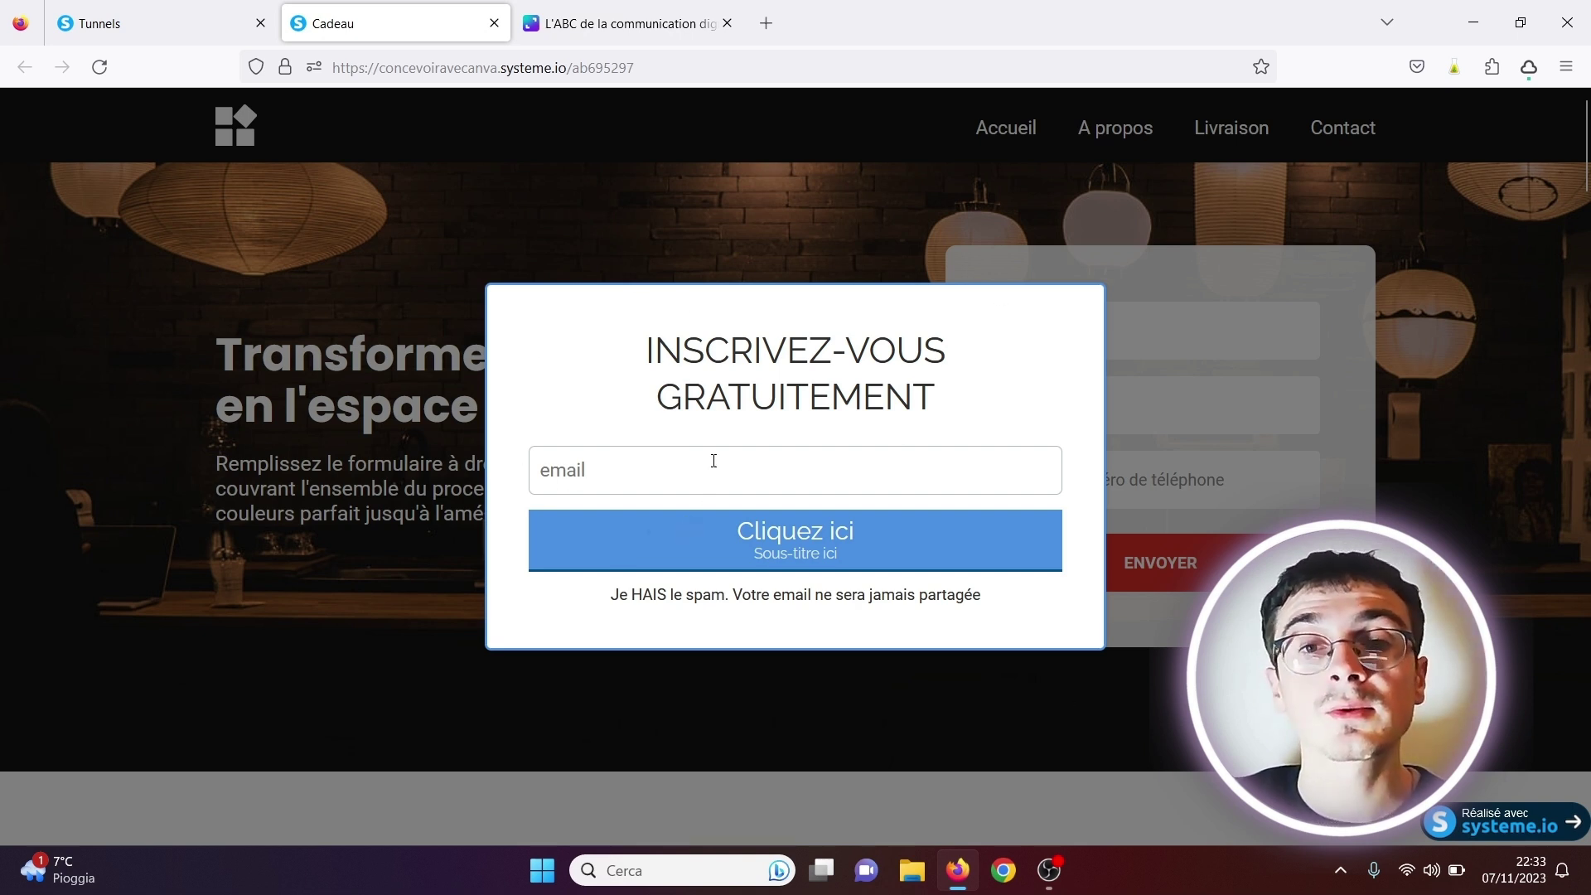
pyautogui.click(560, 459)
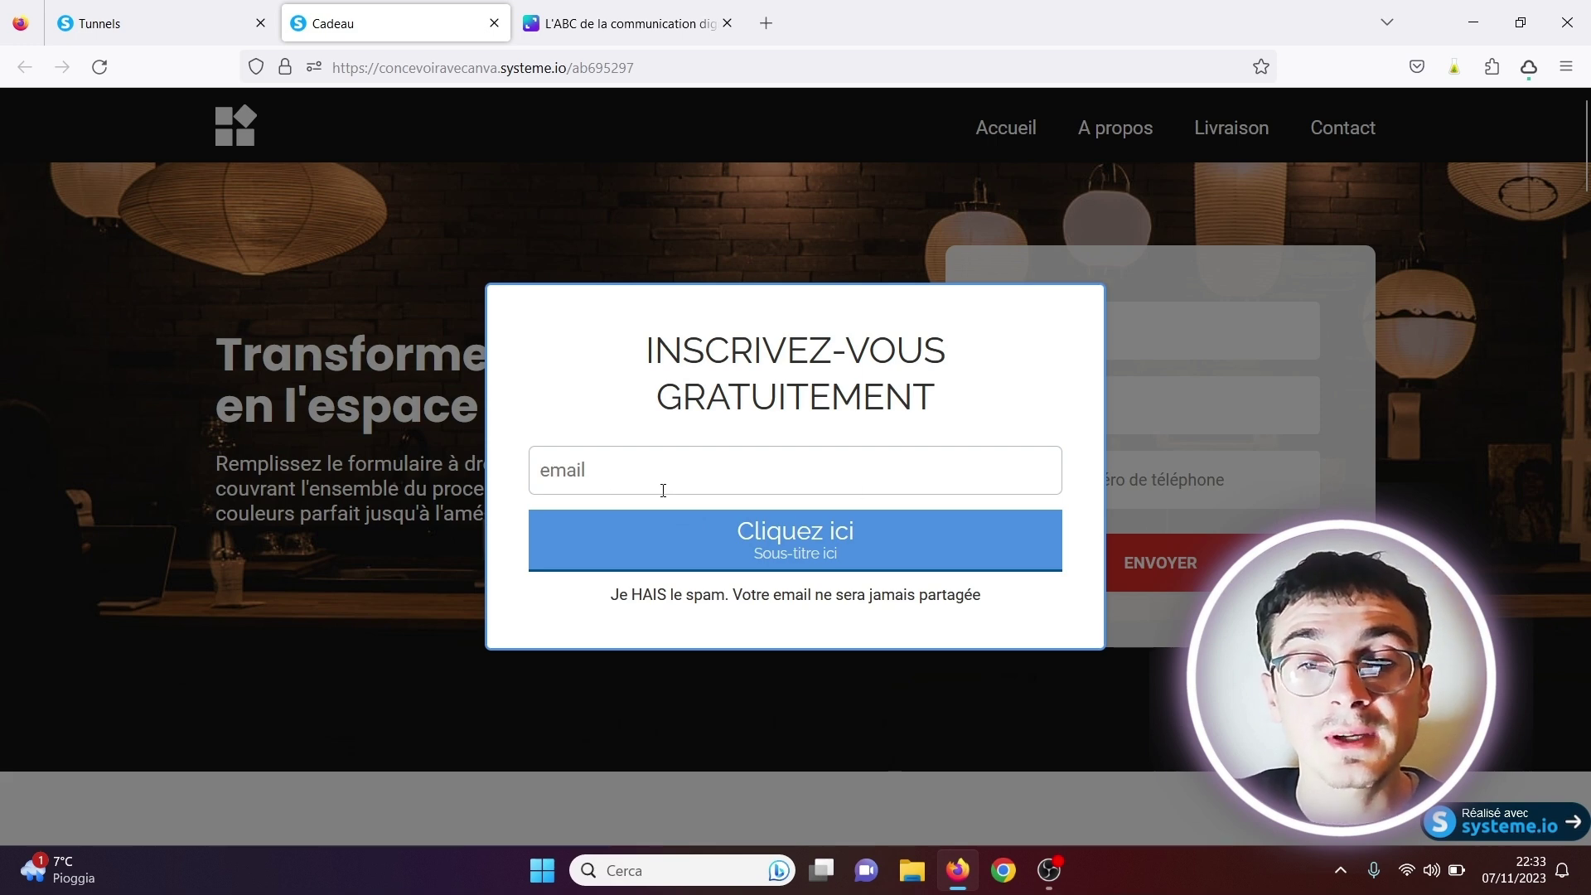
pyautogui.click(495, 24)
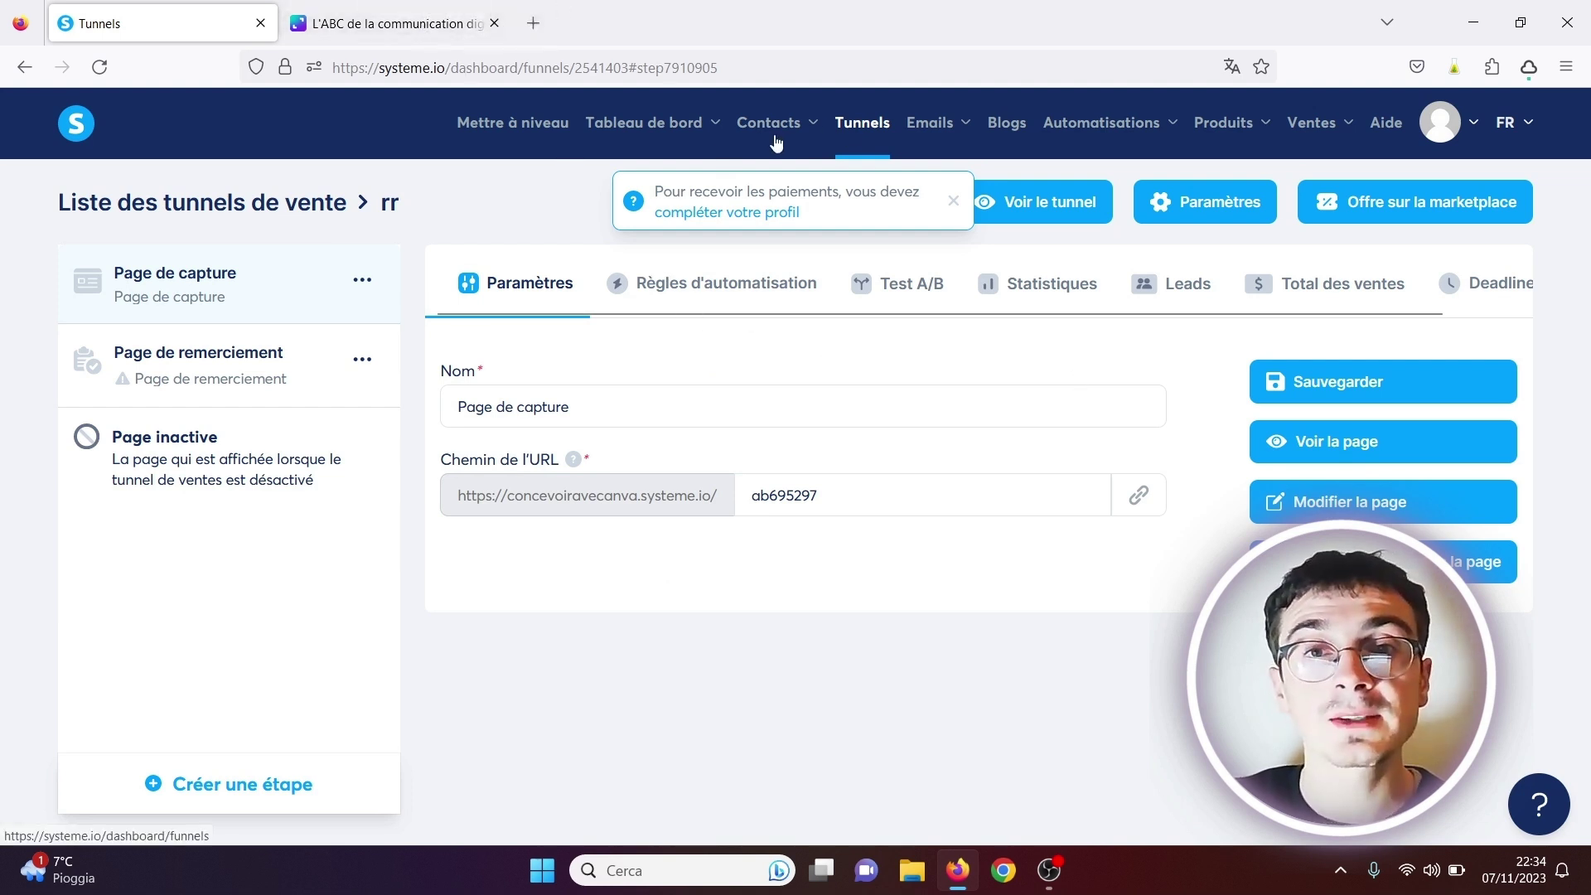
# Step: Look at the contacts list and create a contact tag named client
pyautogui.moveTo(768, 135)
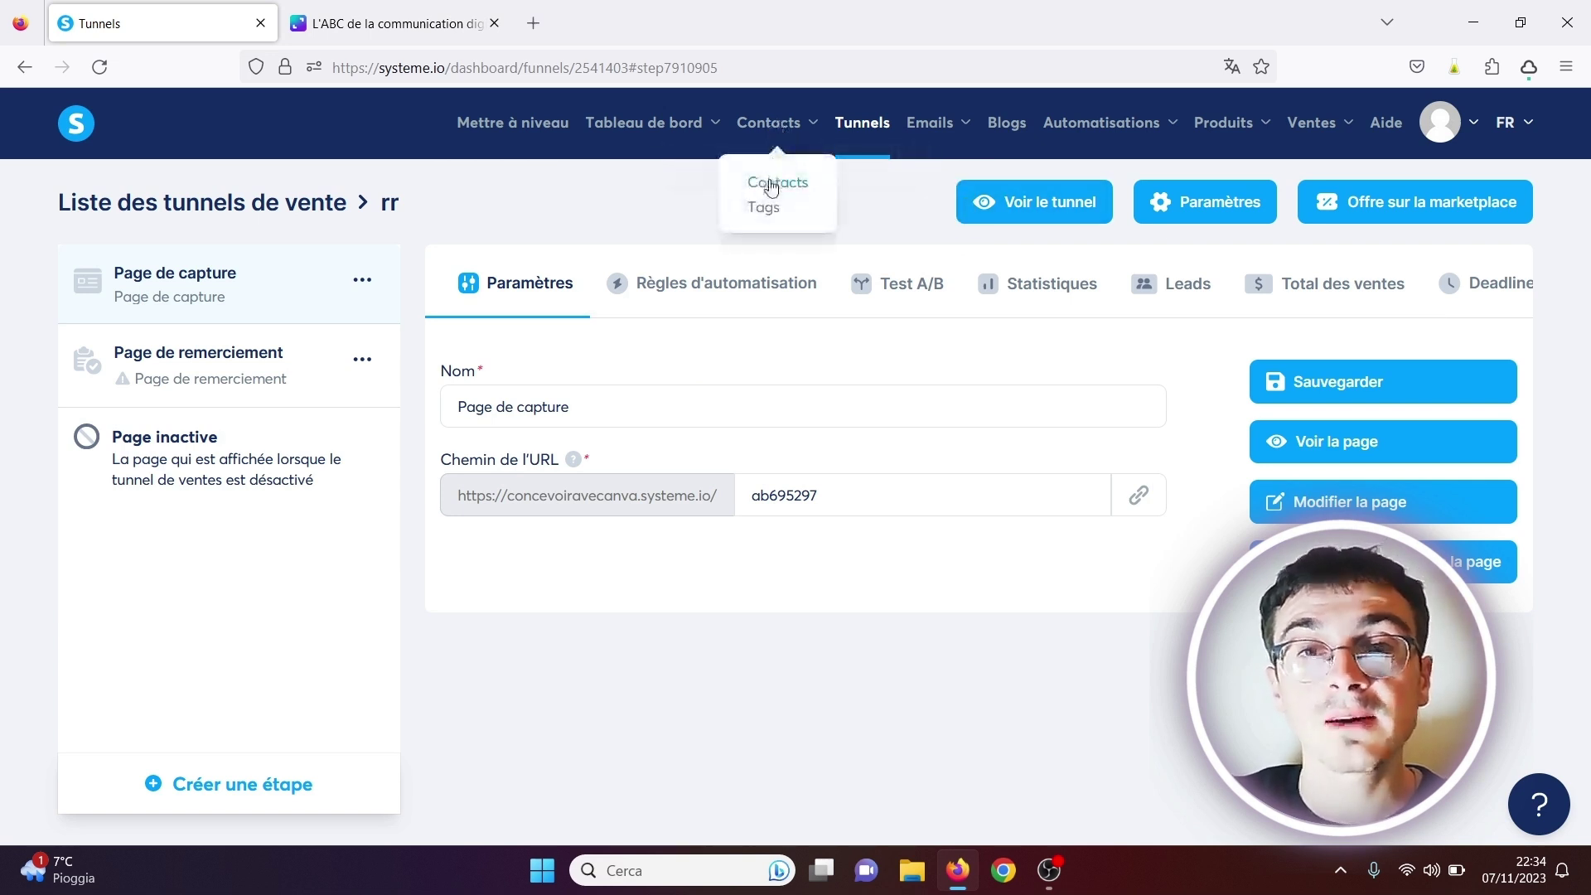
pyautogui.click(770, 185)
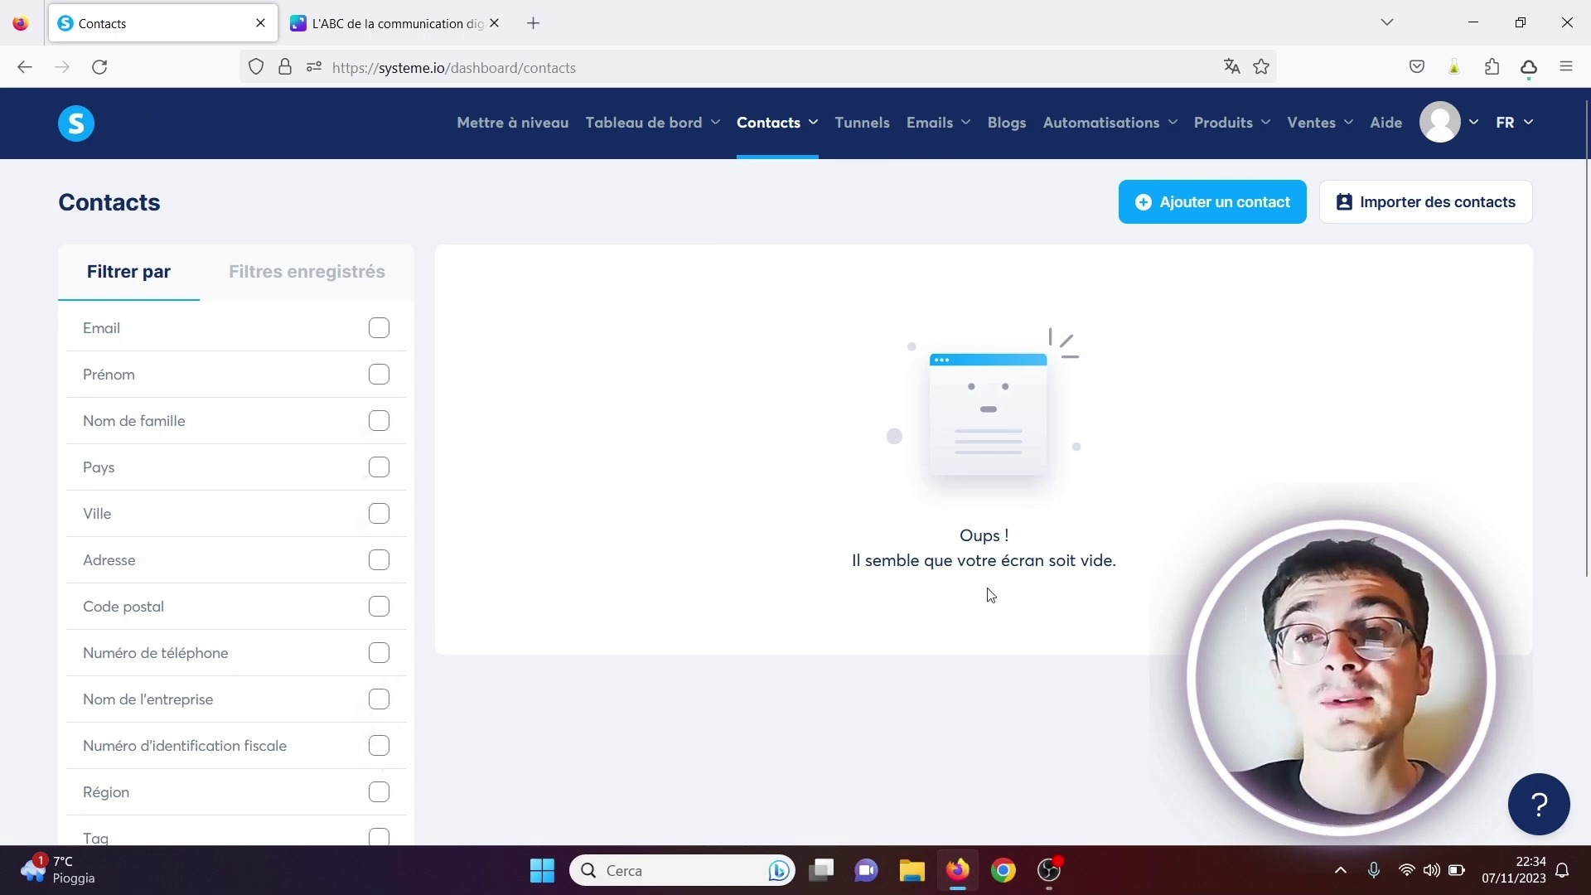
pyautogui.moveTo(795, 133)
pyautogui.click(761, 208)
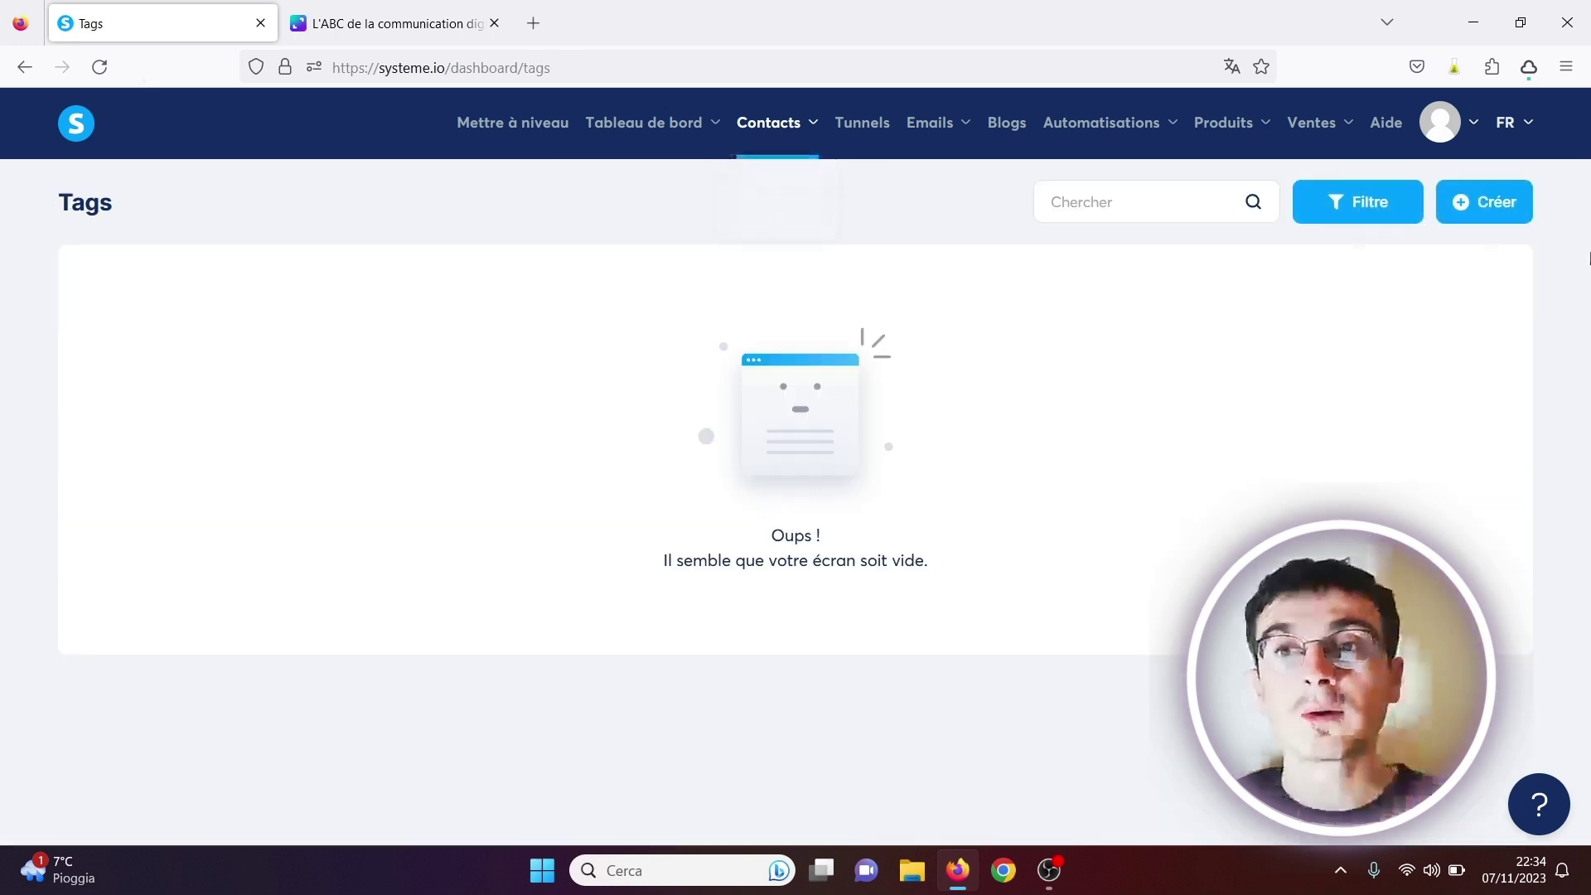
pyautogui.click(1506, 224)
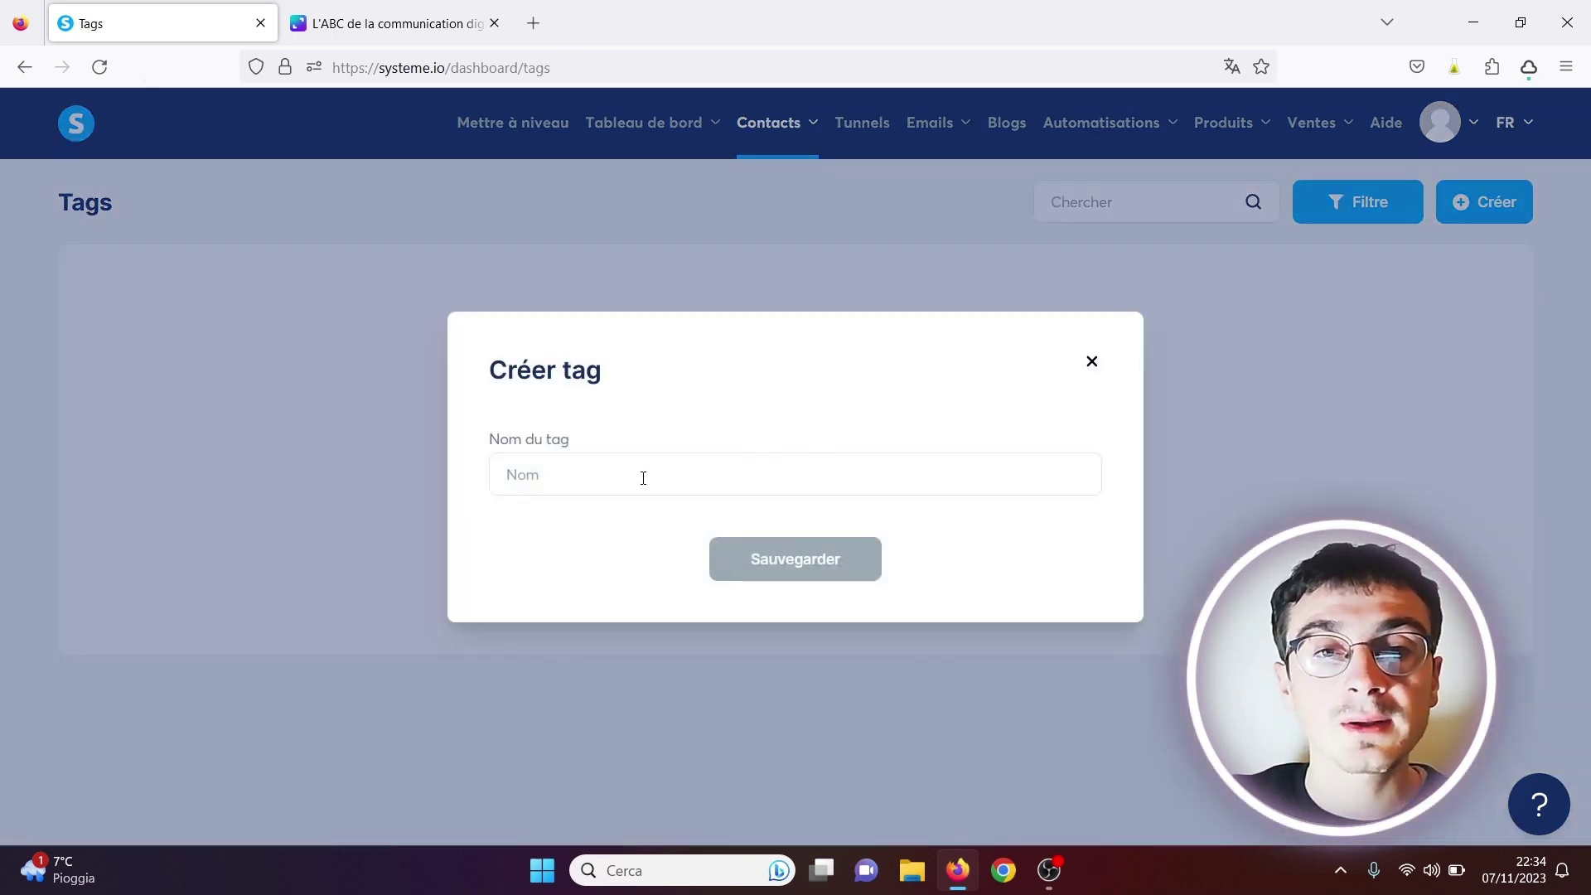
pyautogui.click(624, 483)
pyautogui.write('client')
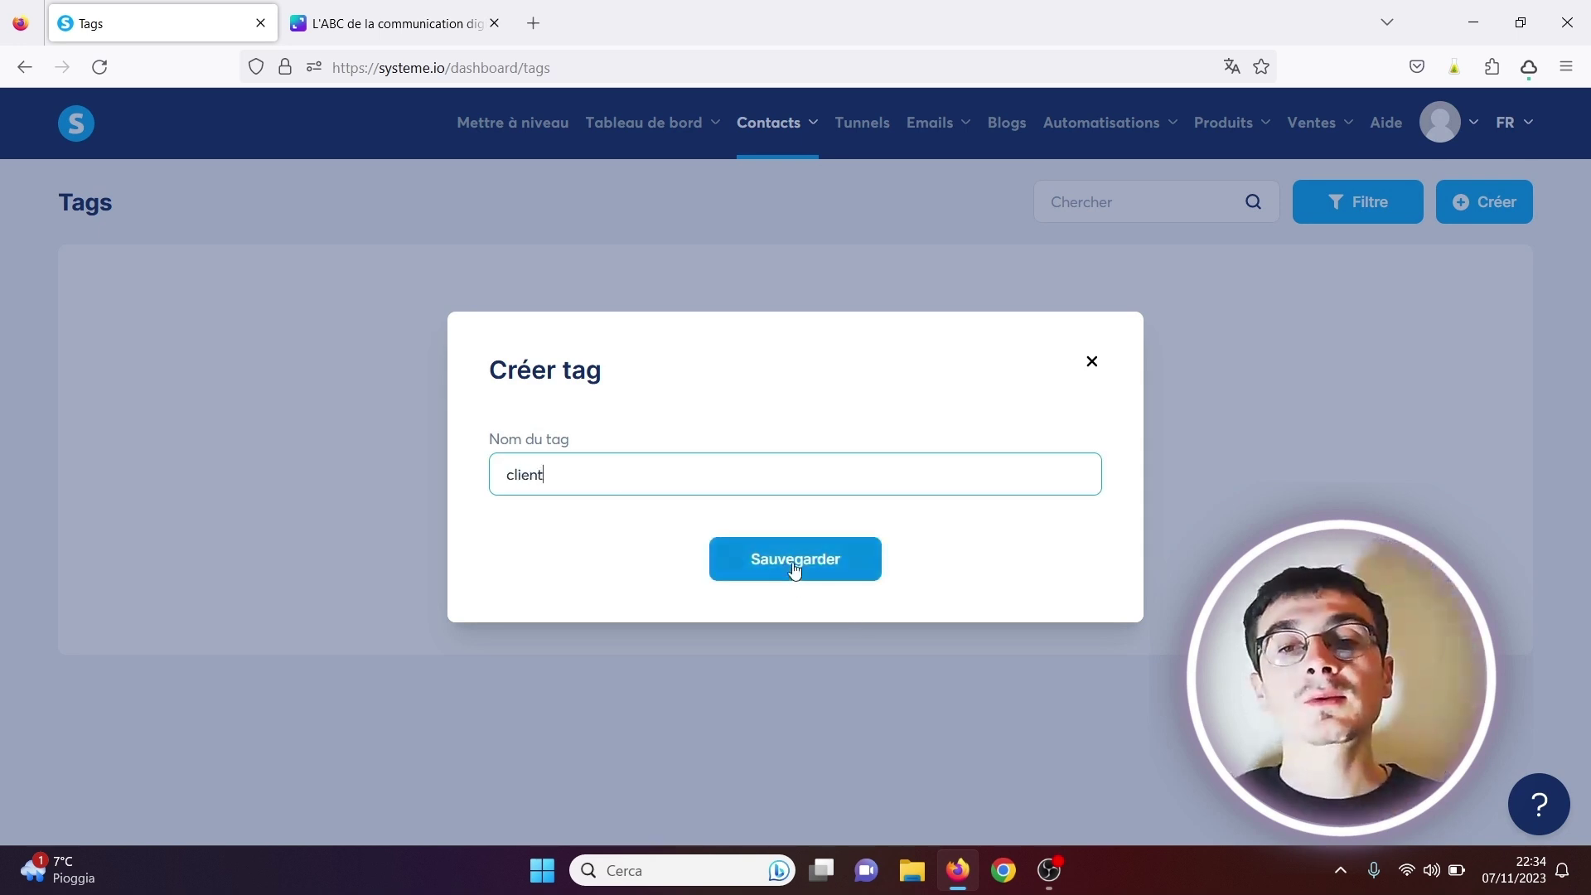
pyautogui.click(792, 561)
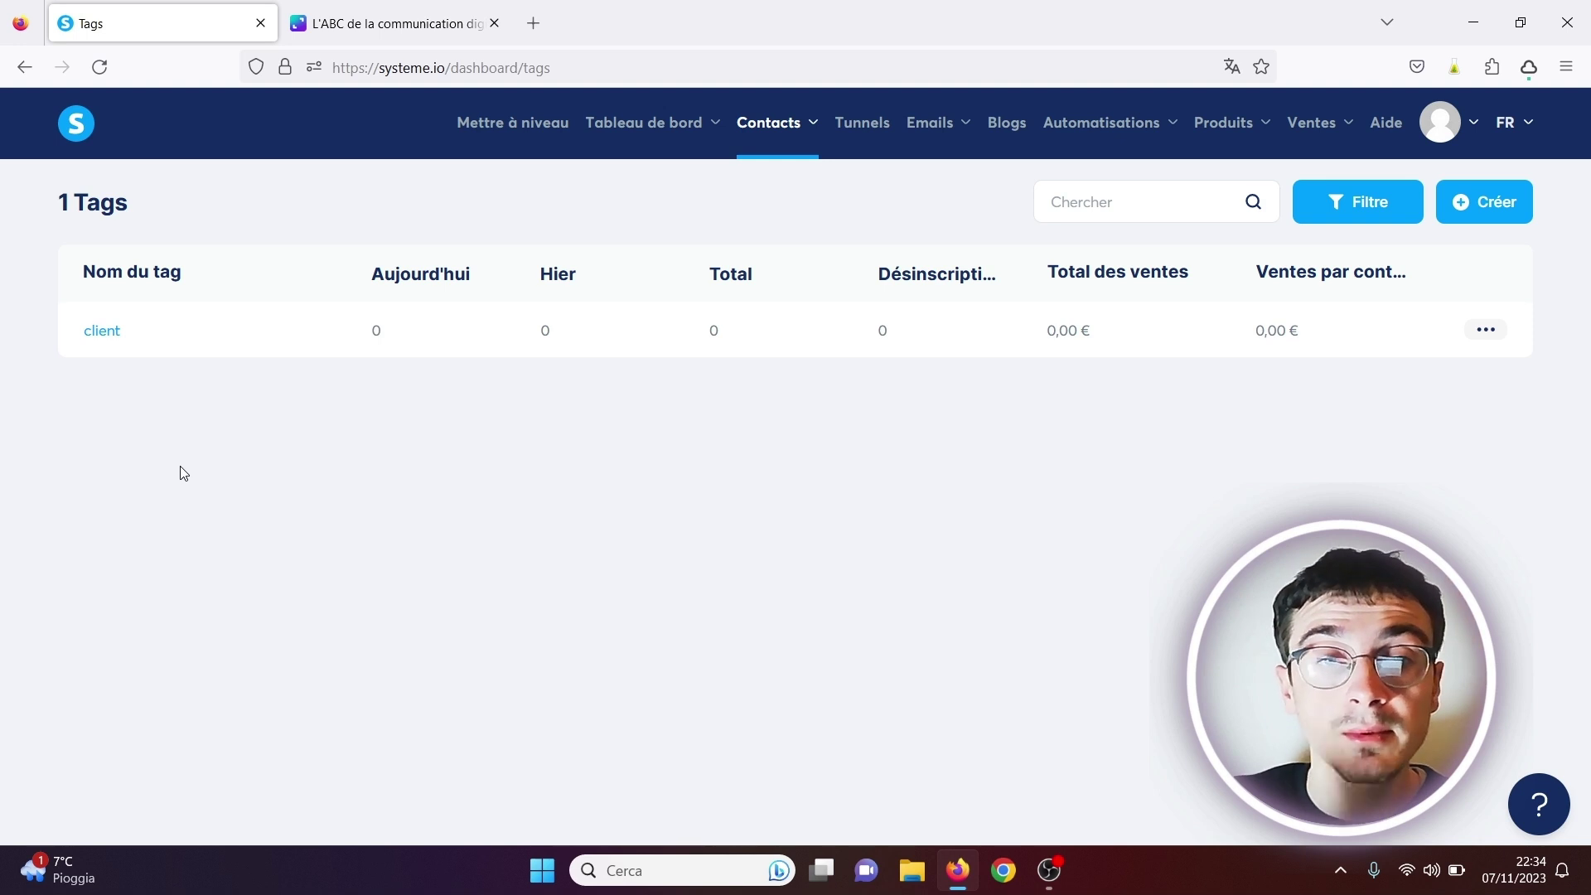
# Step: Examine the CSV contact import options and the form for adding a contact manually
pyautogui.moveTo(801, 107)
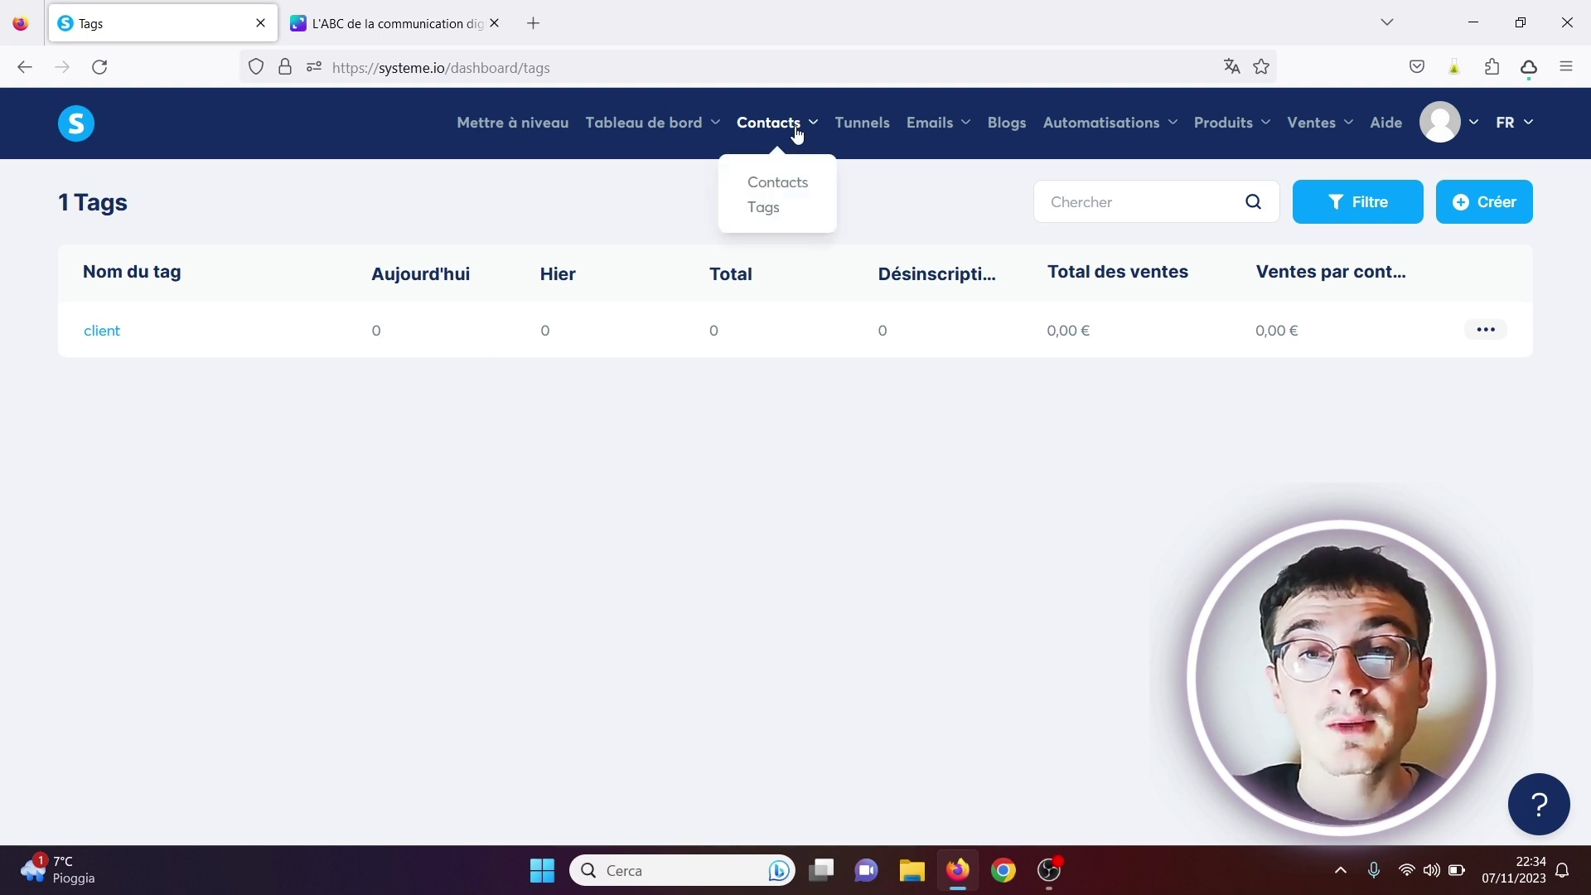
pyautogui.click(767, 184)
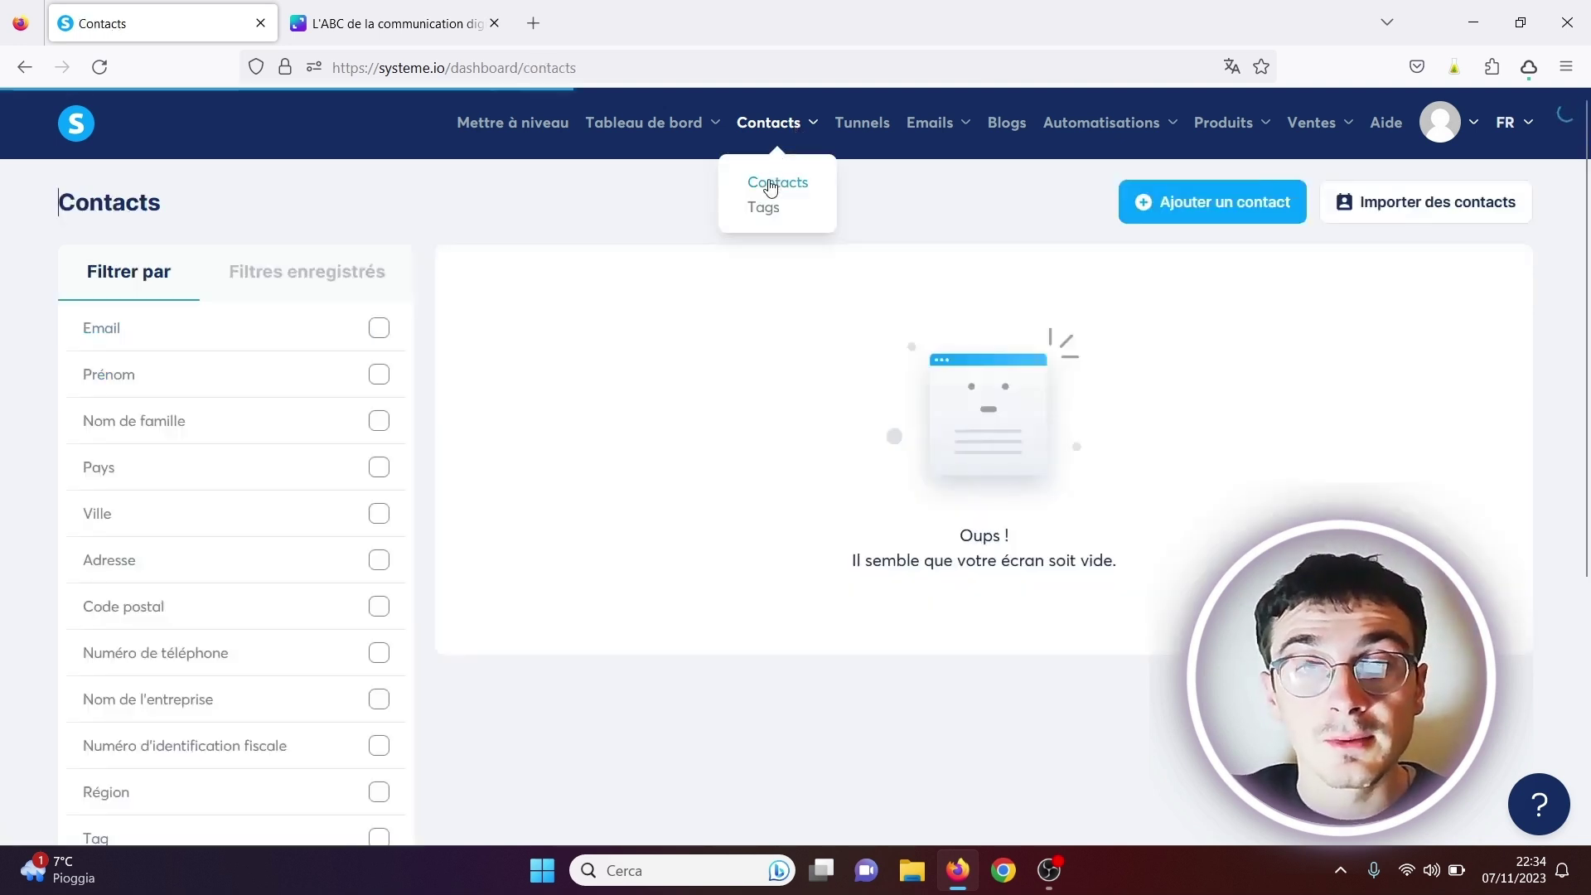
pyautogui.click(1375, 201)
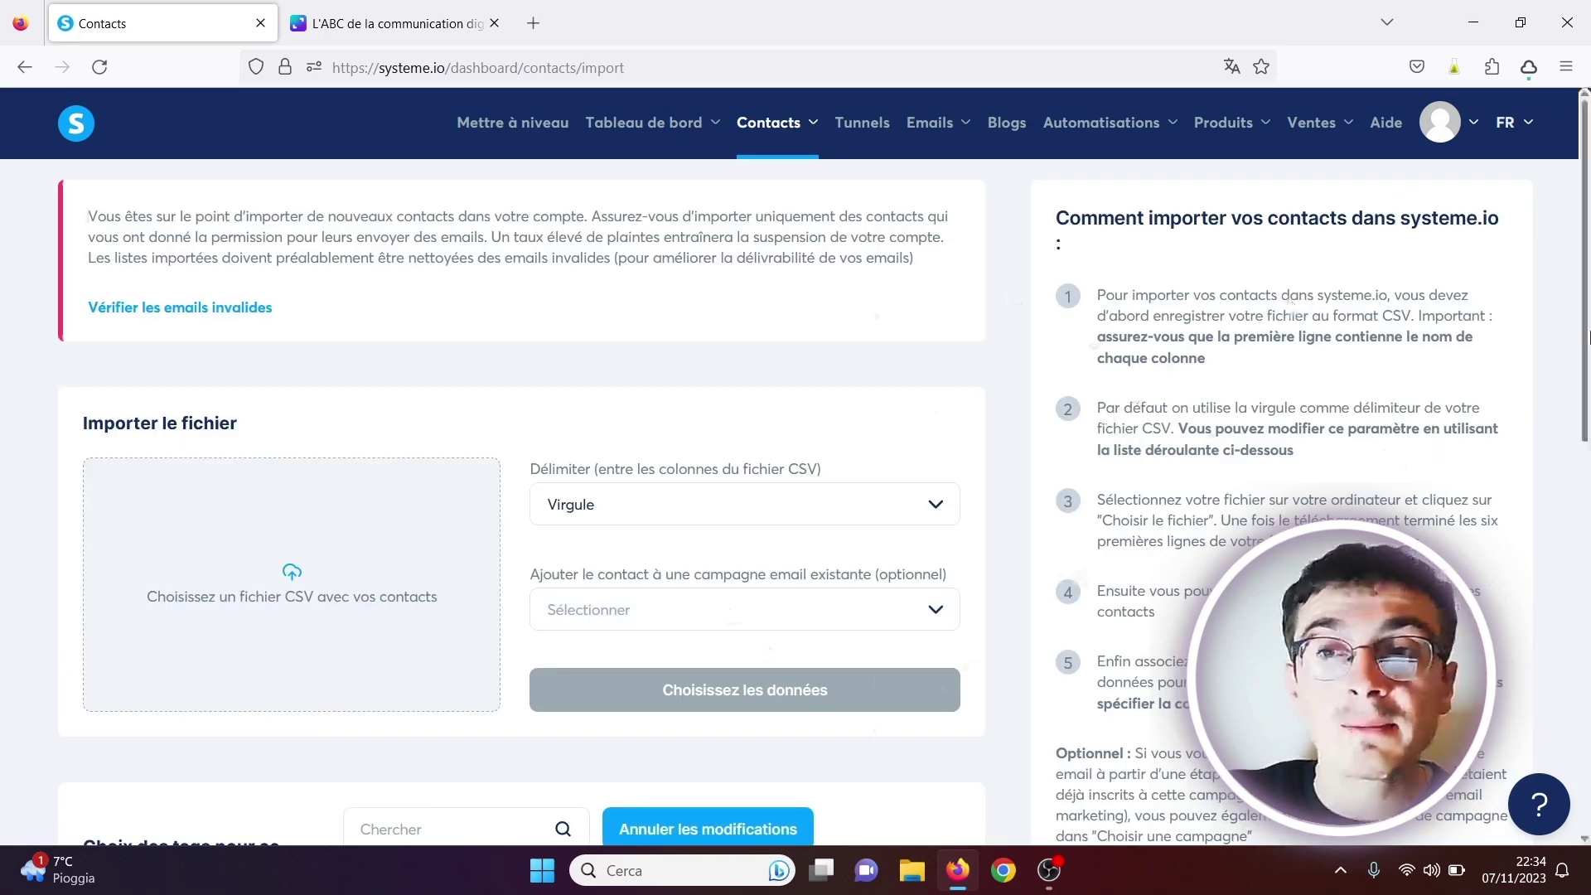
pyautogui.scroll(-5, 1587, 324)
pyautogui.scroll(5, 1587, 330)
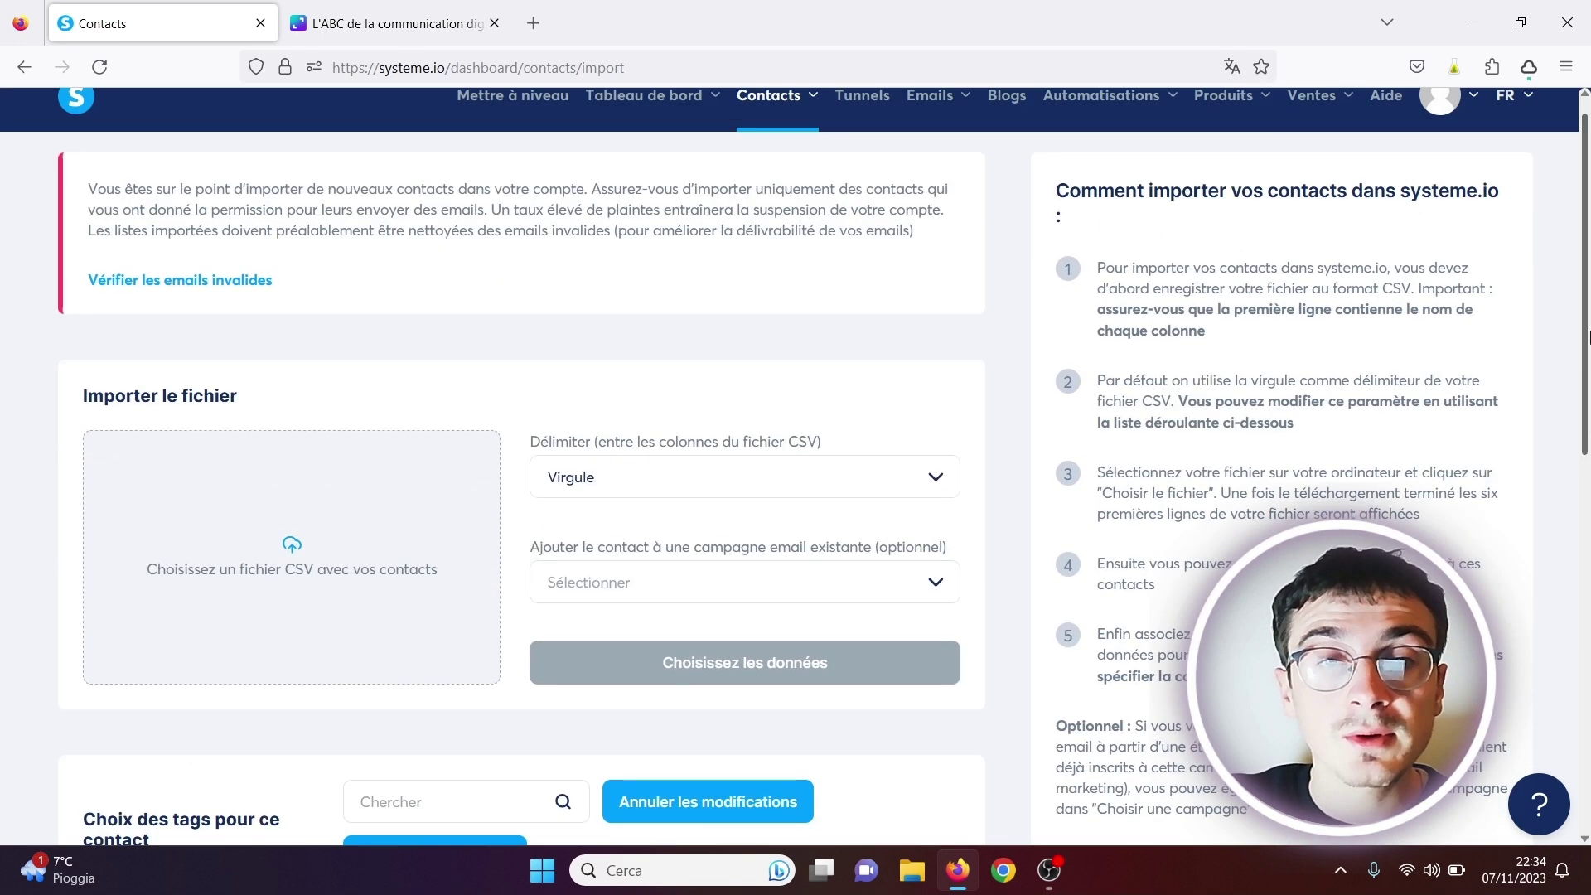
pyautogui.click(23, 67)
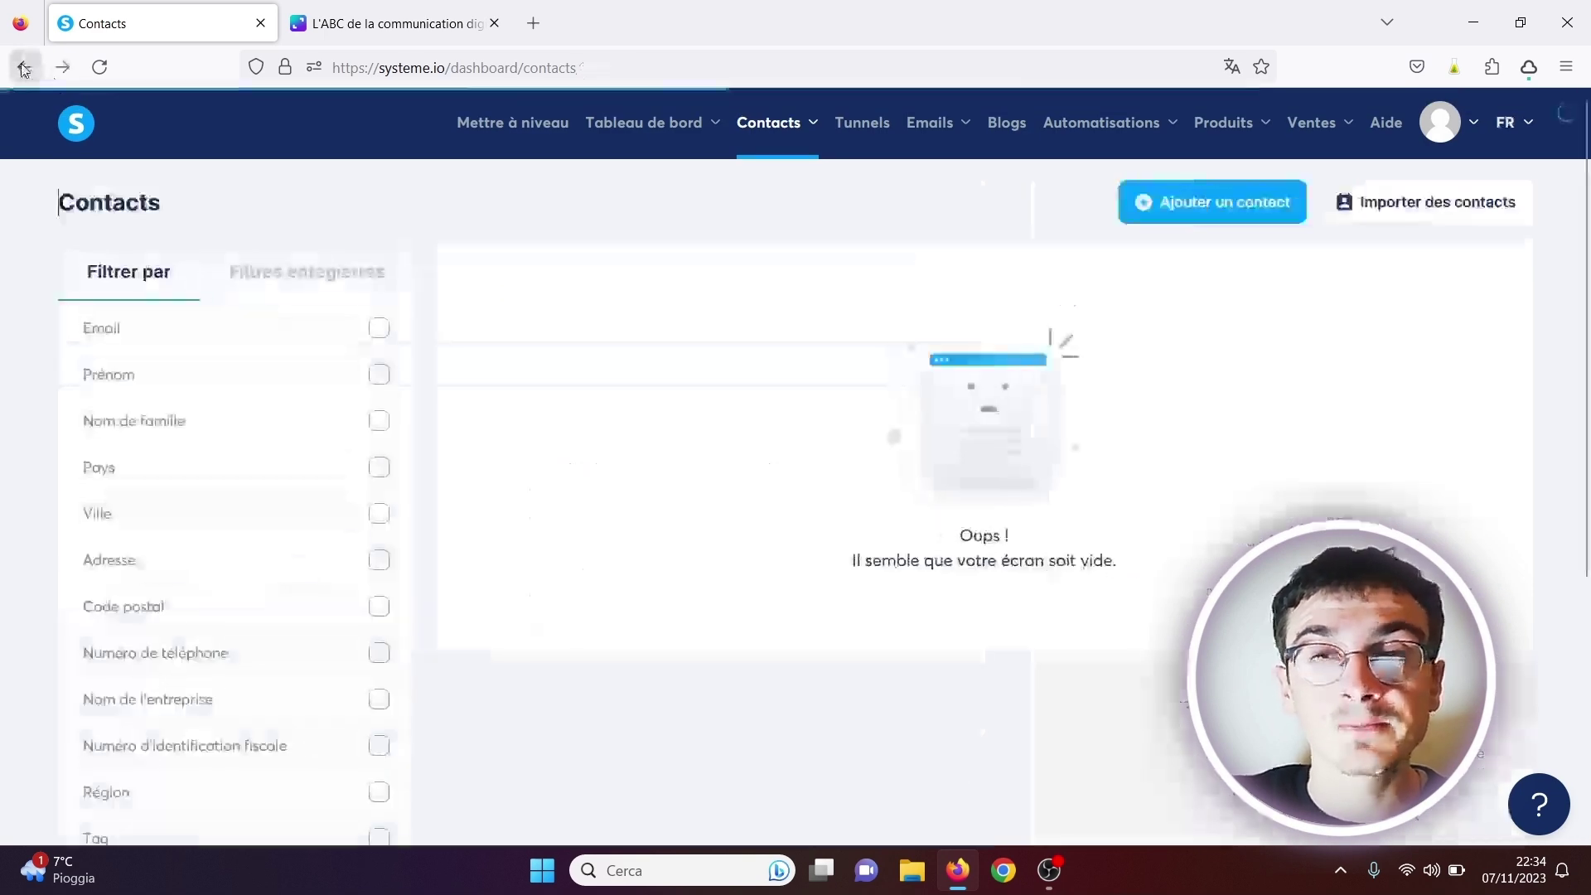
pyautogui.click(1246, 217)
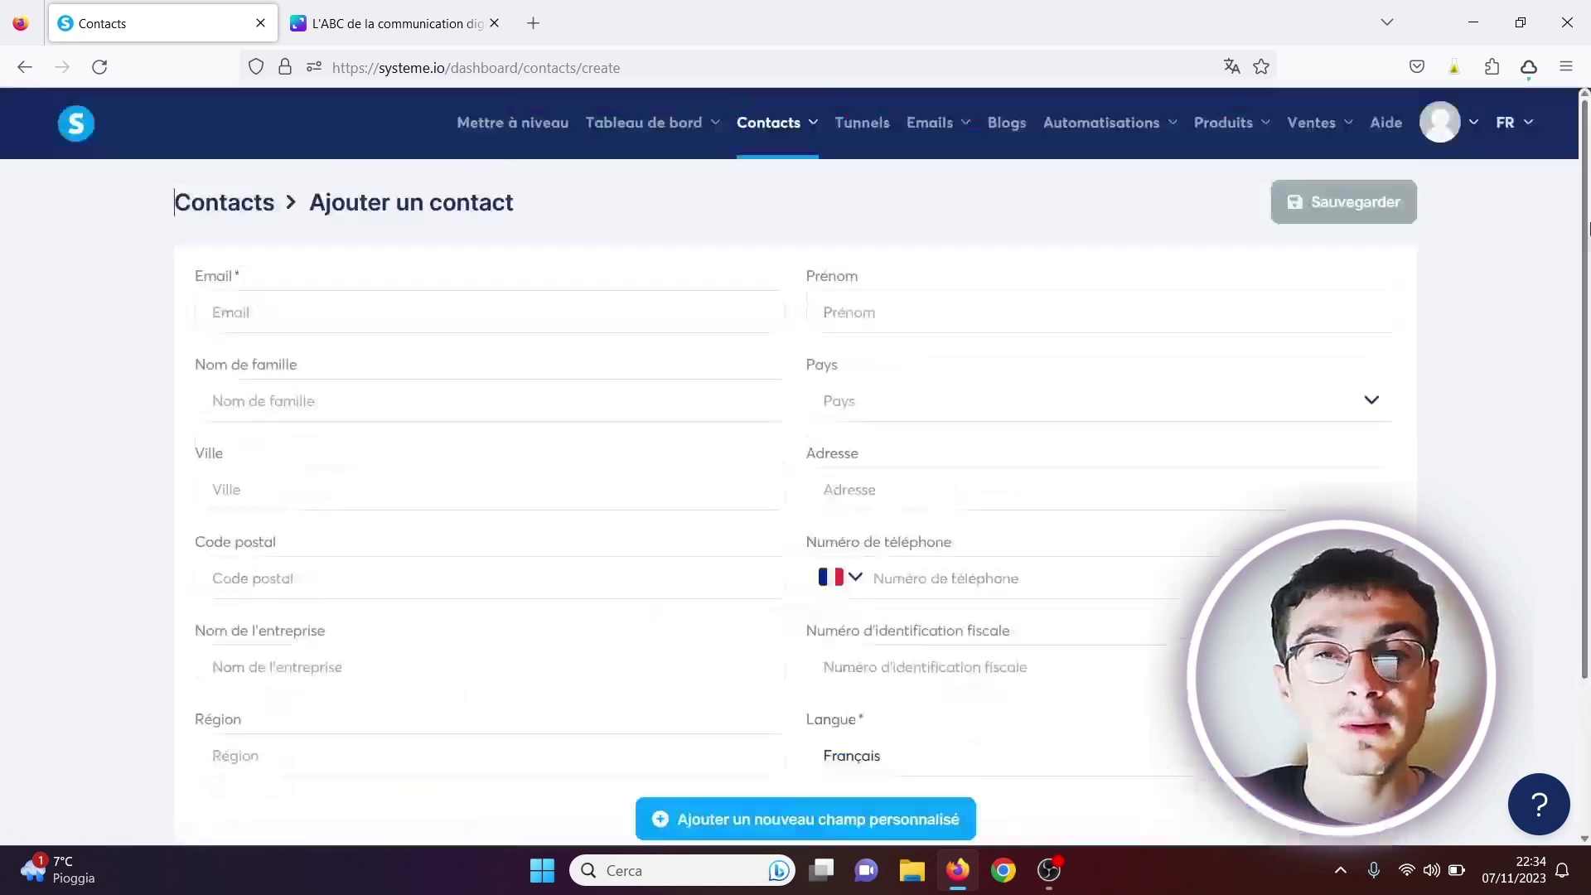
pyautogui.moveTo(779, 157)
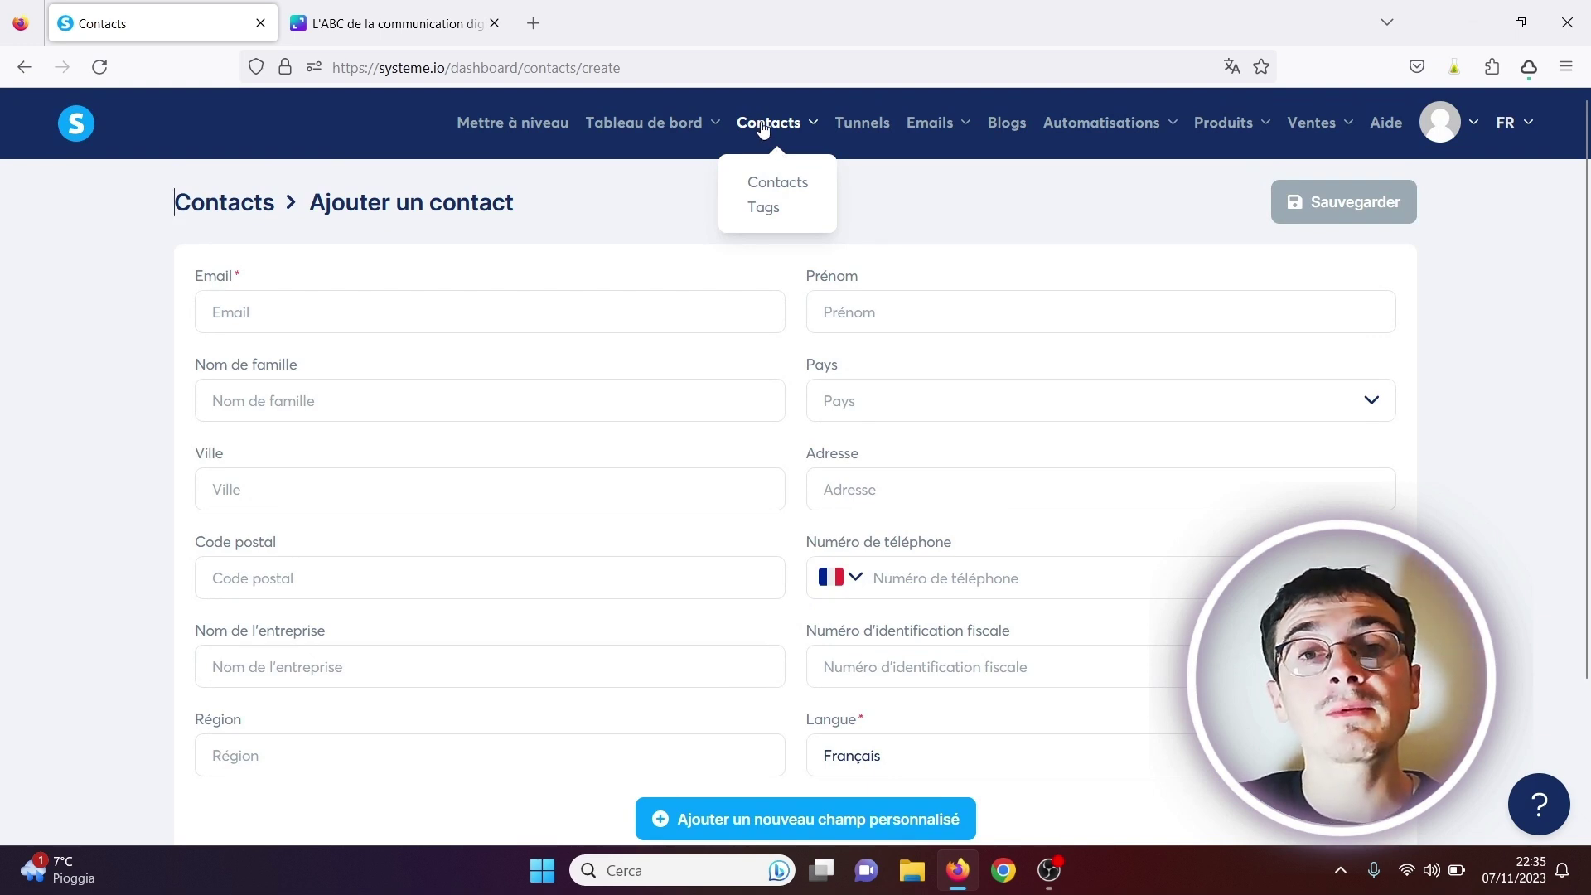
# Step: Reopen the rr tunnel and preview the "Merci de vous être inscrit !" template for its Page de remerciement
pyautogui.click(857, 142)
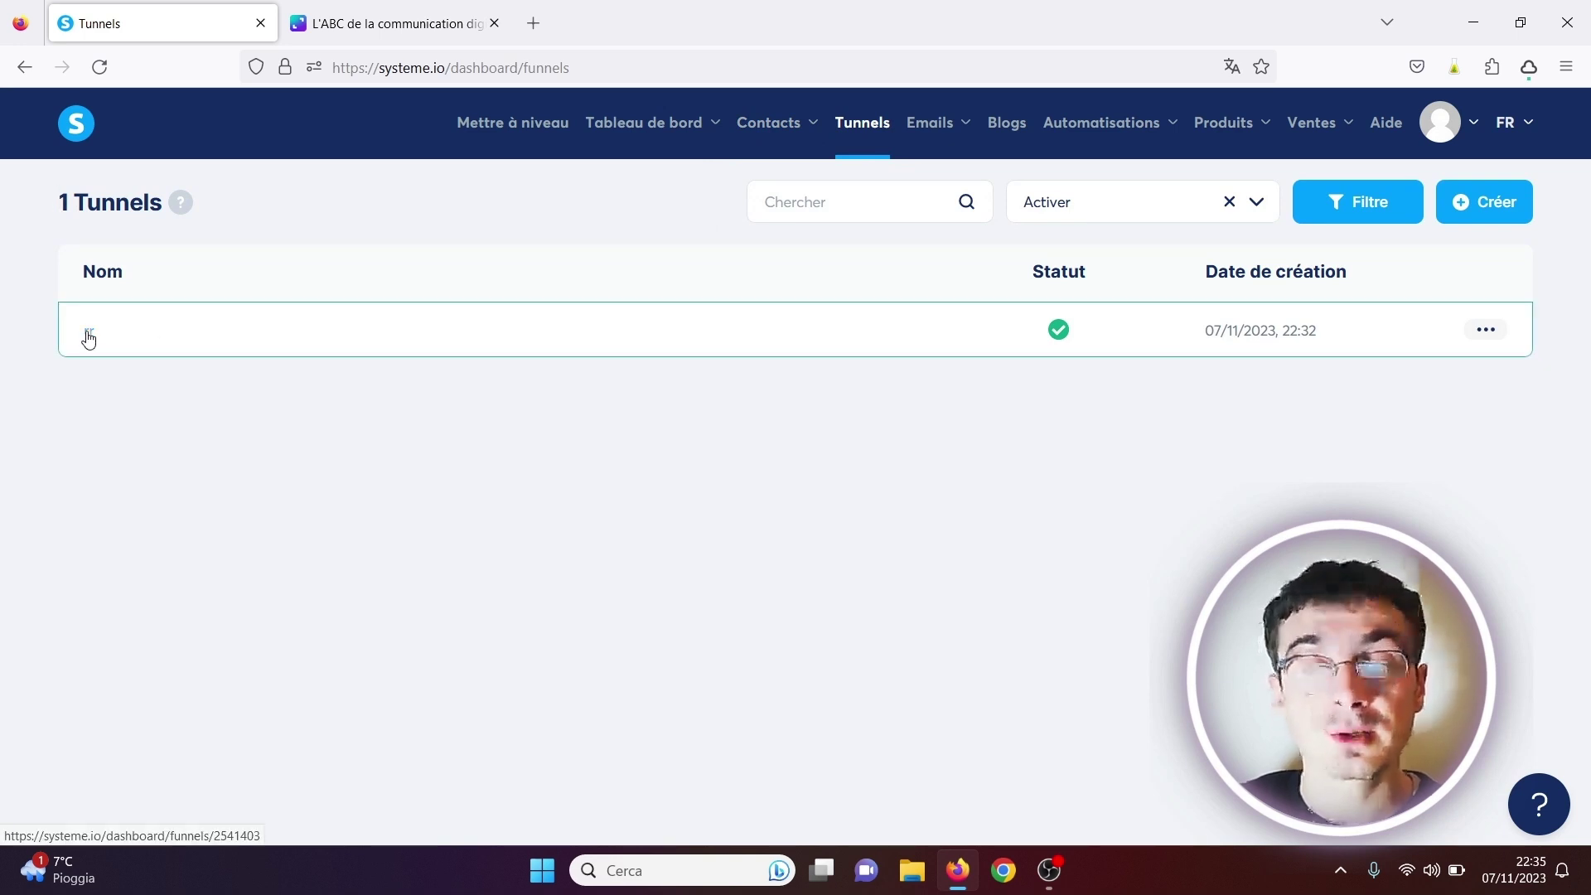
pyautogui.click(89, 336)
pyautogui.moveTo(381, 286)
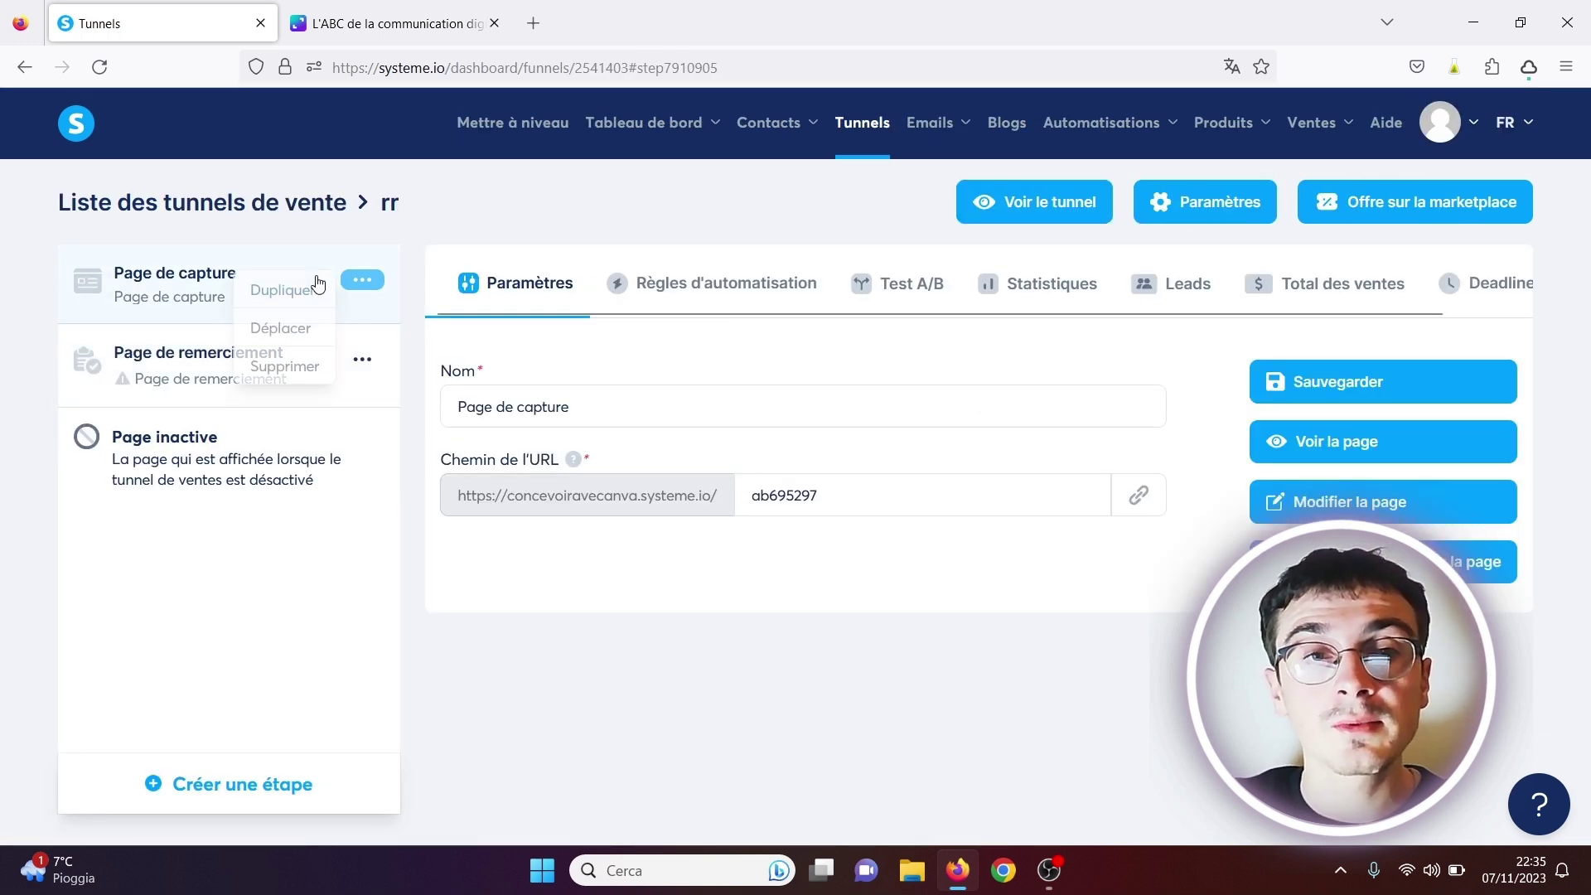
pyautogui.click(194, 358)
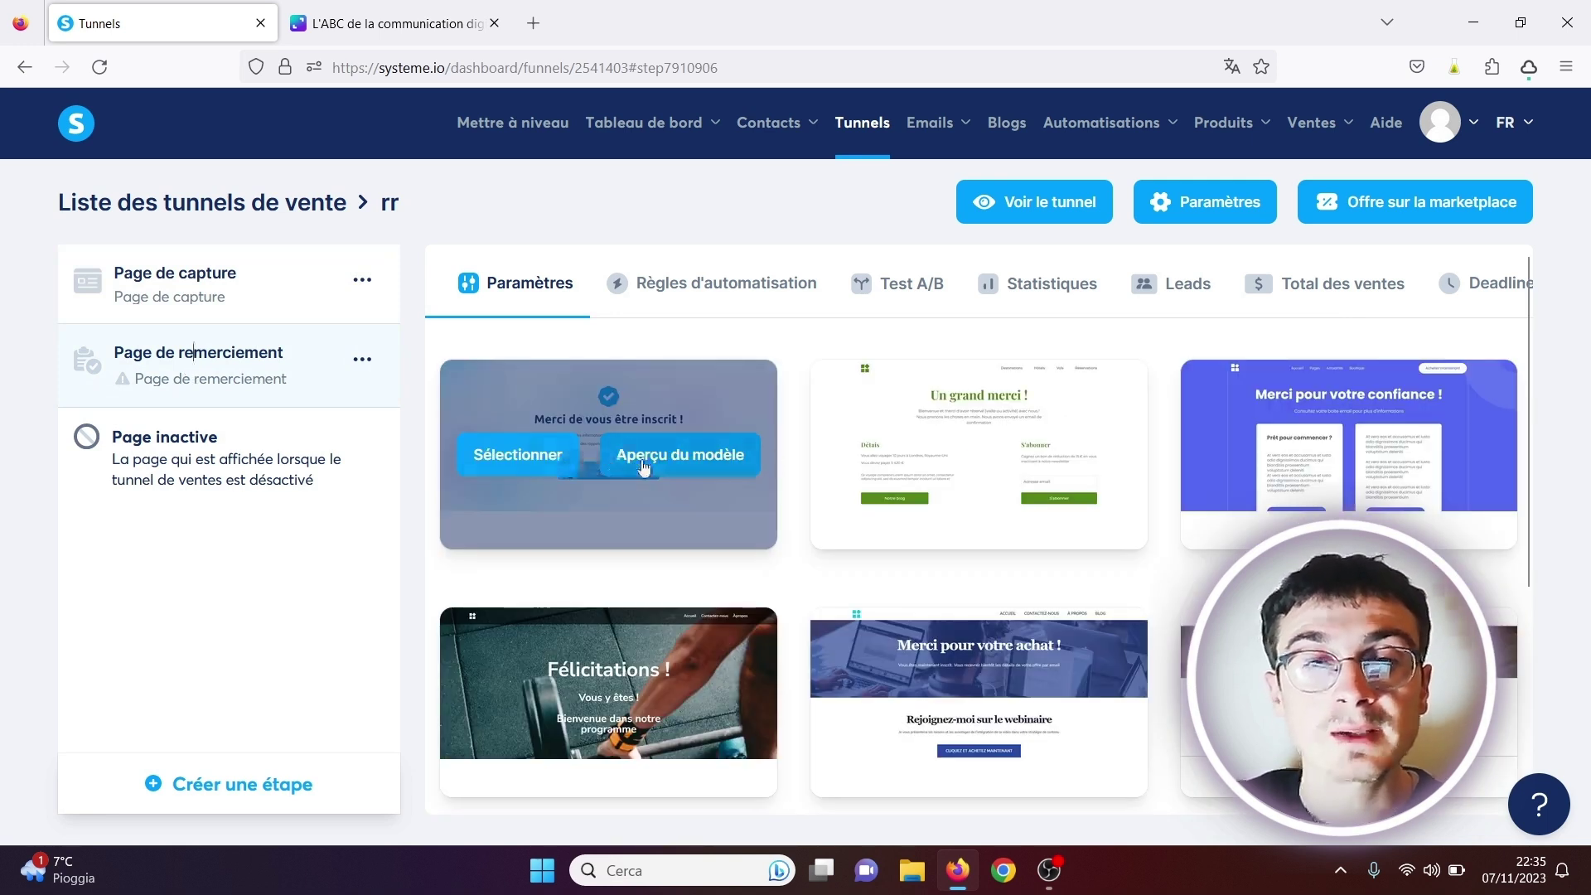
pyautogui.click(644, 465)
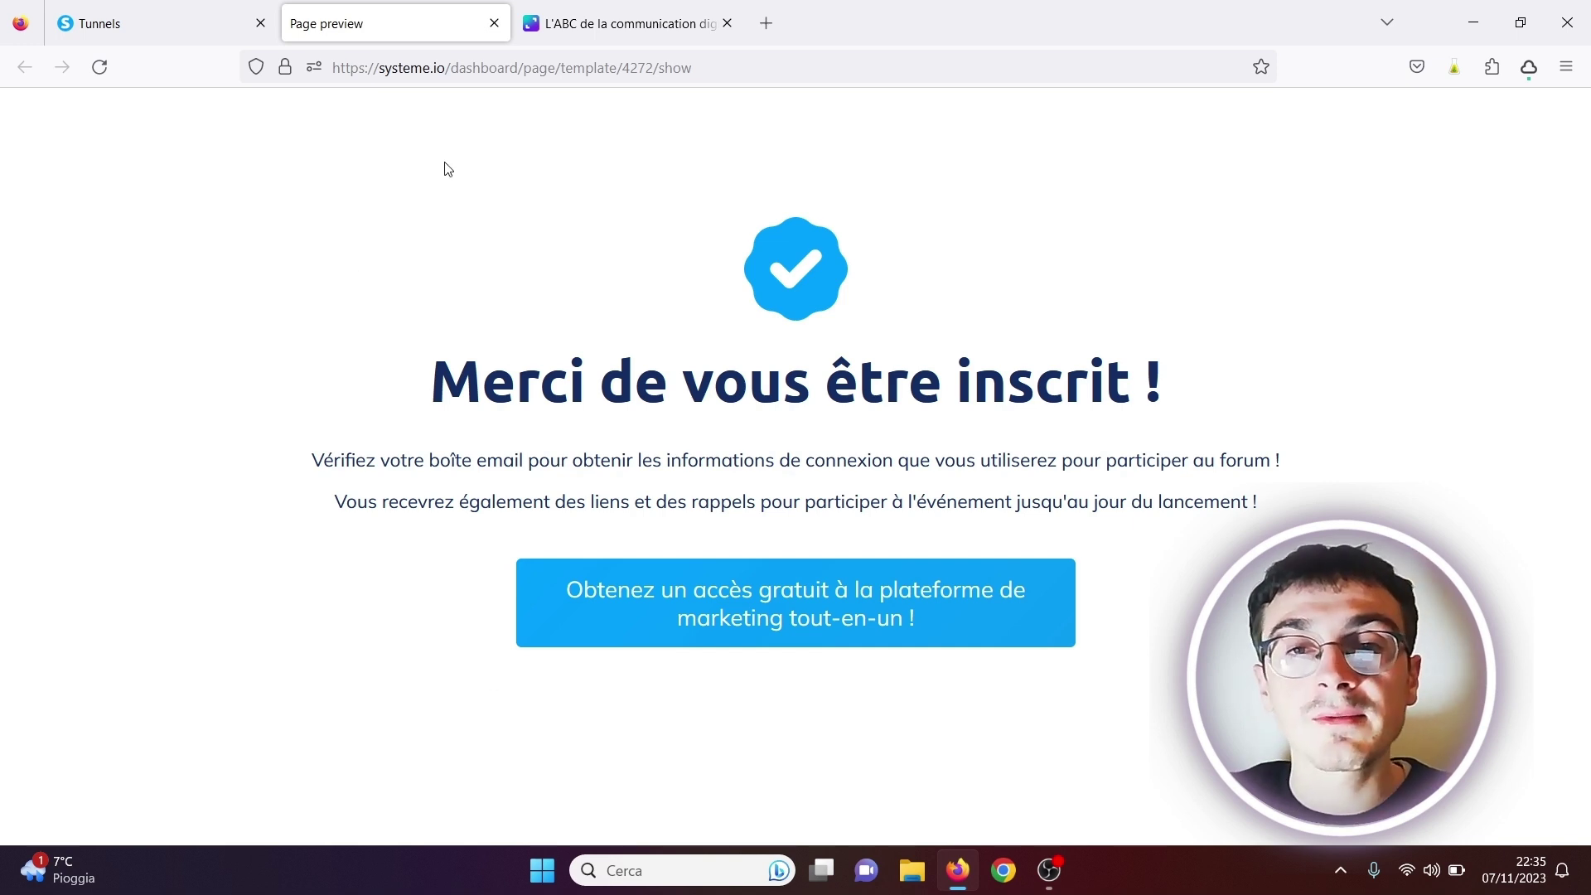
pyautogui.click(495, 25)
pyautogui.click(231, 292)
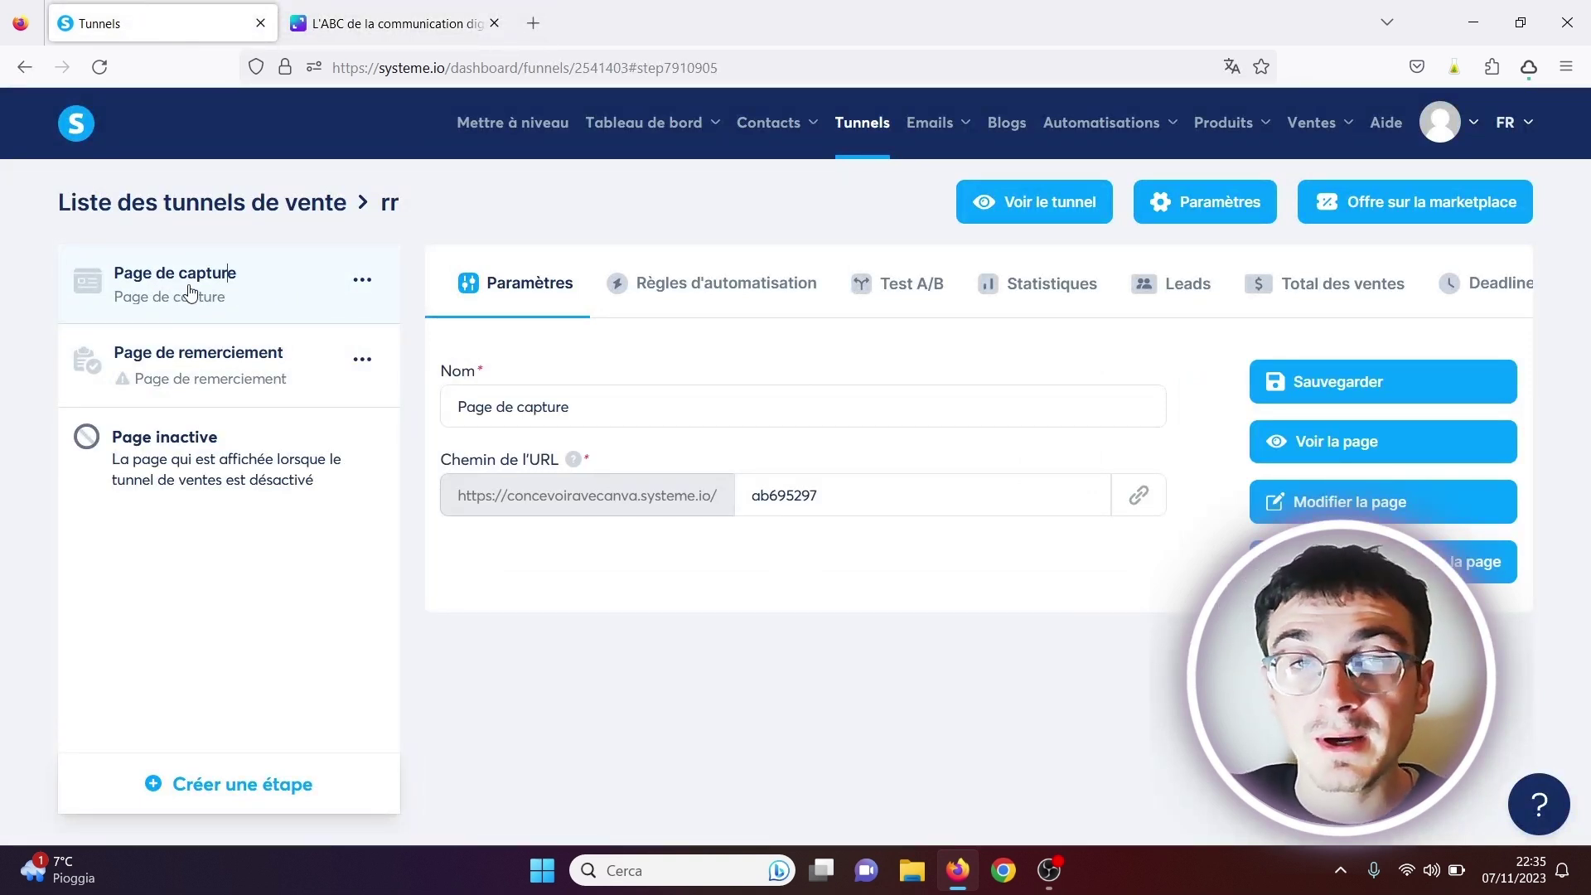
pyautogui.click(183, 368)
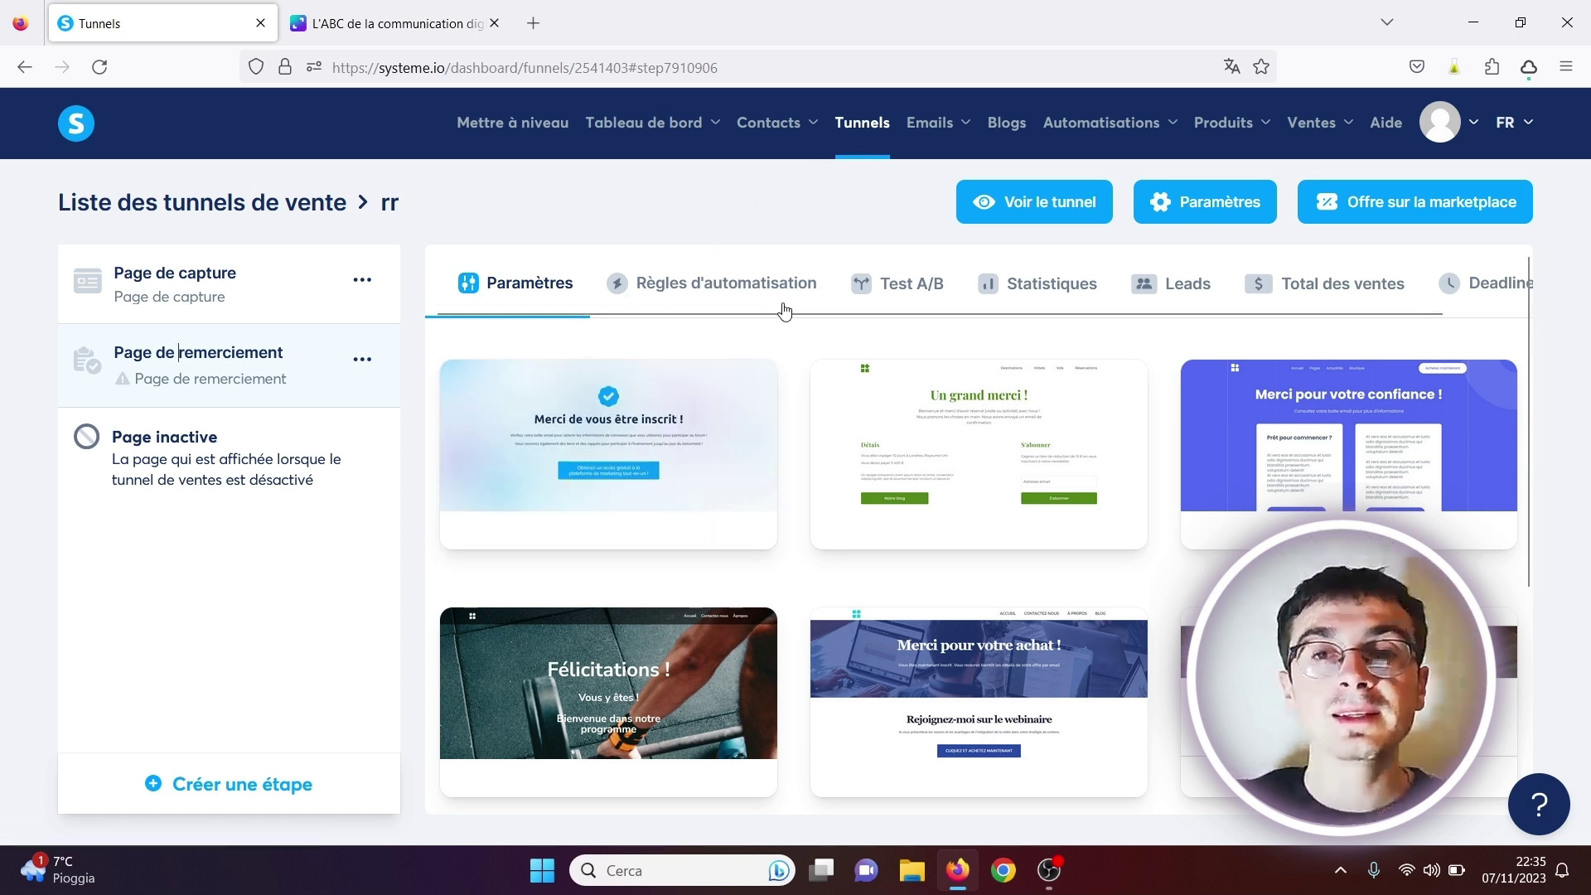
pyautogui.moveTo(651, 407)
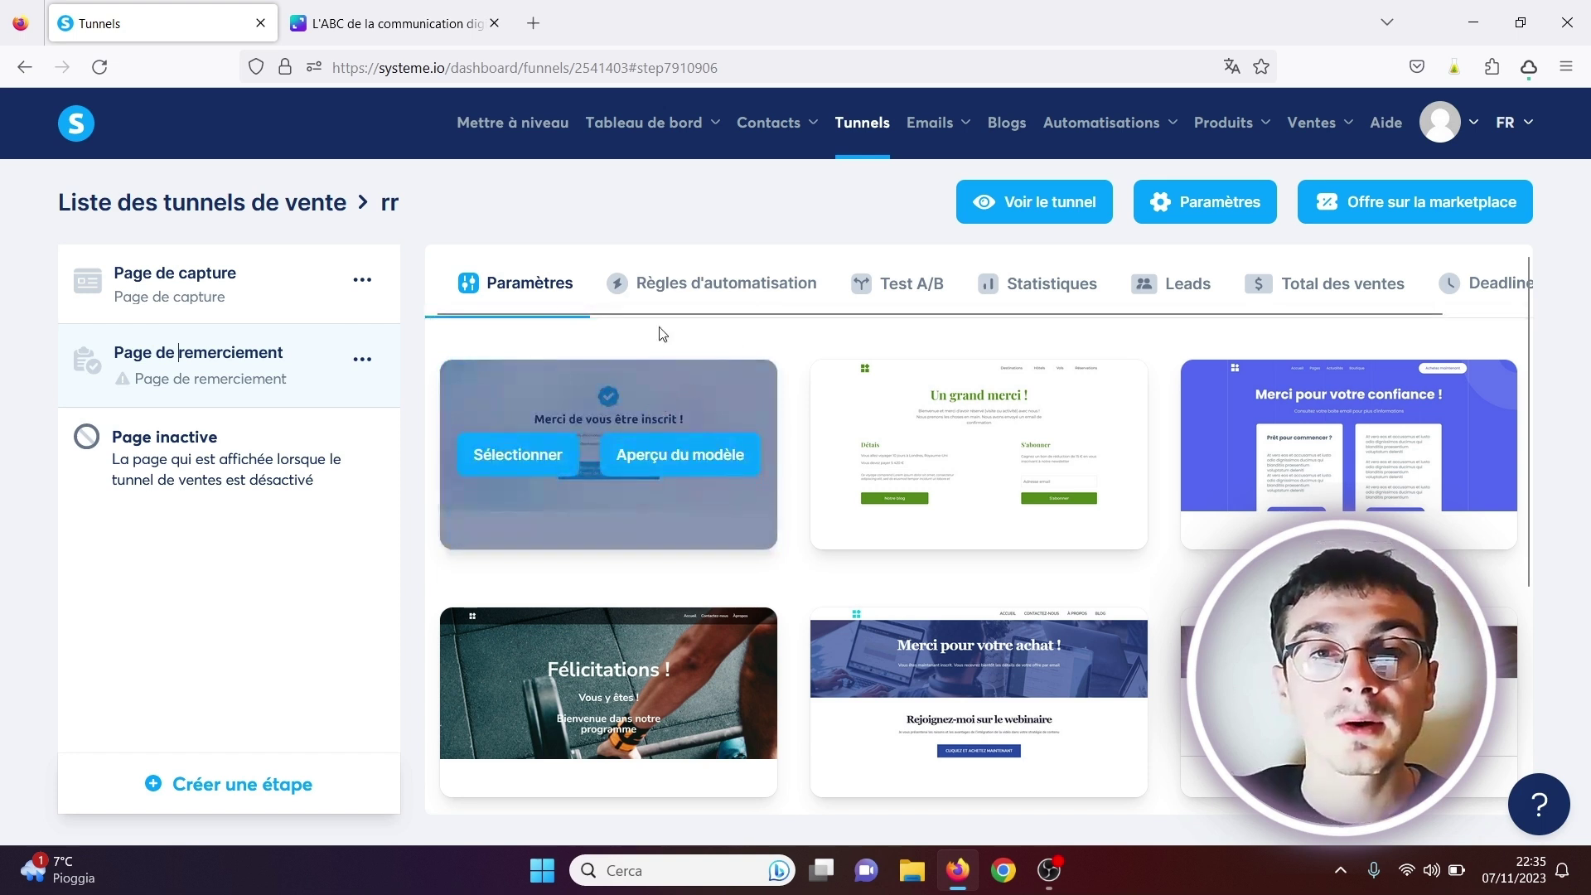
# Step: Add an automation rule to the Page de capture step with the "Inscription sur la page (optin)" trigger
pyautogui.click(238, 302)
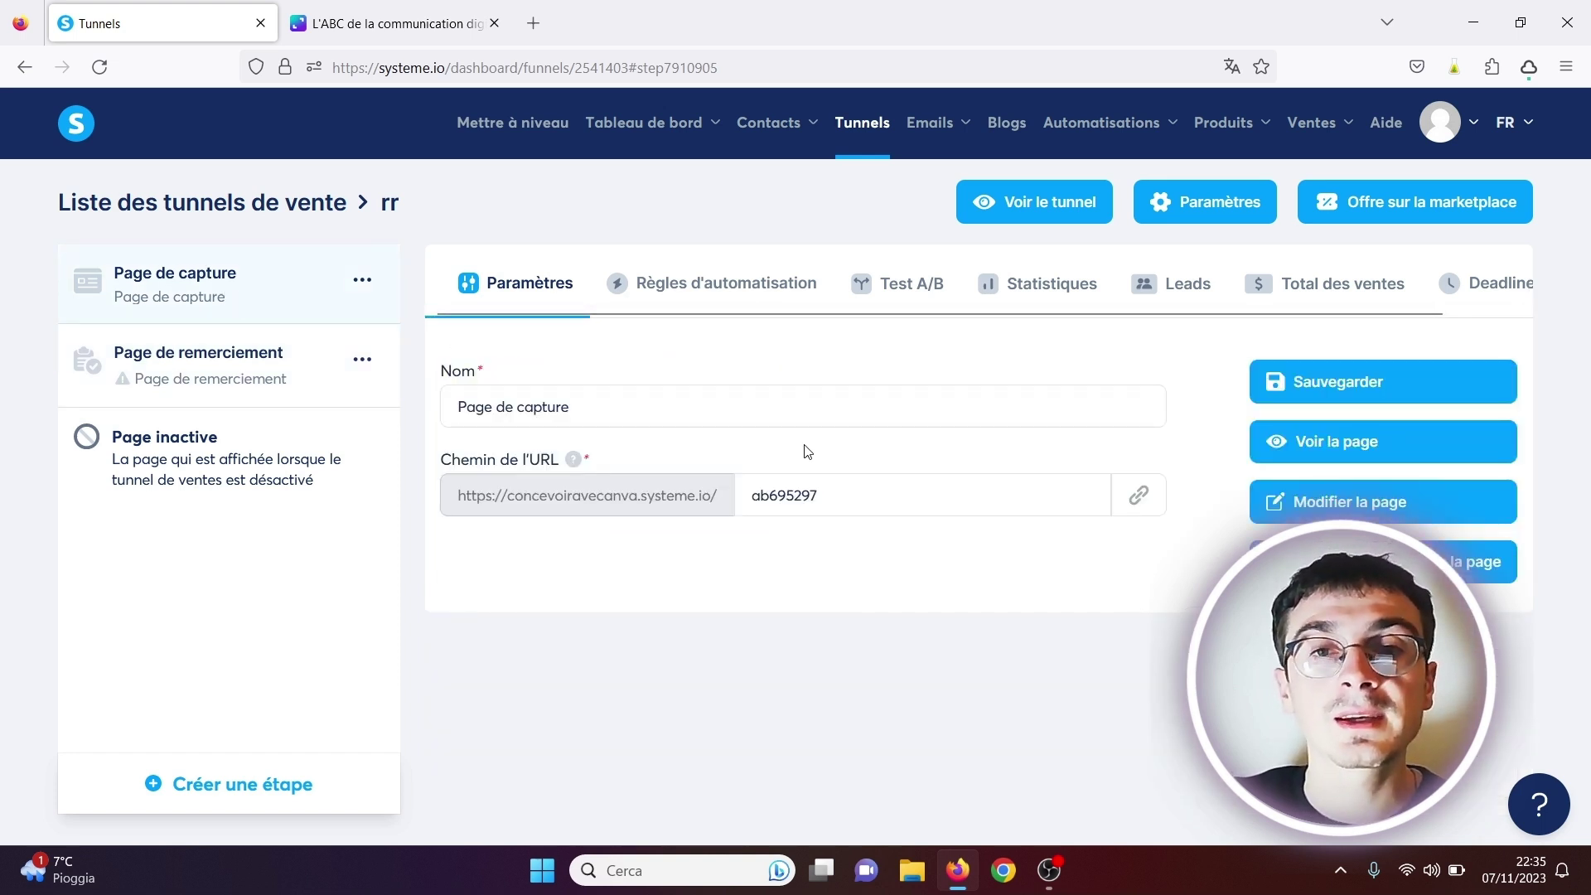
pyautogui.click(722, 286)
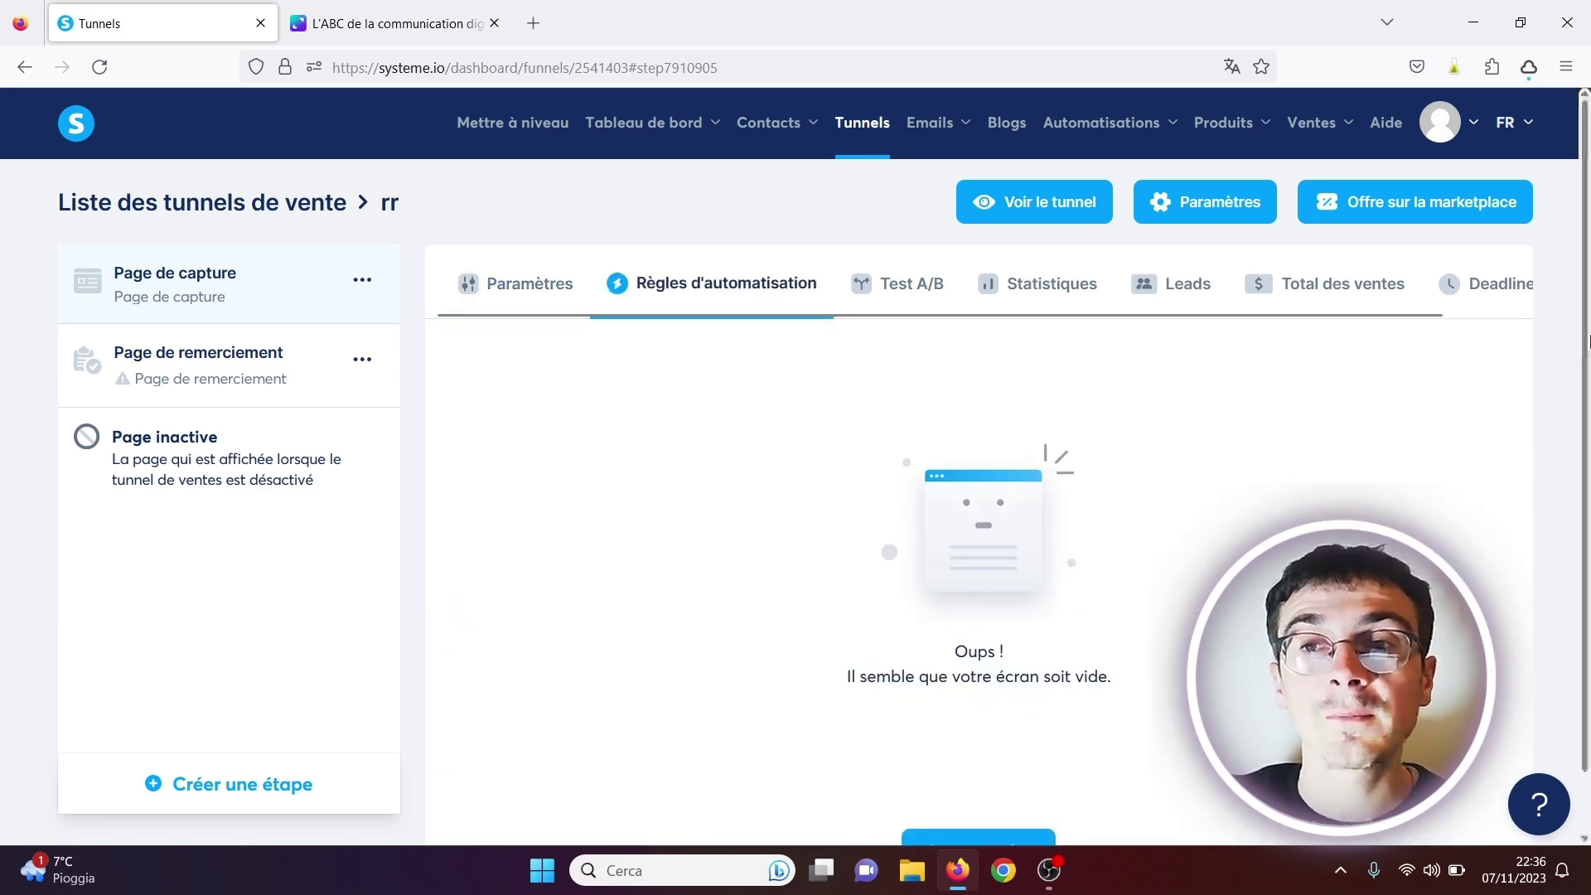
pyautogui.scroll(-1, 1586, 340)
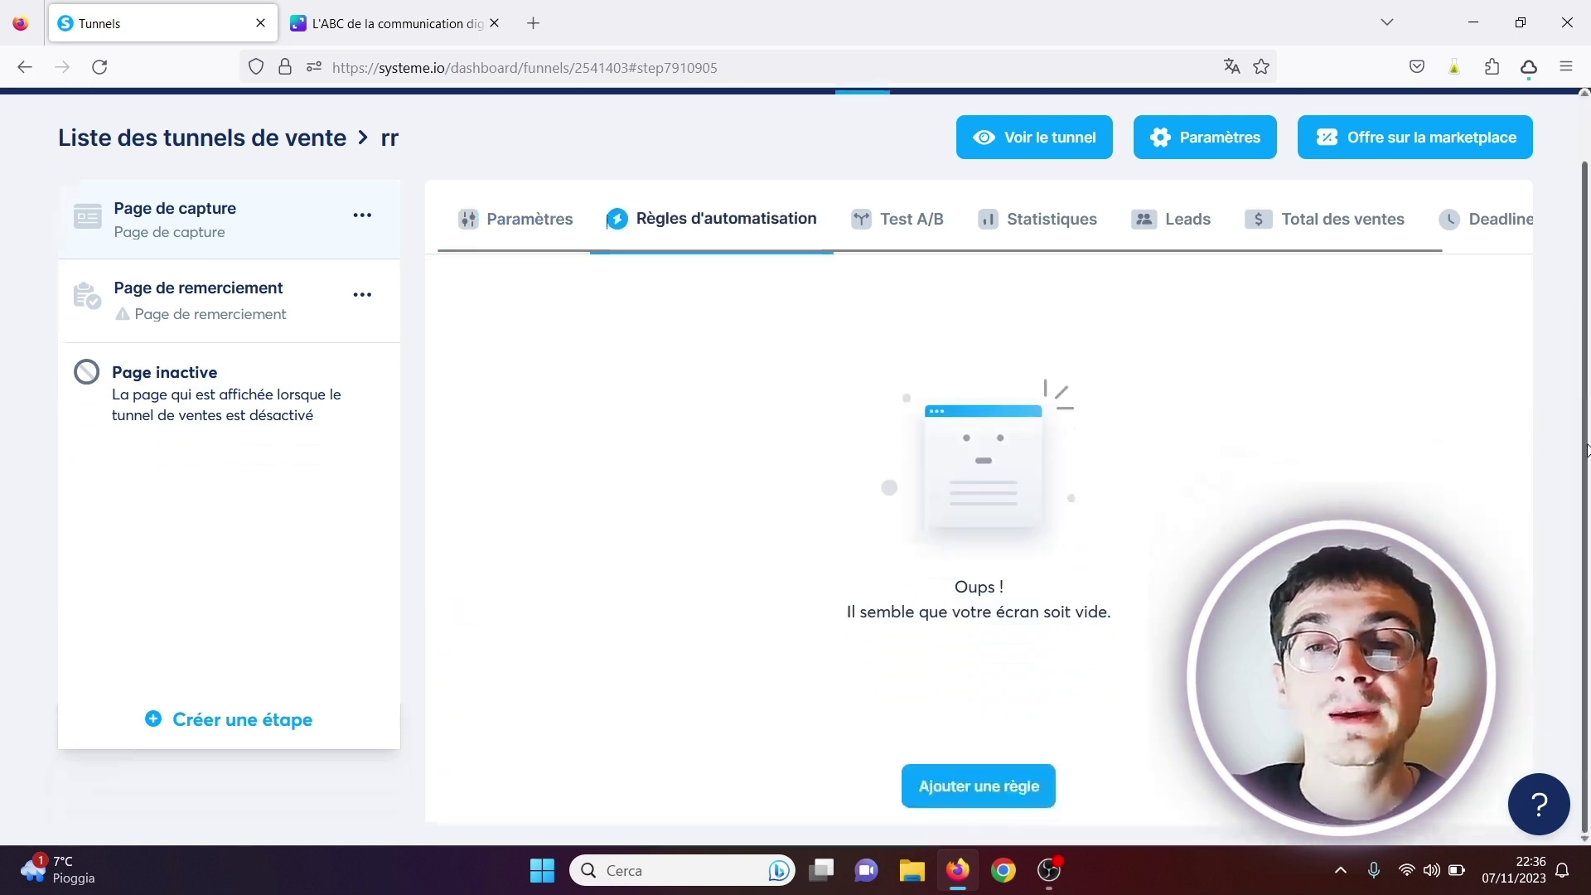
pyautogui.click(995, 788)
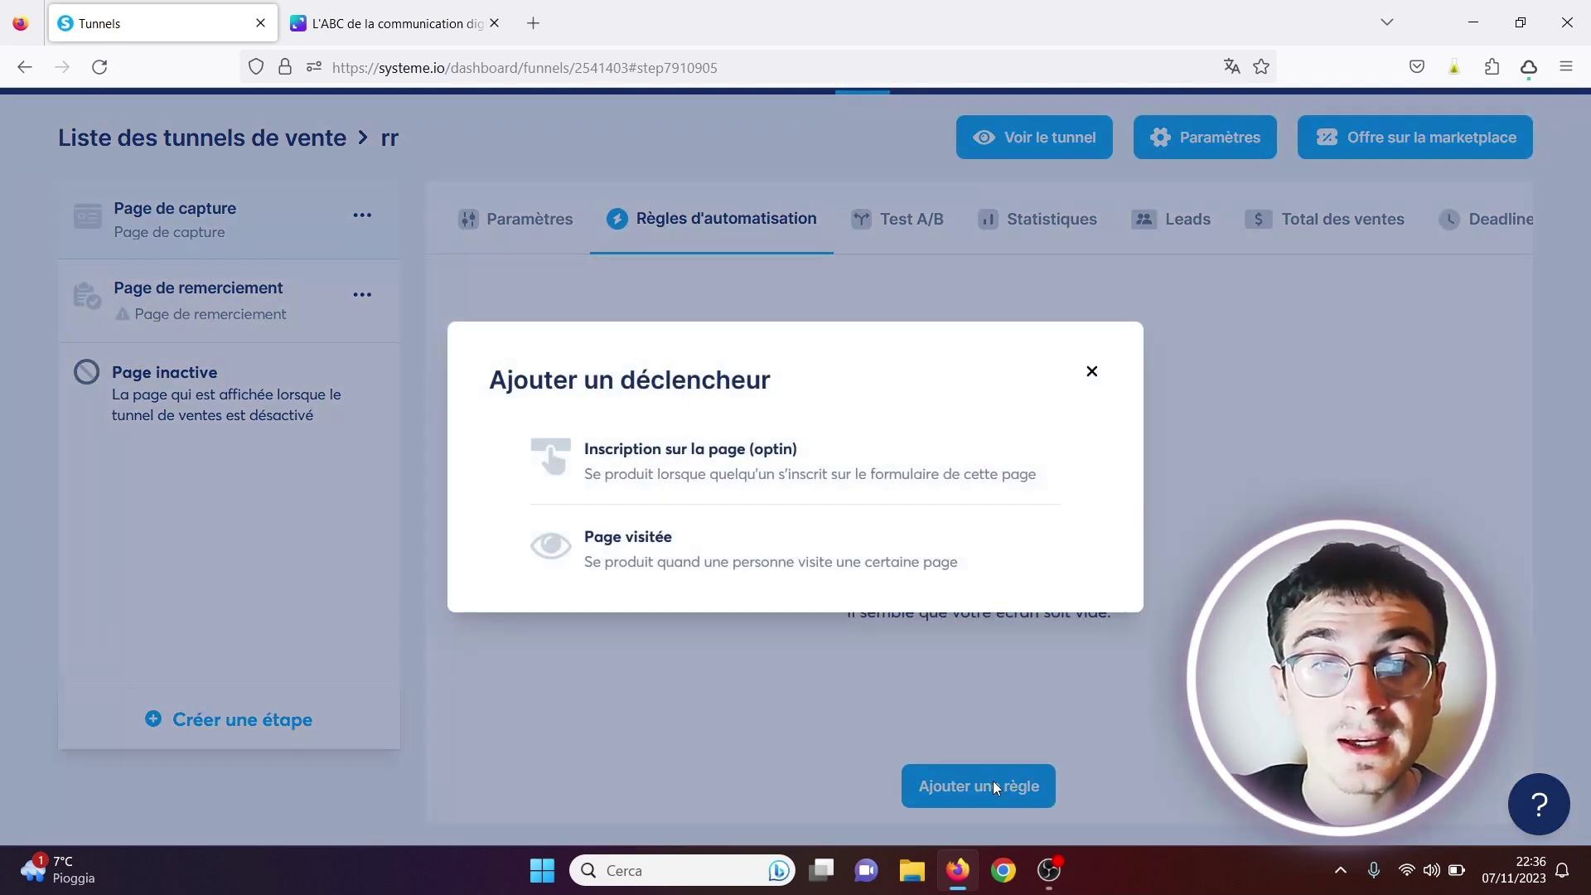
pyautogui.click(626, 456)
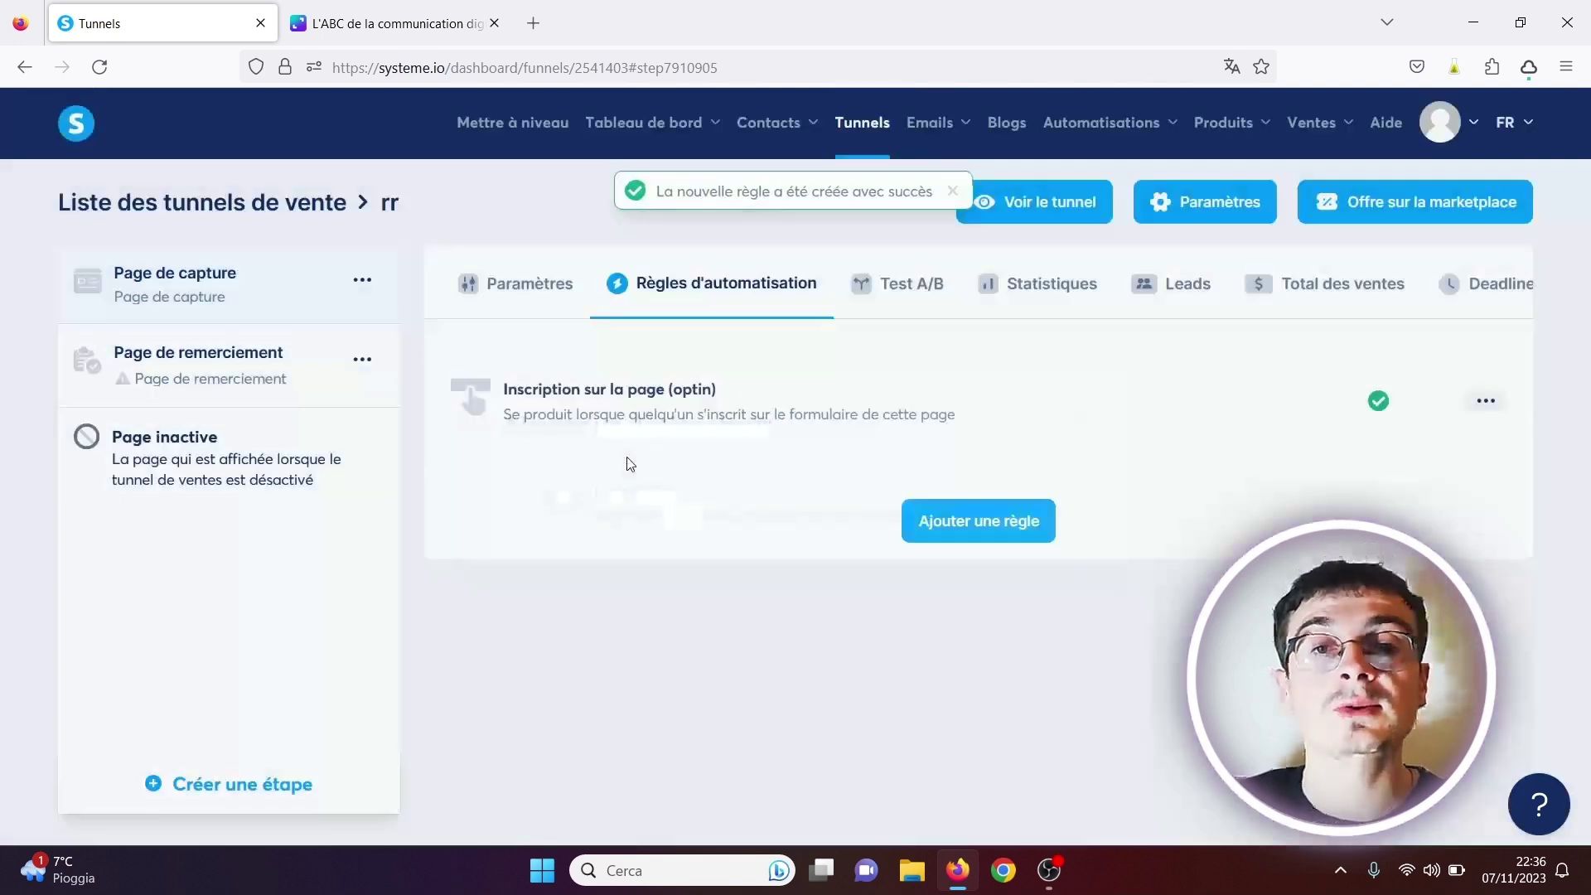
# Step: Check which other trigger can be added and which management options the optin rule offers
pyautogui.click(1003, 530)
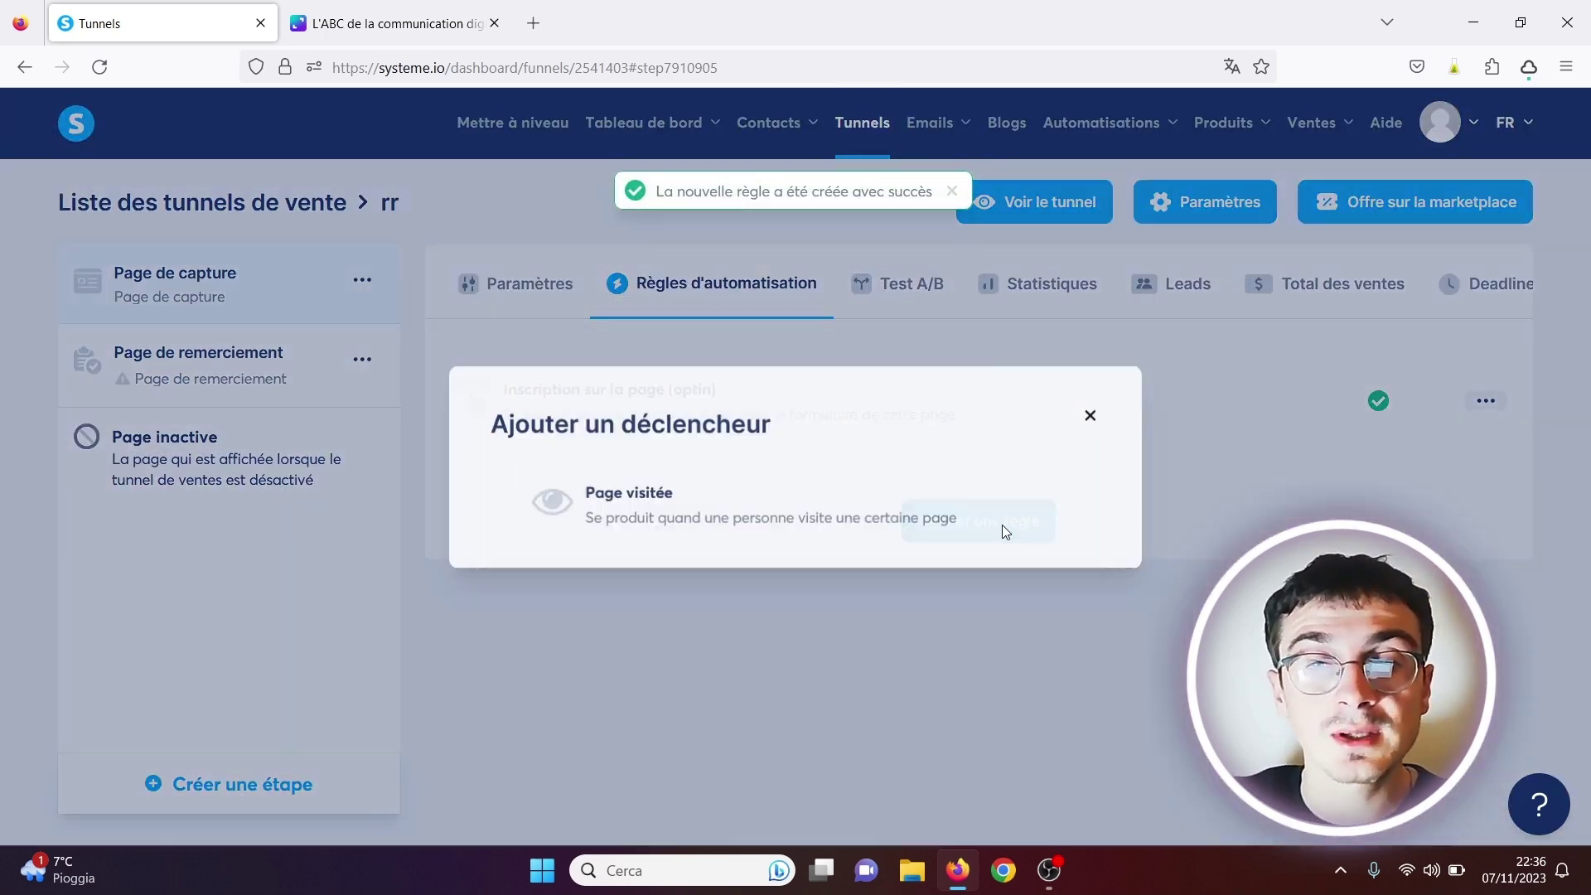
pyautogui.click(1093, 420)
pyautogui.click(1486, 401)
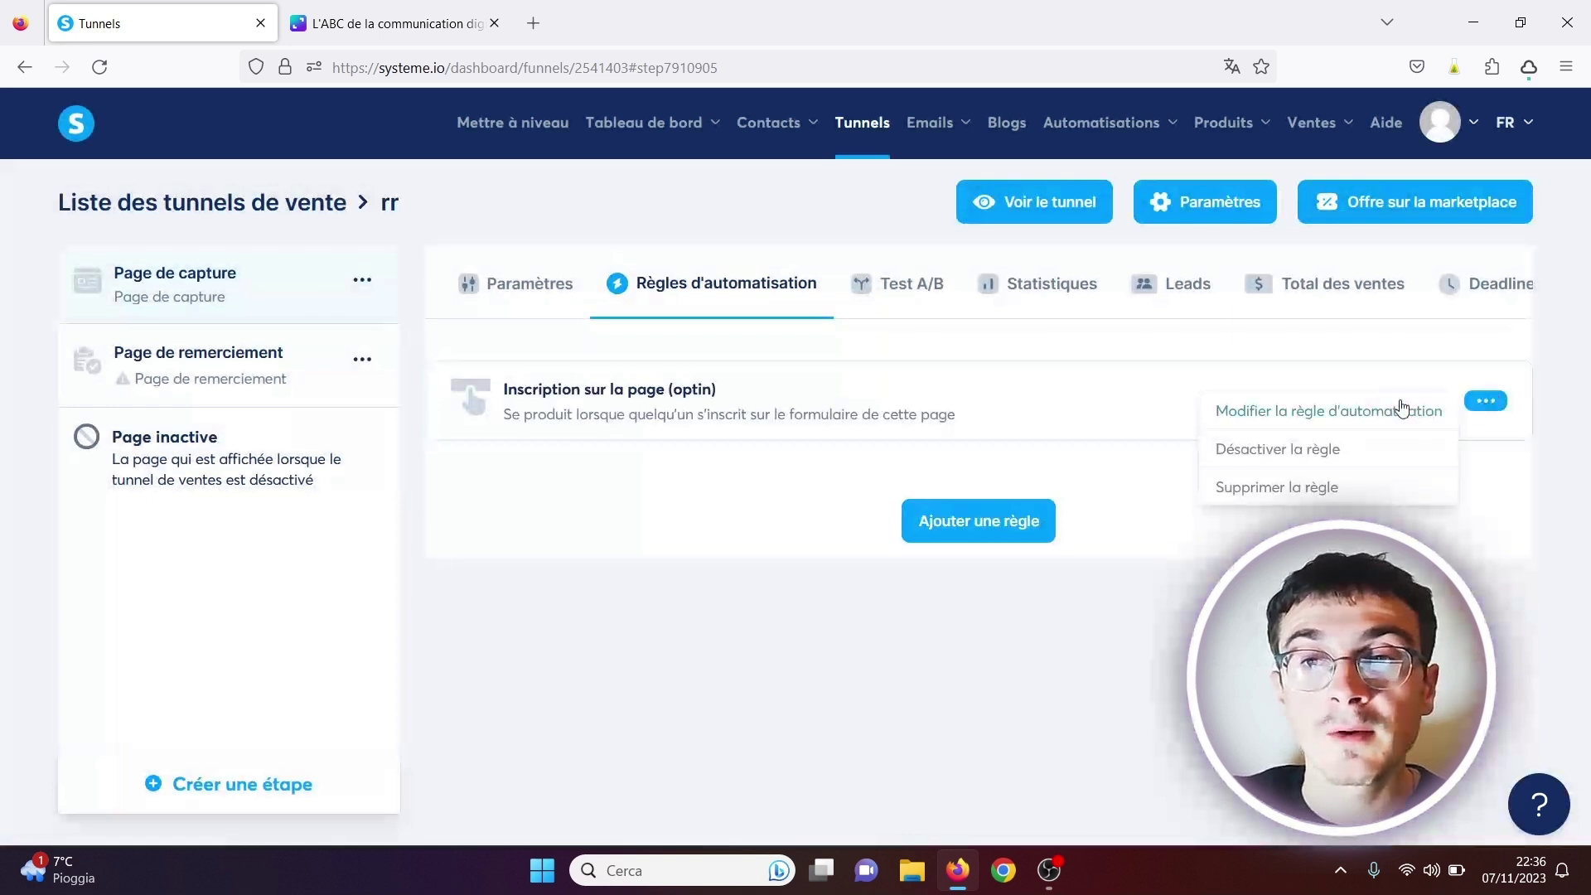
pyautogui.click(660, 391)
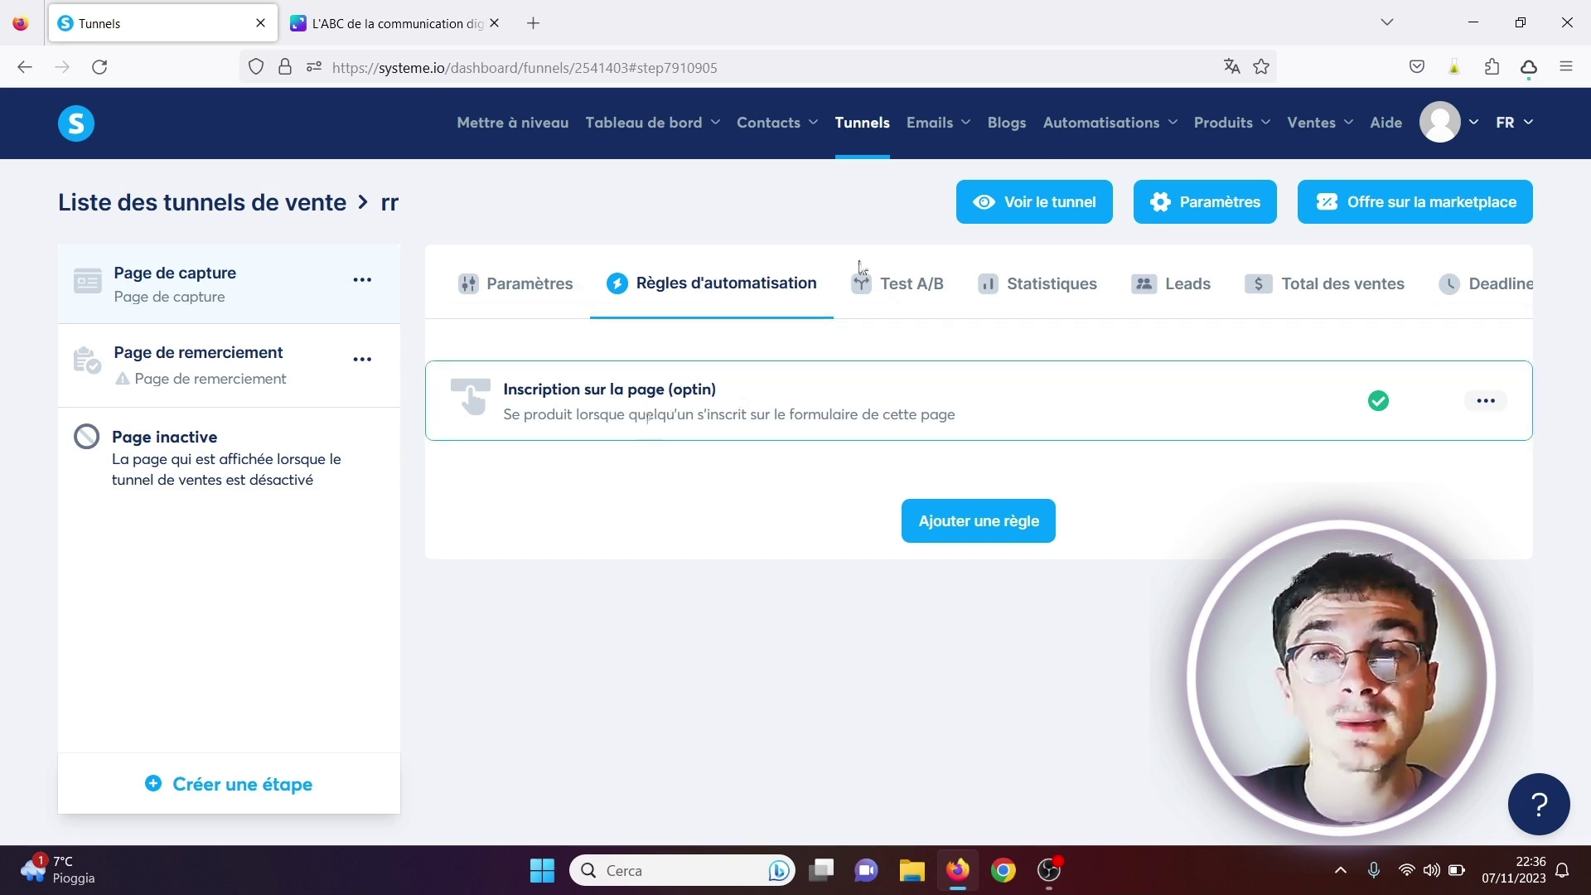
# Step: Go through the newsletters to the email campaigns list and delete the existing campaign named 1
pyautogui.moveTo(1120, 121)
pyautogui.moveTo(942, 122)
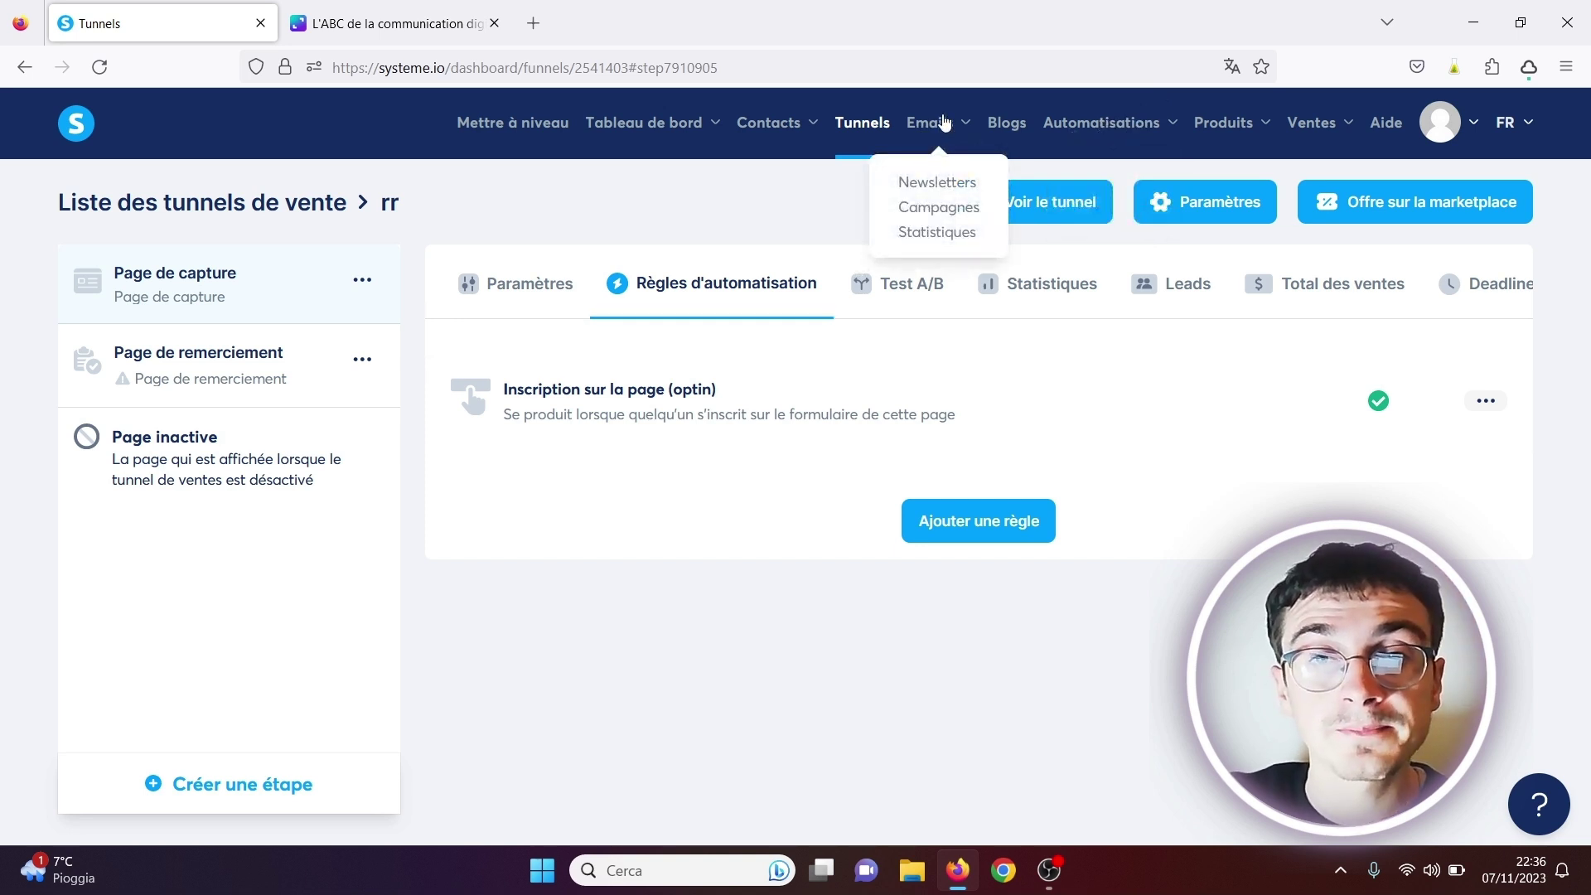
pyautogui.click(918, 180)
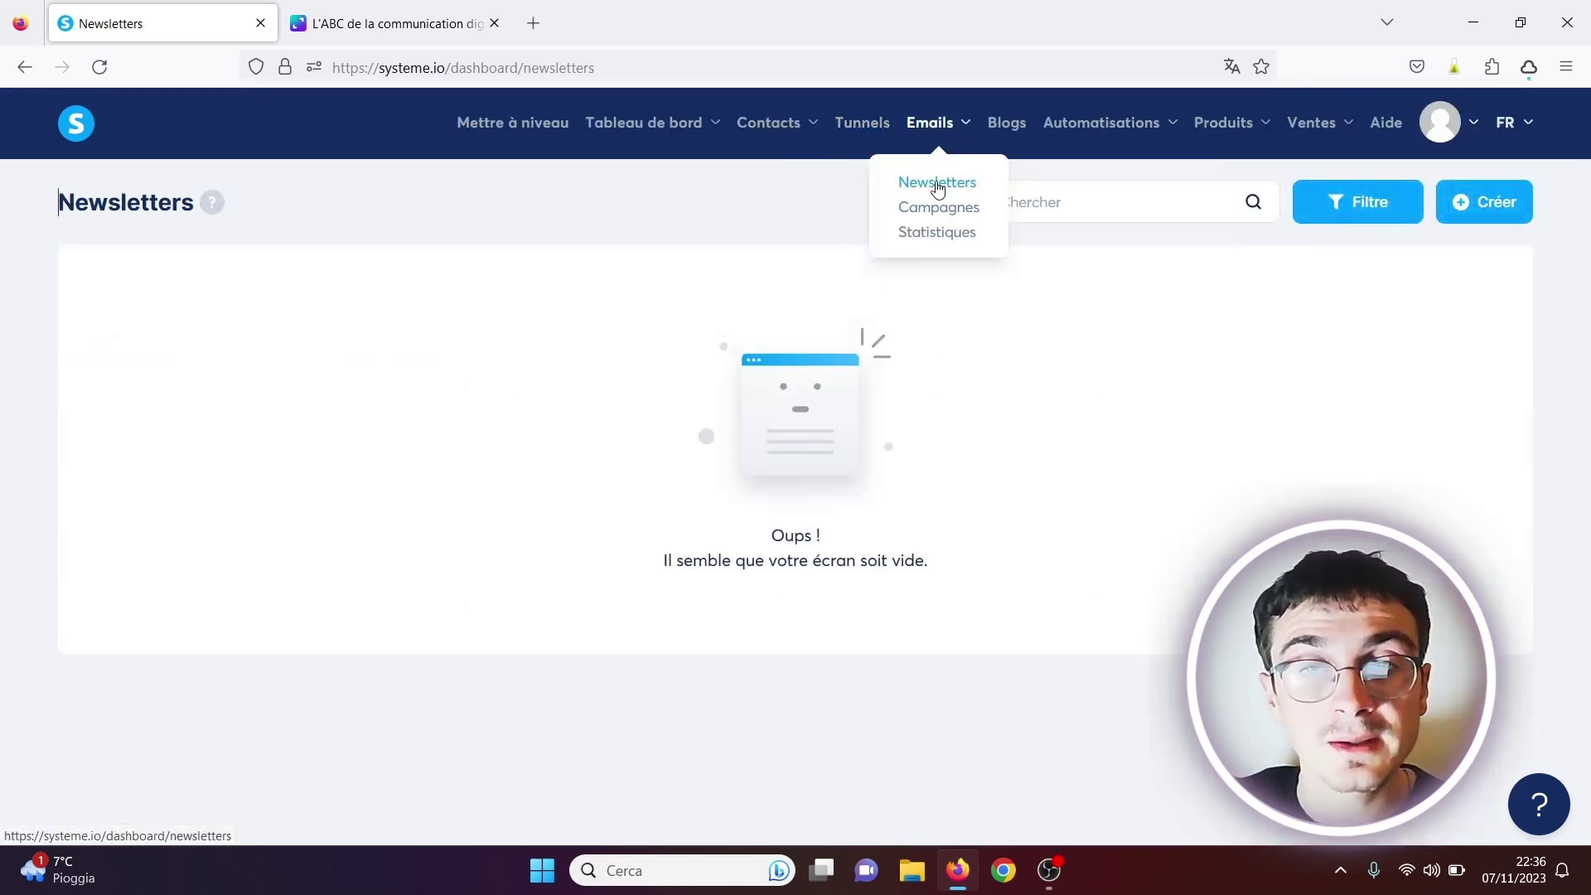
pyautogui.click(932, 216)
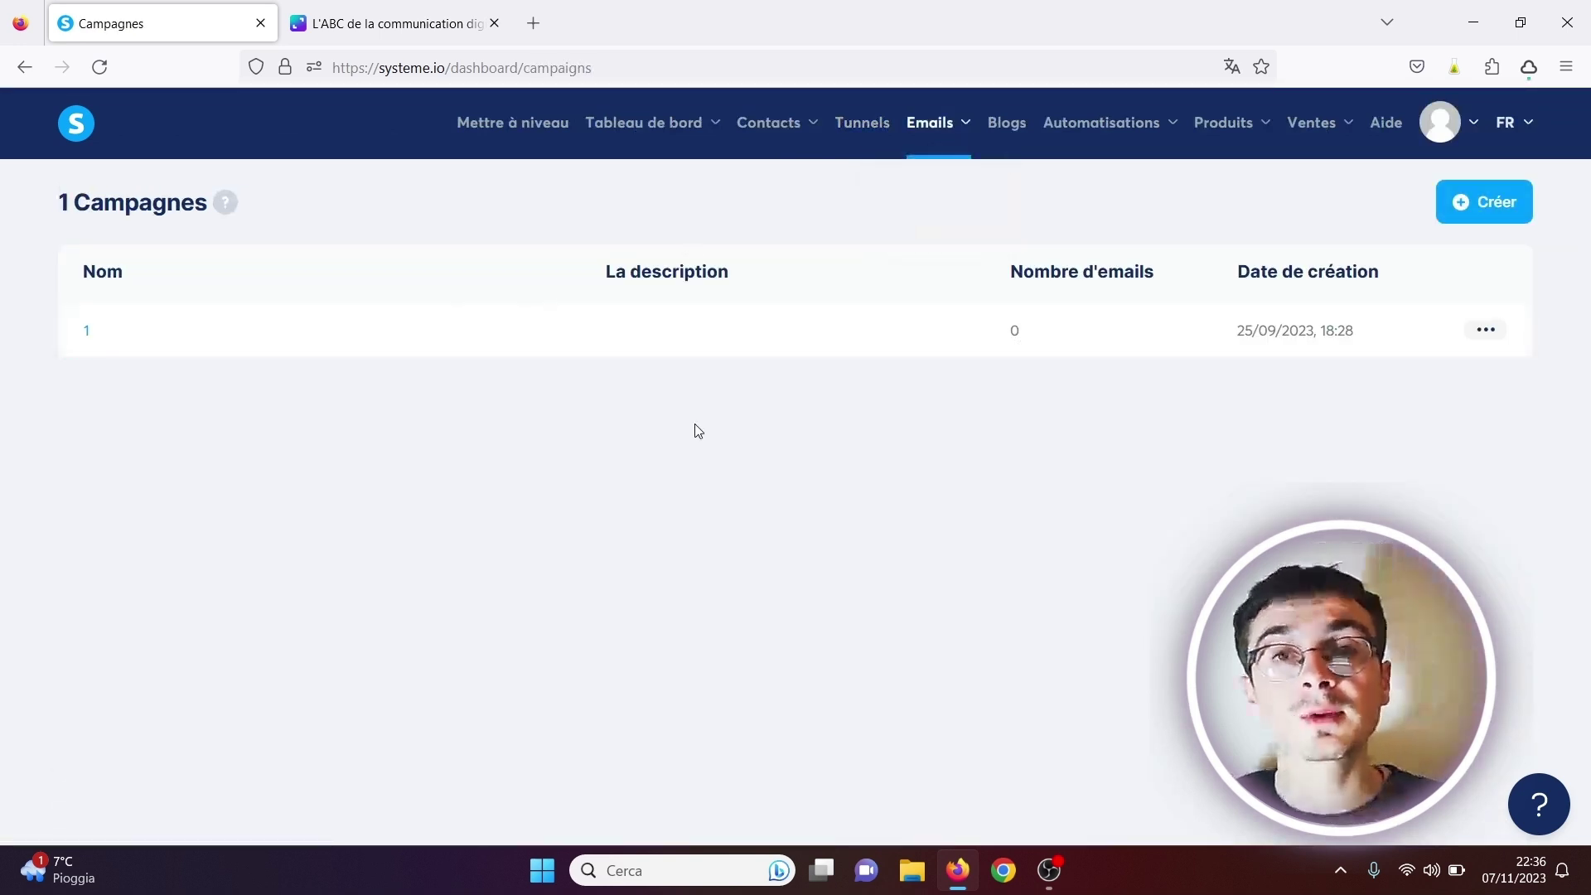
pyautogui.click(1486, 329)
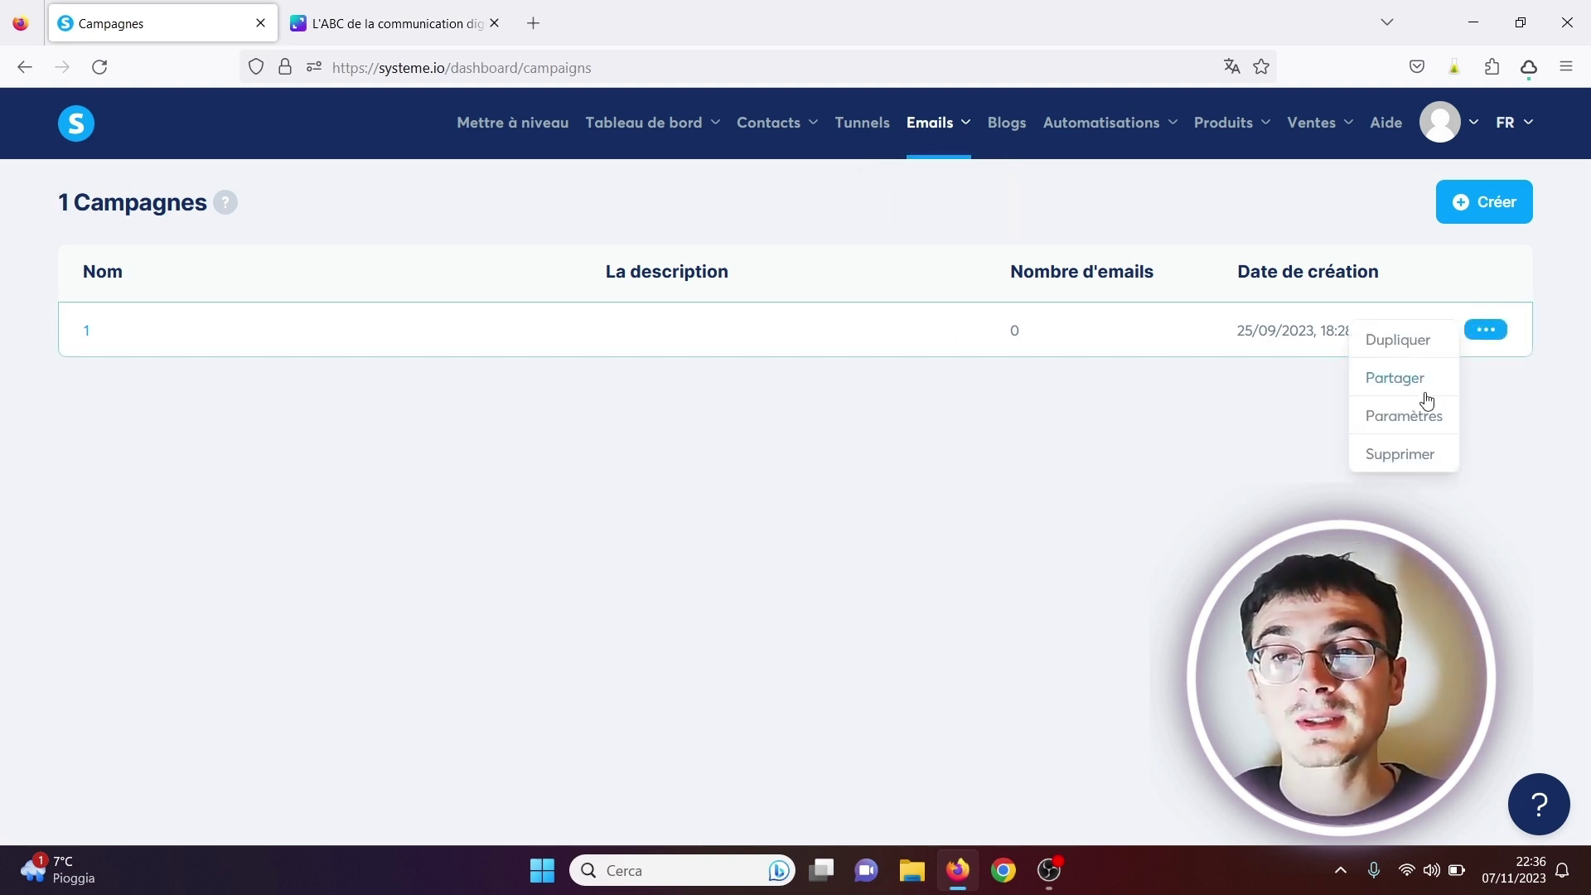
pyautogui.click(1394, 454)
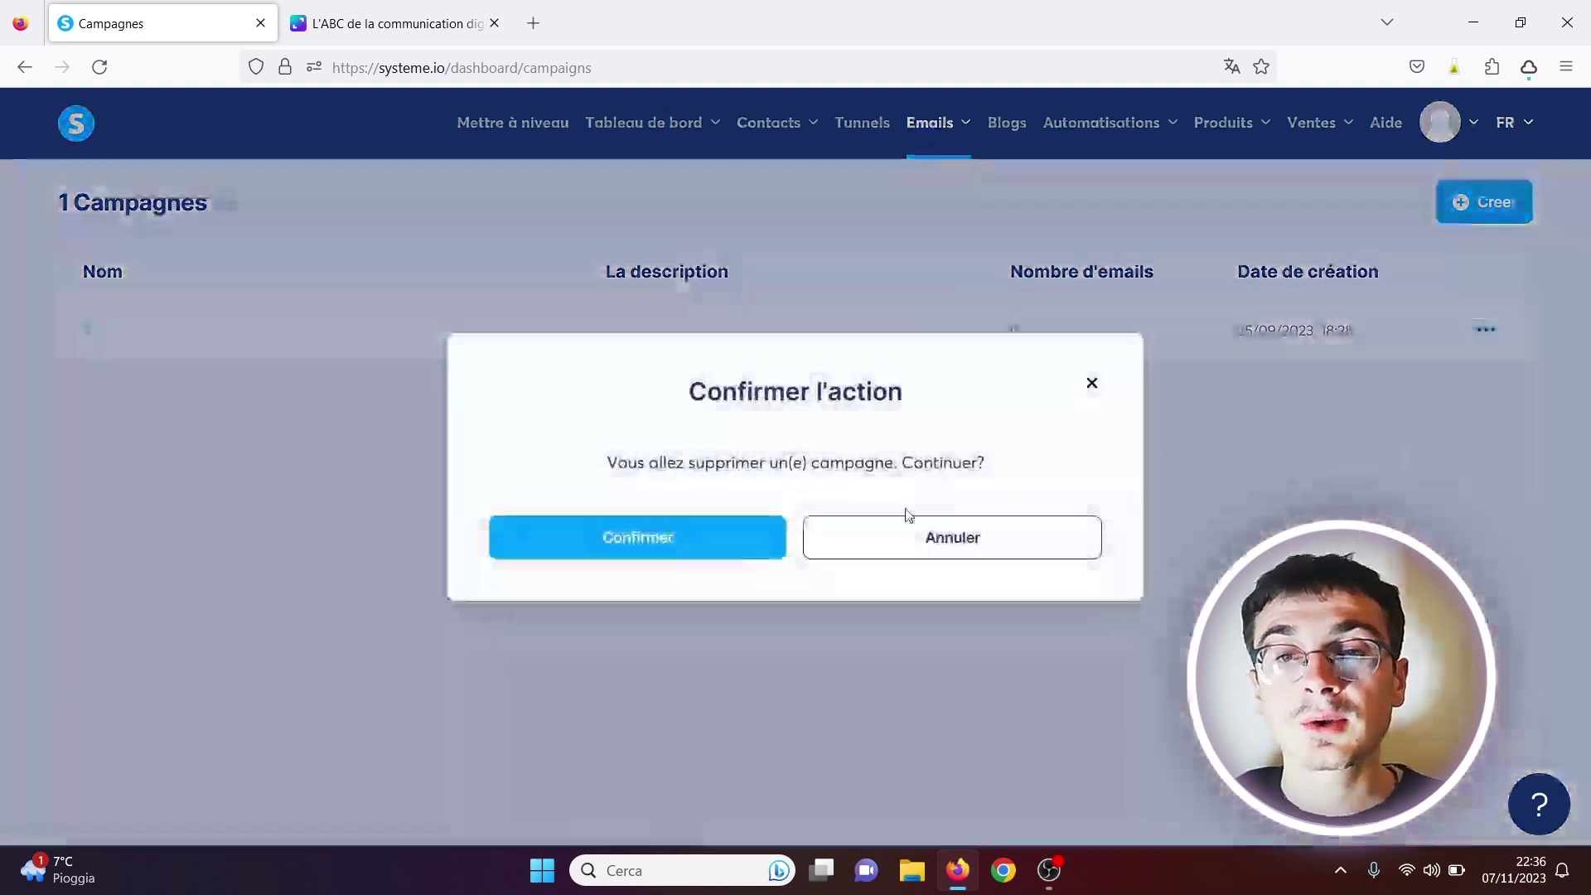
pyautogui.click(671, 540)
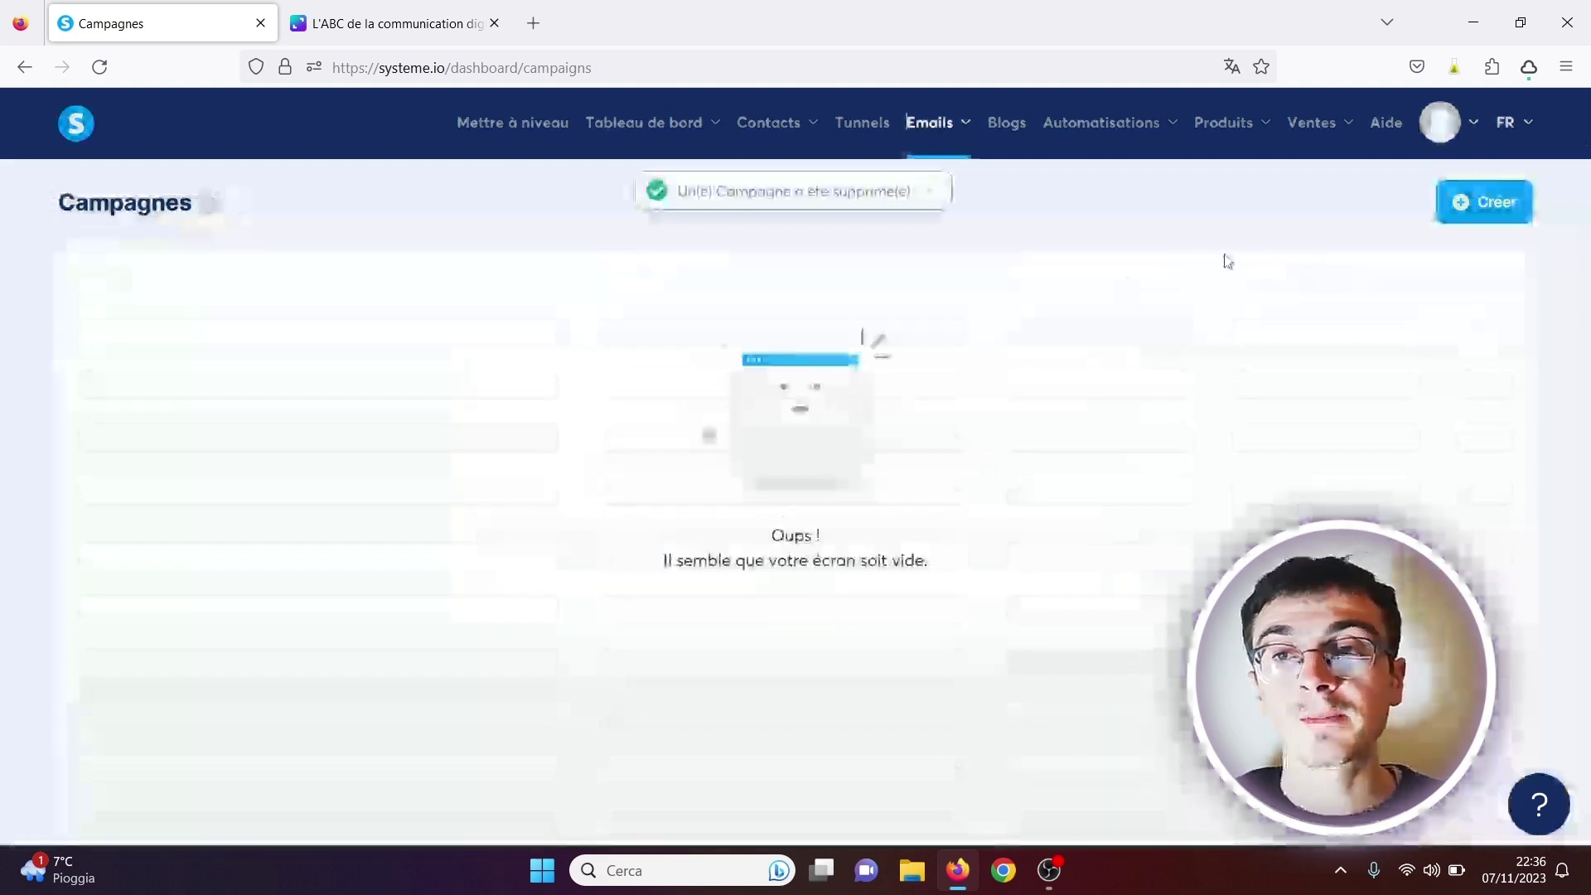
# Step: Create an email campaign named "Nouveaux inscrits"
pyautogui.click(1480, 203)
pyautogui.click(604, 387)
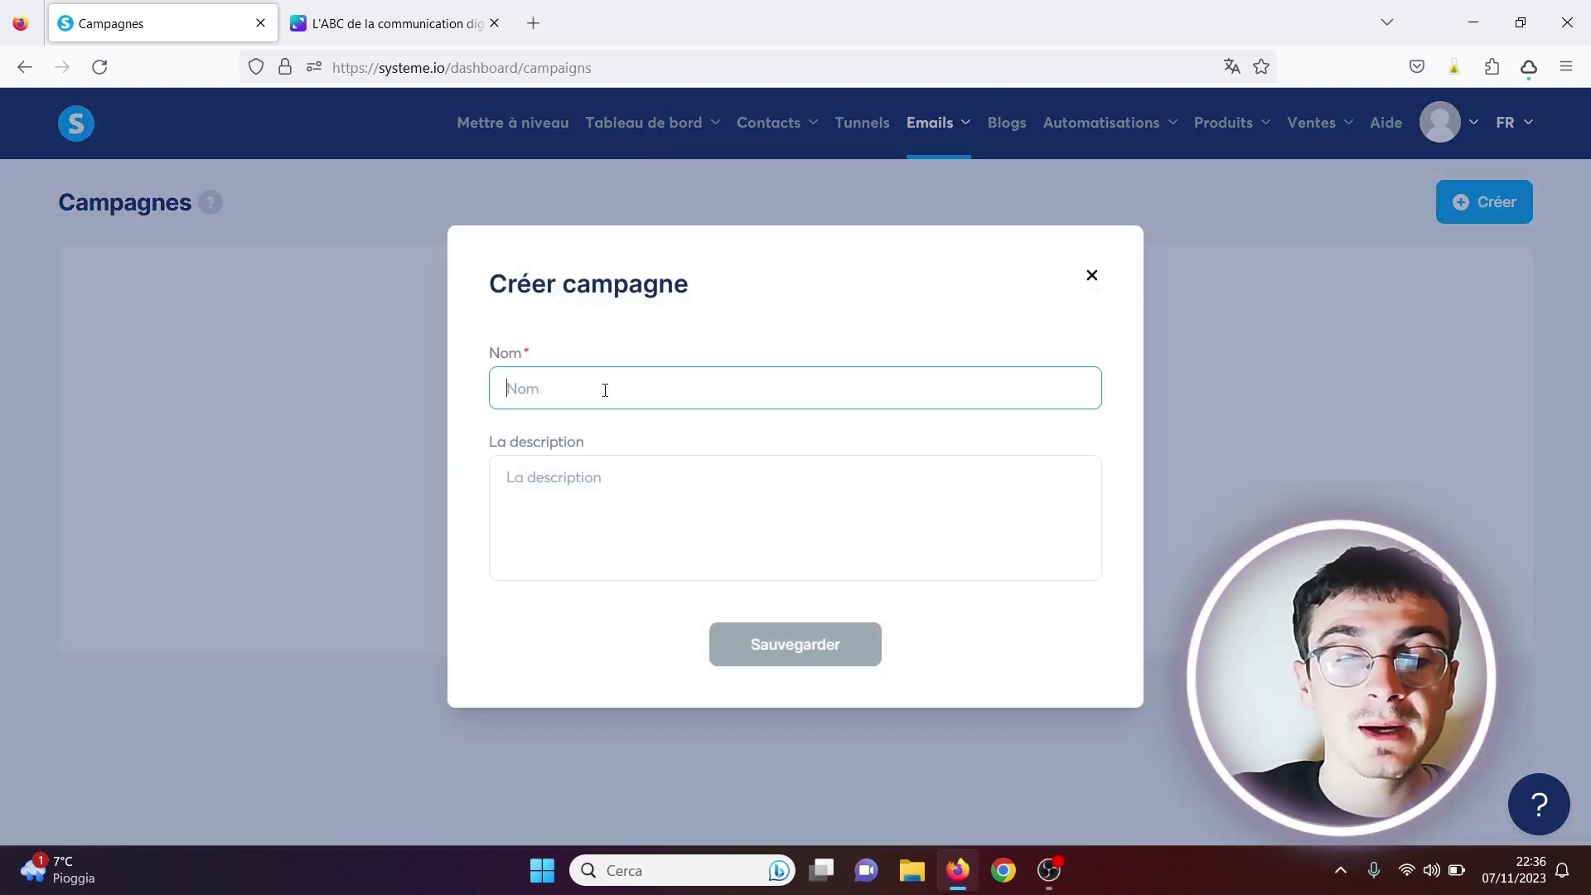
pyautogui.write('Nouveaux ')
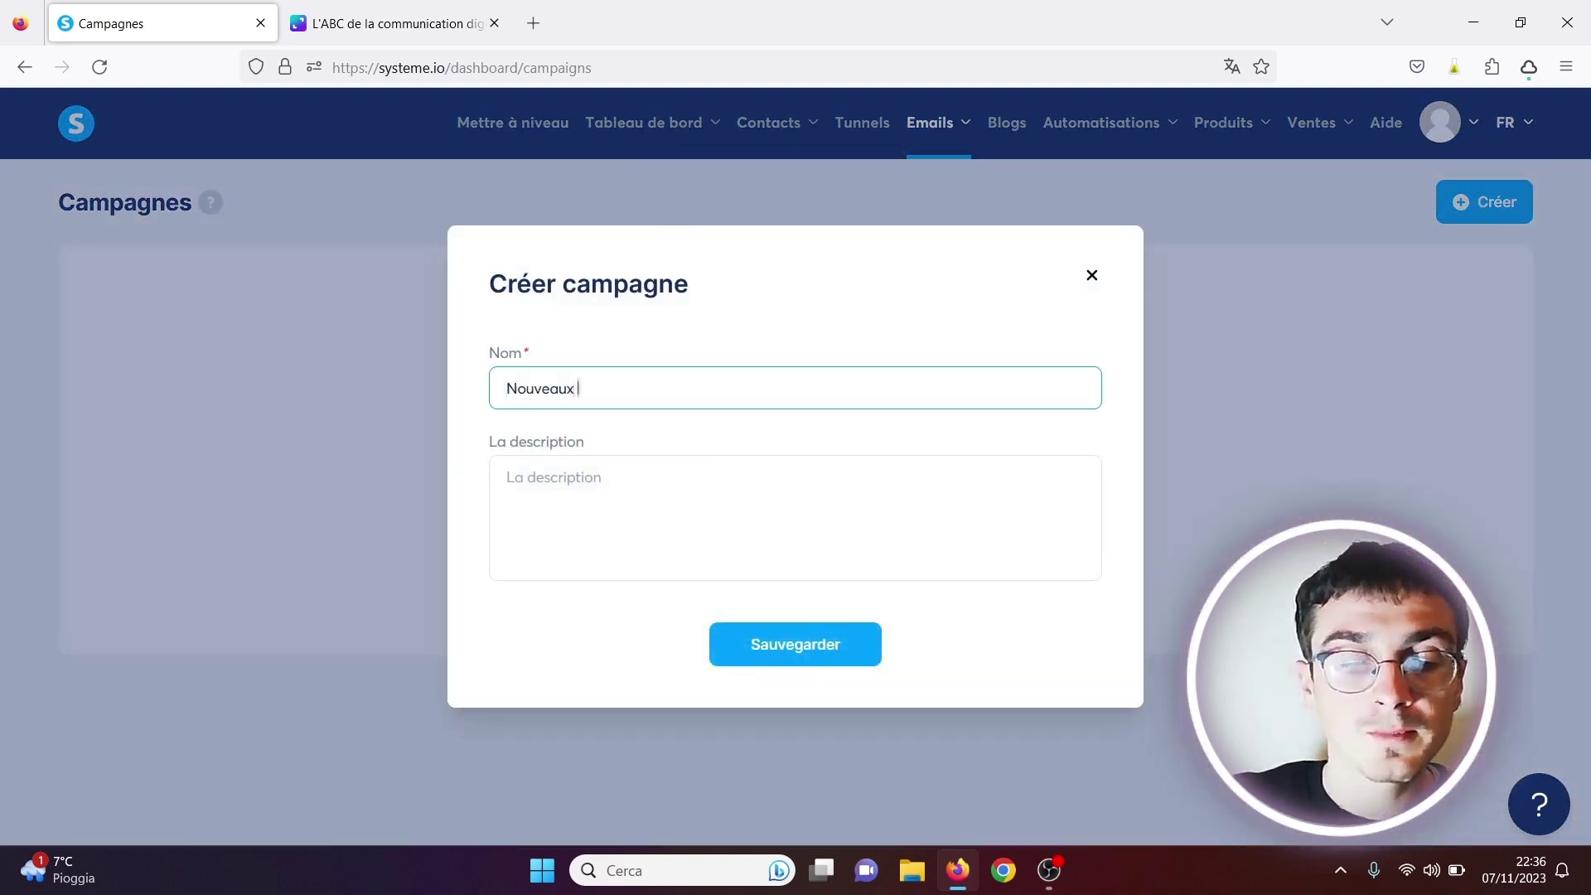
pyautogui.write('inscrits')
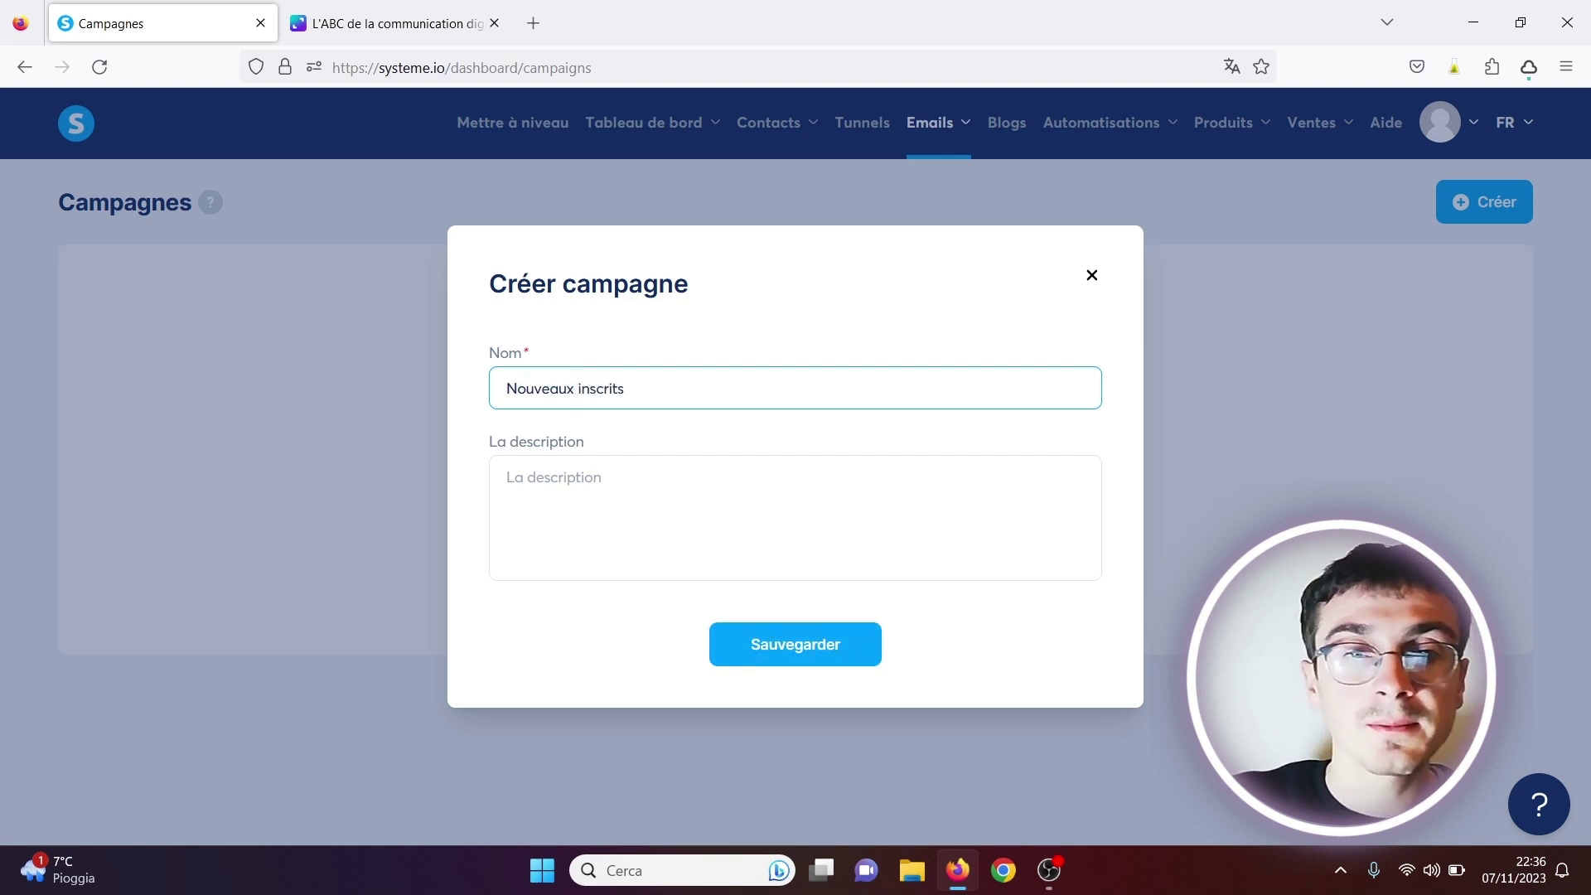
pyautogui.click(766, 654)
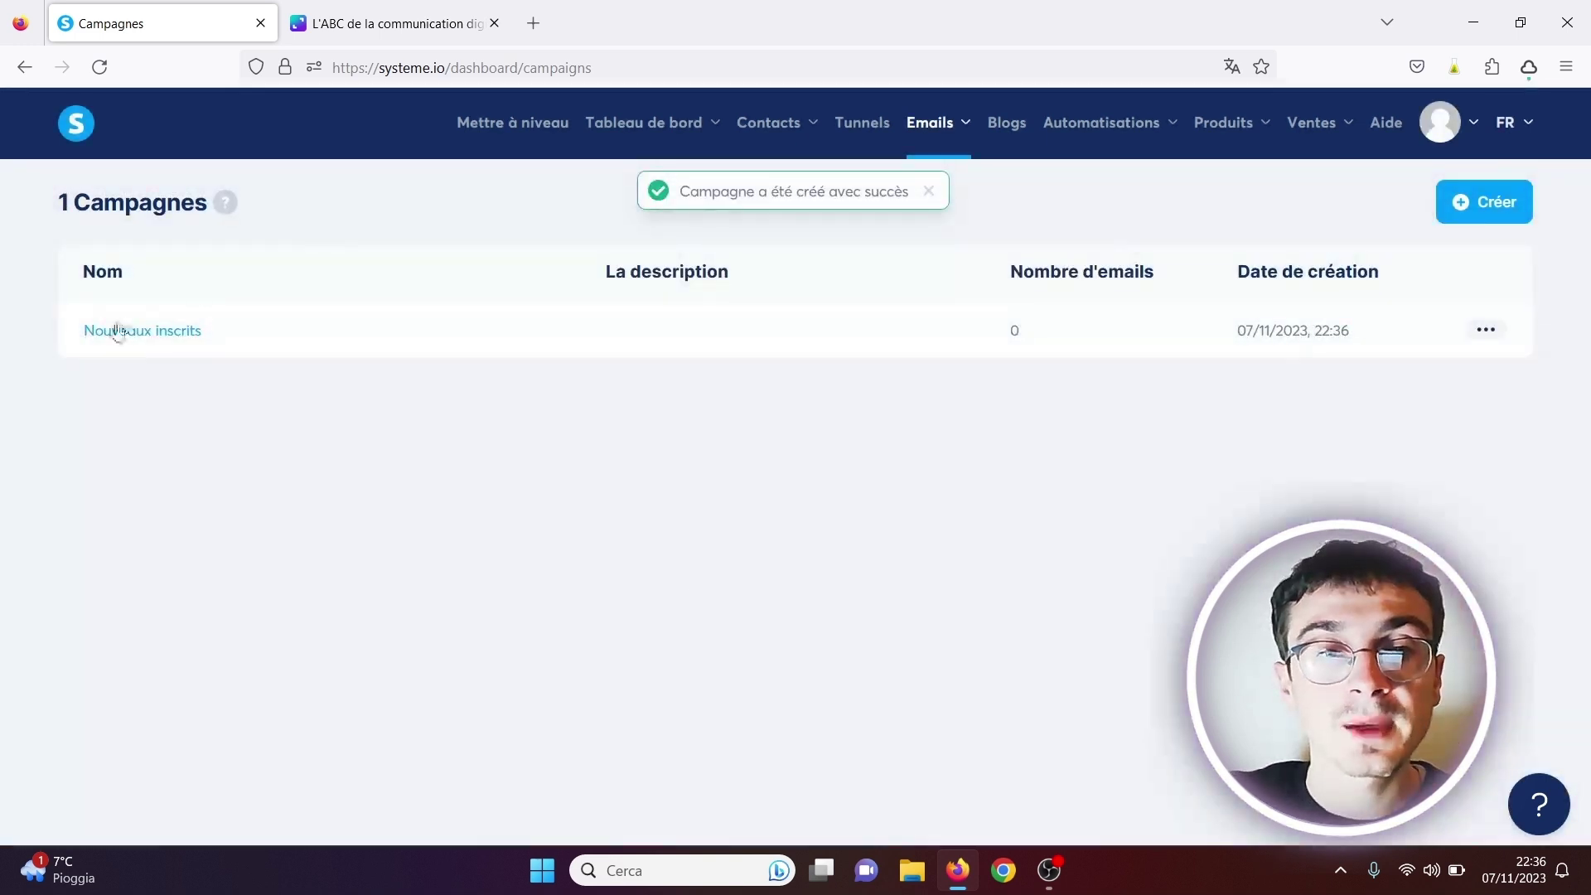
# Step: Add a classic-editor email to the Nouveaux inscrits campaign with the subject "Votre cadeau" and the sender's first name
pyautogui.click(117, 331)
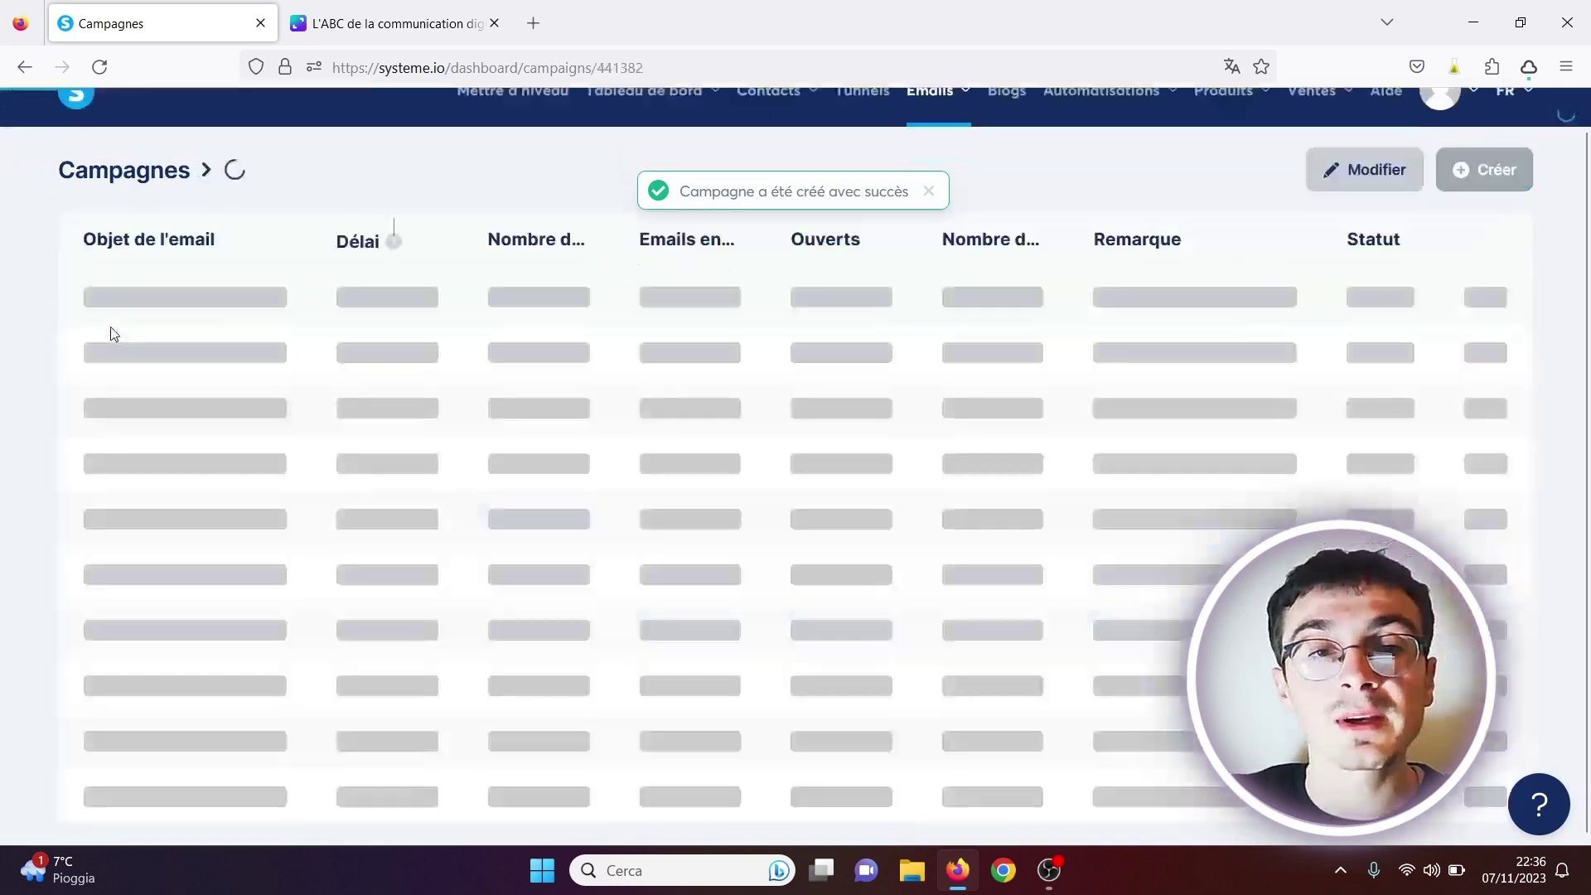
pyautogui.click(1484, 202)
pyautogui.click(571, 352)
pyautogui.write('V')
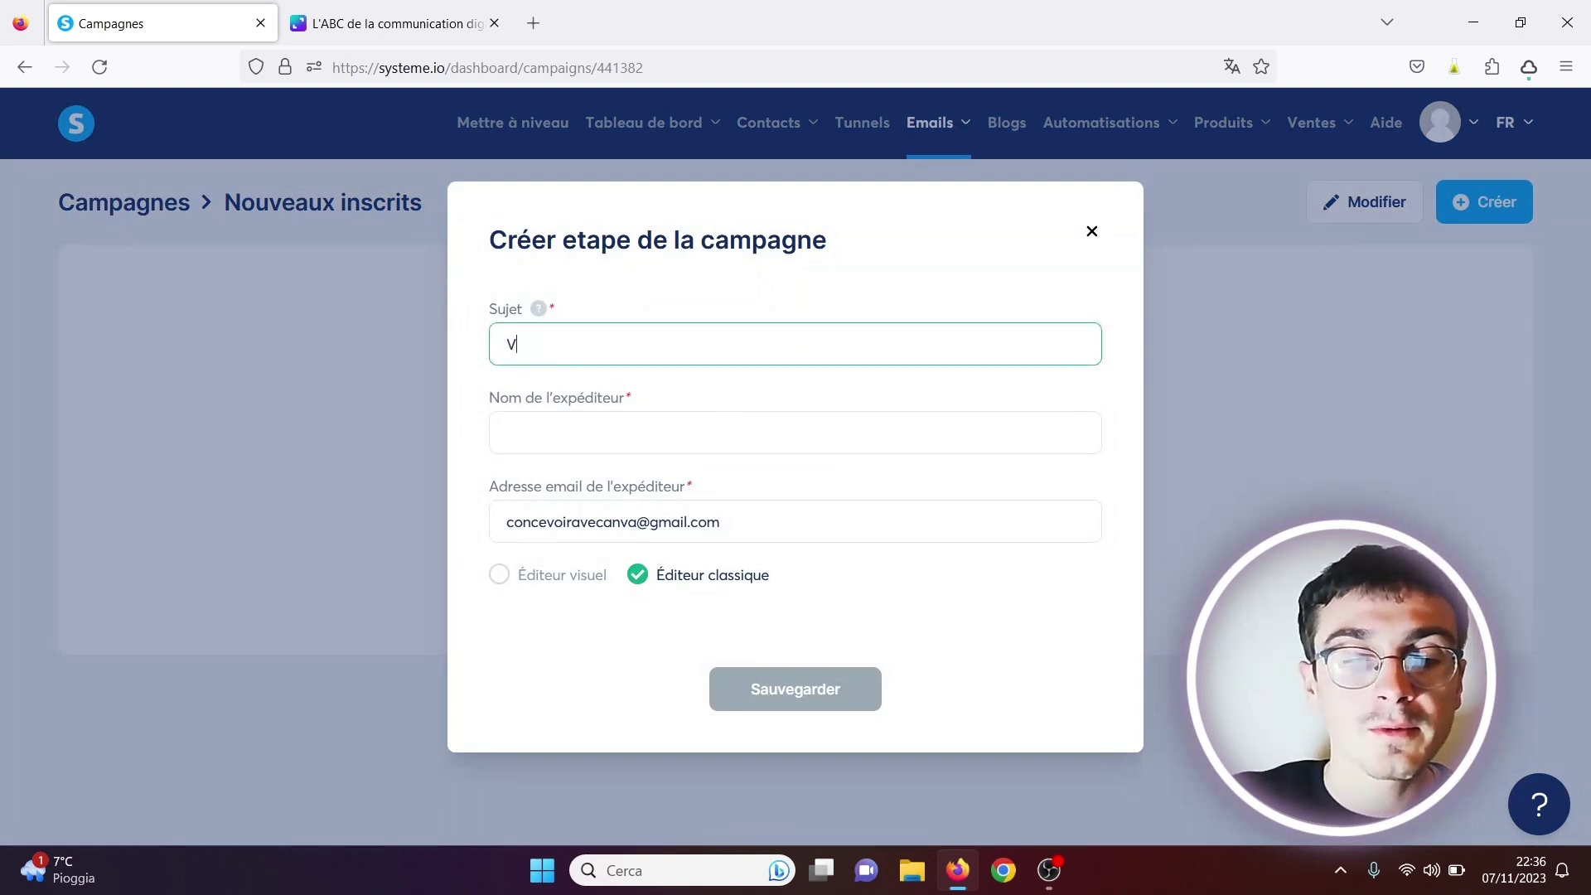
pyautogui.write('otre cadea')
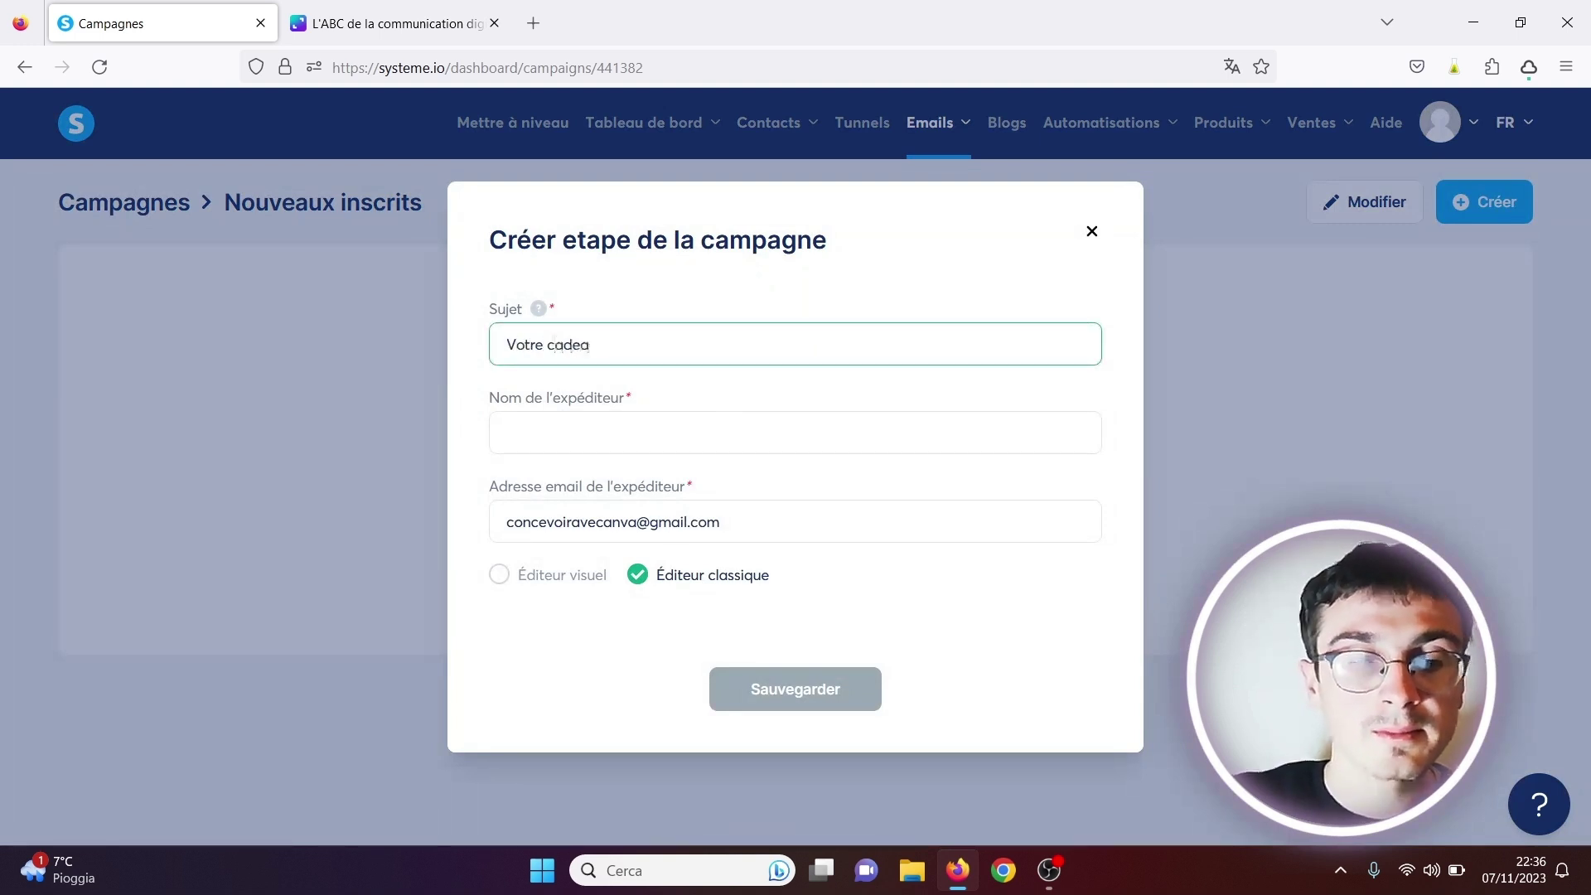
pyautogui.write('u')
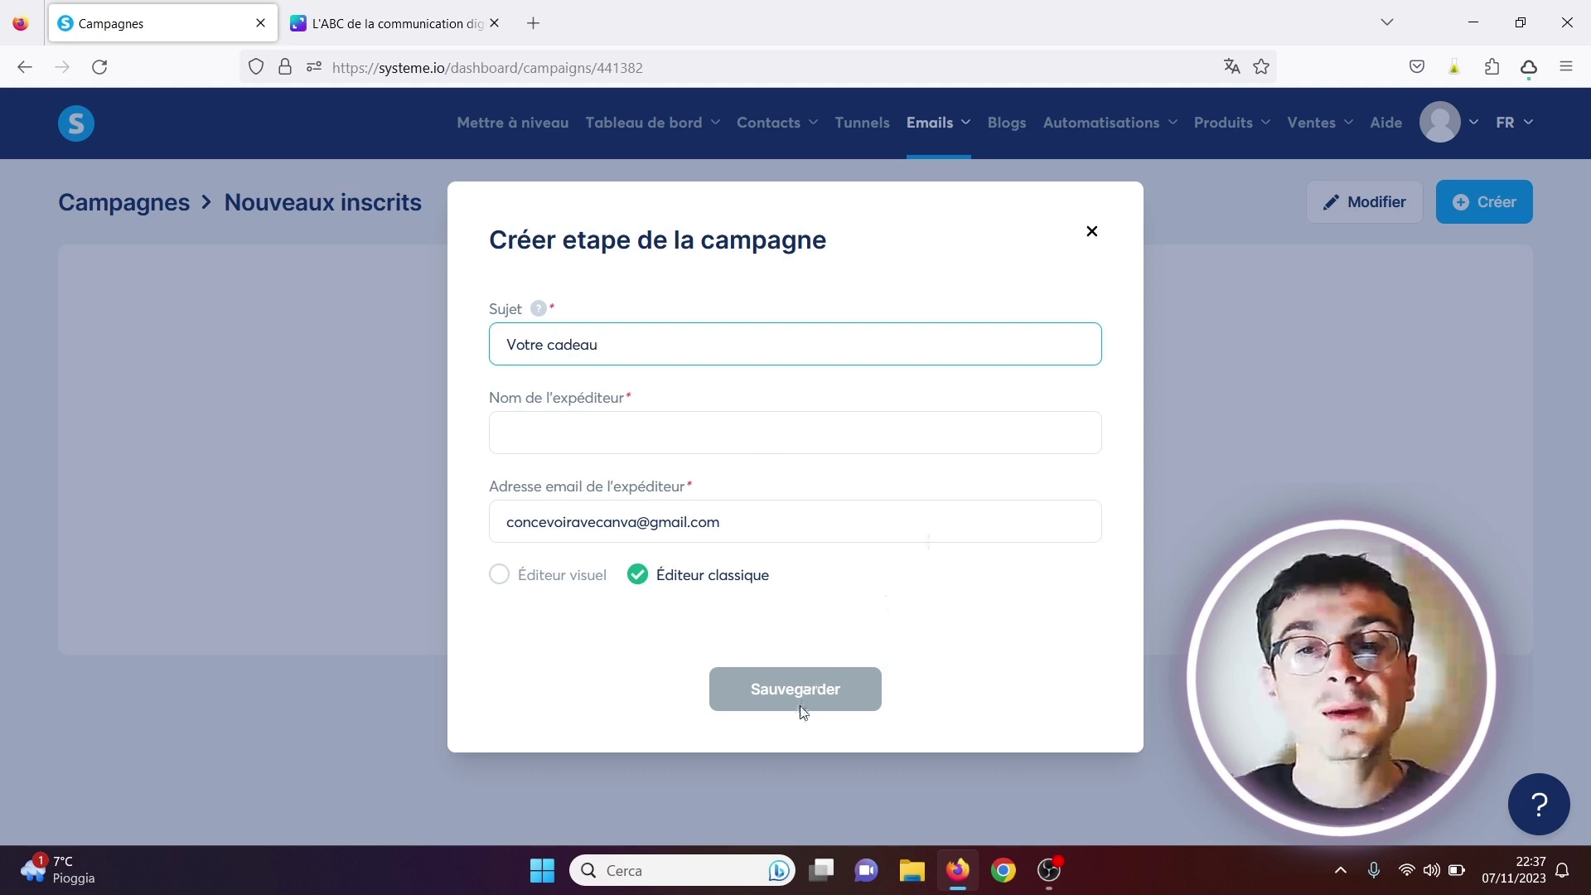
pyautogui.click(592, 430)
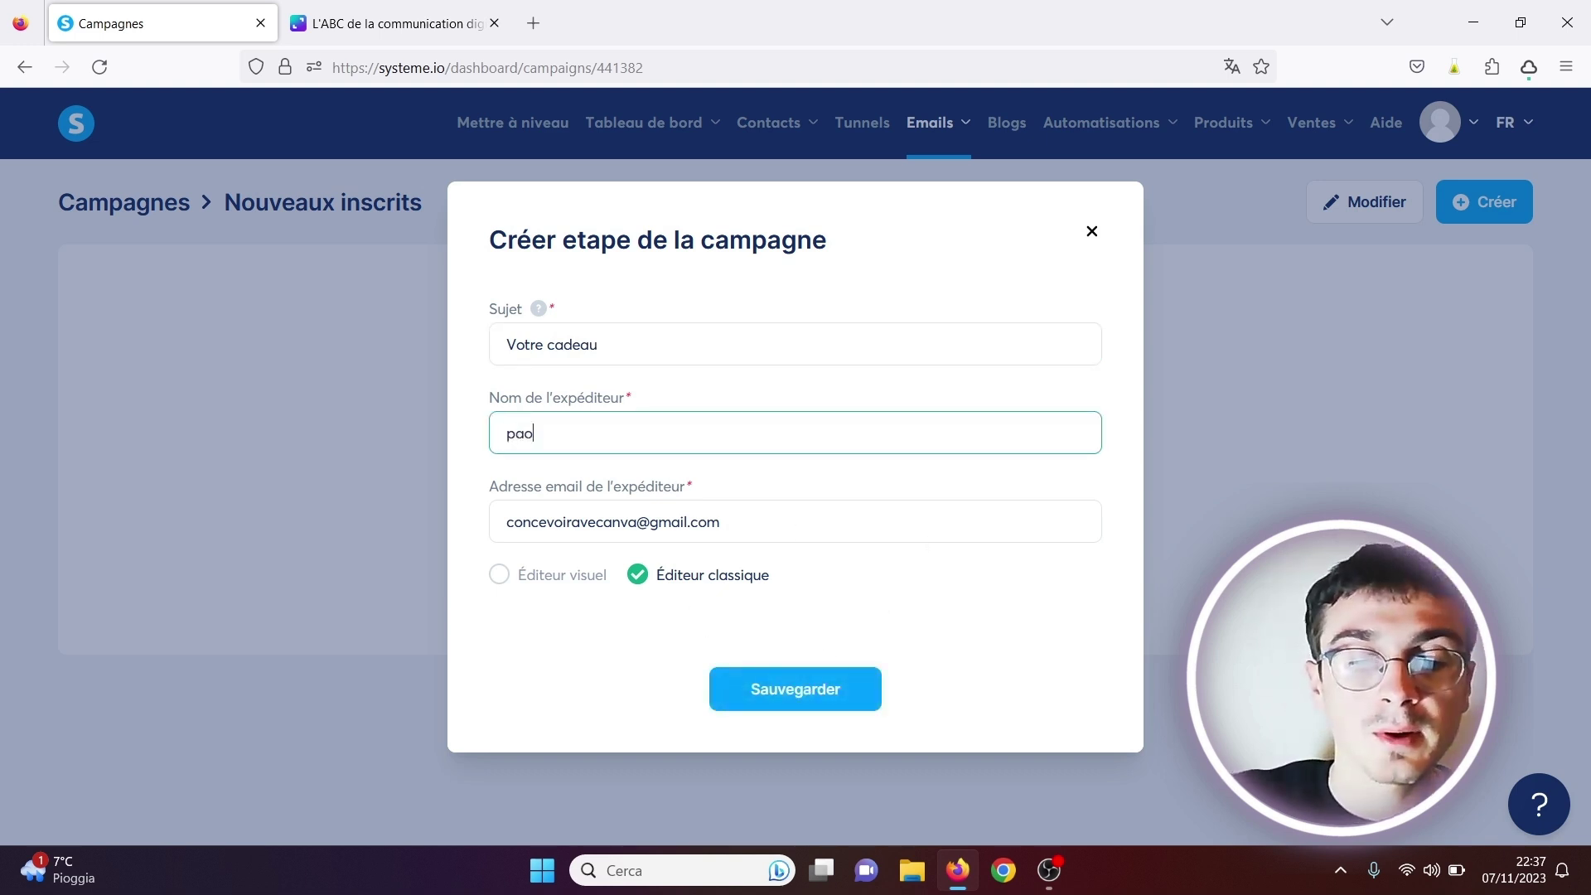
pyautogui.click(779, 700)
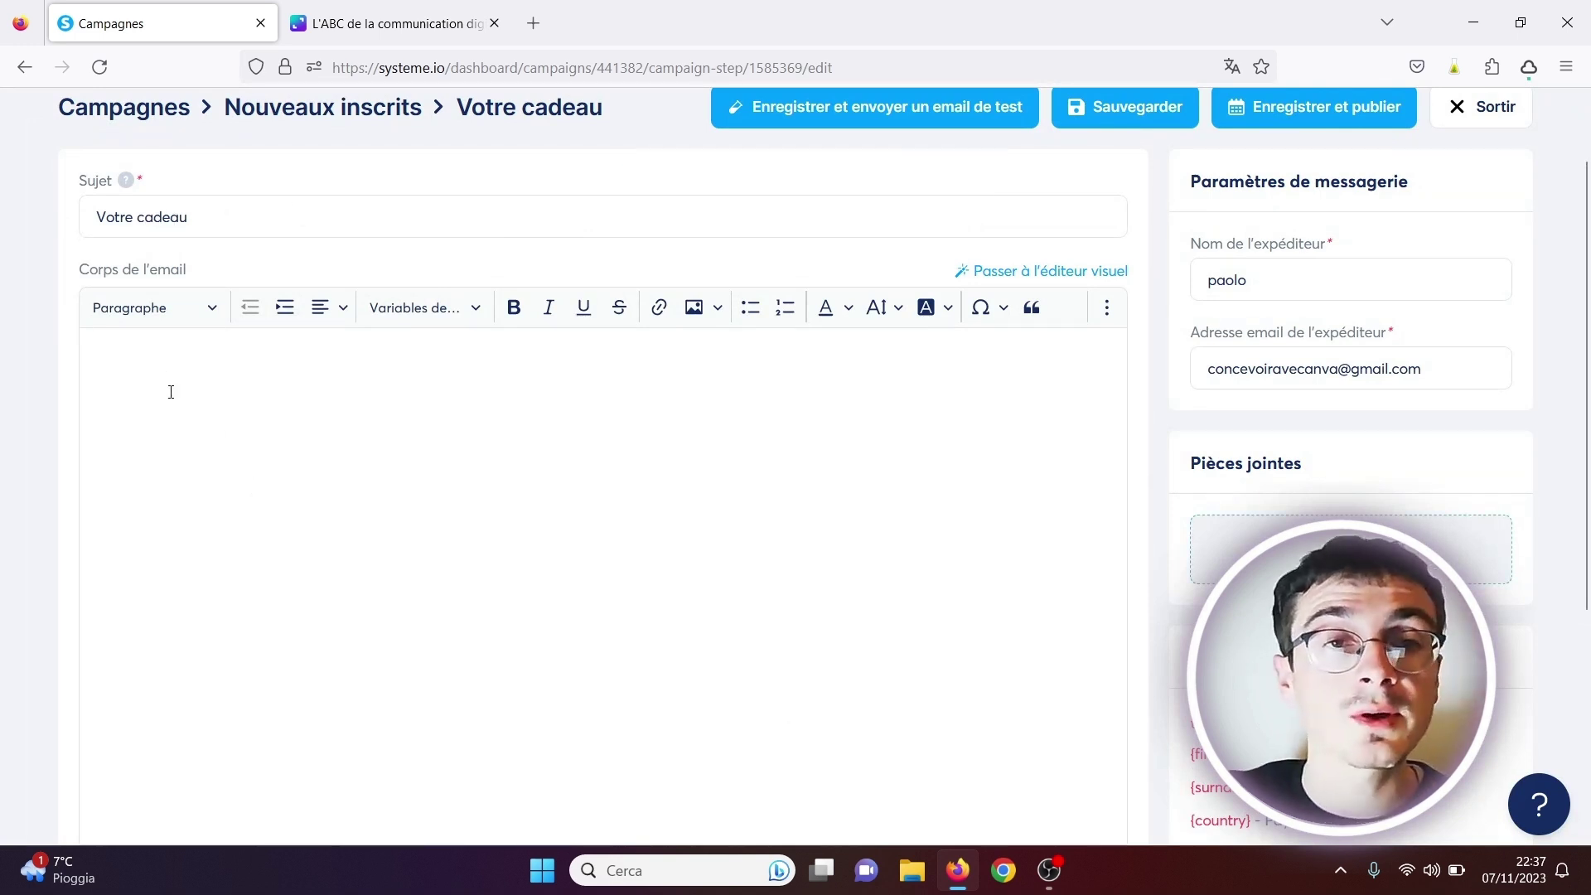
# Step: Save and publish the "Votre cadeau" email, and return to the Nouveaux inscrits campaign
pyautogui.scroll(2, 1587, 166)
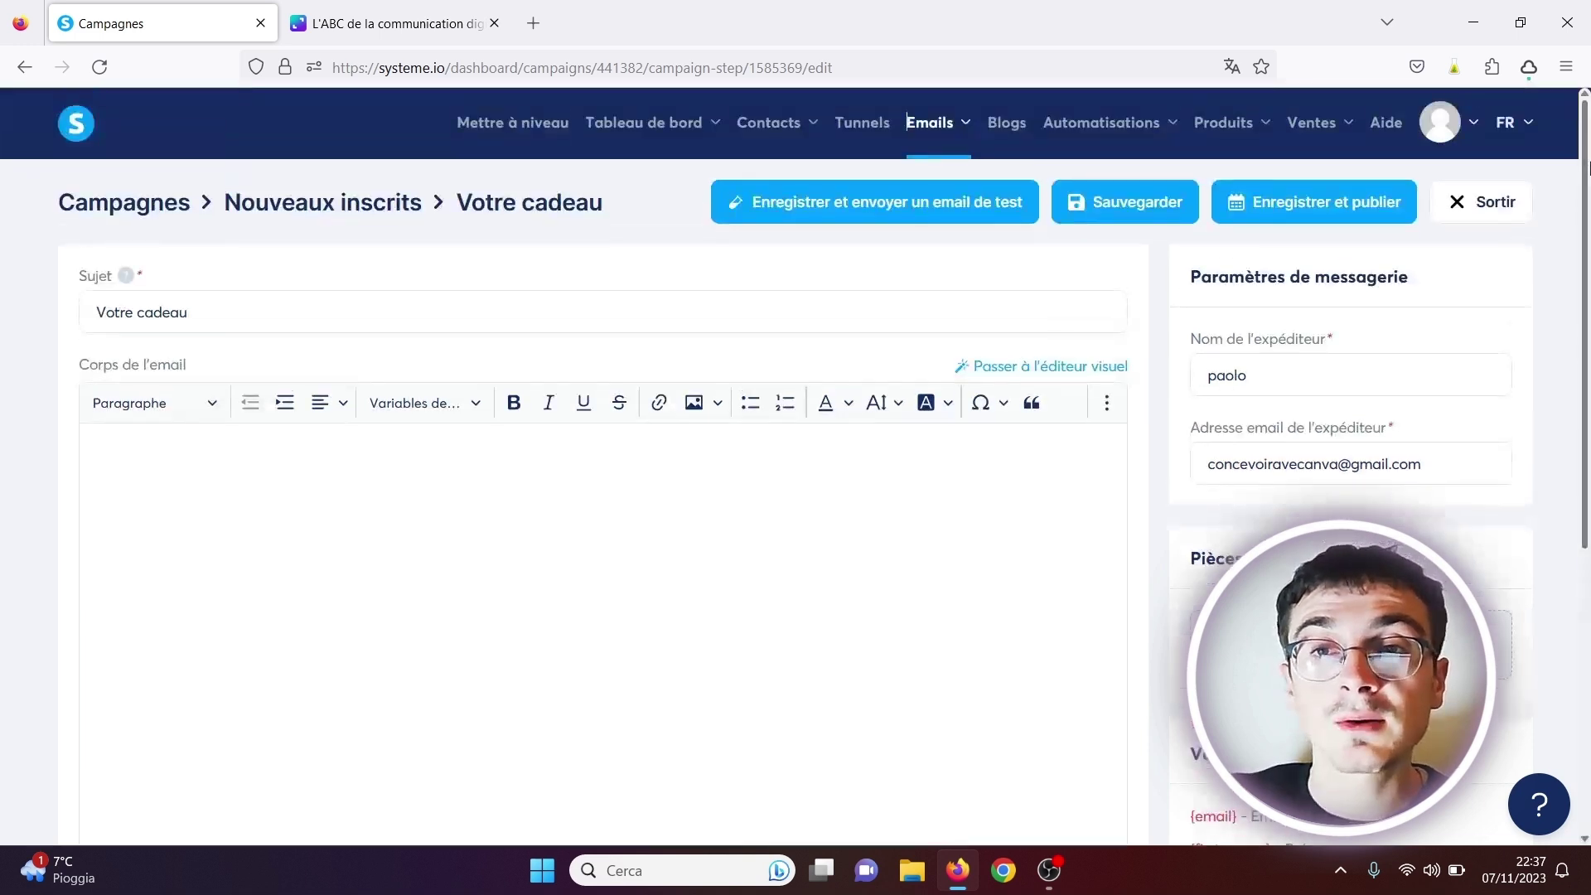
pyautogui.click(1326, 206)
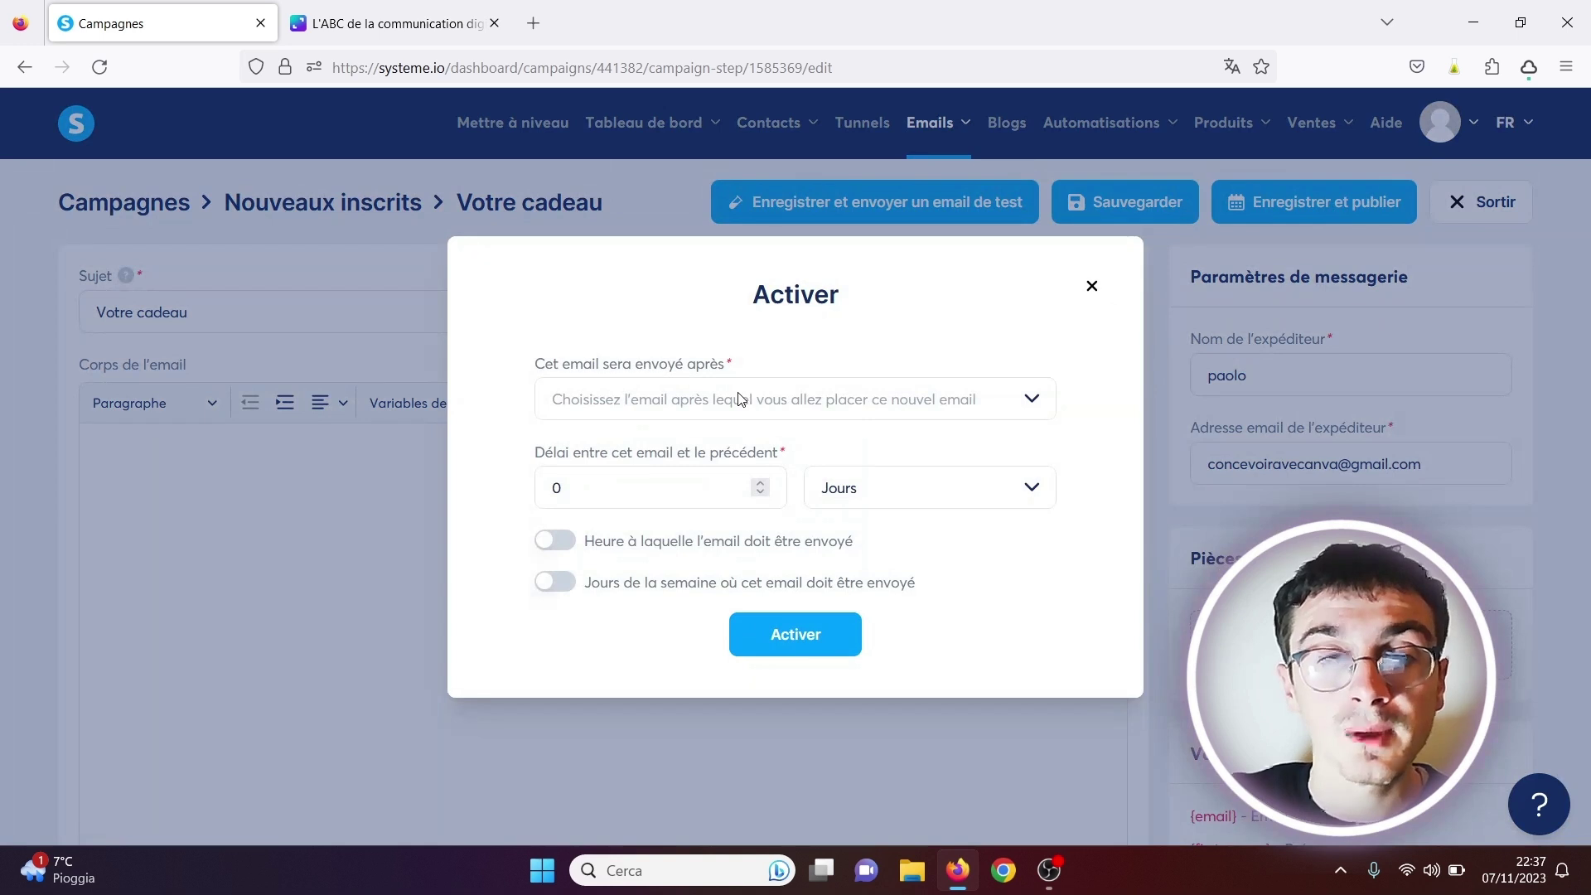
pyautogui.click(797, 654)
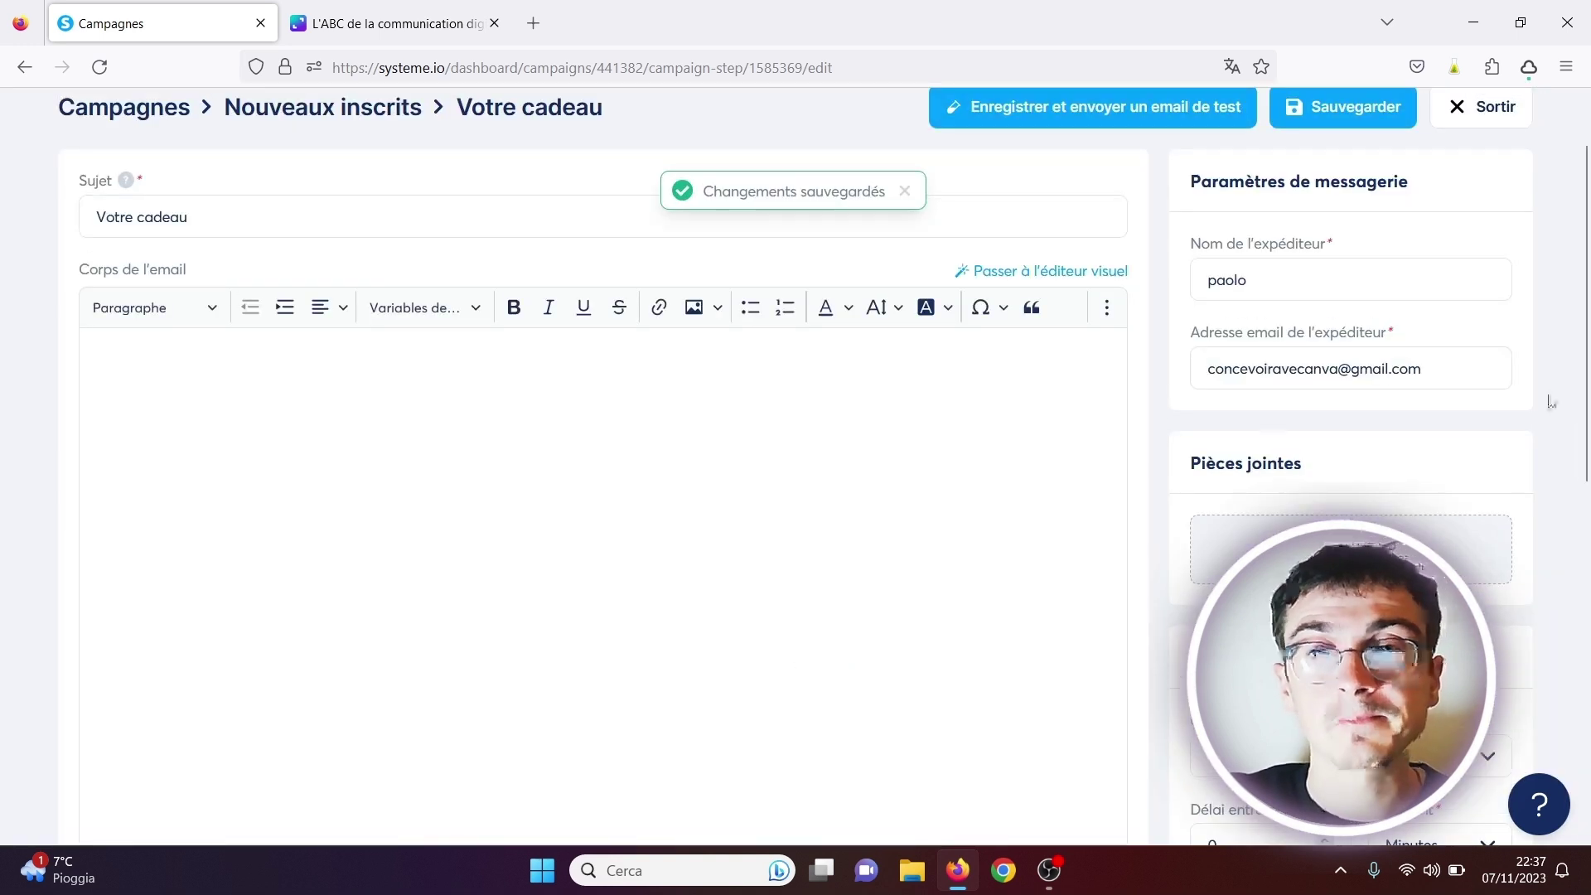
pyautogui.click(1478, 125)
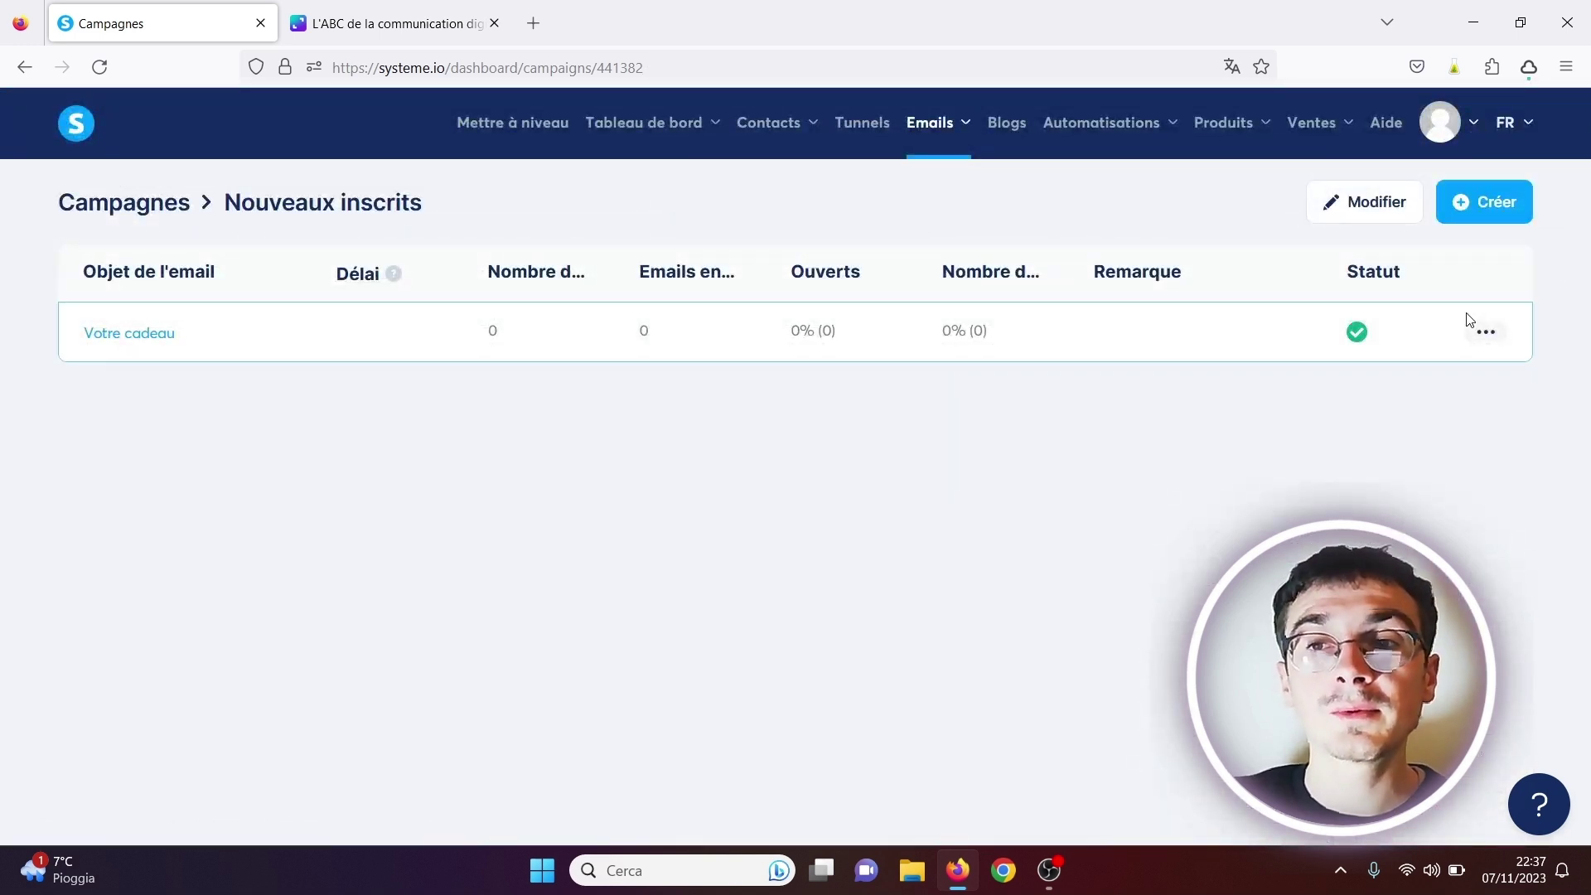
# Step: Add a second classic-editor email to the campaign with the subject "hello" and the sender's first name
pyautogui.click(1487, 214)
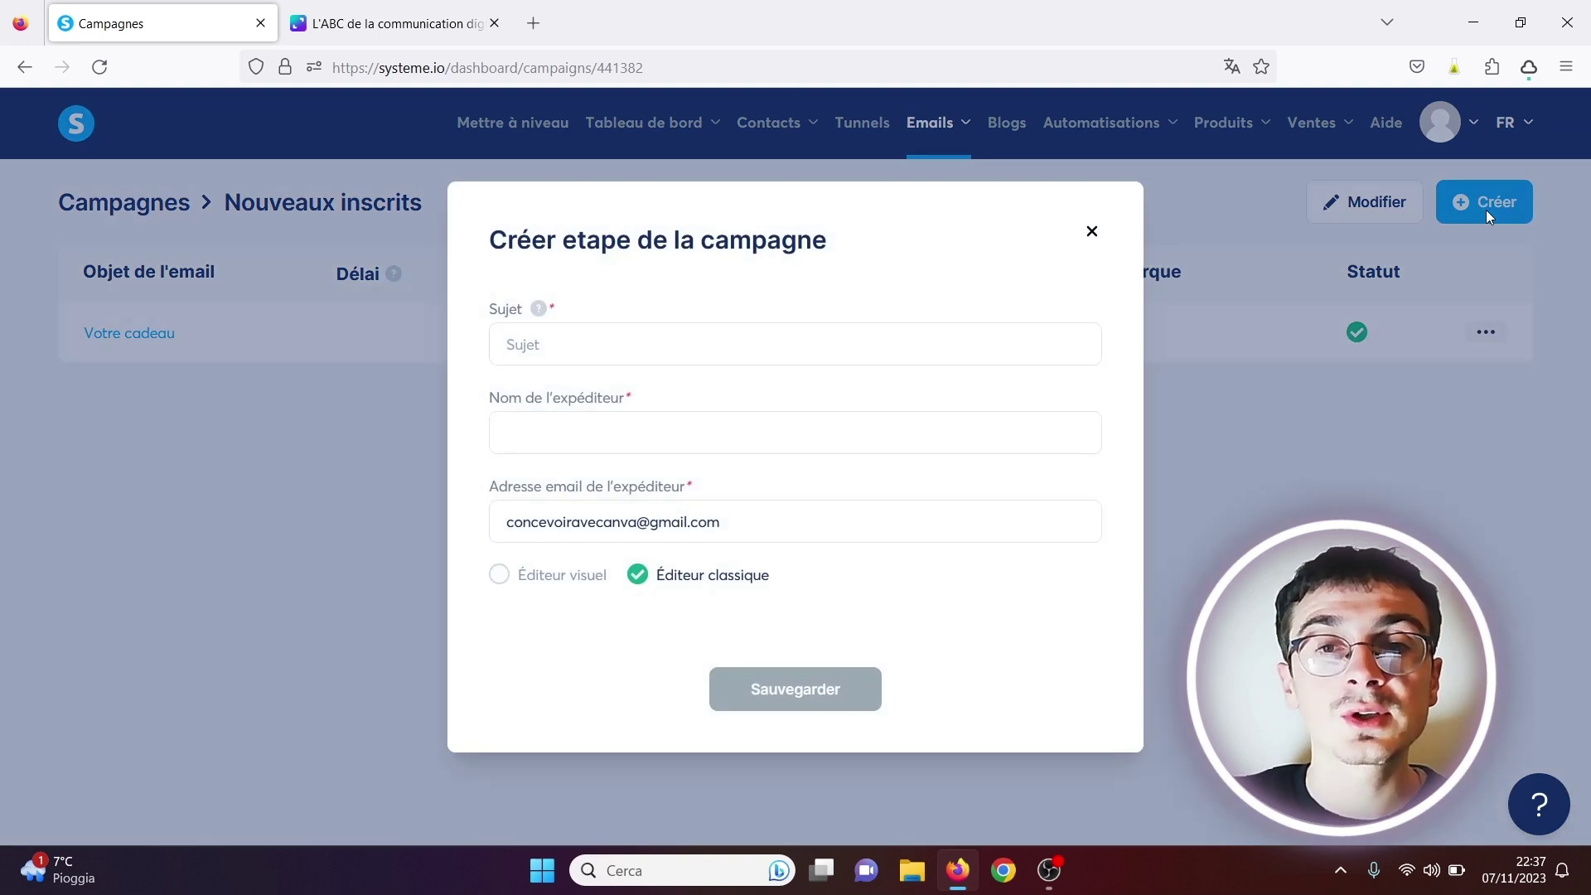
pyautogui.click(731, 364)
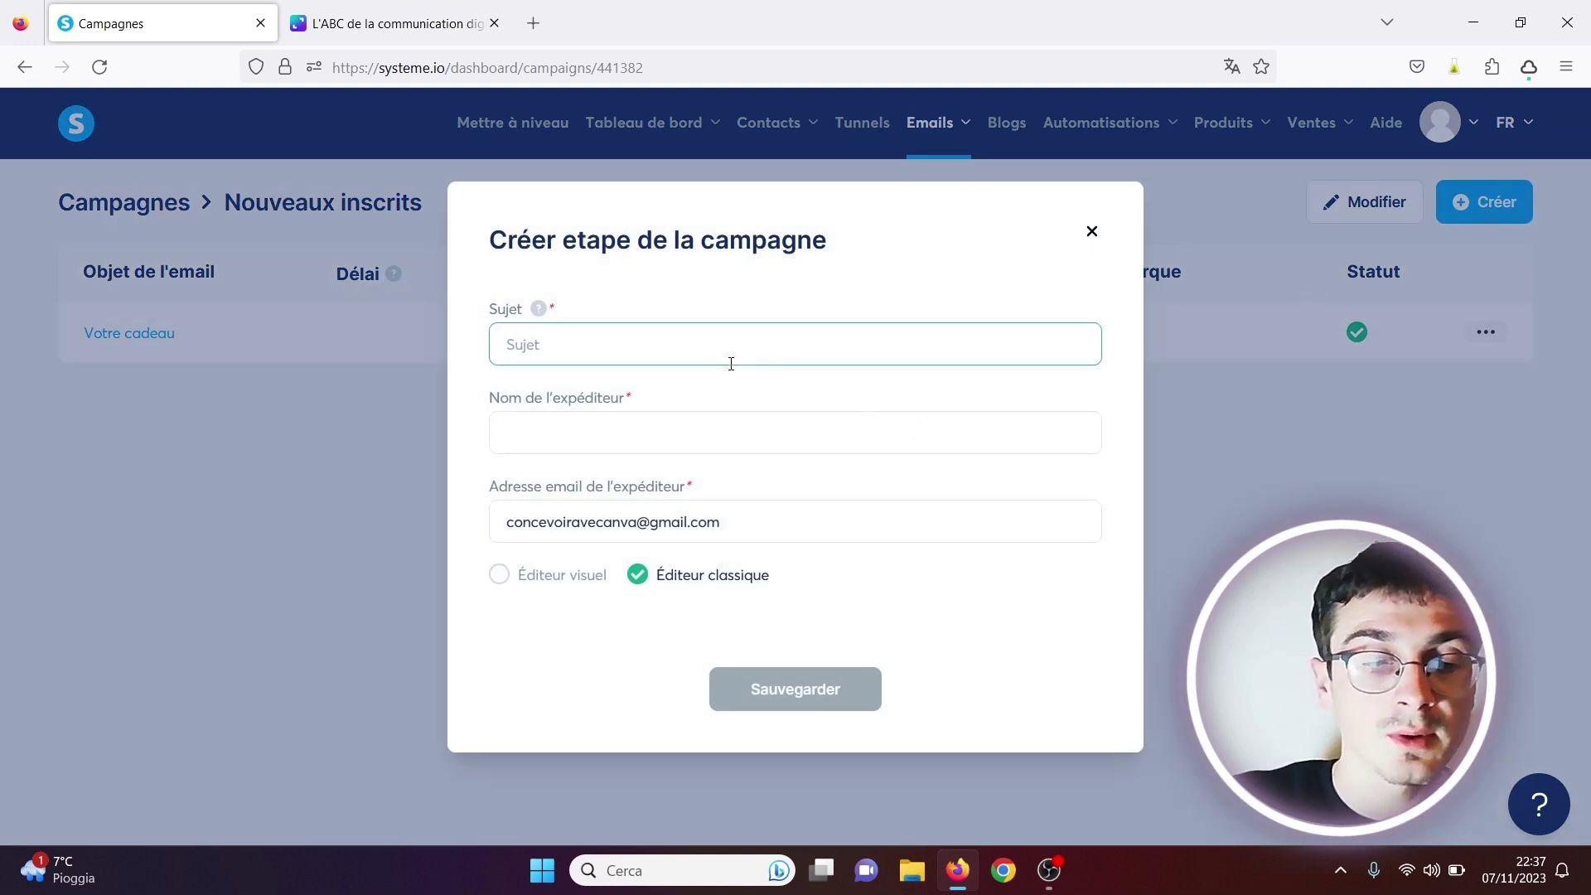
pyautogui.write('hello')
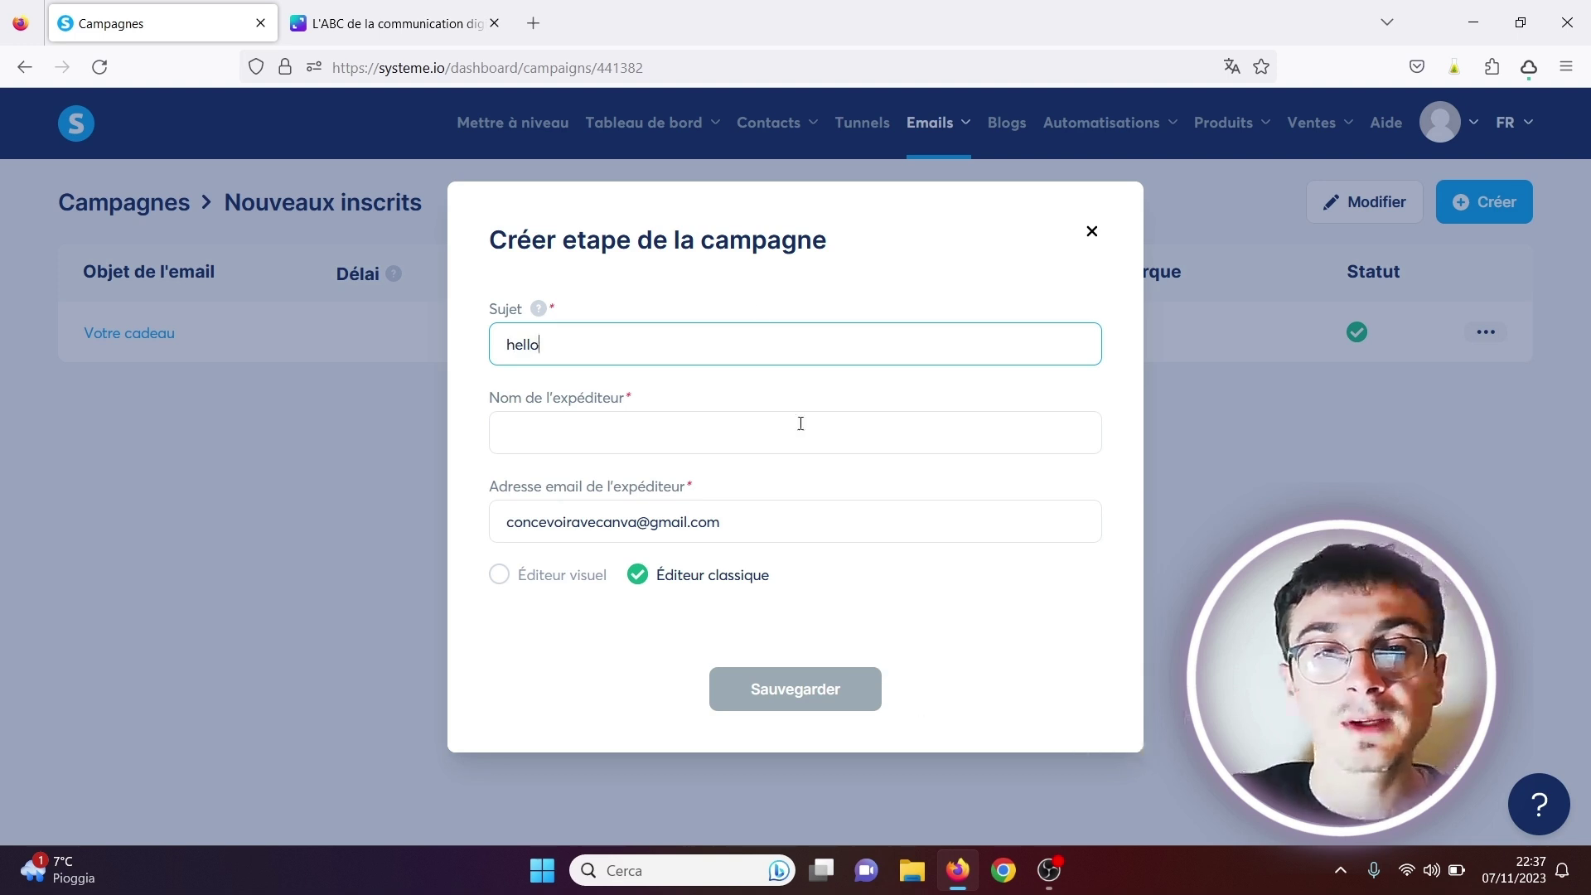
pyautogui.click(610, 425)
pyautogui.write('paolo')
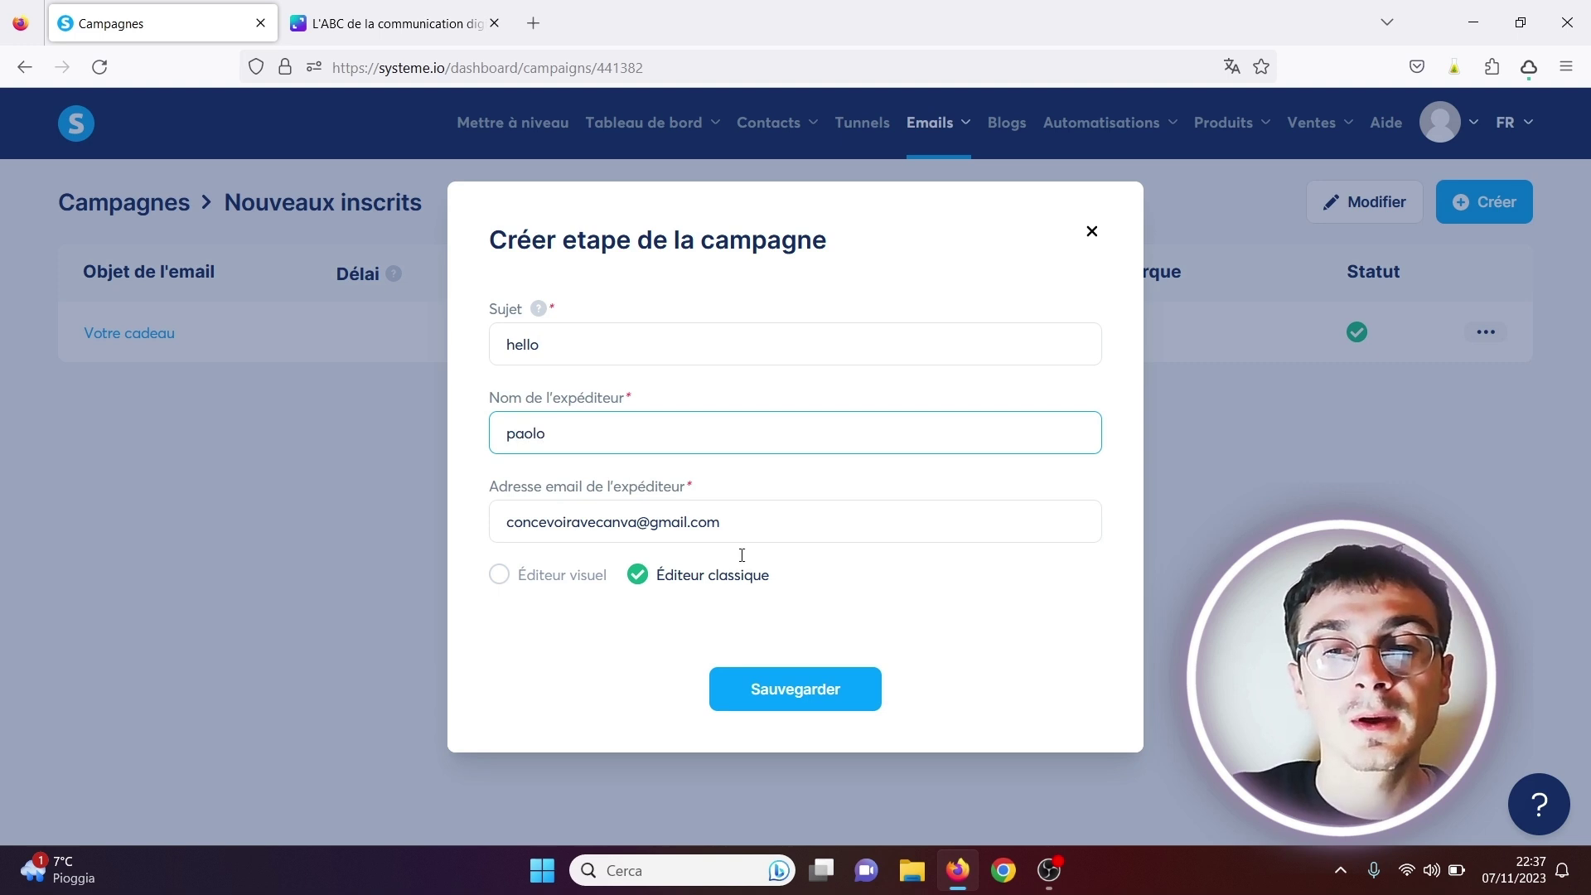
pyautogui.click(816, 699)
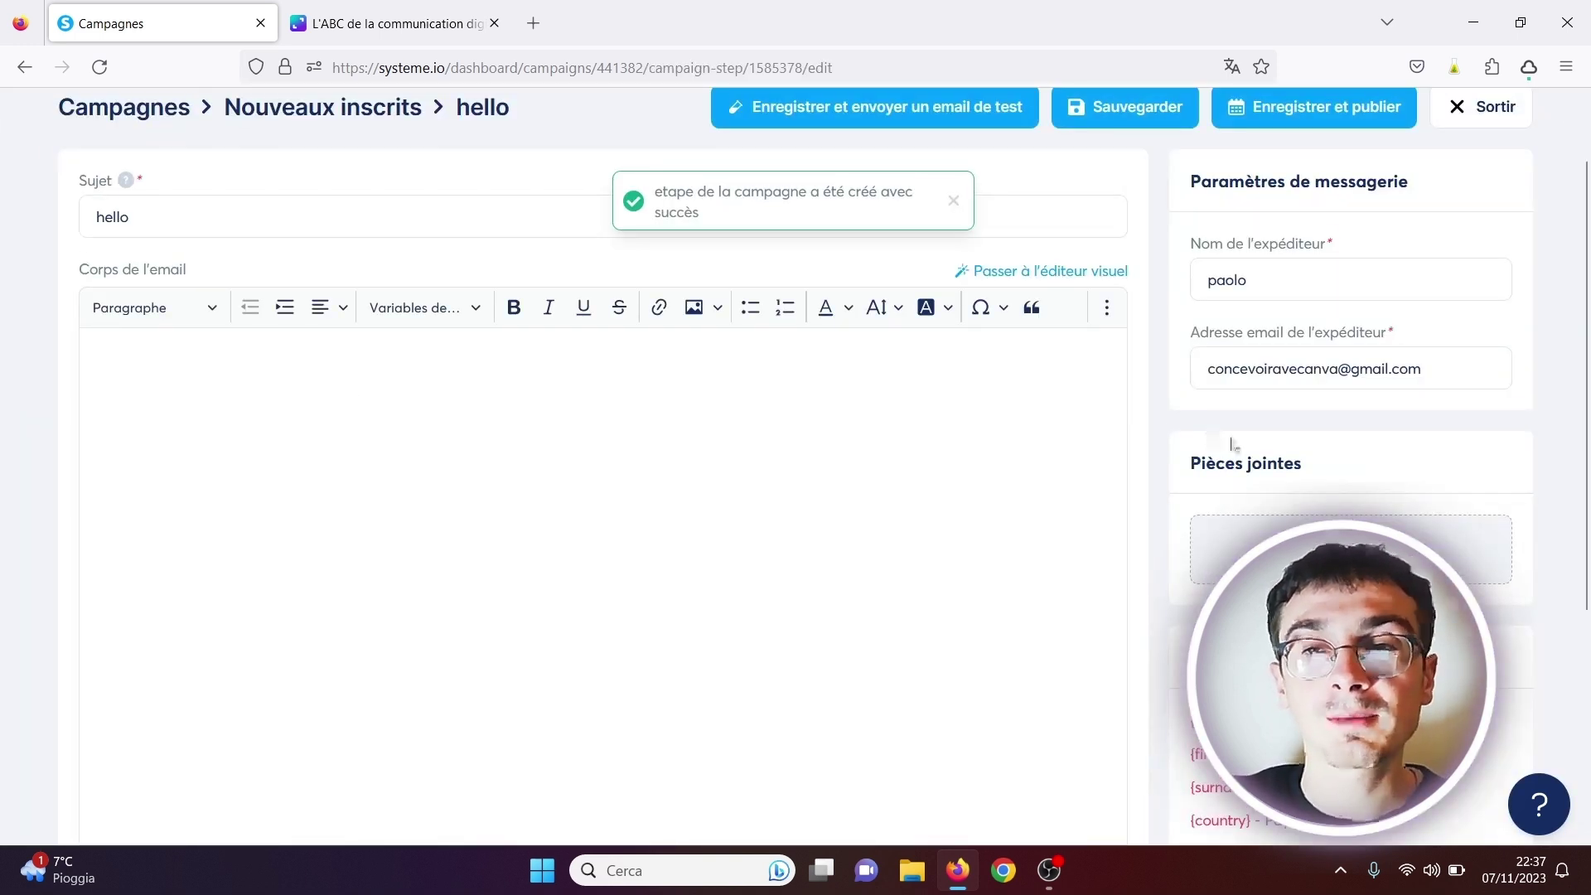
# Step: Publish the "hello" email with a 7-day delay after the "Votre cadeau" email, and return to the campaign's email list
pyautogui.moveTo(1586, 242); pyautogui.dragTo(1584, 97)
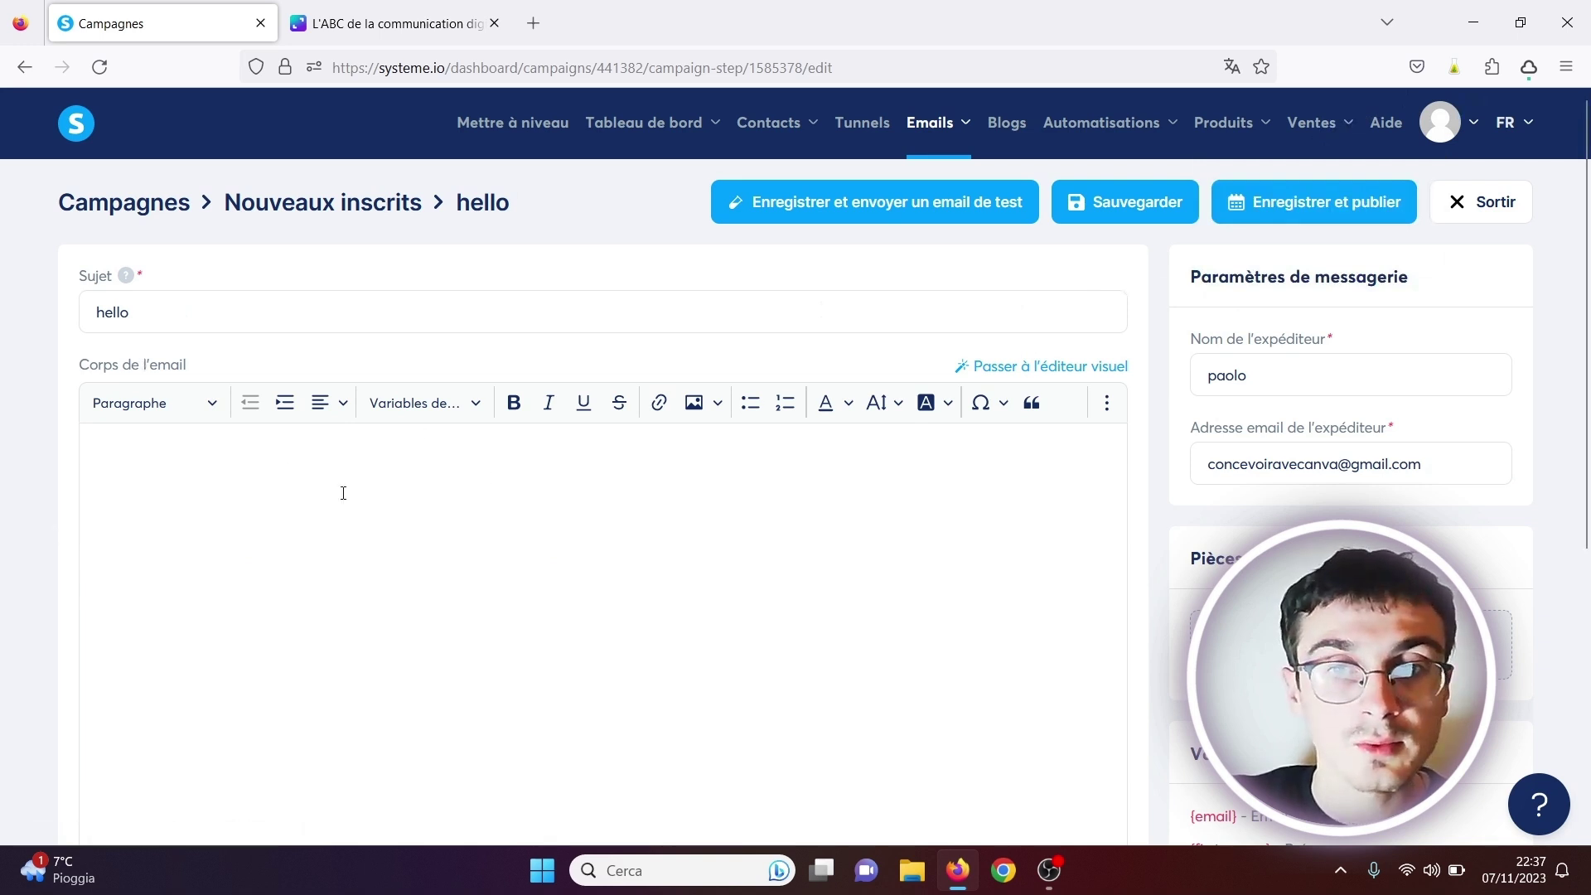
pyautogui.click(1337, 221)
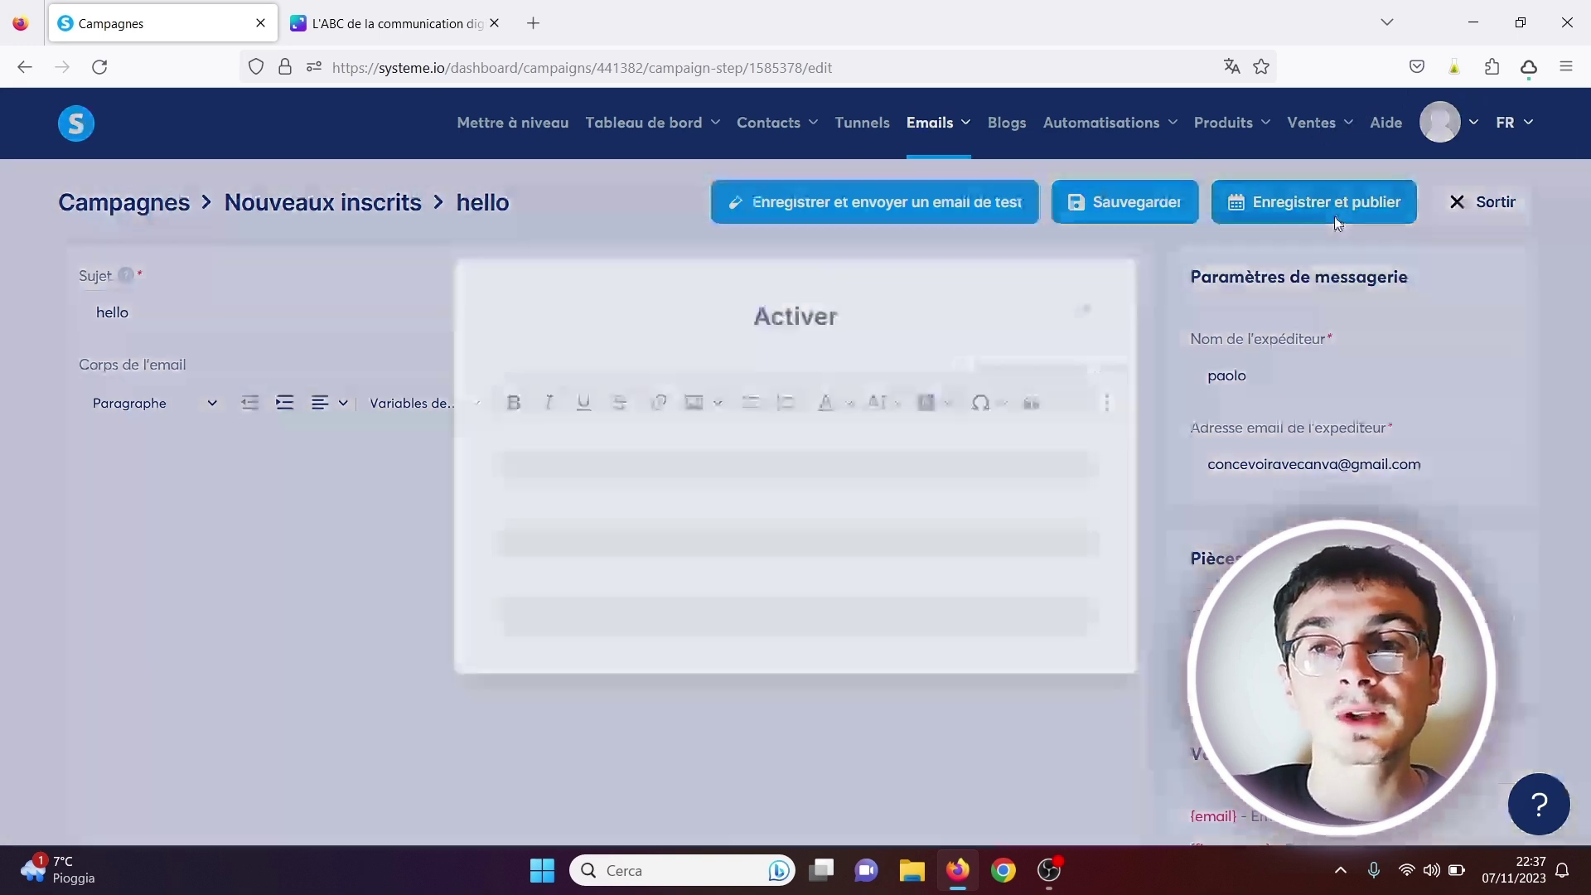
pyautogui.click(579, 489)
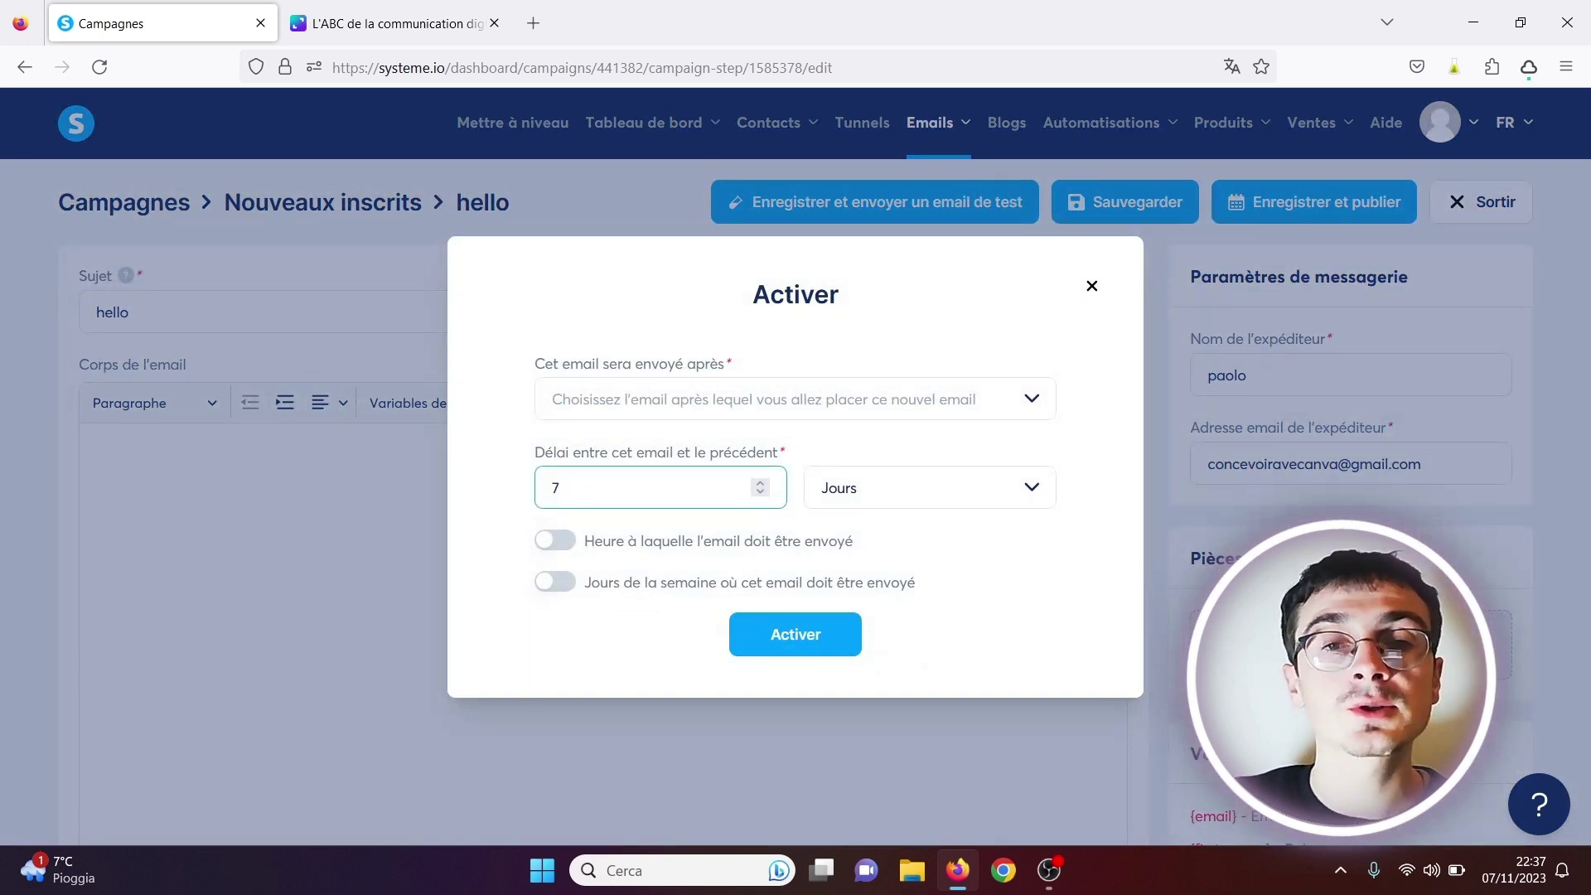
pyautogui.write('7')
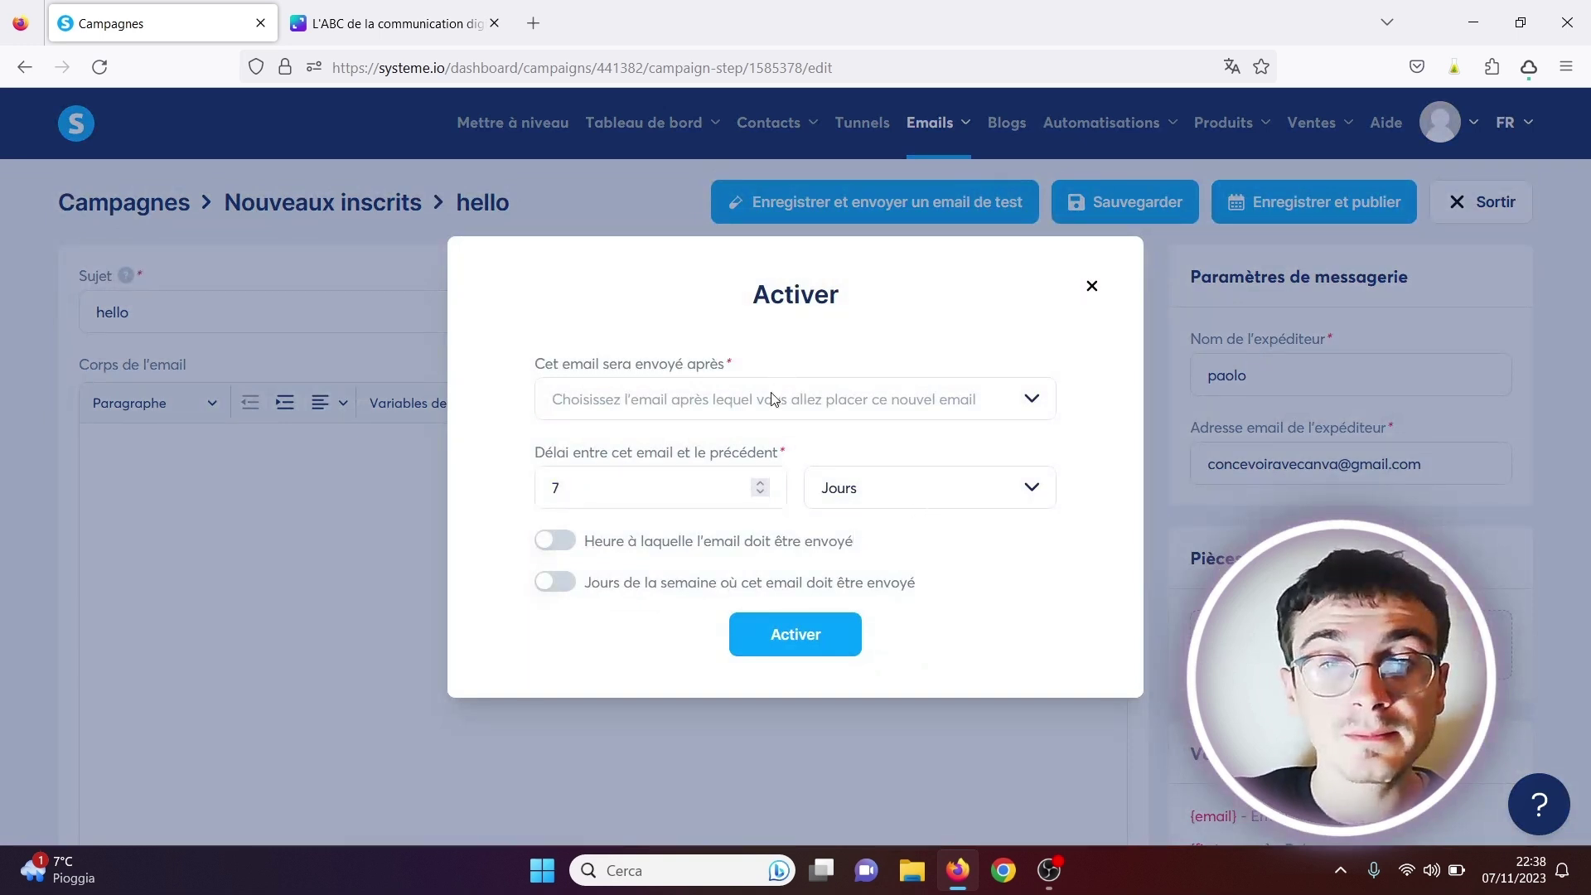
pyautogui.click(773, 399)
pyautogui.click(697, 491)
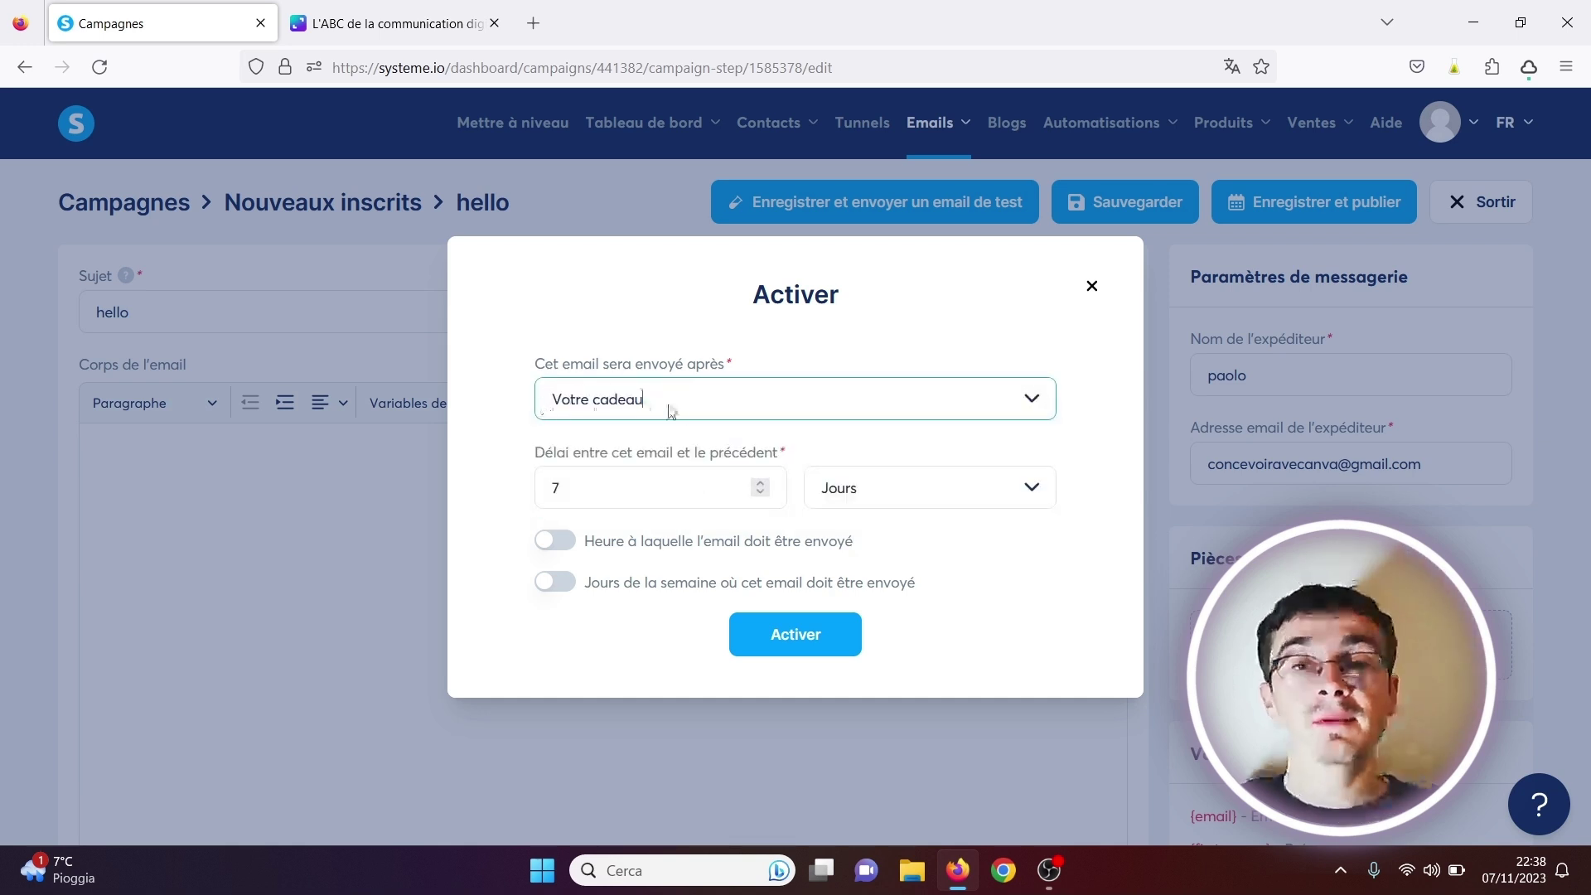
pyautogui.click(795, 638)
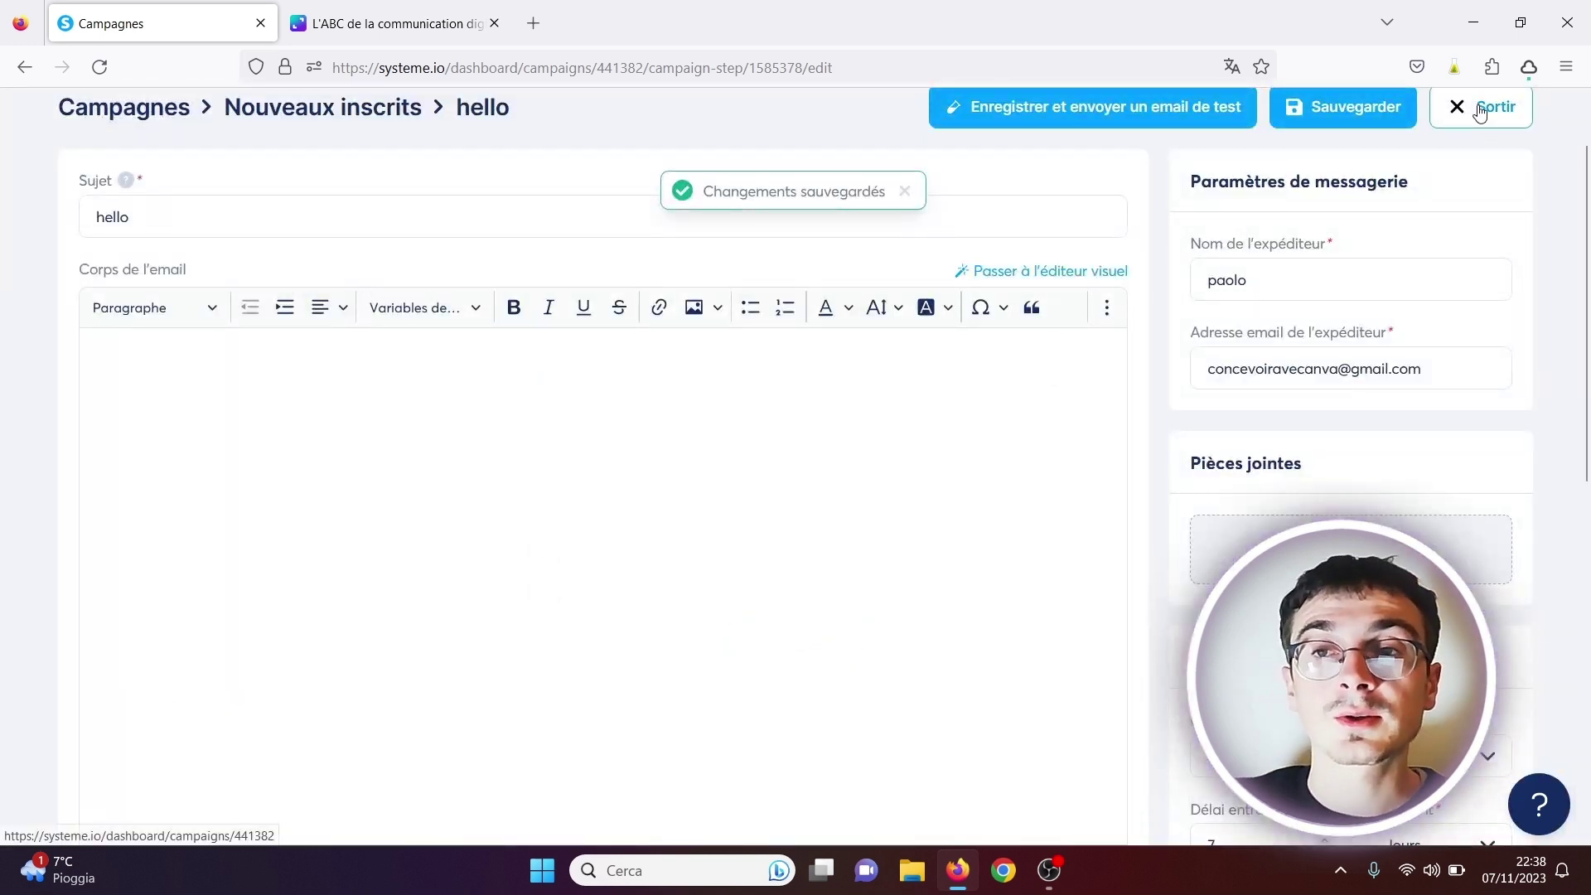
pyautogui.click(1491, 107)
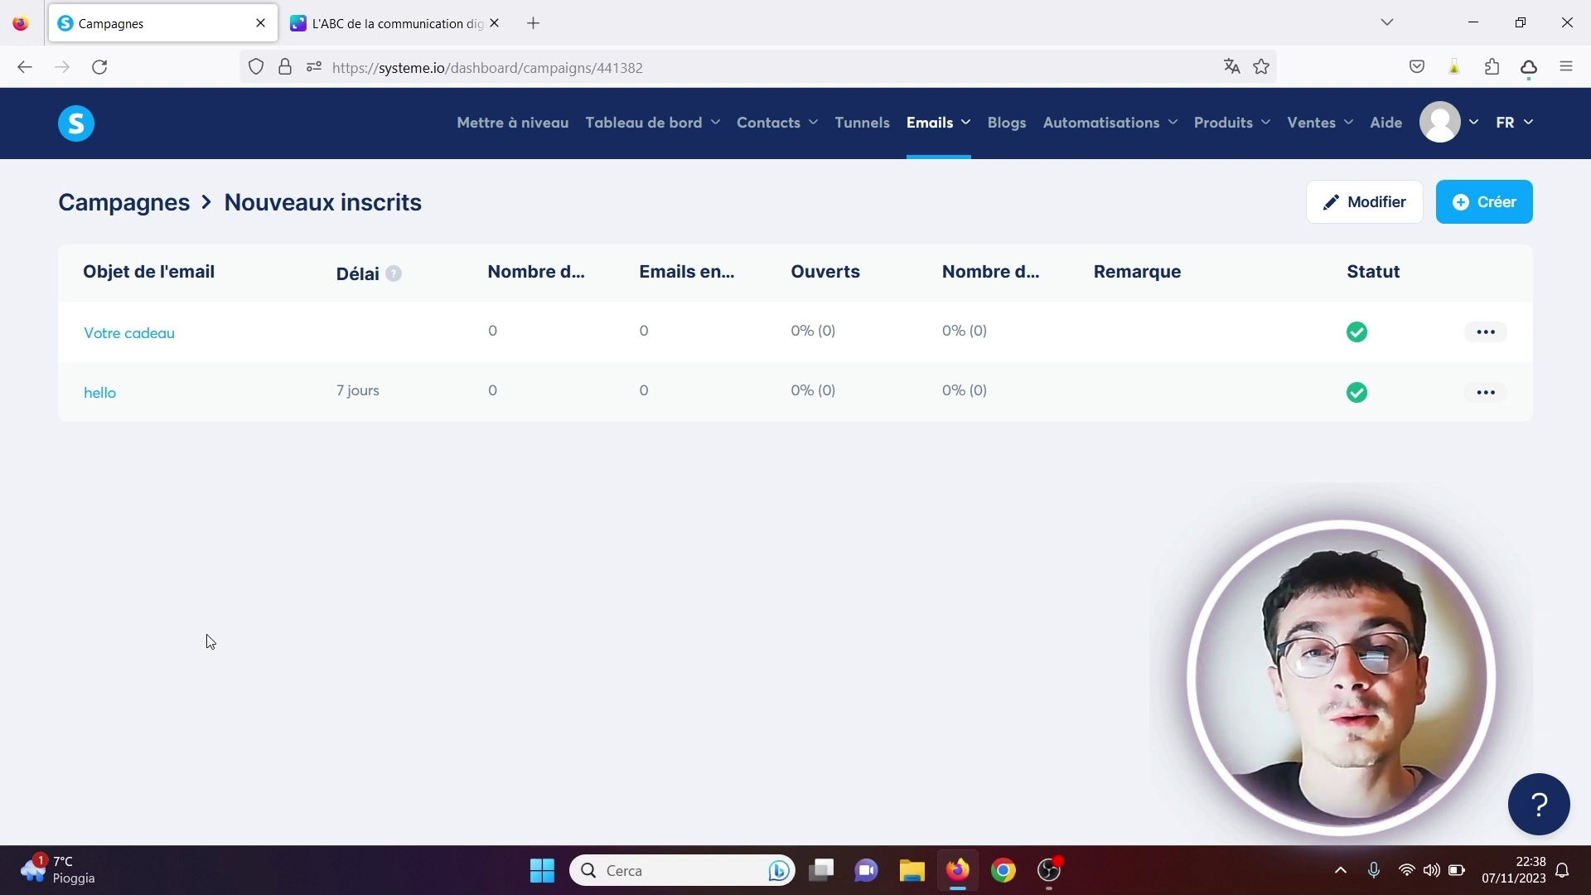
pyautogui.moveTo(195, 326); pyautogui.dragTo(227, 470)
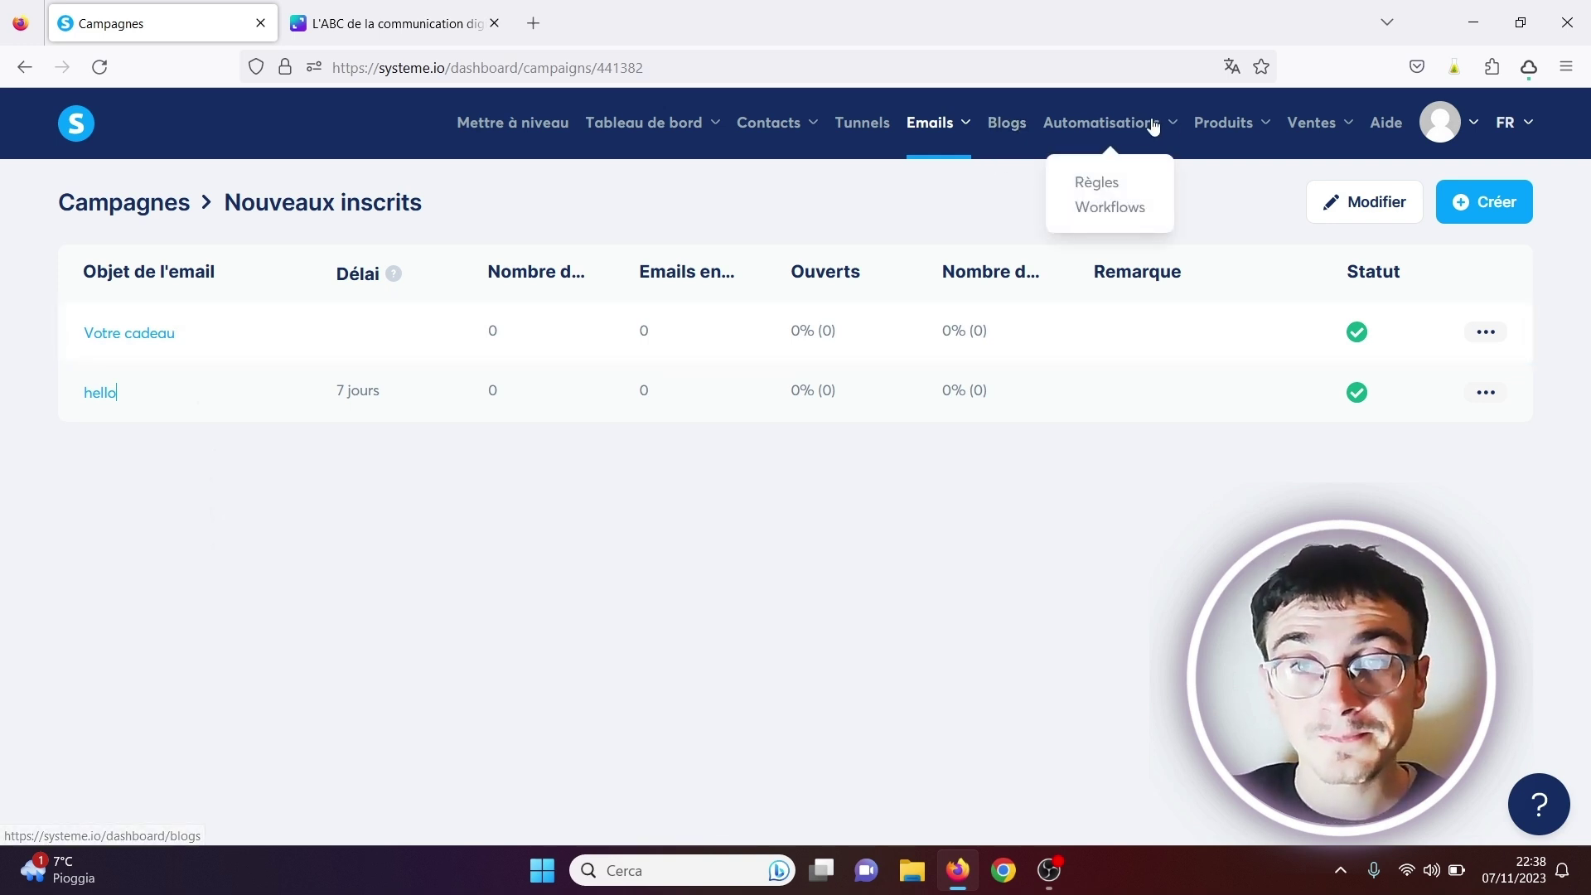
# Step: Create an automation workflow named "Nouveaux inscrits"
pyautogui.moveTo(1113, 126)
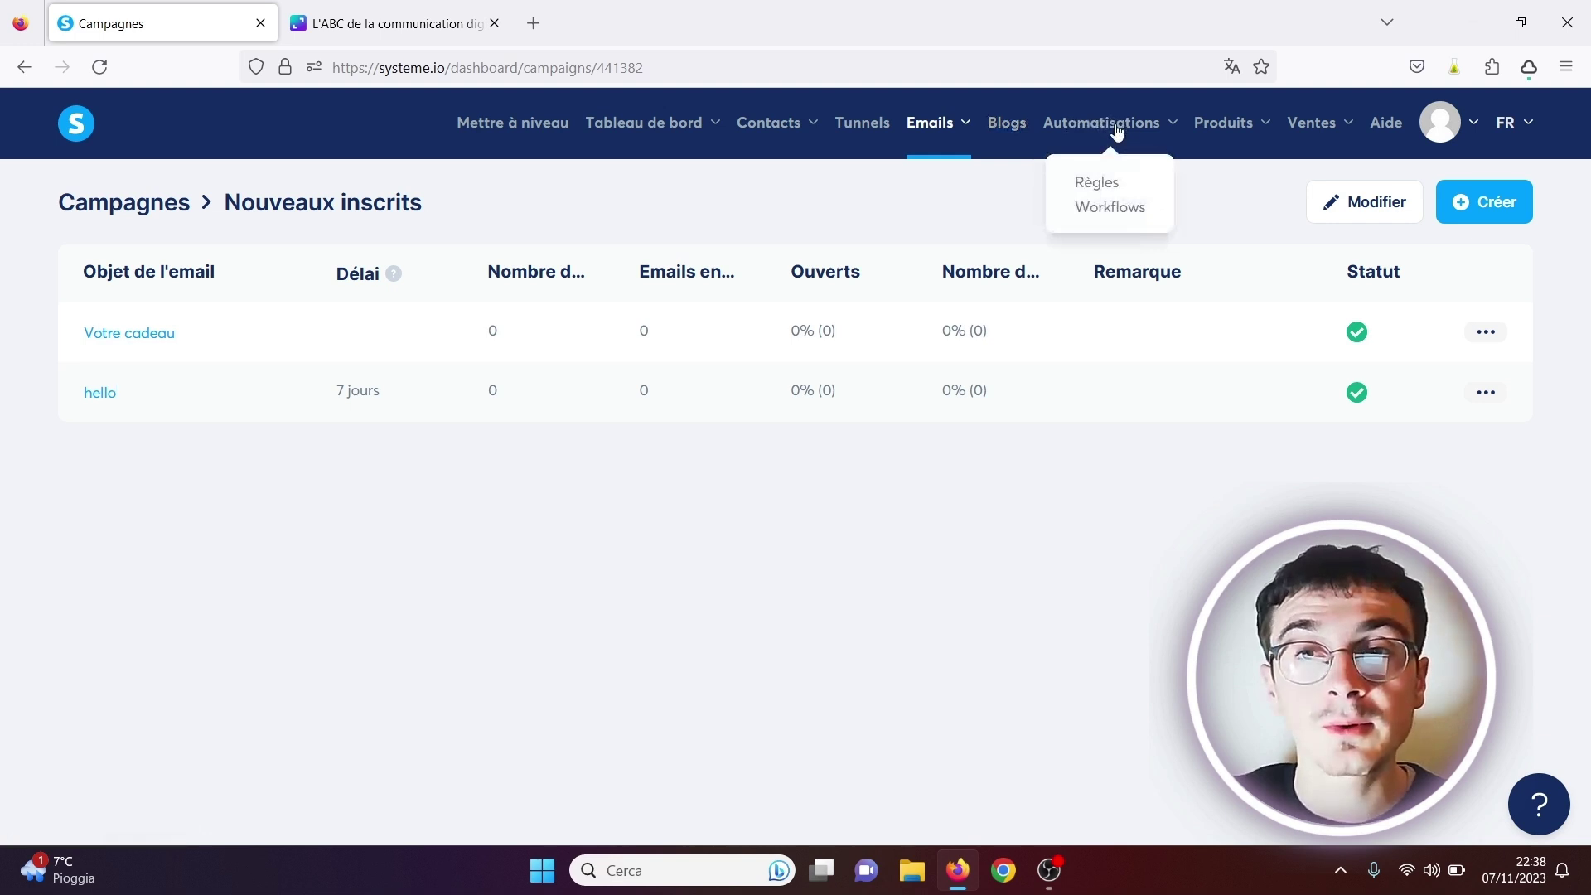
pyautogui.click(1098, 217)
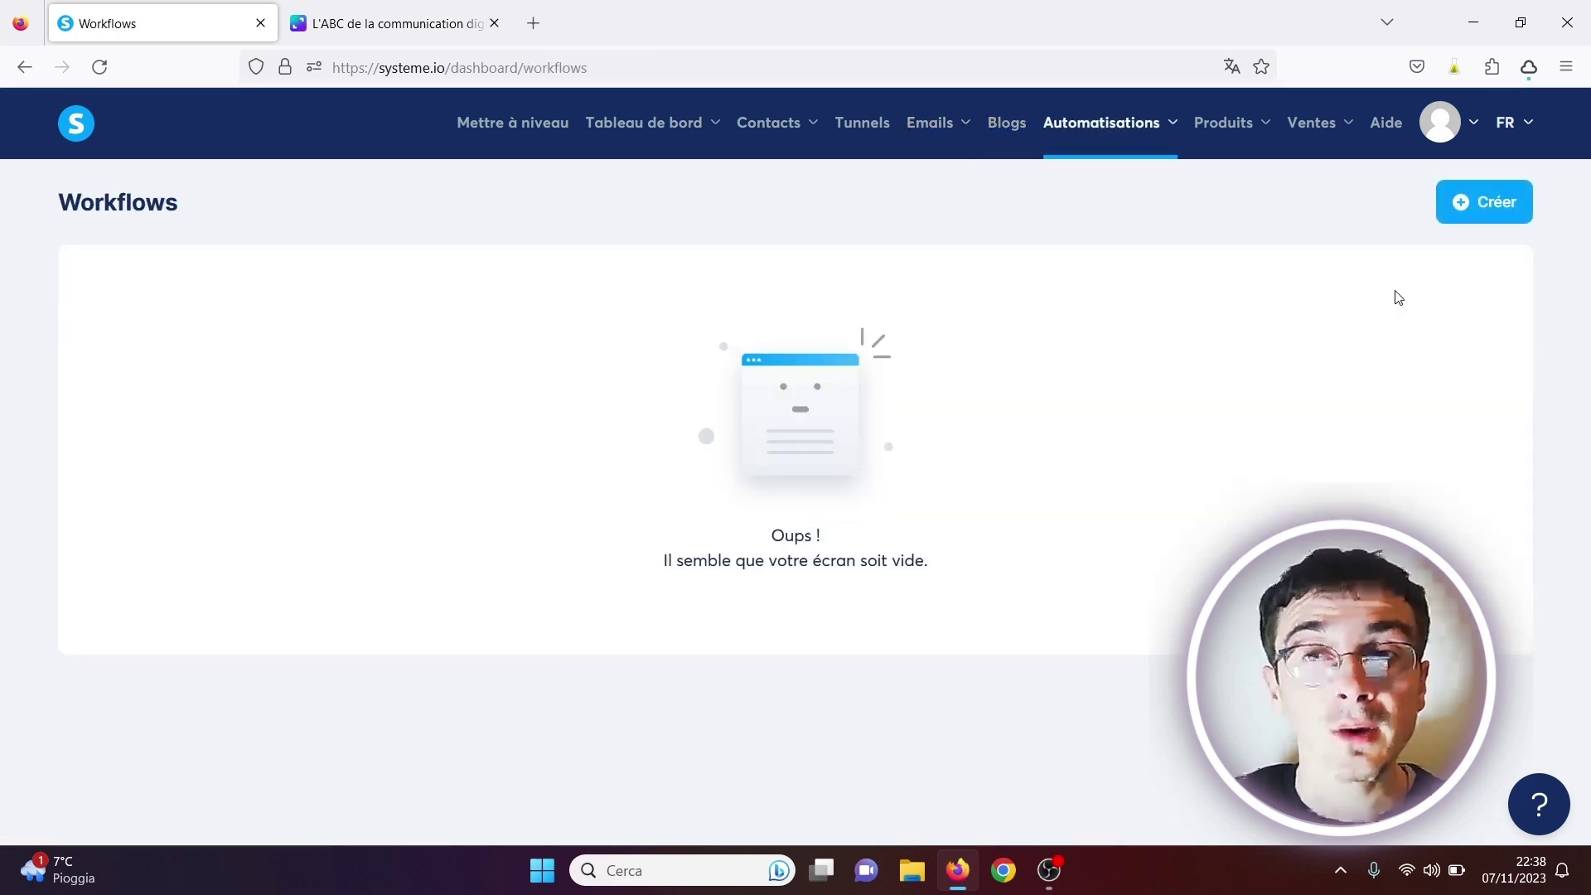
pyautogui.click(1500, 214)
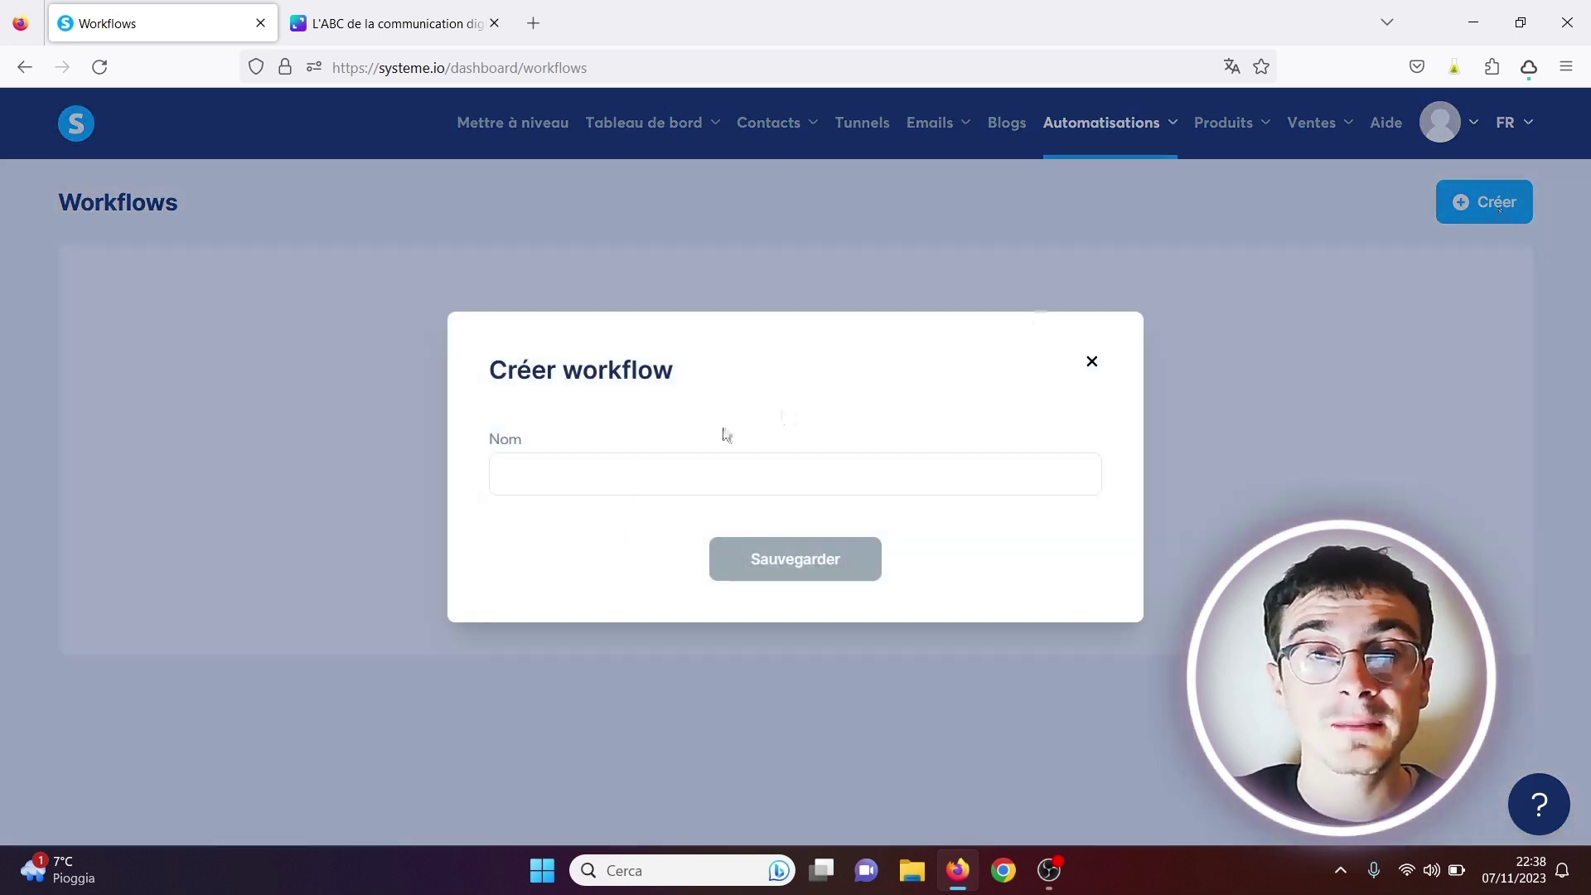
pyautogui.click(583, 474)
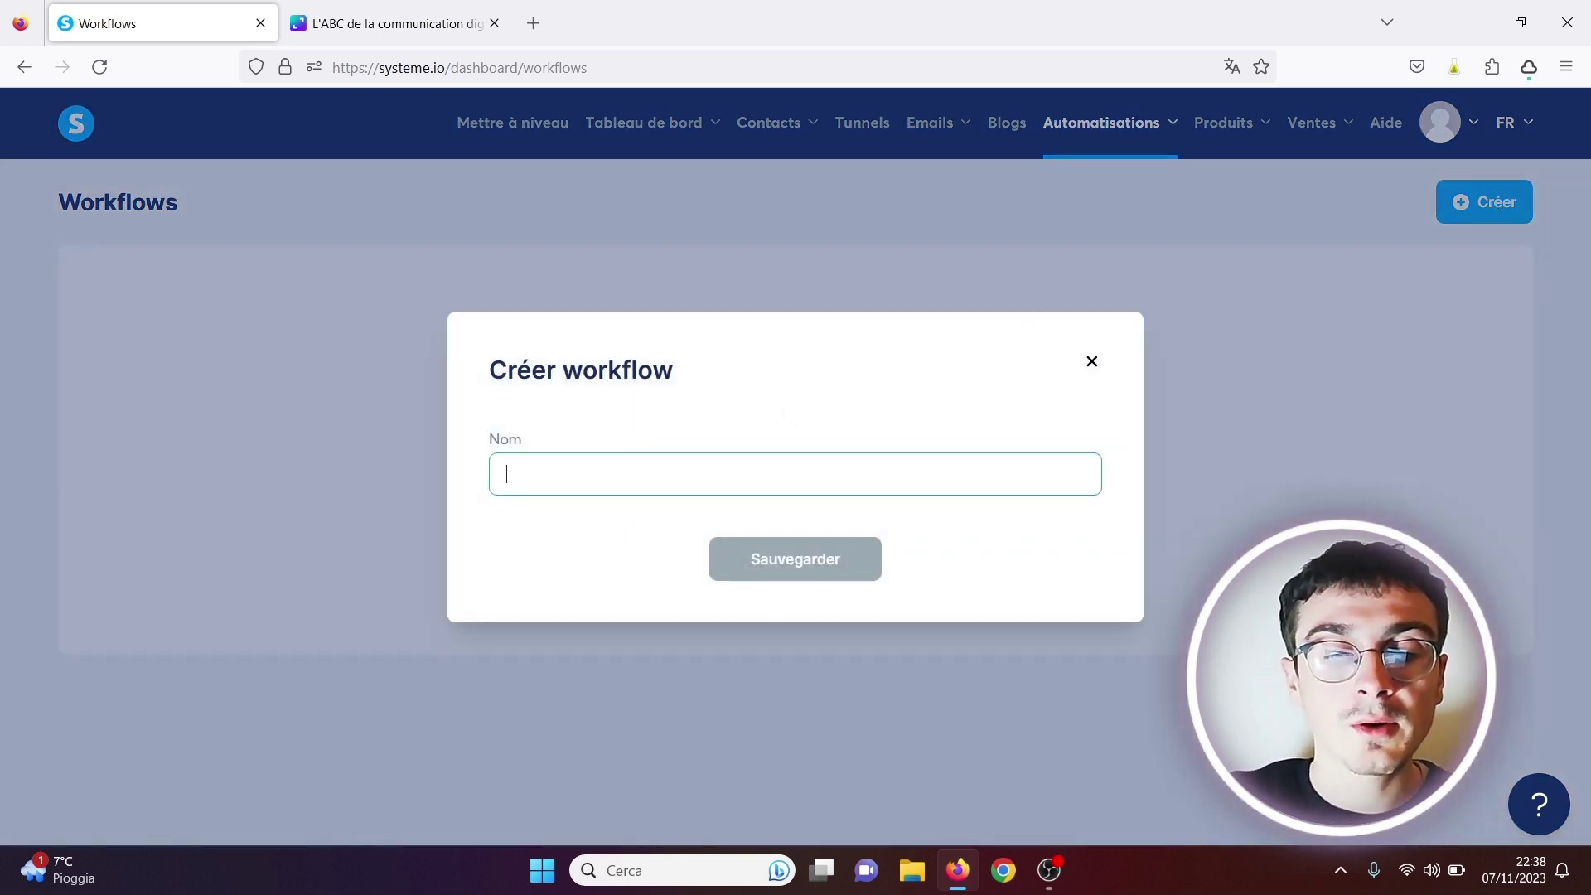
pyautogui.write('Nouveaux inscrits')
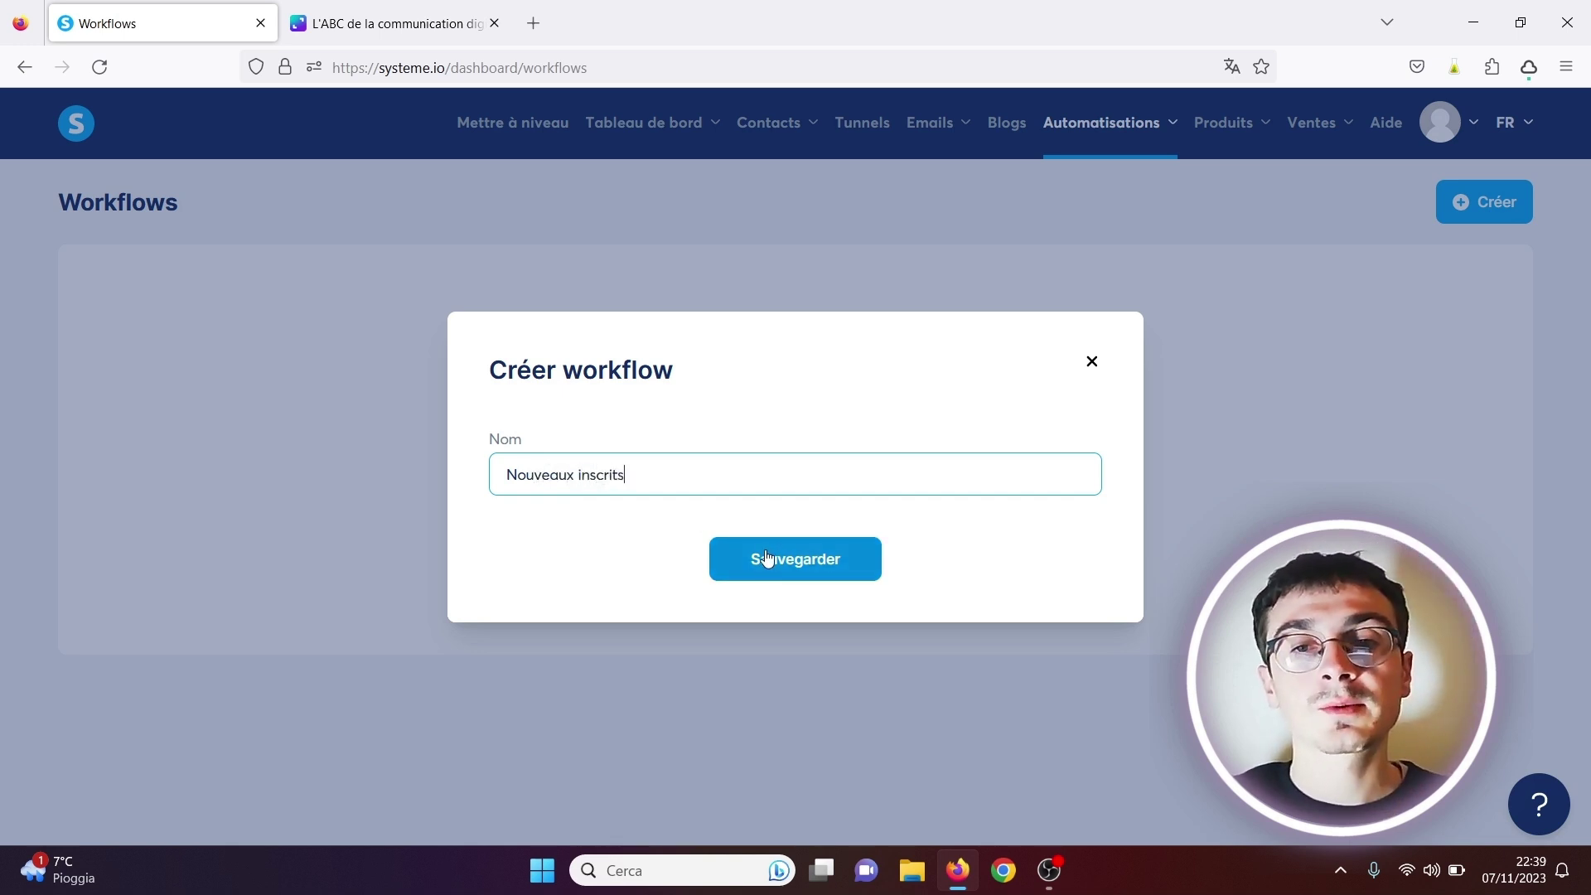
pyautogui.click(767, 556)
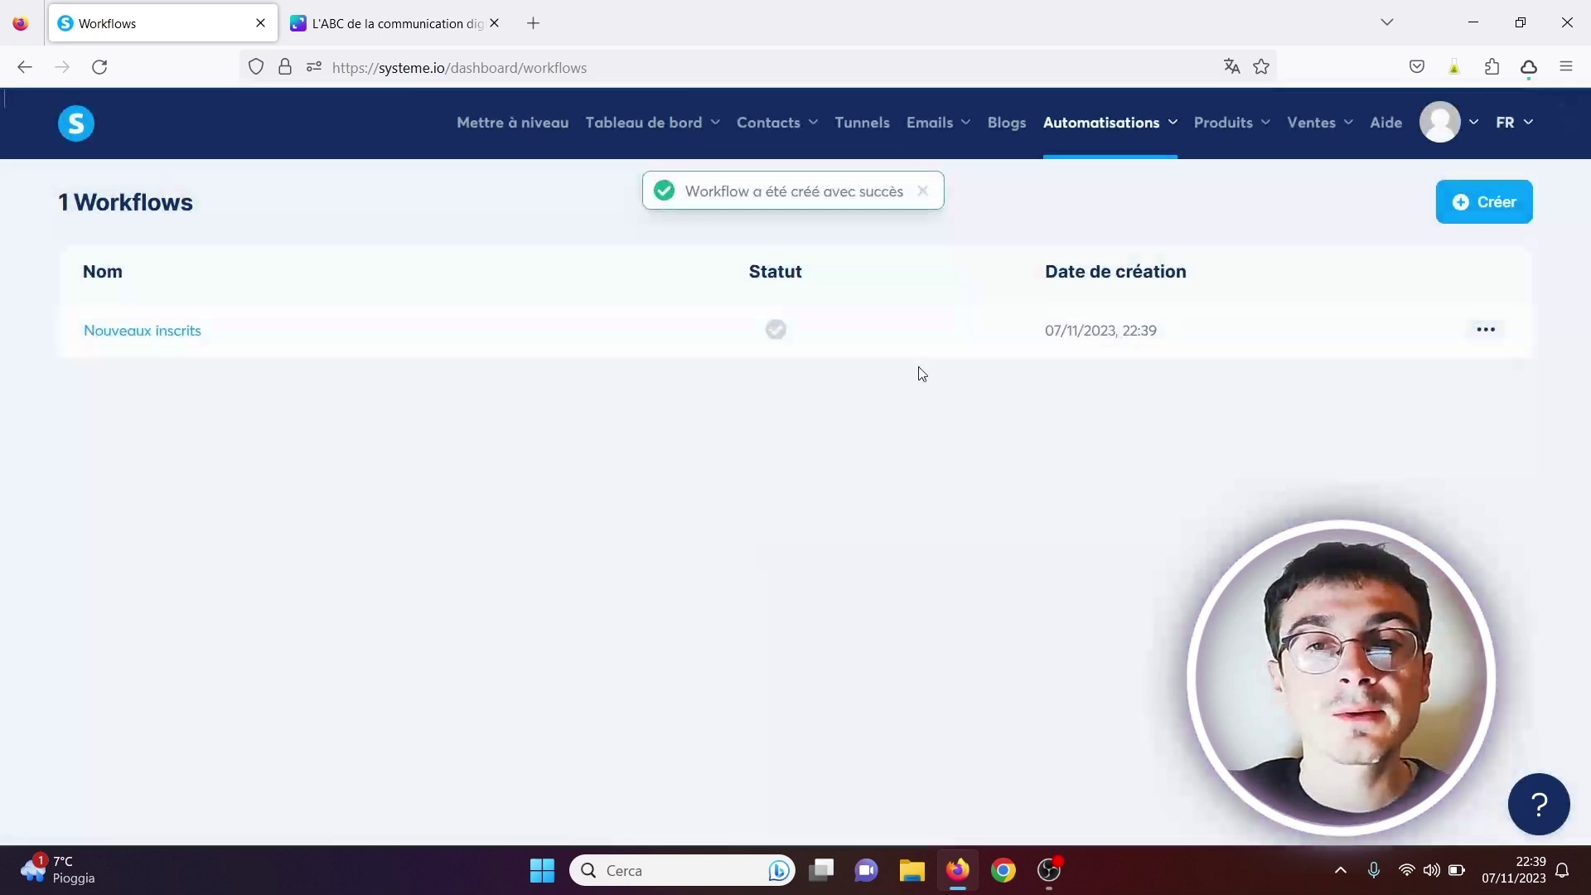
# Step: Open the Nouveaux inscrits workflow and add an "Inscrit au formulaire du tunnel" trigger for the Page de capture of the tunnel named with a first name
pyautogui.click(149, 341)
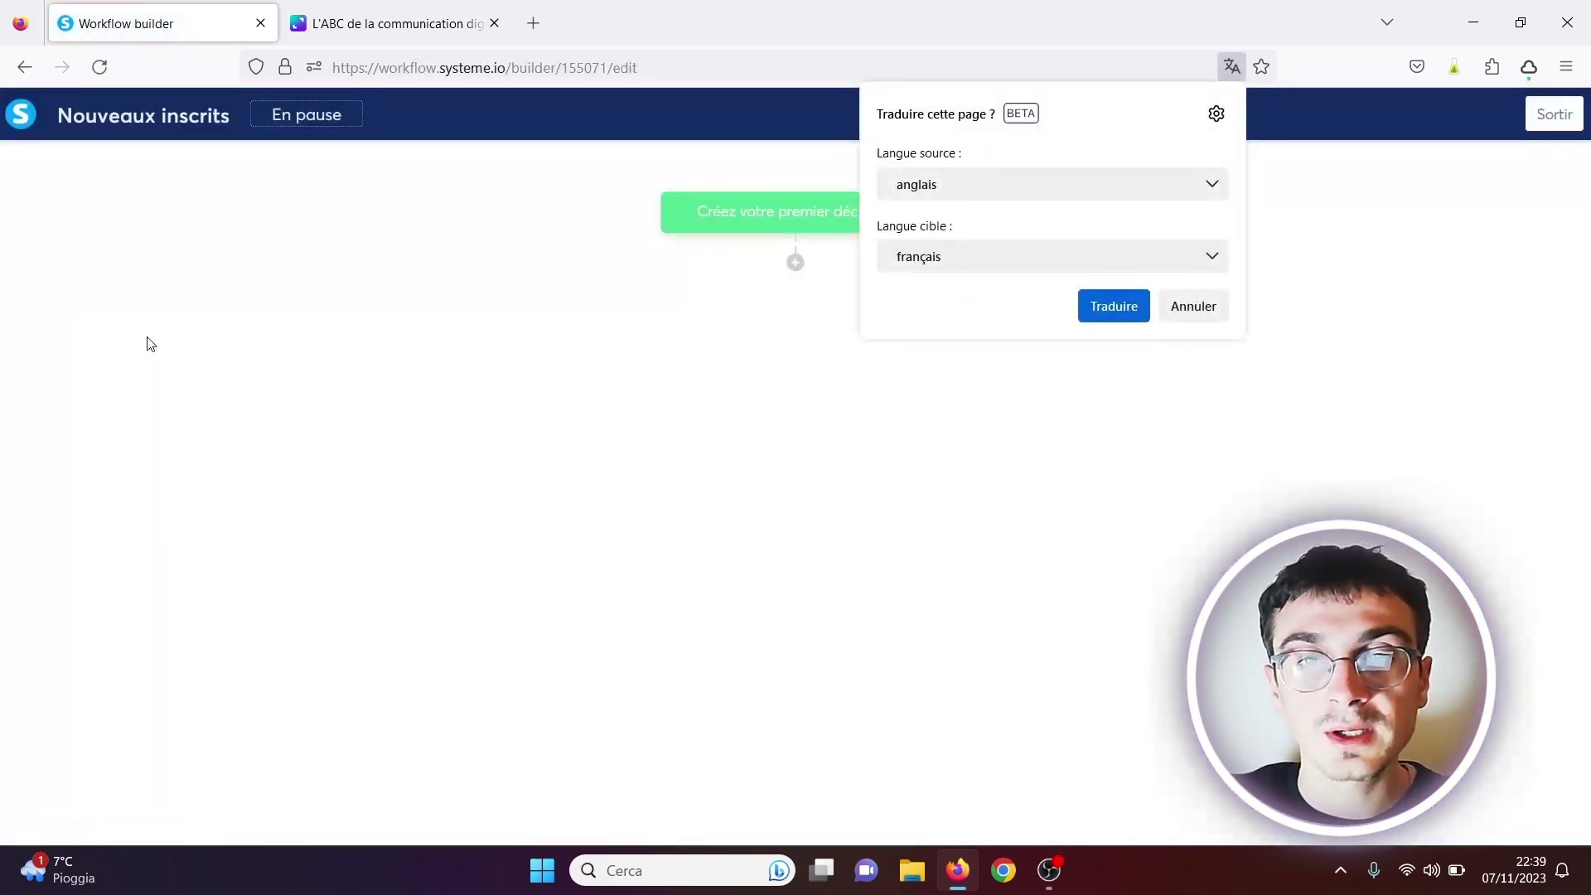
pyautogui.click(1213, 309)
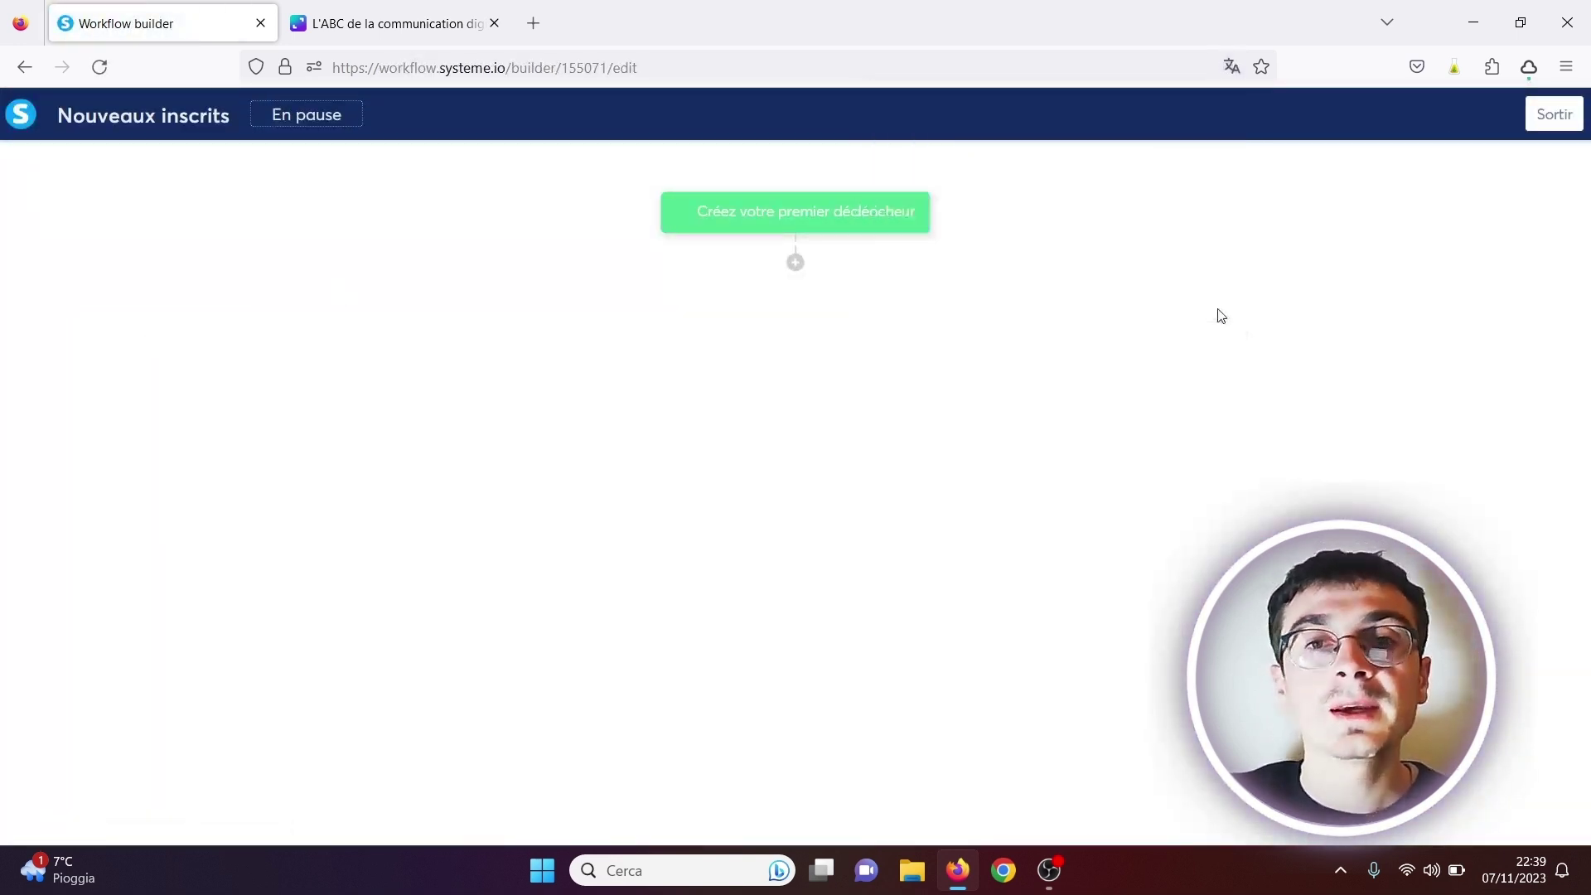
pyautogui.click(788, 214)
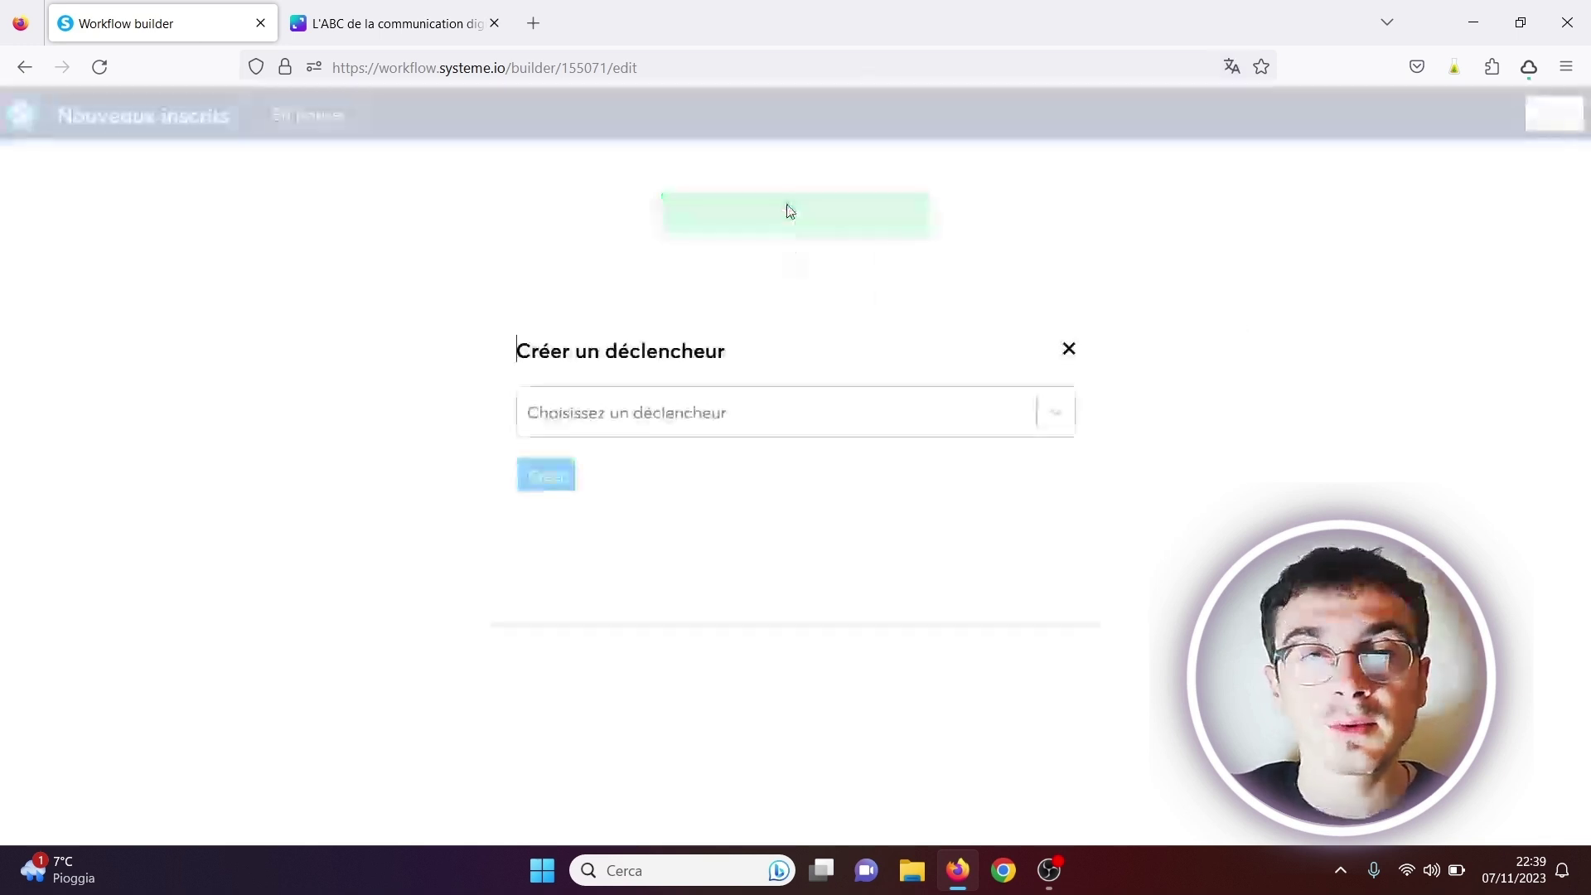
pyautogui.click(1069, 421)
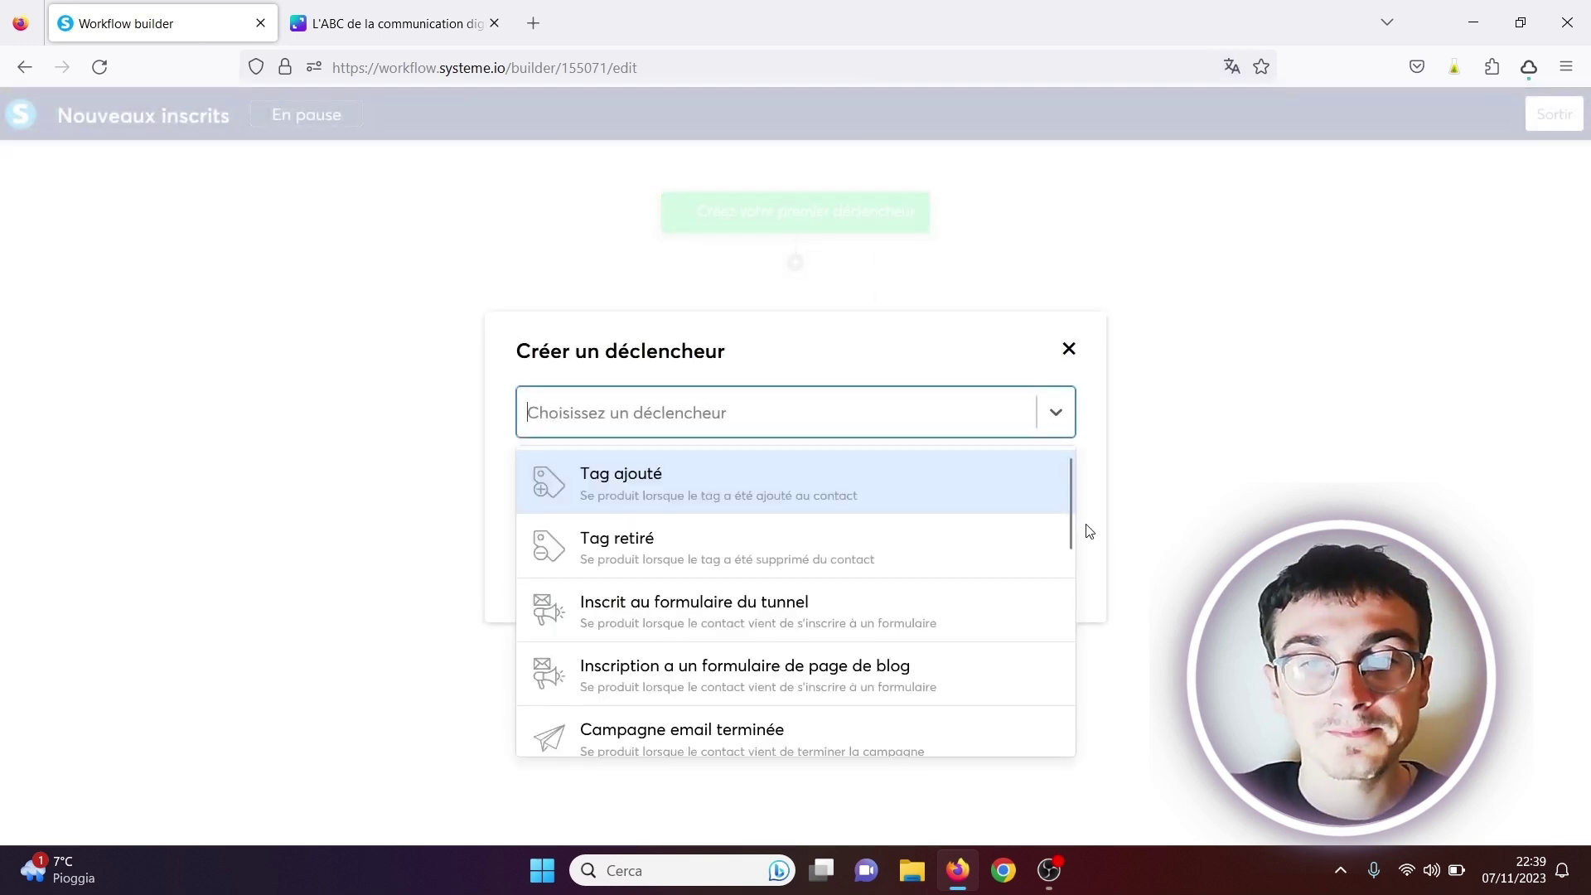
pyautogui.moveTo(1066, 528); pyautogui.dragTo(1065, 548)
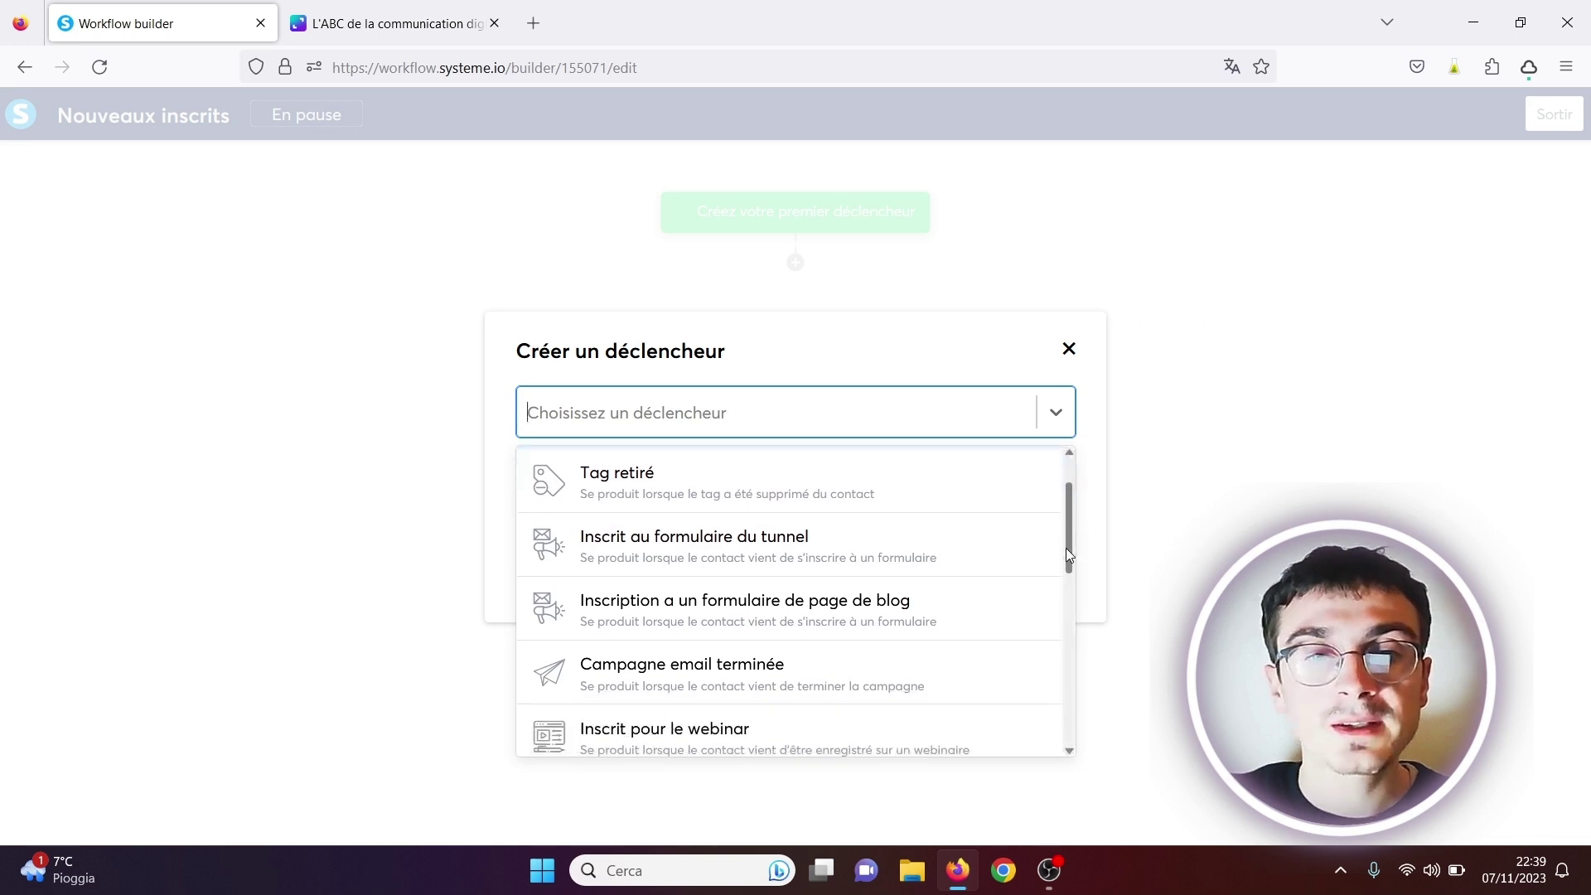
pyautogui.click(822, 557)
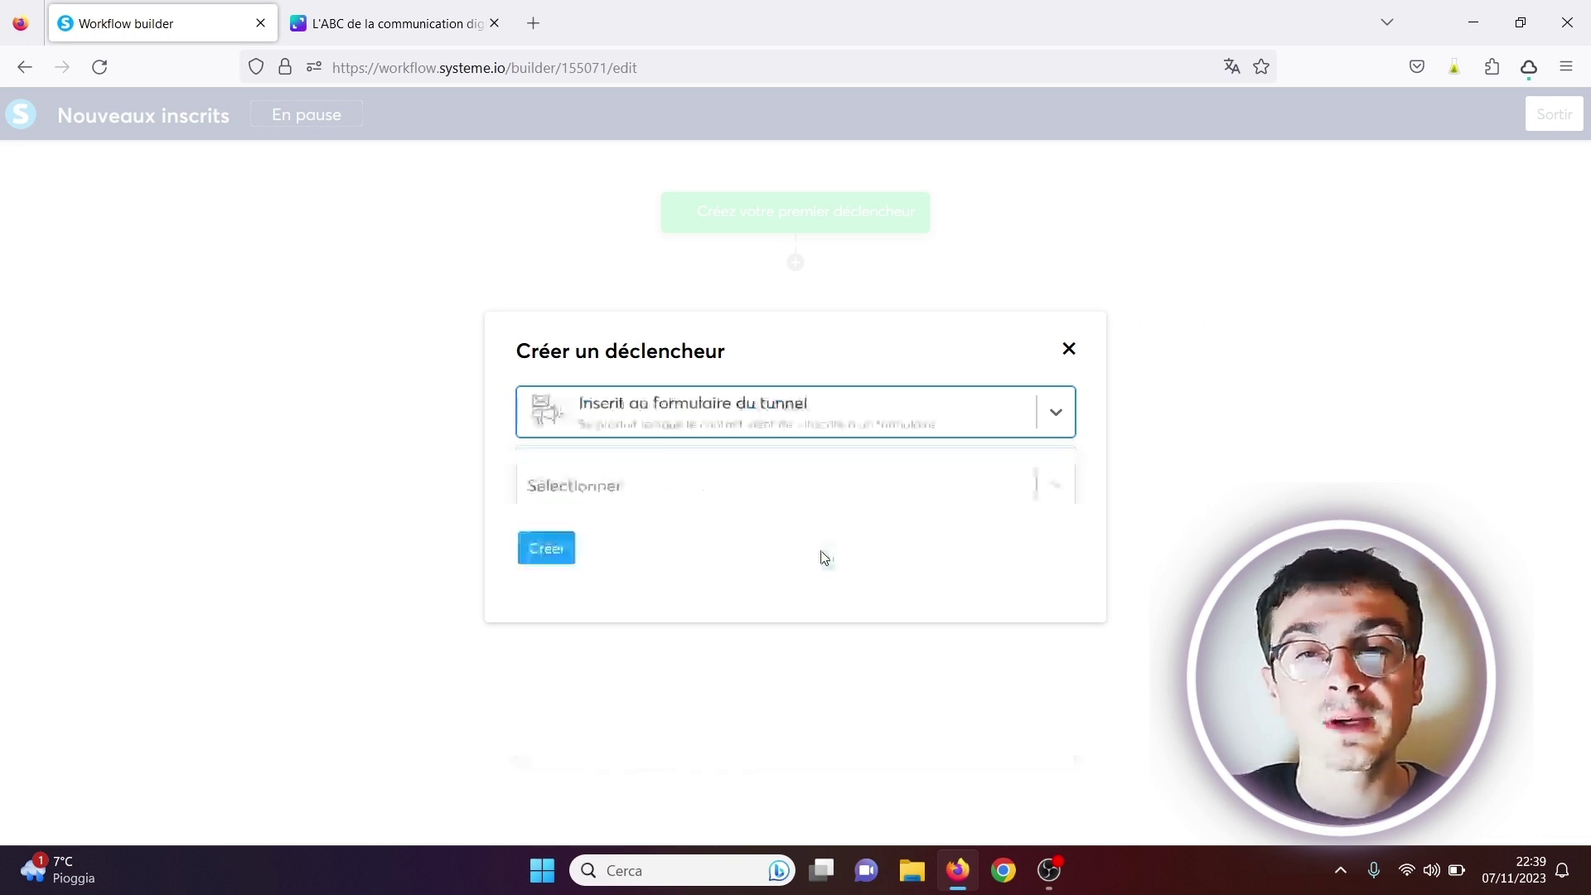
pyautogui.click(1056, 488)
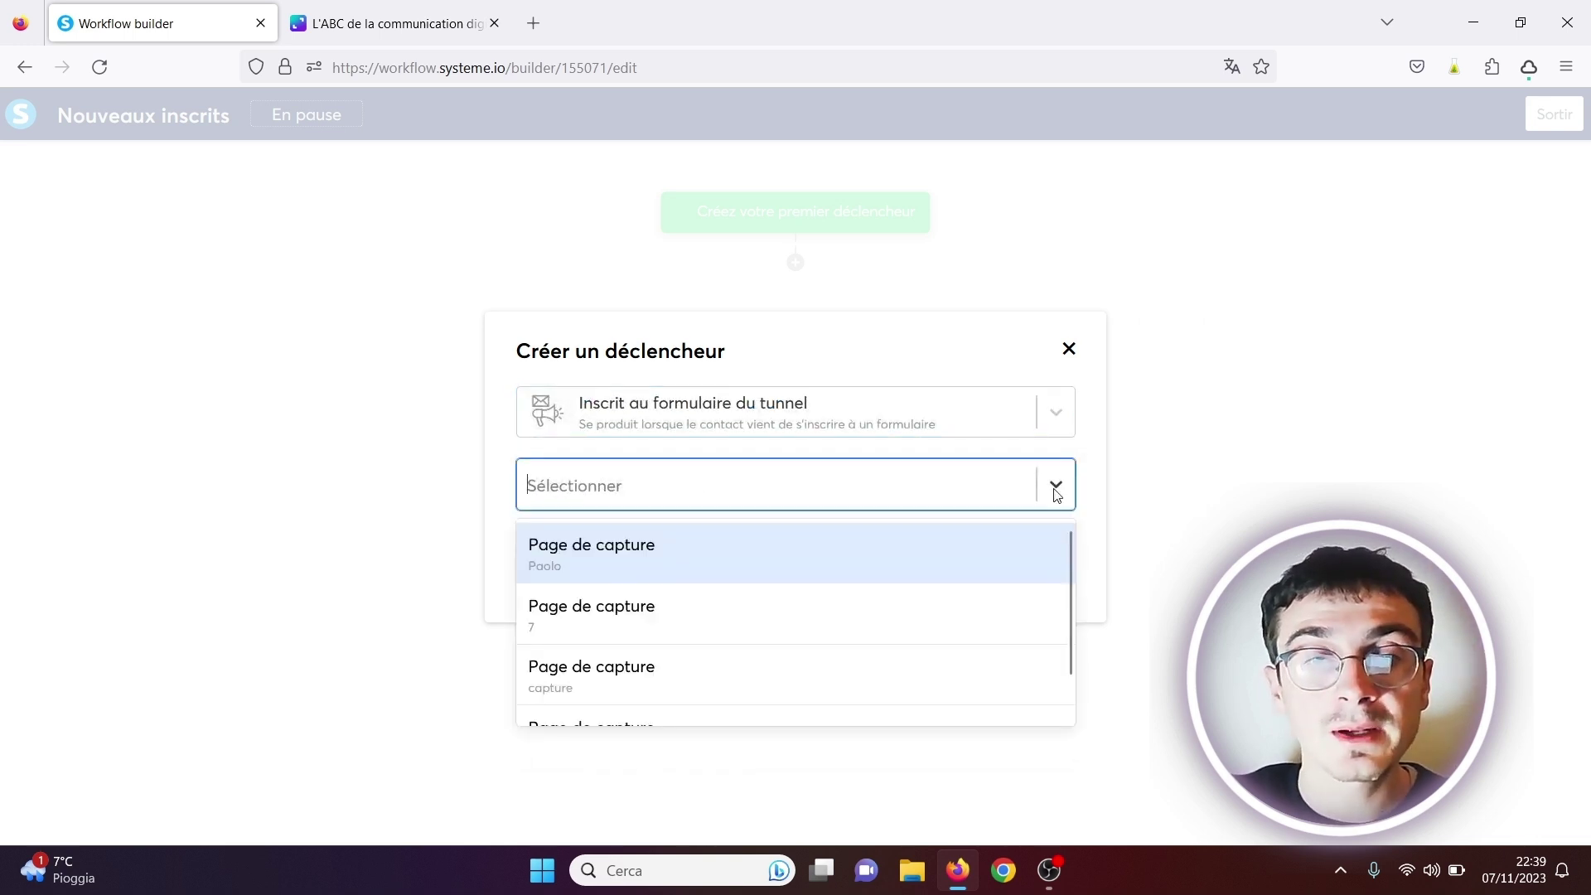
pyautogui.click(901, 548)
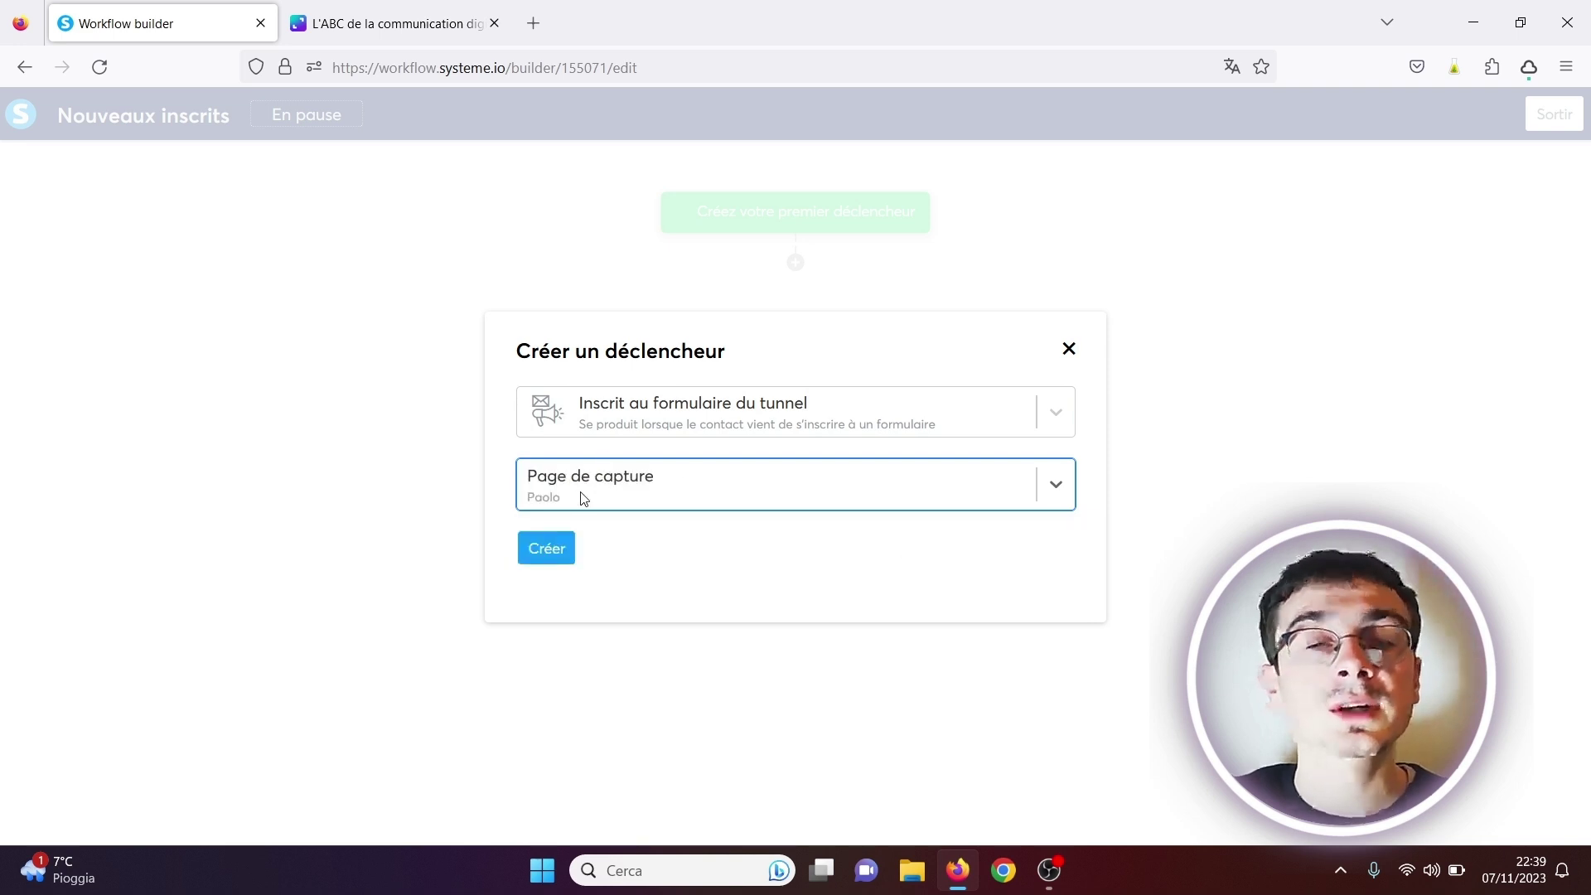
pyautogui.click(562, 550)
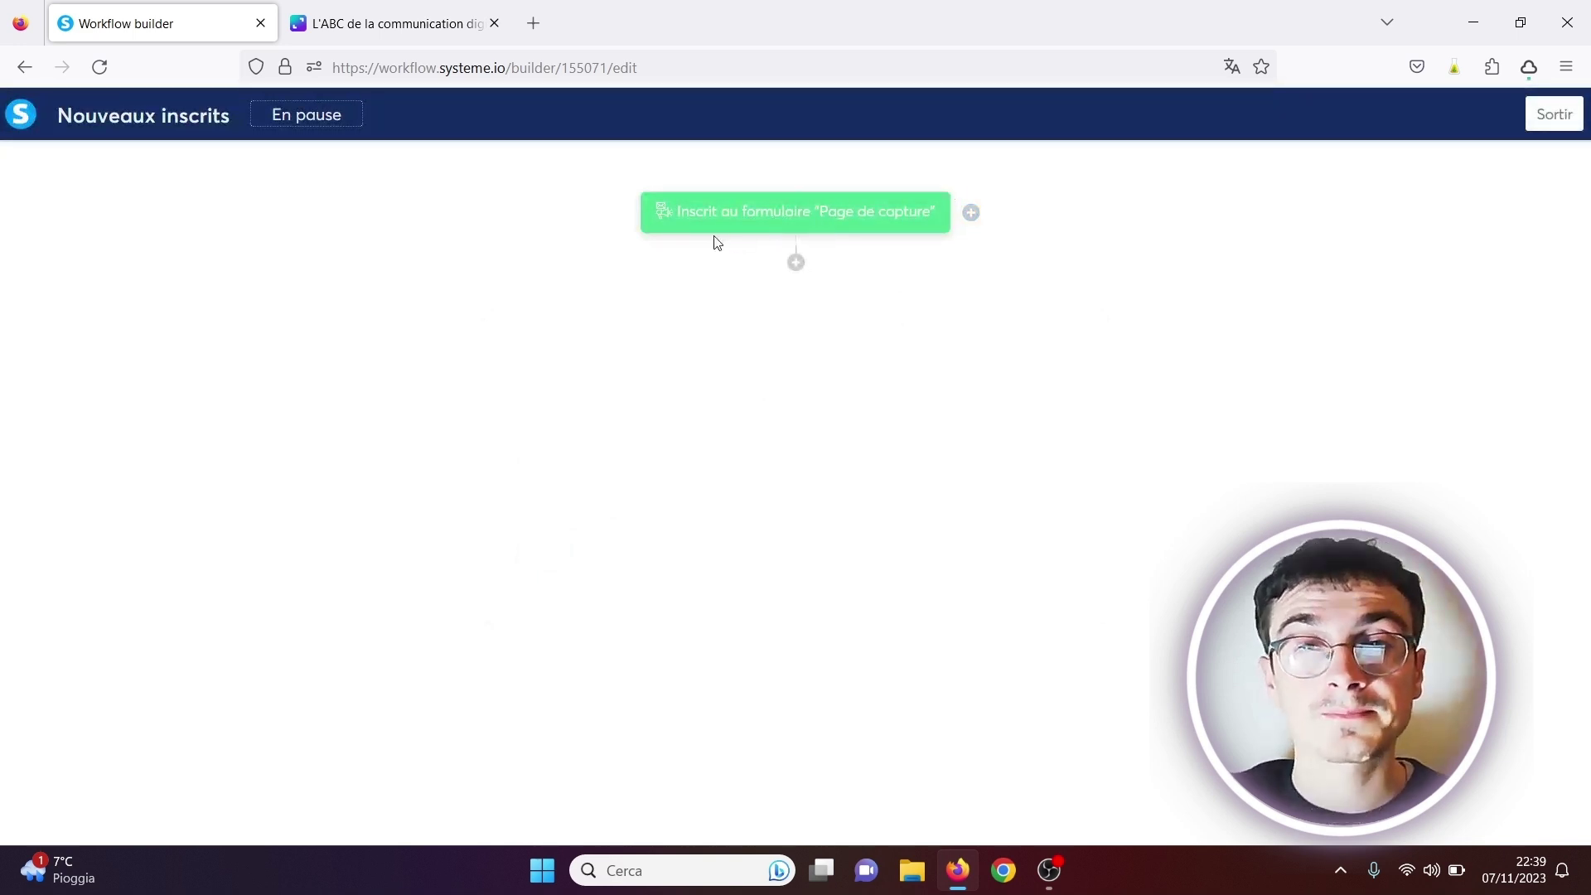
# Step: Add an "Ajouter un tag" action with the tag "client" below the form sign-up trigger
pyautogui.click(794, 263)
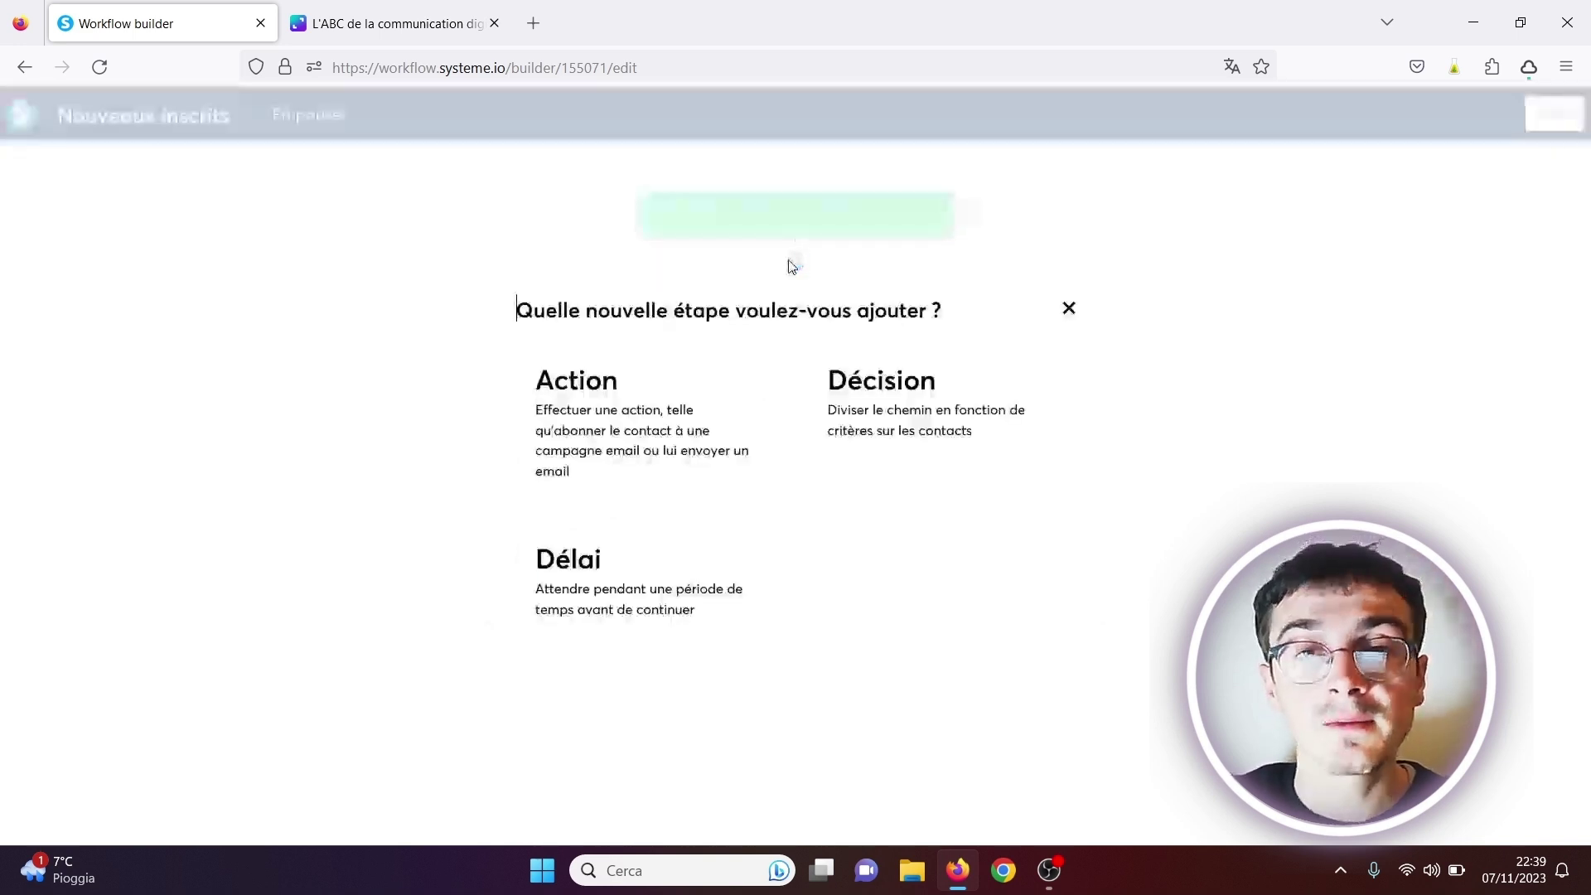
pyautogui.click(622, 434)
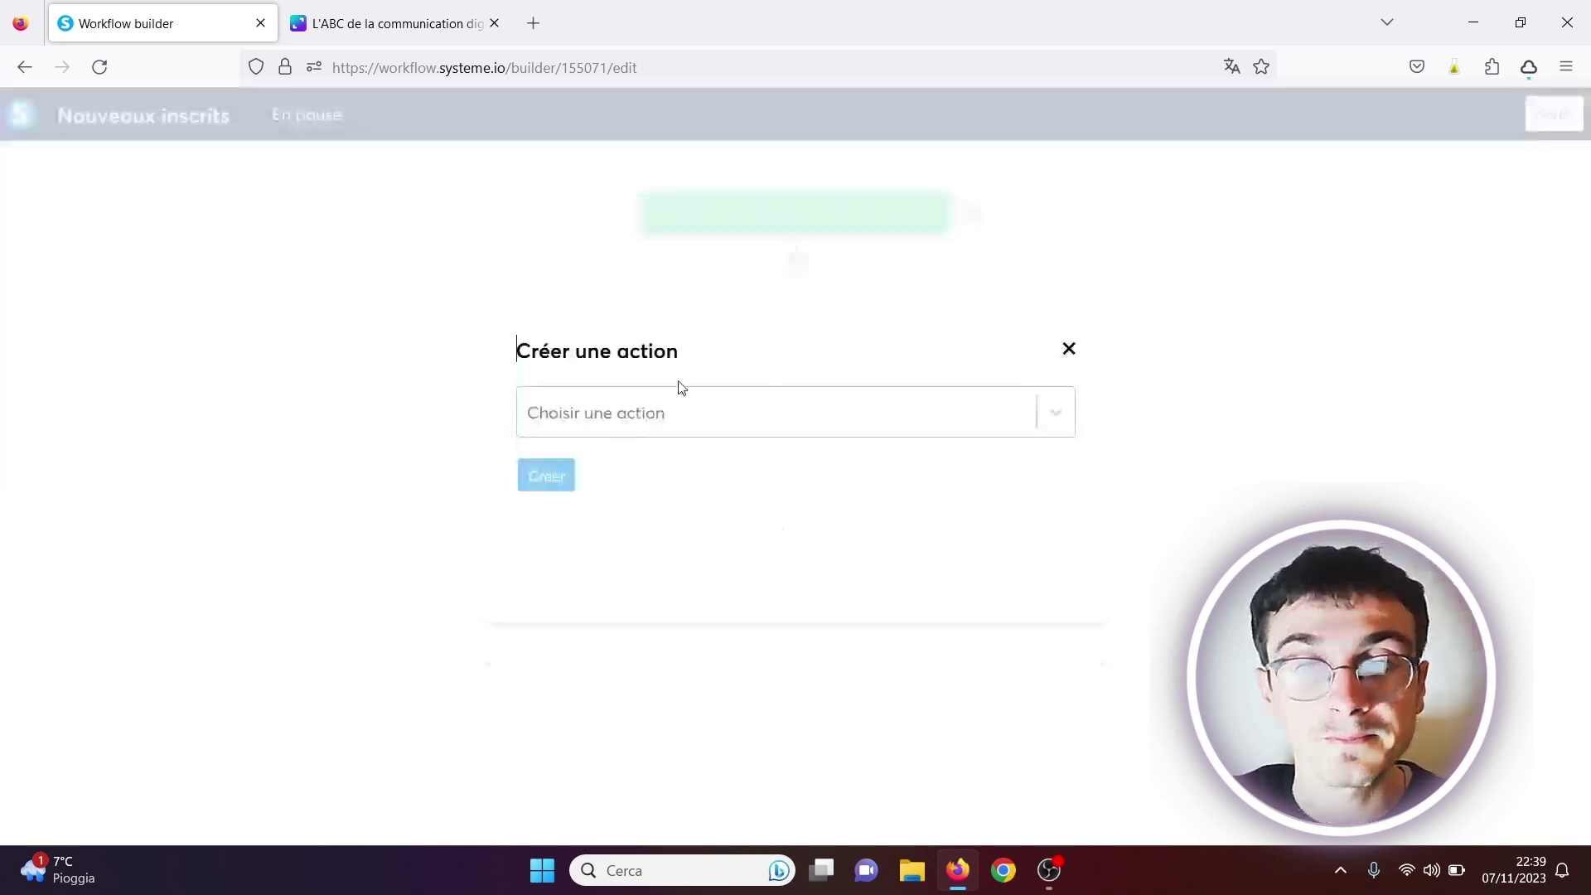
pyautogui.click(1056, 414)
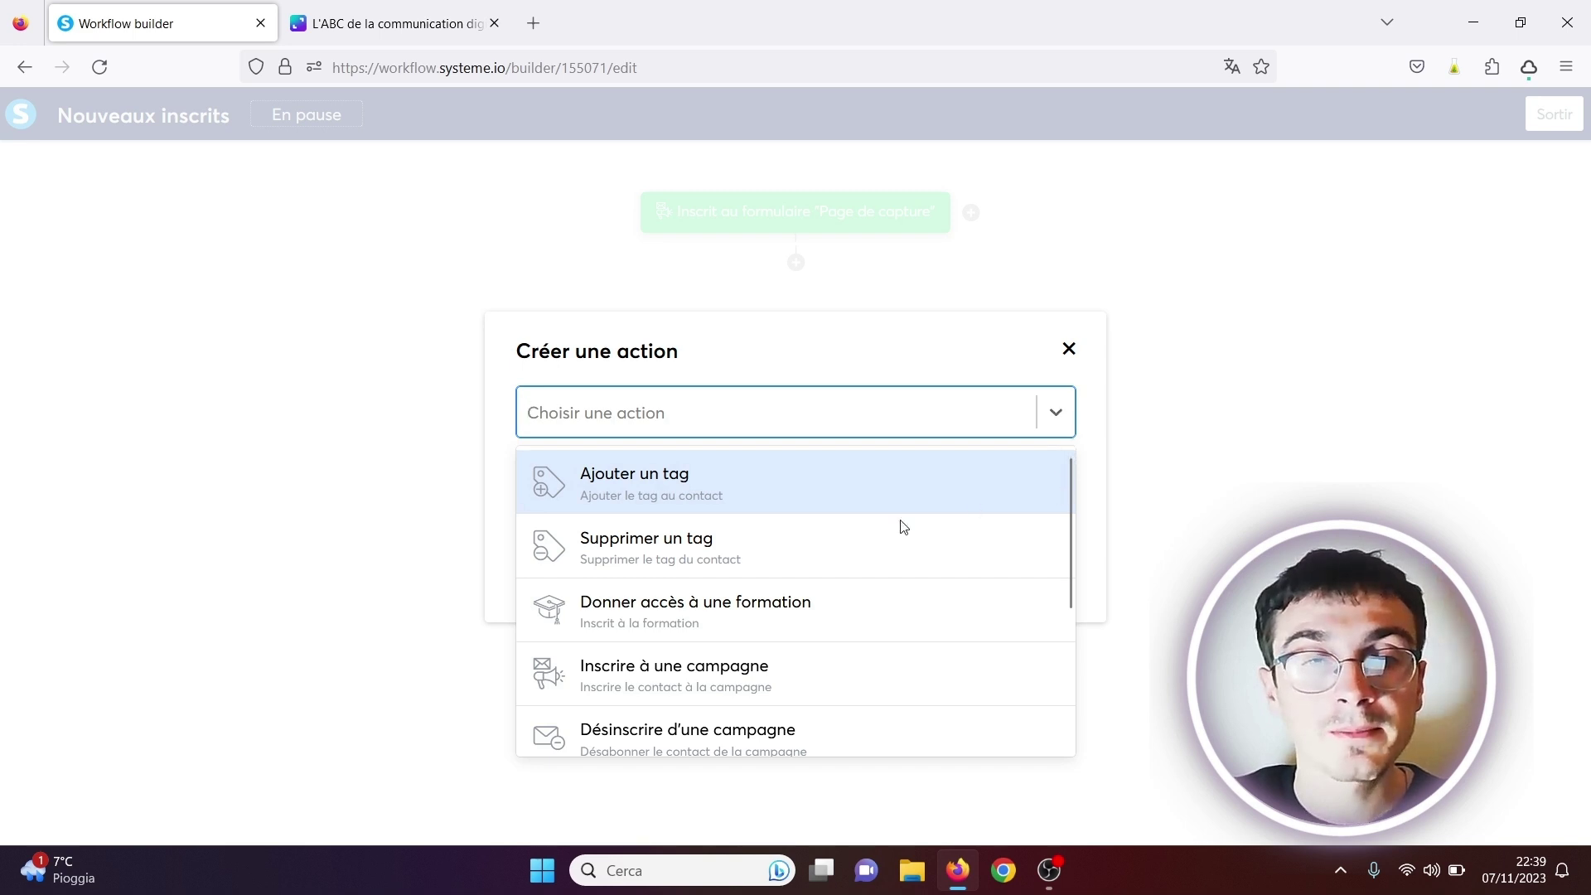
pyautogui.click(874, 486)
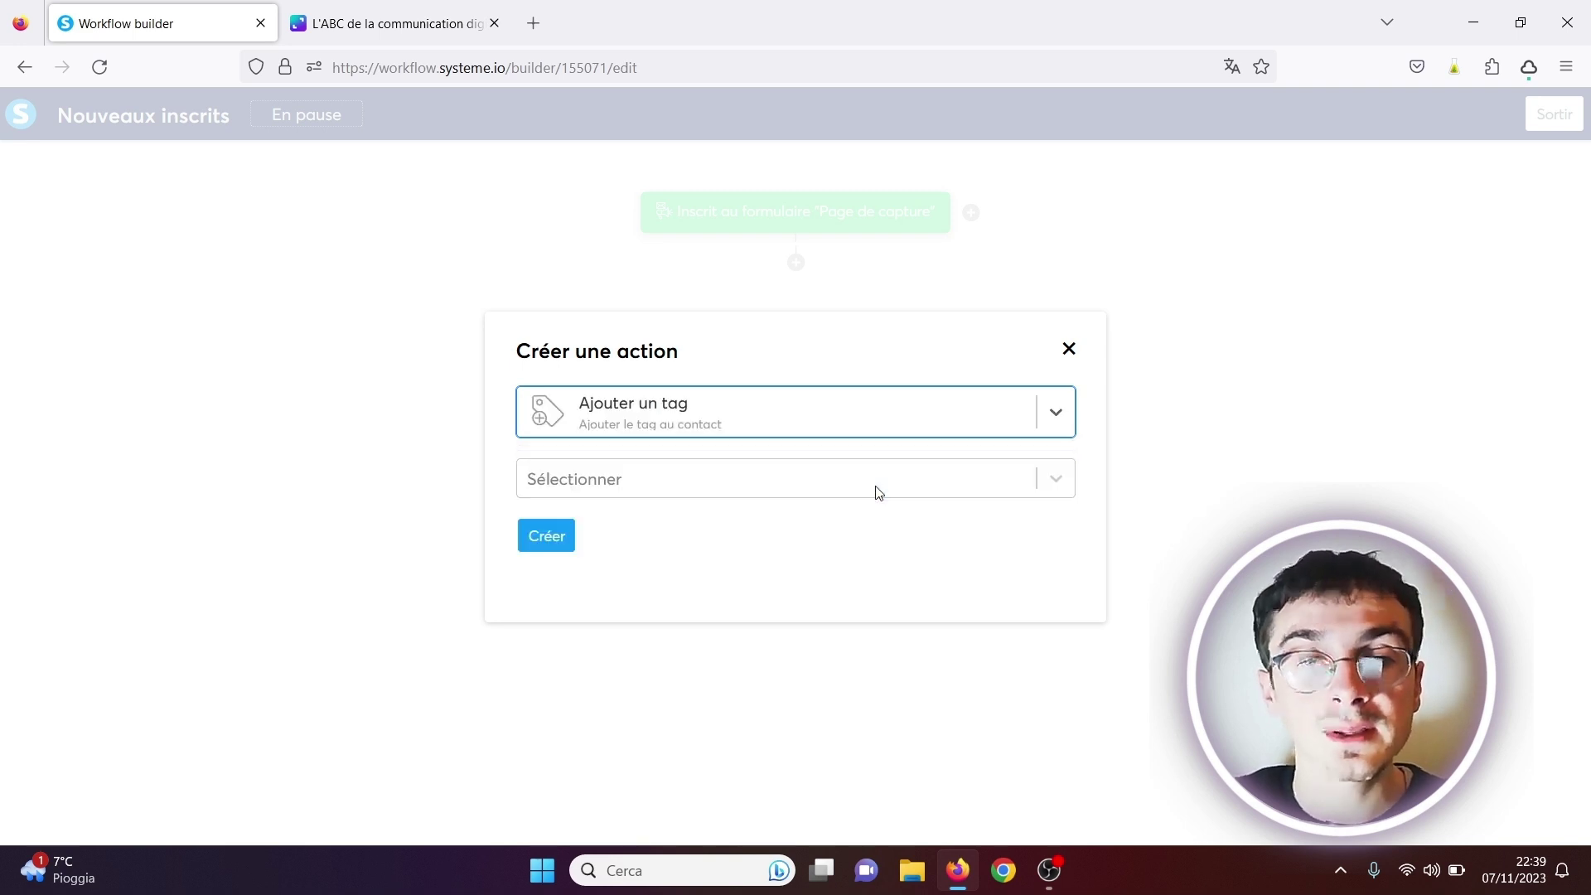
pyautogui.click(1069, 490)
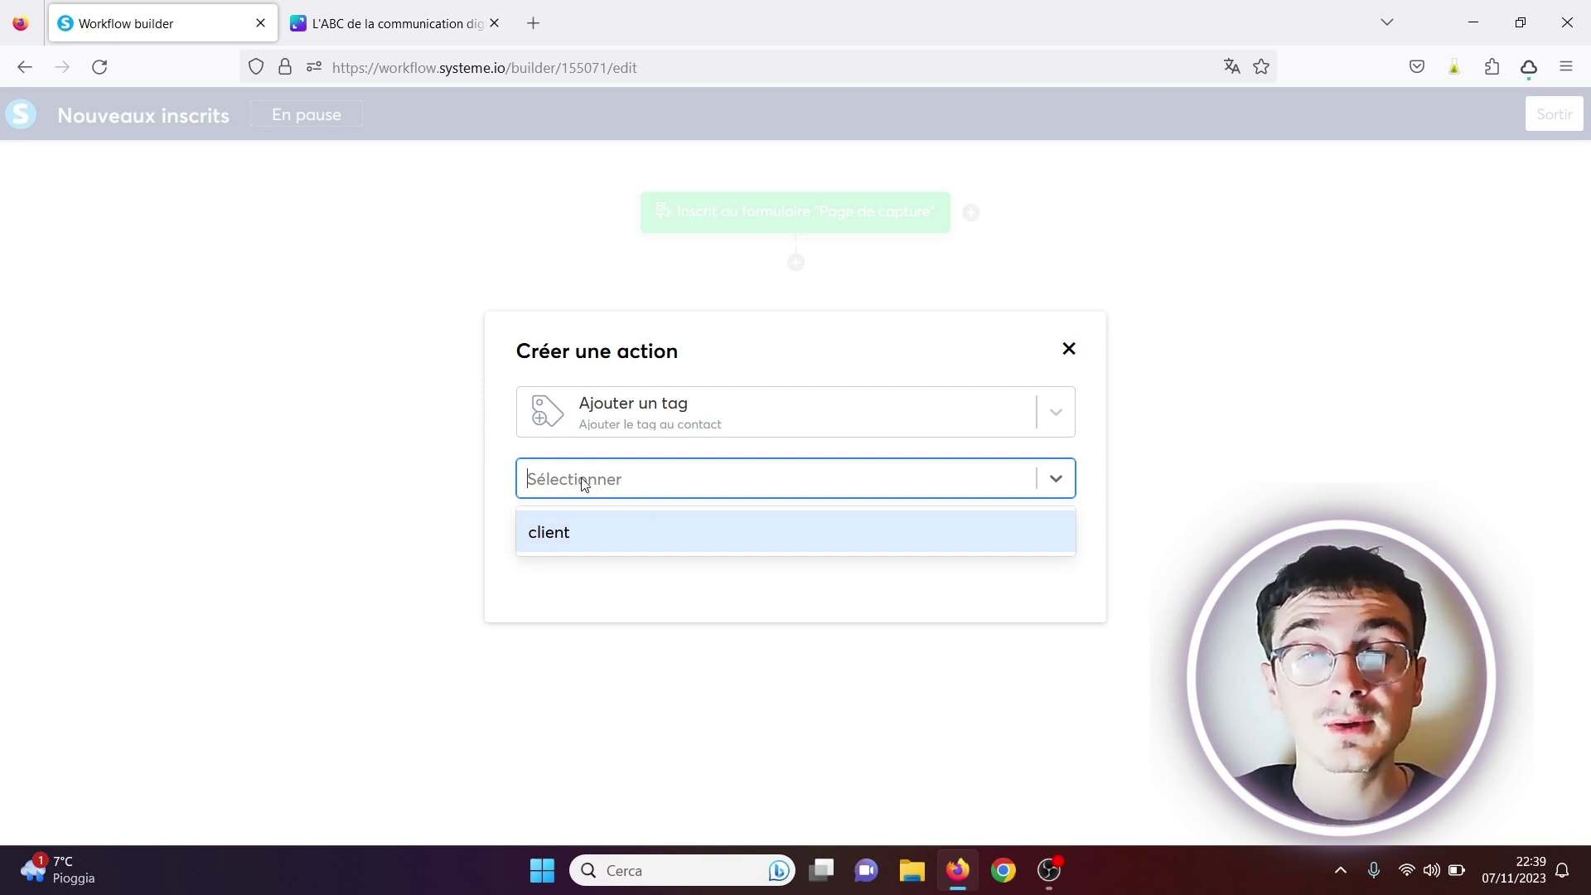
pyautogui.click(639, 536)
pyautogui.click(565, 539)
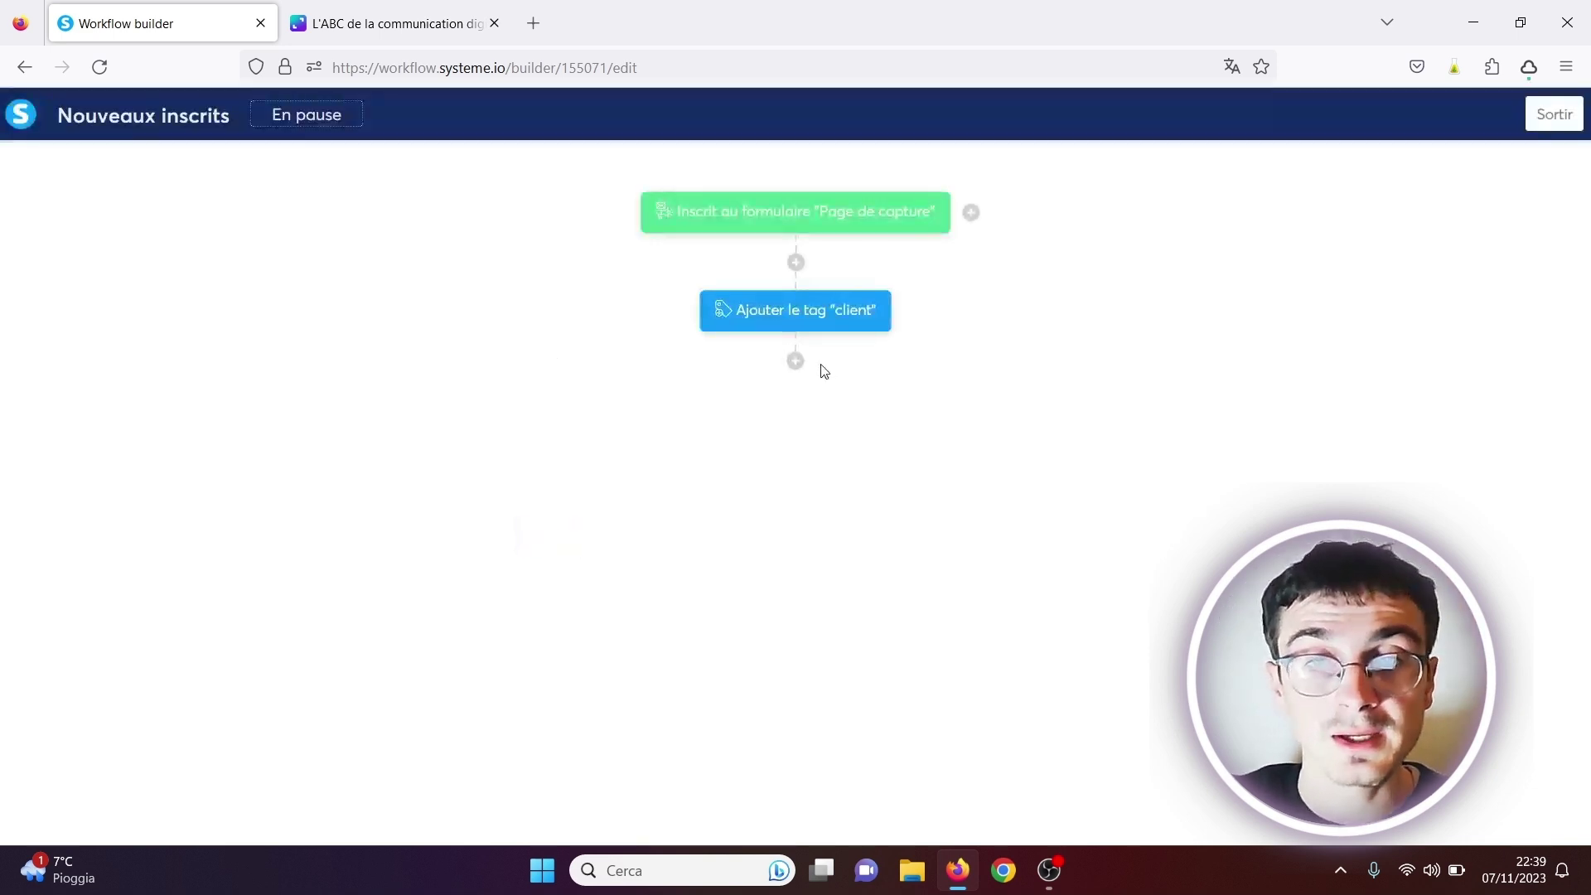
# Step: Add an "Inscrire à une campagne" action for the Nouveaux inscrits campaign below the "client" tag action
pyautogui.click(796, 361)
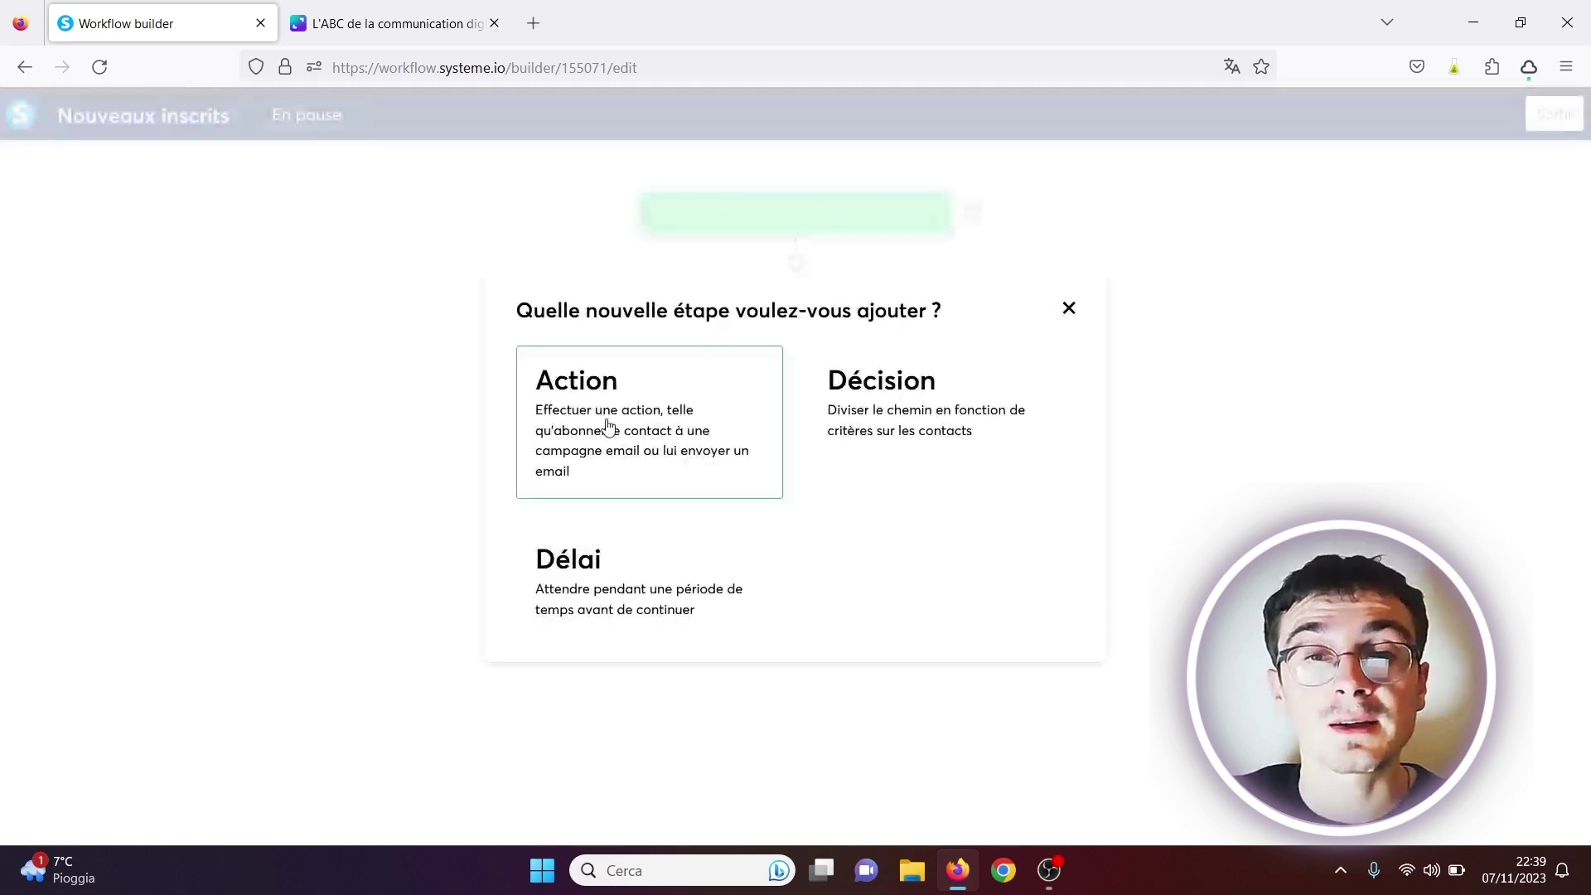
pyautogui.click(607, 426)
pyautogui.click(1056, 405)
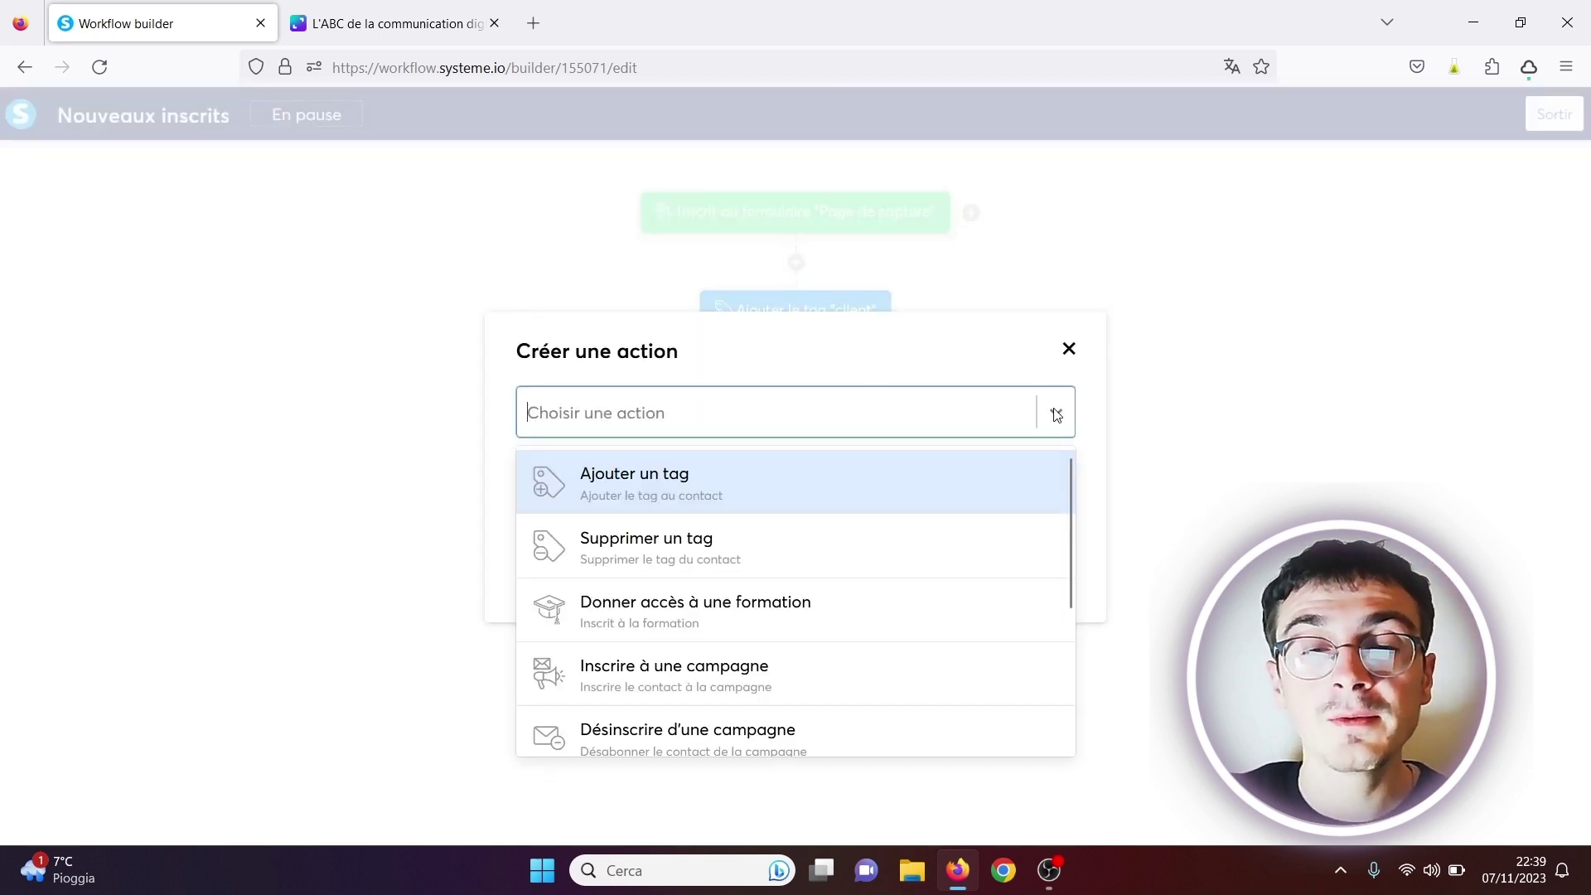
pyautogui.moveTo(1069, 500); pyautogui.dragTo(1067, 550)
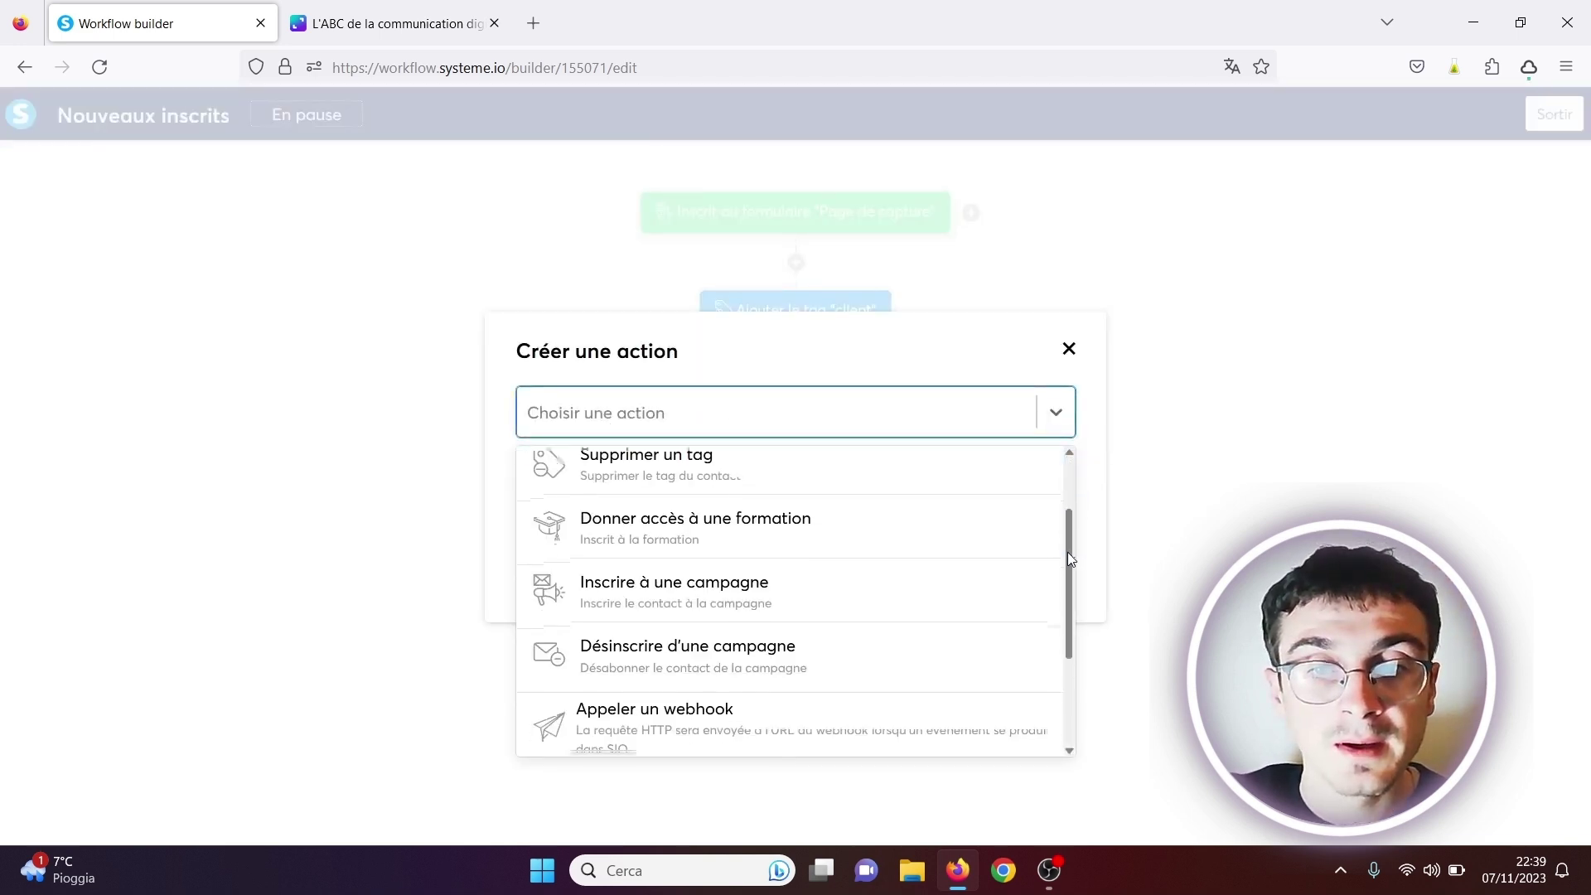
pyautogui.click(792, 607)
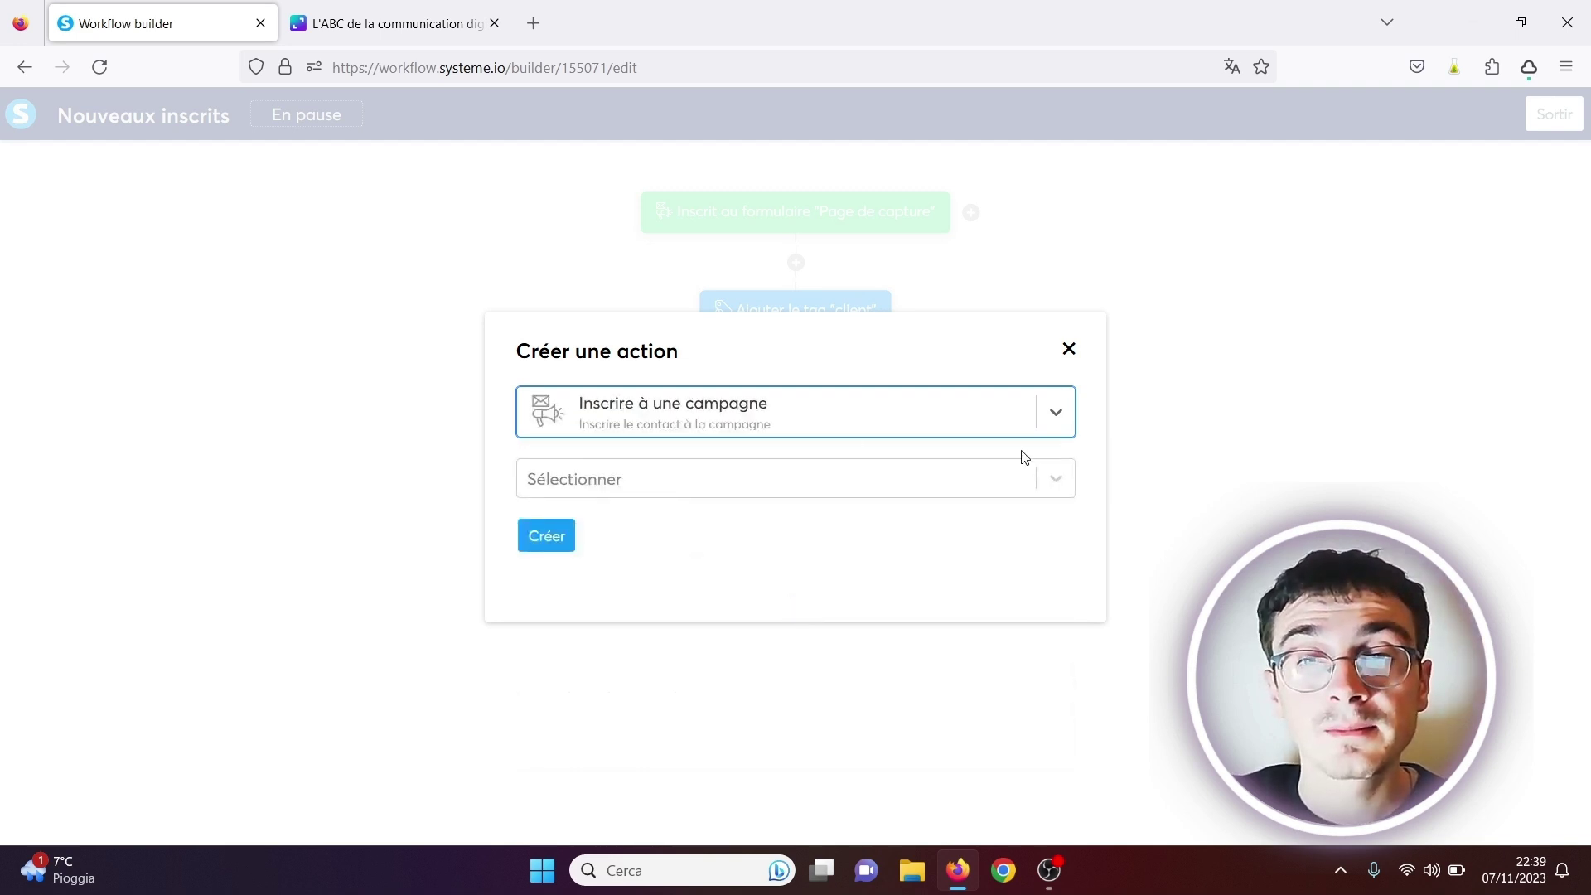
pyautogui.click(1055, 477)
pyautogui.click(901, 548)
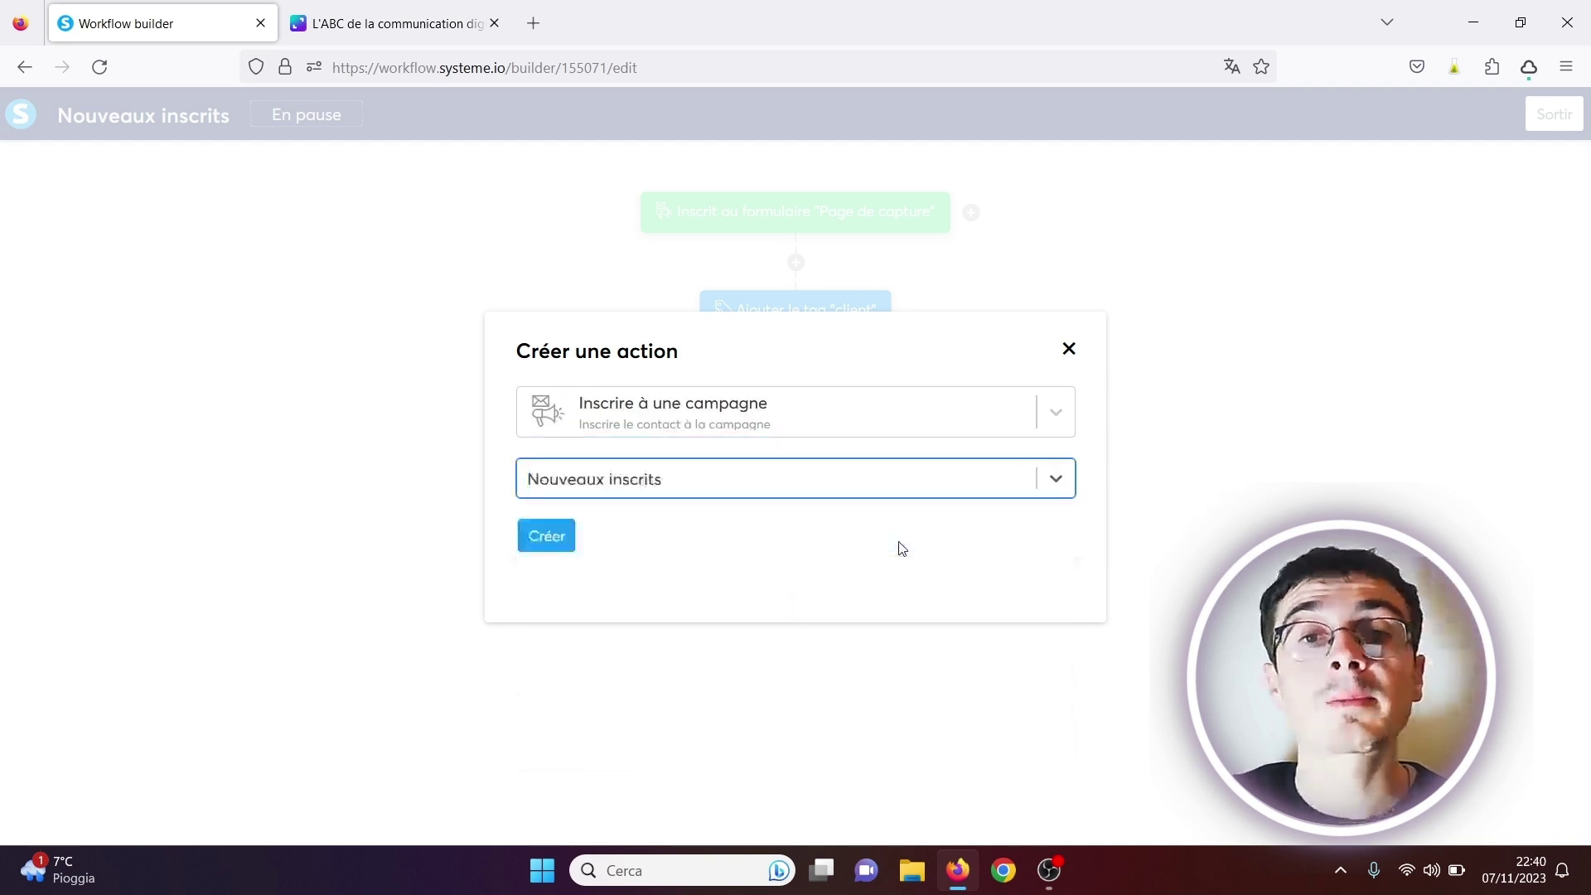
pyautogui.click(560, 547)
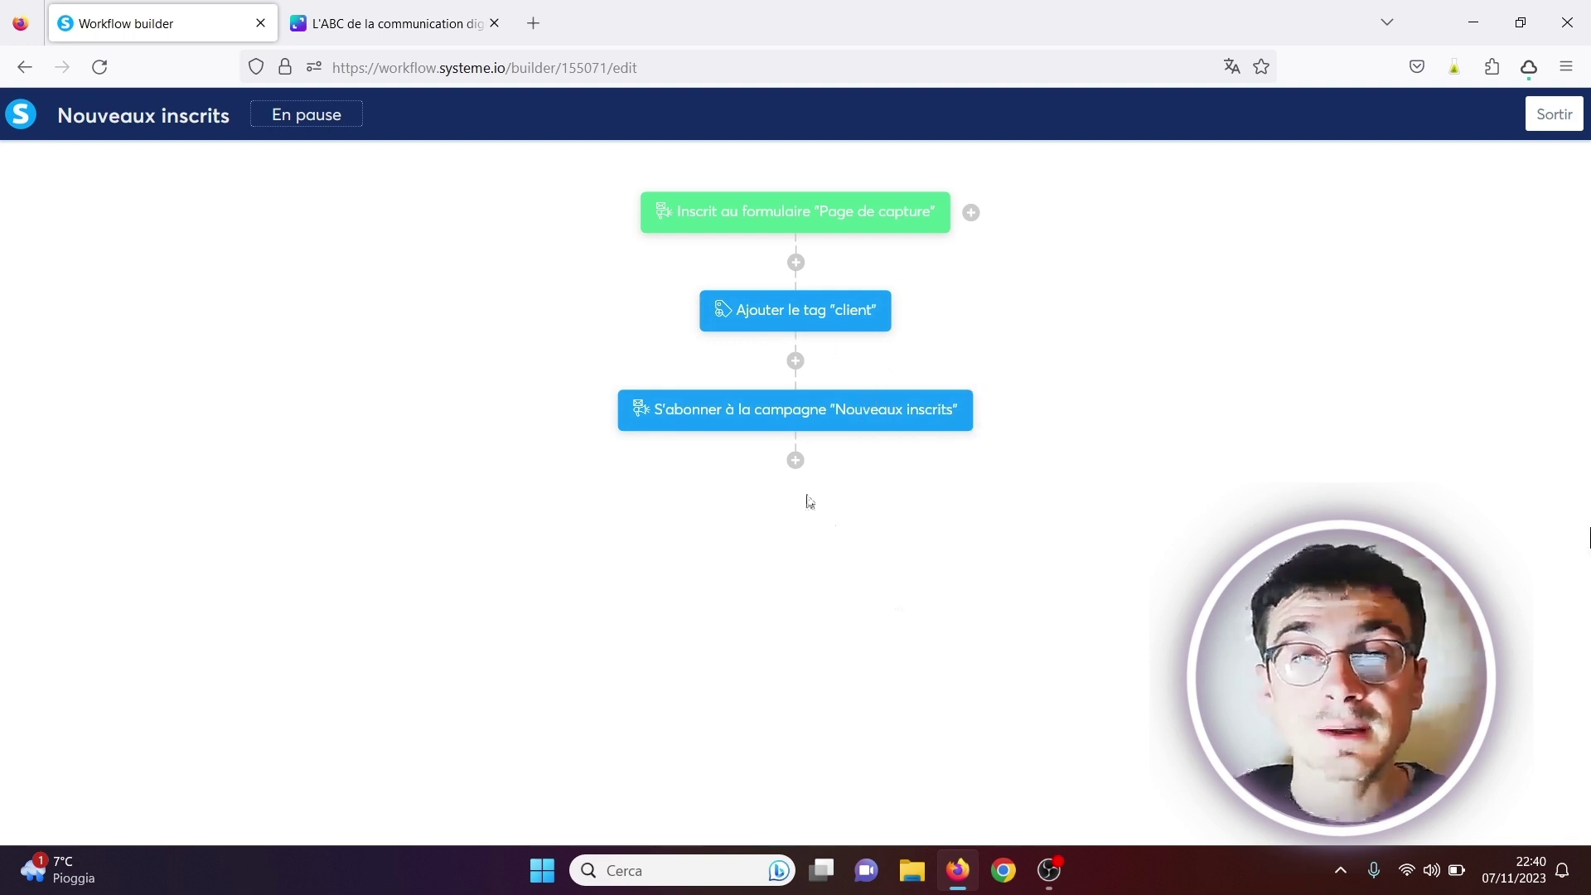
pyautogui.click(795, 460)
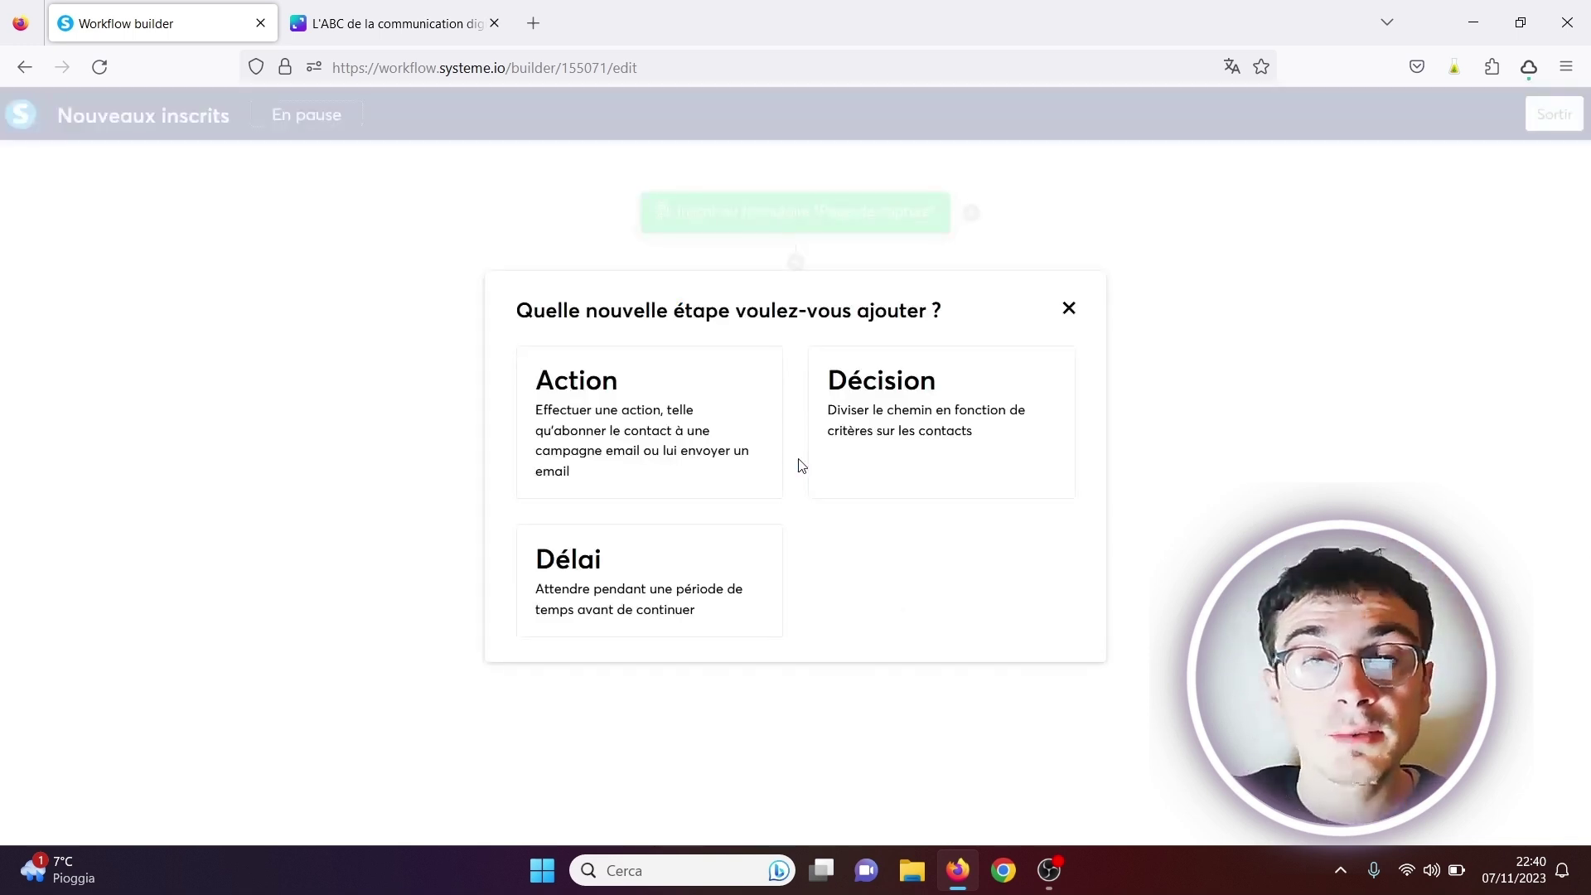
pyautogui.click(618, 391)
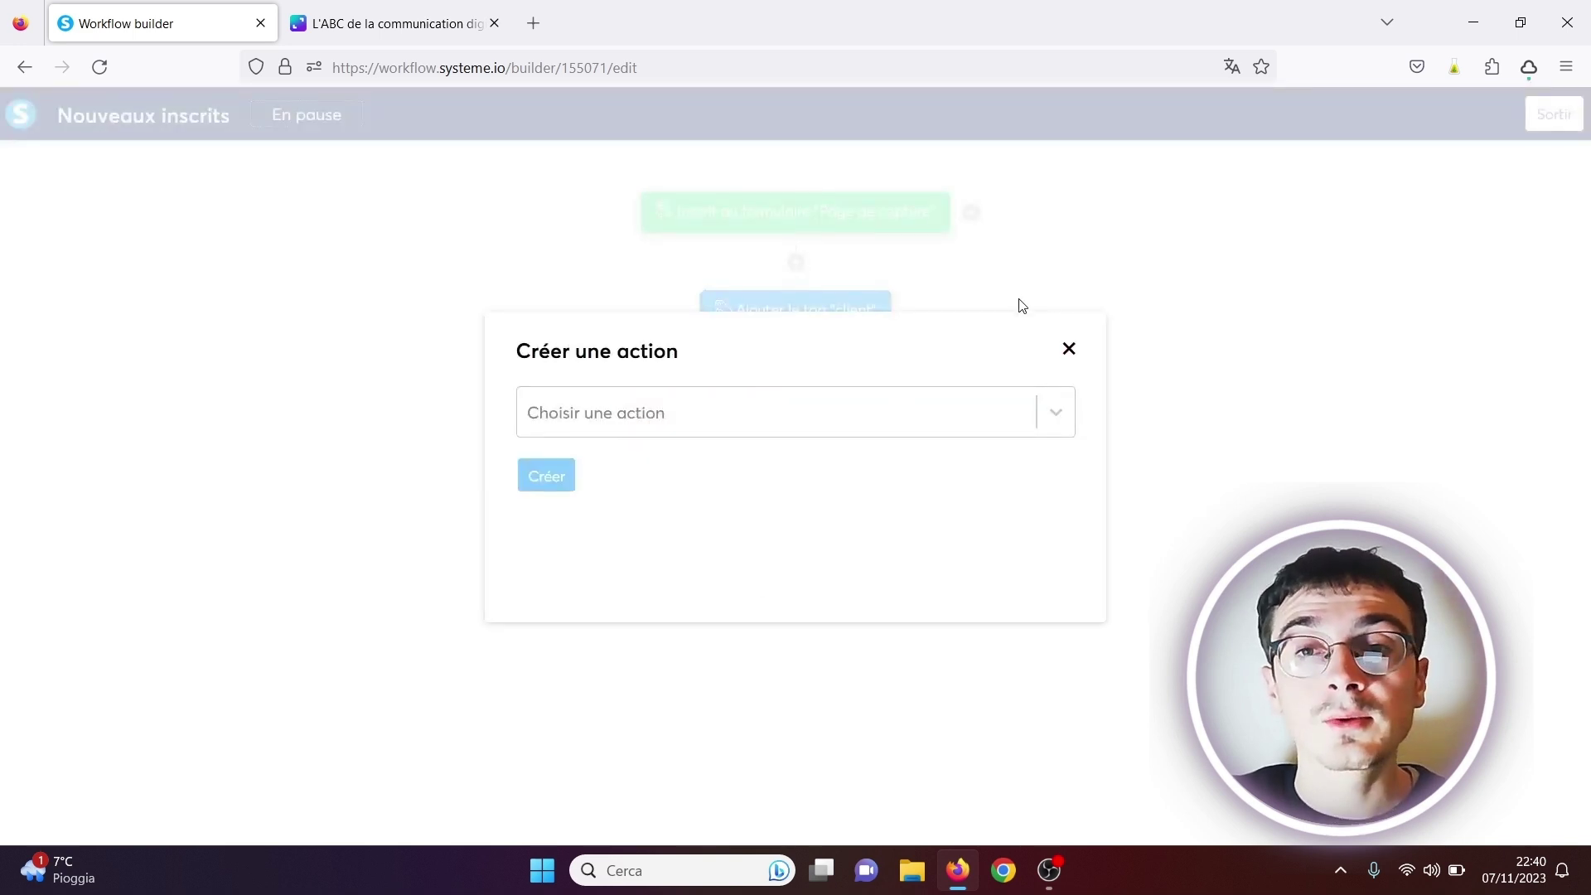
pyautogui.click(1068, 348)
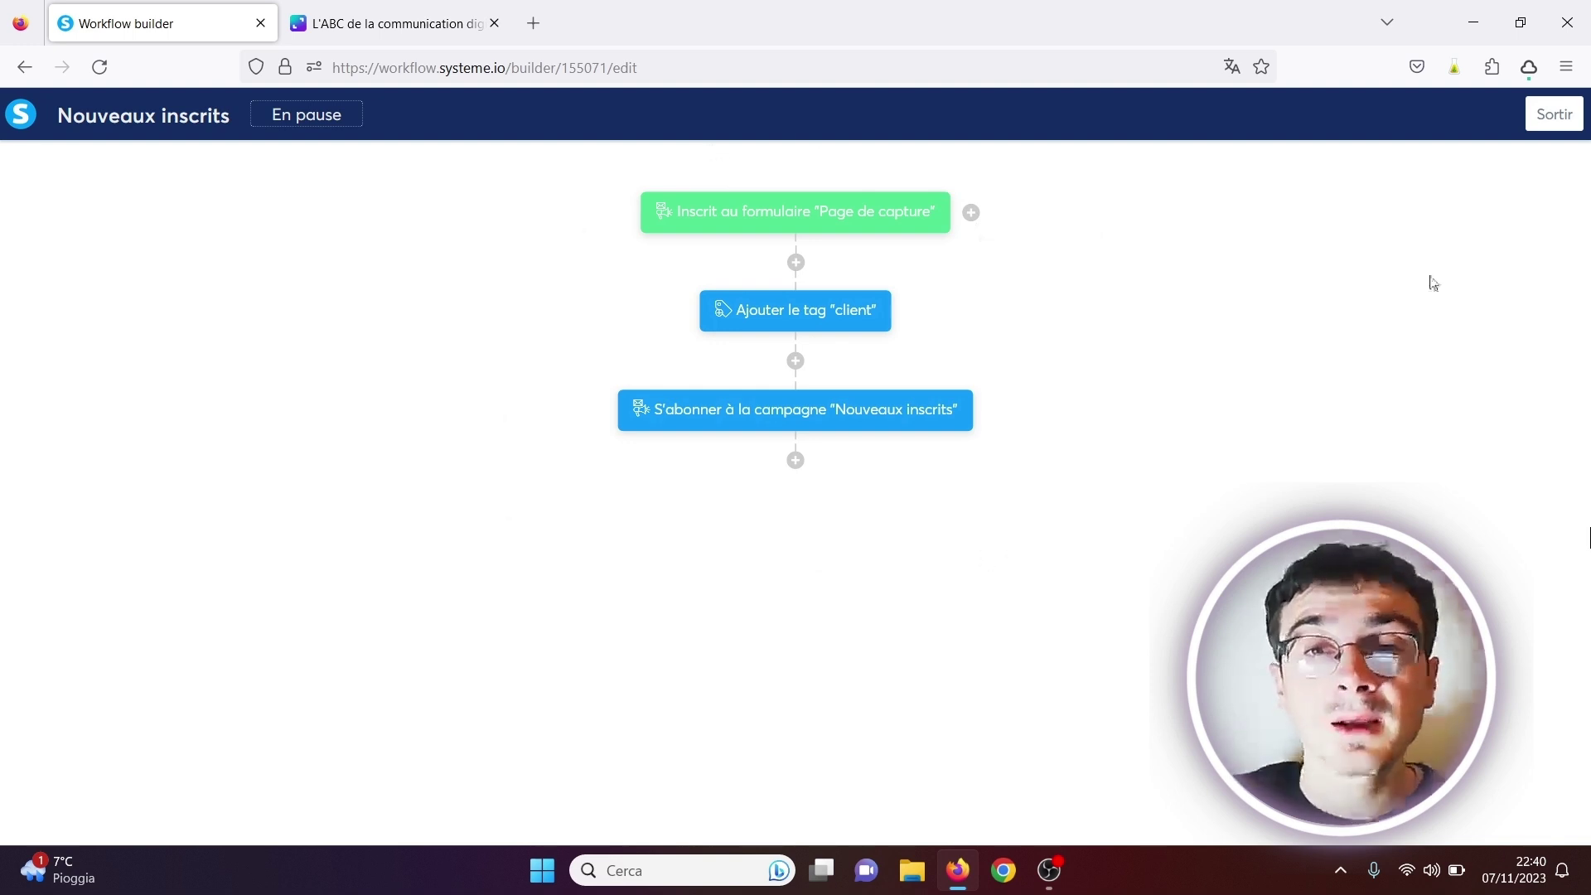
# Step: Exit the Nouveaux inscrits workflow builder and dismiss the profile completion notice on the workflows list
pyautogui.click(1552, 116)
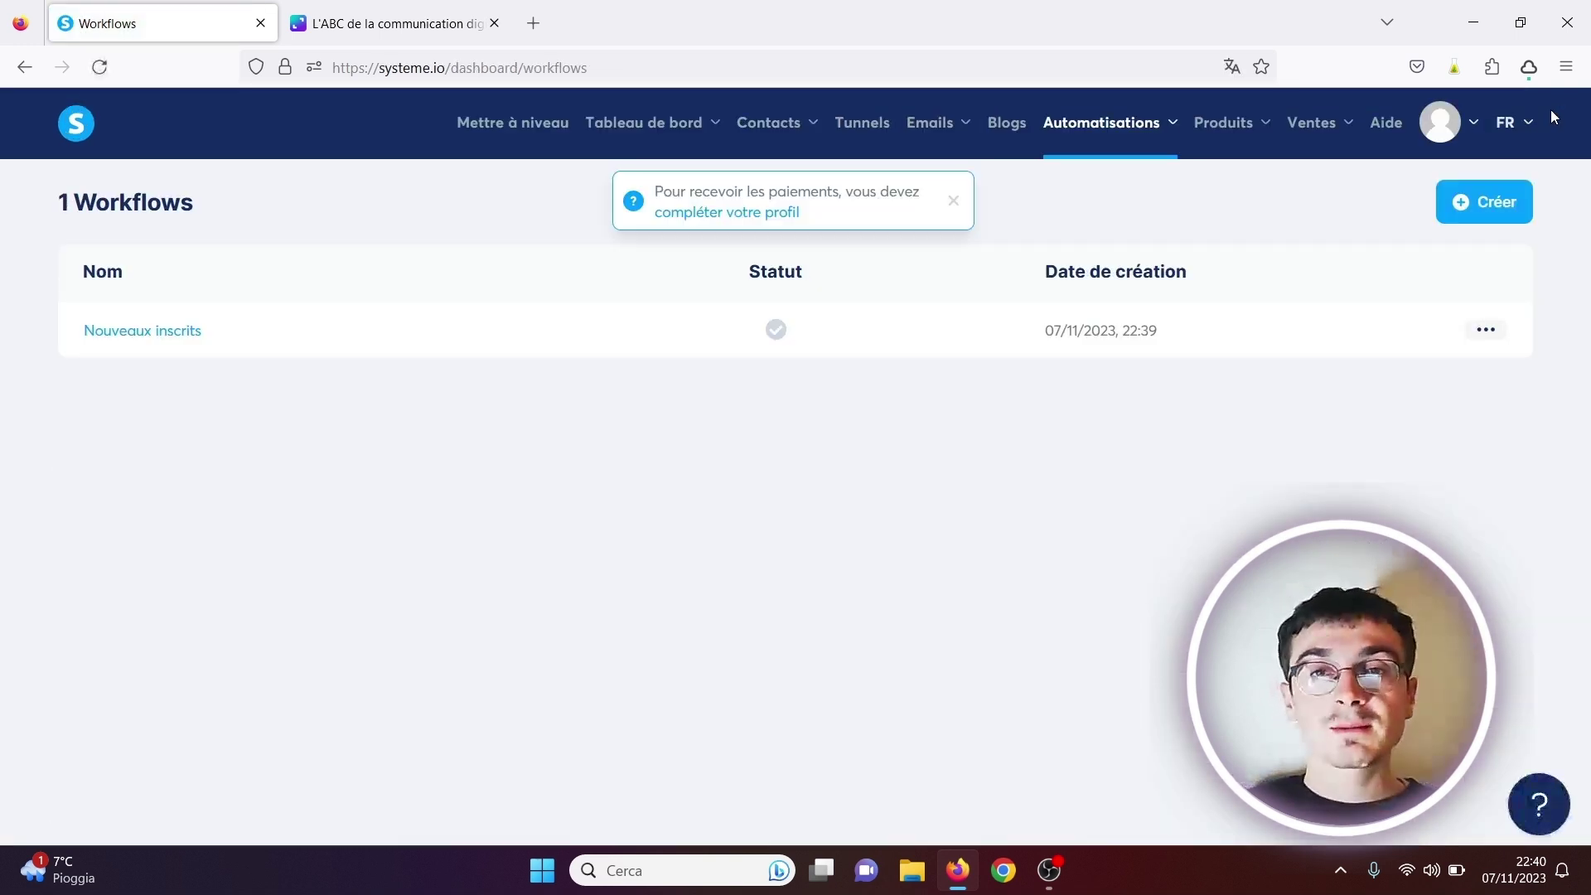
pyautogui.click(953, 200)
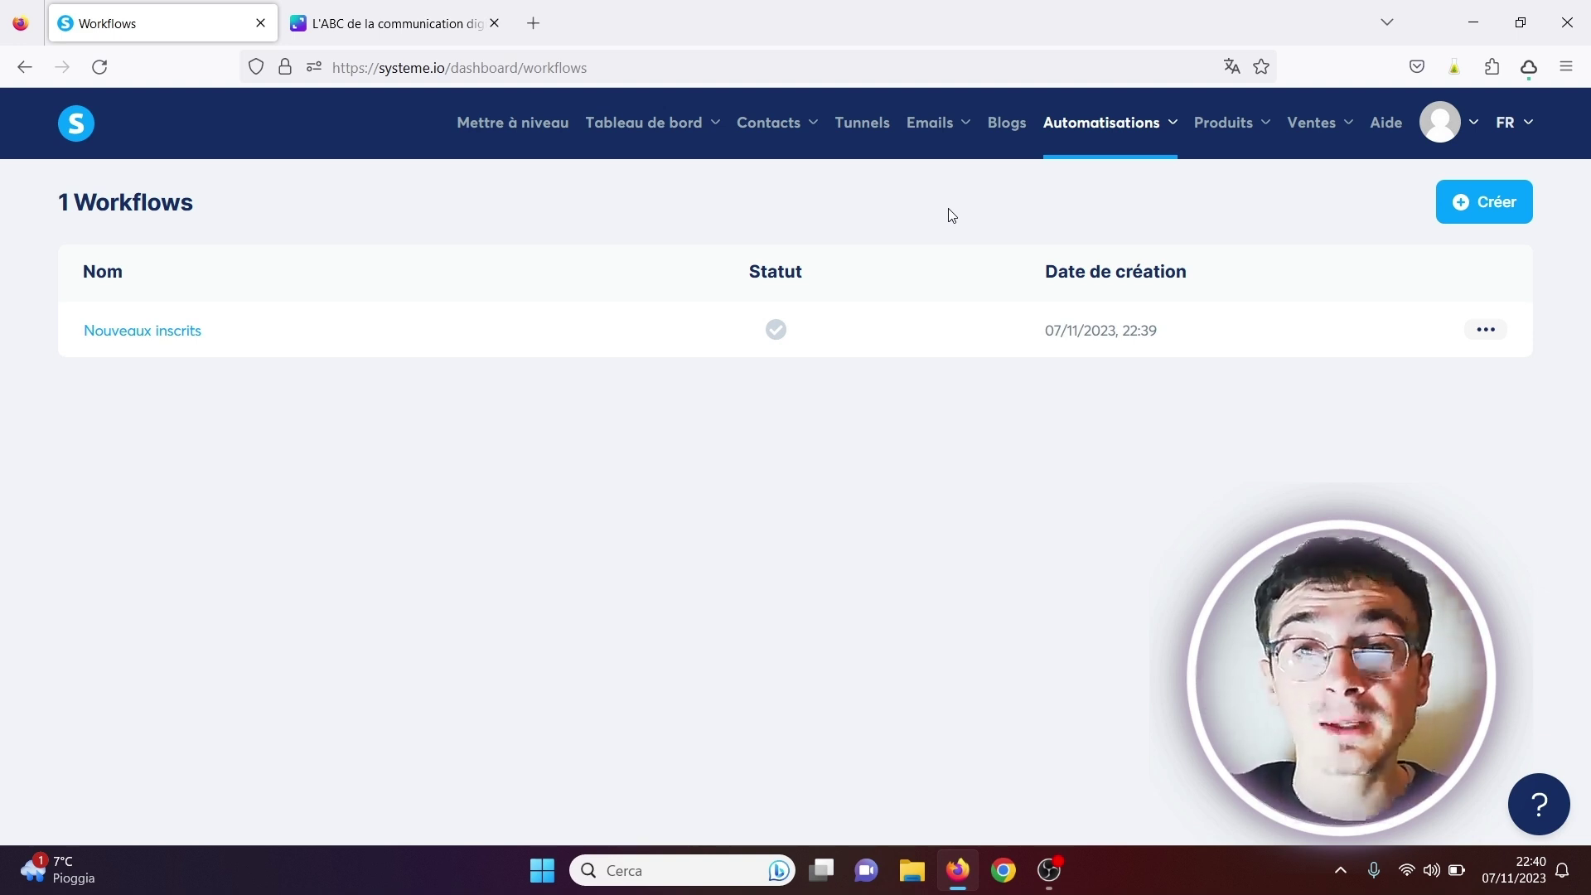
# Step: Examine the classic and visual editor options in the newsletter creation form, and close it without saving
pyautogui.moveTo(948, 139)
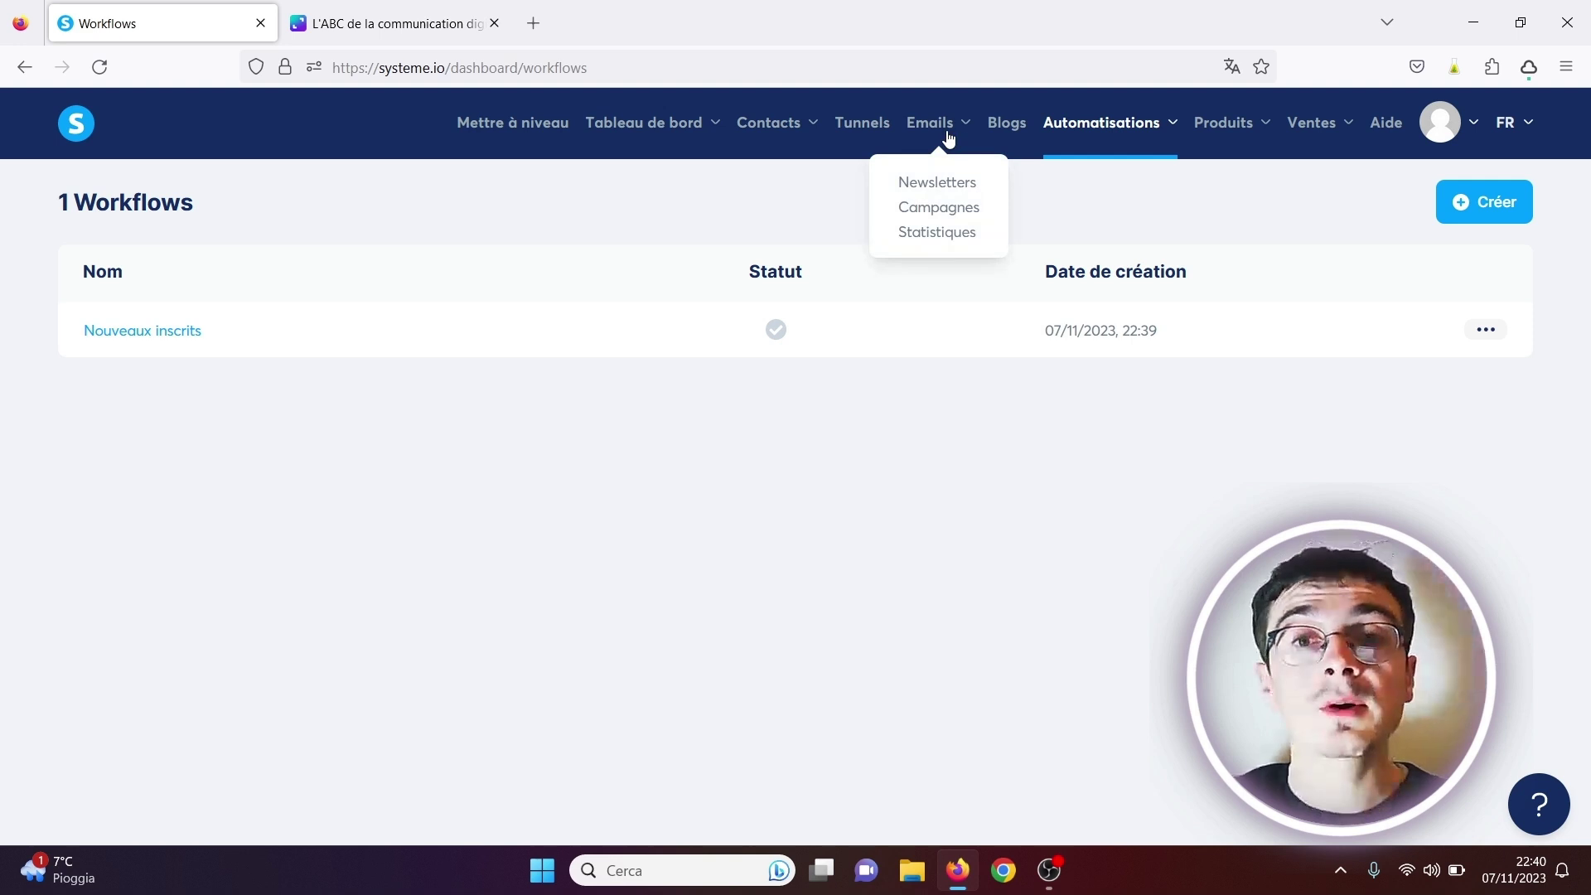
pyautogui.click(939, 184)
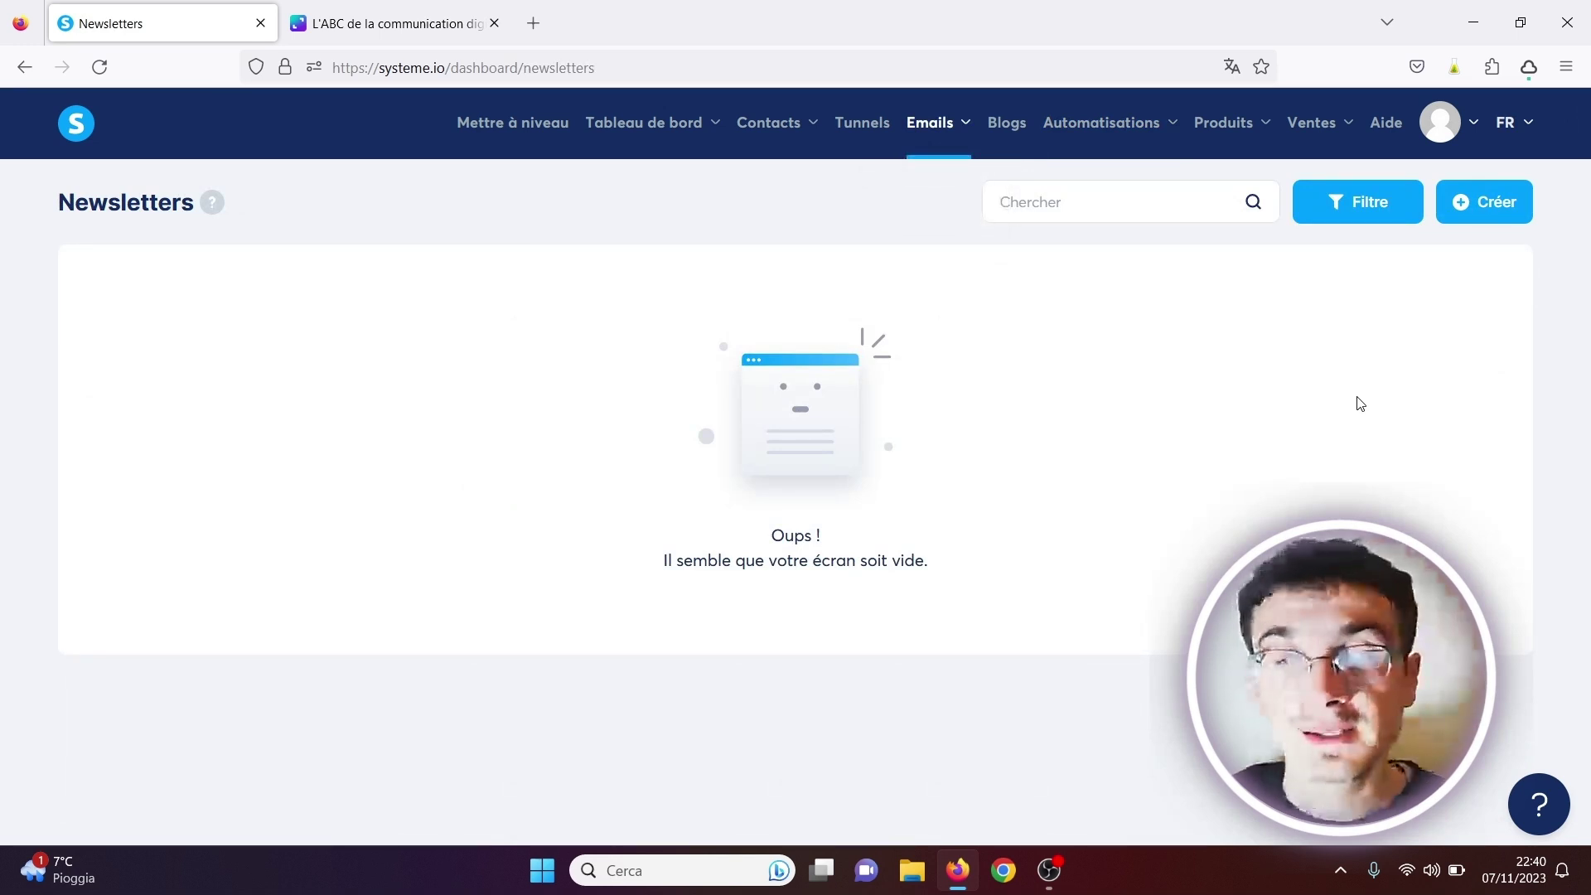
pyautogui.moveTo(932, 145)
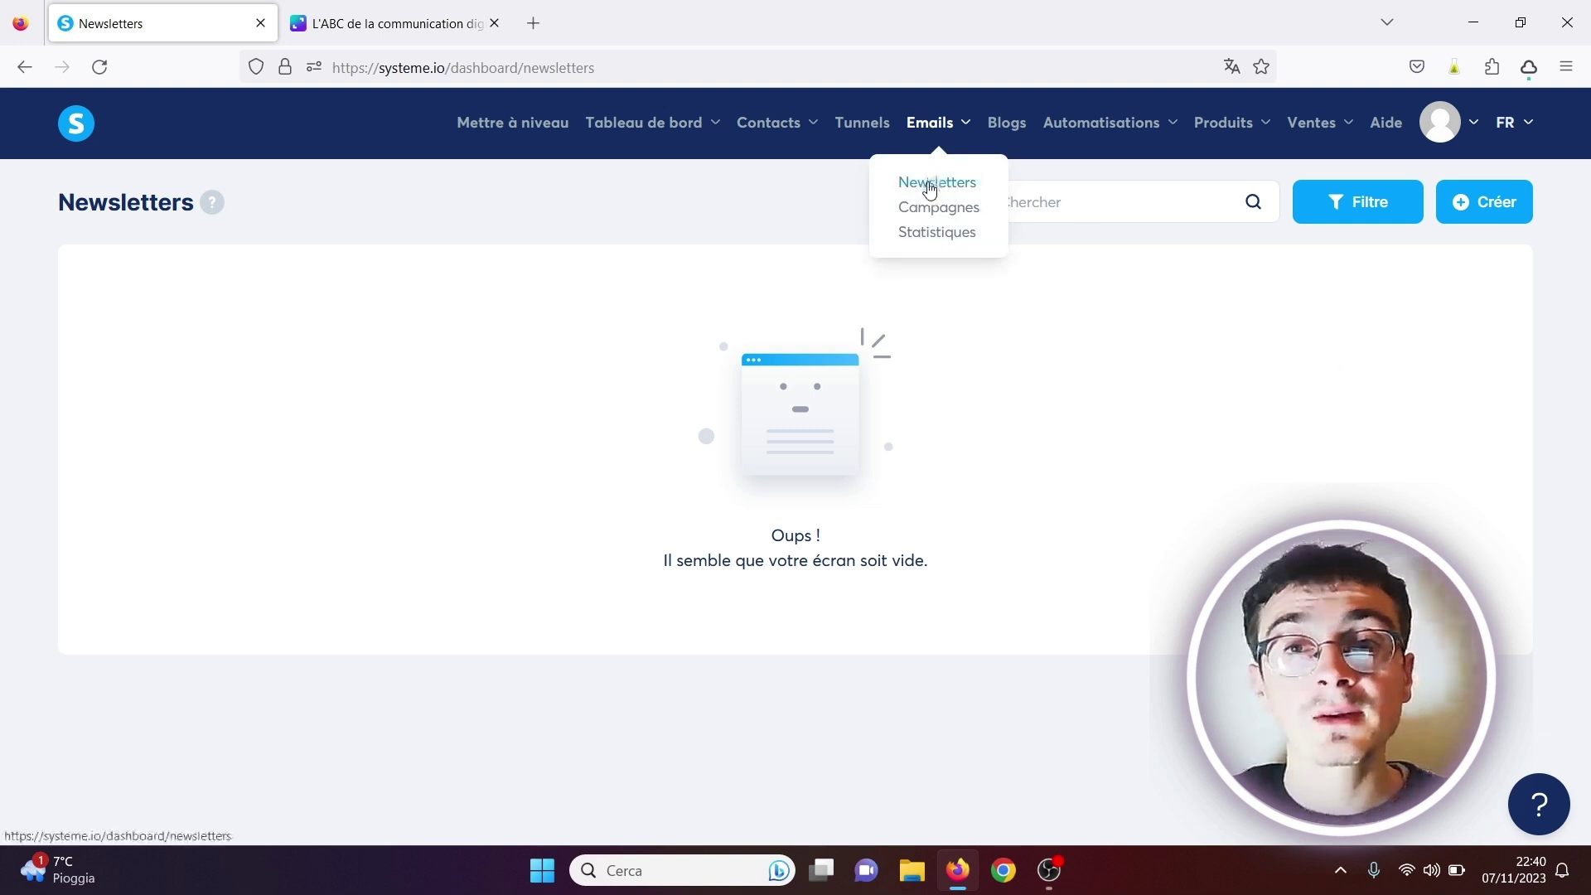
pyautogui.click(1496, 202)
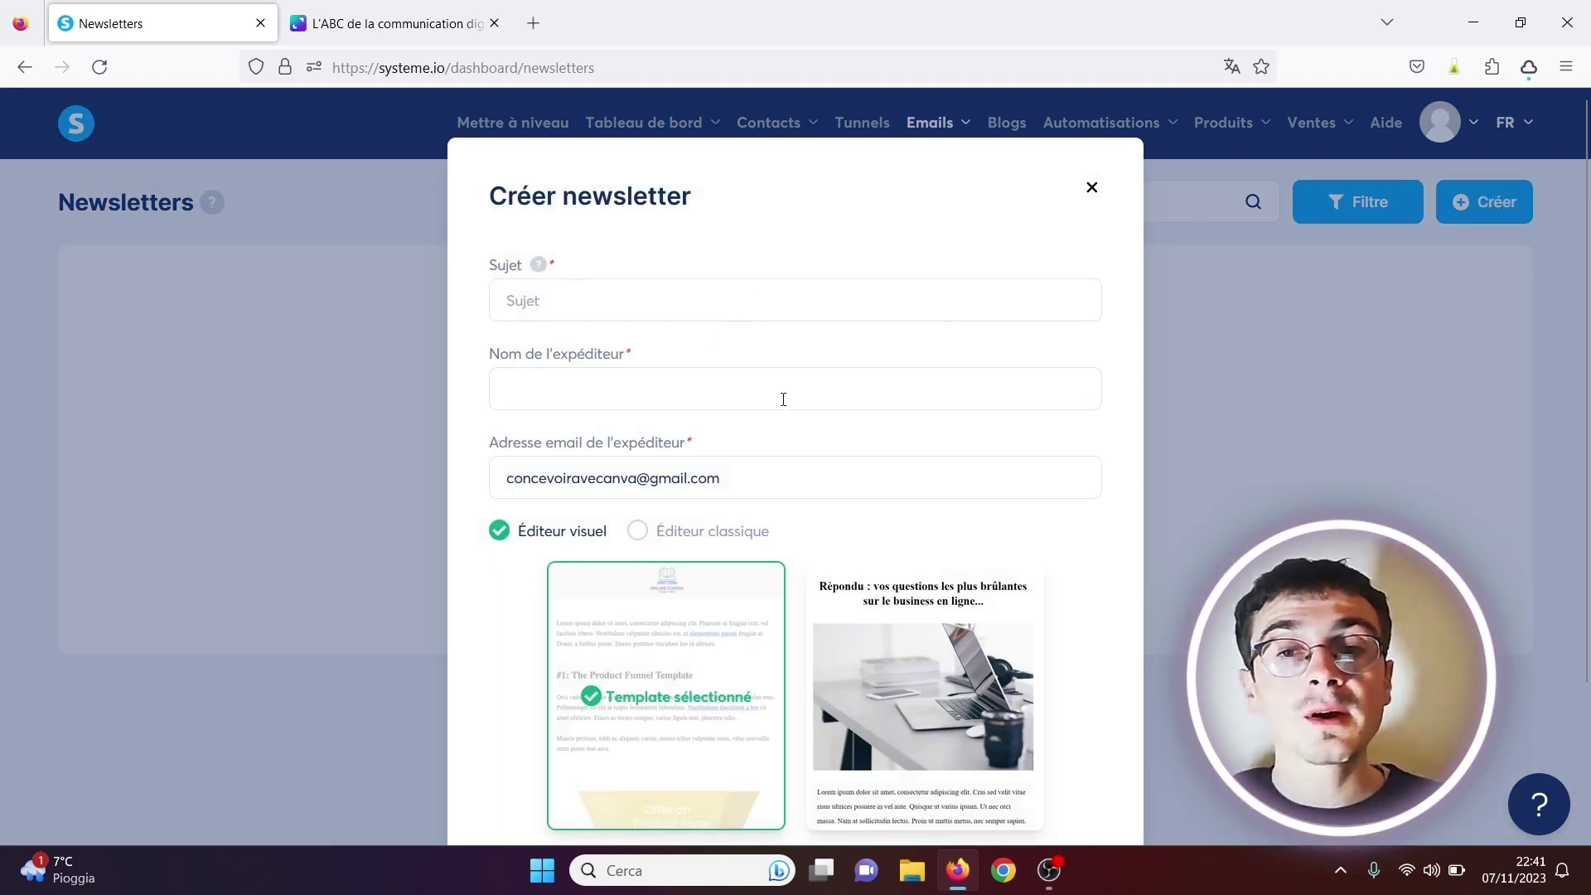
pyautogui.scroll(-3, 708, 548)
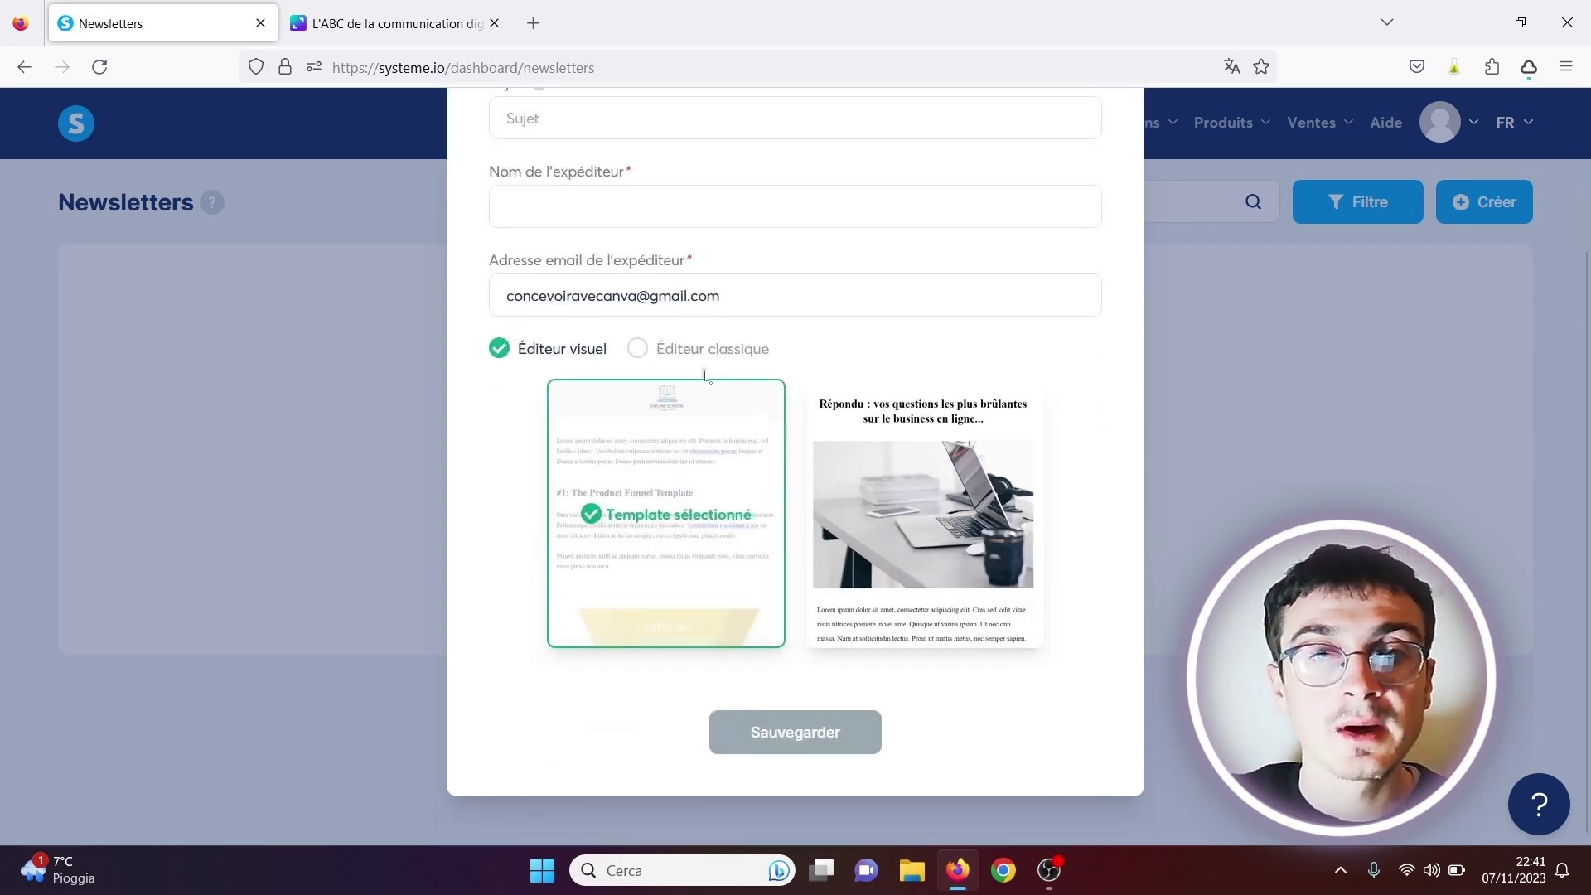
pyautogui.click(641, 349)
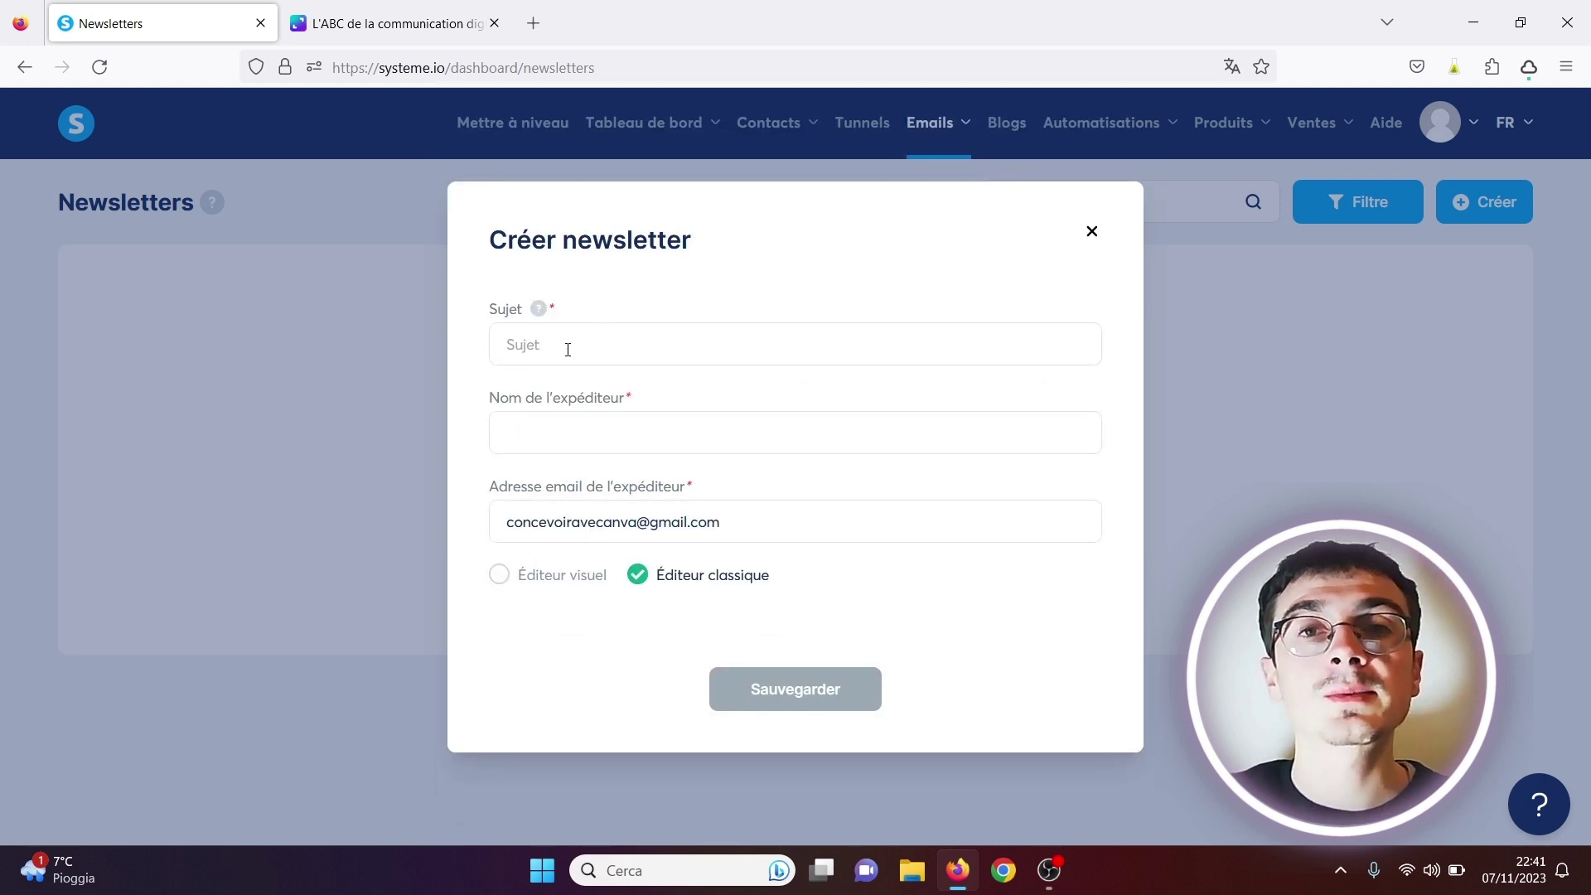
pyautogui.click(501, 574)
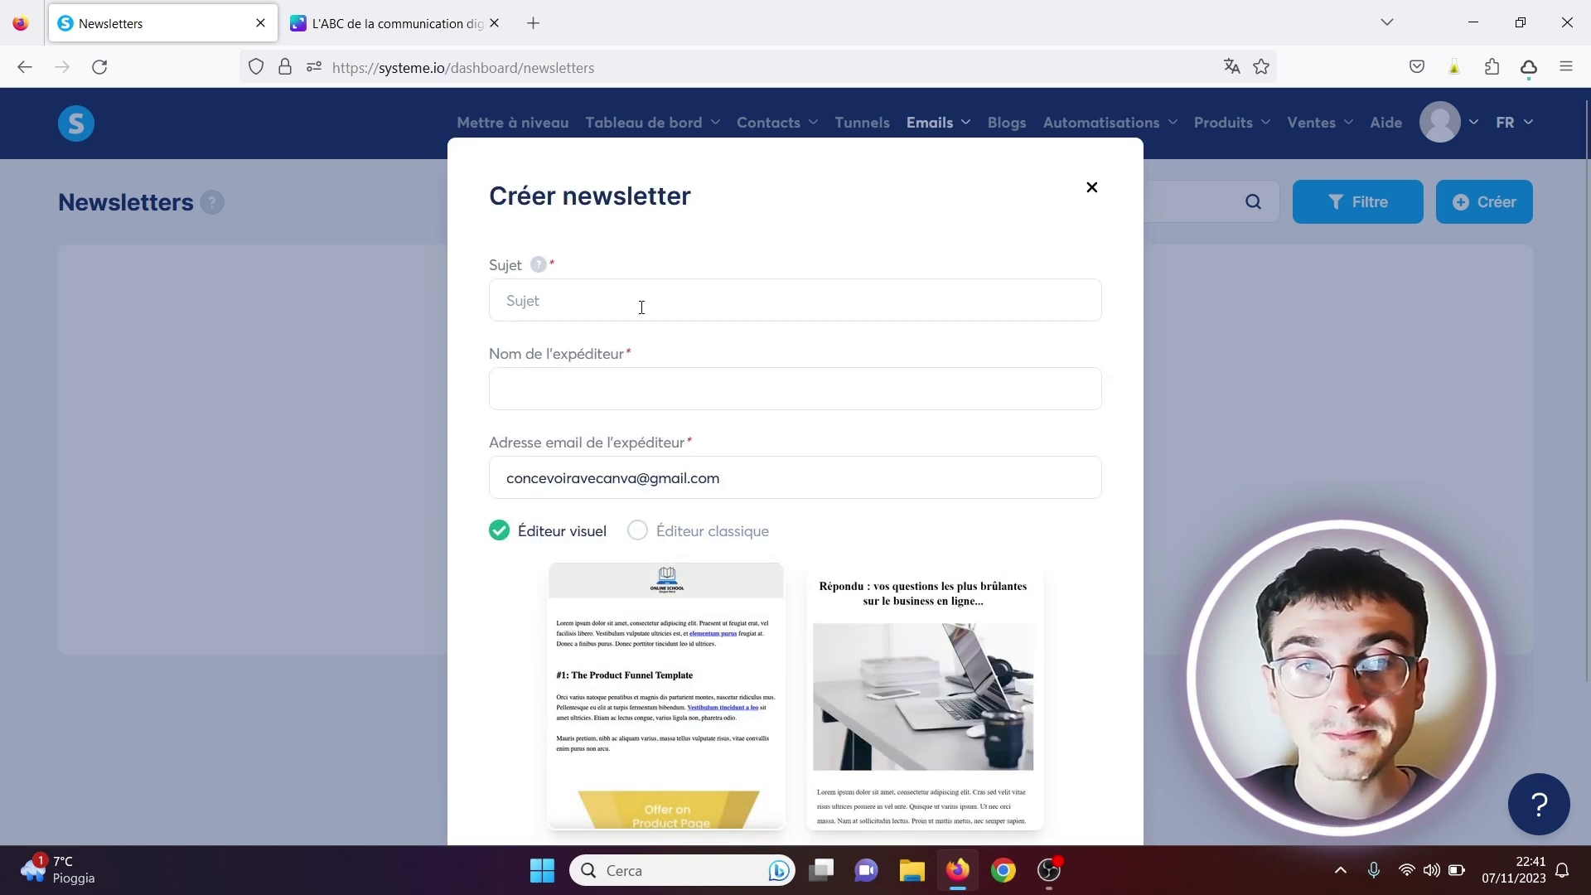
pyautogui.click(1092, 188)
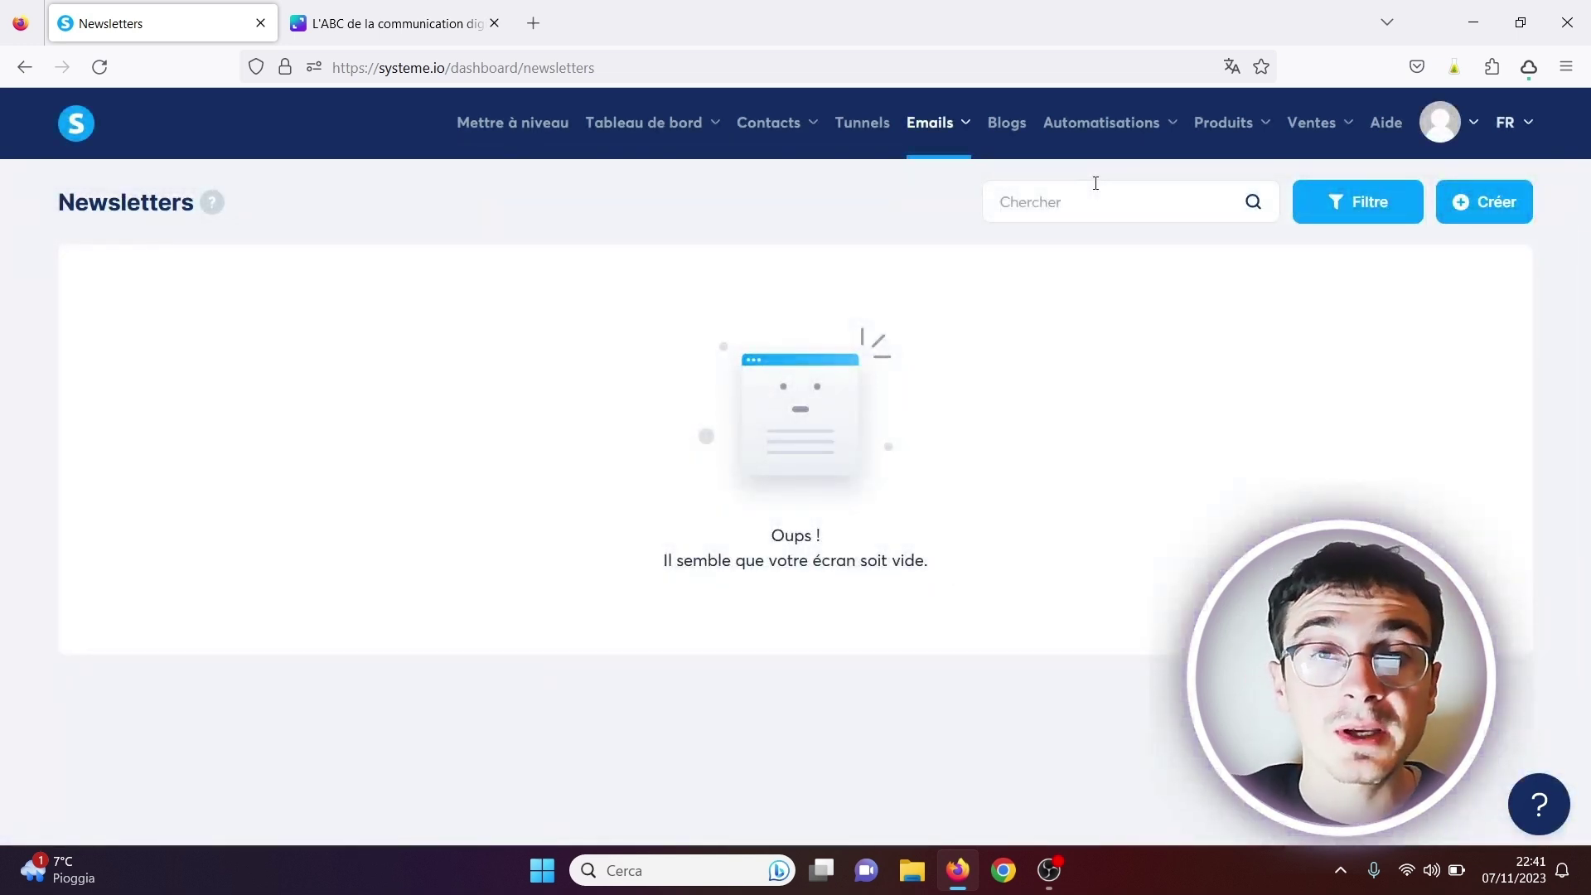
# Step: Try out the blog creation form with the name "rrr" and URL path "ccv", browse its templates, and discard it
pyautogui.click(1000, 122)
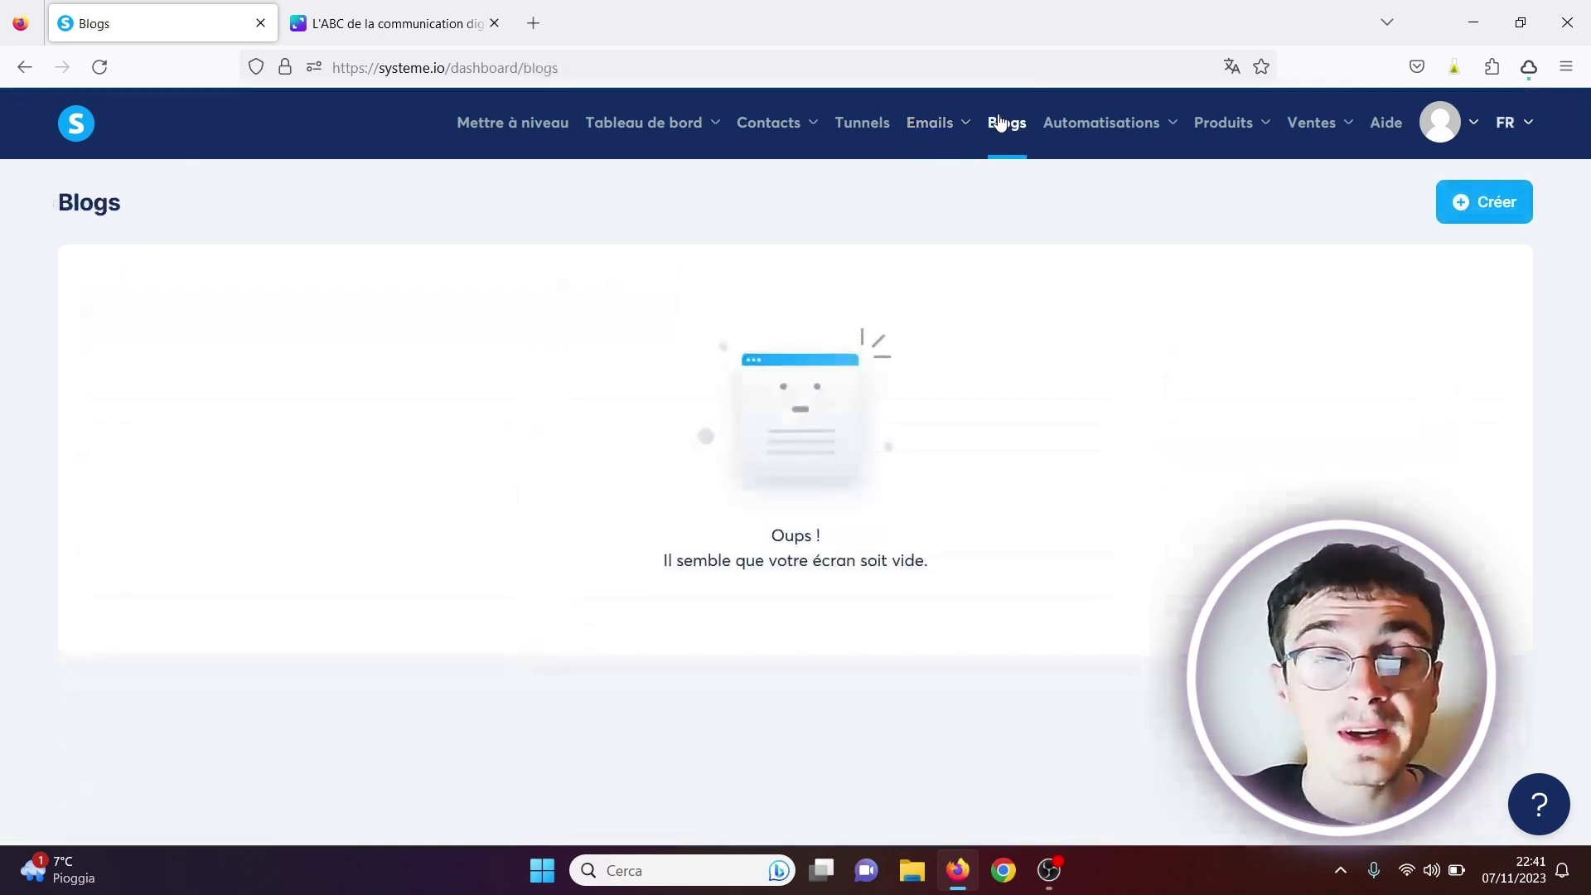
pyautogui.click(1496, 204)
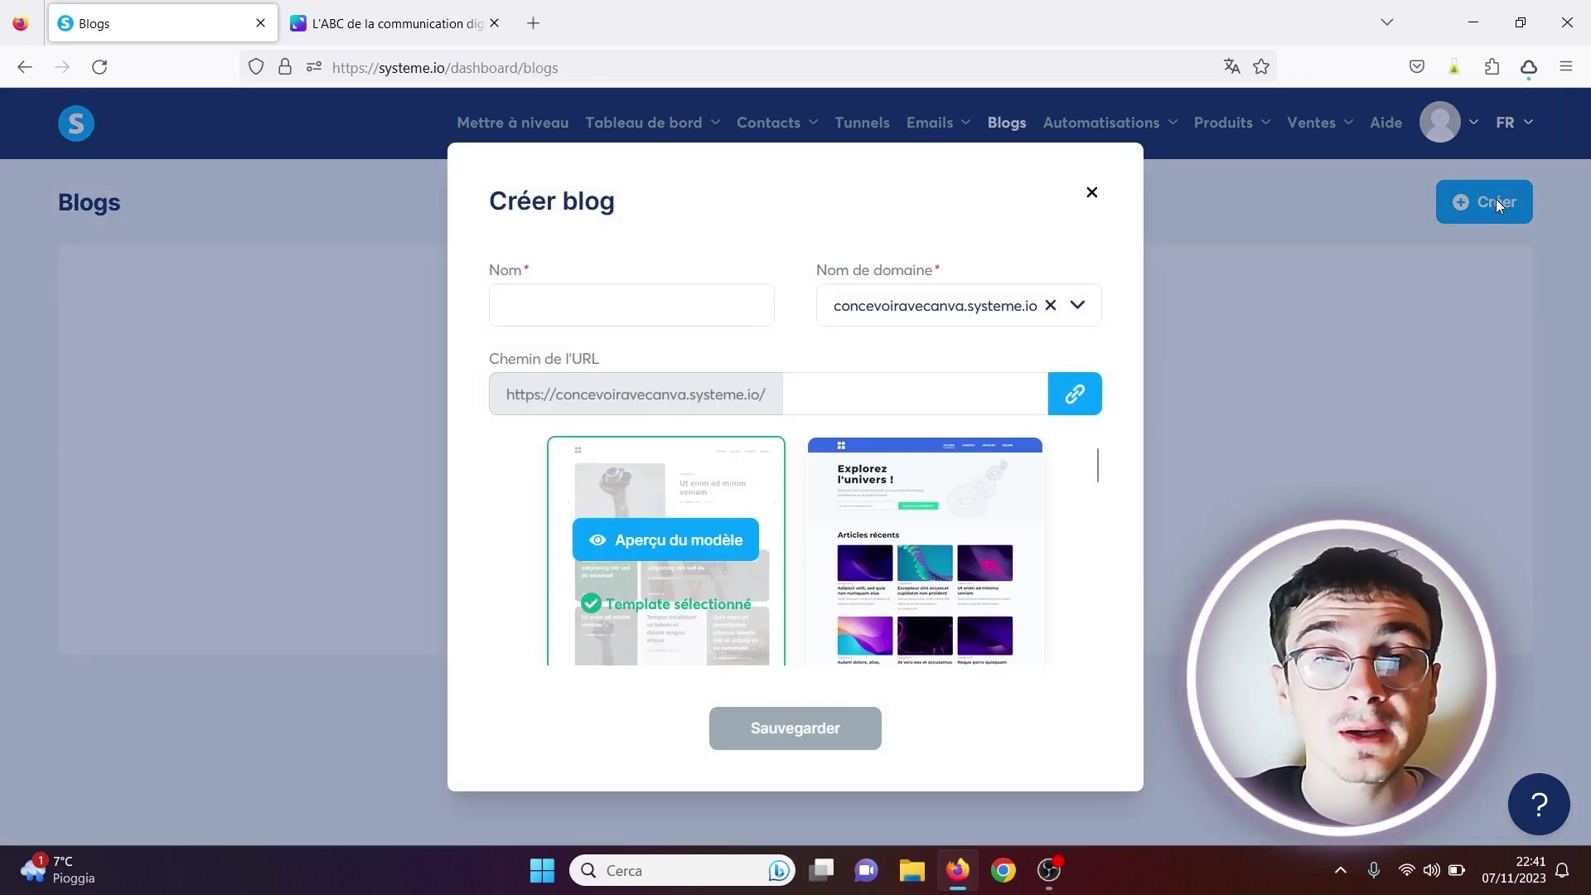
pyautogui.click(567, 298)
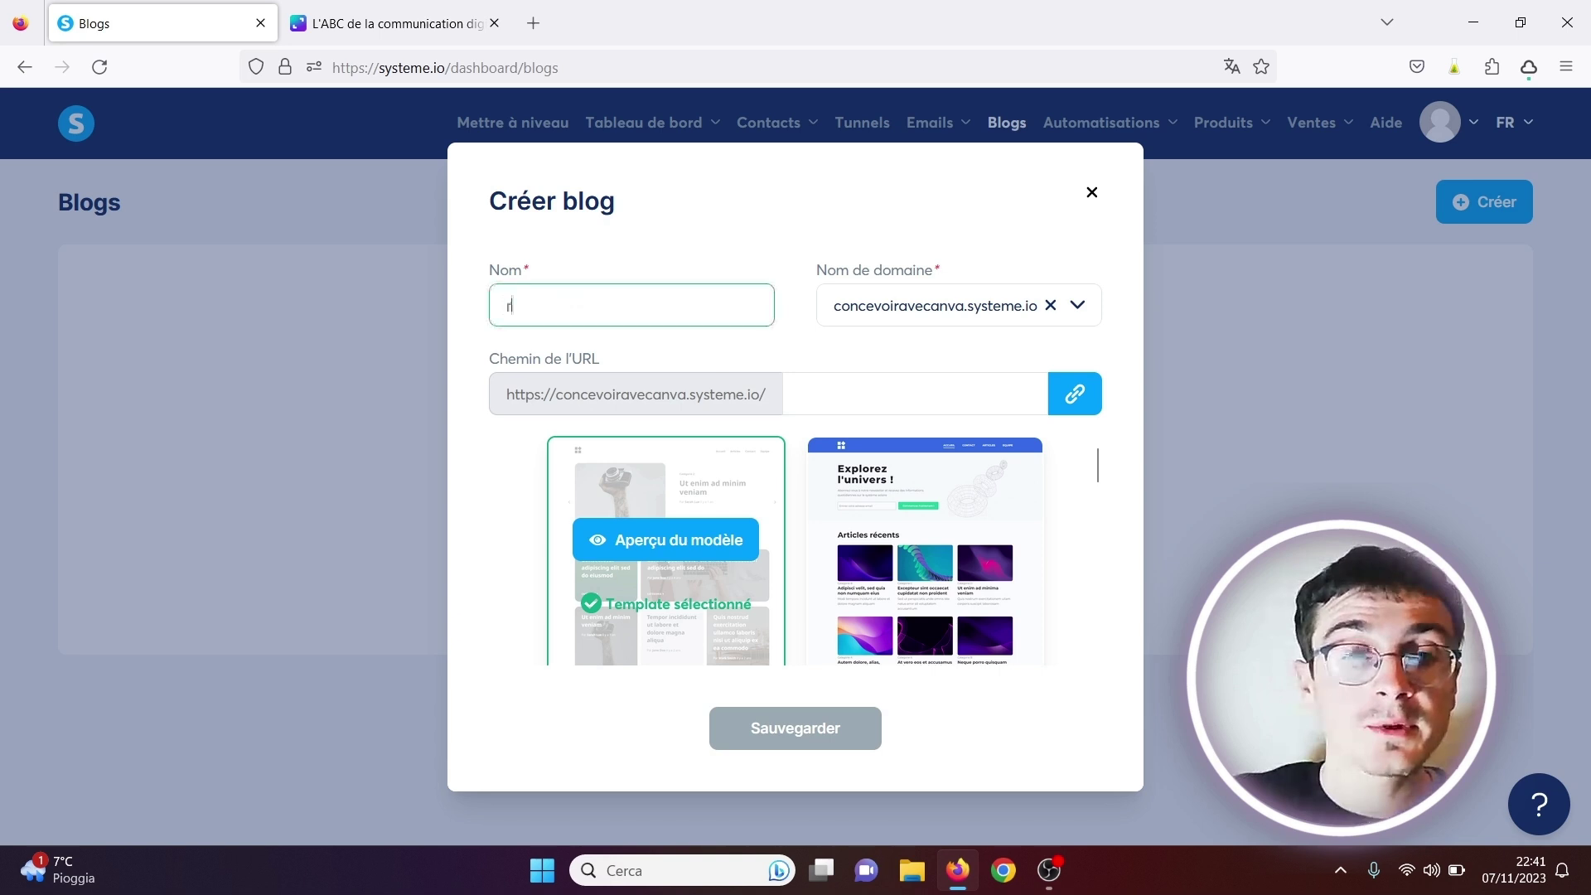
pyautogui.write('rrr')
pyautogui.click(834, 412)
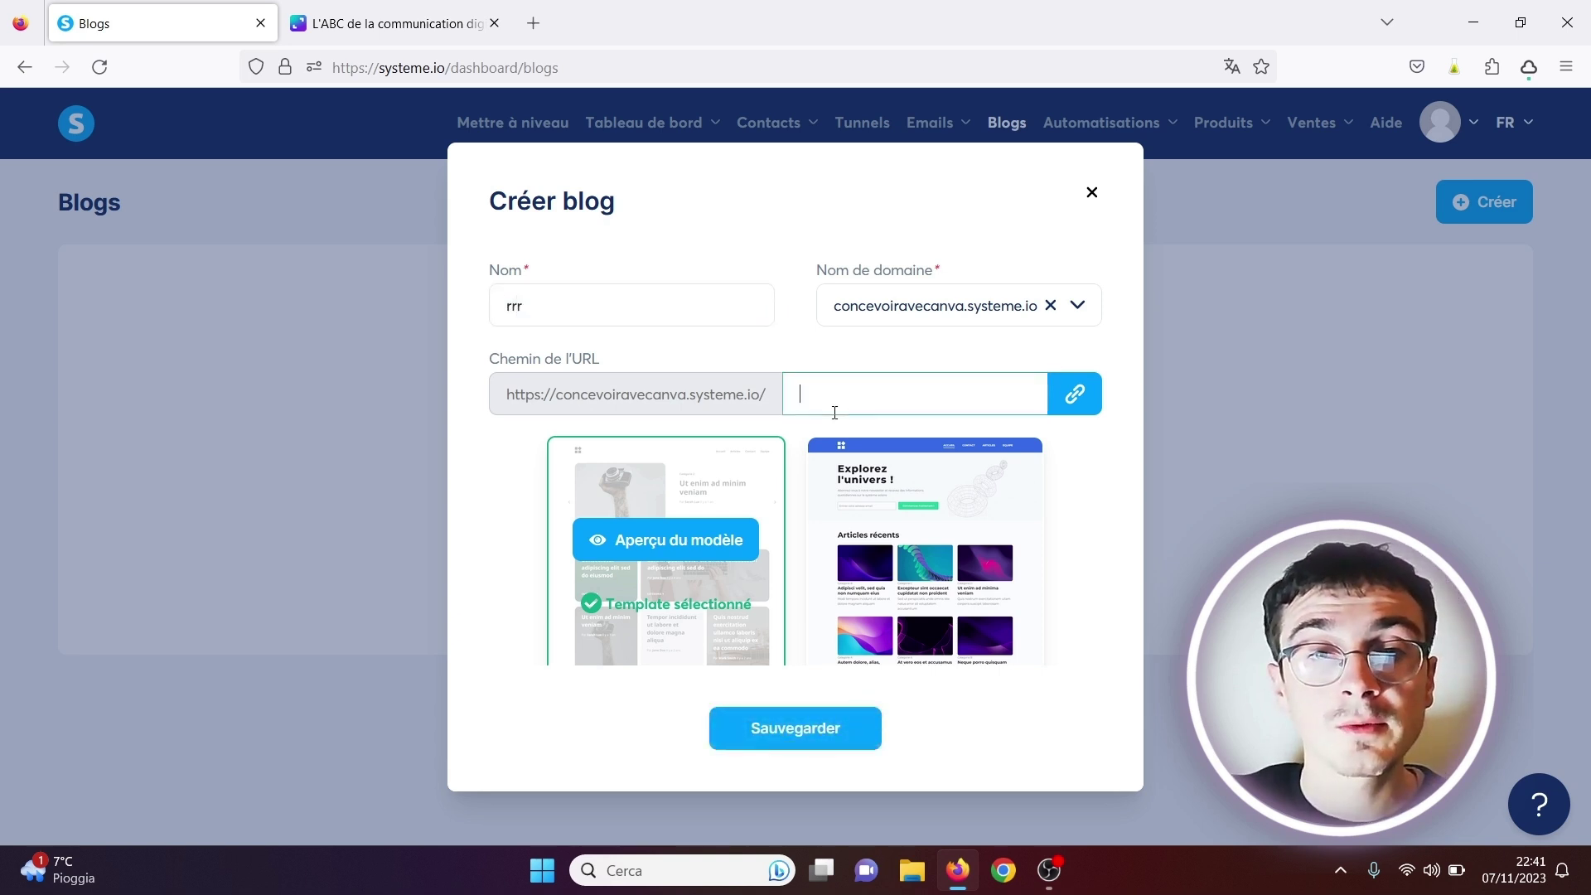
pyautogui.write('ccv')
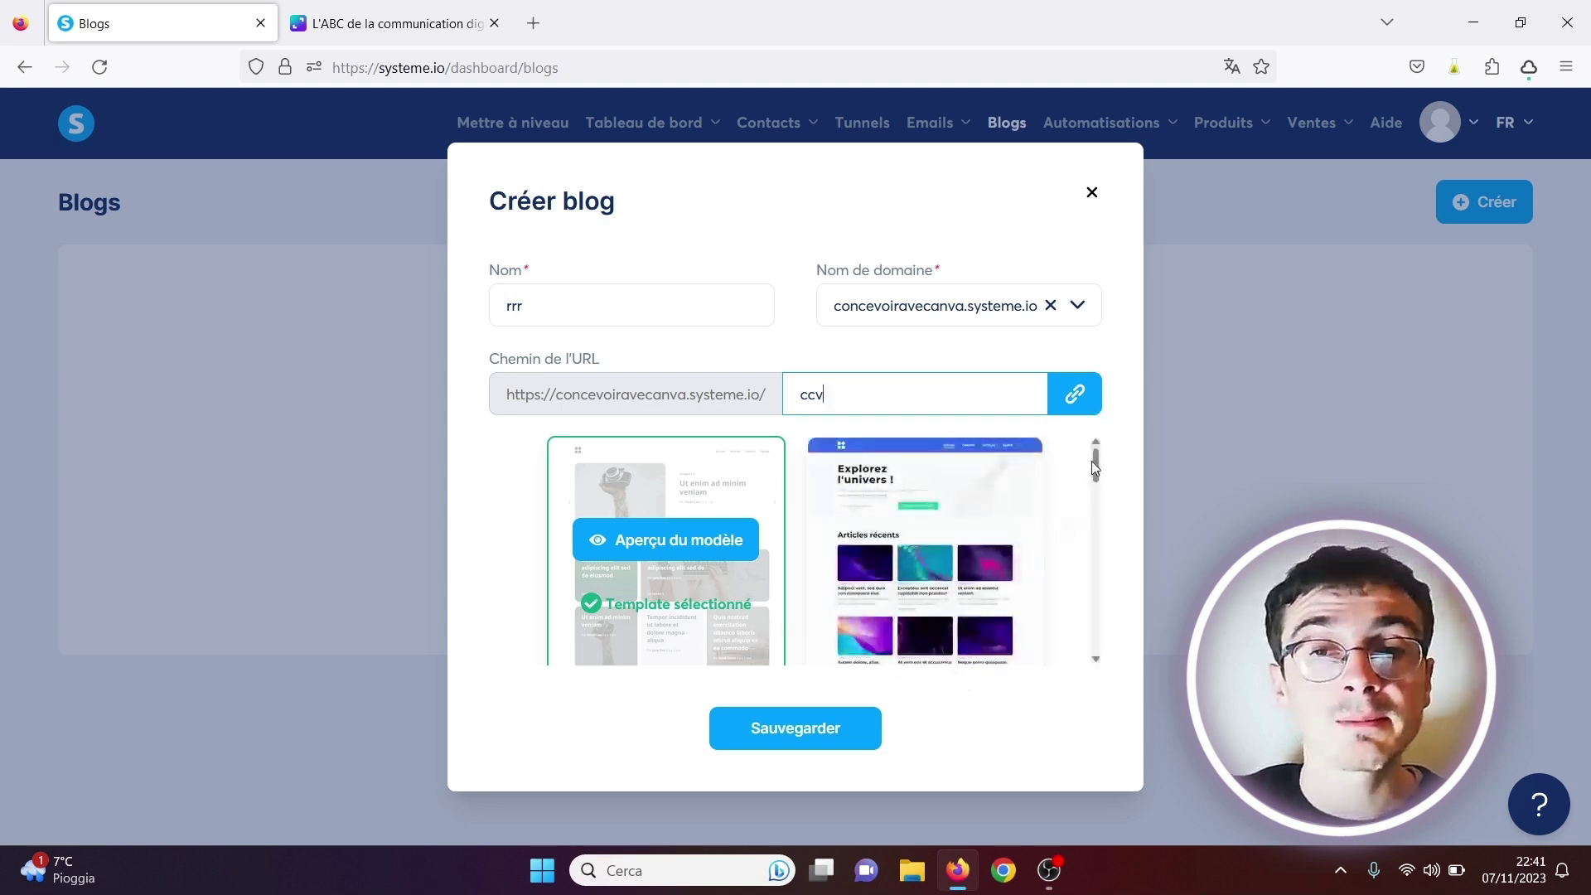
pyautogui.moveTo(1092, 461); pyautogui.dragTo(1094, 573)
pyautogui.moveTo(673, 570)
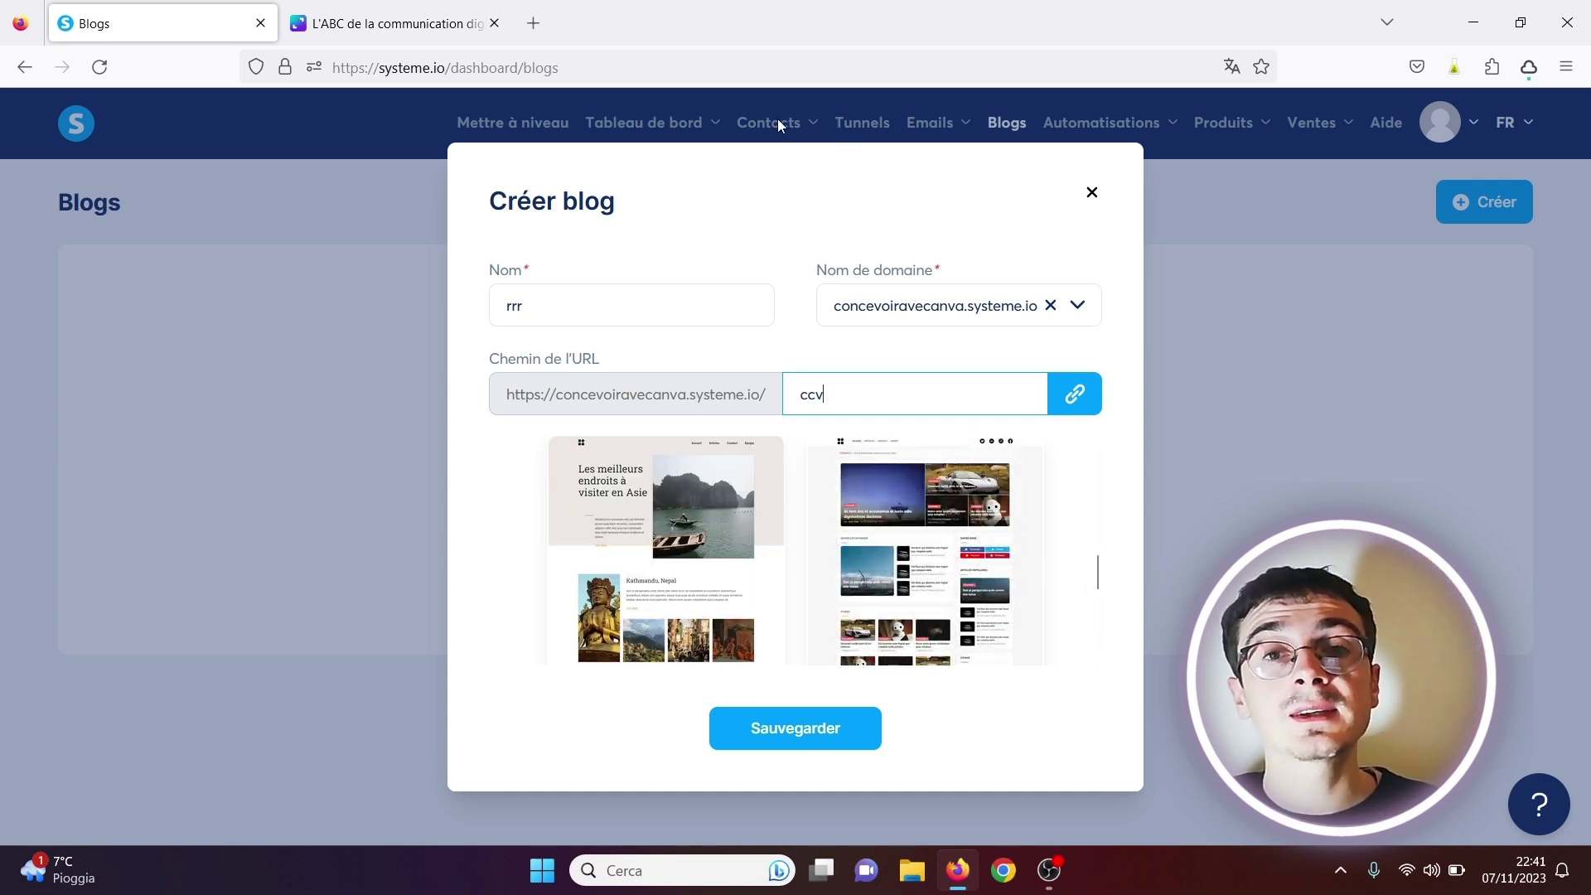
pyautogui.click(1091, 192)
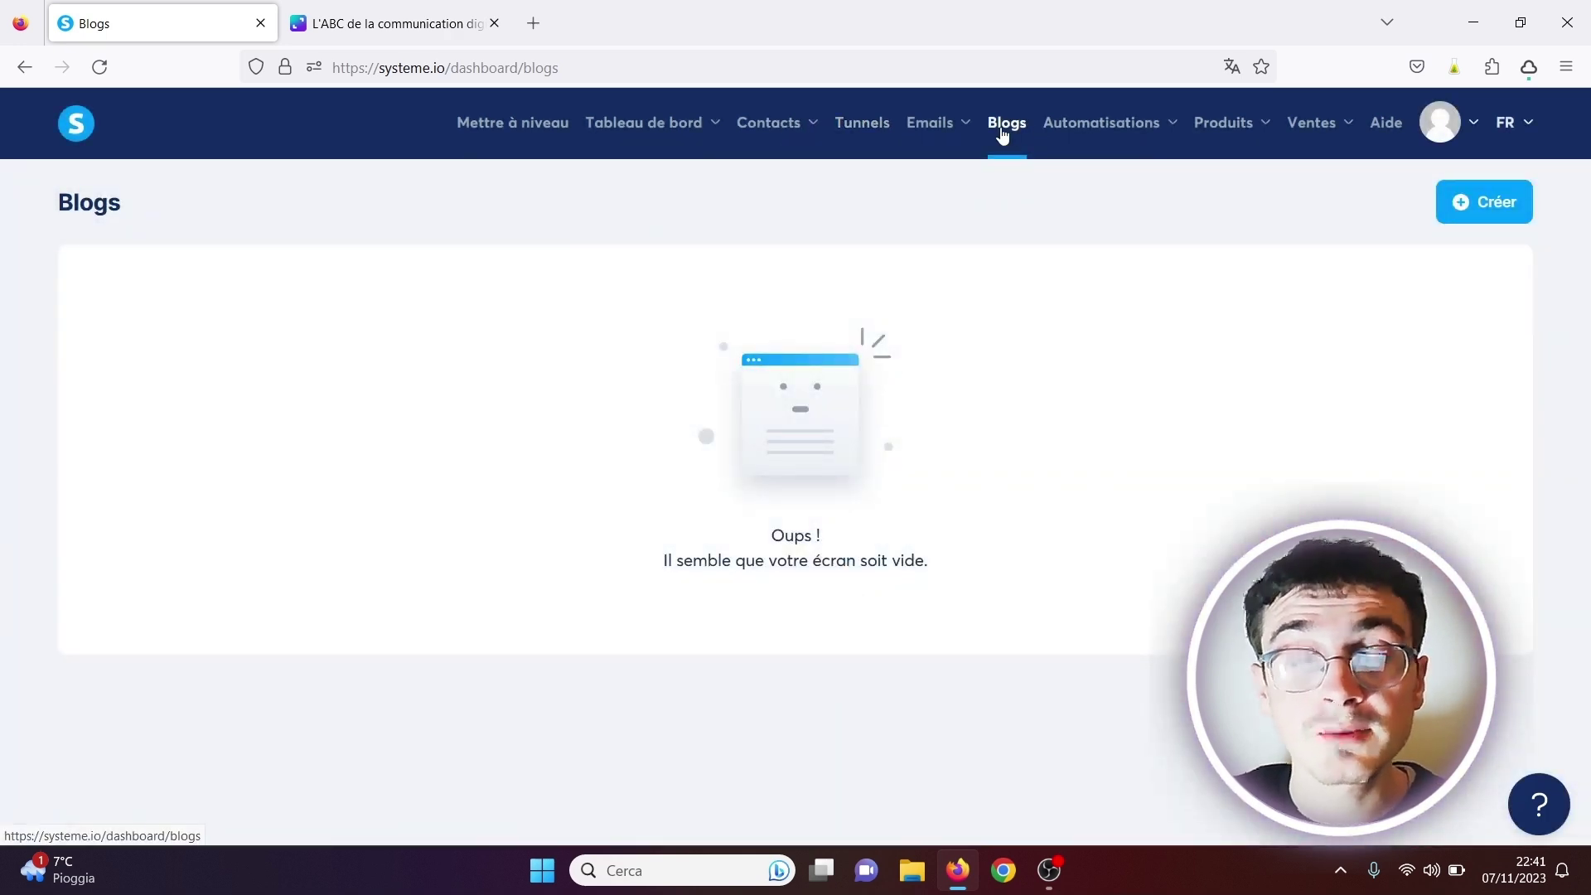
# Step: Examine the product sections for physical products, promo codes and courses, including the fields of the new course form
pyautogui.moveTo(1117, 128)
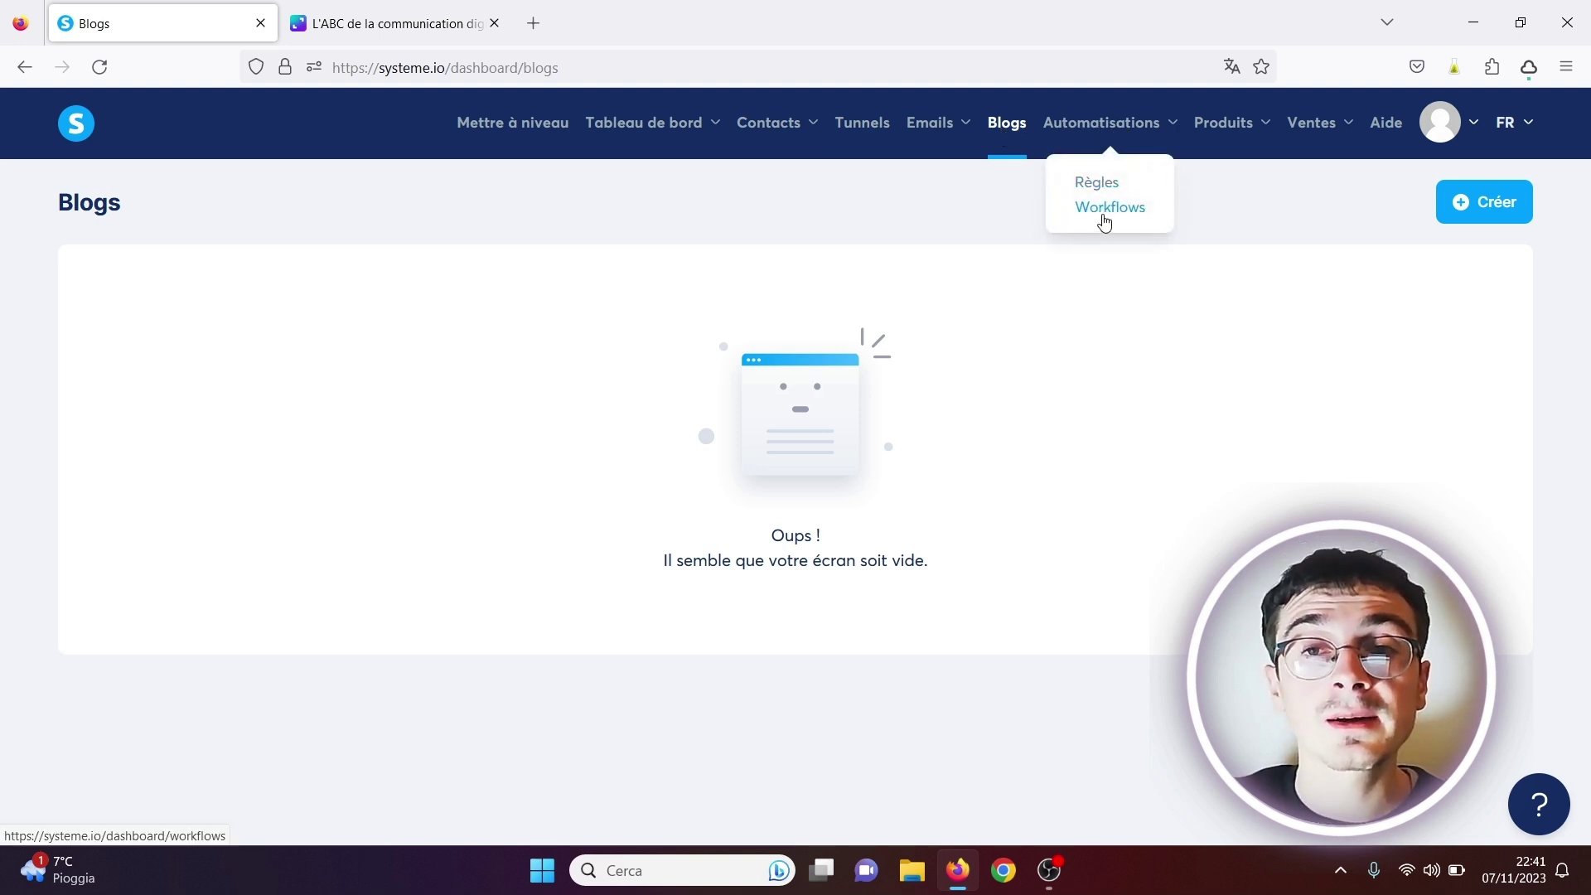
pyautogui.moveTo(1248, 130)
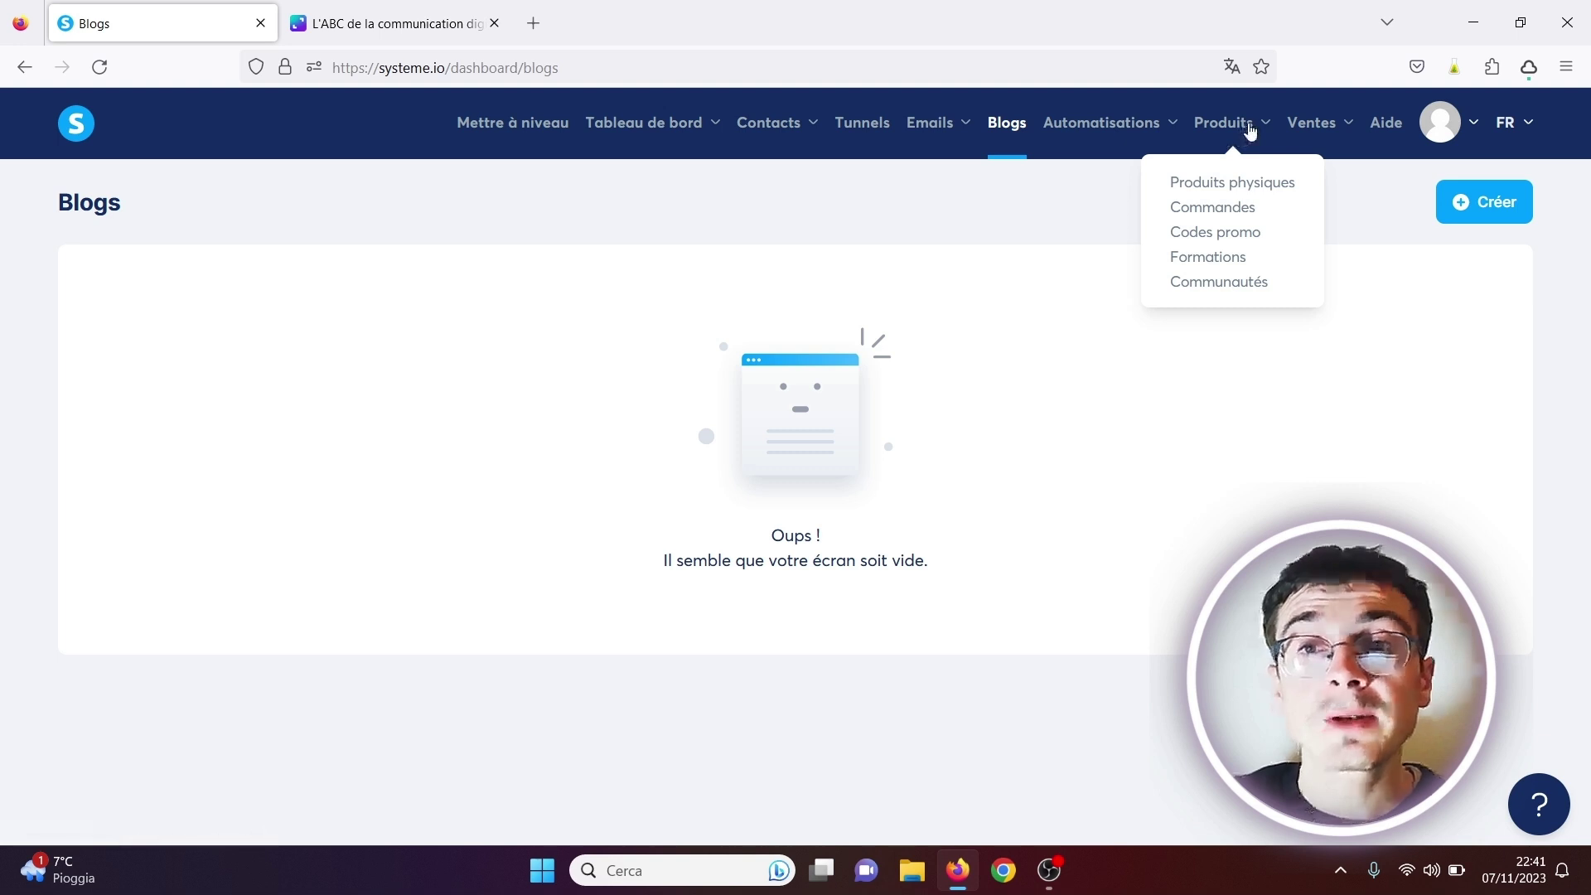
pyautogui.click(1232, 184)
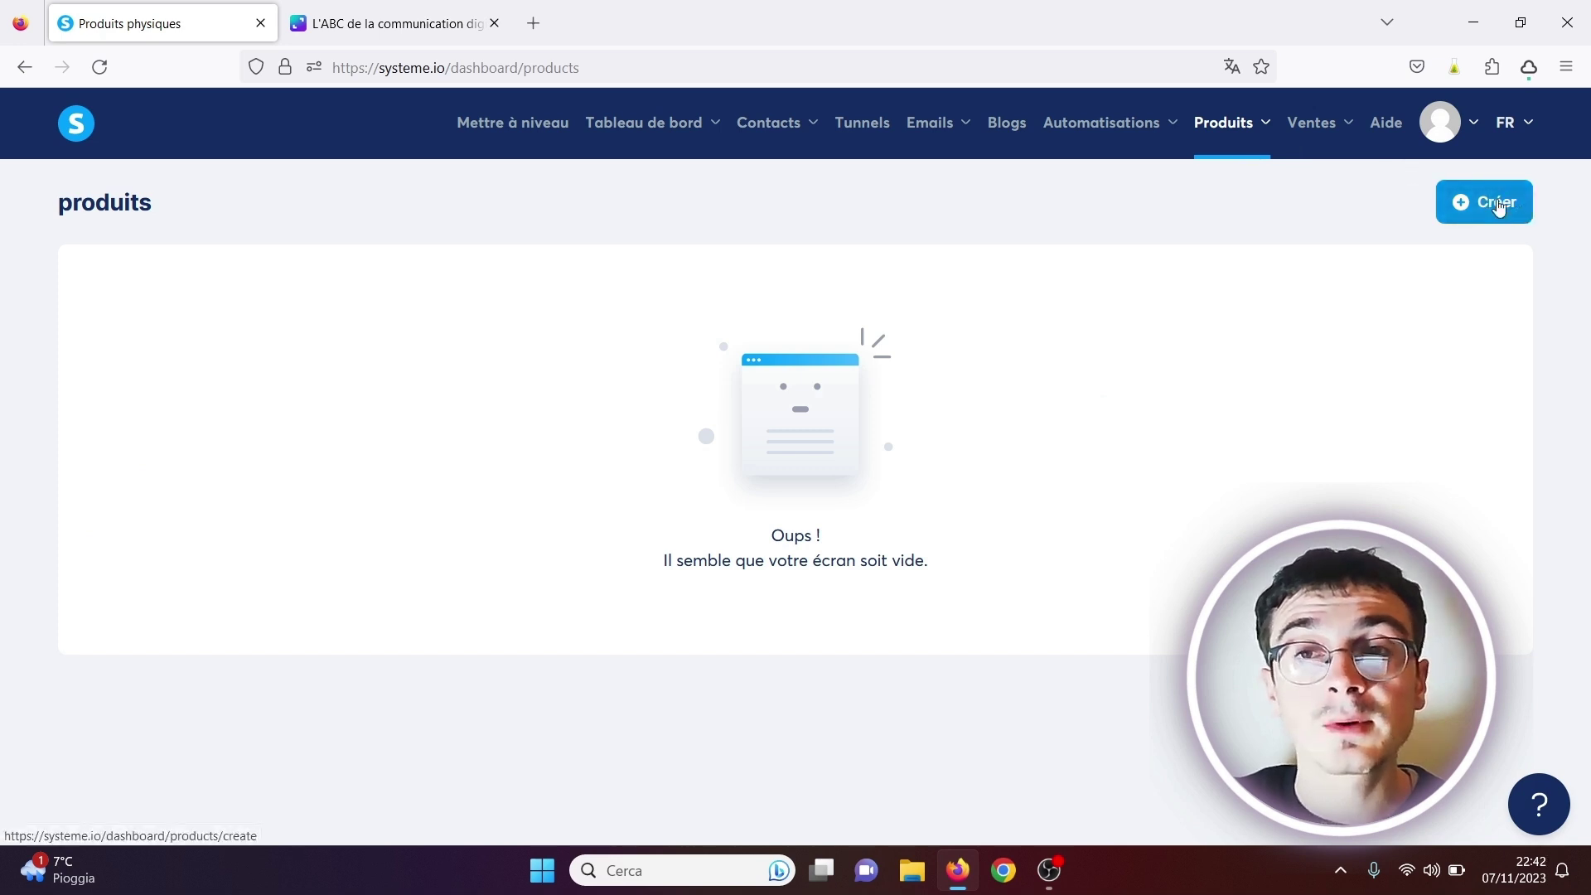
pyautogui.moveTo(1265, 139)
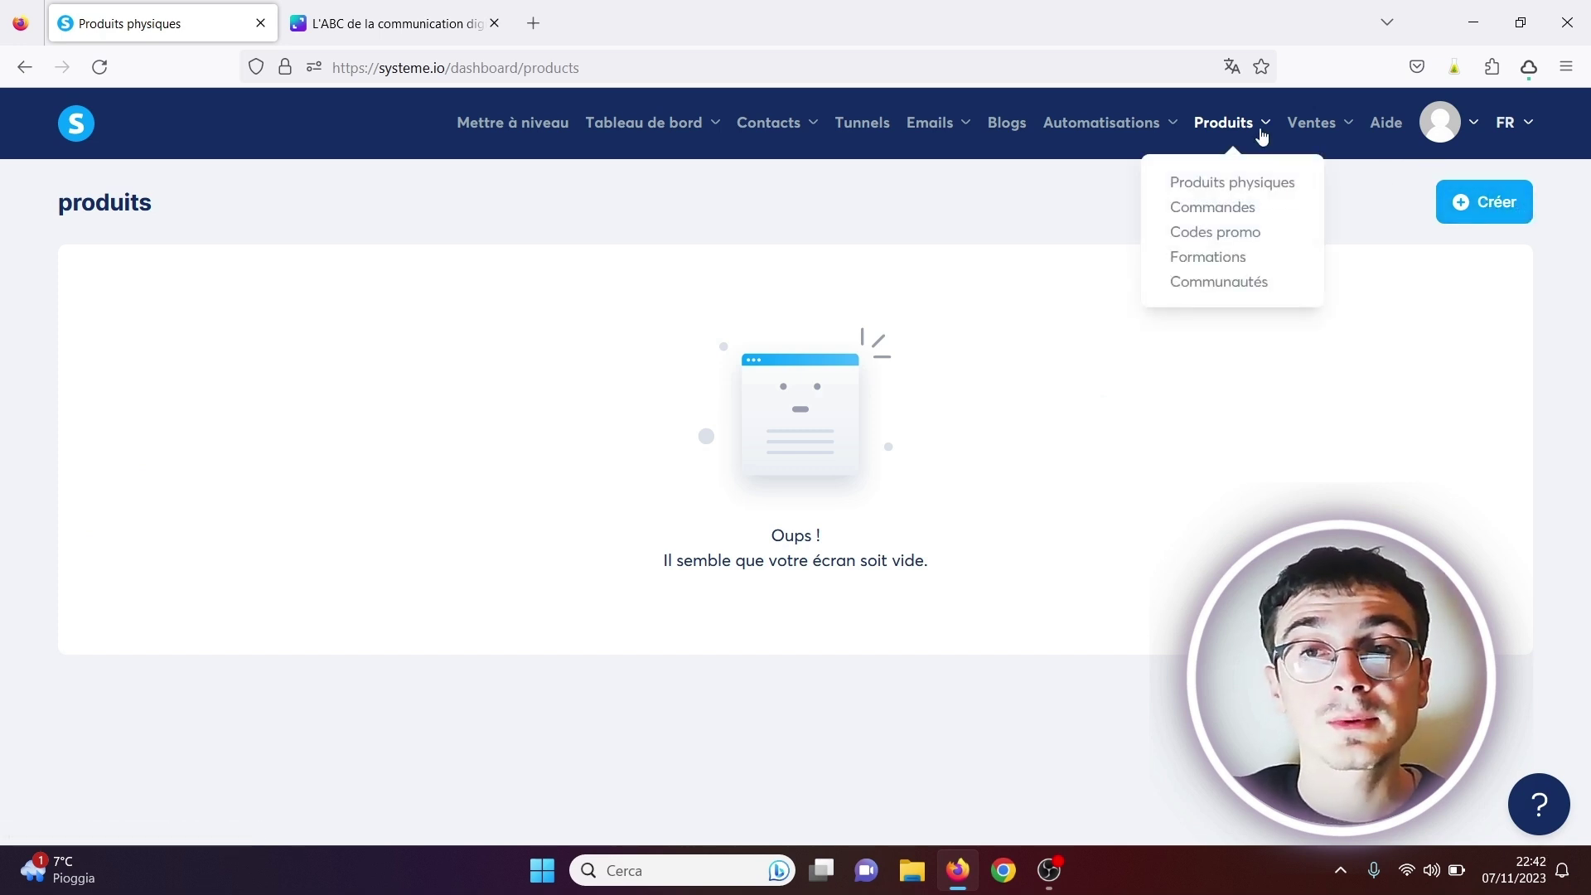
pyautogui.click(1212, 233)
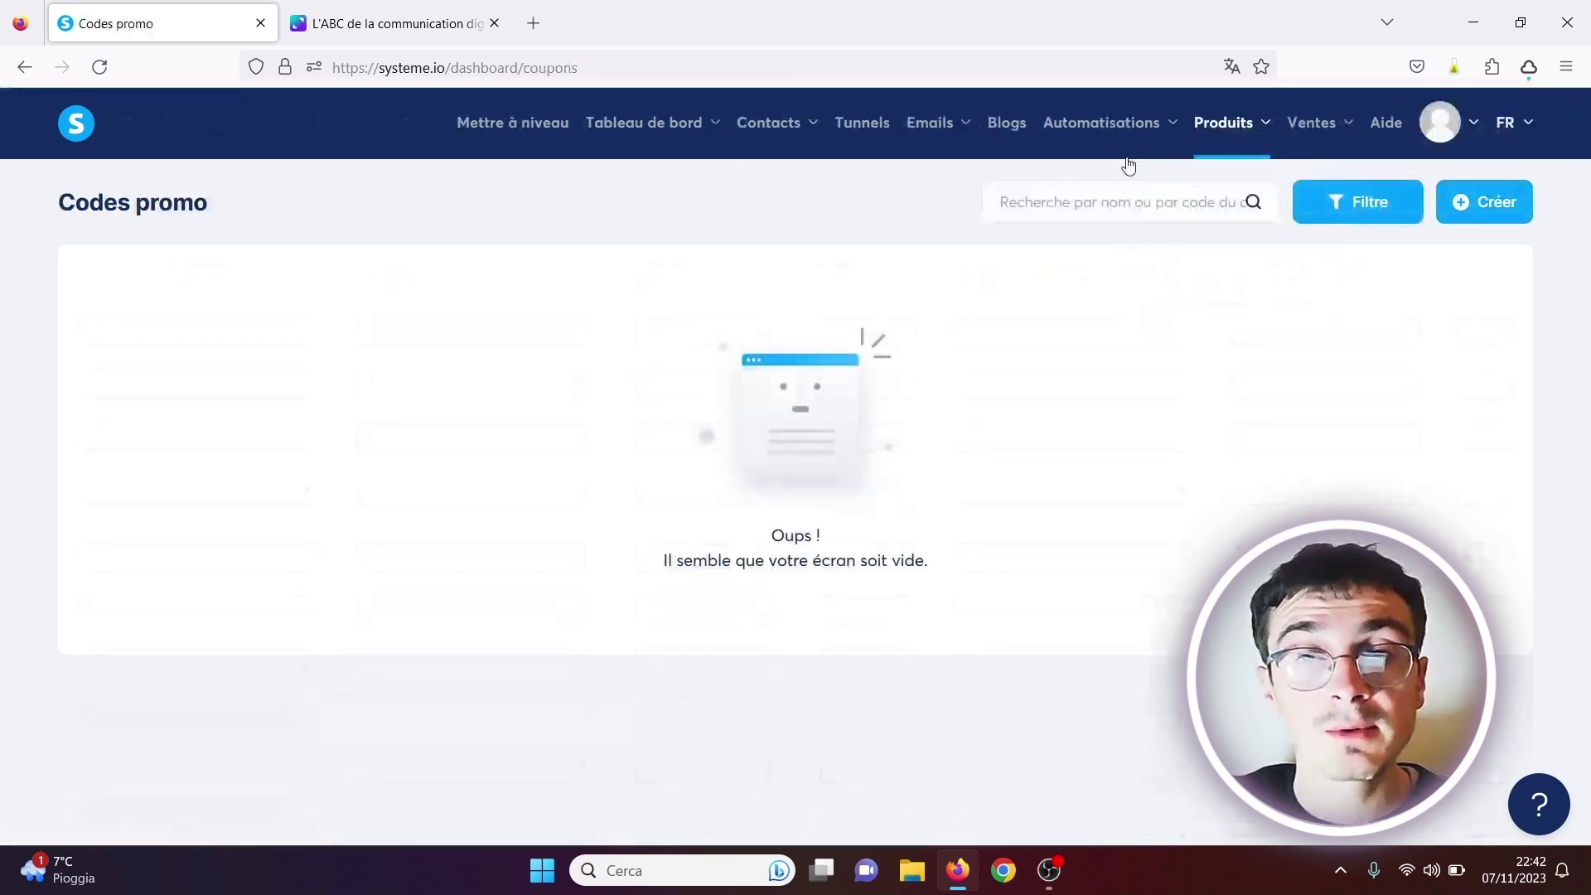
pyautogui.click(1208, 259)
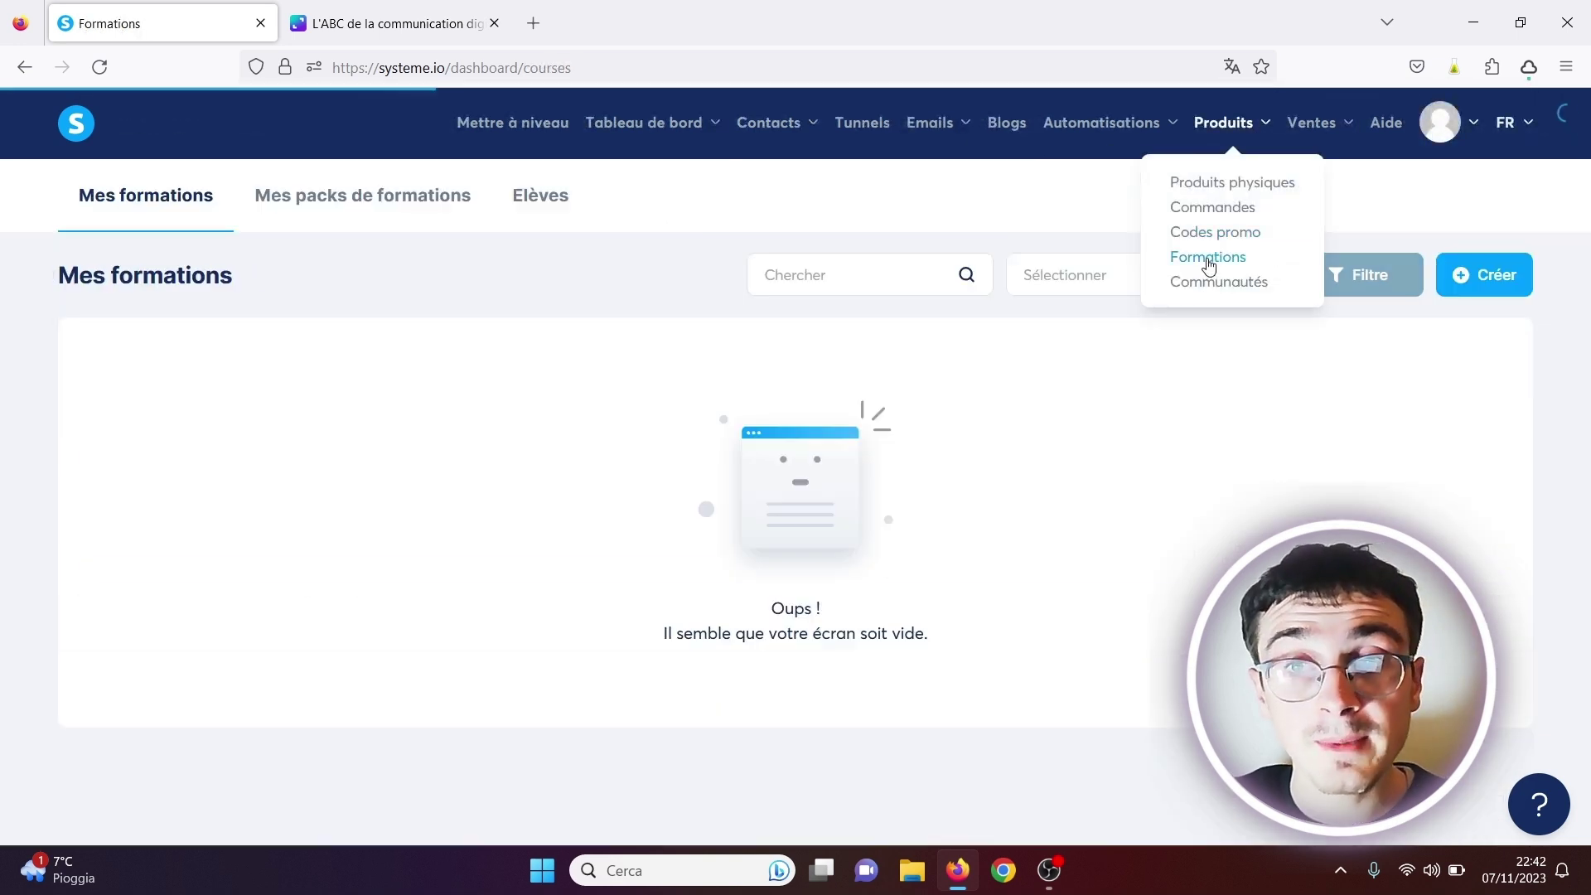
pyautogui.click(1482, 286)
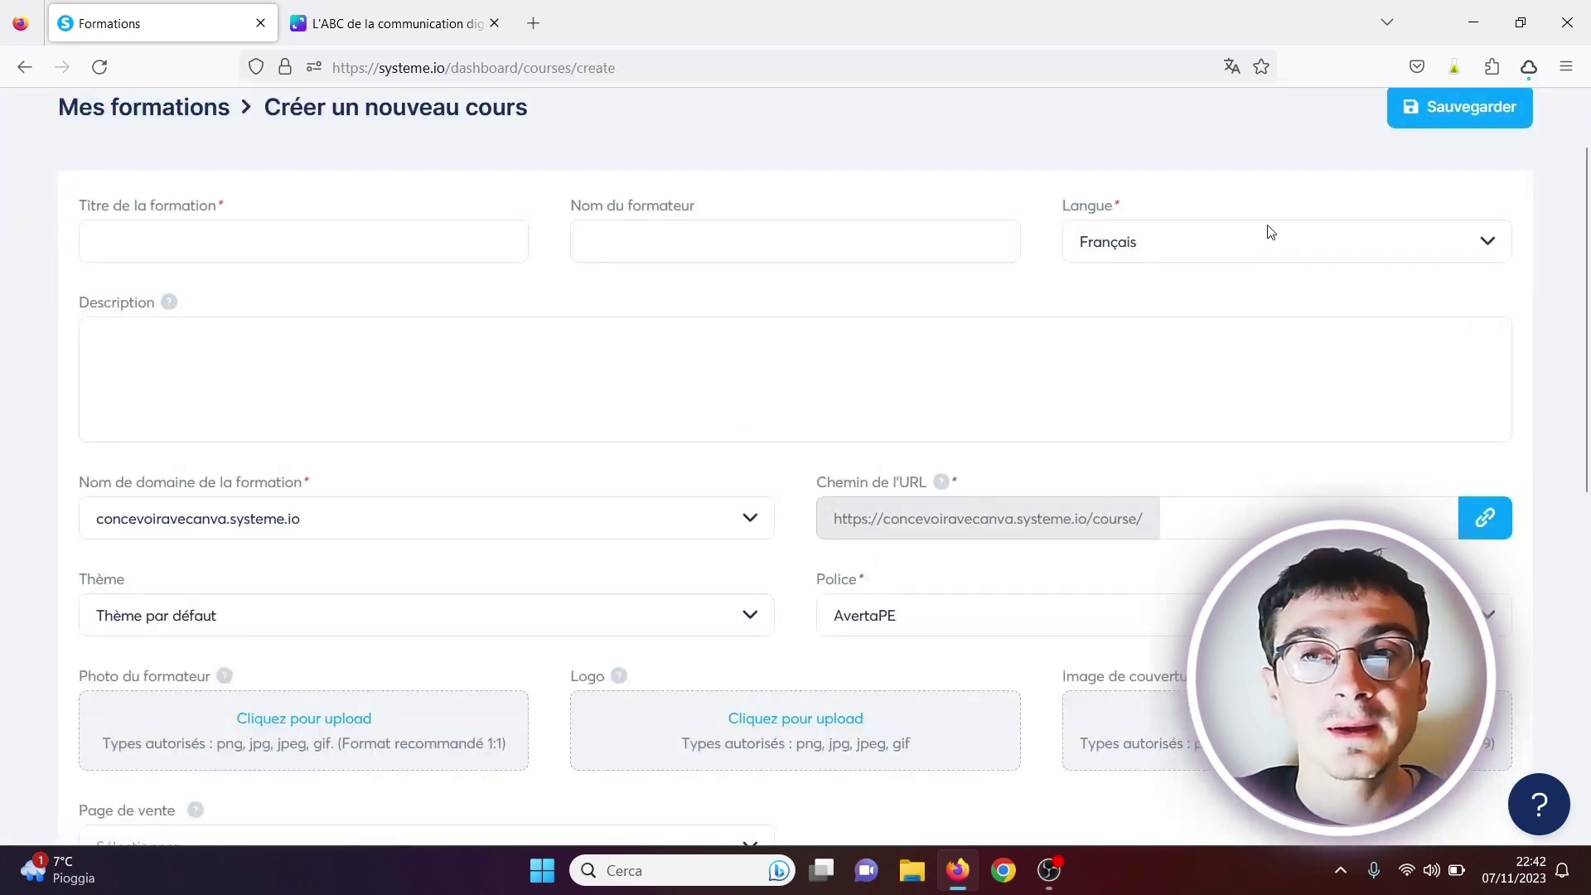
pyautogui.scroll(-4, 1588, 269)
pyautogui.scroll(5, 1588, 269)
pyautogui.moveTo(1218, 126)
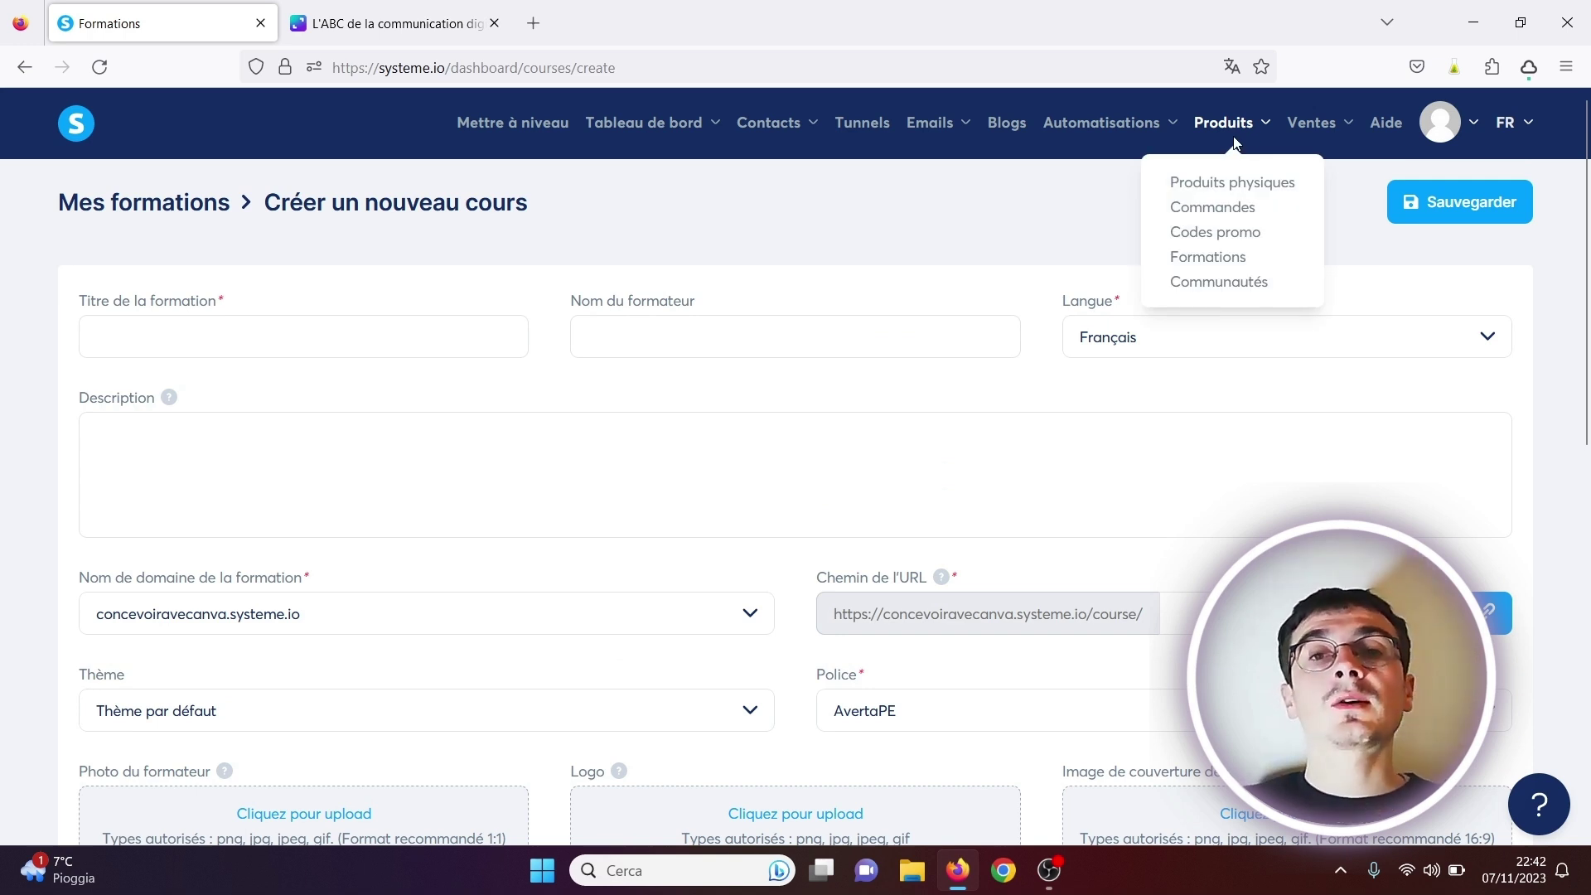
# Step: Look at the page steps of the existing "rr" tunnel and return to the tunnels list
pyautogui.click(855, 131)
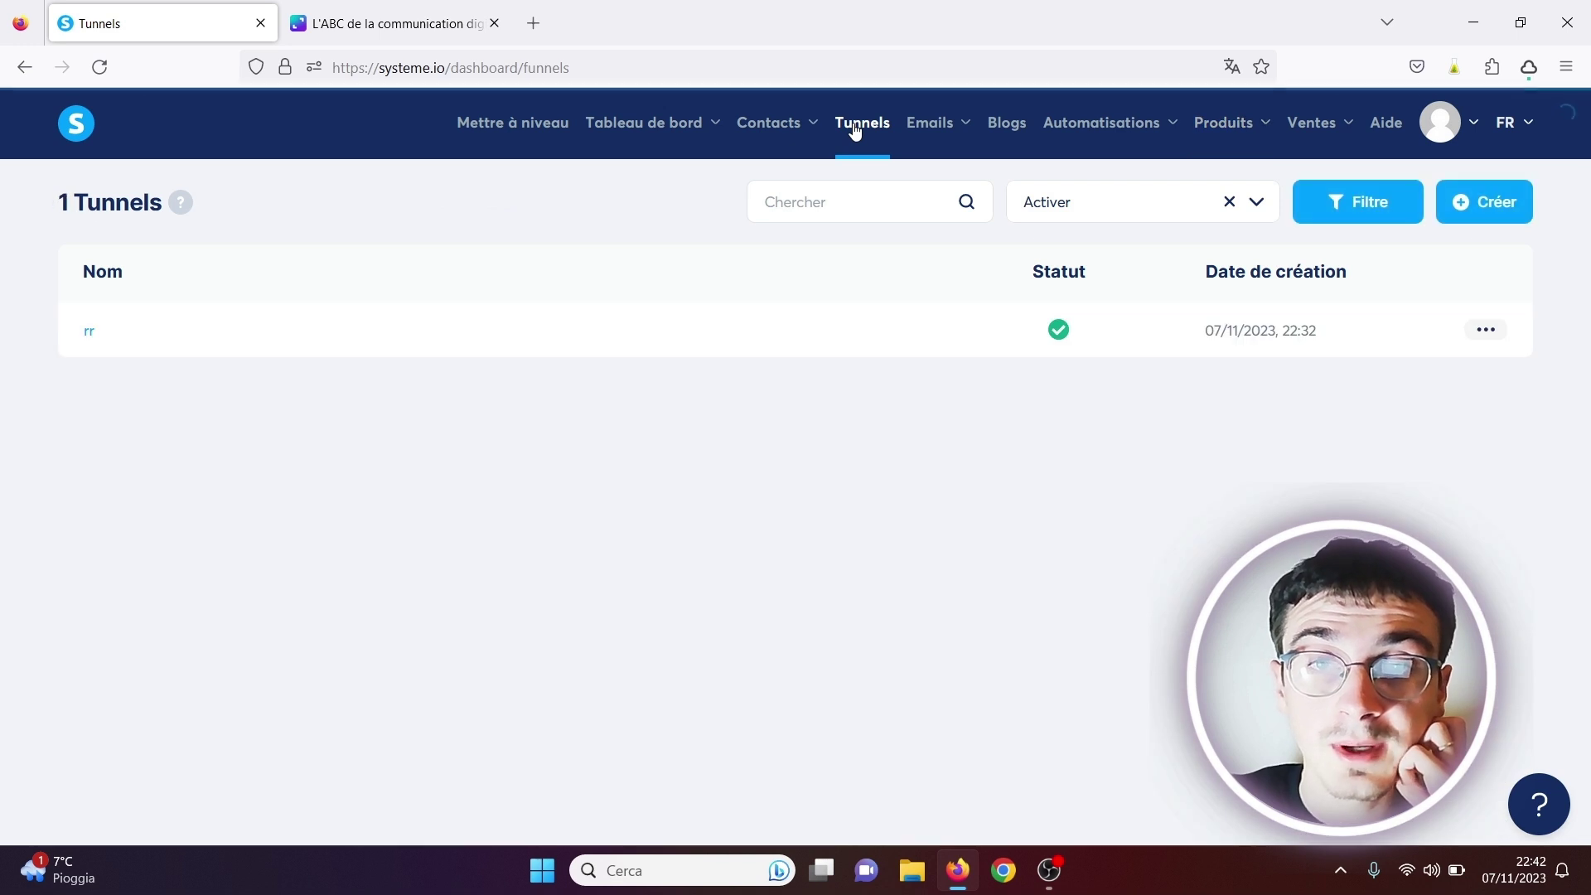
pyautogui.click(90, 334)
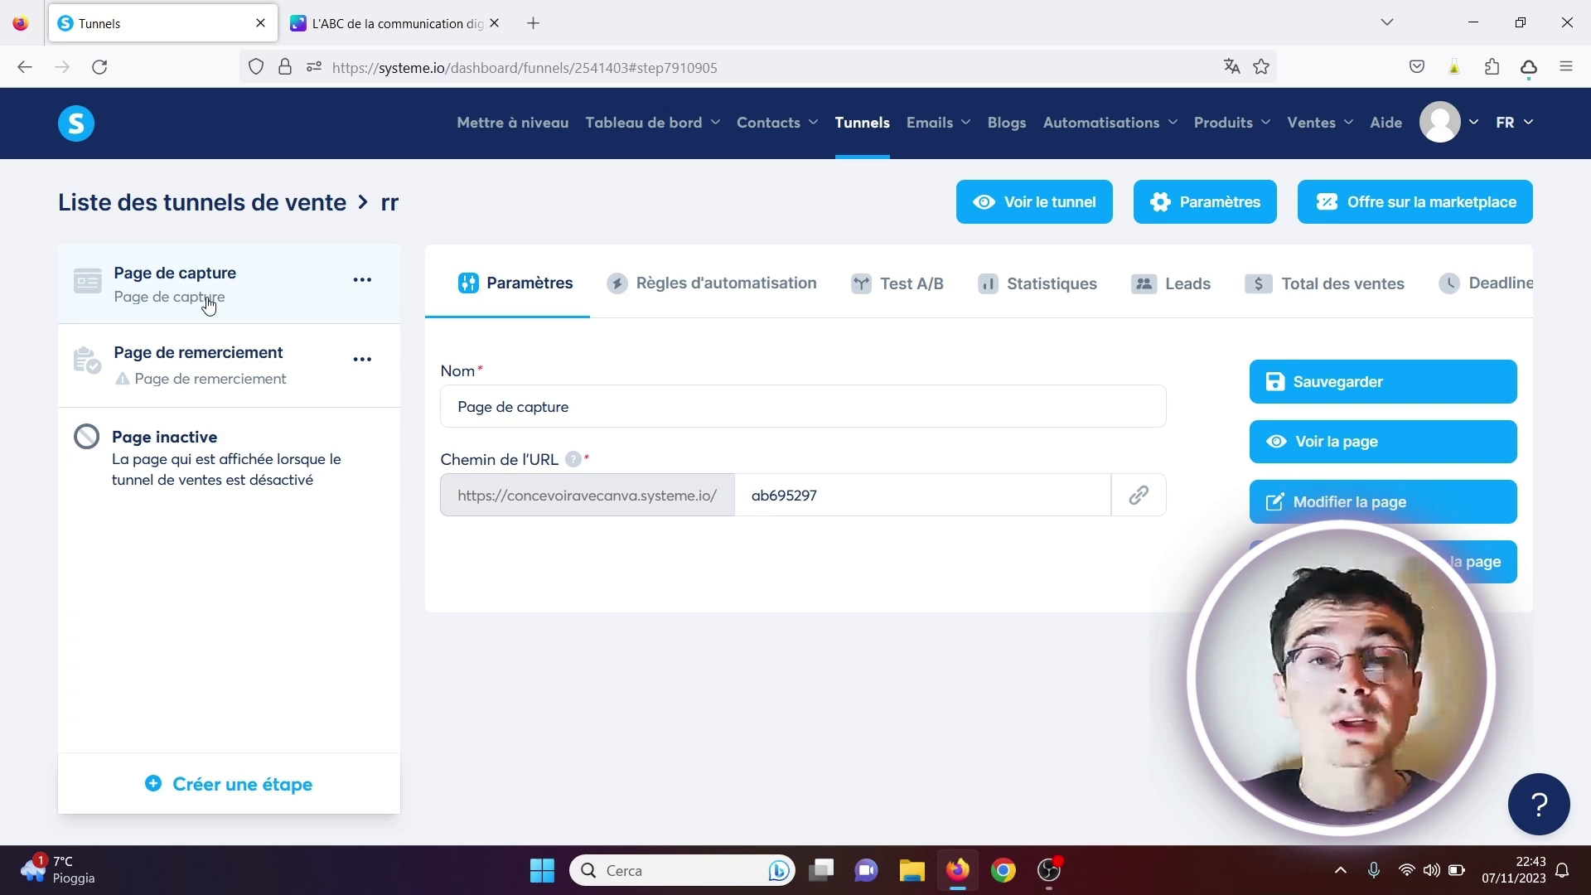
pyautogui.click(866, 149)
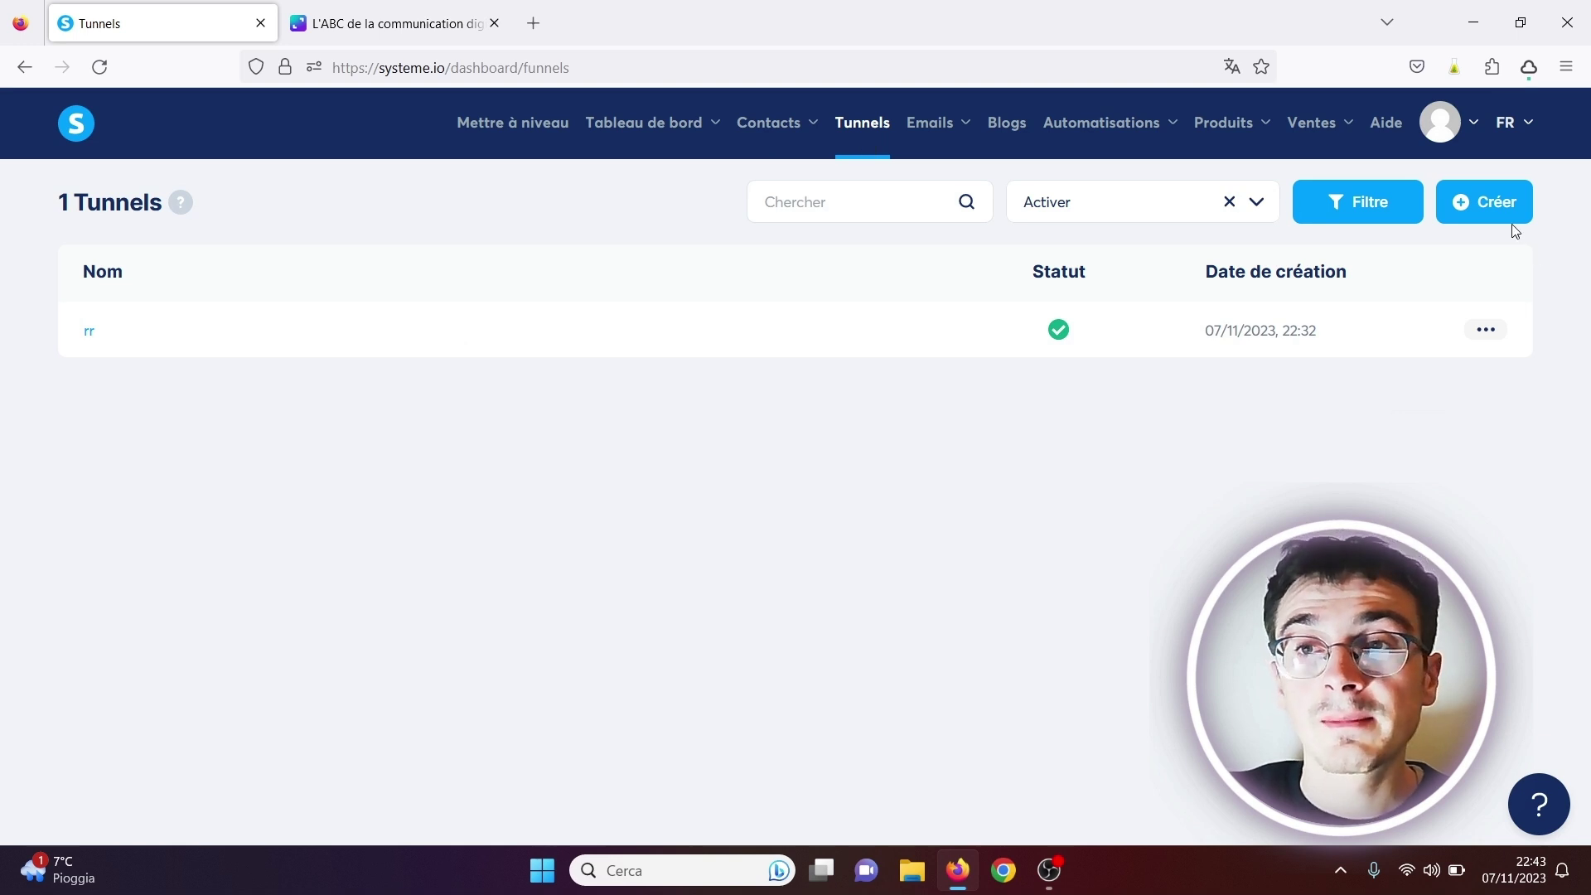
# Step: Create a tunnel named "vendre" with the objective Vendre
pyautogui.click(1504, 212)
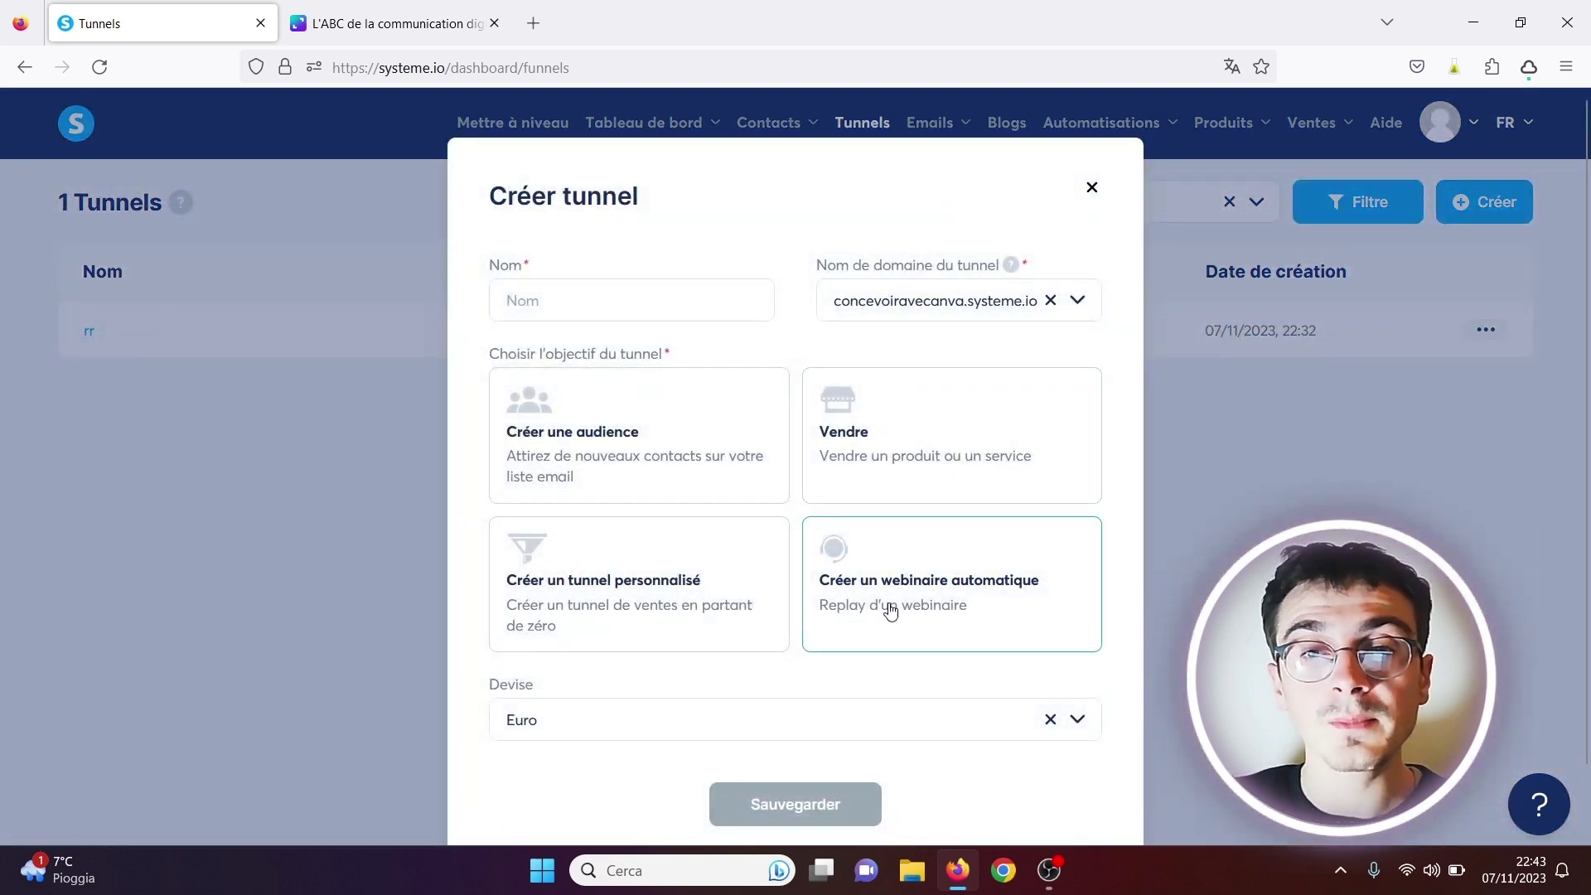
pyautogui.click(880, 430)
pyautogui.click(636, 298)
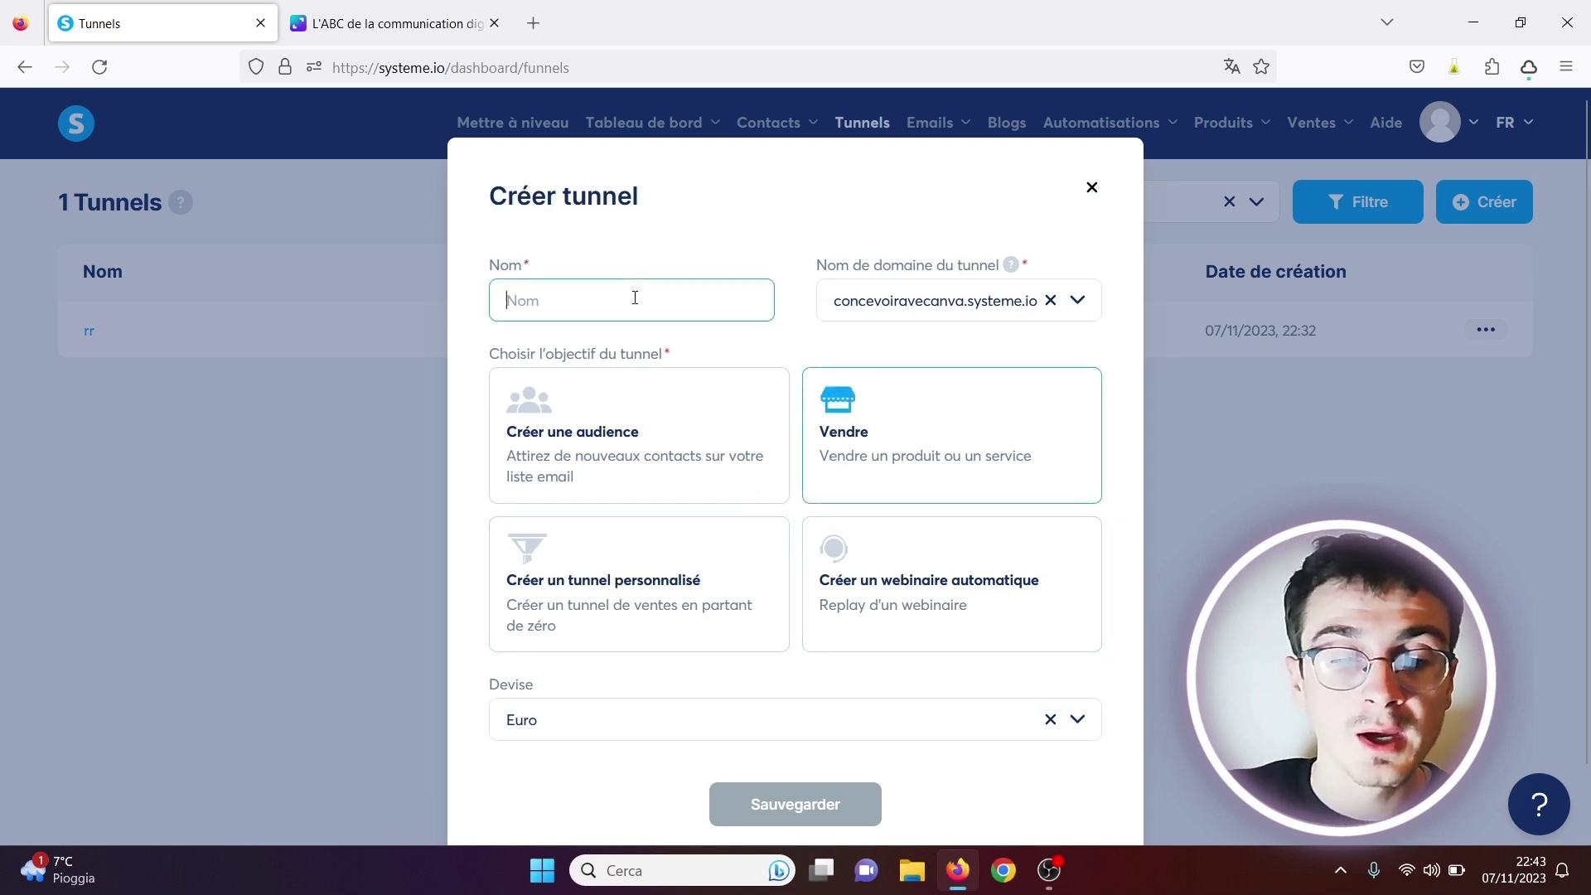
pyautogui.write('vendr')
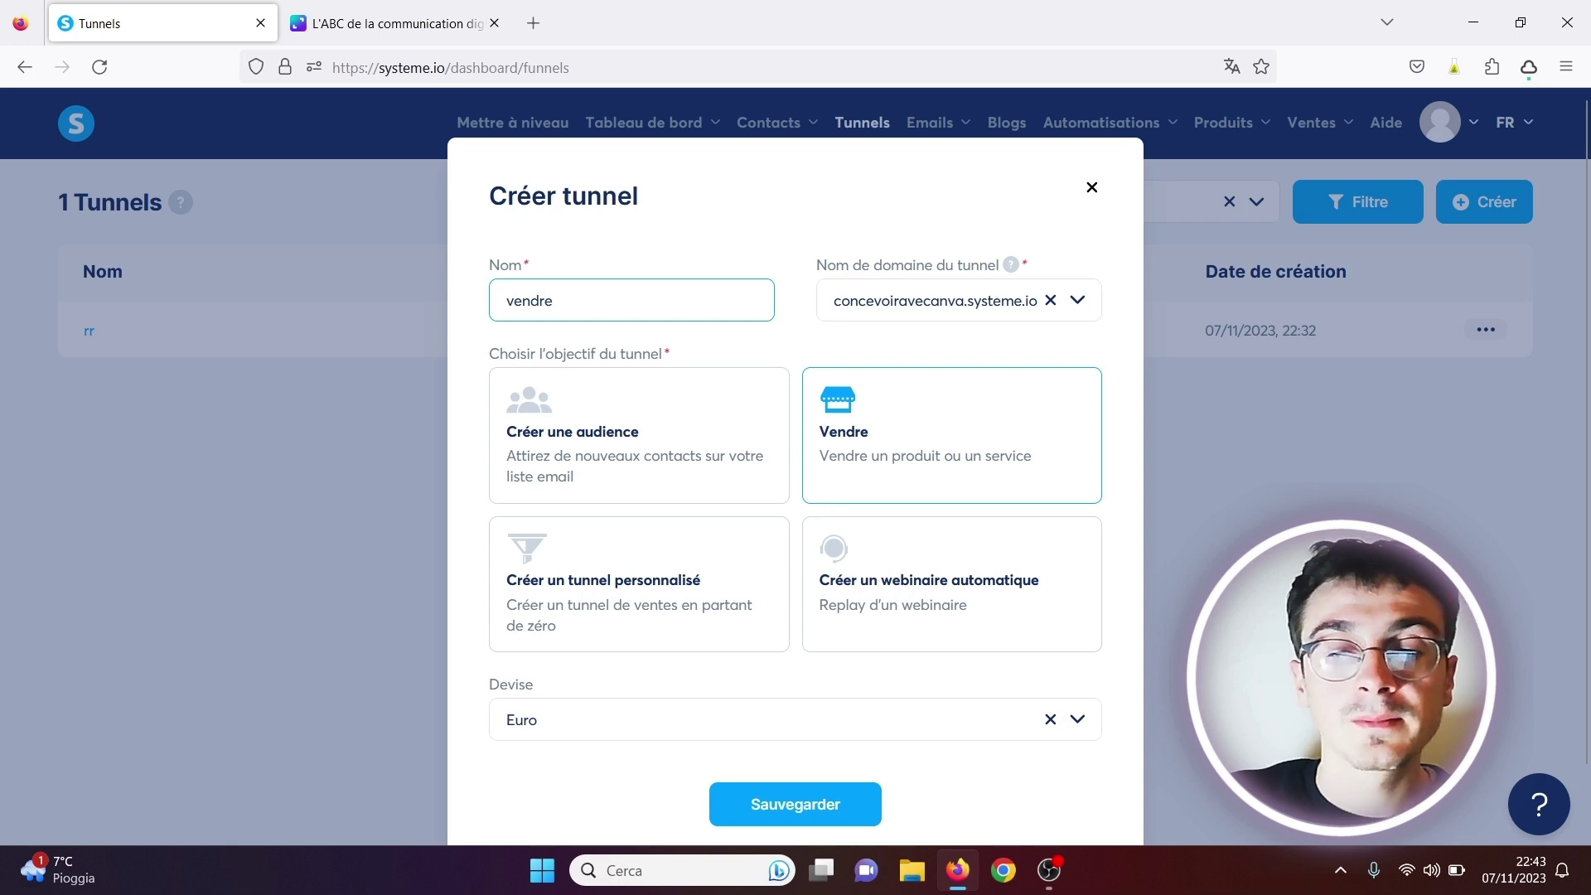
pyautogui.write('e')
pyautogui.click(775, 809)
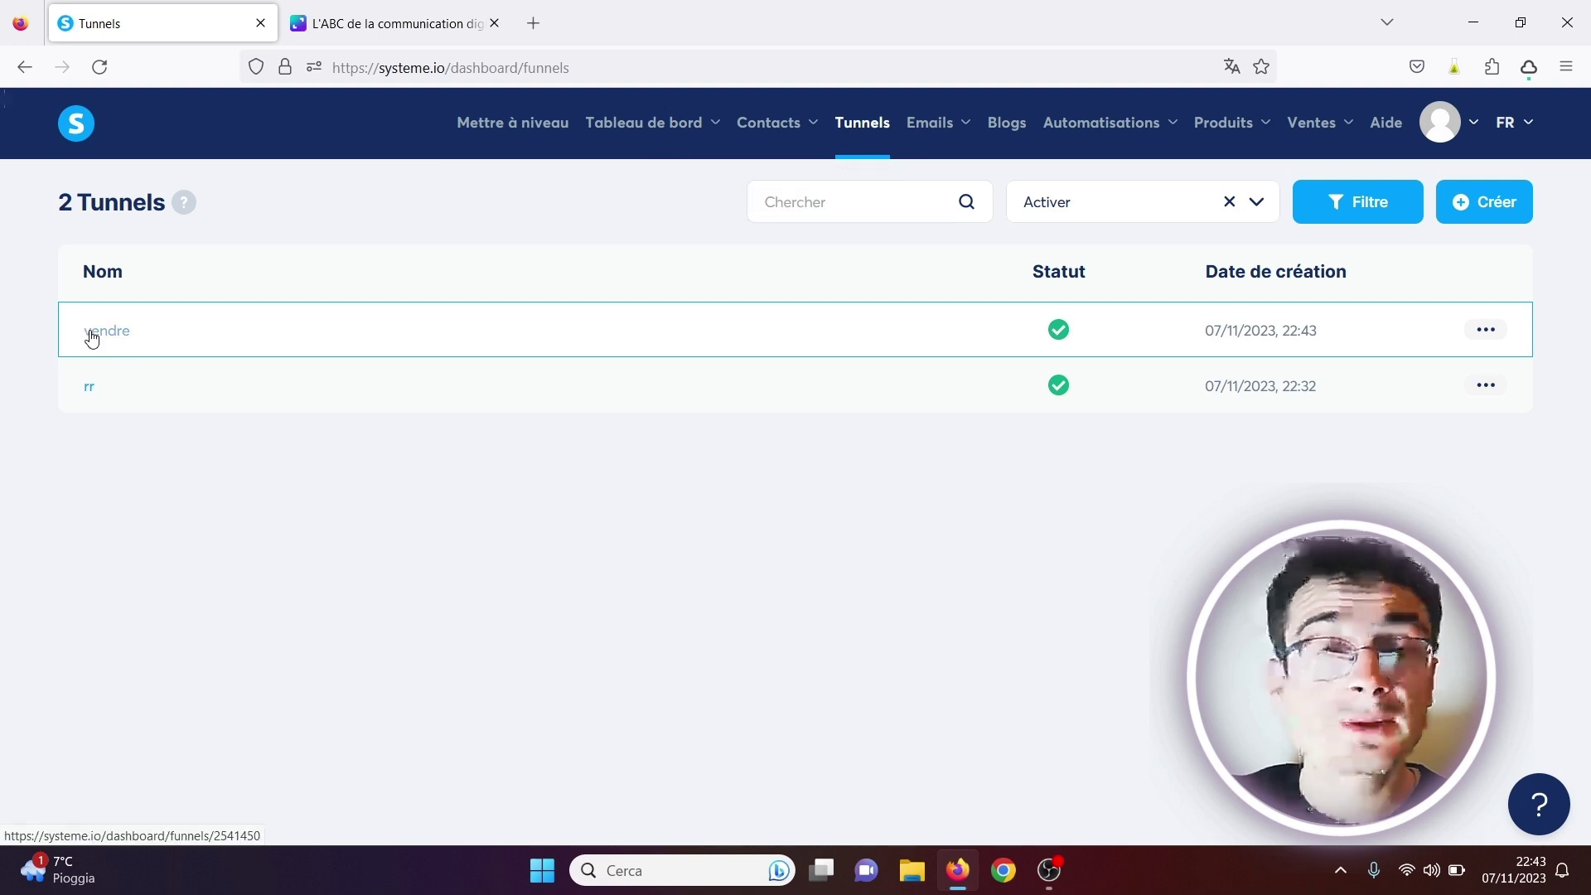
# Step: Open the "vendre" tunnel and apply the "Plans et tarifs" template to its Bon de commande page
pyautogui.click(91, 335)
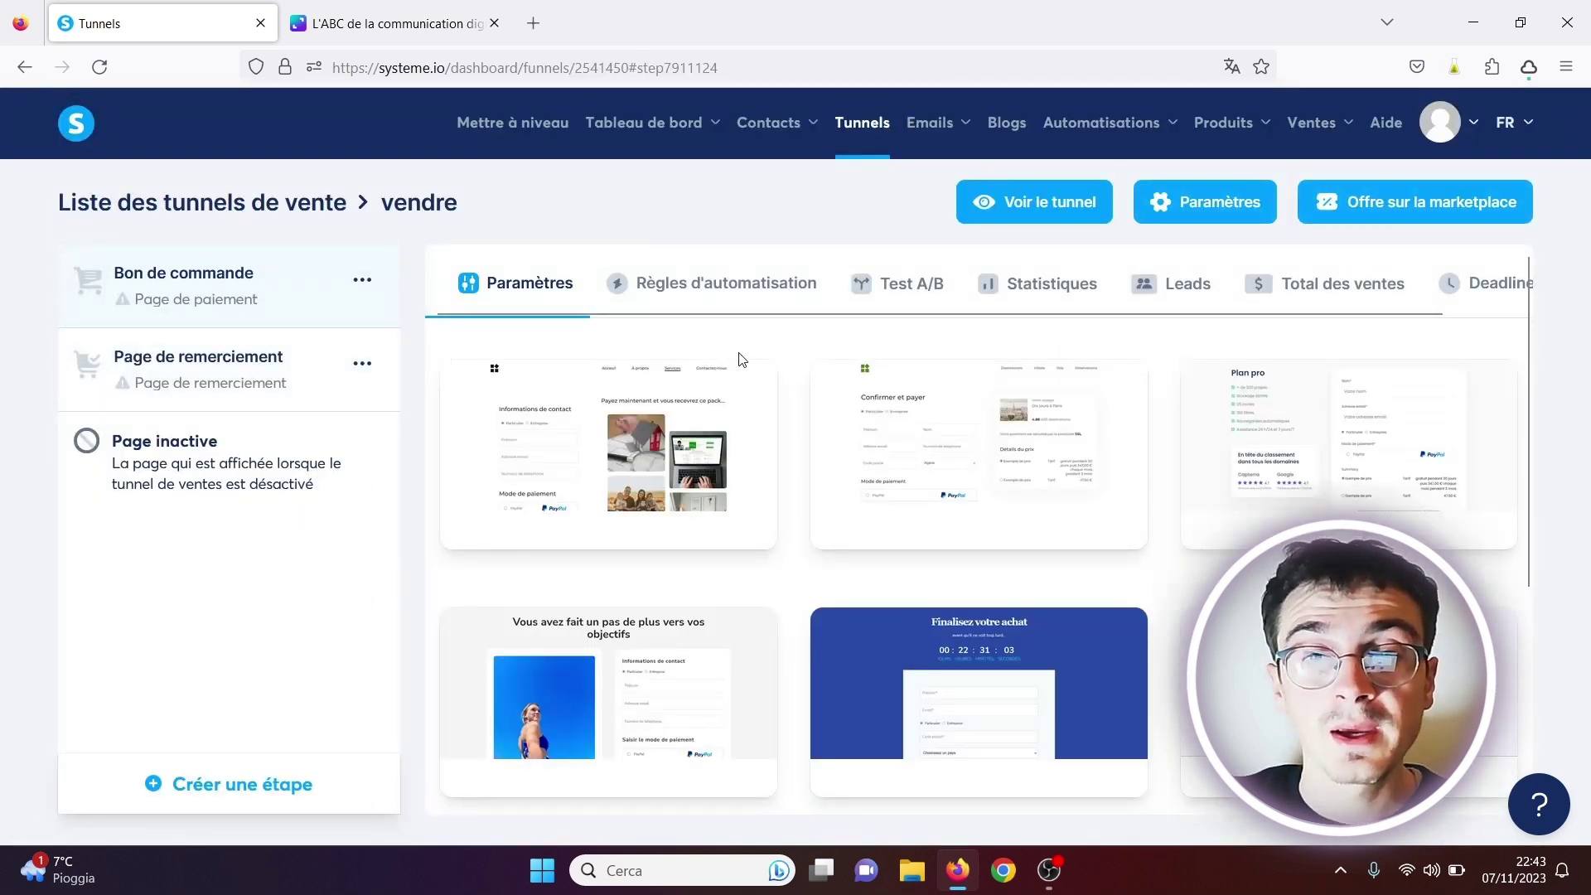
pyautogui.moveTo(1530, 381); pyautogui.dragTo(1504, 588)
pyautogui.moveTo(961, 390)
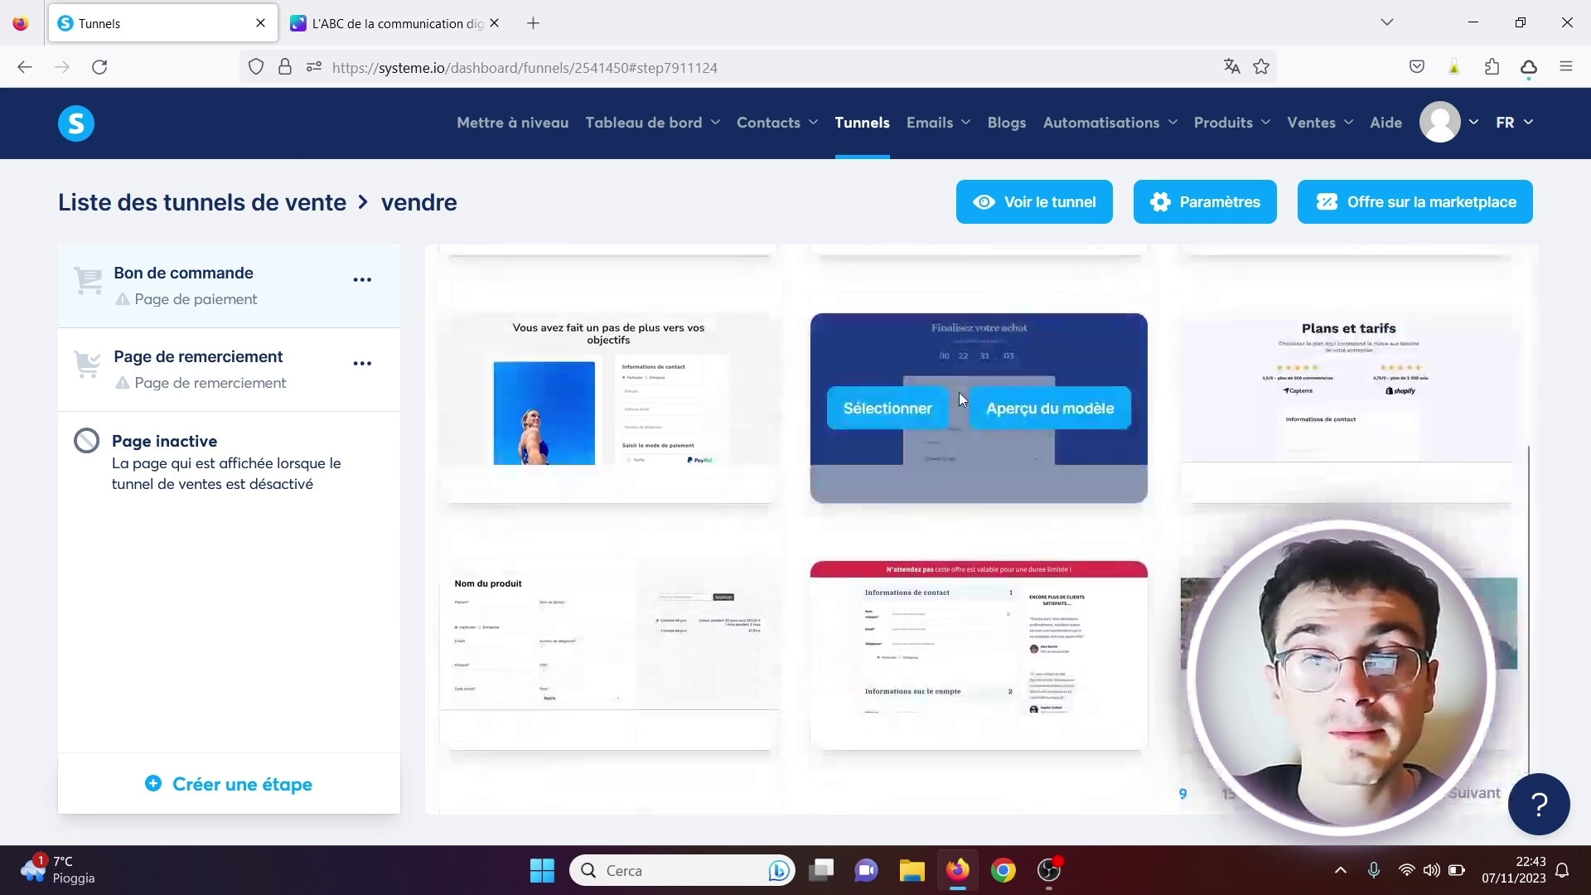
pyautogui.moveTo(1317, 404)
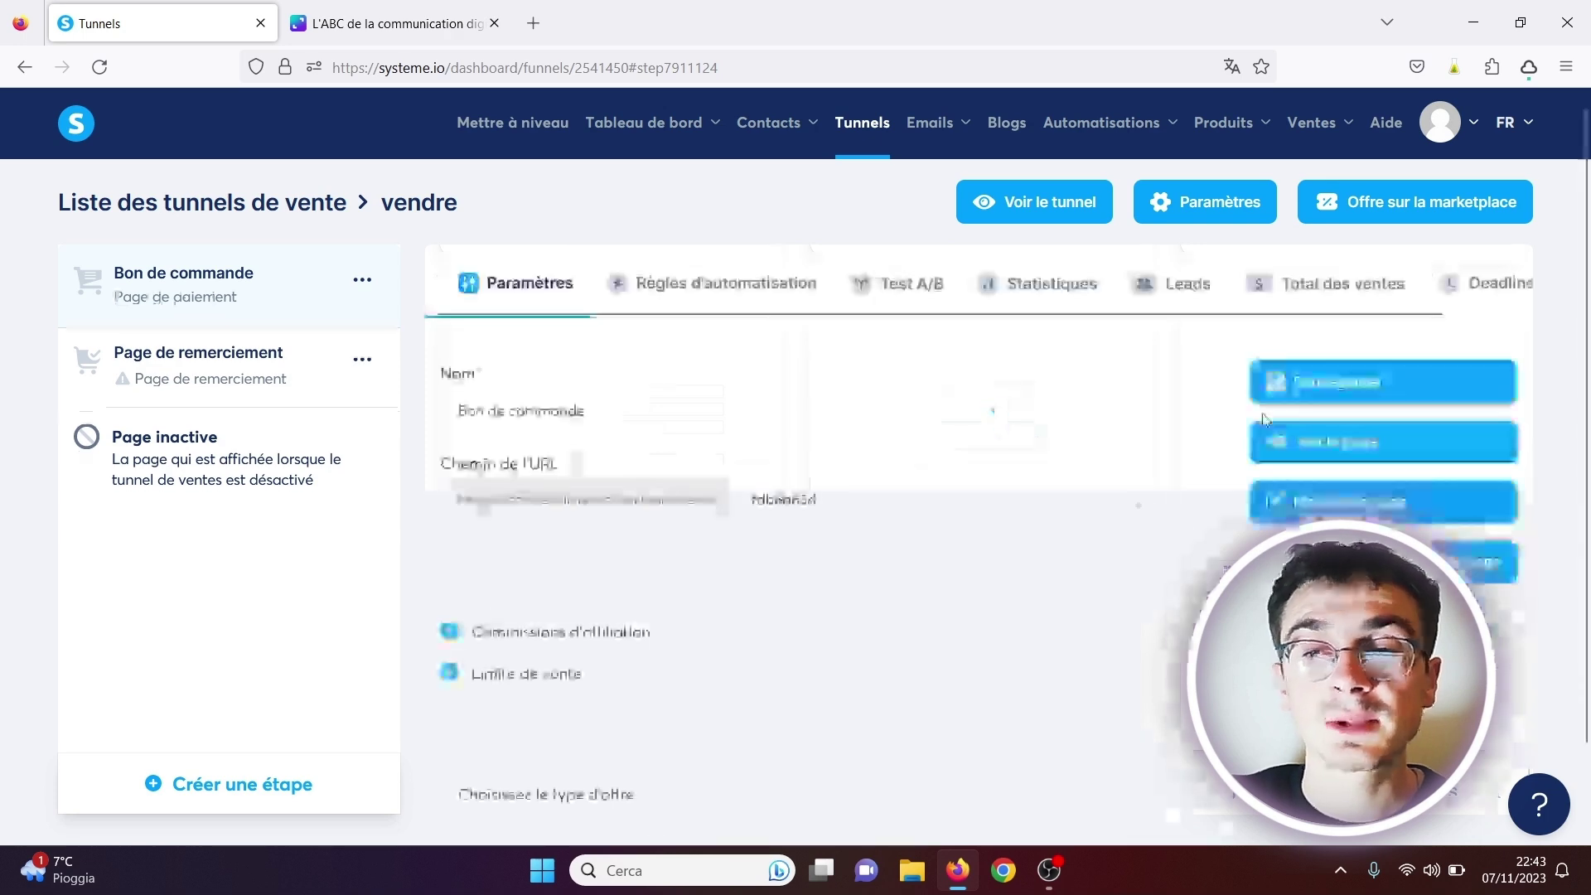
# Step: Preview the published order form page down to its payment section and close the preview
pyautogui.click(1341, 464)
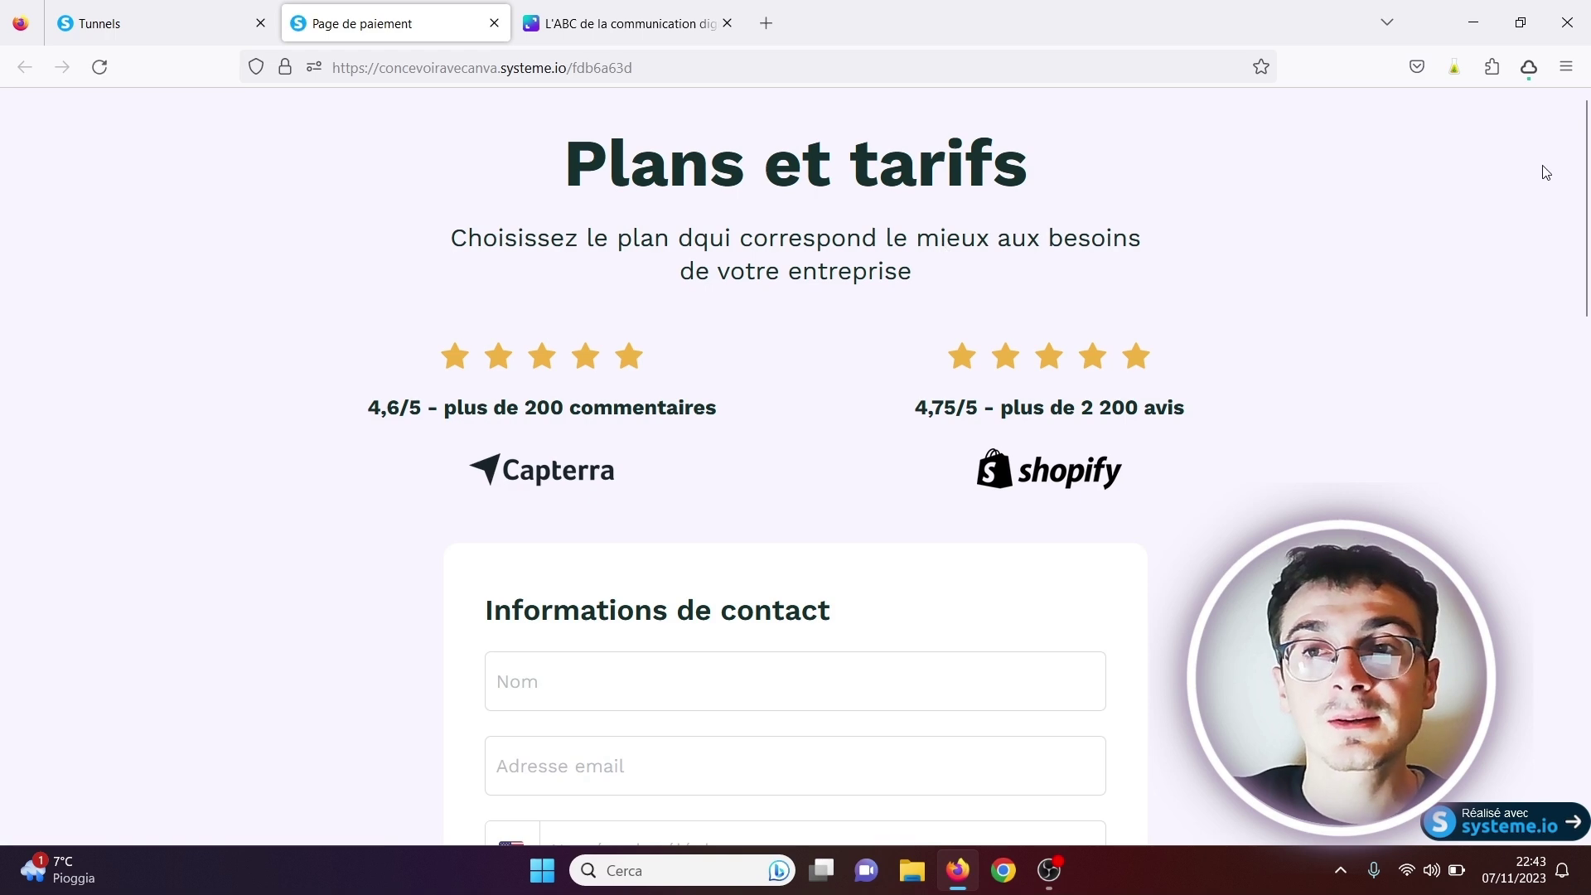
pyautogui.moveTo(1586, 178); pyautogui.dragTo(1586, 231)
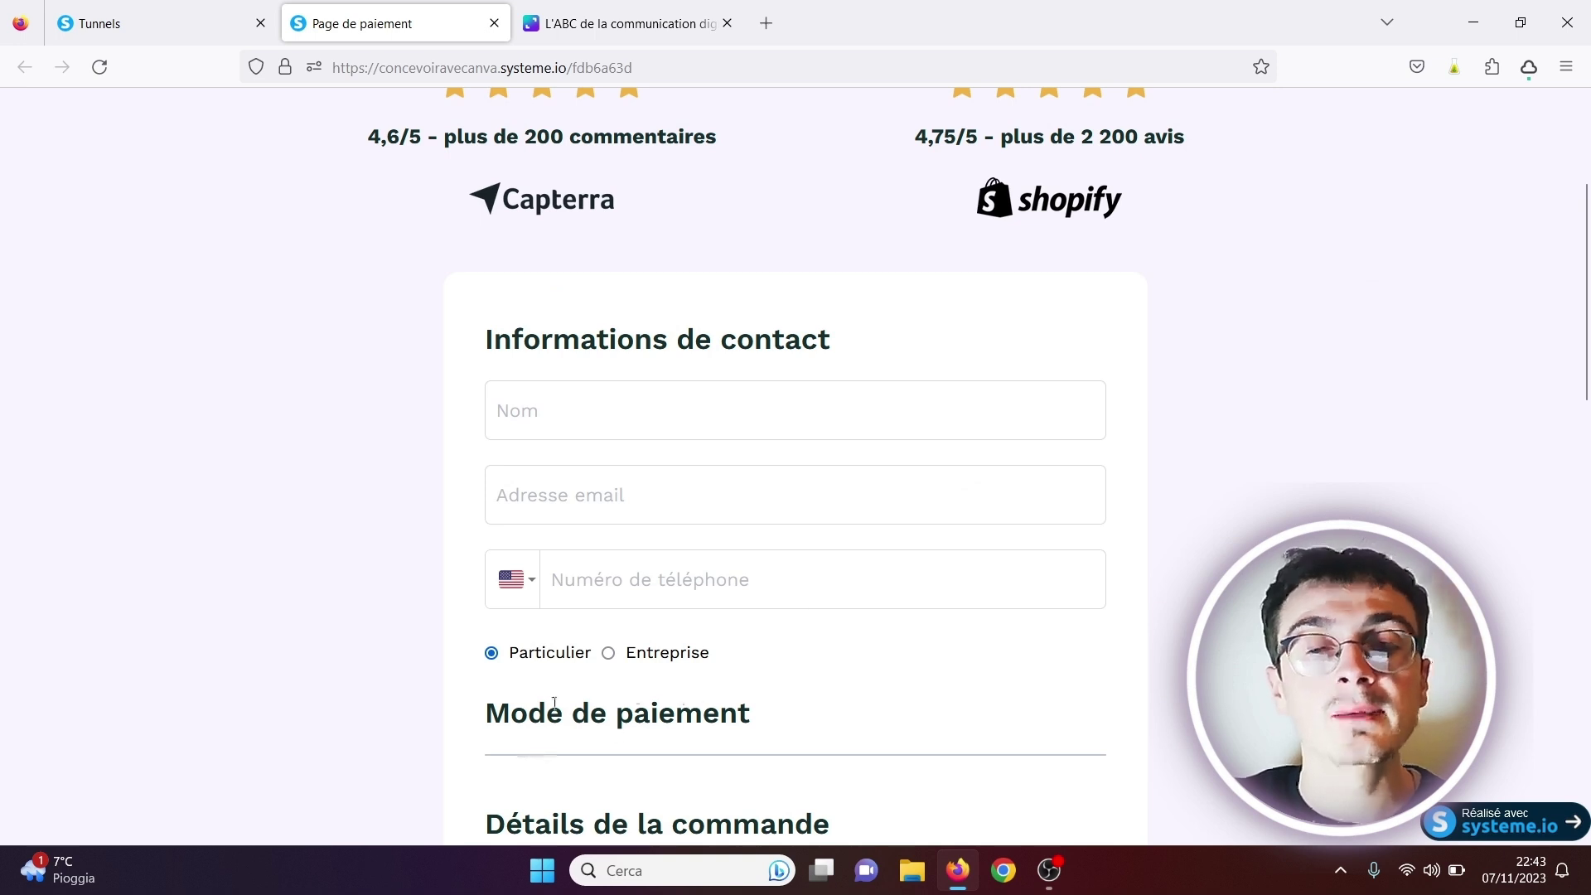
pyautogui.click(495, 26)
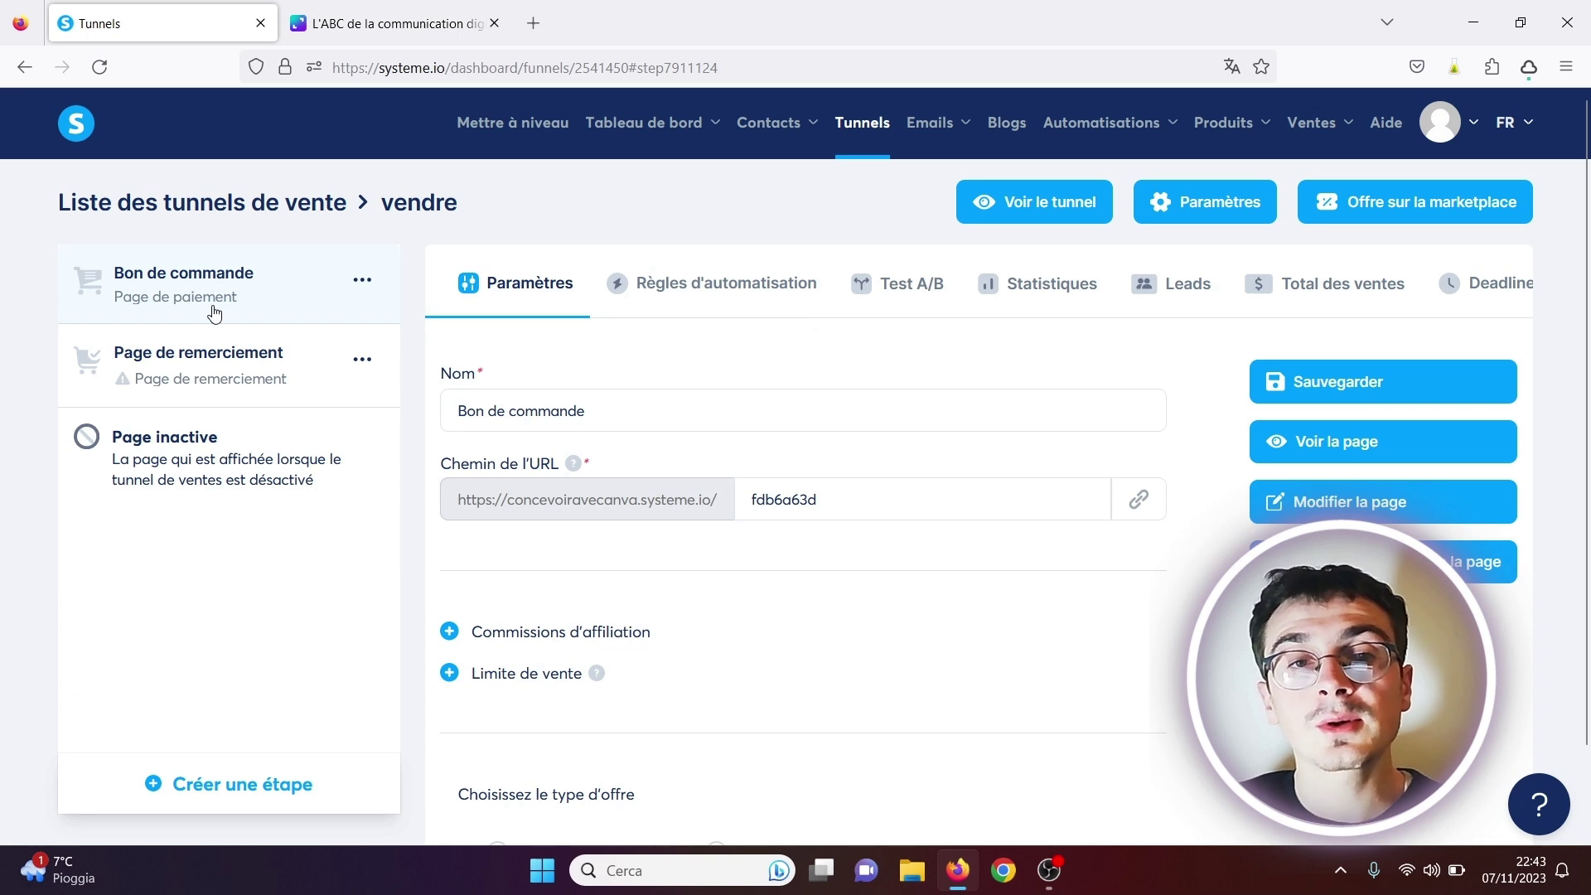
# Step: Look over the thank-you page templates and the order form's statistics, A/B test, sales total and deadline settings
pyautogui.click(185, 369)
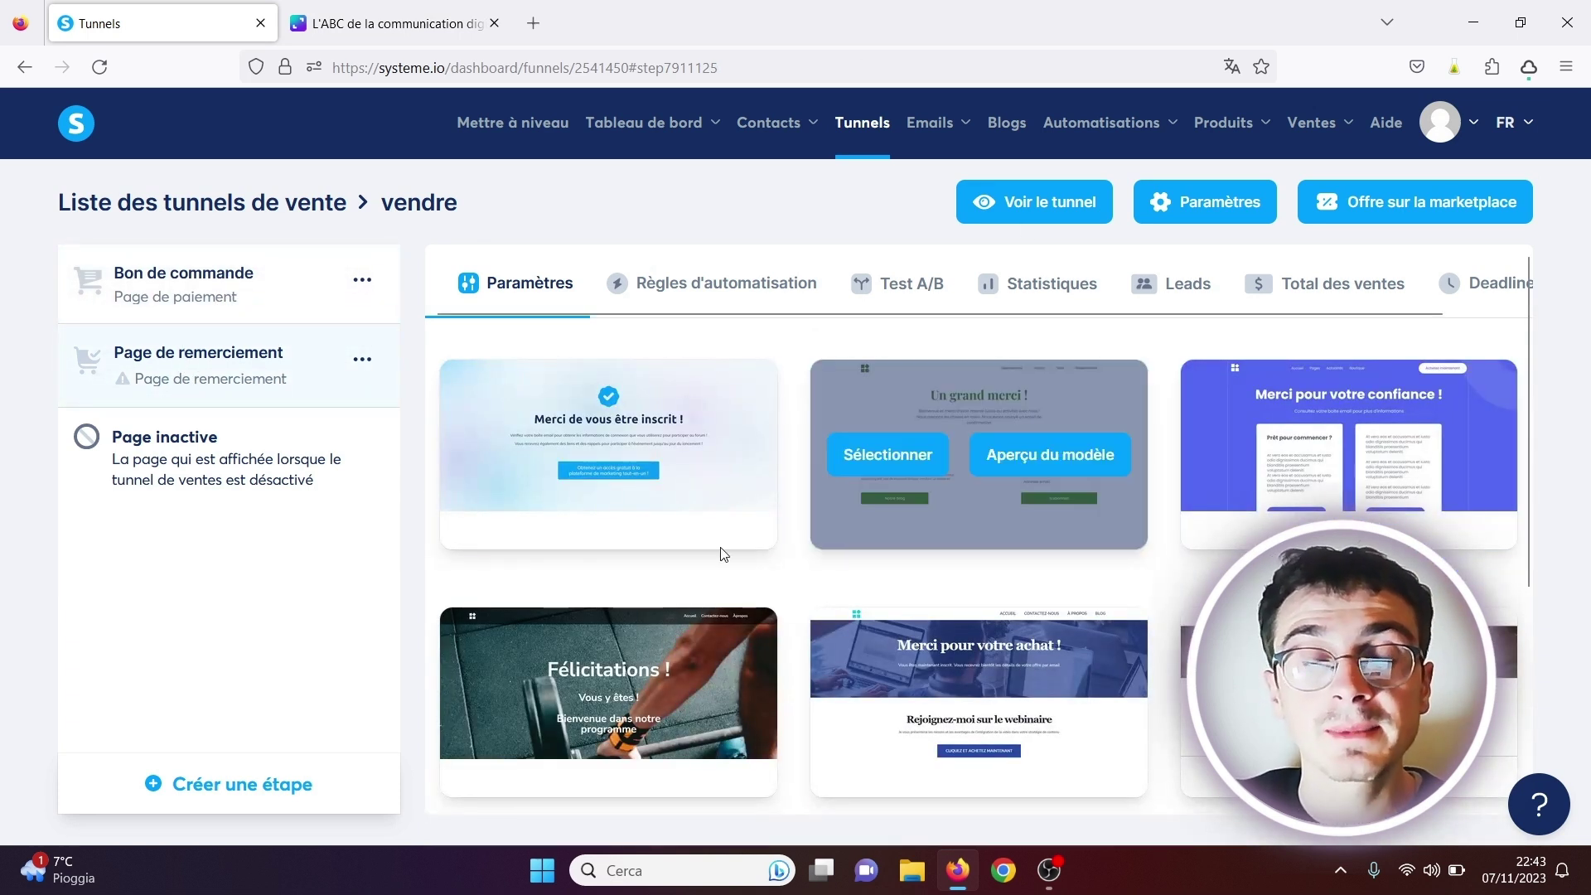
pyautogui.click(206, 289)
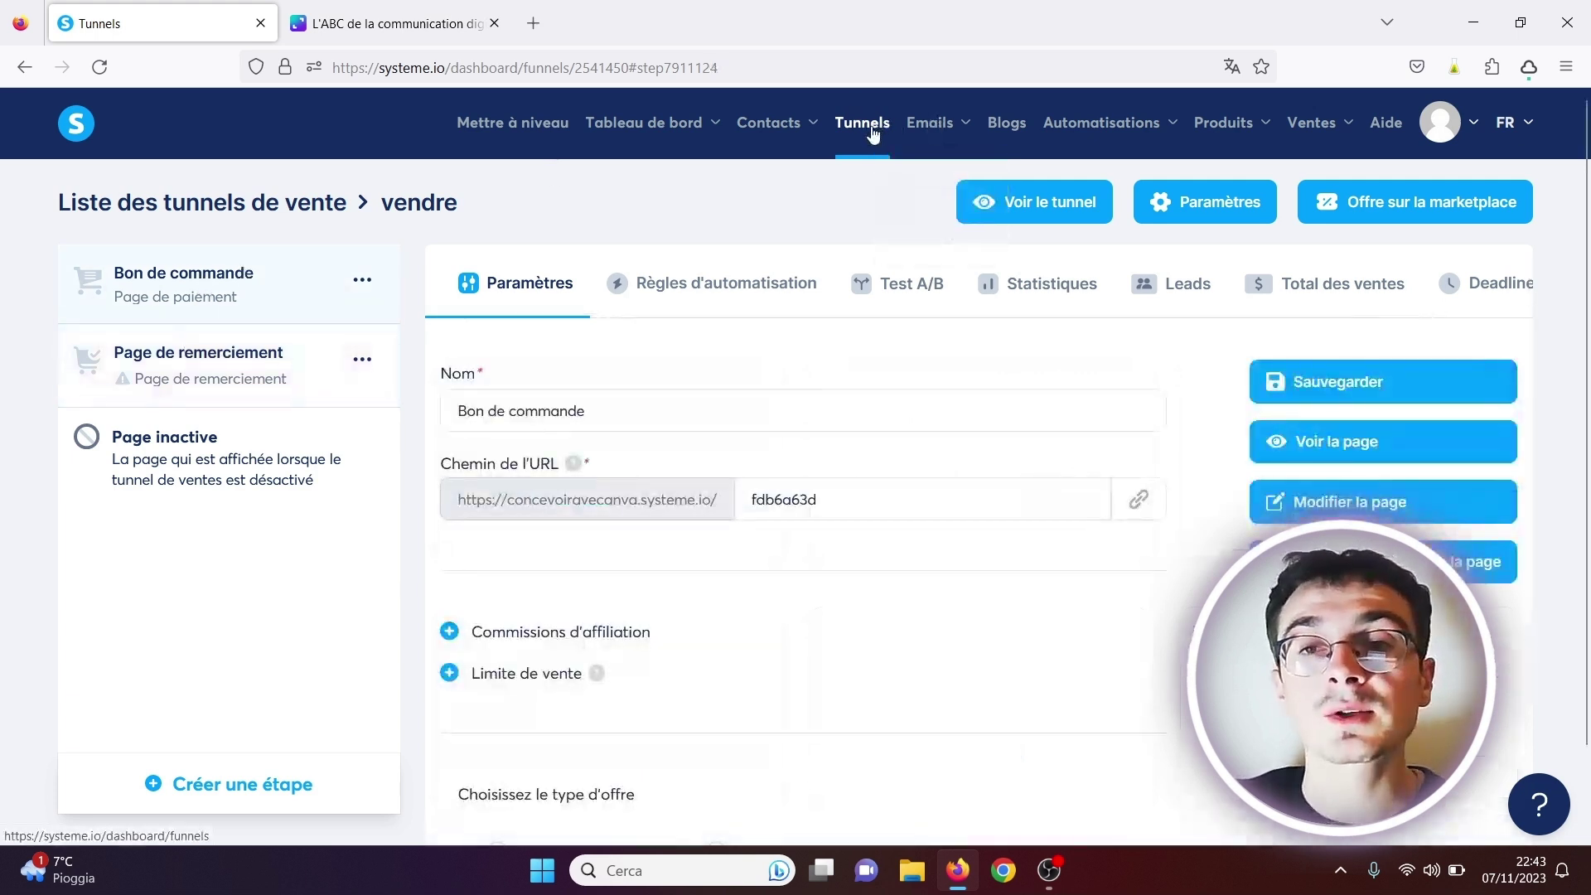
pyautogui.click(1053, 300)
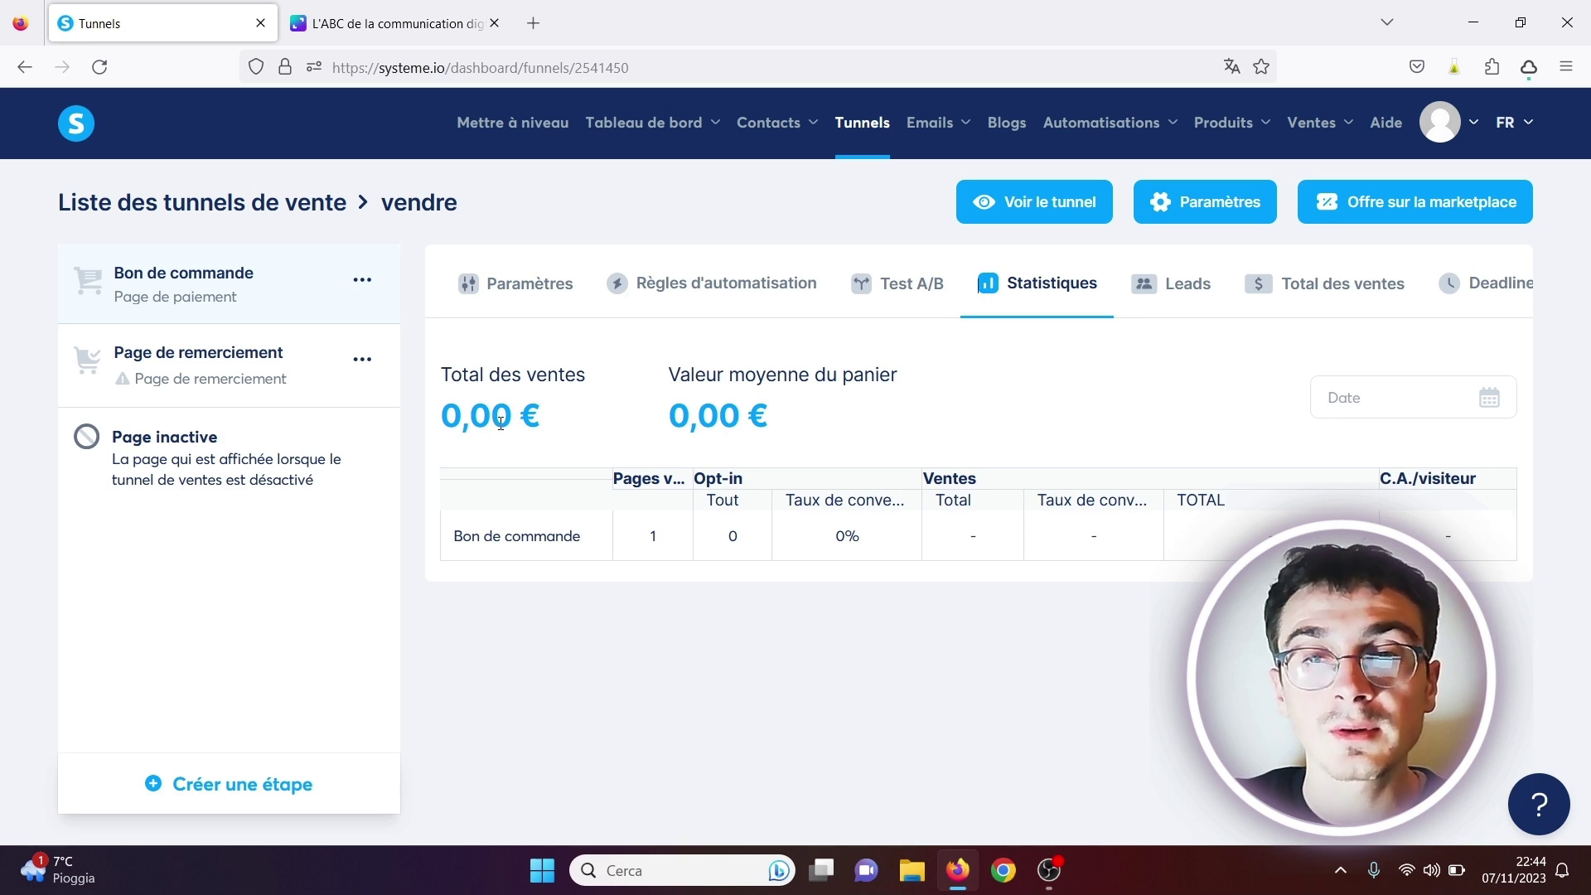
pyautogui.click(893, 286)
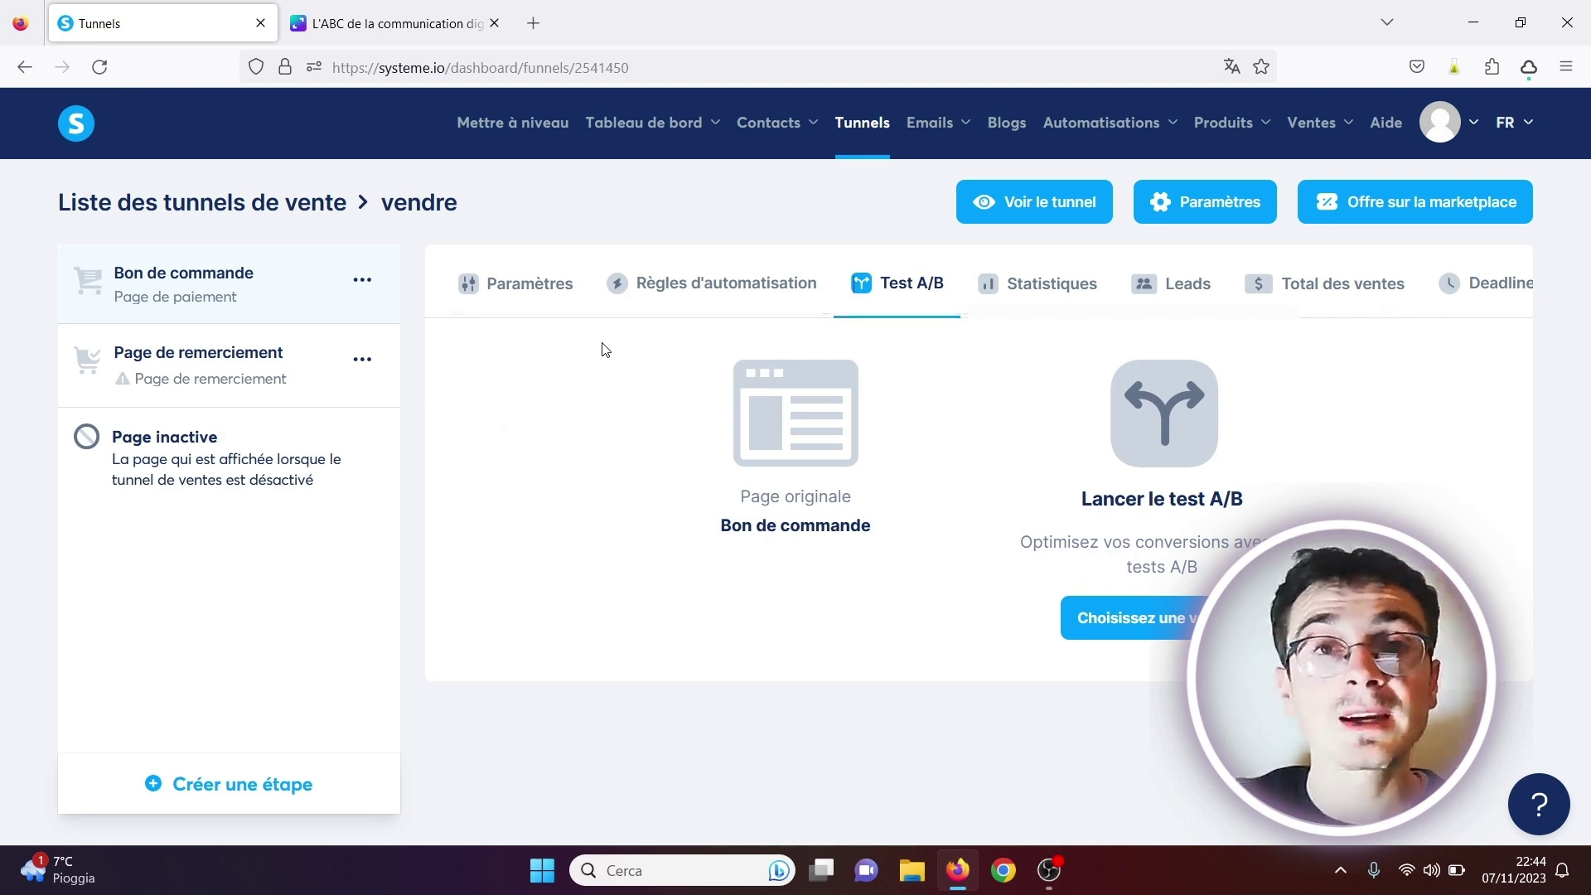
pyautogui.click(1302, 287)
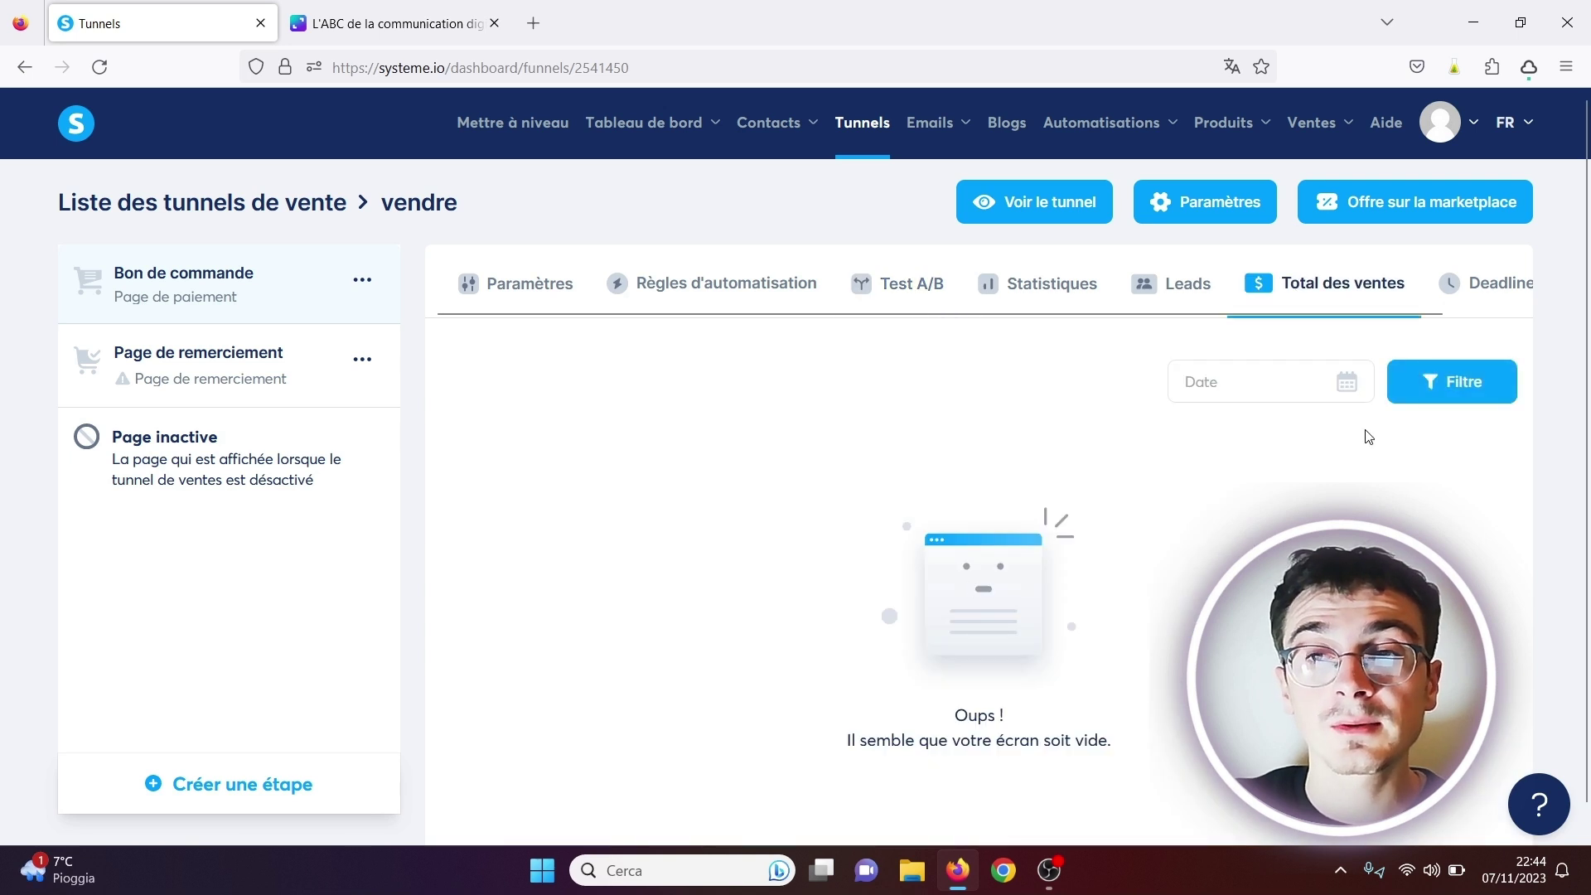
pyautogui.click(1466, 286)
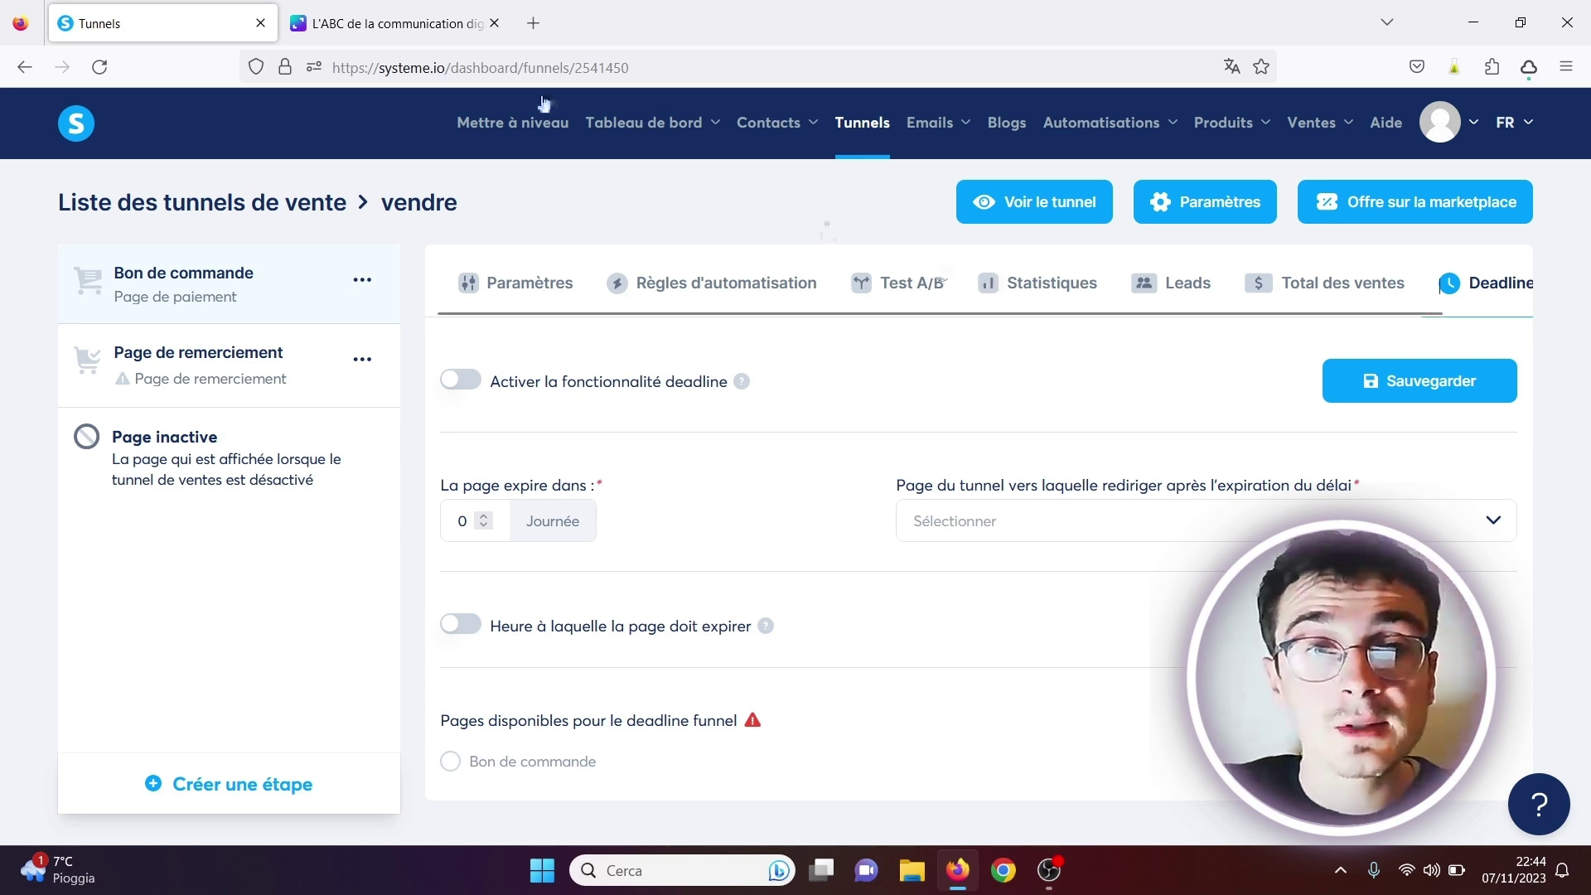
# Step: Revisit the contacts, tunnels and automation rules pages, and switch to the Canva board "L'ABC de la communication digitale"
pyautogui.moveTo(775, 124)
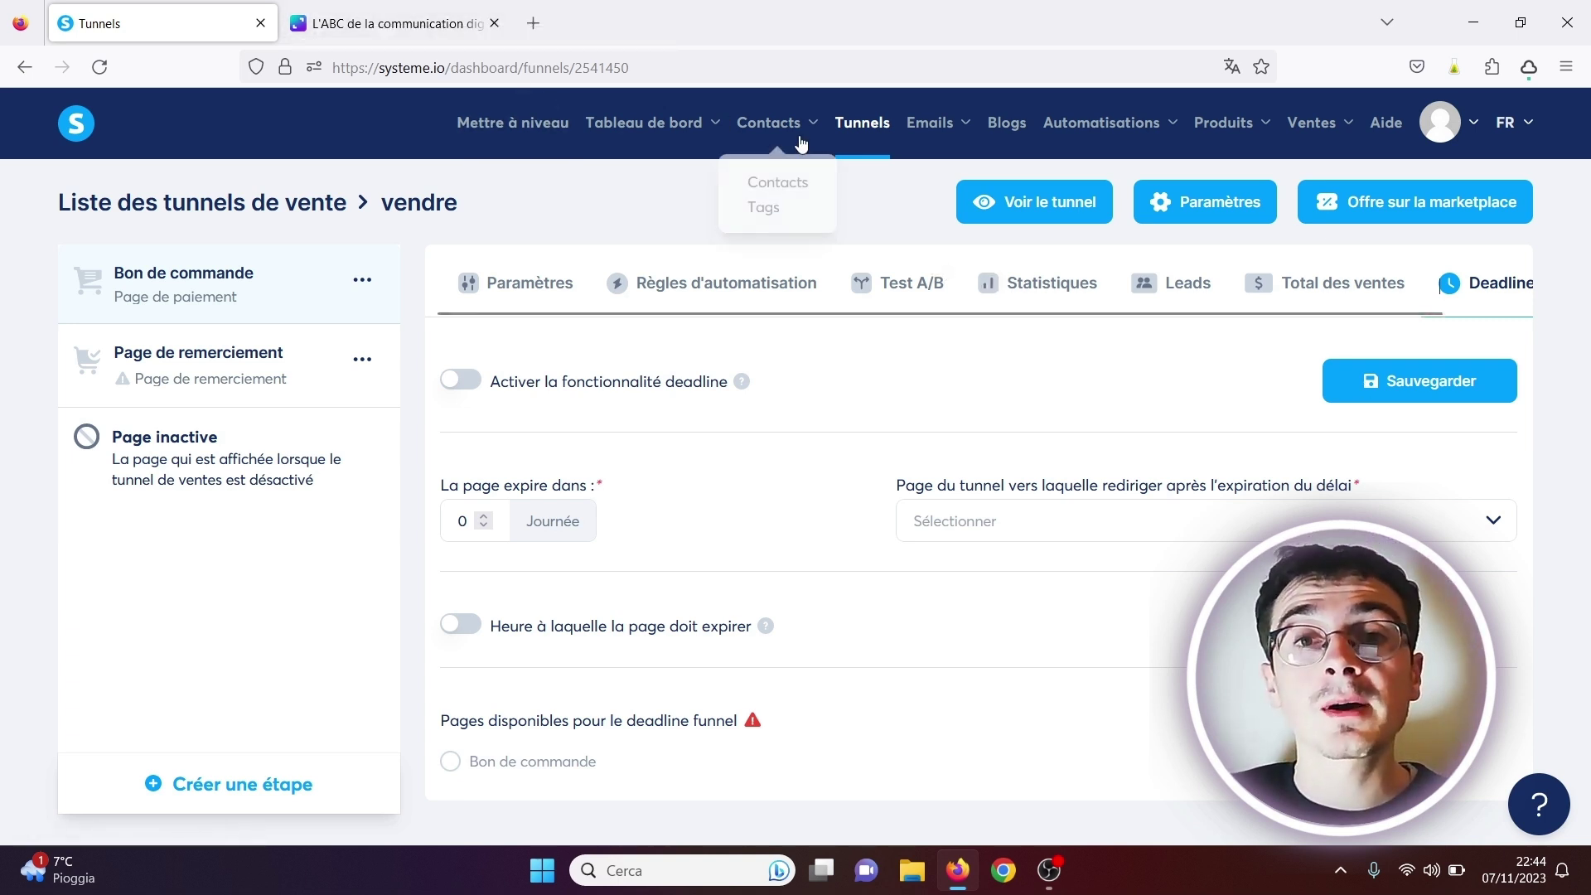
pyautogui.click(769, 195)
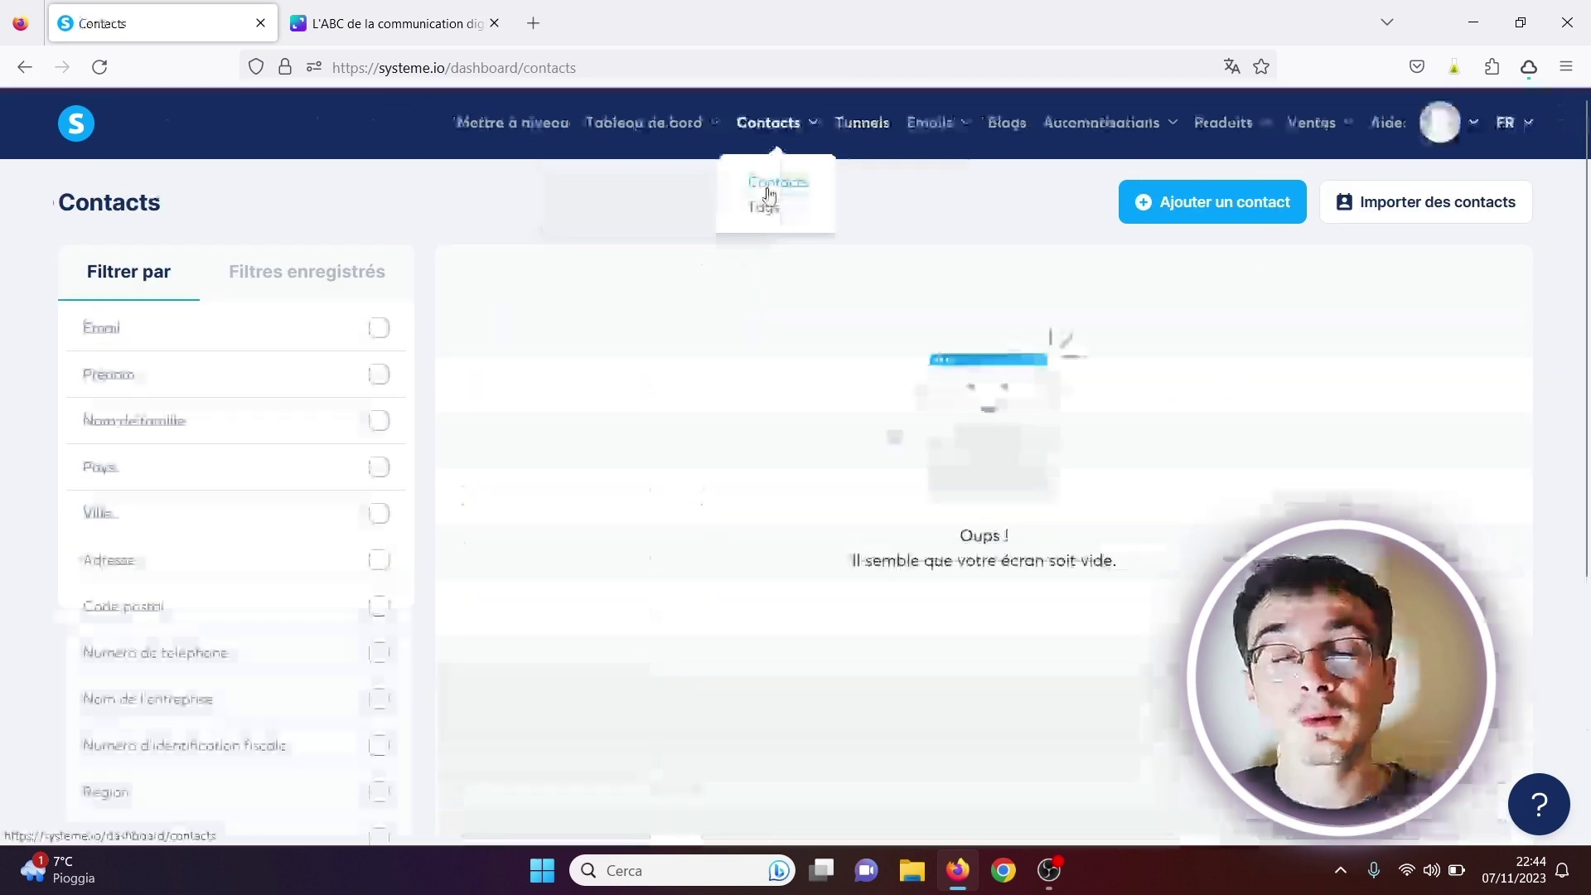
pyautogui.click(874, 126)
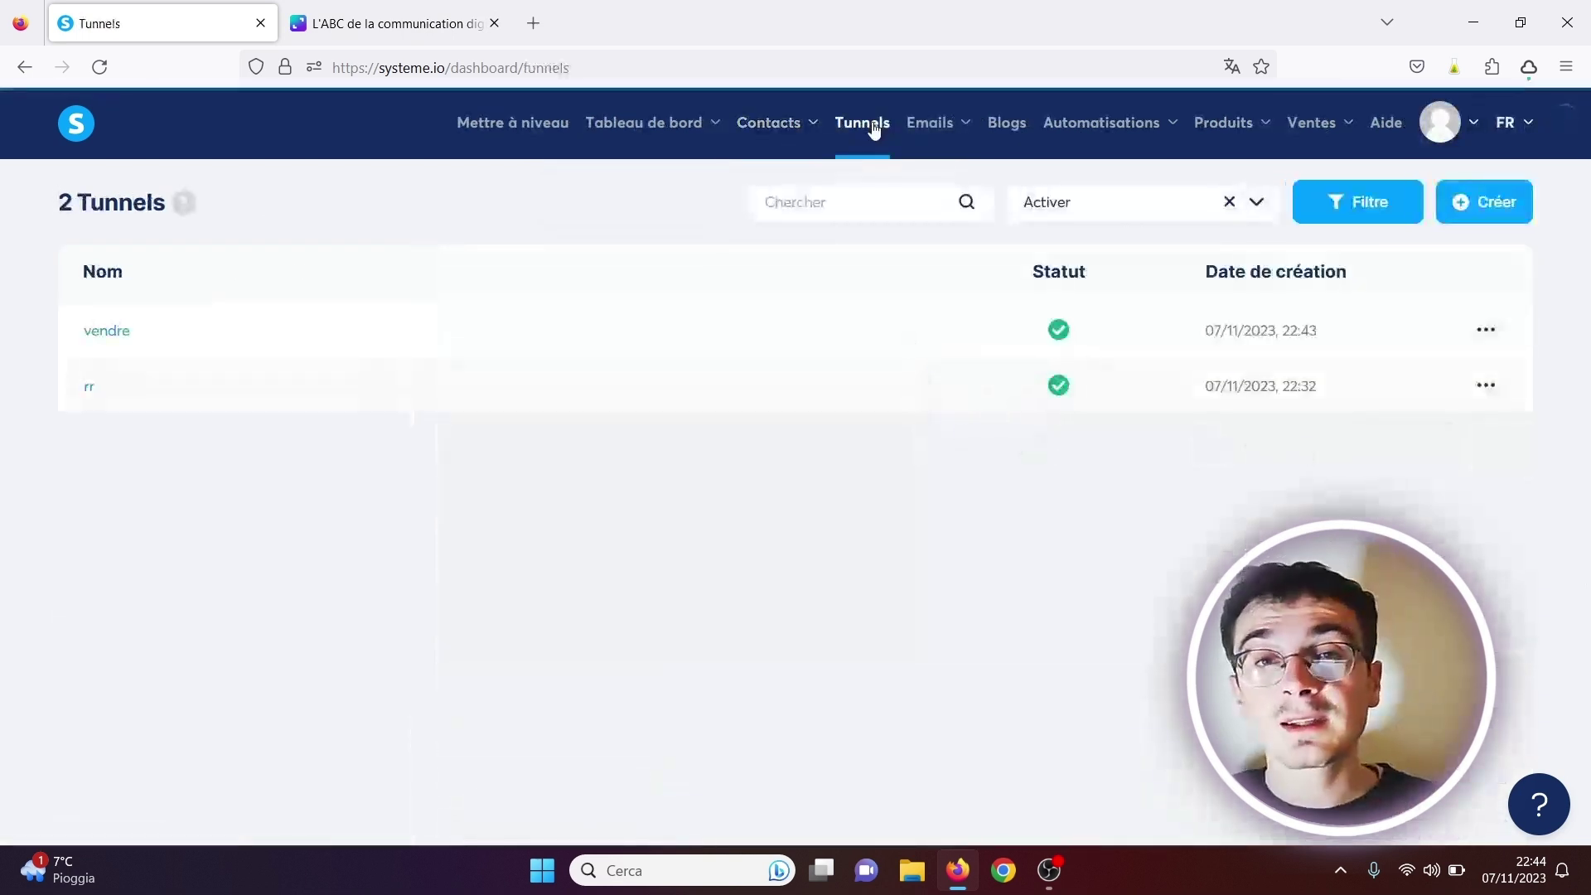
pyautogui.moveTo(1114, 134)
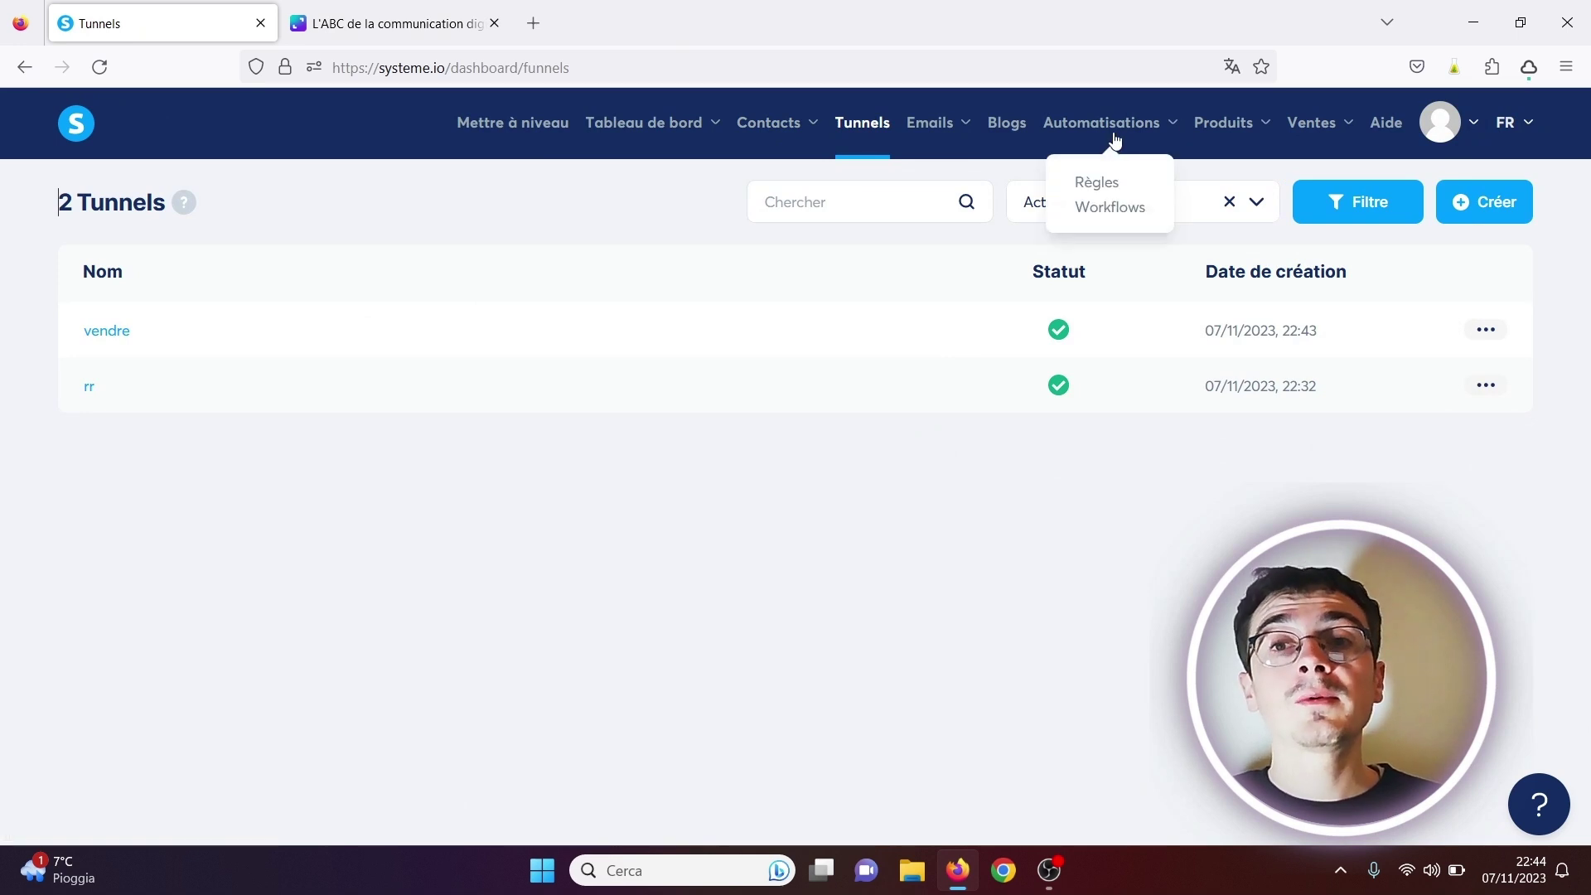
pyautogui.click(1078, 182)
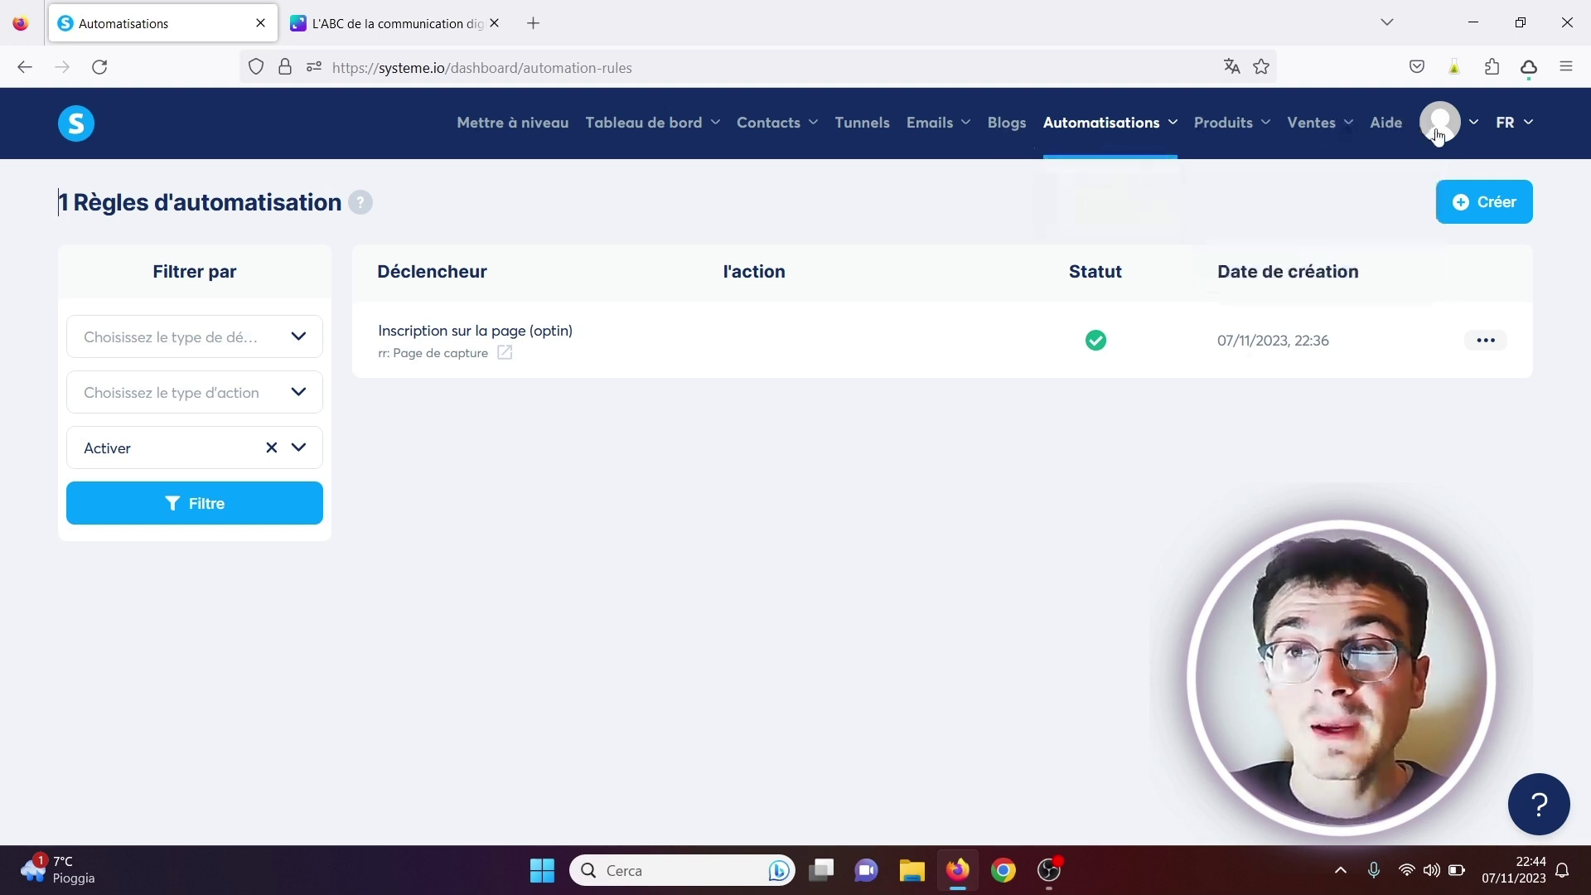
pyautogui.moveTo(1449, 133)
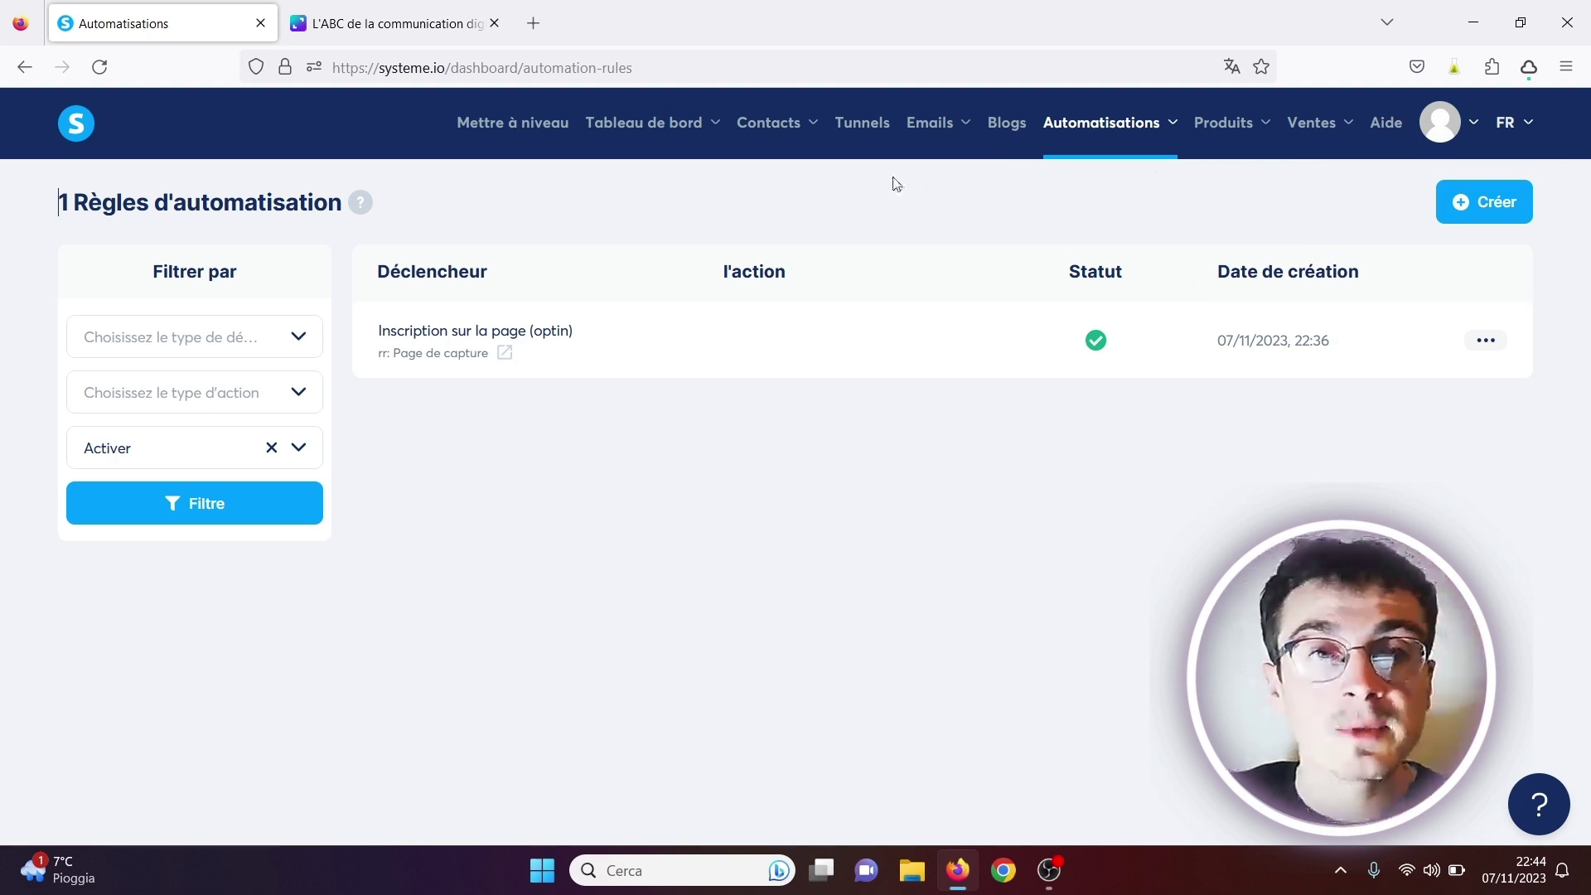
pyautogui.click(306, 10)
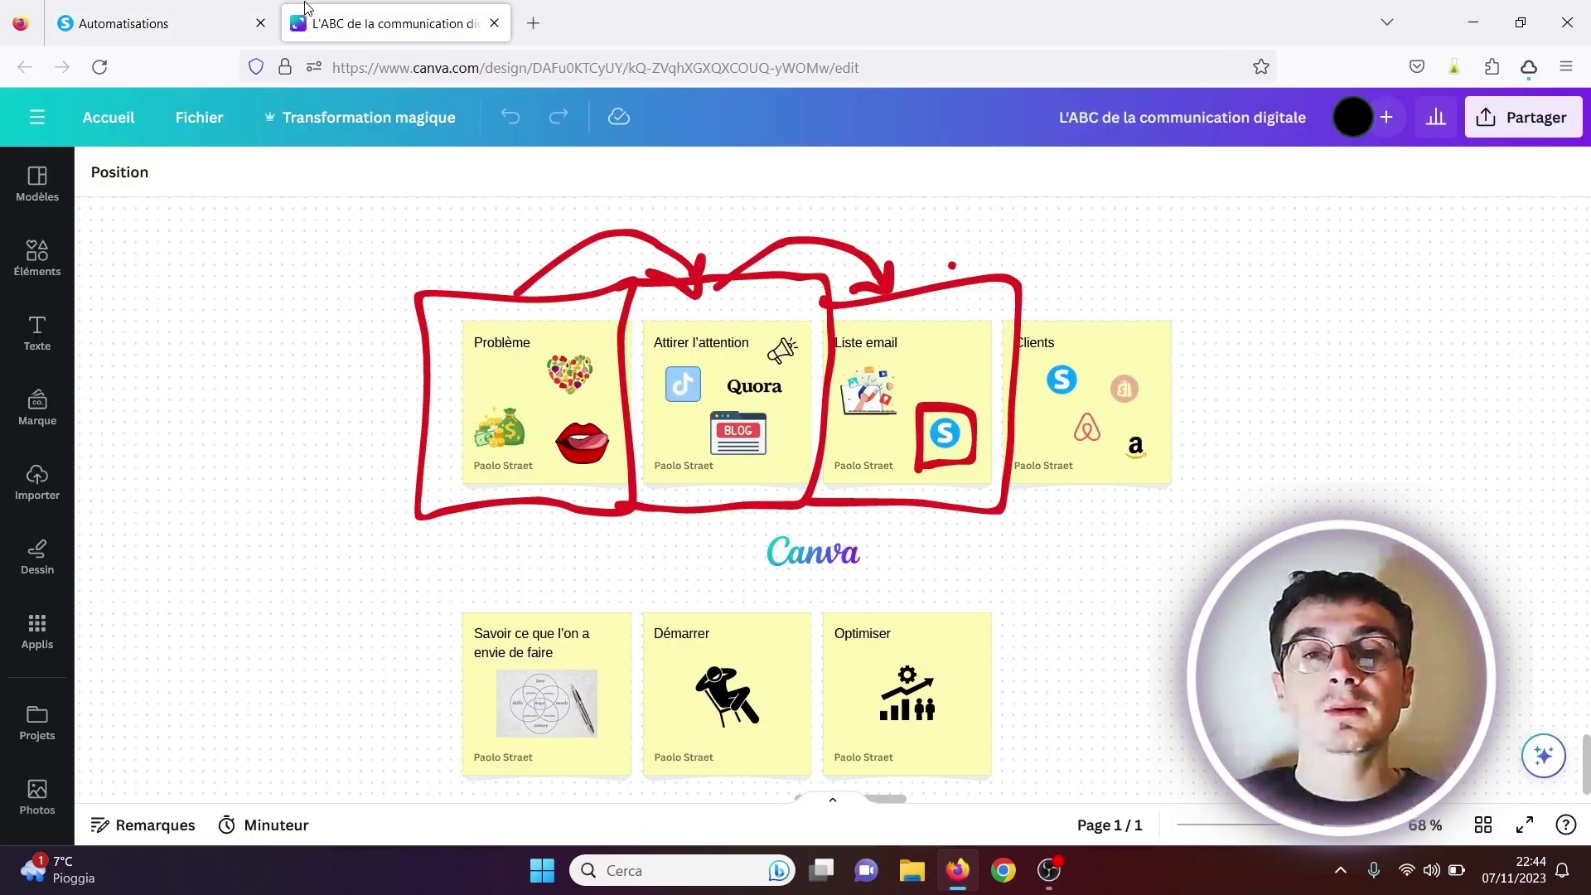